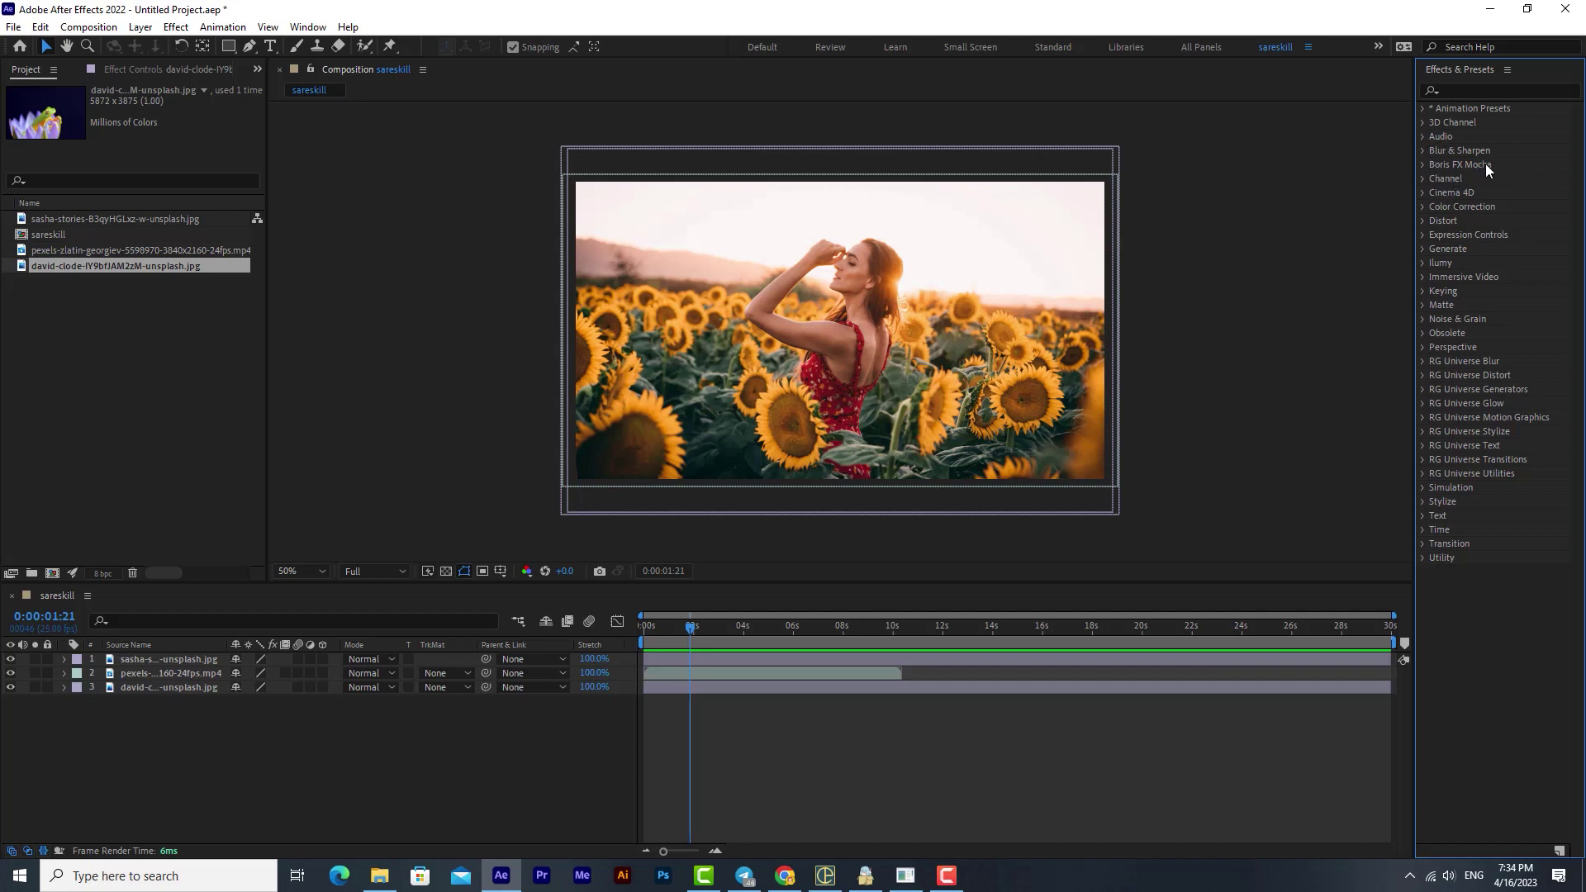
# Step: Expand the Channel effects category, then select and deselect all three composition layers
pyautogui.click(1424, 177)
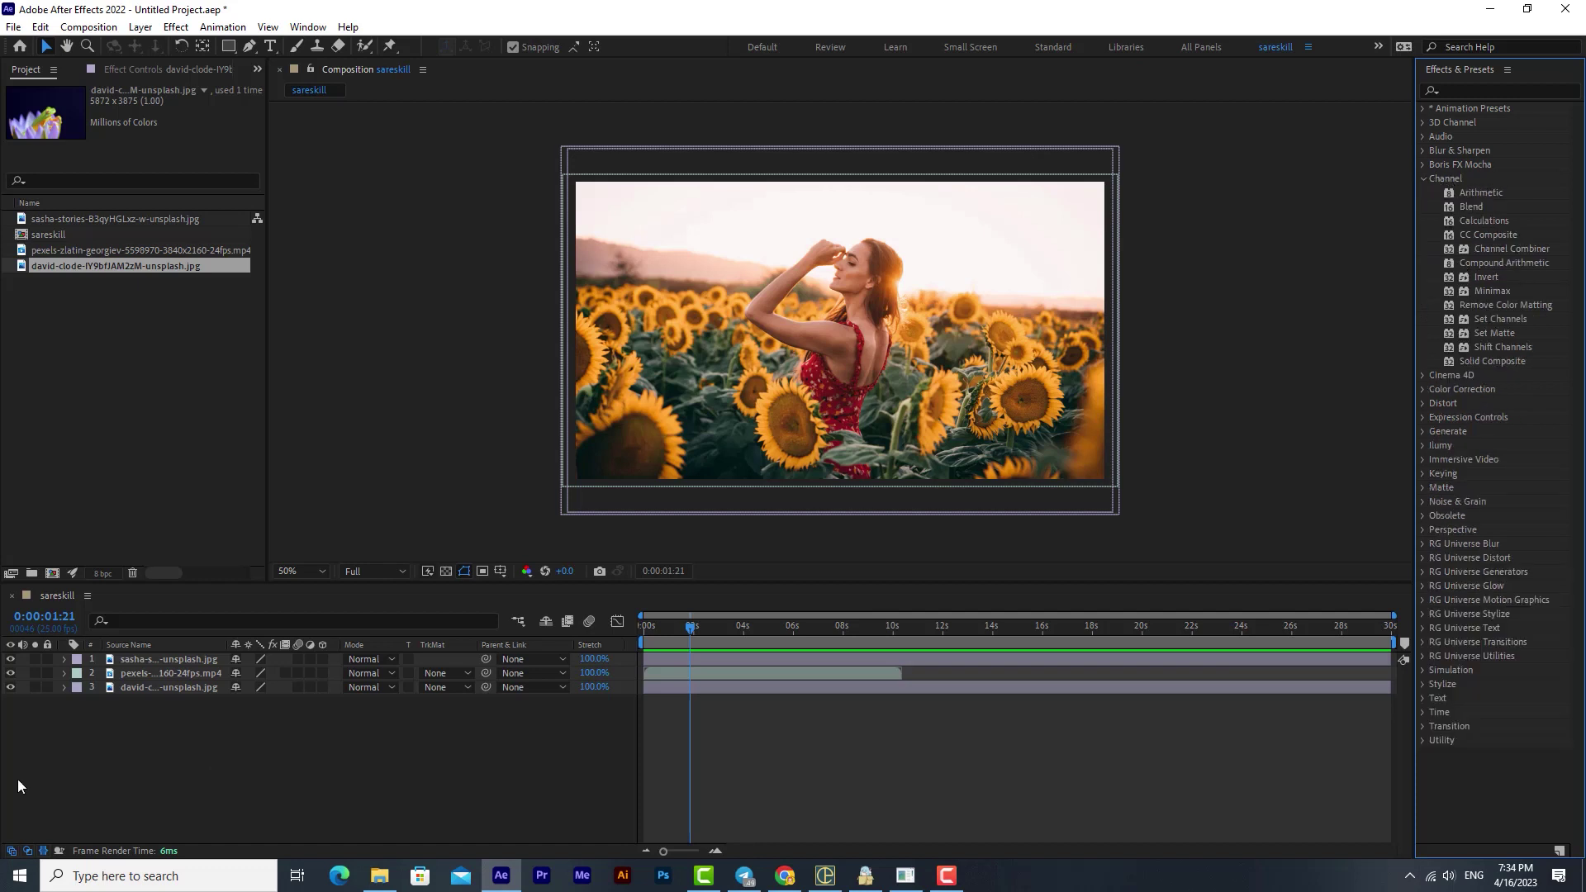
pyautogui.moveTo(180, 712); pyautogui.dragTo(125, 663)
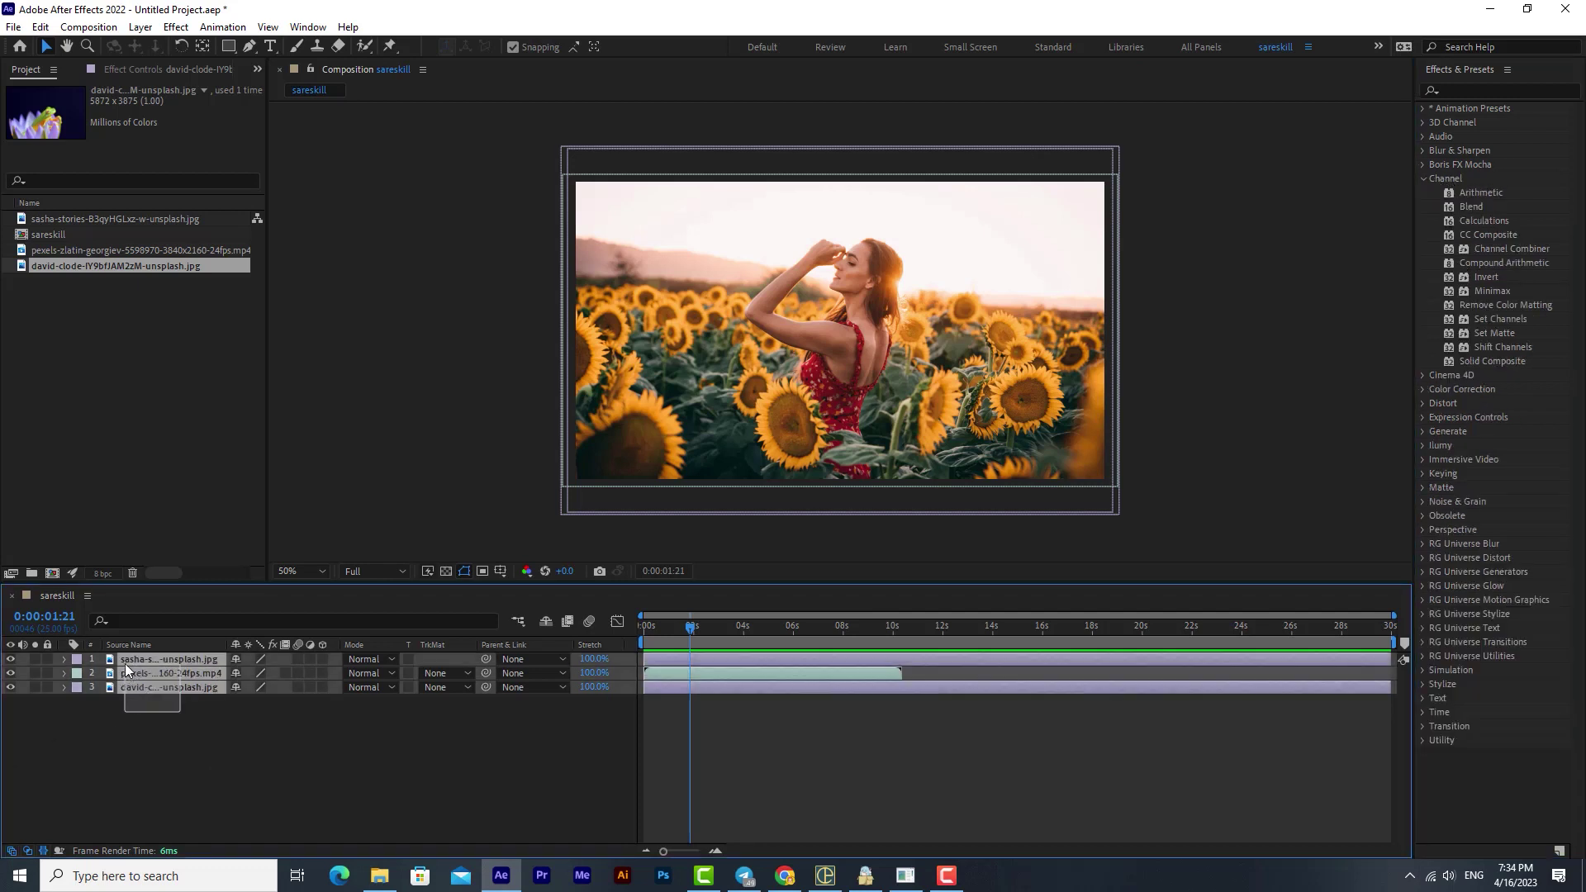
pyautogui.click(153, 716)
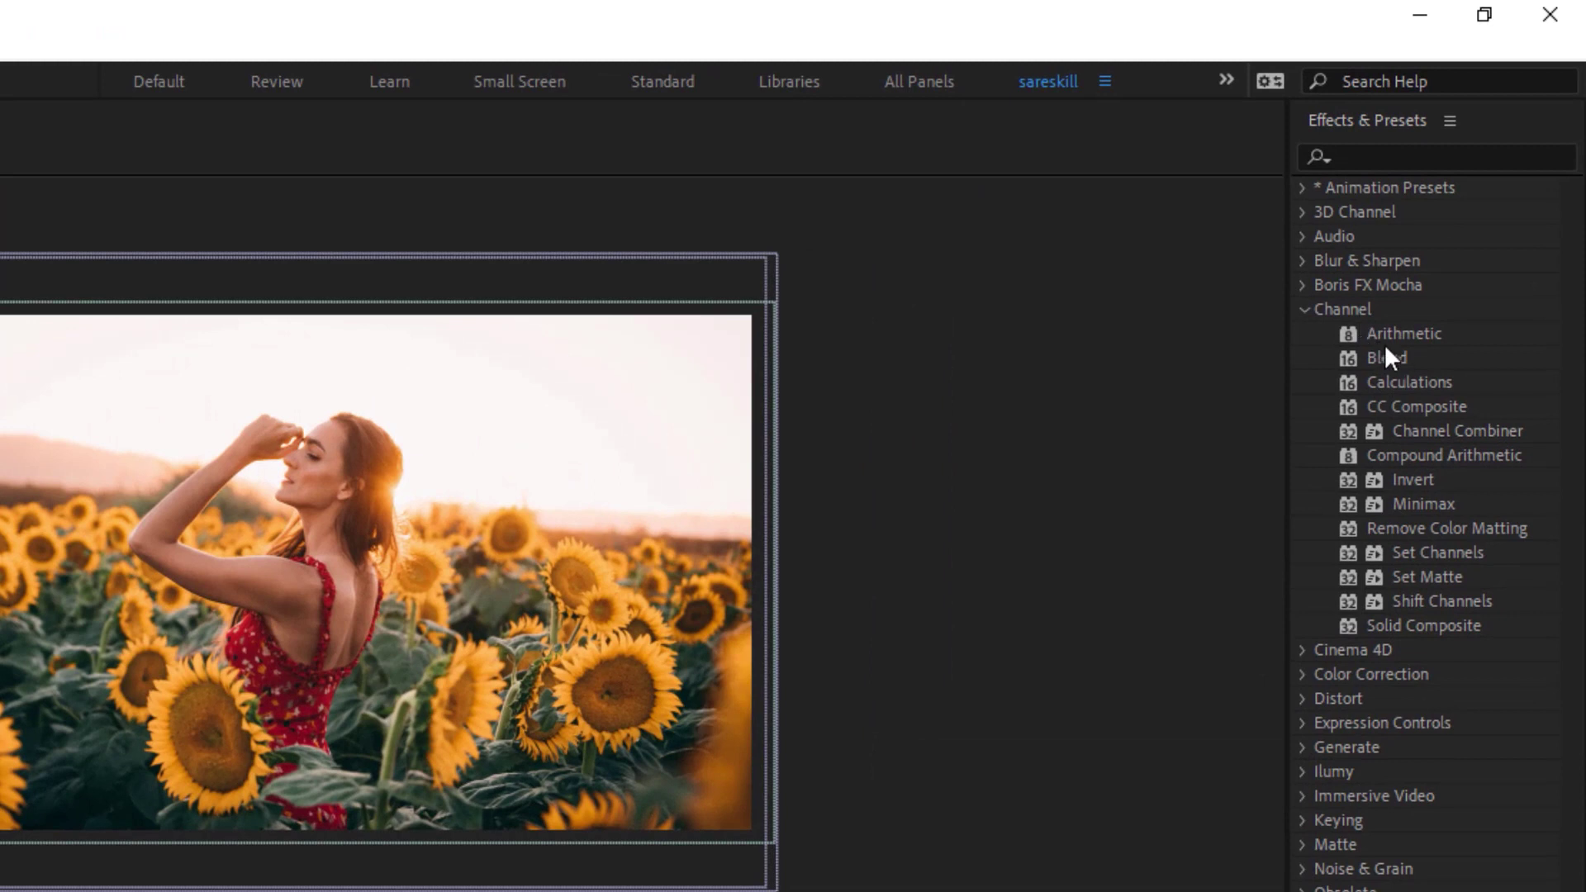
# Step: Apply Arithmetic to the sunflower photo layer and scrub its Red Value to 255
pyautogui.moveTo(1413, 330)
pyautogui.mouseDown()
pyautogui.moveTo(226, 527)
pyautogui.moveTo(230, 502)
pyautogui.mouseUp()
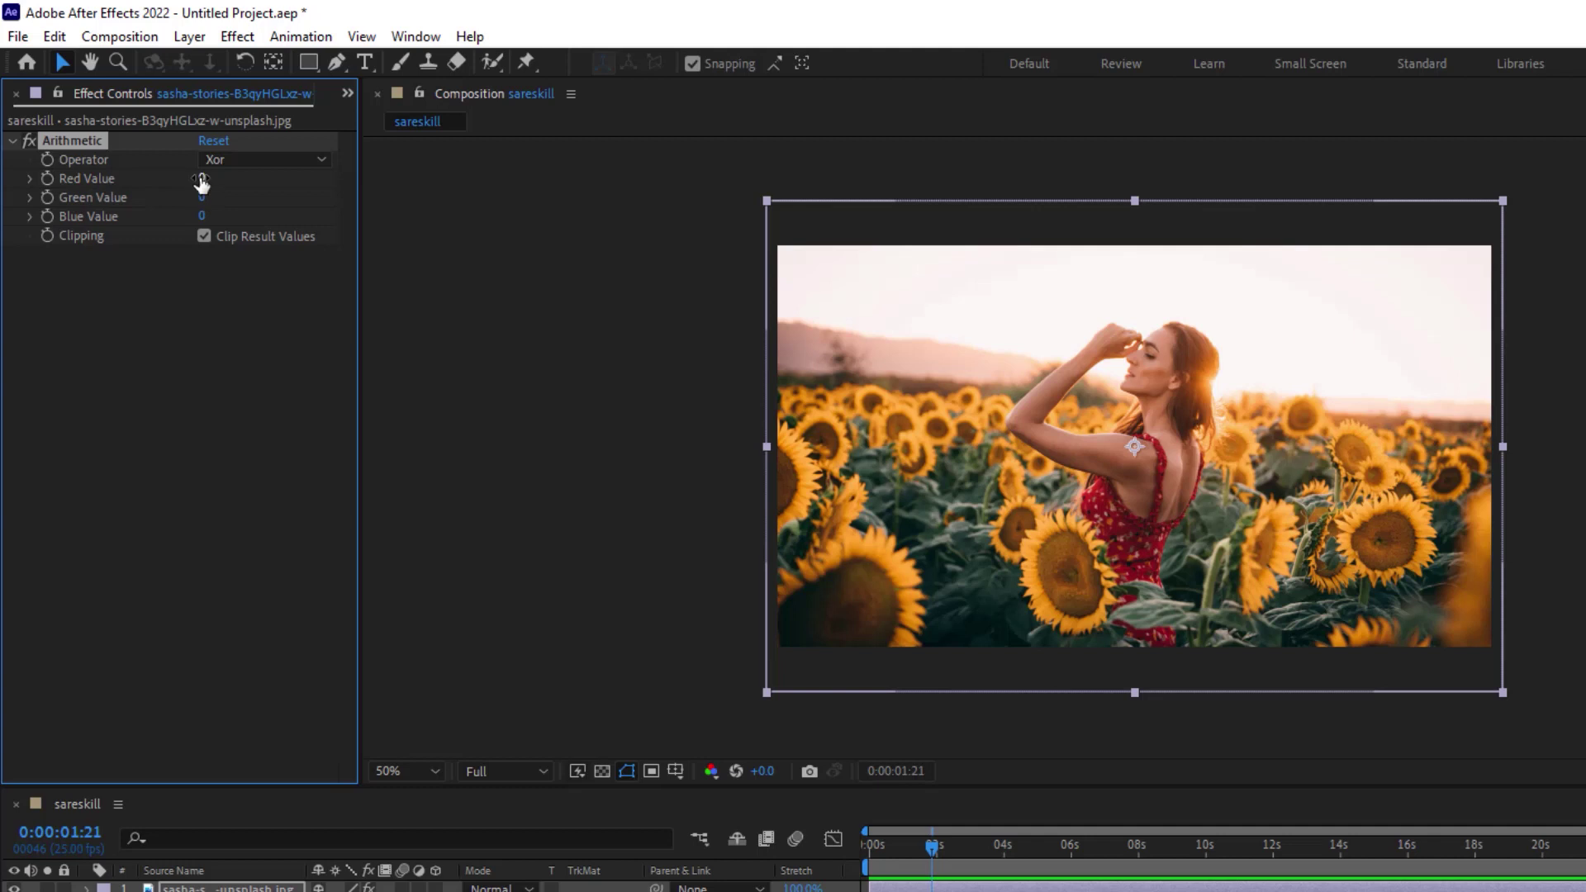
pyautogui.moveTo(201, 180); pyautogui.dragTo(289, 213)
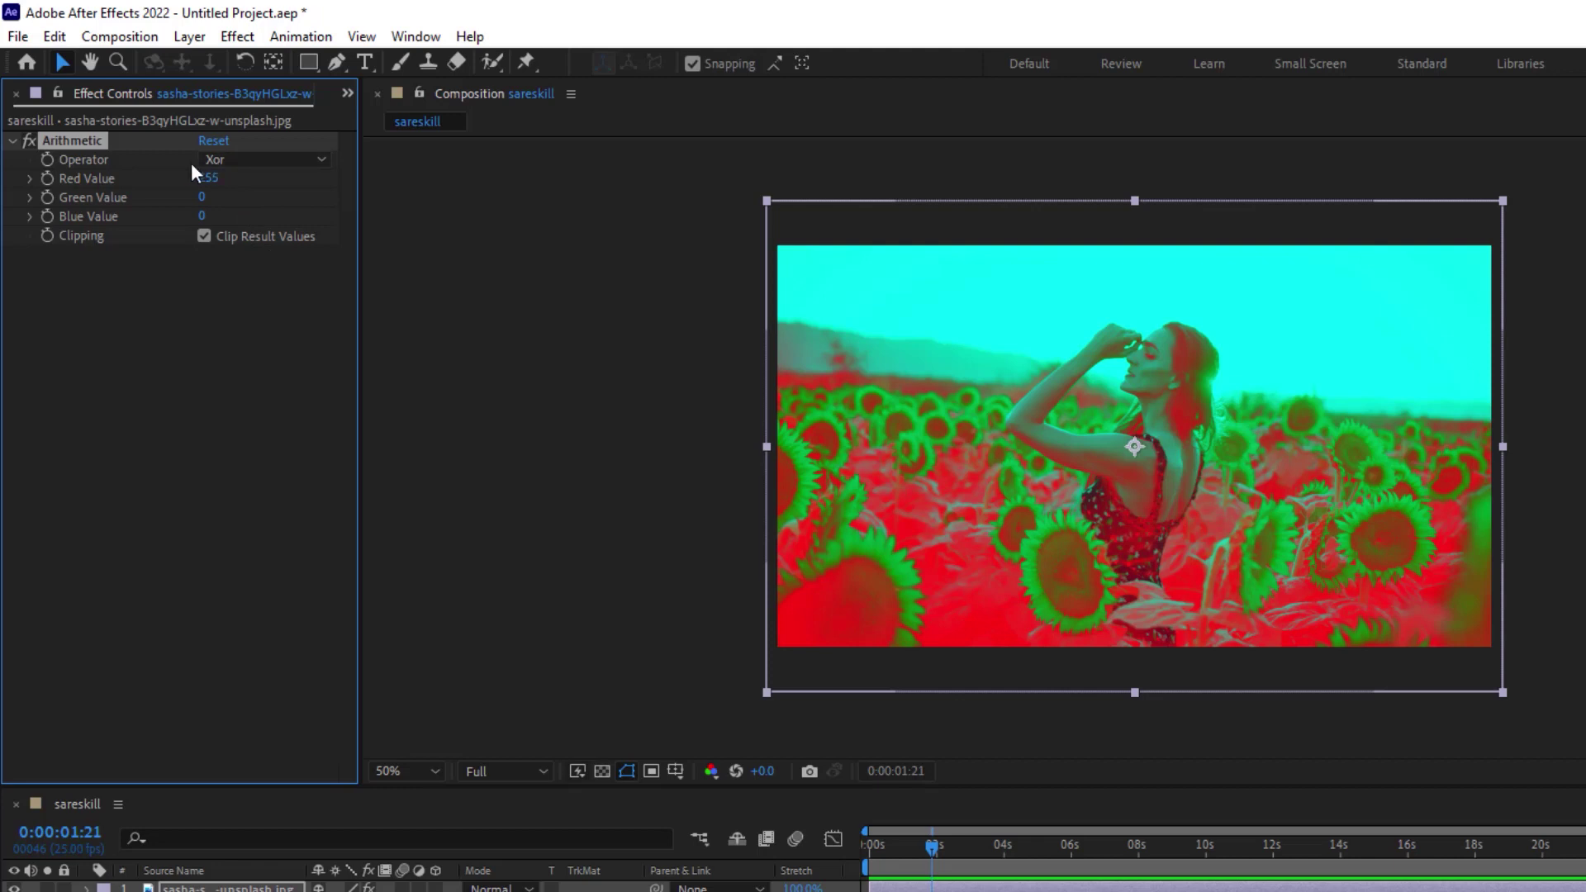
# Step: Cycle the Arithmetic operator through And, Add, Min, Difference and Multiply, then set Red Value to 0
pyautogui.click(246, 162)
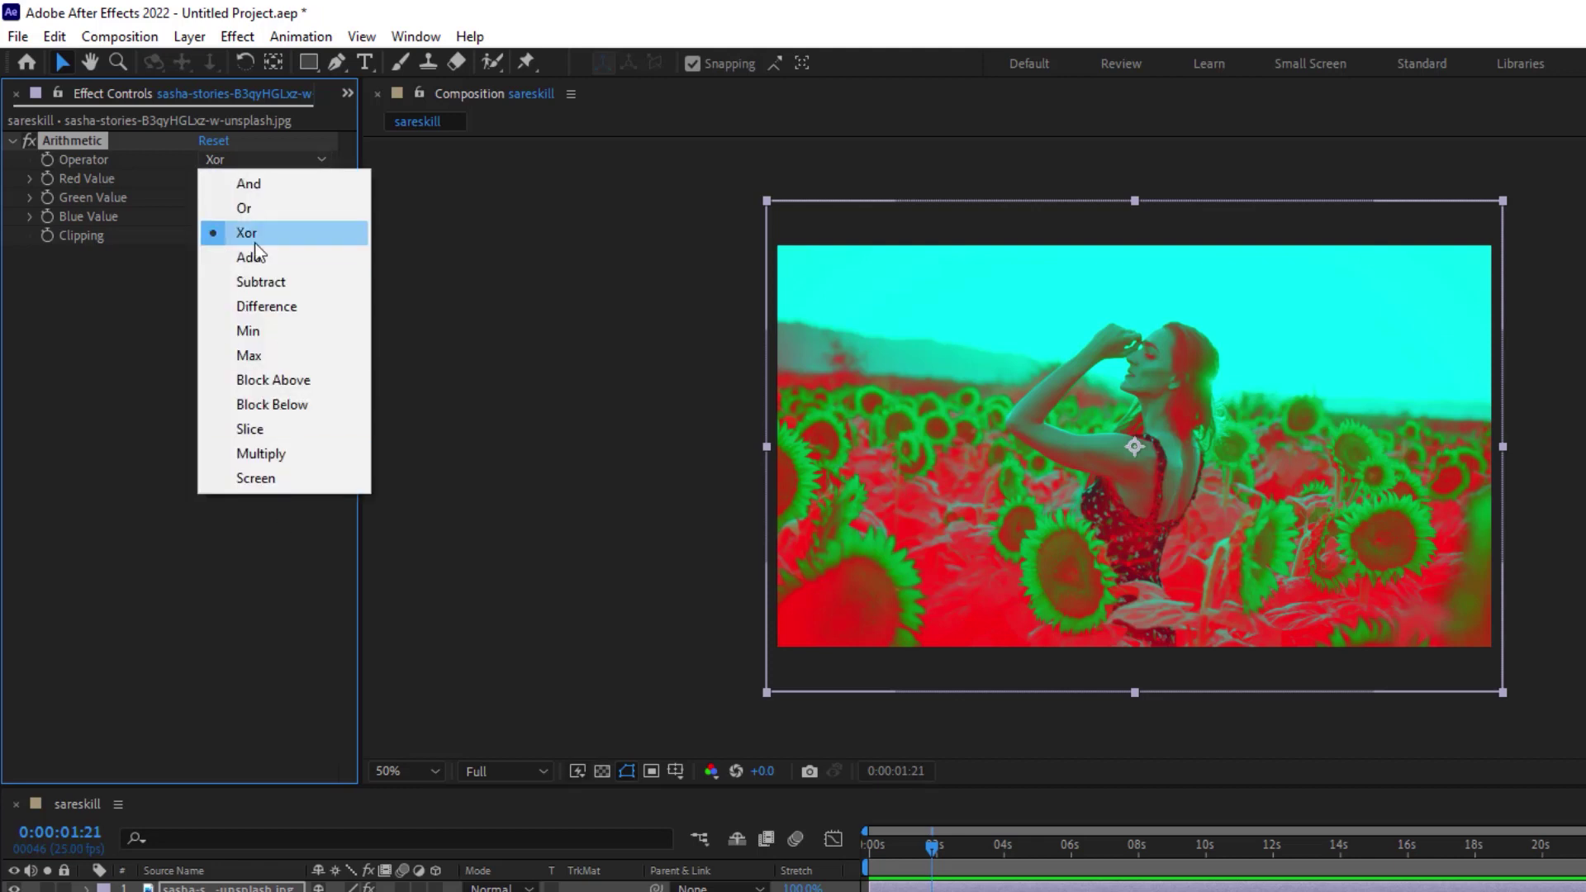
pyautogui.click(266, 185)
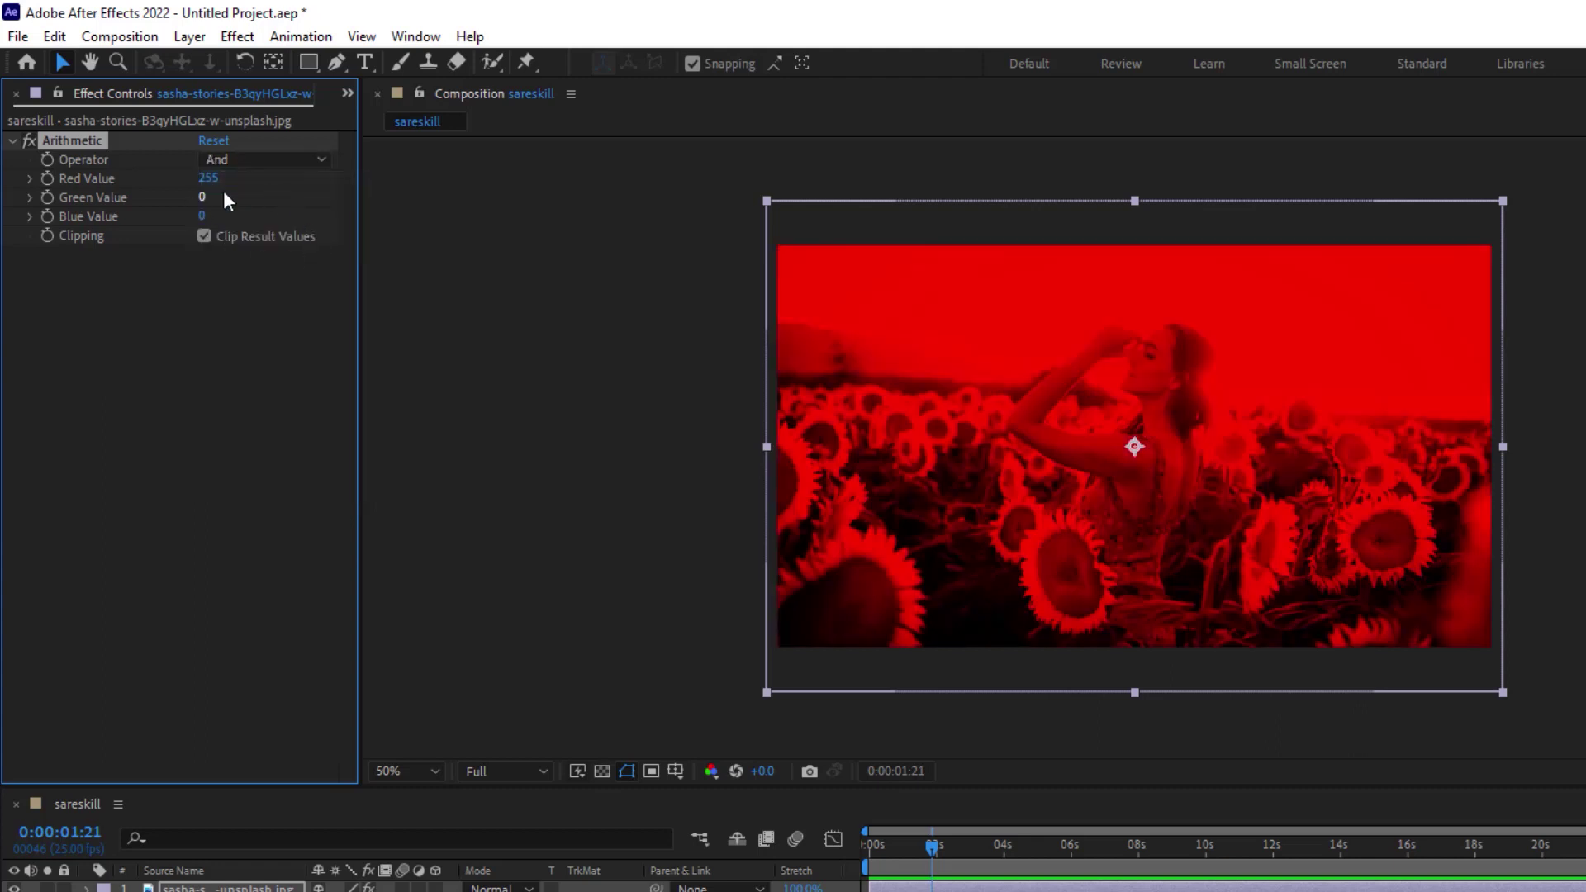
pyautogui.click(308, 160)
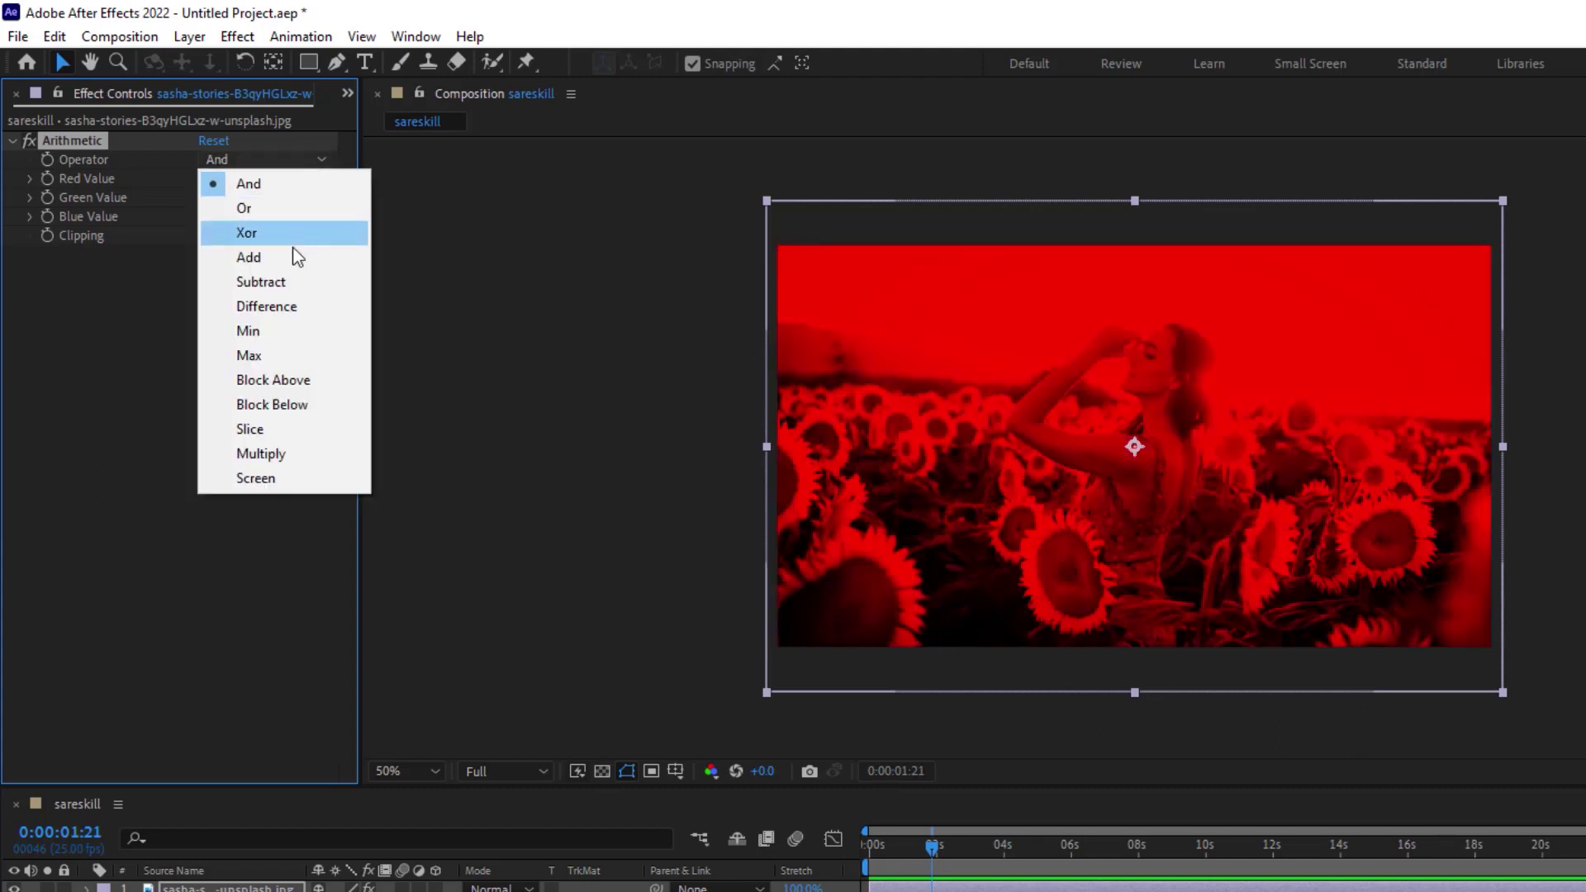
pyautogui.click(285, 261)
pyautogui.click(276, 158)
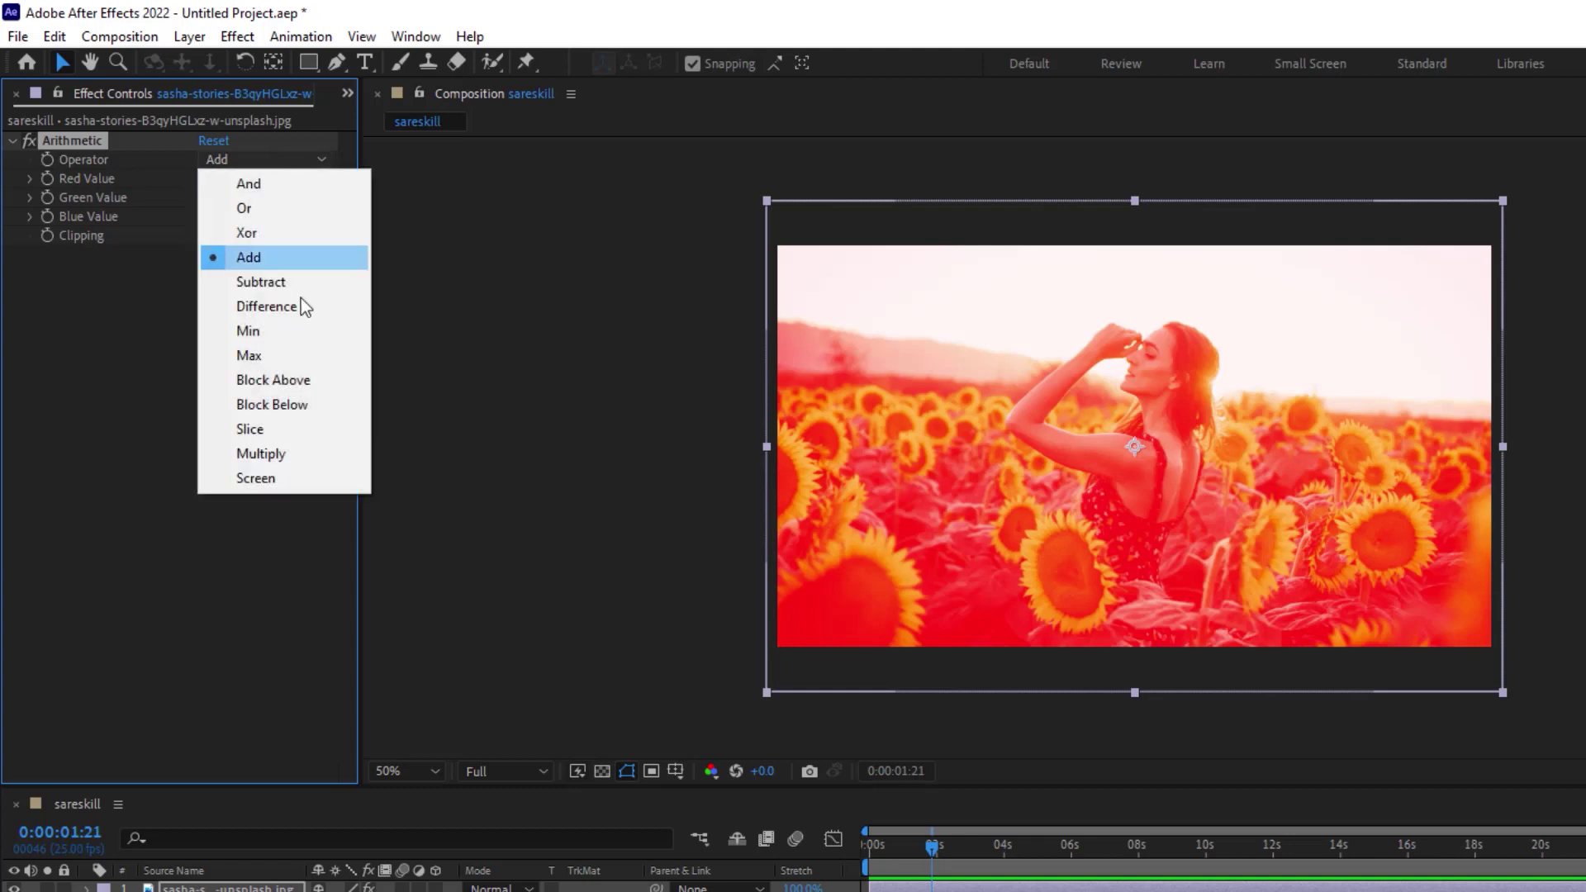
pyautogui.click(283, 331)
pyautogui.click(281, 159)
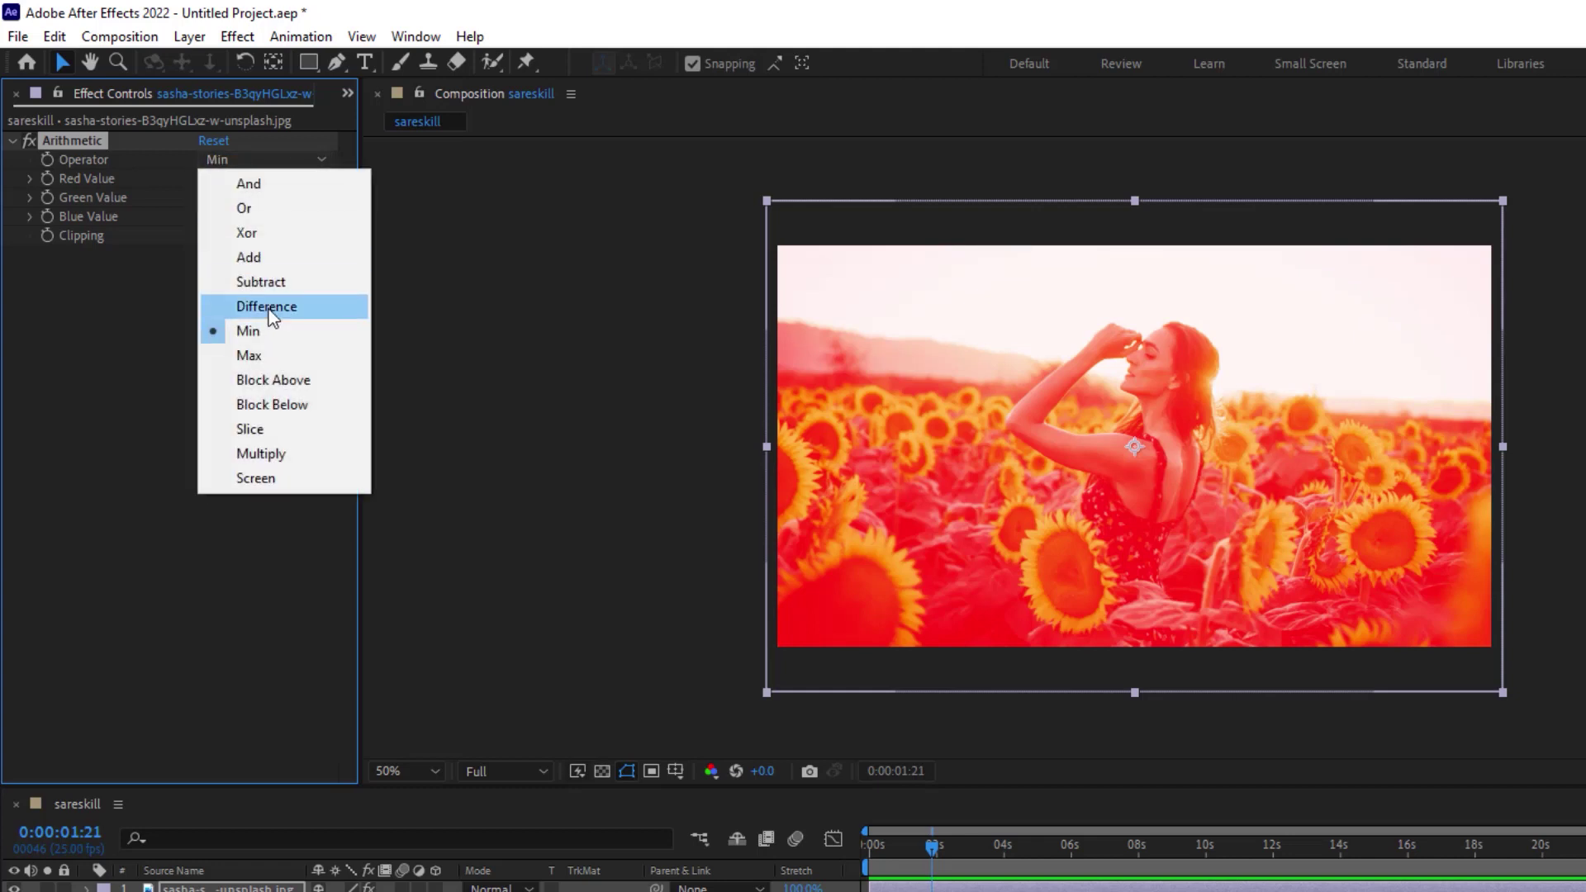
pyautogui.click(279, 307)
pyautogui.click(307, 157)
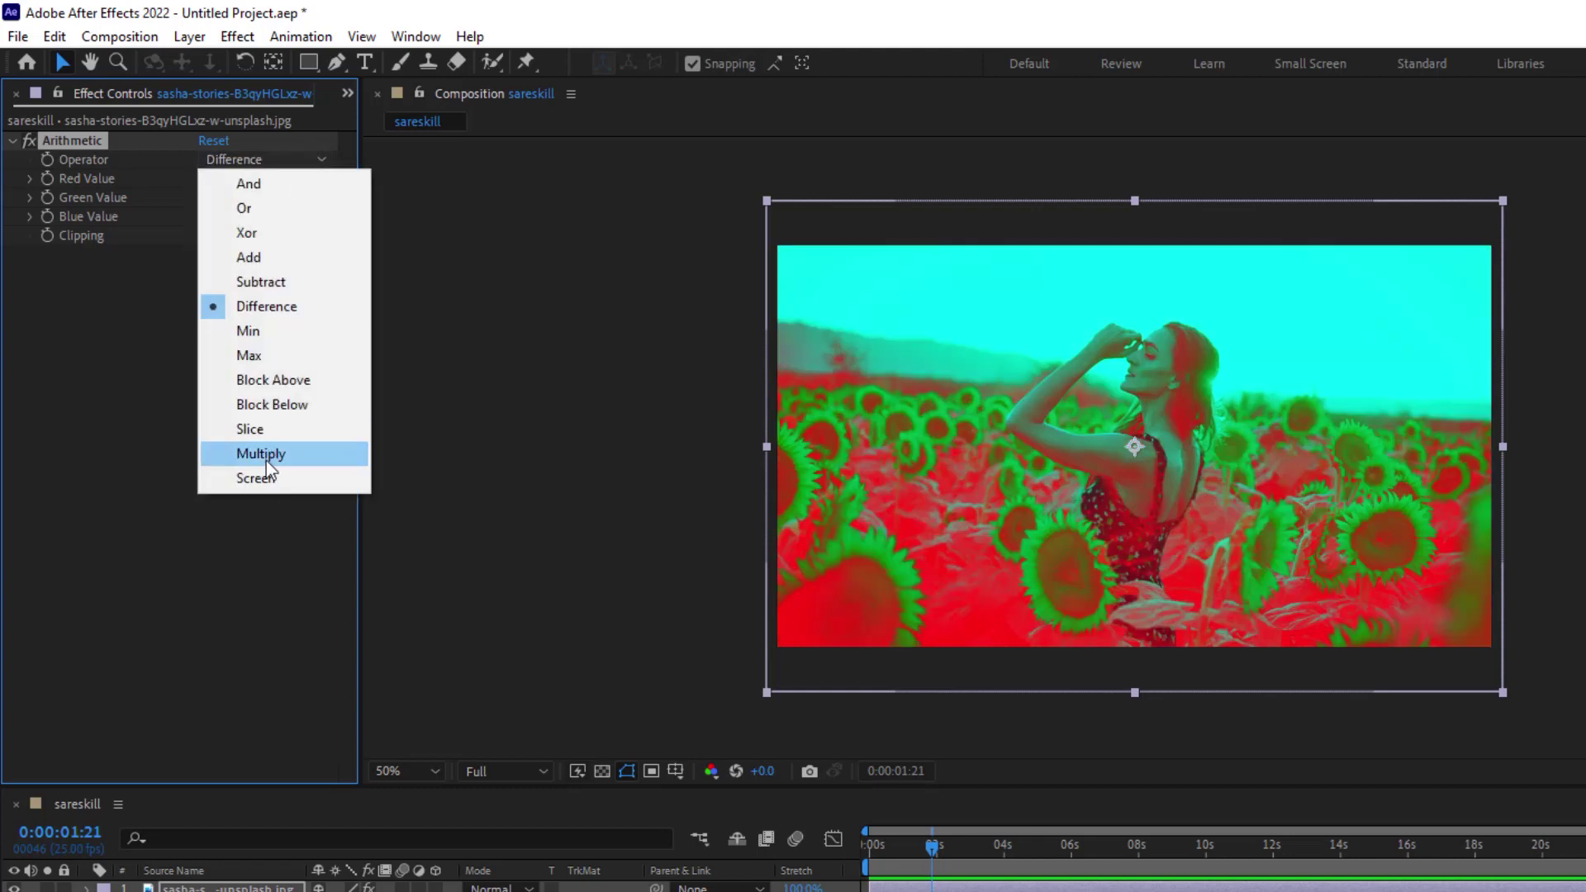
pyautogui.click(266, 456)
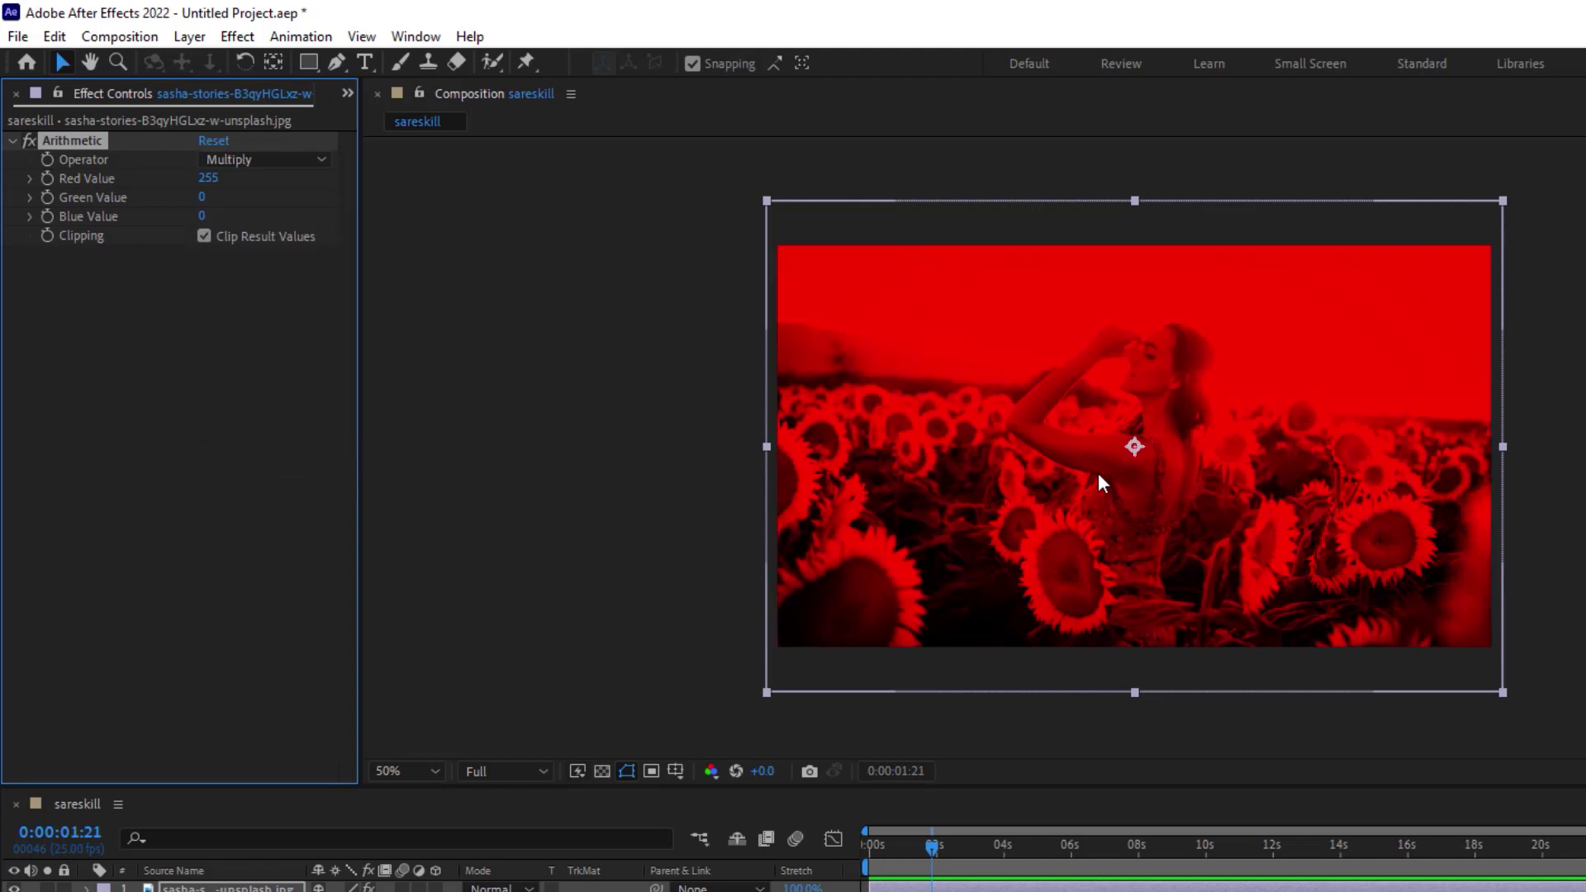
pyautogui.click(209, 178)
pyautogui.write('0')
pyautogui.press('Return')
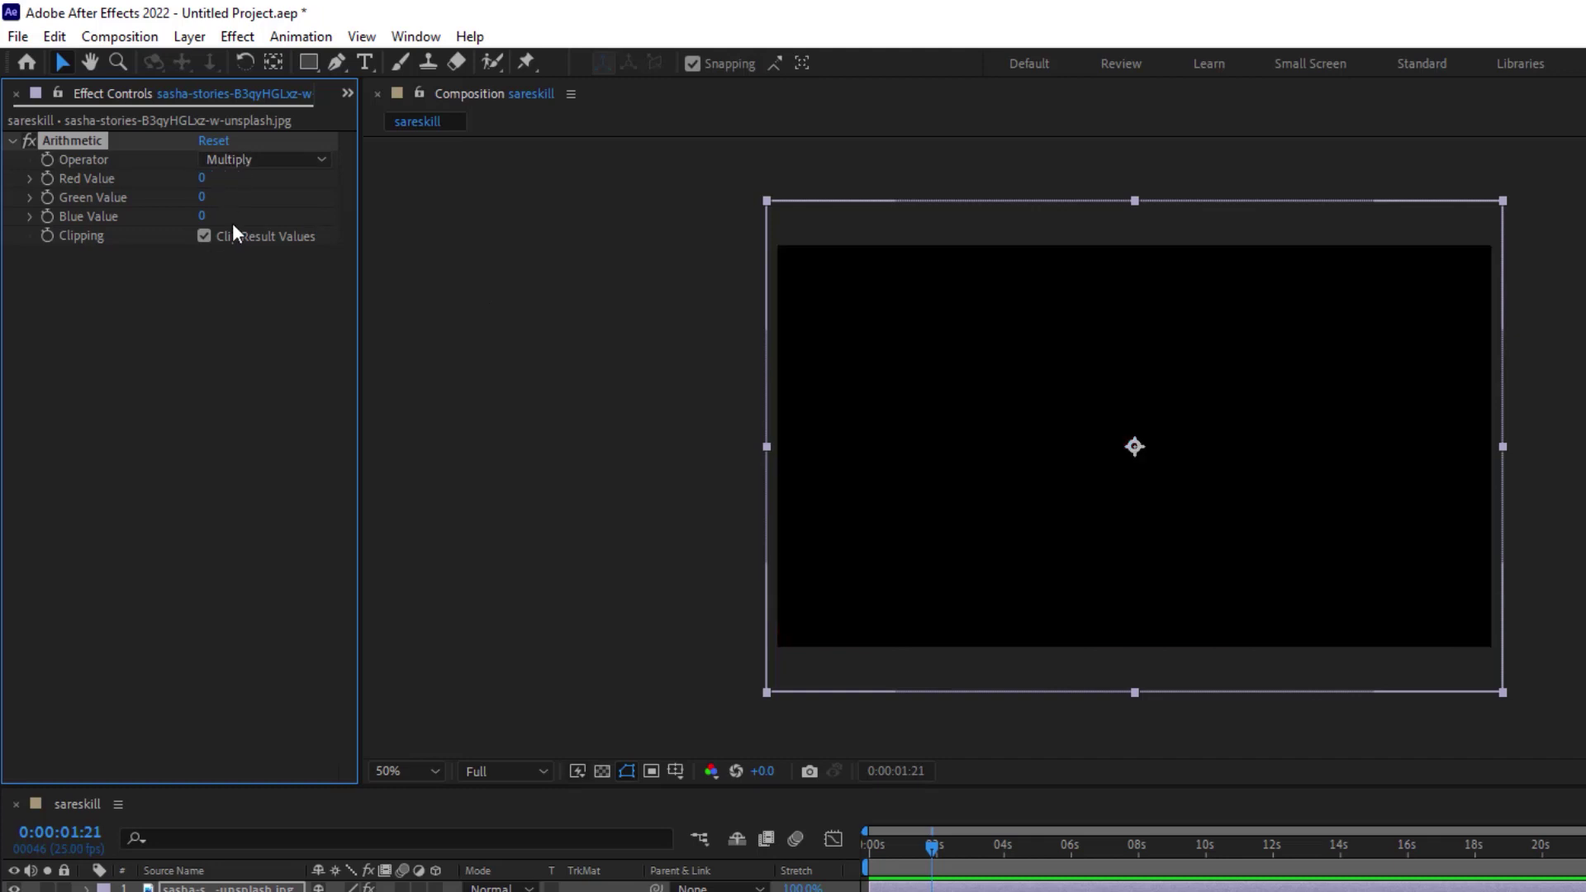
# Step: Raise Green Value to 255 and try operators And, Add, Screen, ending on Block Above
pyautogui.moveTo(203, 198); pyautogui.dragTo(1115, 252)
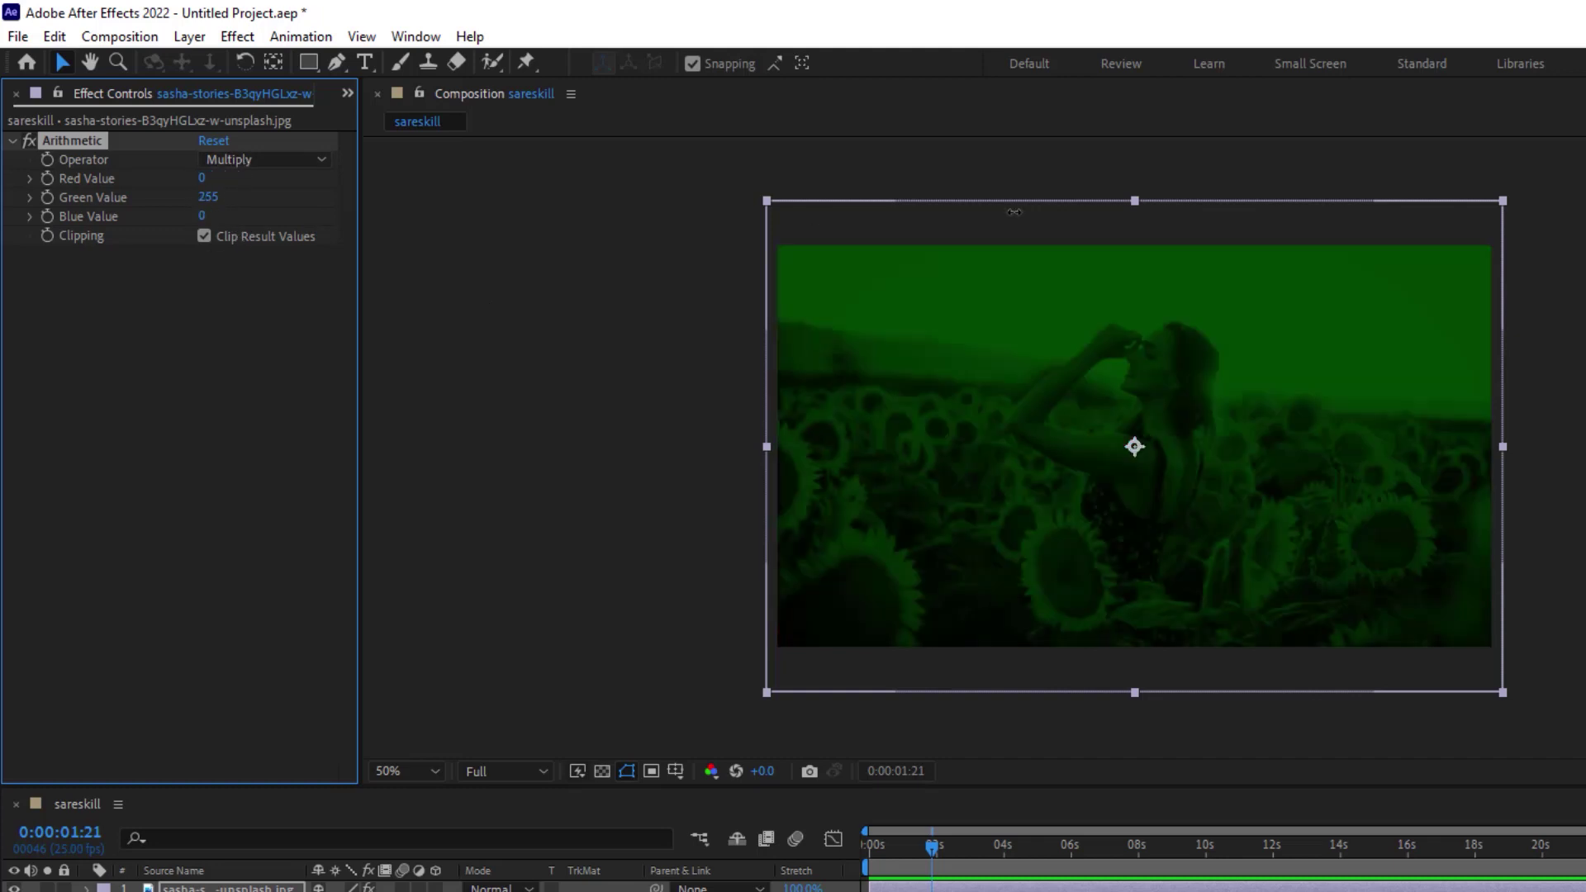
pyautogui.click(274, 161)
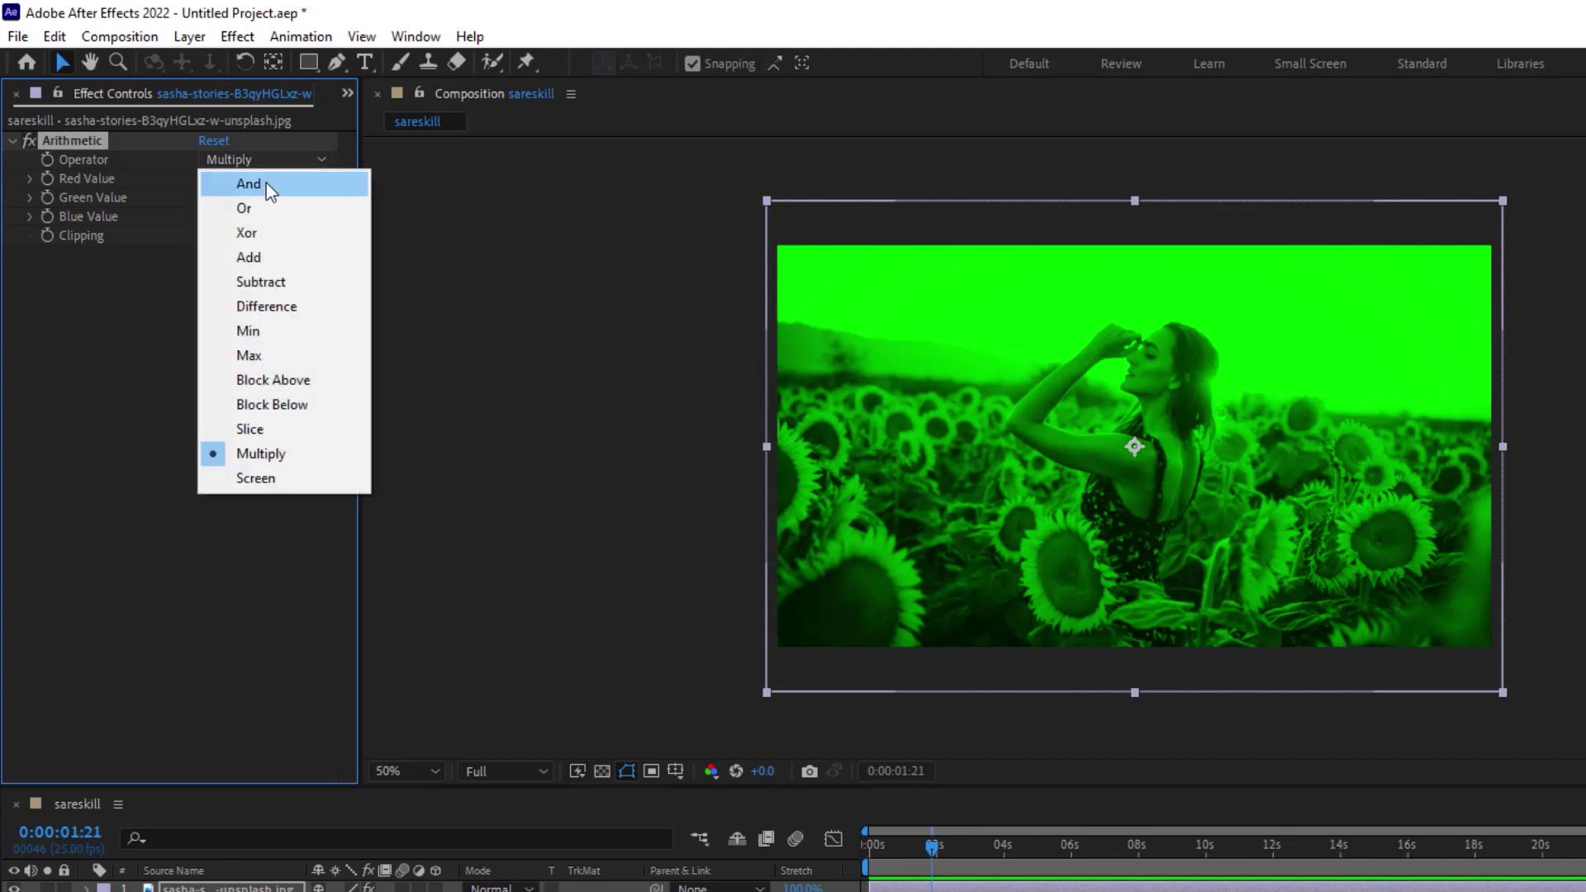
pyautogui.click(266, 182)
pyautogui.click(264, 159)
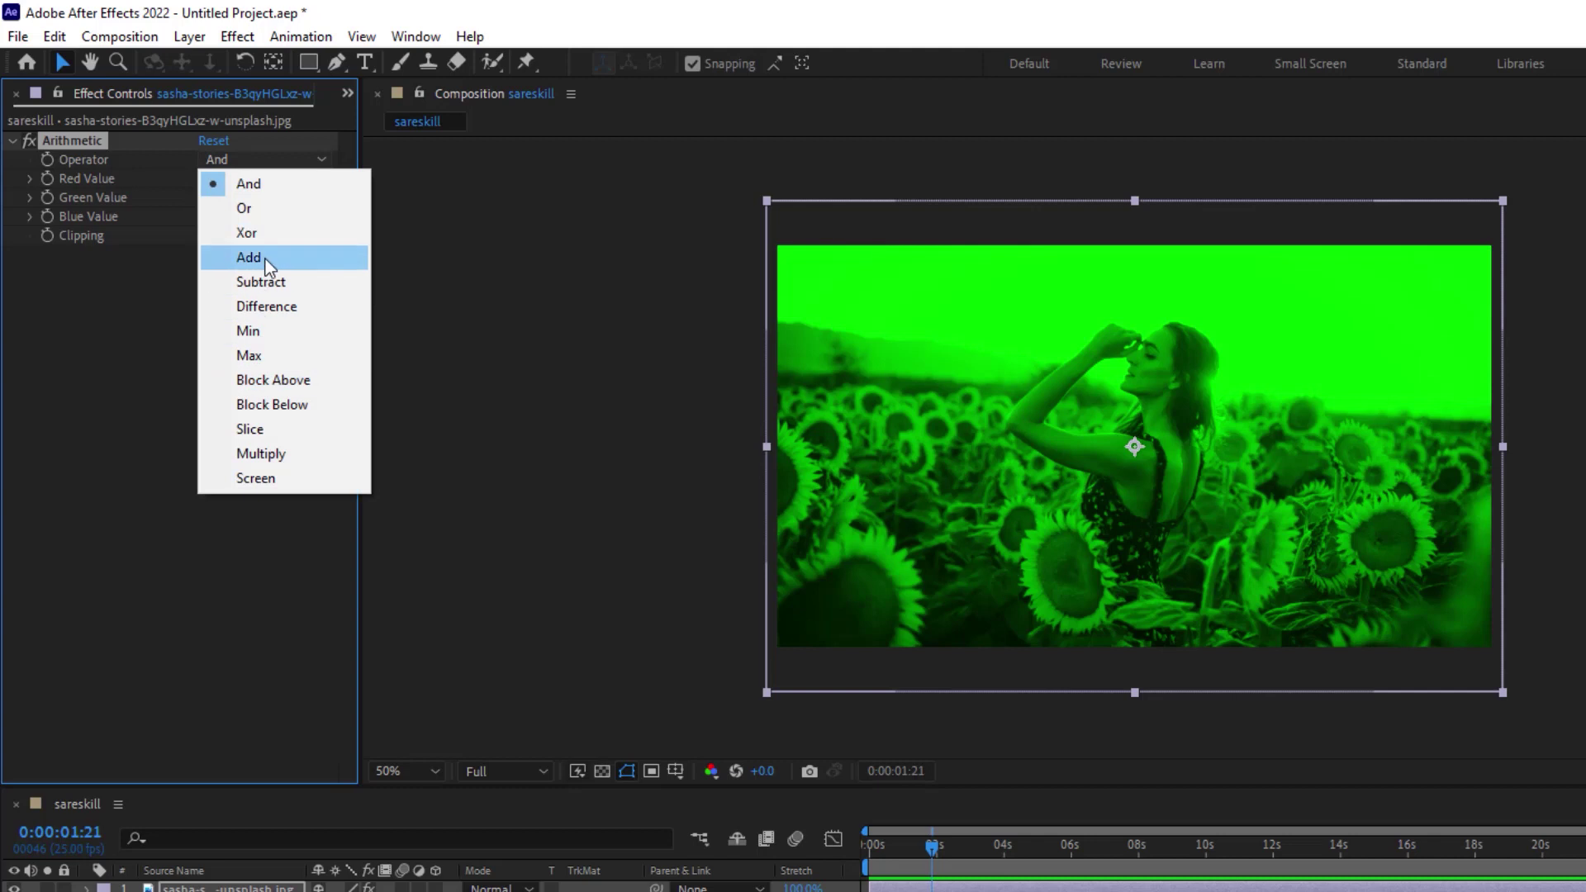
pyautogui.click(264, 256)
pyautogui.click(273, 160)
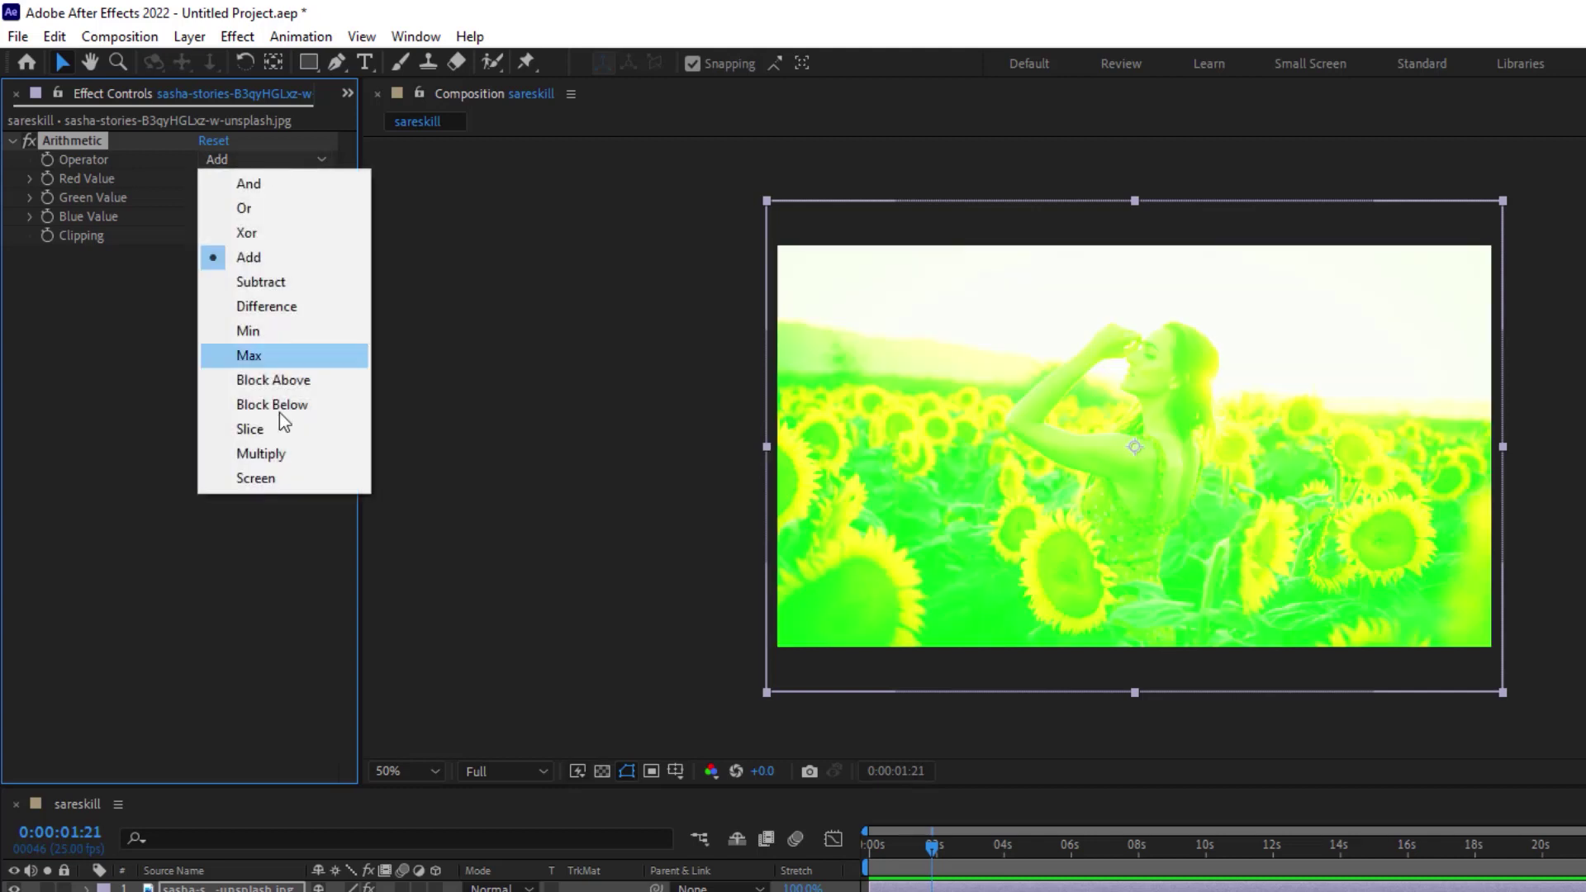
pyautogui.click(273, 476)
pyautogui.click(256, 160)
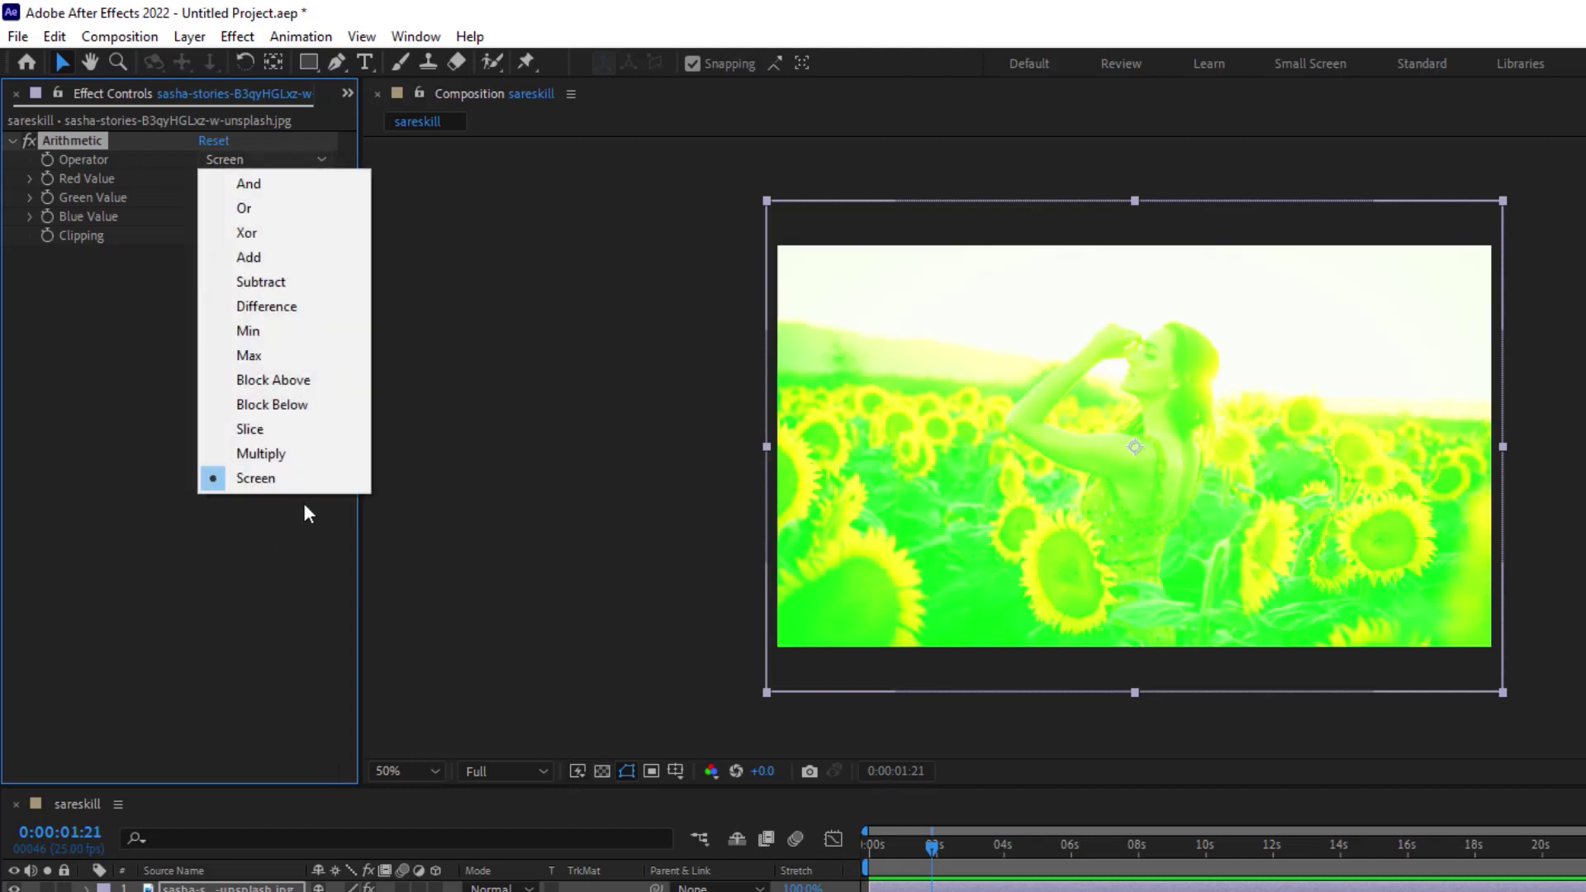
pyautogui.click(299, 379)
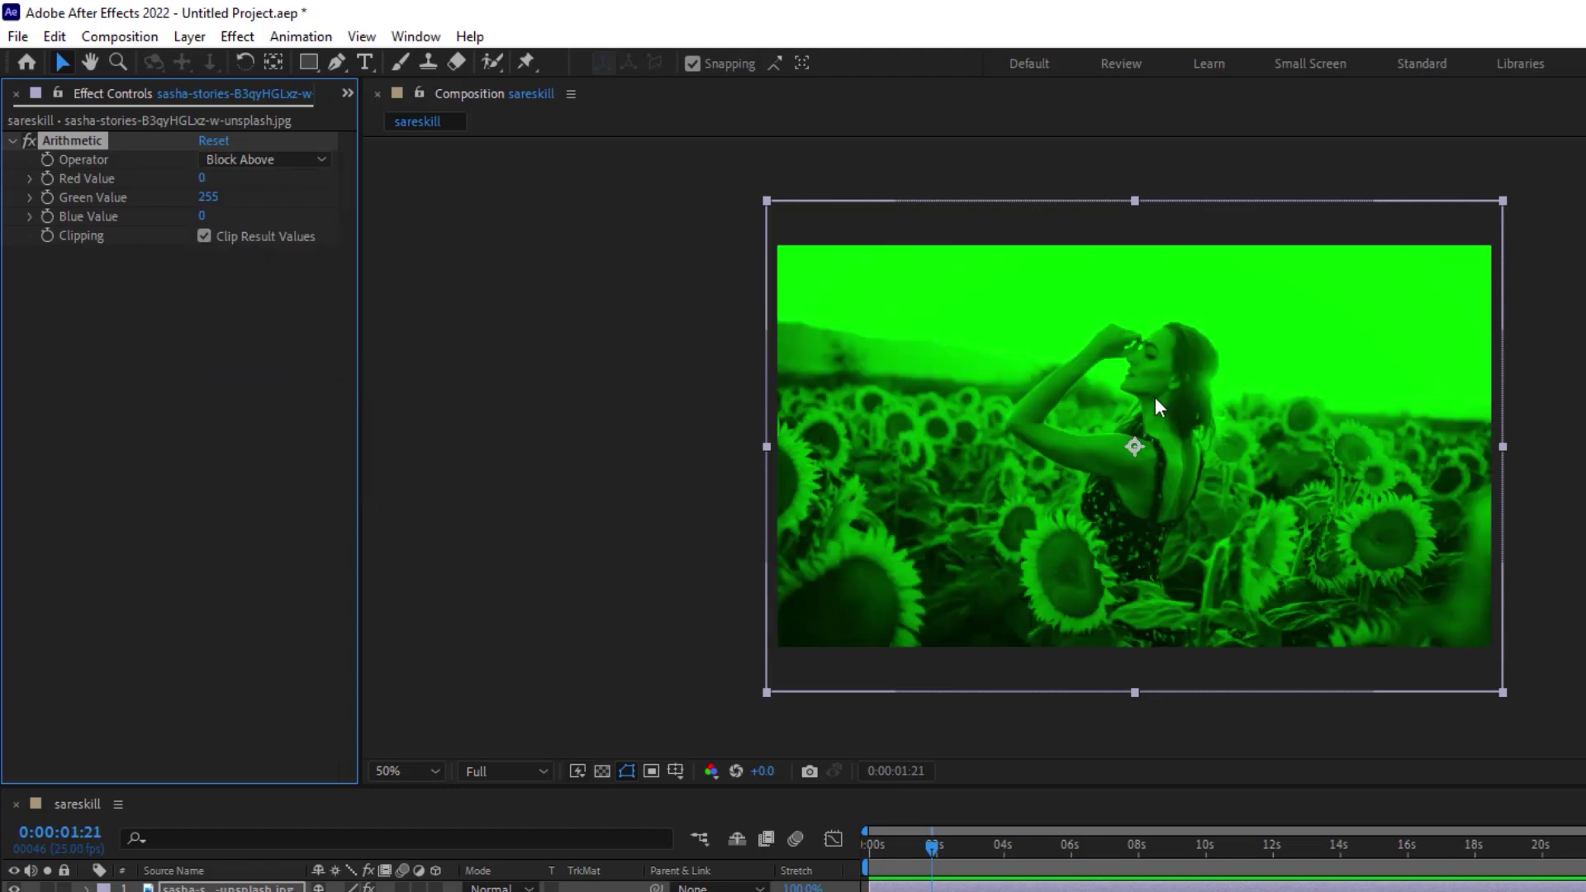
# Step: Reset the Arithmetic Green Value to 0
pyautogui.click(210, 197)
pyautogui.write('0')
pyautogui.press('Return')
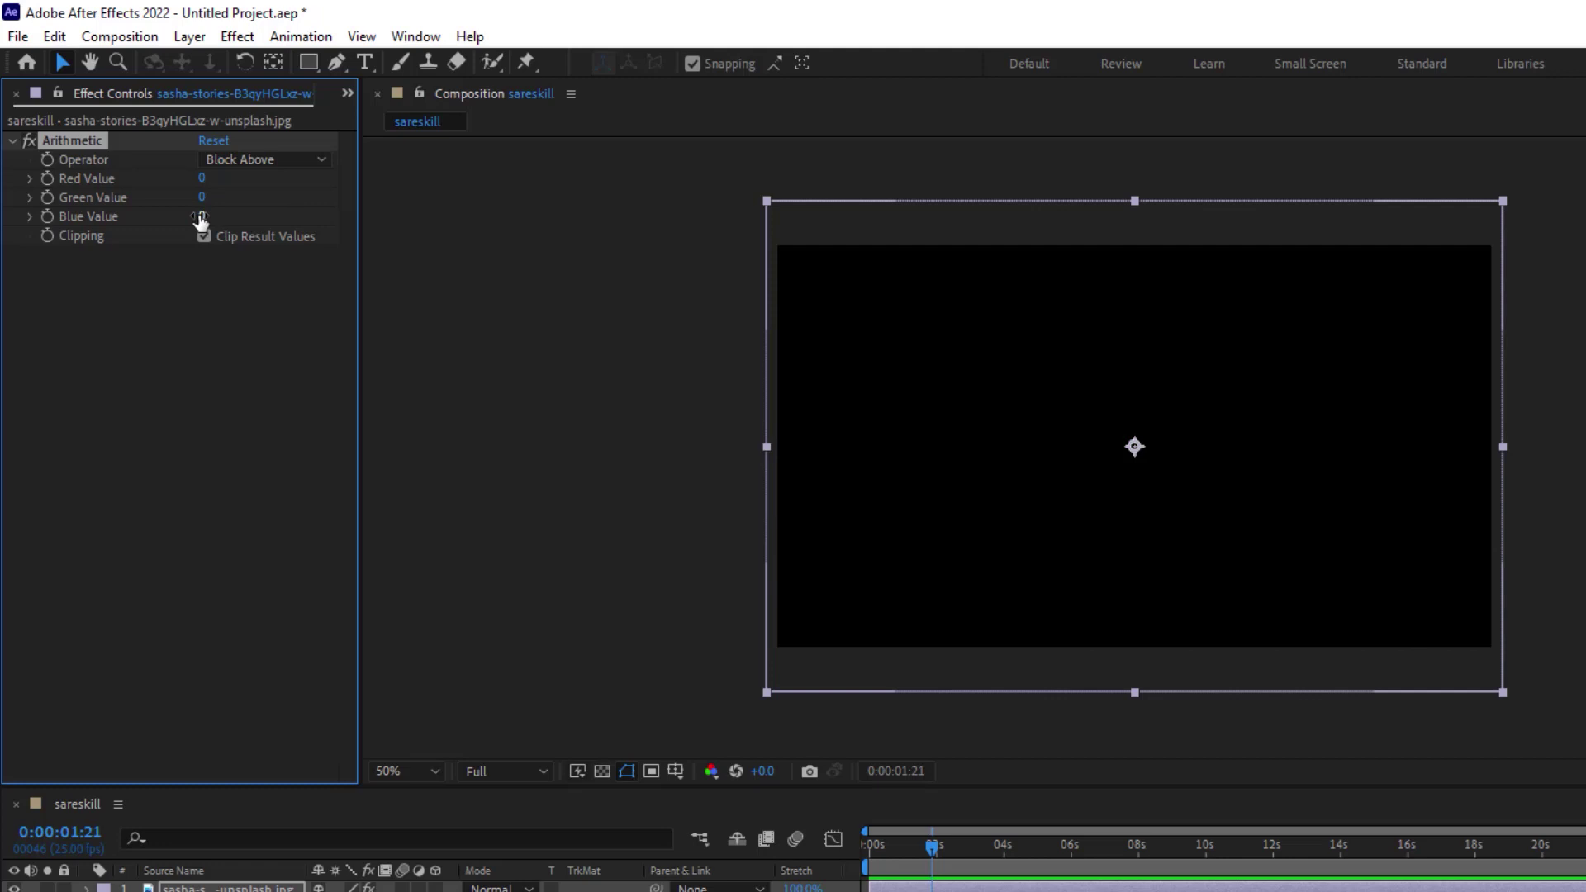
# Step: Raise Blue Value to 255 and try operators And, Subtract, Difference, ending on Multiply
pyautogui.moveTo(201, 219); pyautogui.dragTo(1264, 546)
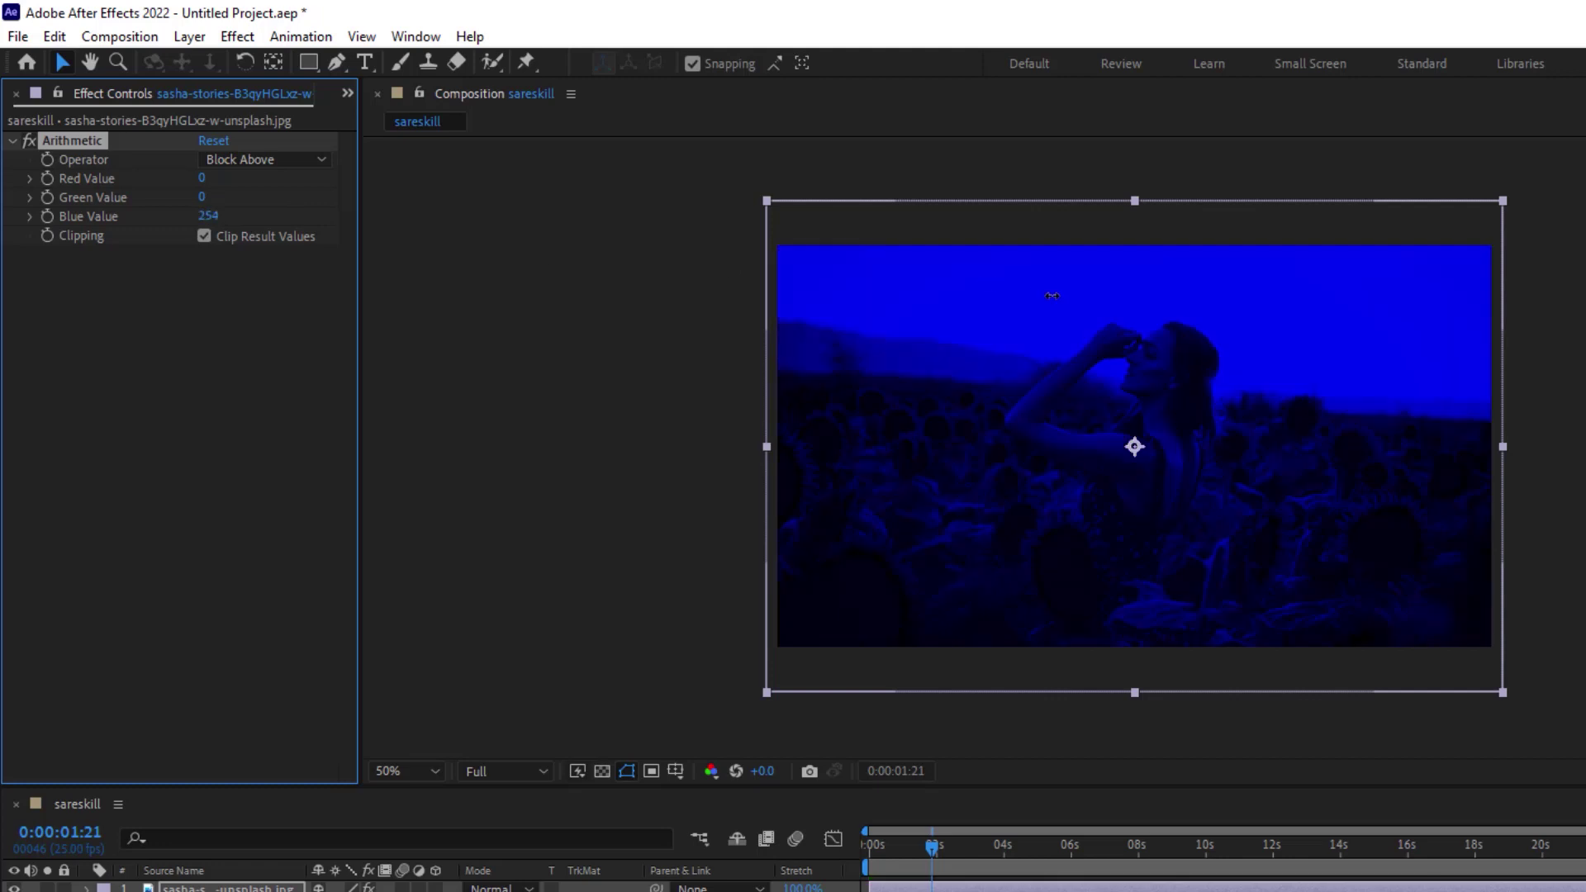
pyautogui.click(296, 161)
pyautogui.click(281, 178)
pyautogui.click(280, 161)
pyautogui.click(287, 279)
pyautogui.click(294, 160)
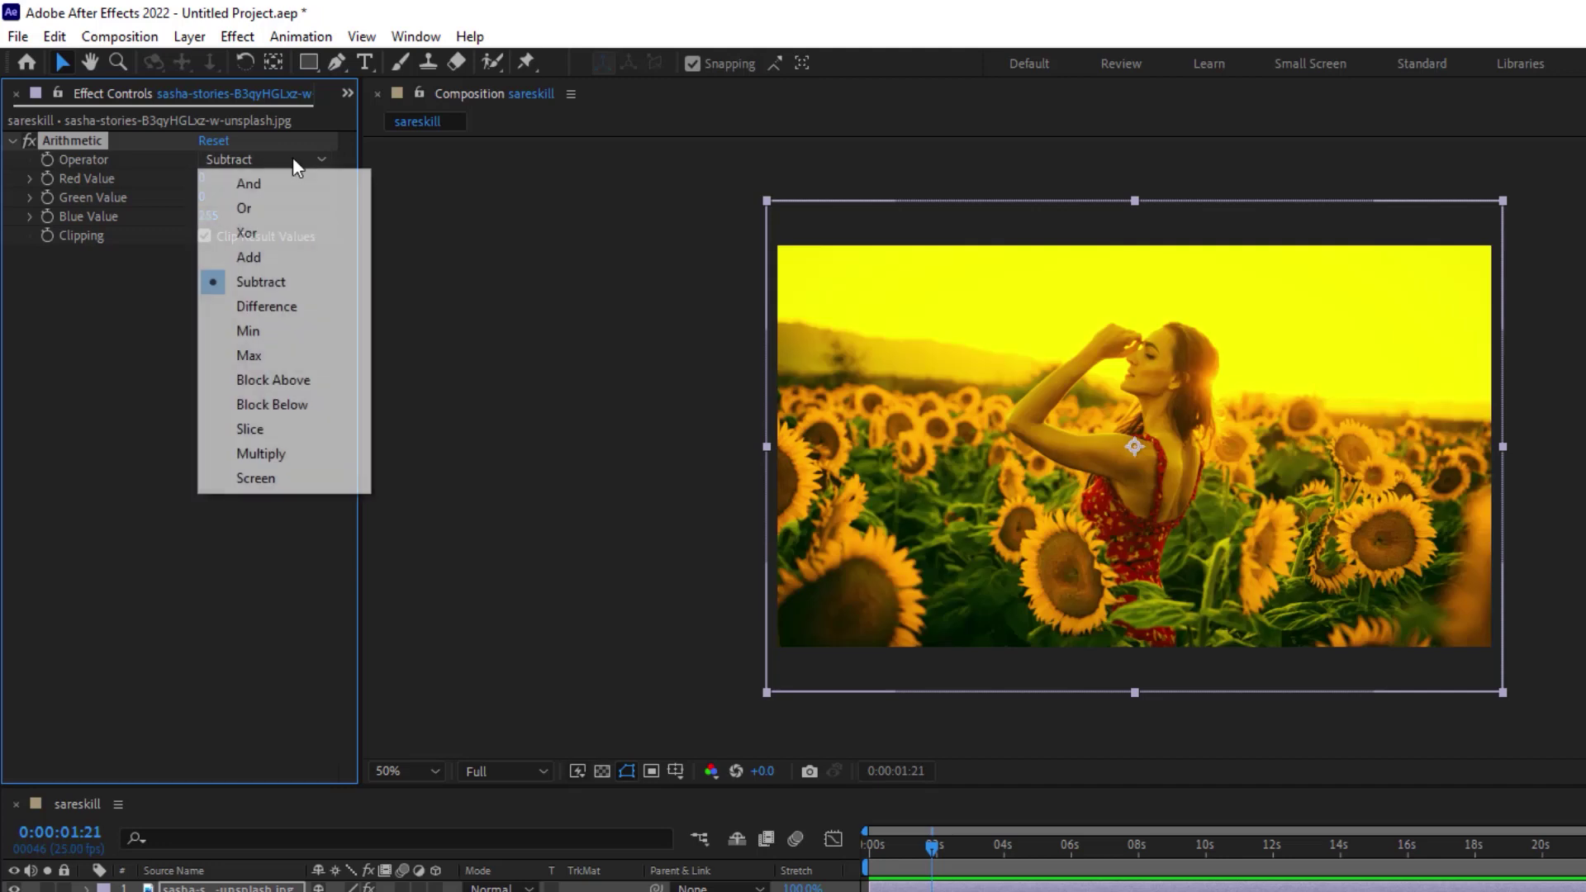
pyautogui.click(299, 304)
pyautogui.click(276, 159)
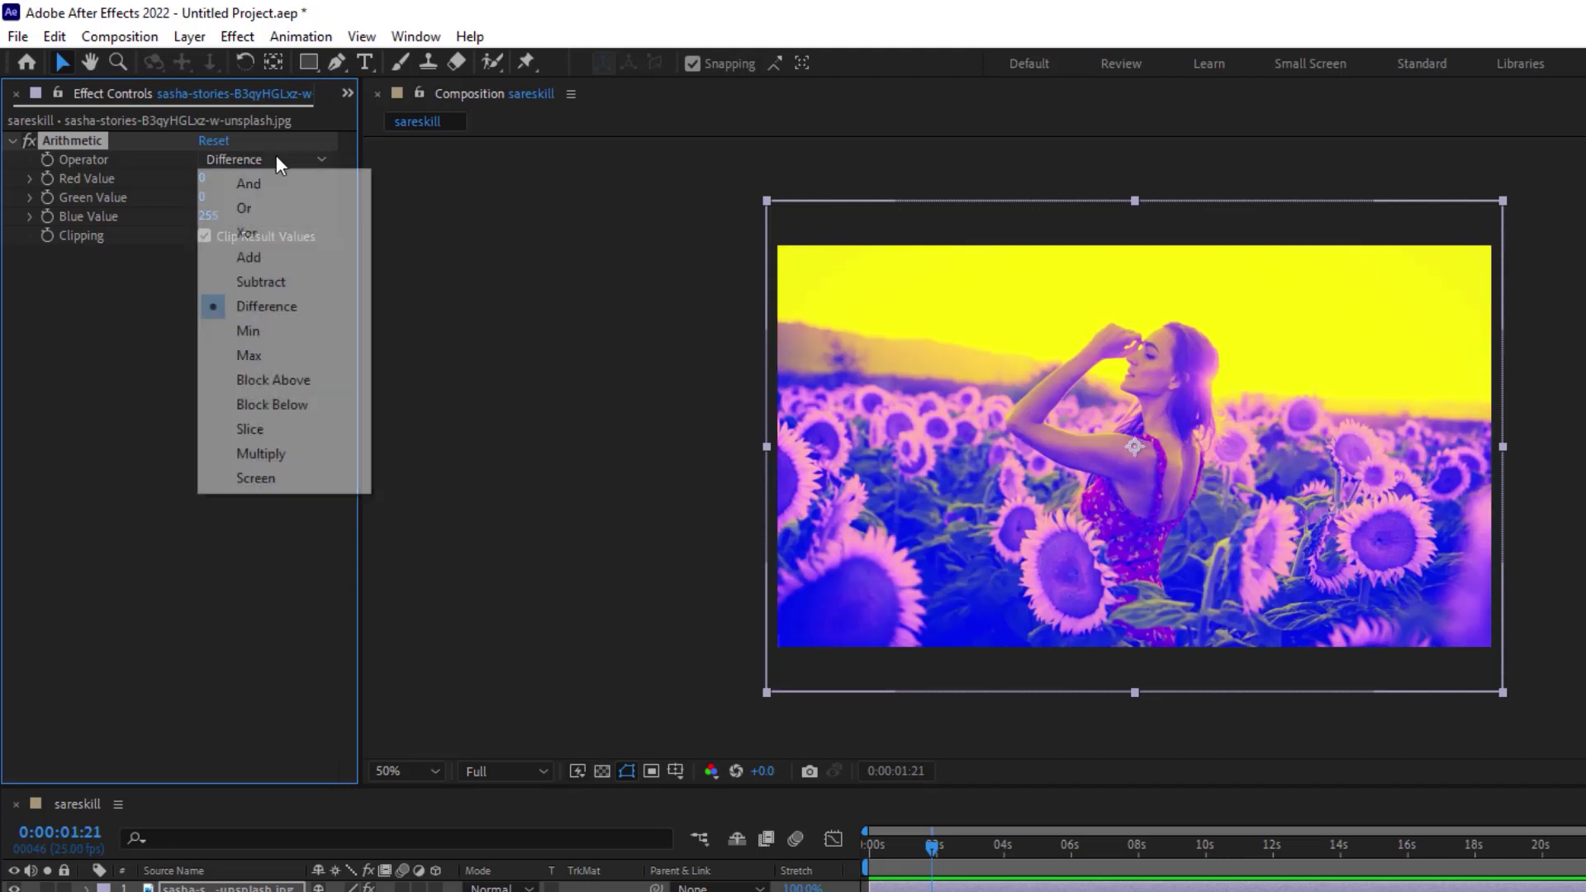
pyautogui.click(275, 451)
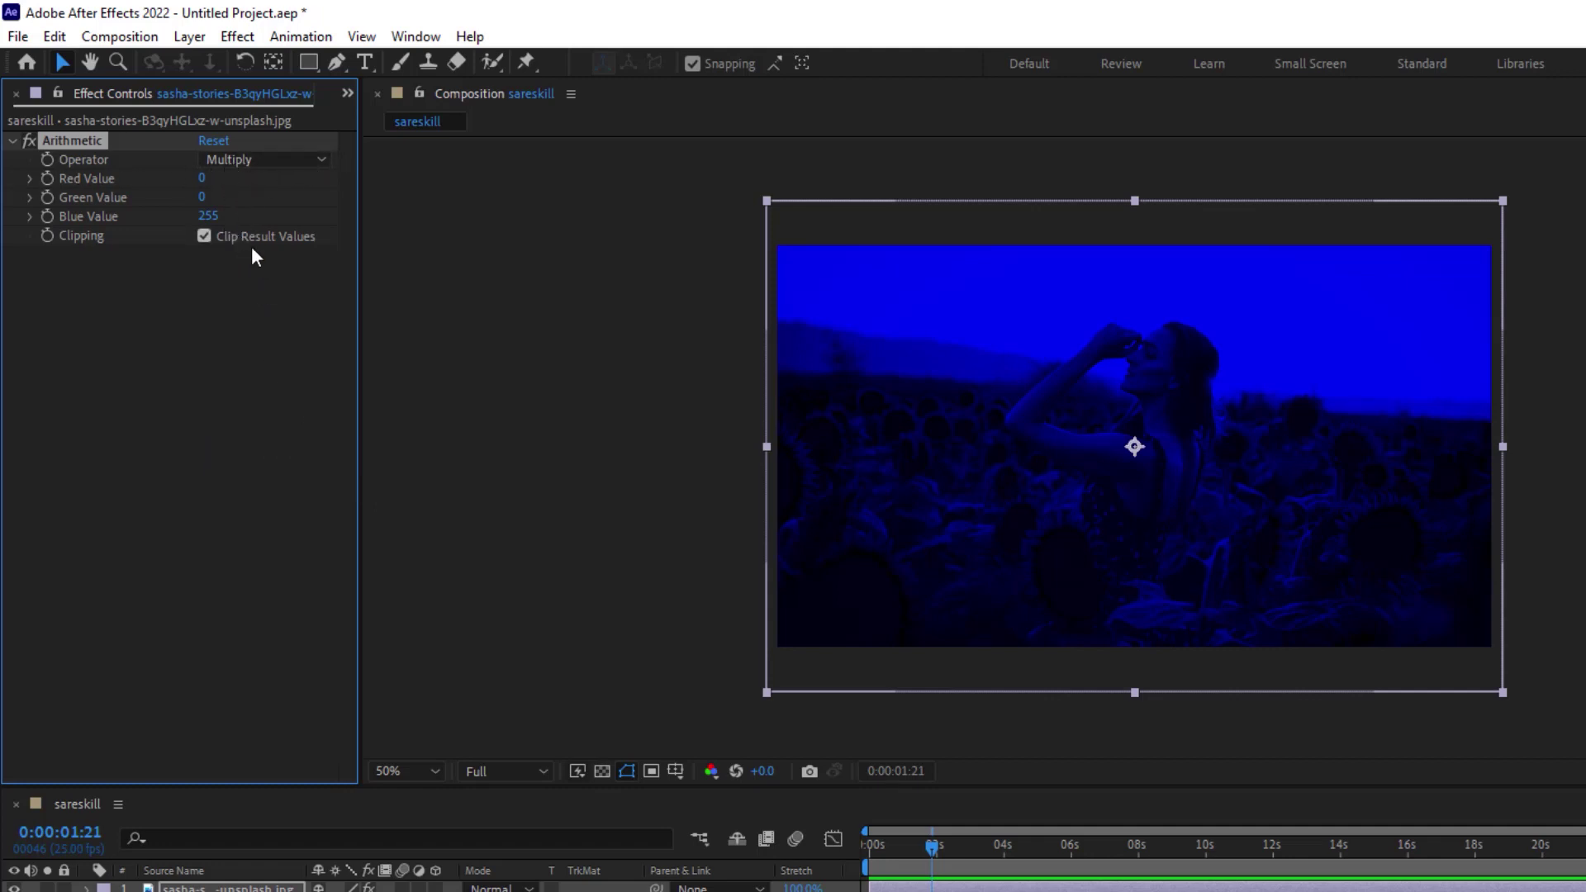
# Step: Reset the Arithmetic Blue Value to 0
pyautogui.click(207, 217)
pyautogui.write('0')
pyautogui.press('Return')
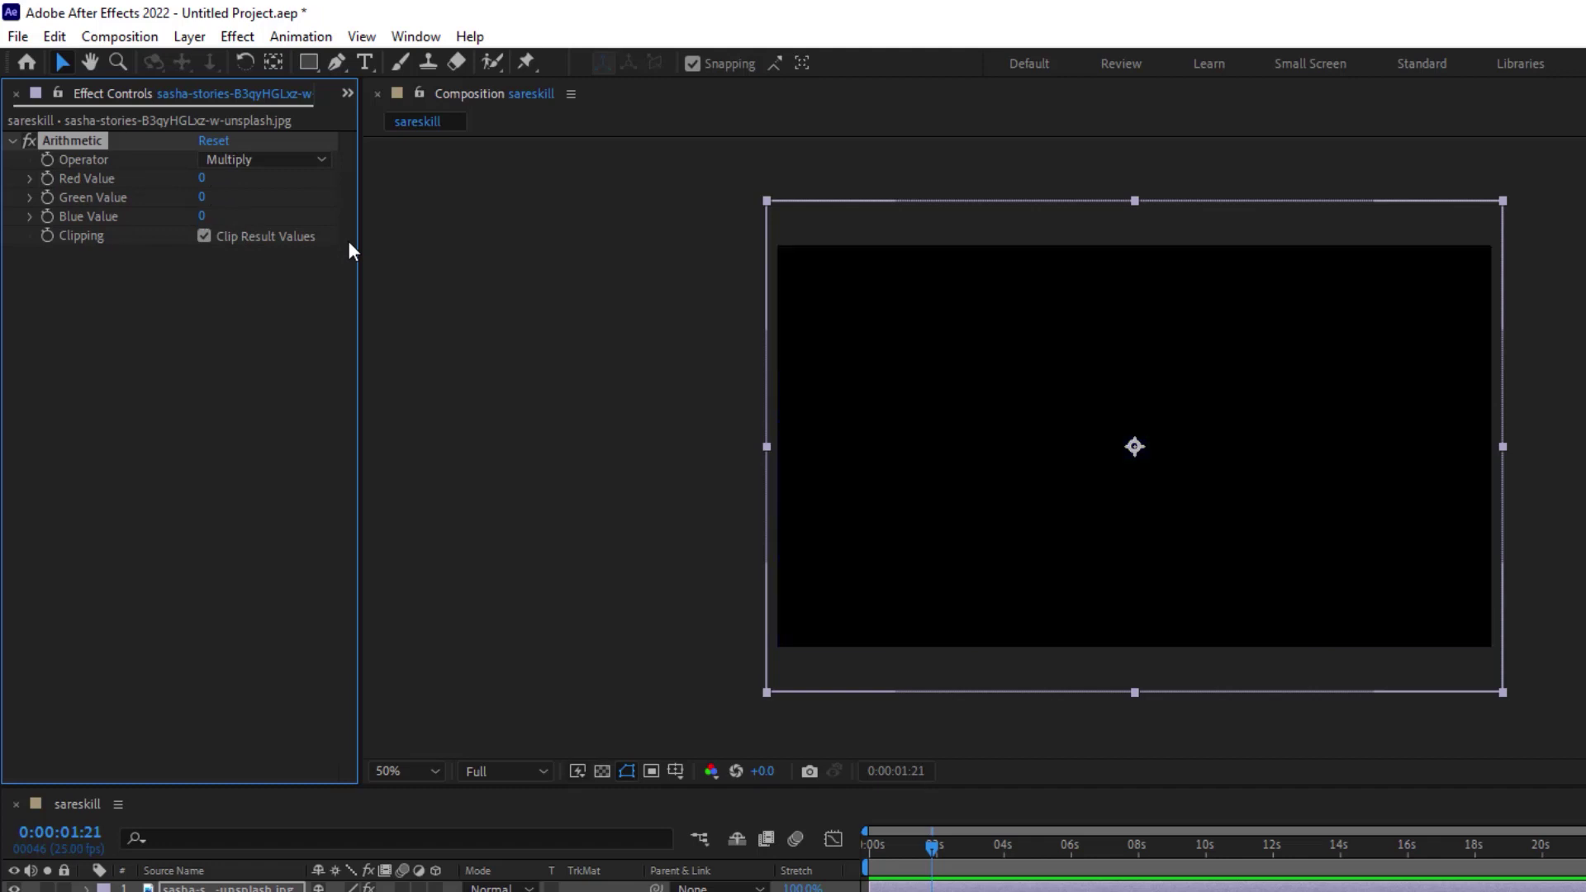
# Step: Switch the operator to Add, nudge Red Value up, and leave Clip Result Values unchecked
pyautogui.click(310, 161)
pyautogui.click(251, 258)
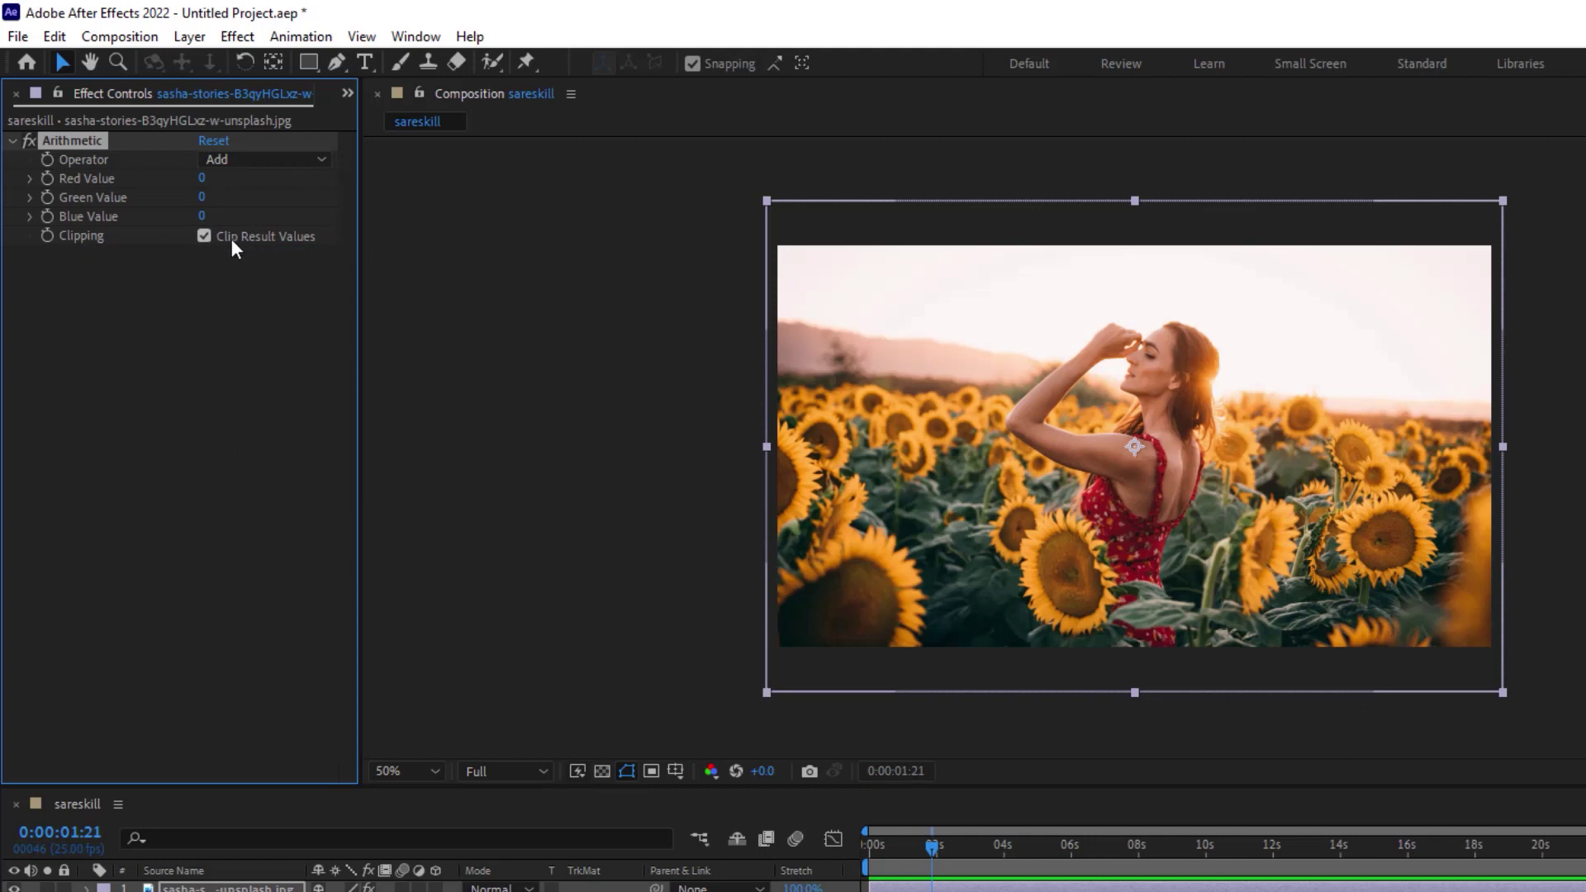
pyautogui.moveTo(202, 178); pyautogui.dragTo(212, 176)
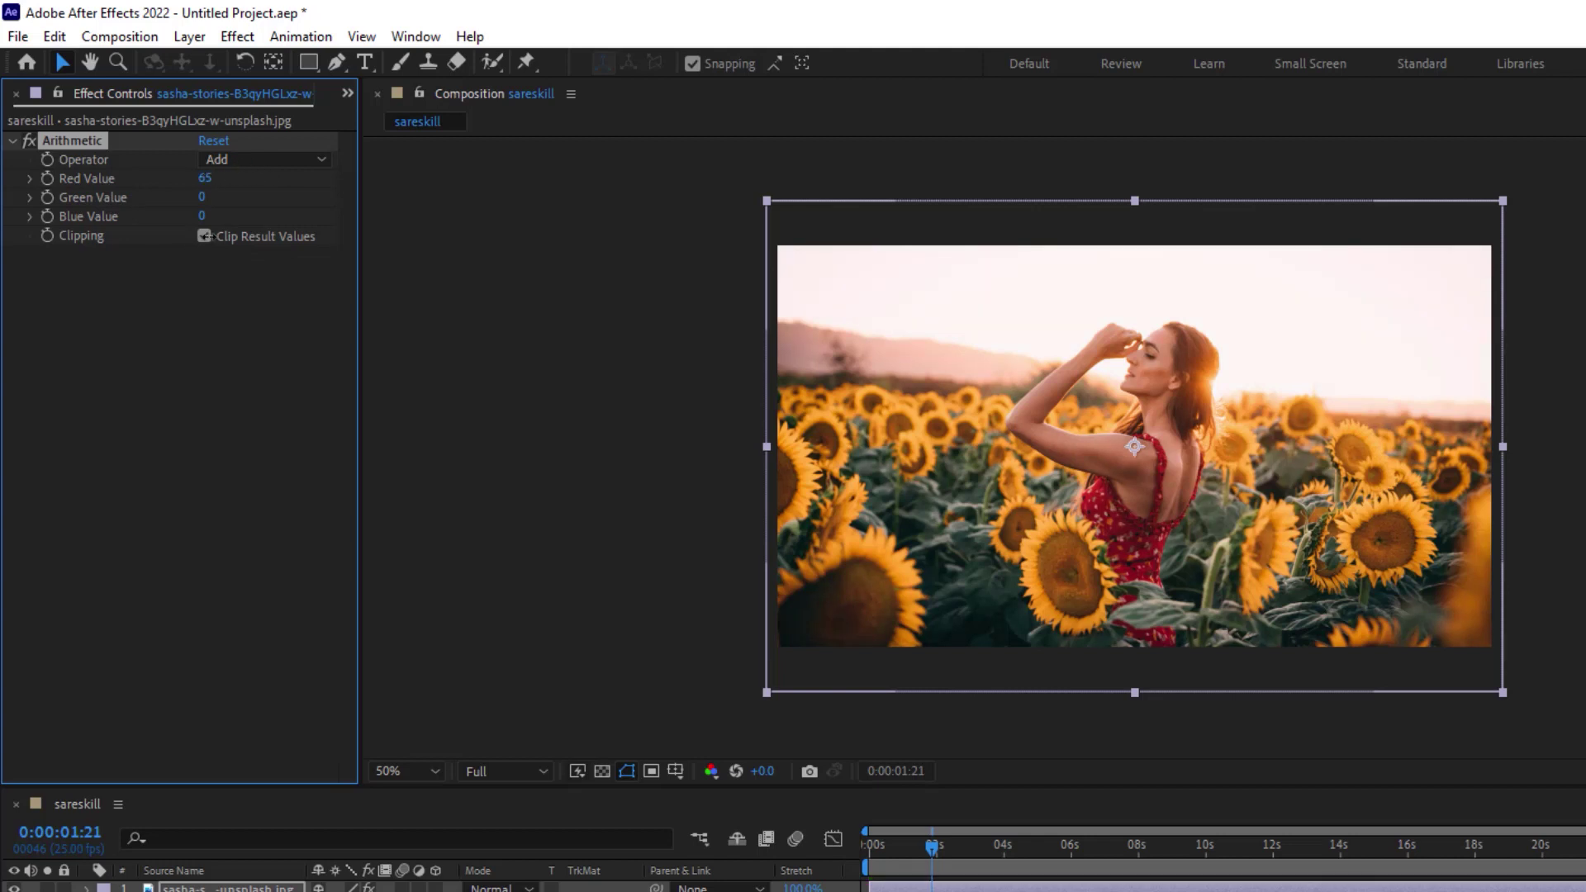
pyautogui.click(204, 236)
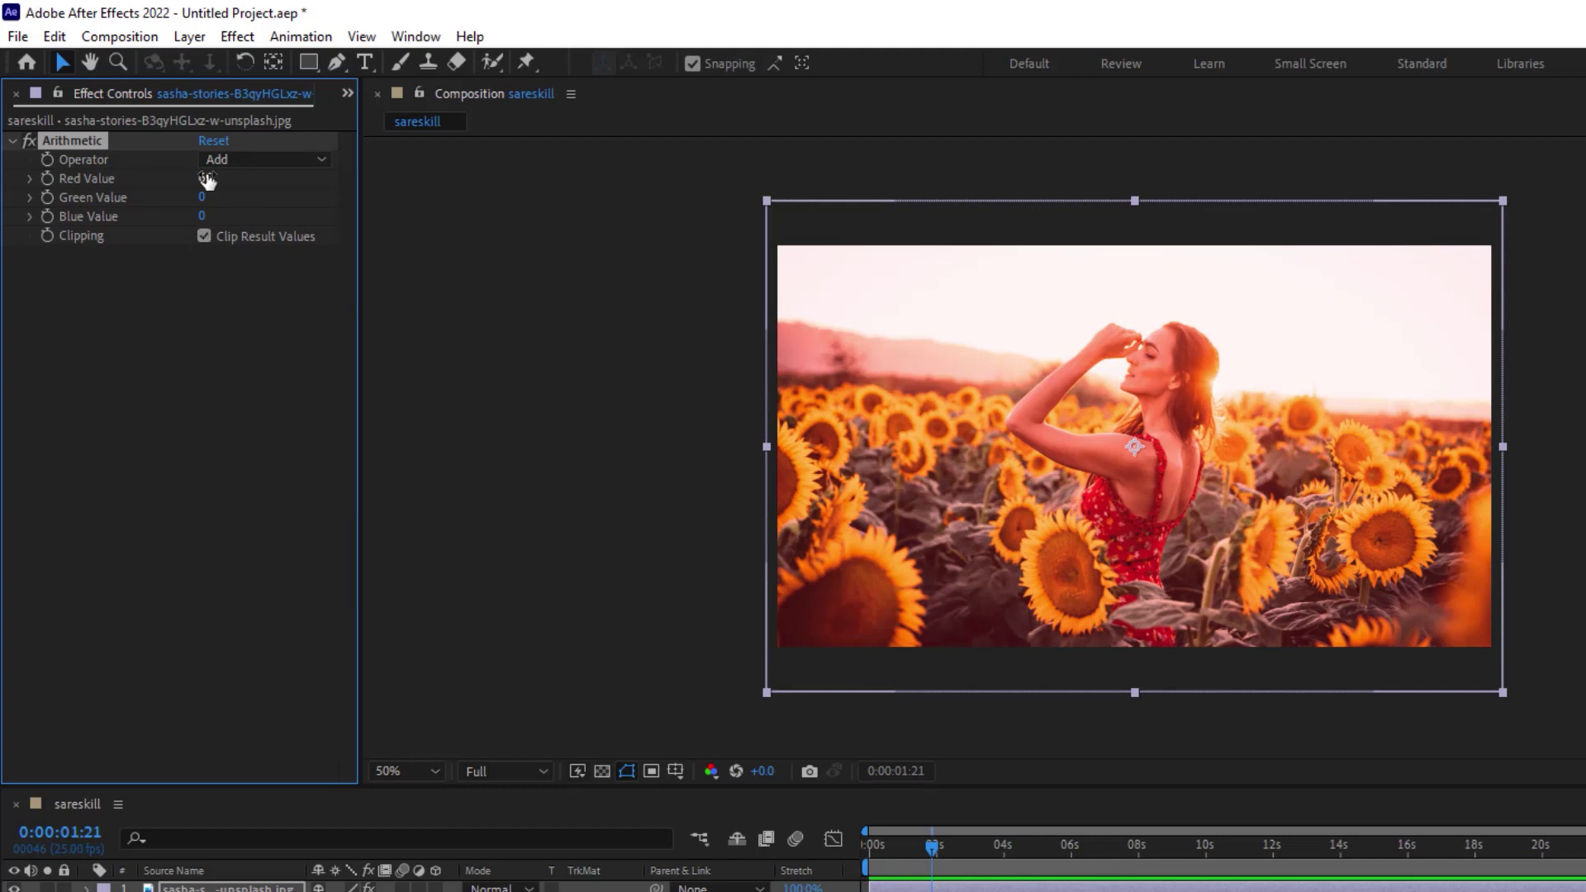
pyautogui.click(204, 237)
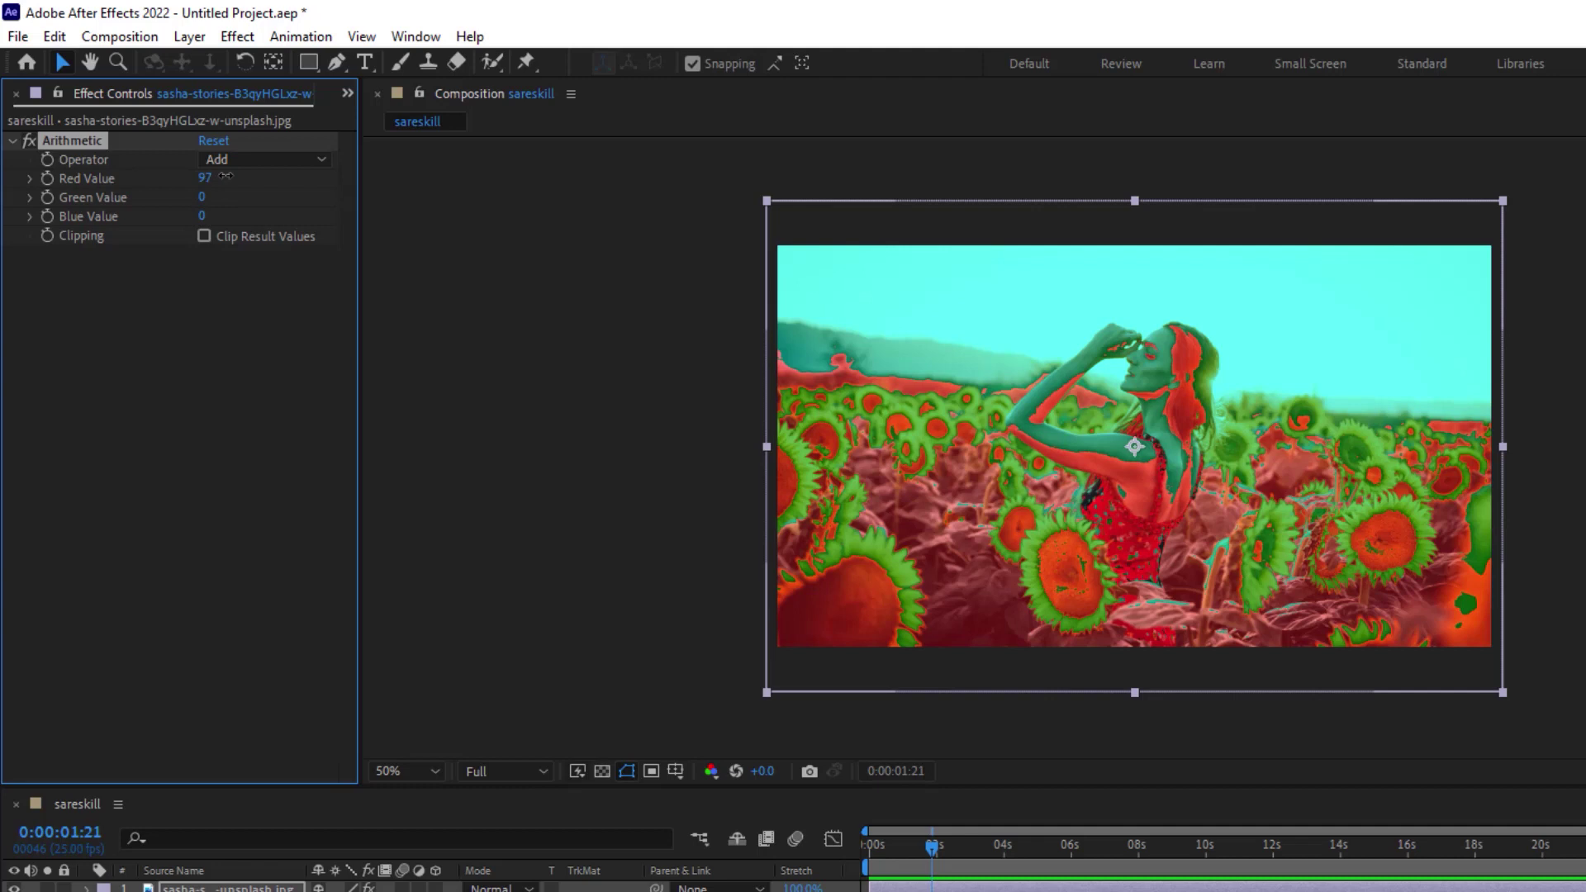
# Step: Scrub Red Value up and down, then reset it to 0, restoring the normal image
pyautogui.moveTo(219, 171); pyautogui.dragTo(312, 179)
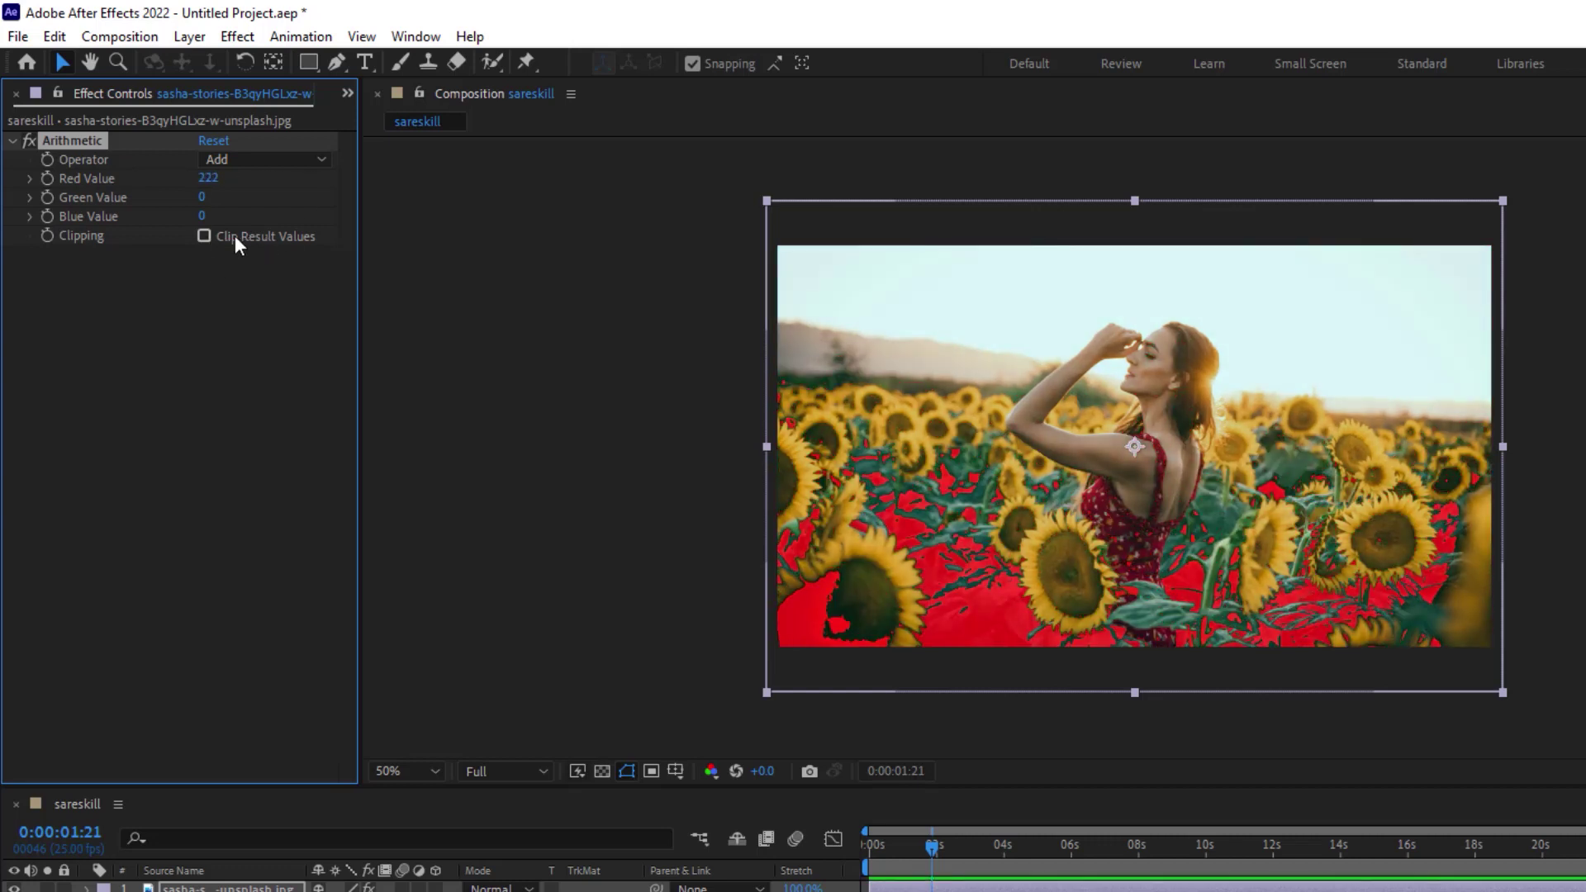
pyautogui.moveTo(207, 177); pyautogui.dragTo(145, 195)
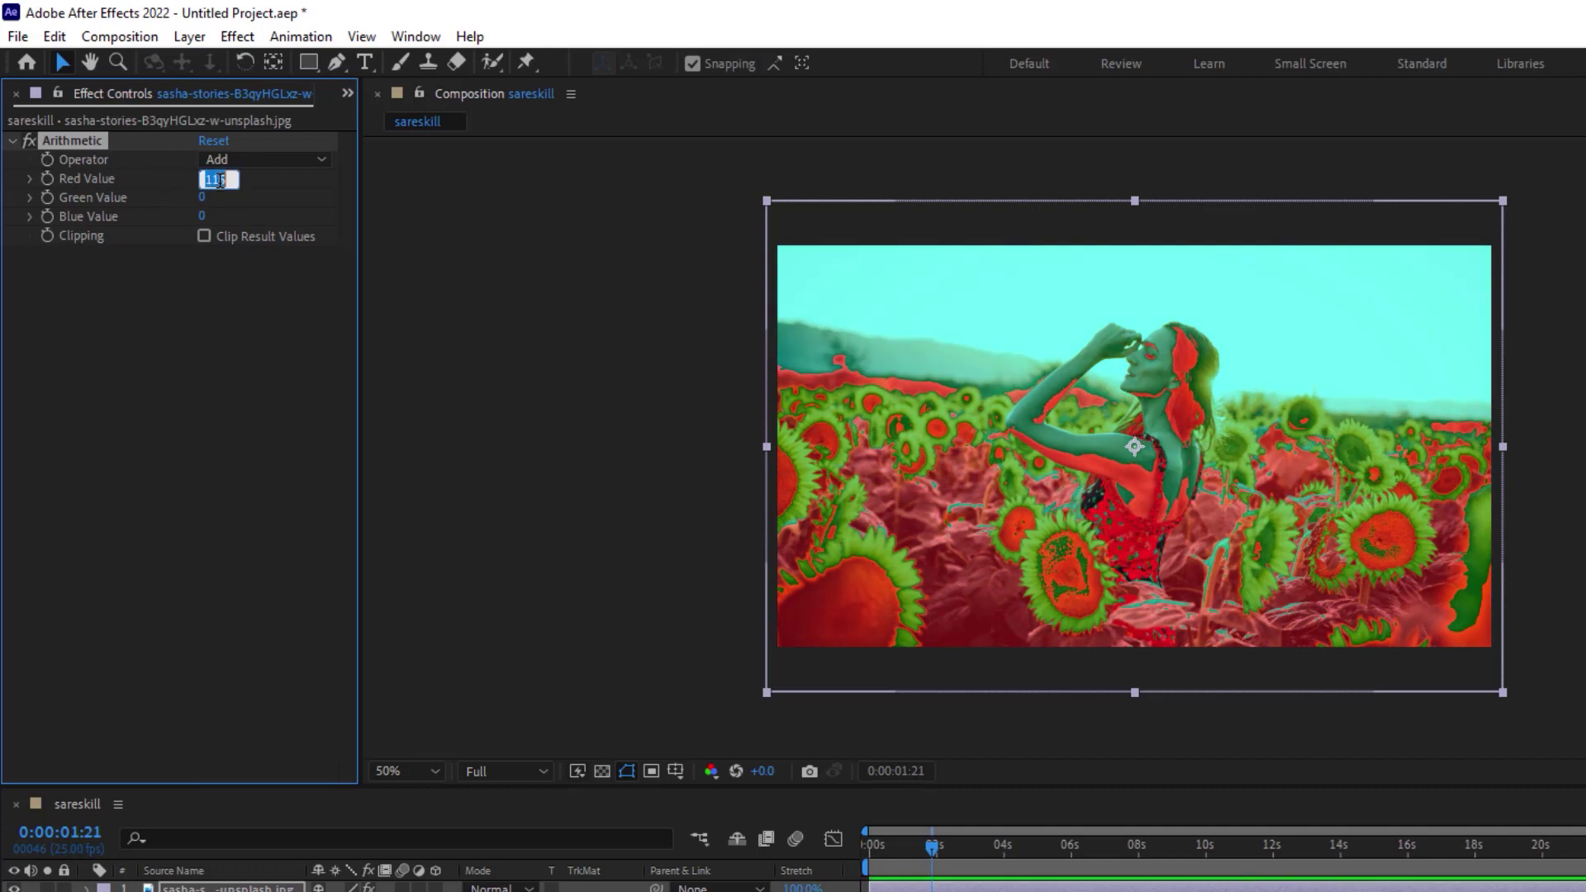
pyautogui.write('0')
pyautogui.press('Return')
# Step: Raise Green Value, turning the sky magenta, then reset it to 0
pyautogui.moveTo(201, 196); pyautogui.dragTo(347, 207)
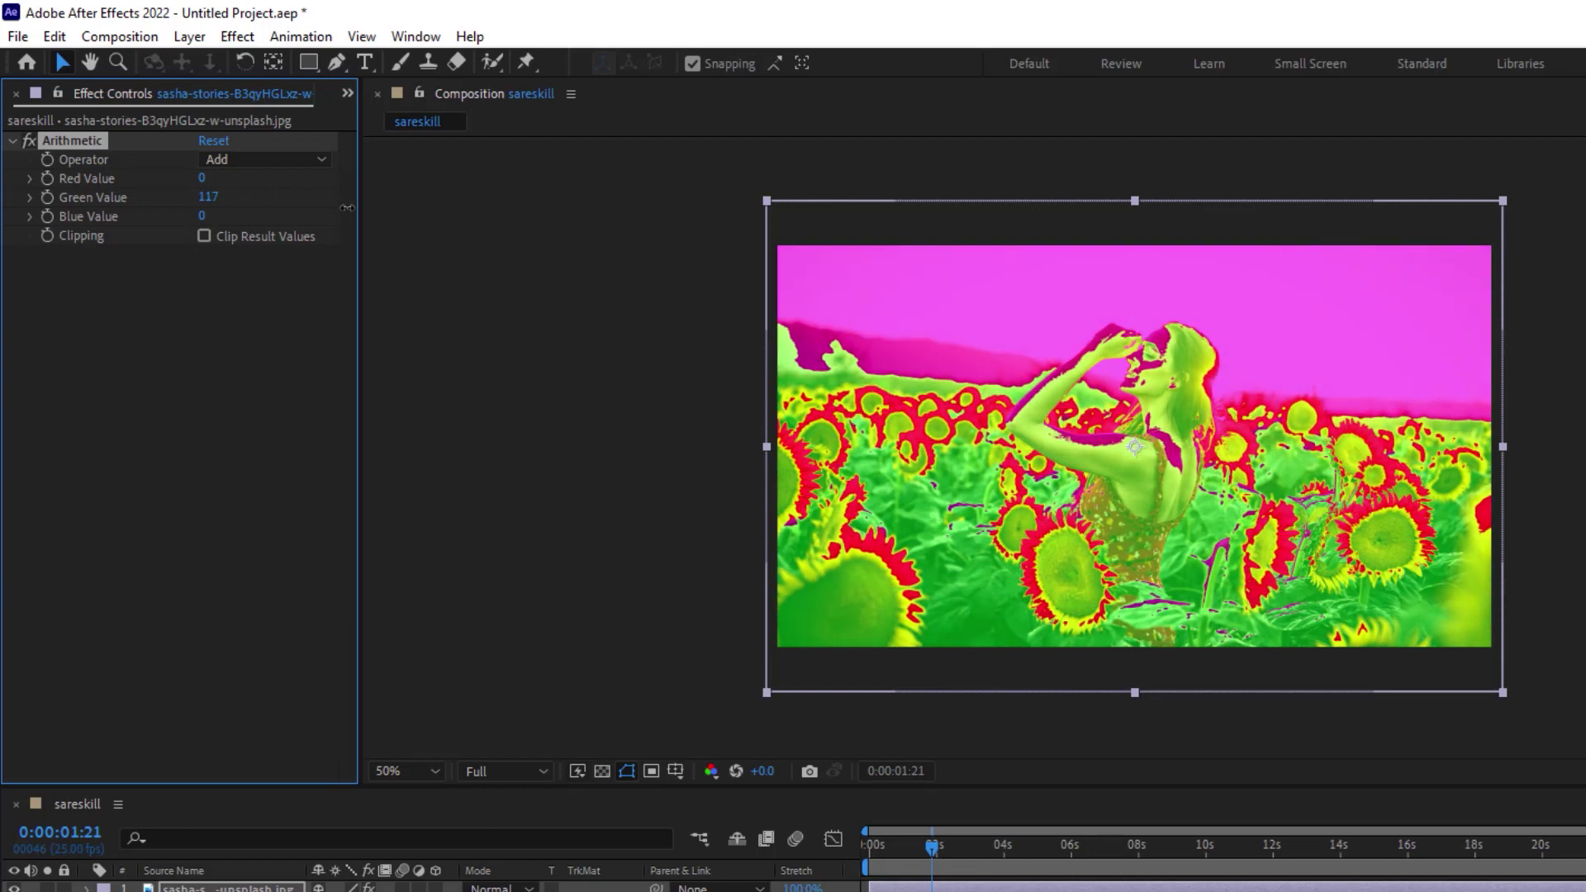
pyautogui.moveTo(208, 197)
pyautogui.mouseDown()
pyautogui.moveTo(284, 194)
pyautogui.moveTo(213, 199)
pyautogui.mouseUp()
pyautogui.click(214, 198)
pyautogui.write('0')
pyautogui.press('Return')
# Step: Turn Clip Result Values back on, push Blue Value to 255, then reset it to 0
pyautogui.moveTo(203, 219)
pyautogui.mouseDown()
pyautogui.moveTo(451, 231)
pyautogui.moveTo(423, 231)
pyautogui.mouseUp()
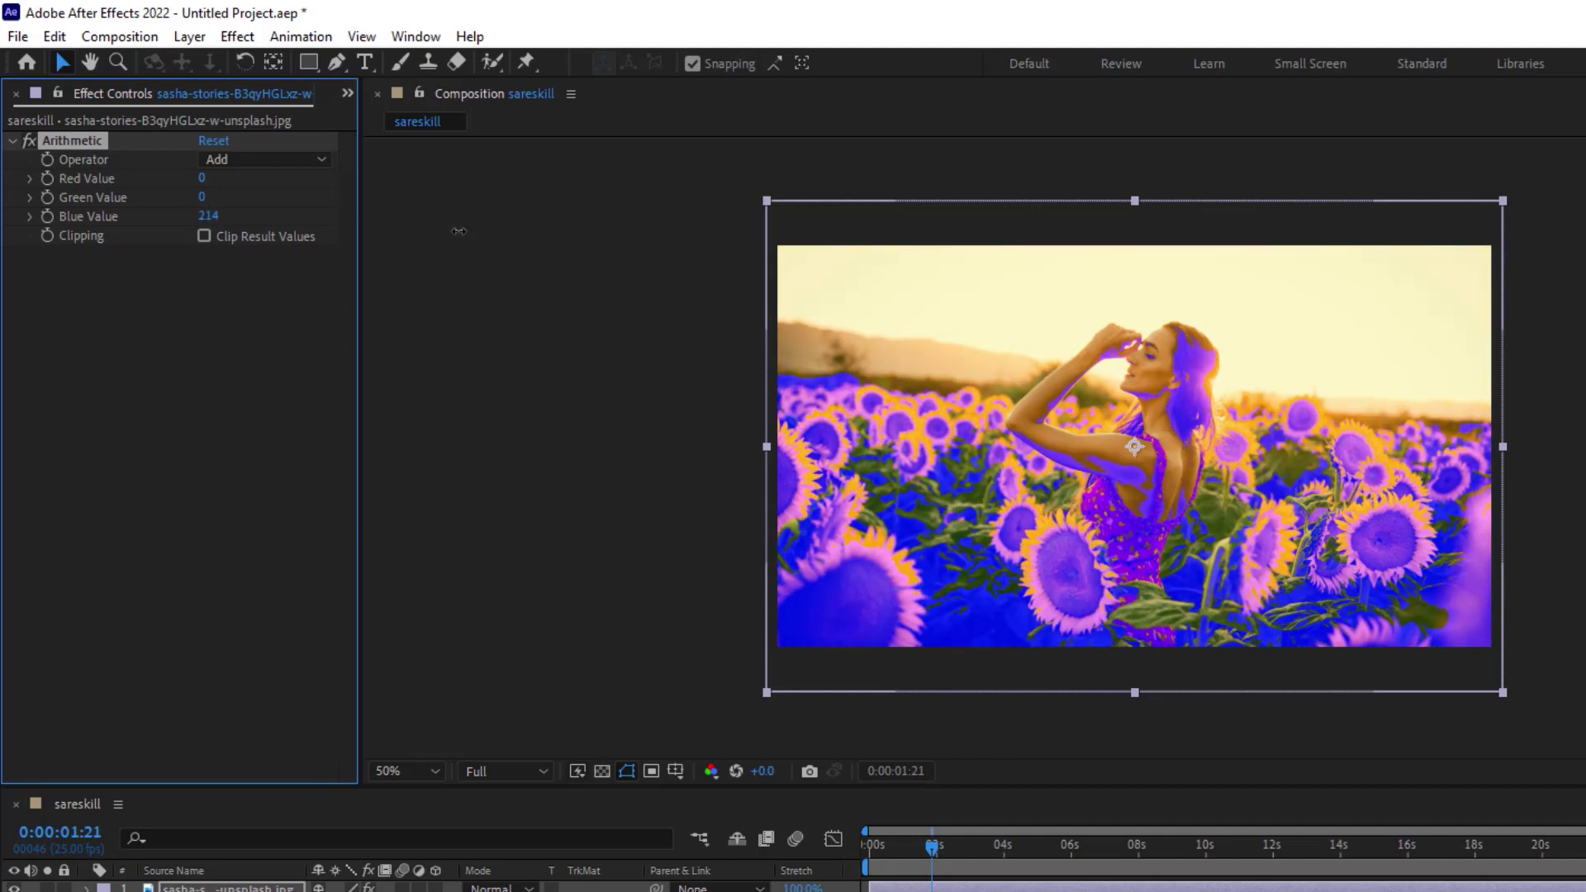
pyautogui.click(204, 236)
pyautogui.moveTo(207, 216)
pyautogui.mouseDown()
pyautogui.moveTo(381, 222)
pyautogui.moveTo(252, 225)
pyautogui.mouseUp()
pyautogui.click(212, 217)
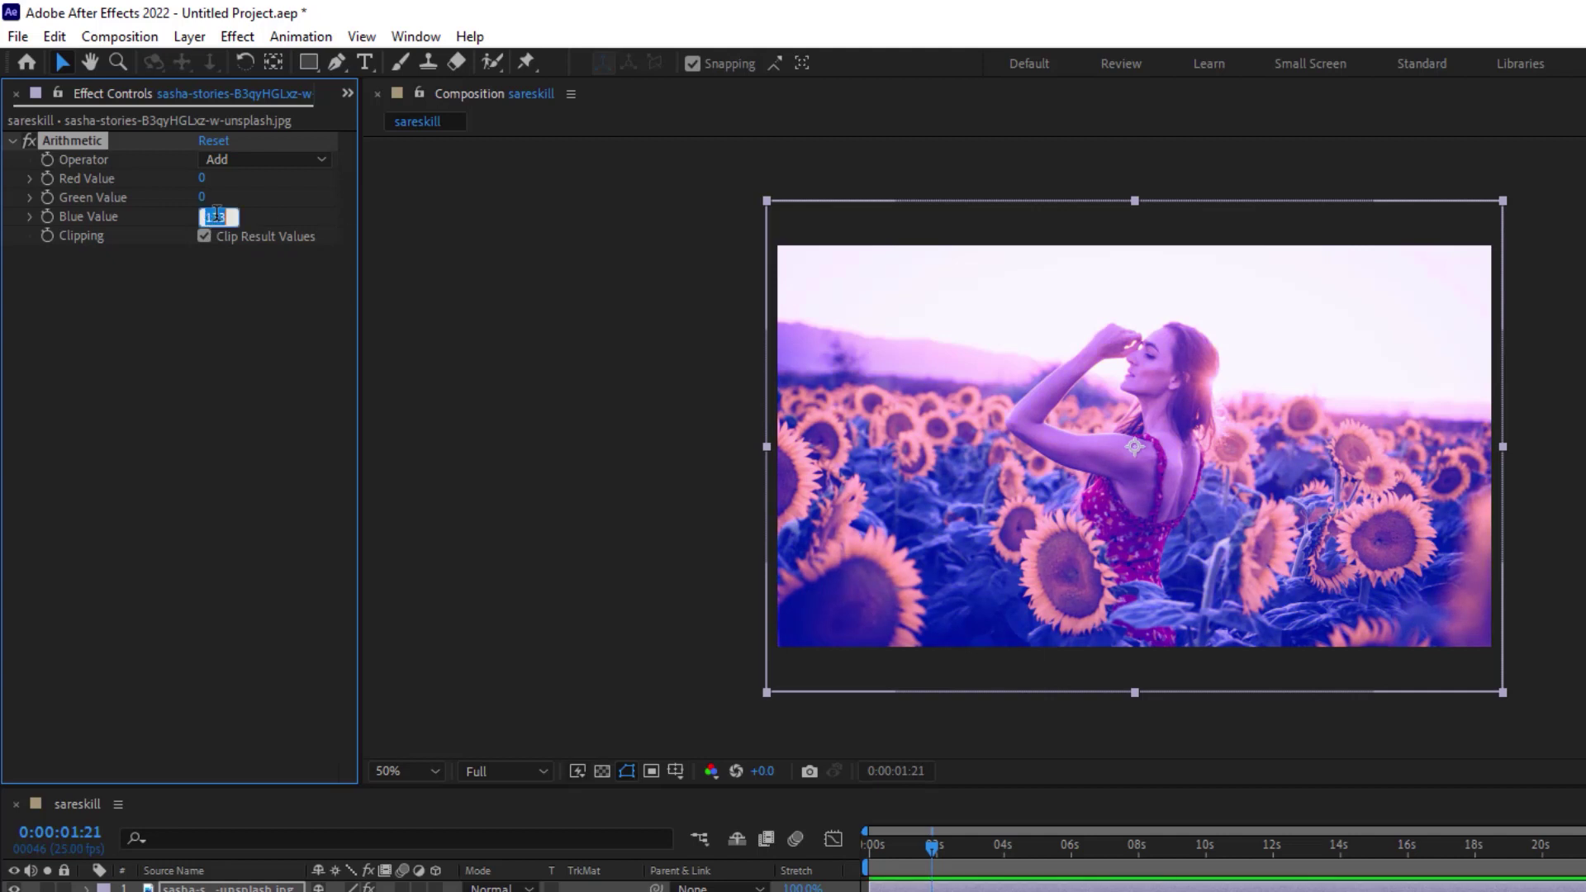
pyautogui.write('0')
pyautogui.press('Return')
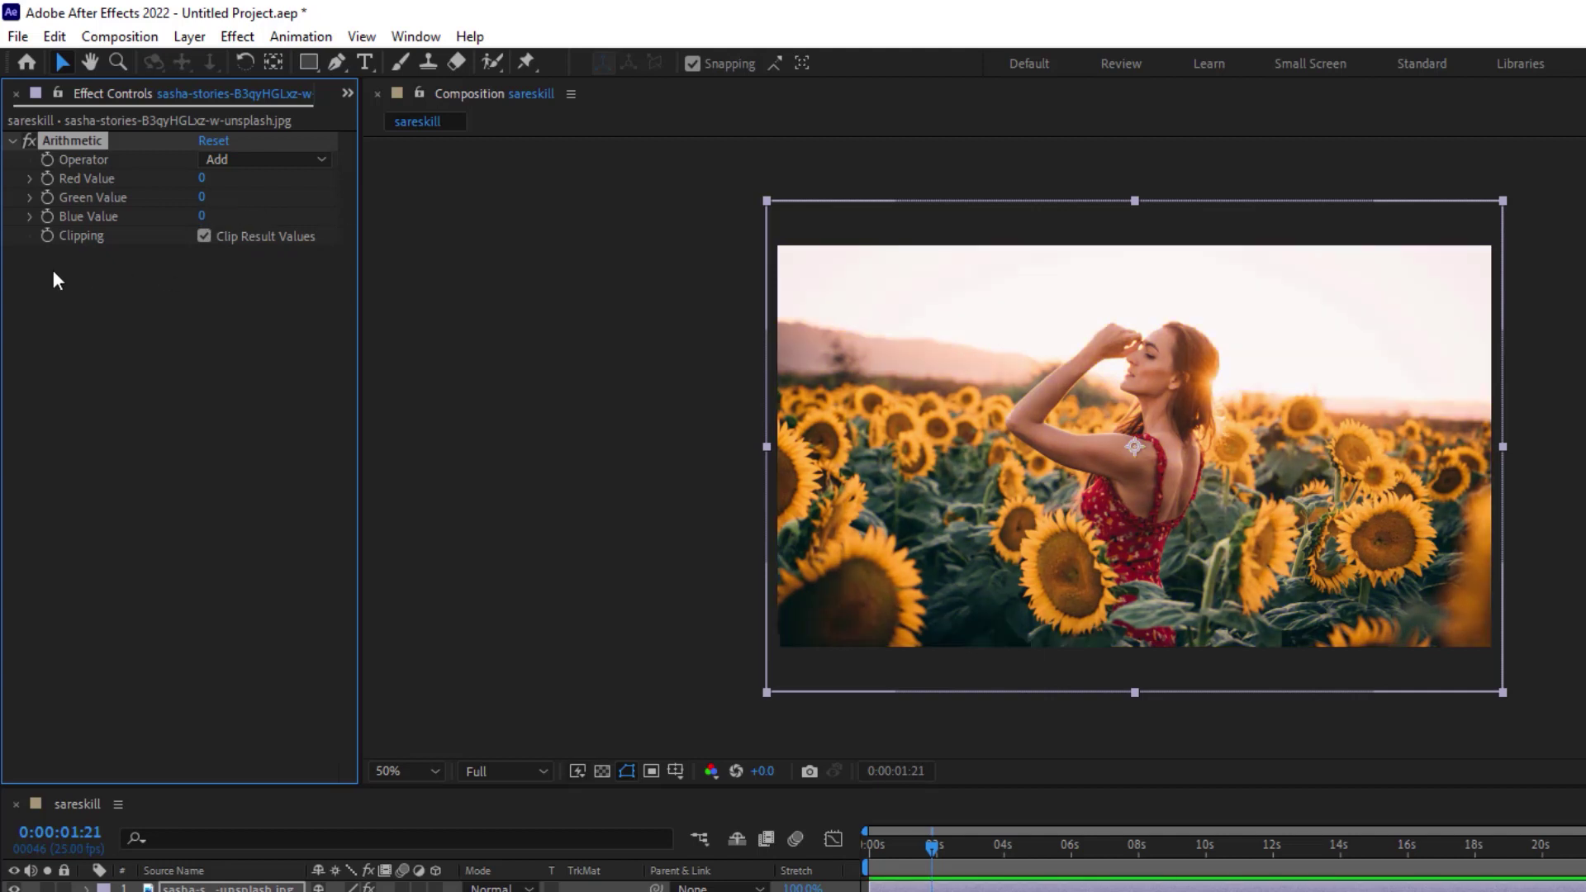
pyautogui.click(220, 161)
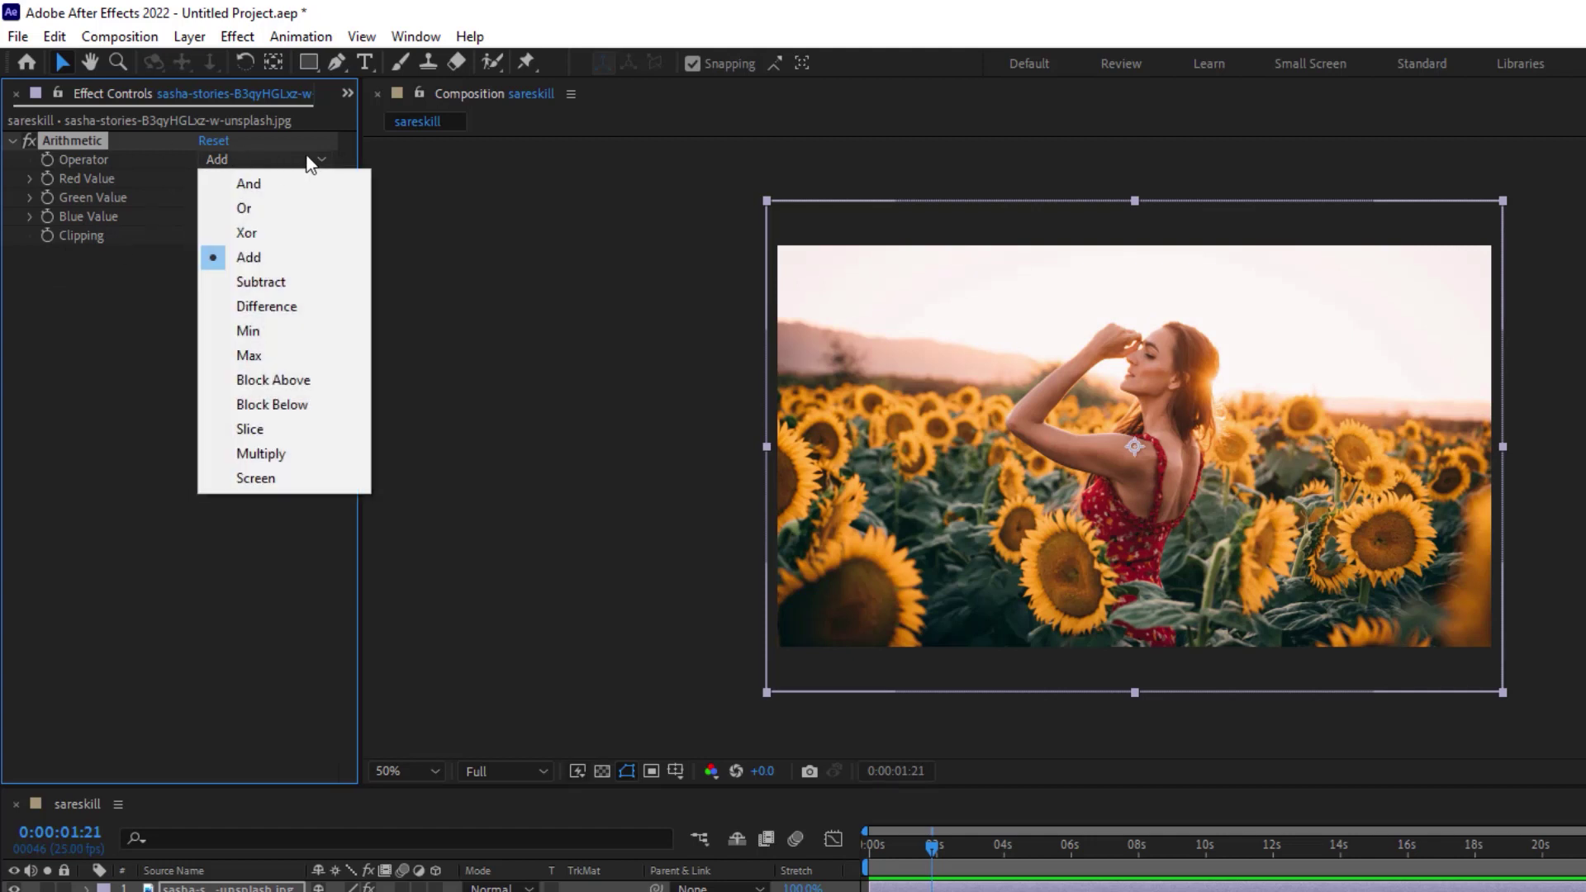
pyautogui.click(127, 507)
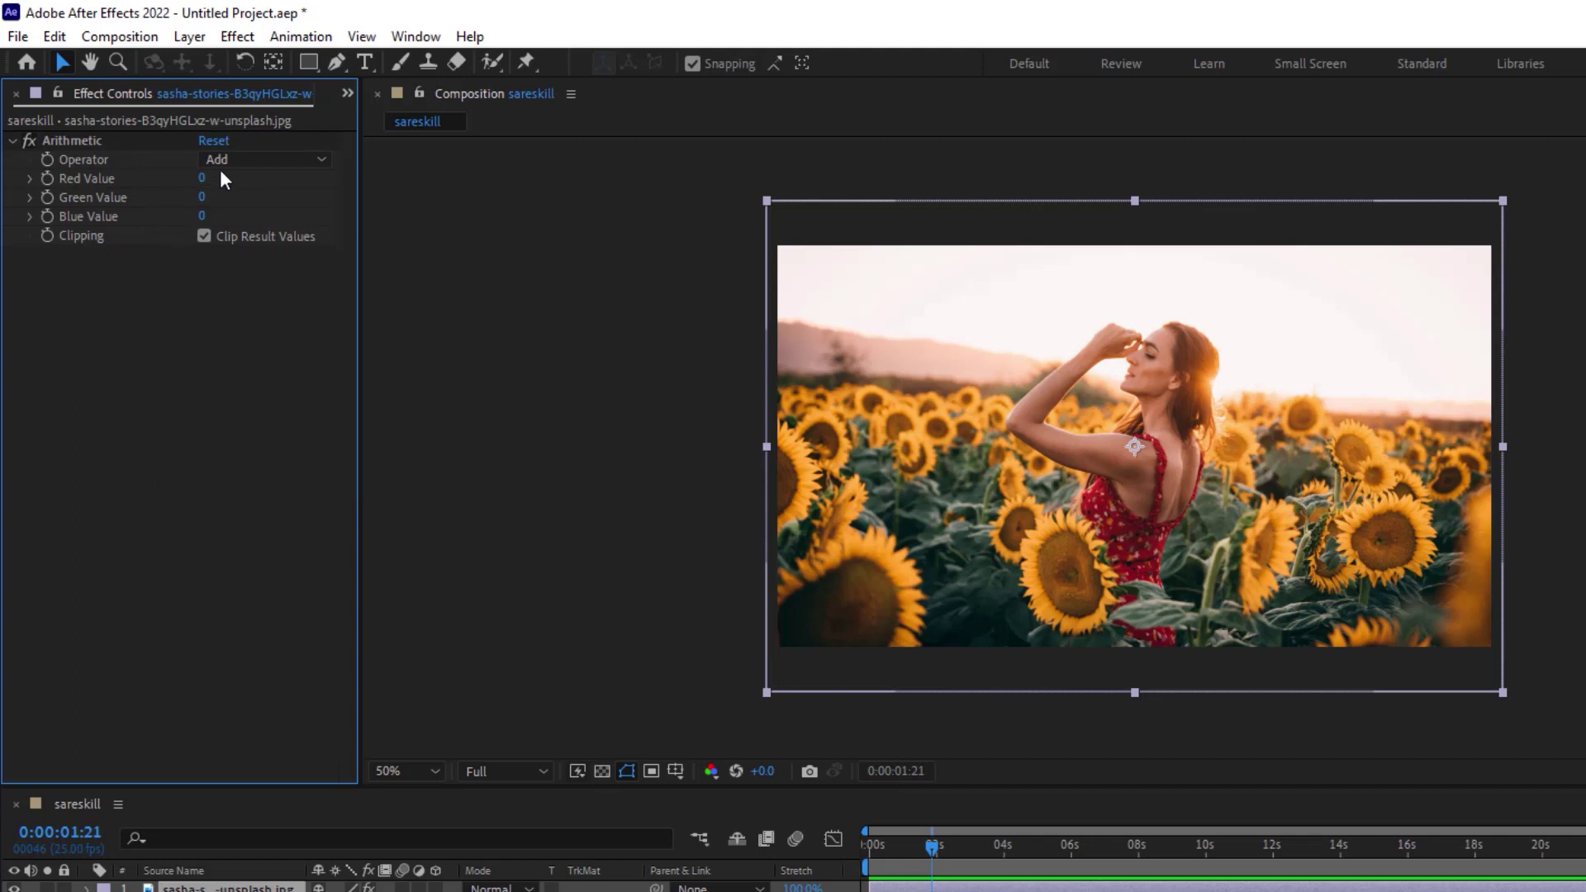
pyautogui.hotkey('ctrl', 'Down')
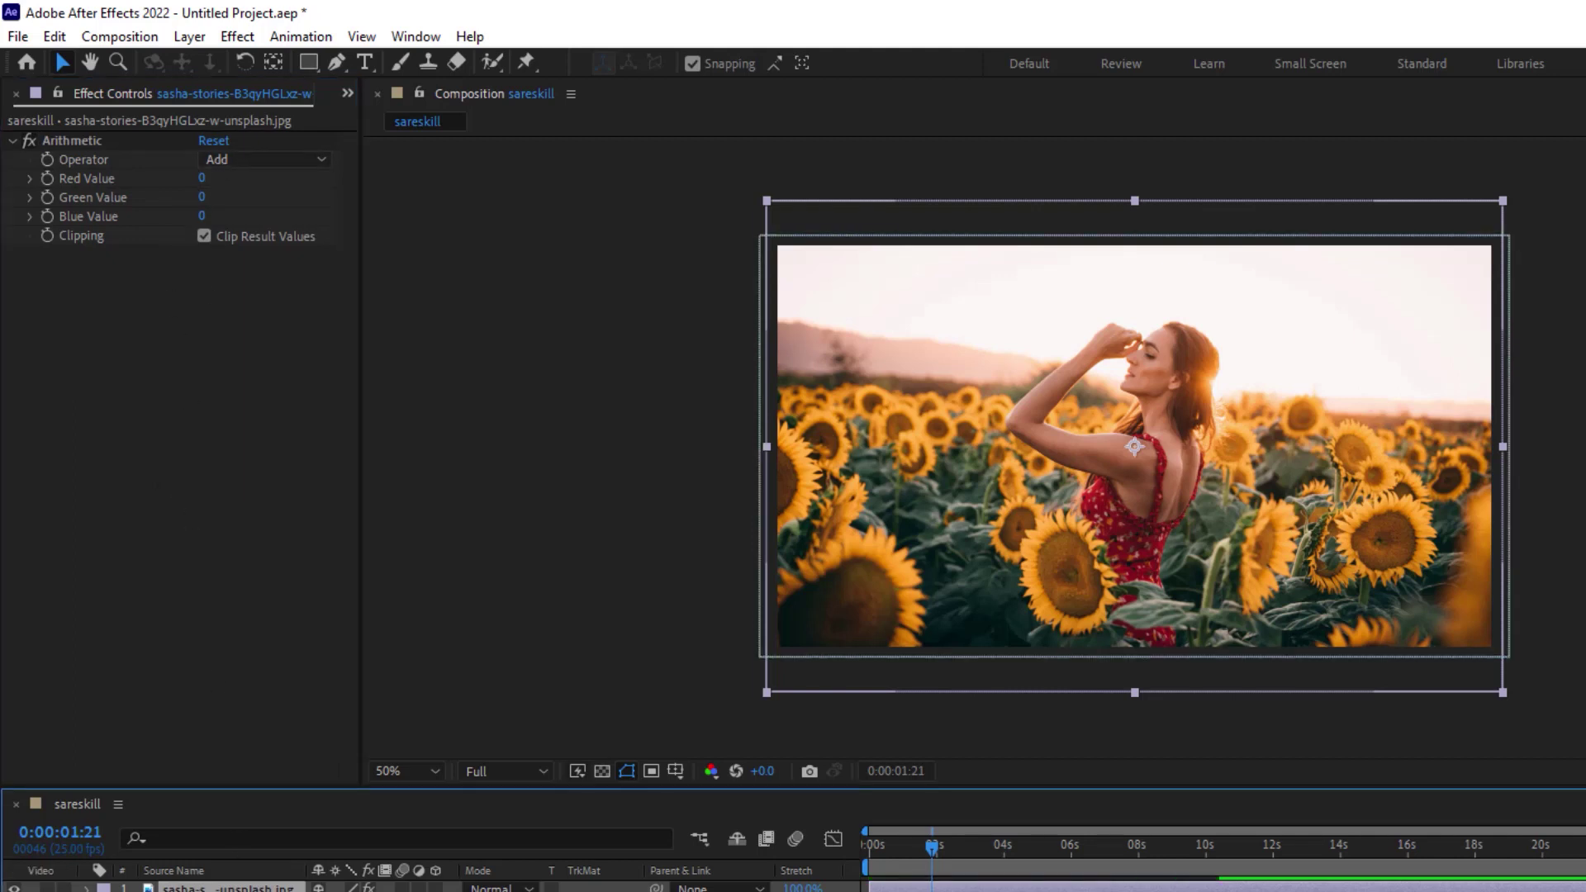
pyautogui.hotkey('ctrl', 'Down')
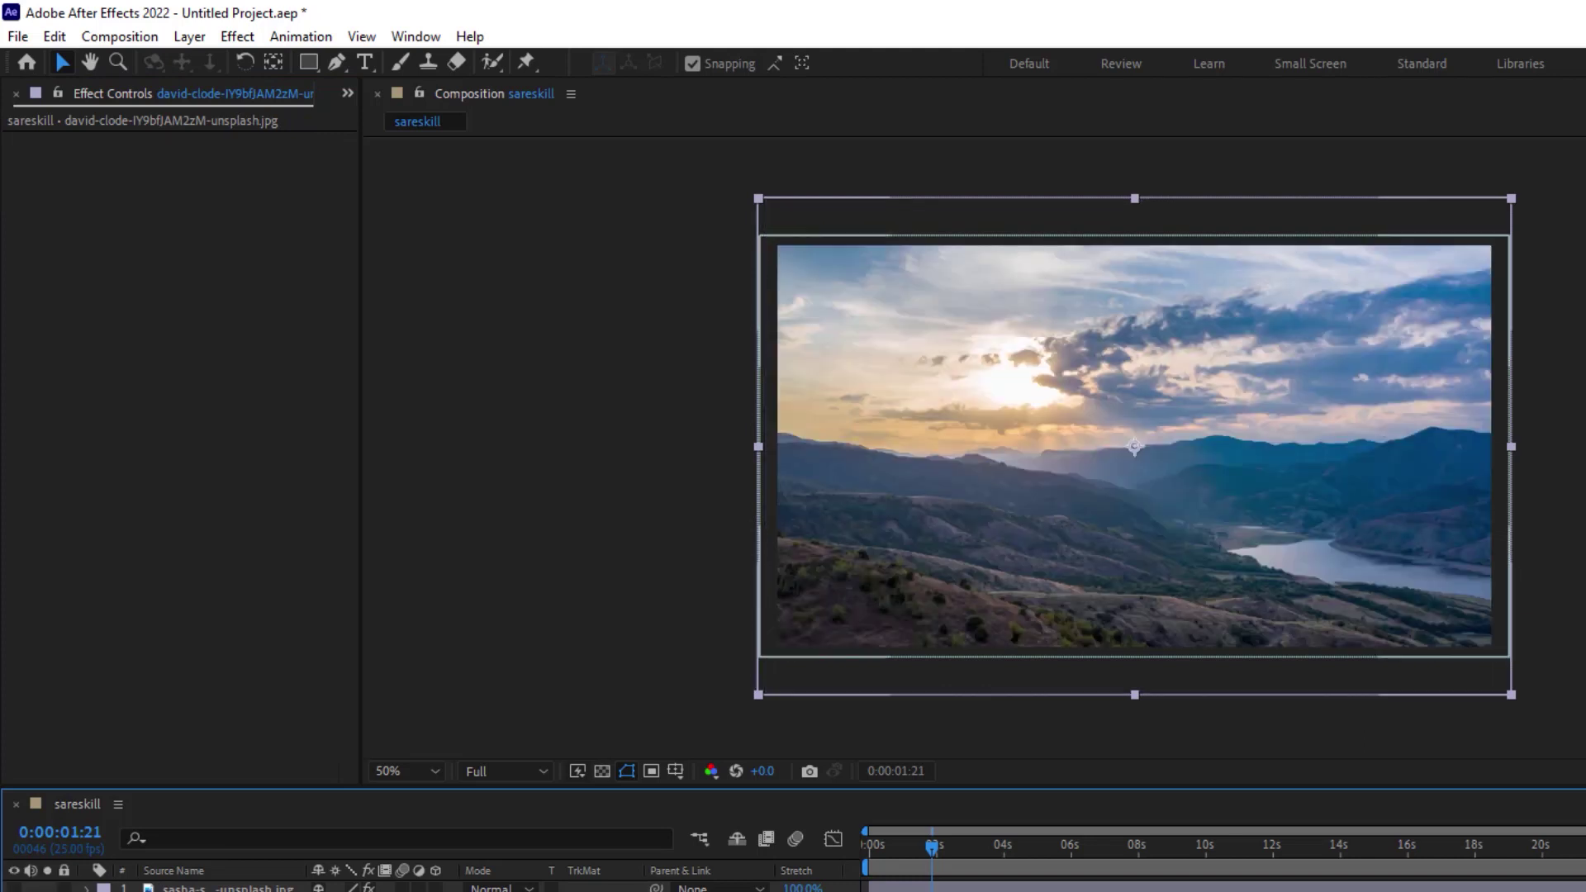
pyautogui.moveTo(932, 847)
pyautogui.mouseDown()
pyautogui.moveTo(1140, 866)
pyautogui.moveTo(1020, 865)
pyautogui.moveTo(1056, 849)
pyautogui.mouseUp()
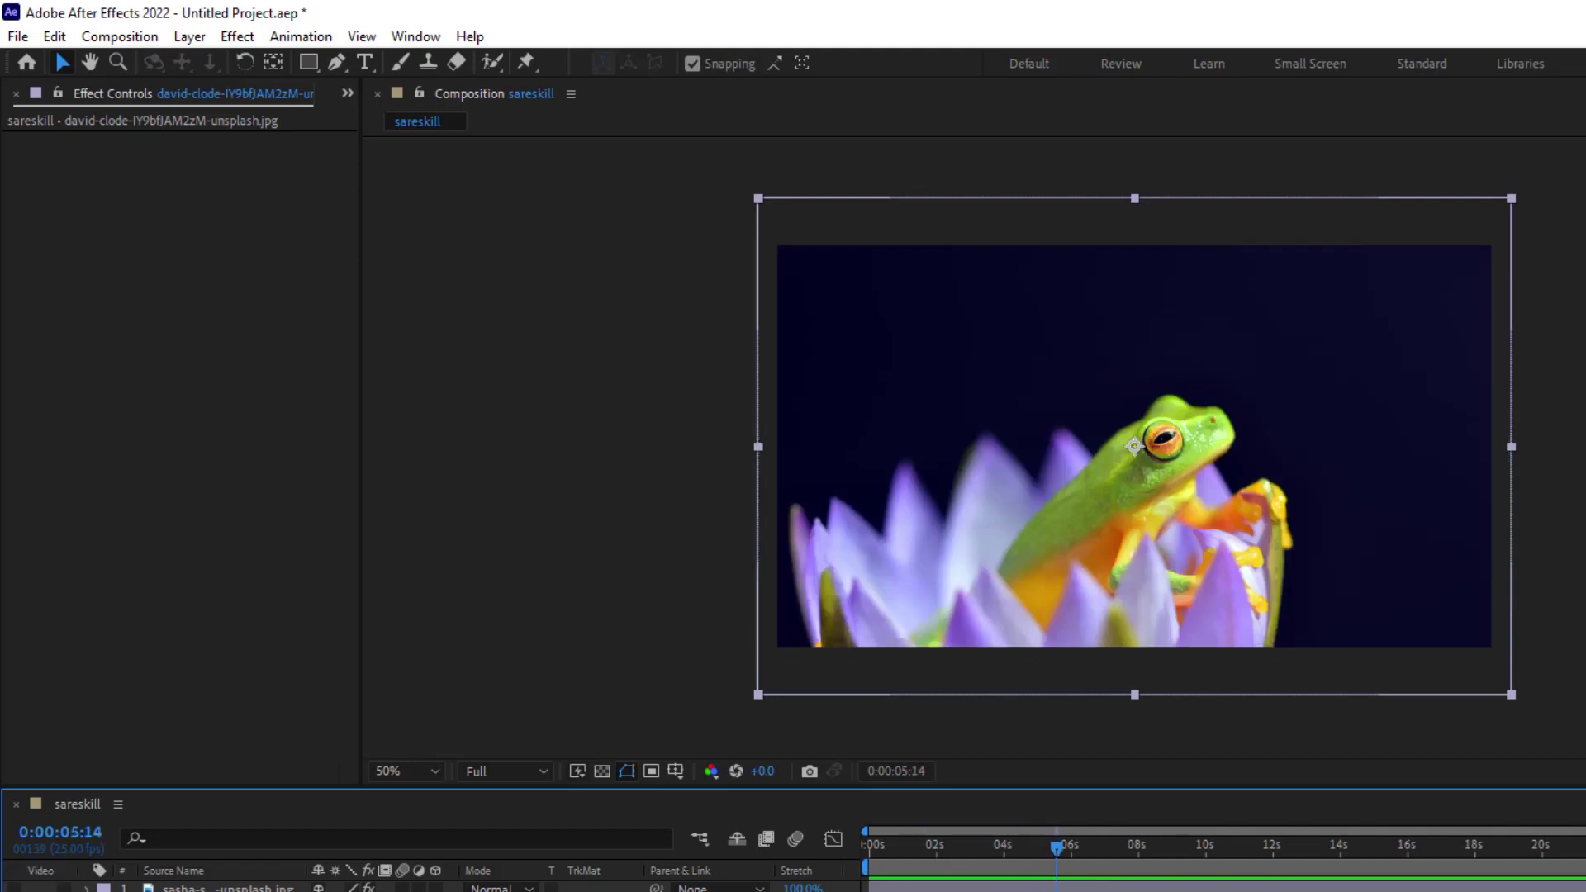
pyautogui.press('Delete')
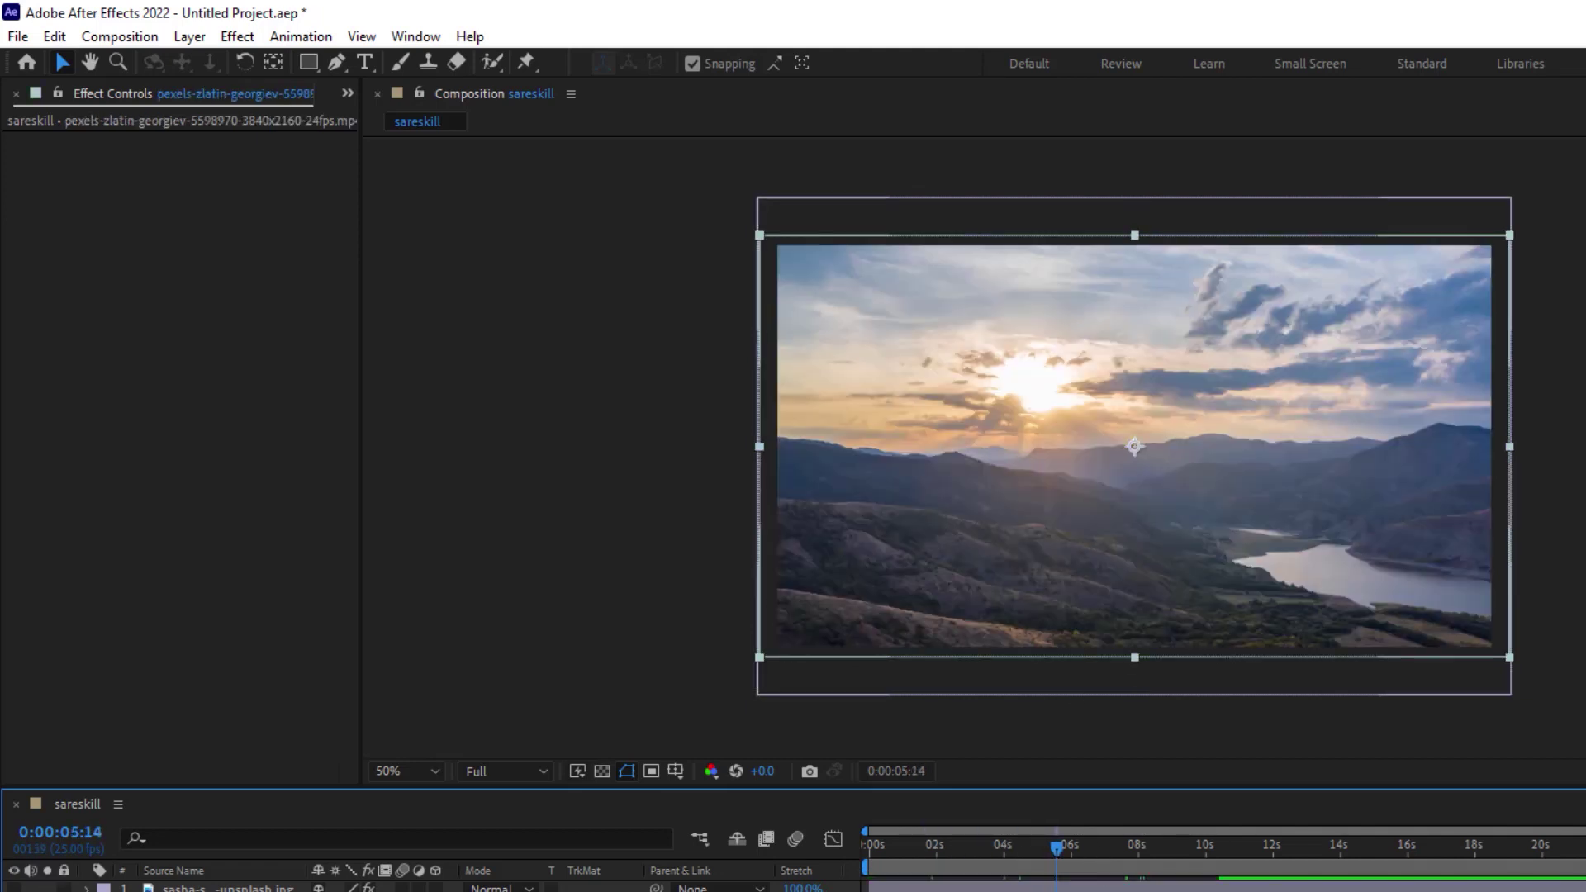
pyautogui.press('Delete')
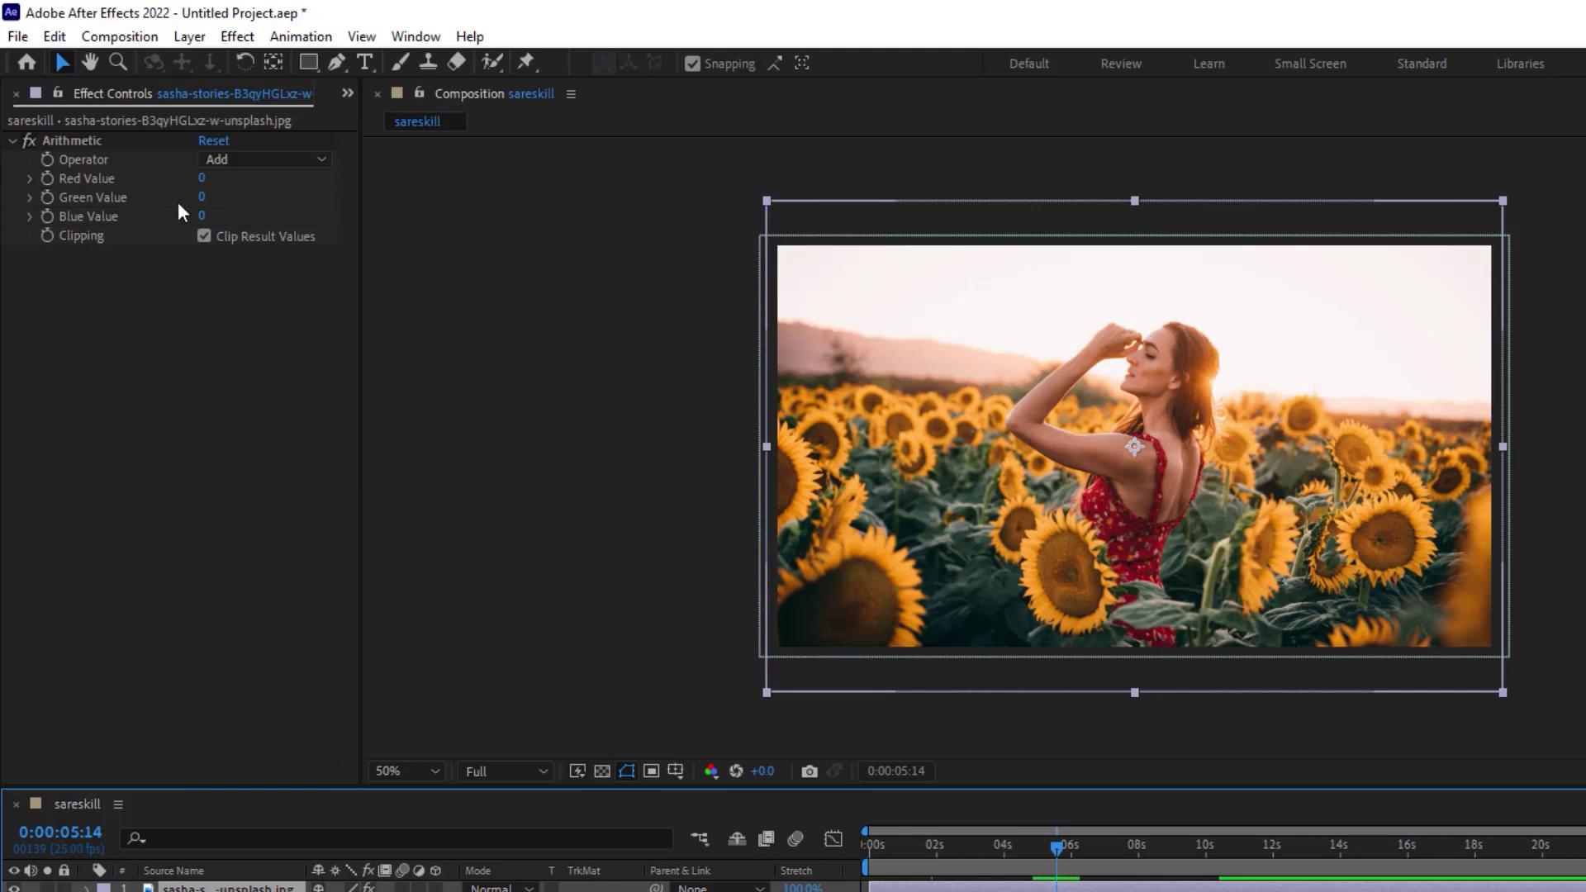
# Step: Apply the Blend effect to the sunflower photo, reselect that layer, and show the Blend With Layer choices
pyautogui.click(83, 141)
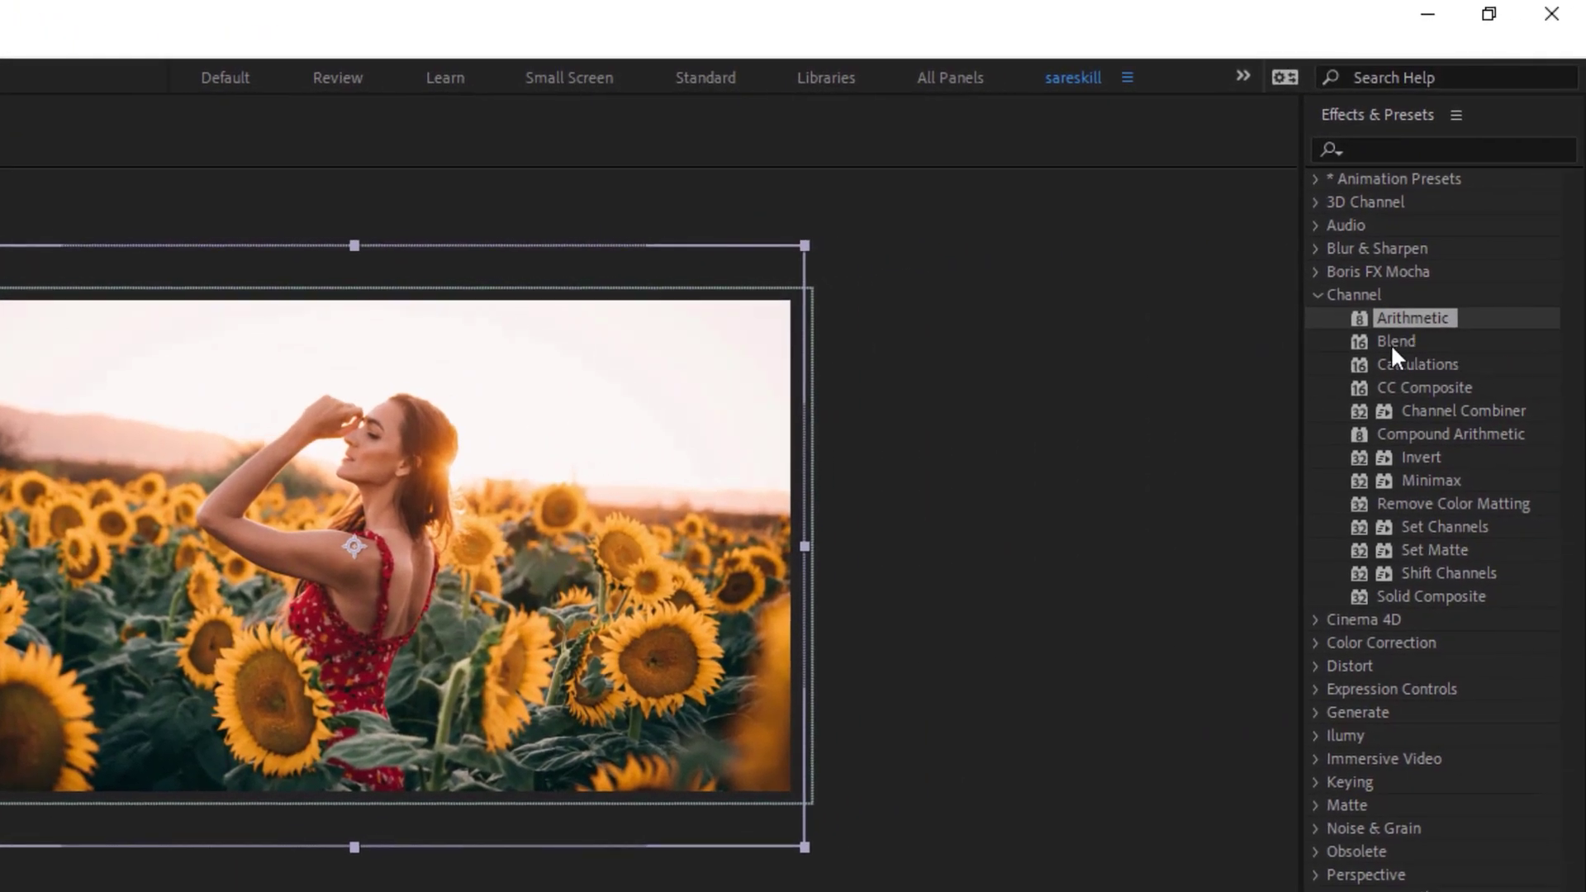
pyautogui.moveTo(1394, 339); pyautogui.dragTo(147, 661)
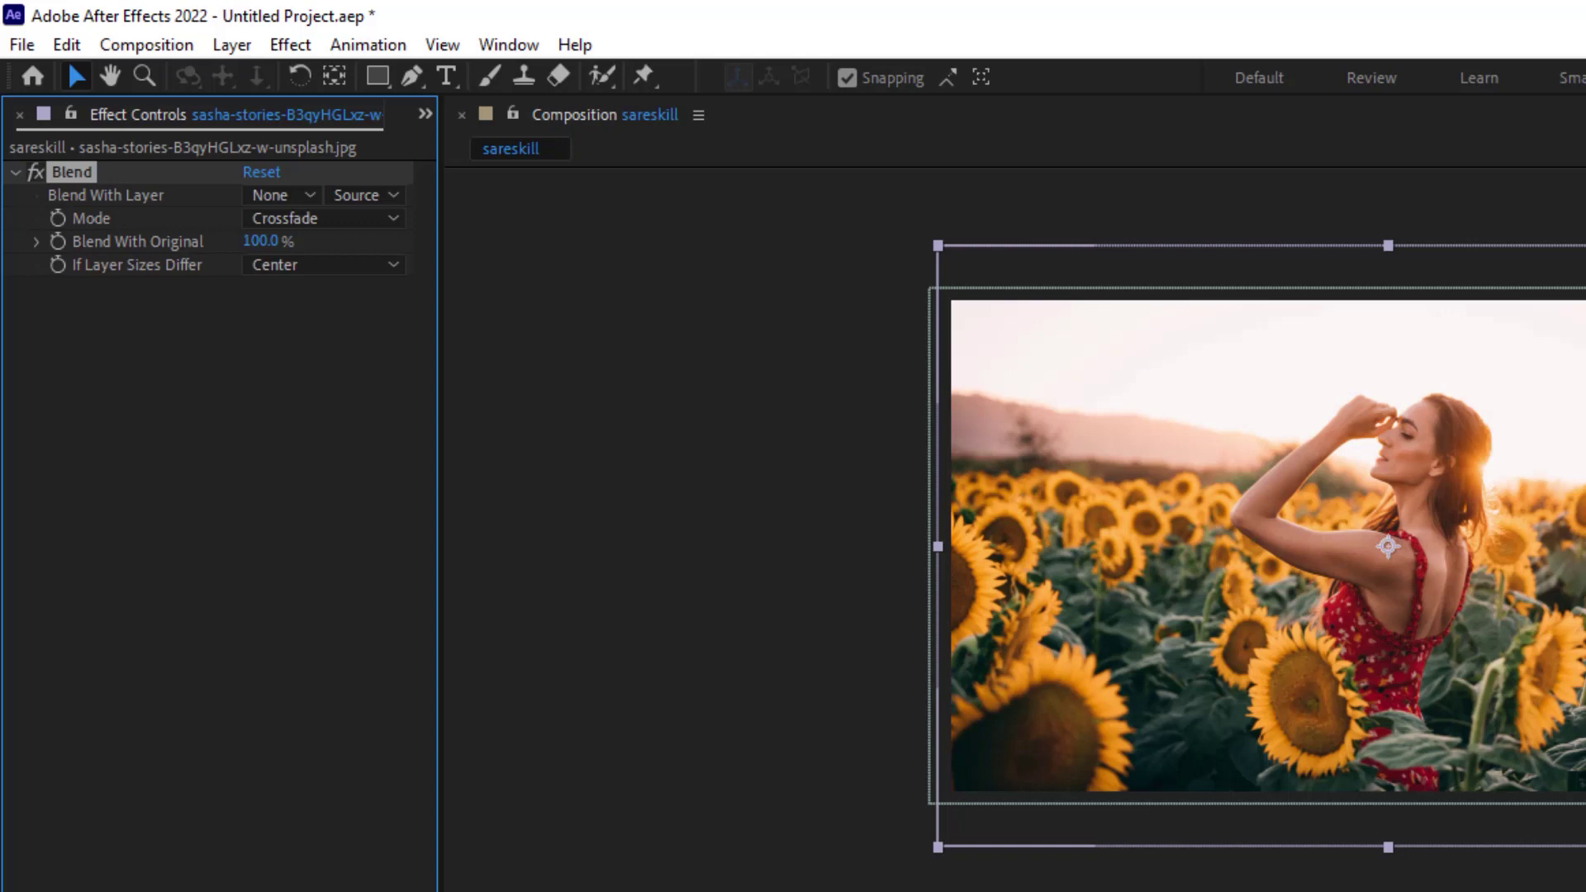
pyautogui.hotkey('ctrl', 'Down')
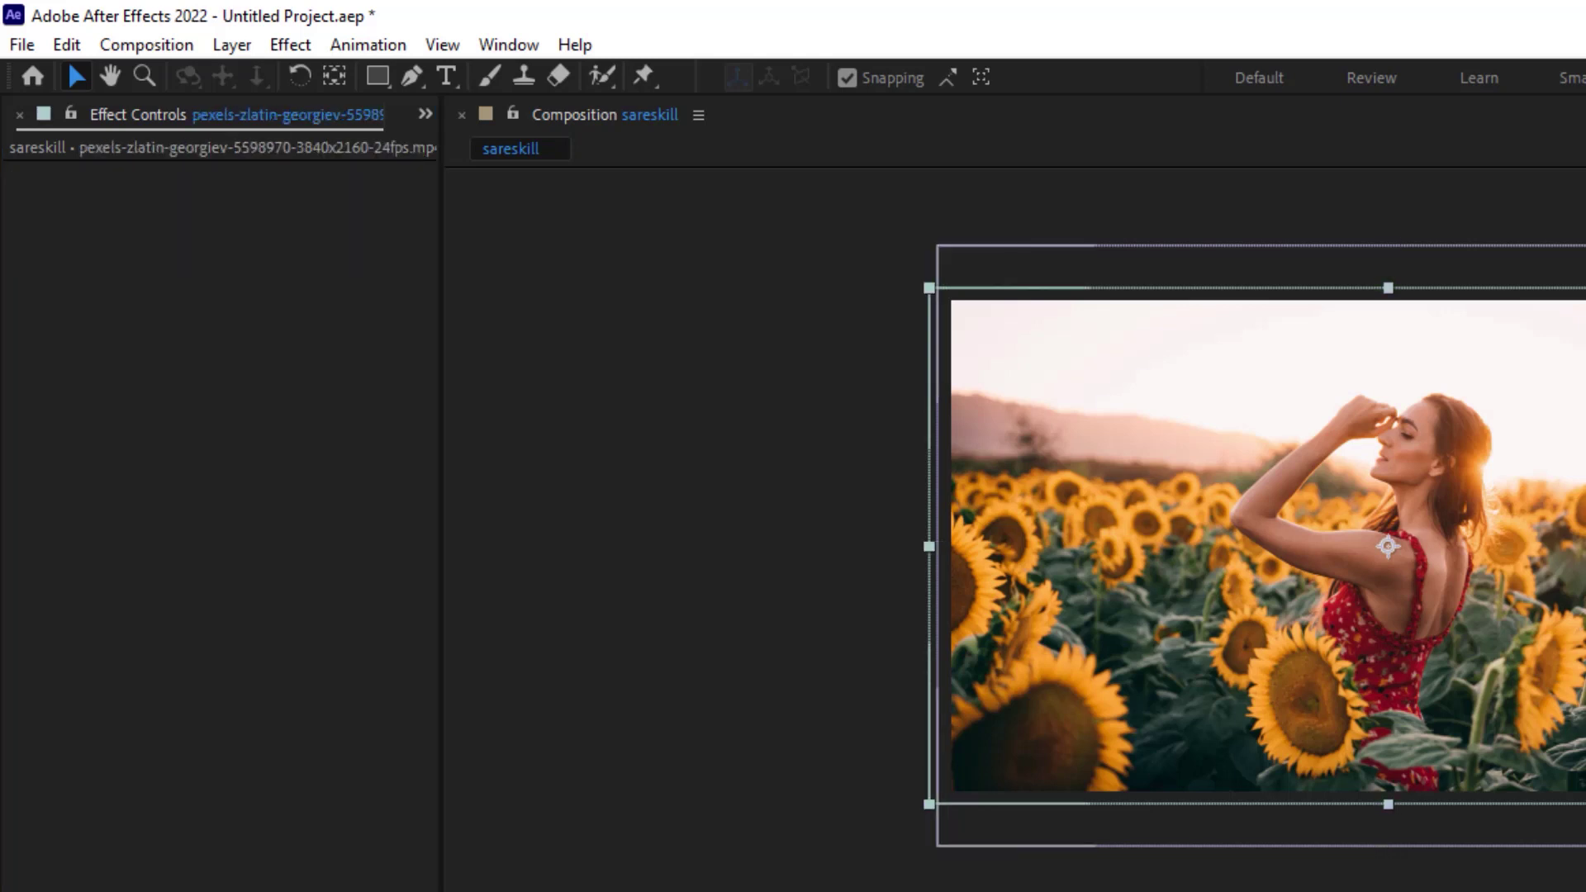
pyautogui.hotkey('ctrl', 'Up')
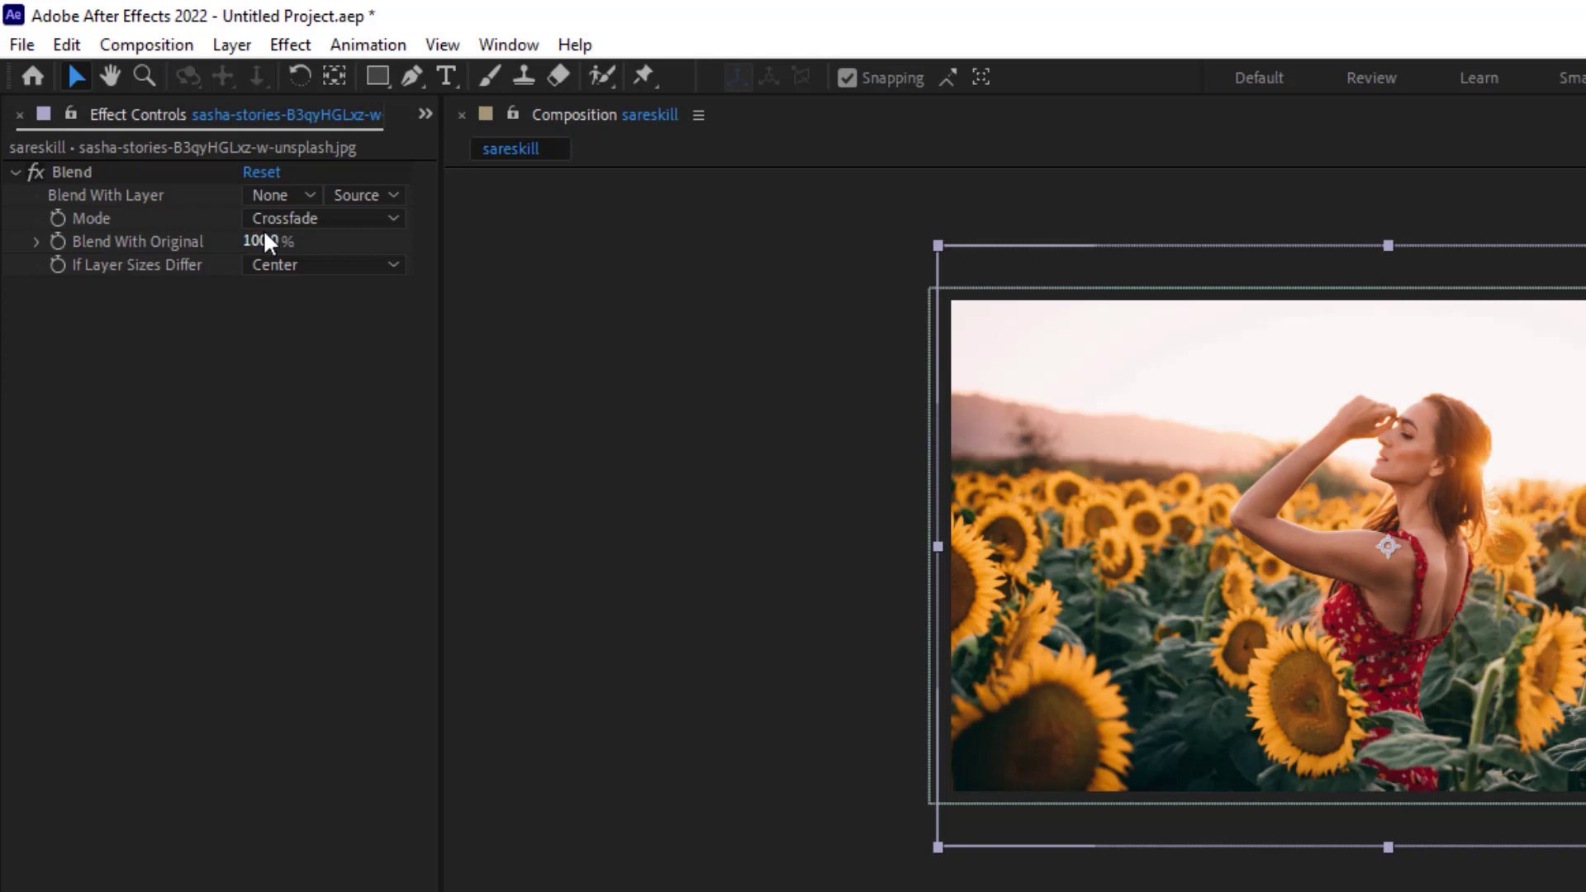
pyautogui.click(308, 198)
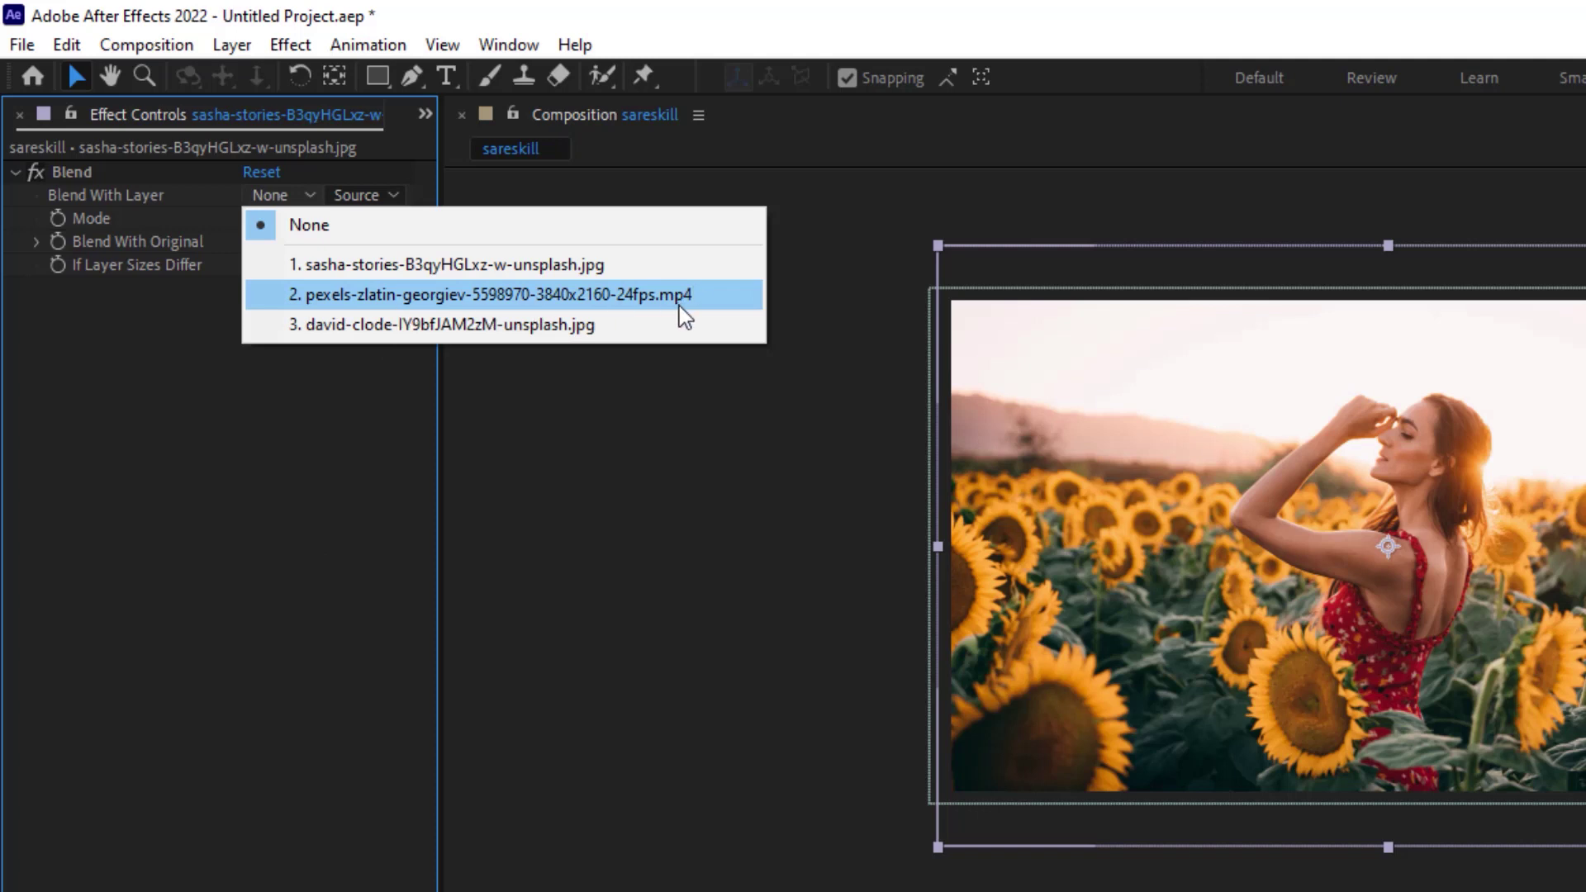
# Step: Blend with the mountain video layer at 56% Blend With Original, then preview playback
pyautogui.click(335, 302)
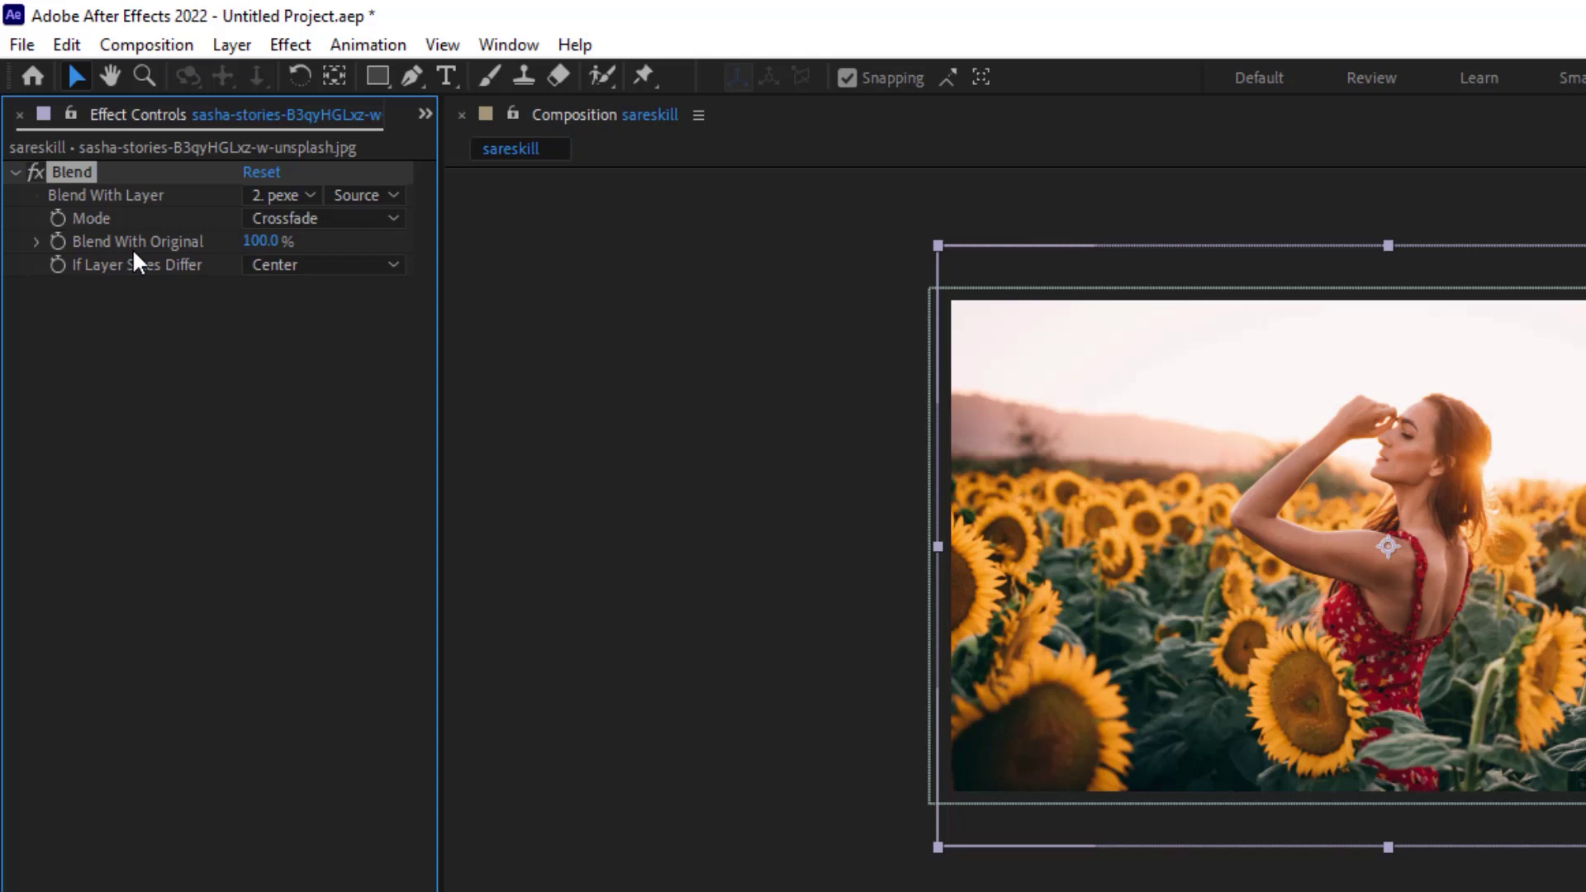
pyautogui.moveTo(263, 242); pyautogui.dragTo(152, 179)
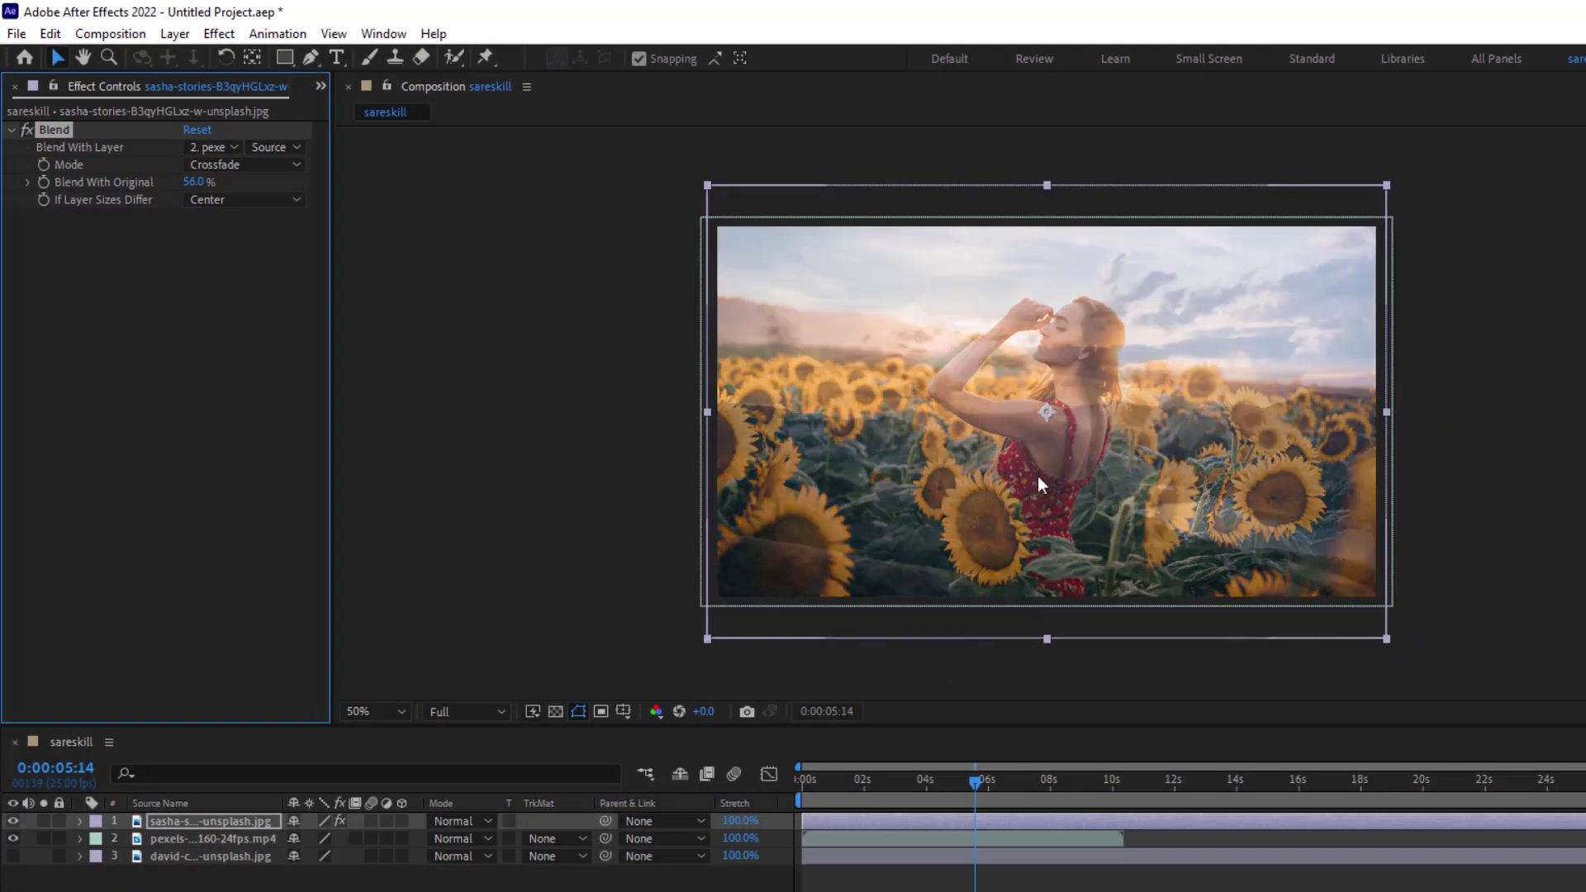
pyautogui.press('space')
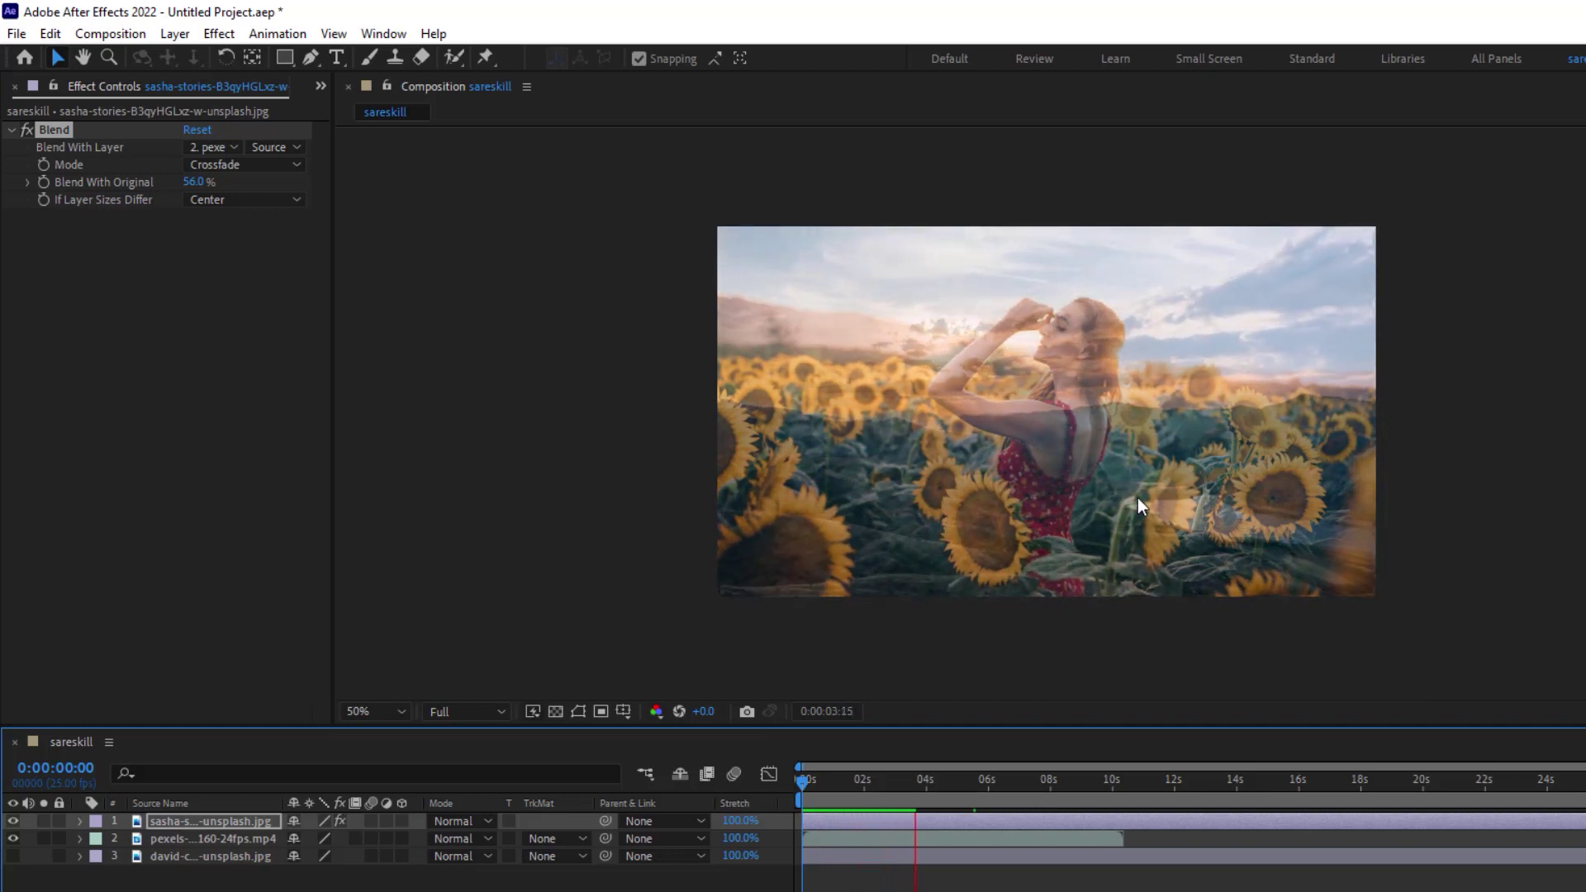
pyautogui.click(245, 170)
# Step: Lower Blend With Original to 36%, switch to Color Only, then set it to 58%
pyautogui.click(245, 170)
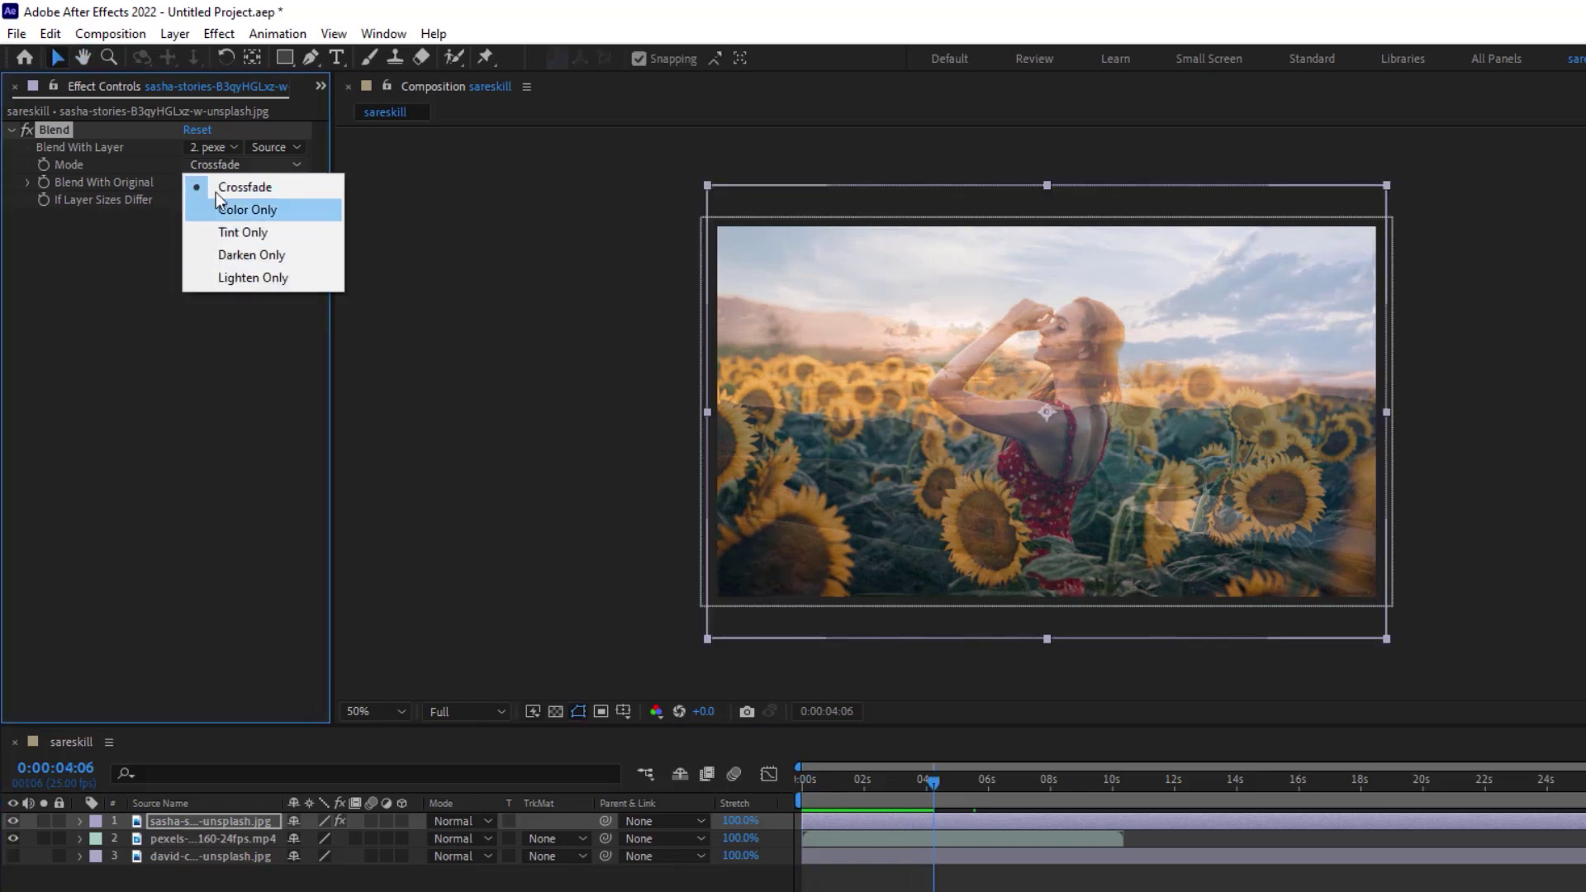
pyautogui.click(258, 191)
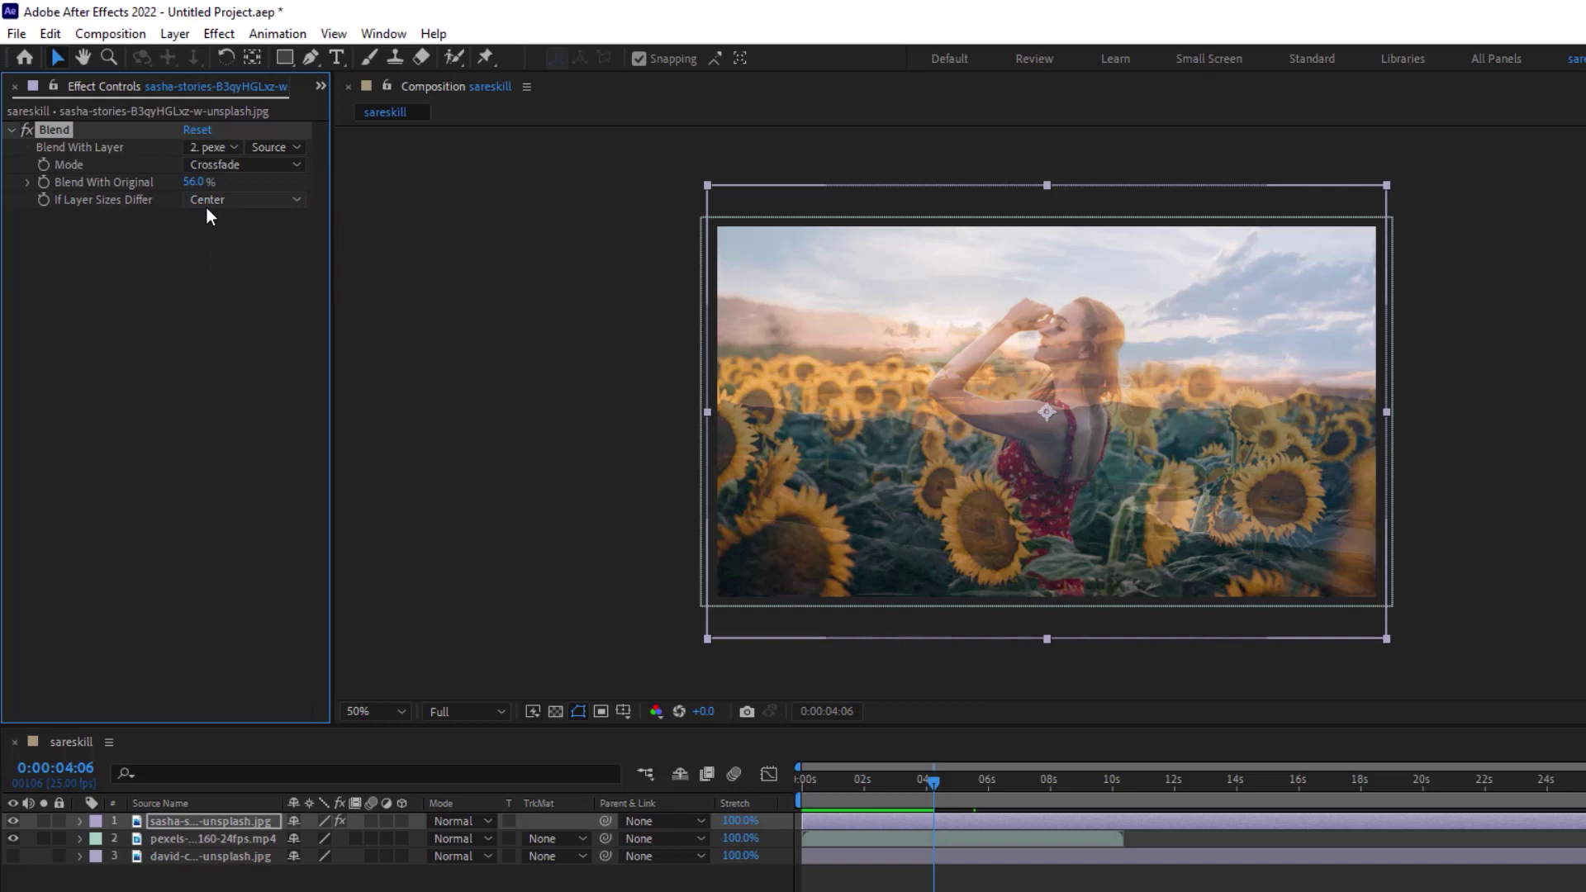
pyautogui.moveTo(206, 188); pyautogui.dragTo(170, 181)
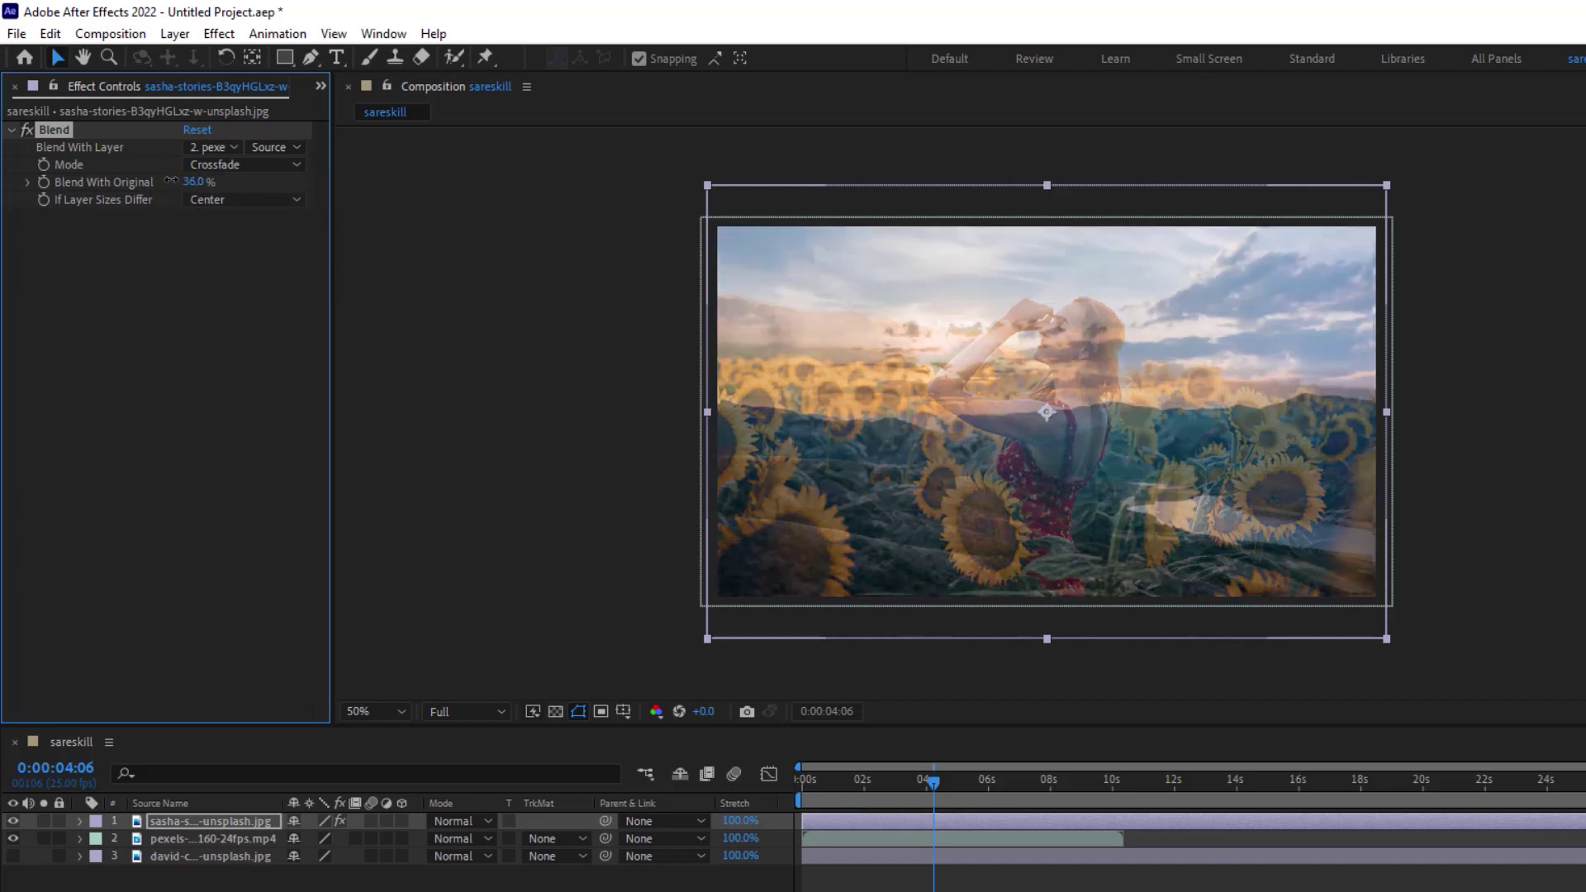
pyautogui.click(255, 166)
pyautogui.click(289, 212)
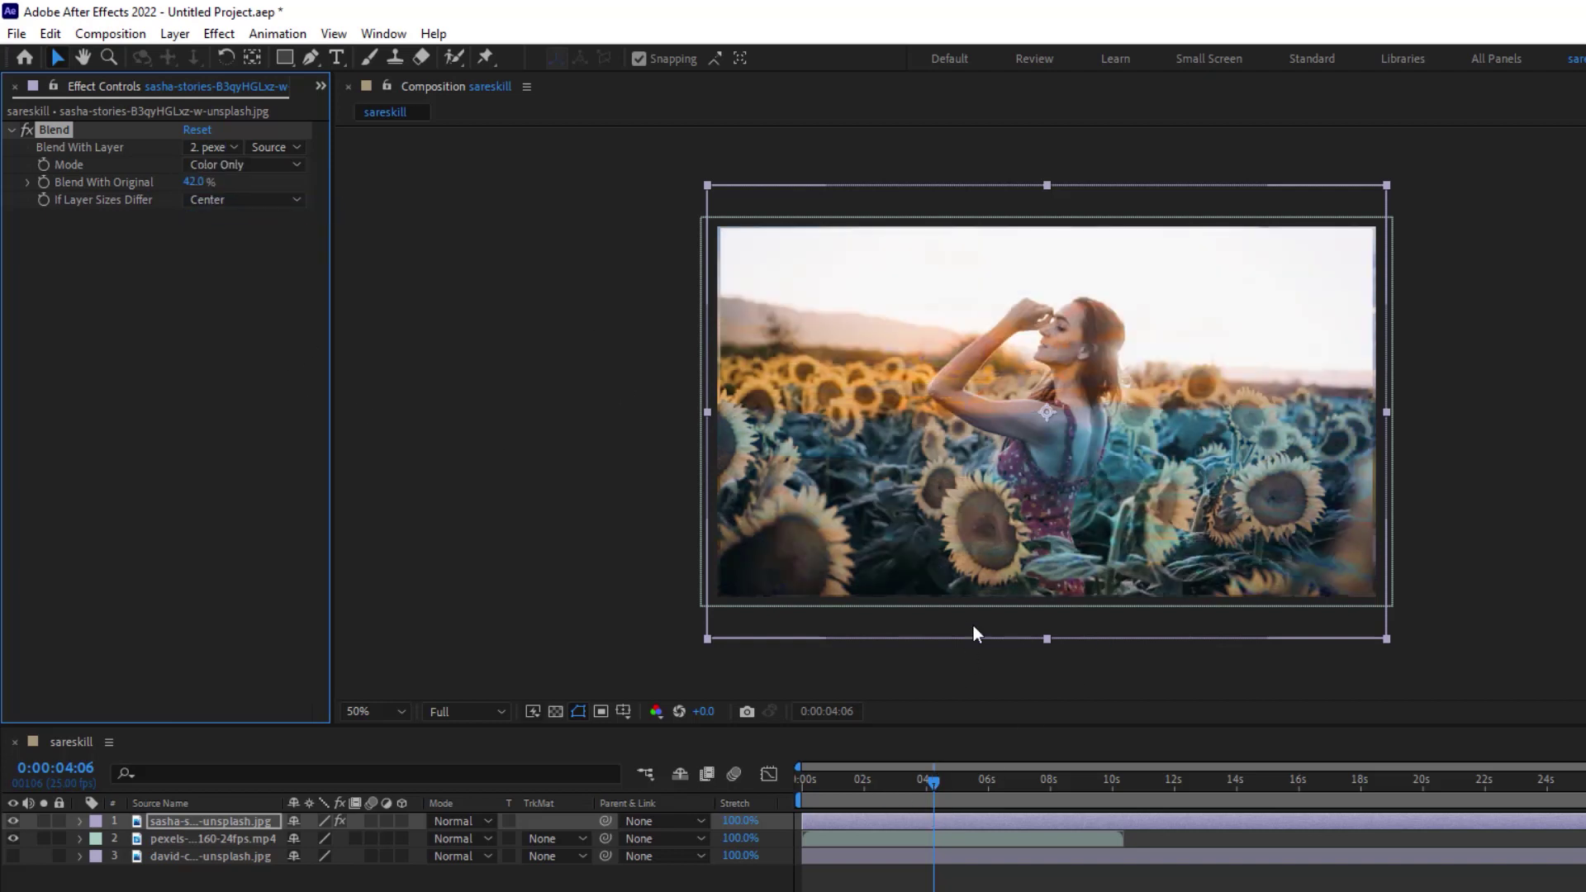
pyautogui.moveTo(928, 789)
pyautogui.mouseDown()
pyautogui.moveTo(1020, 781)
pyautogui.moveTo(954, 772)
pyautogui.mouseUp()
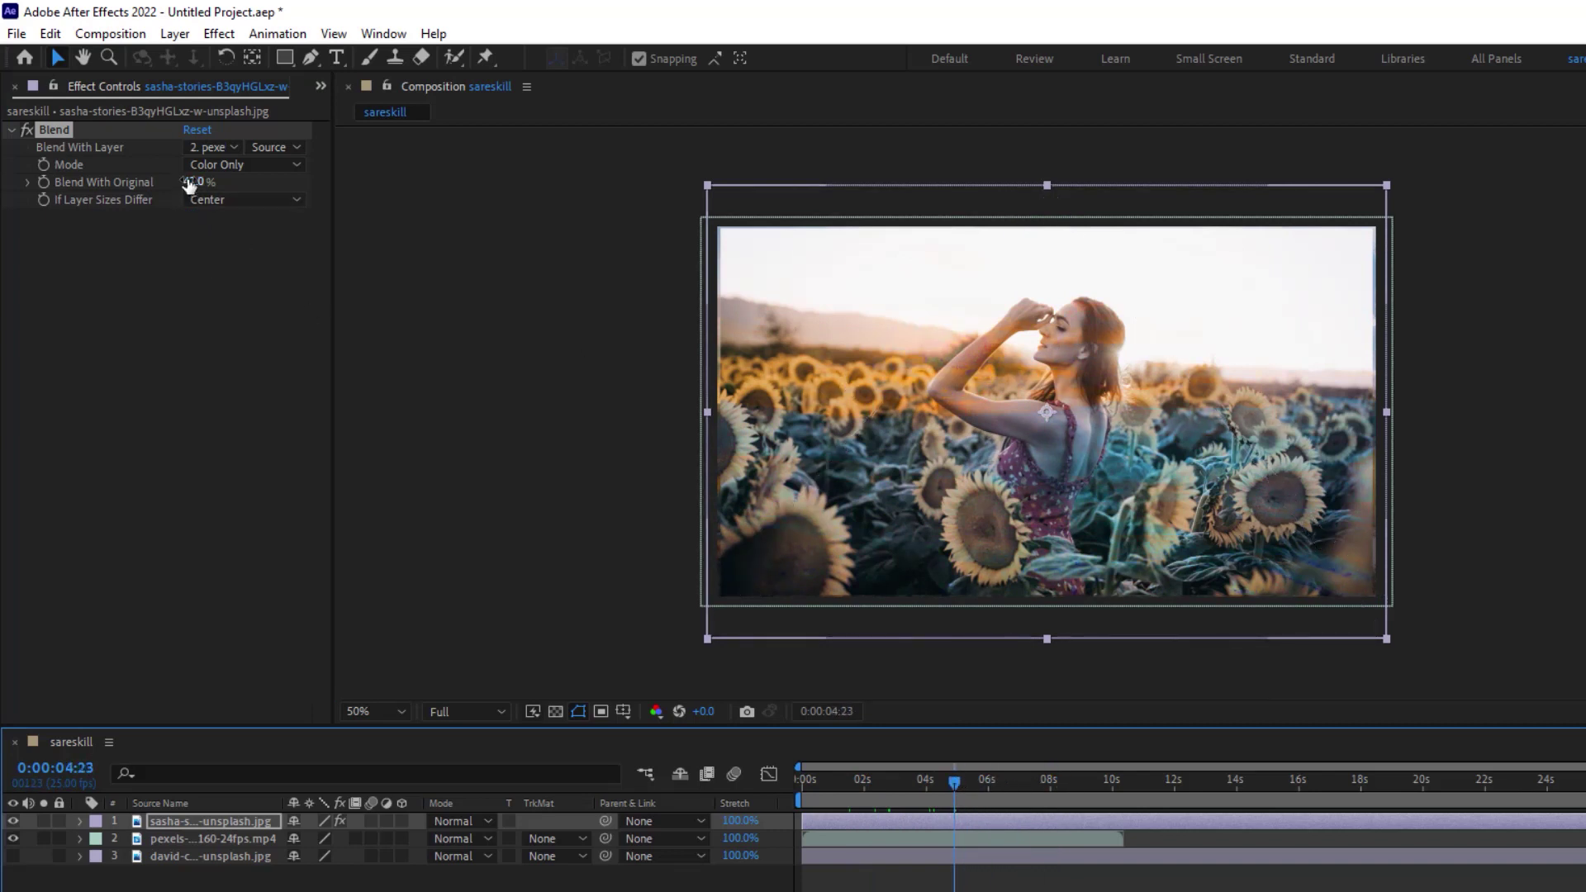
pyautogui.moveTo(189, 183); pyautogui.dragTo(211, 181)
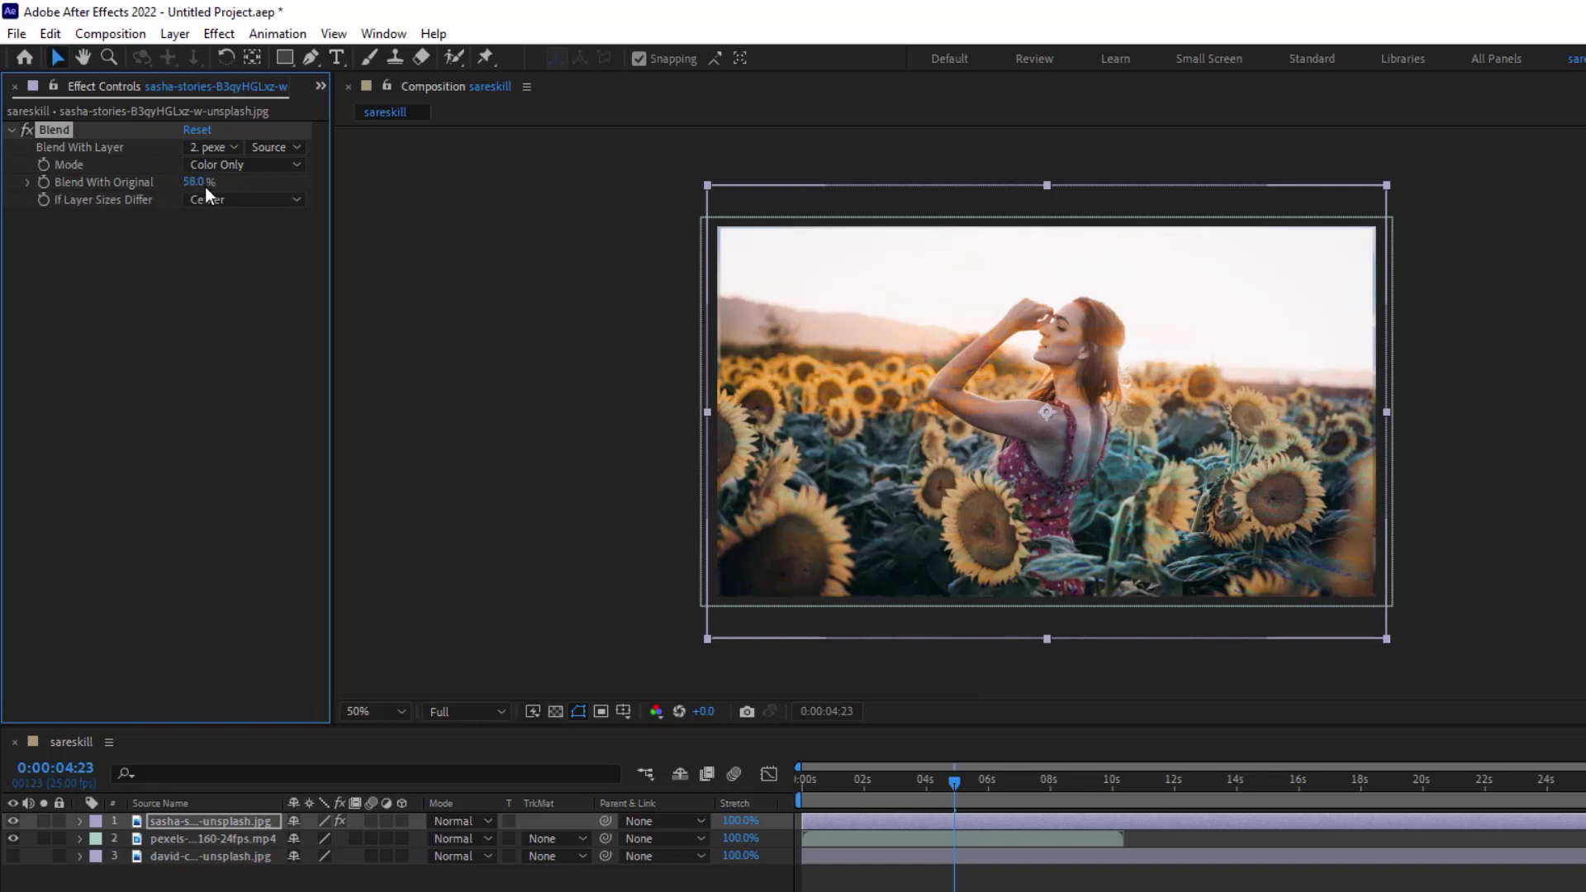
# Step: Try Tint Only and Darken Only, settle on Lighten Only, then hide the sunflower layer
pyautogui.click(241, 162)
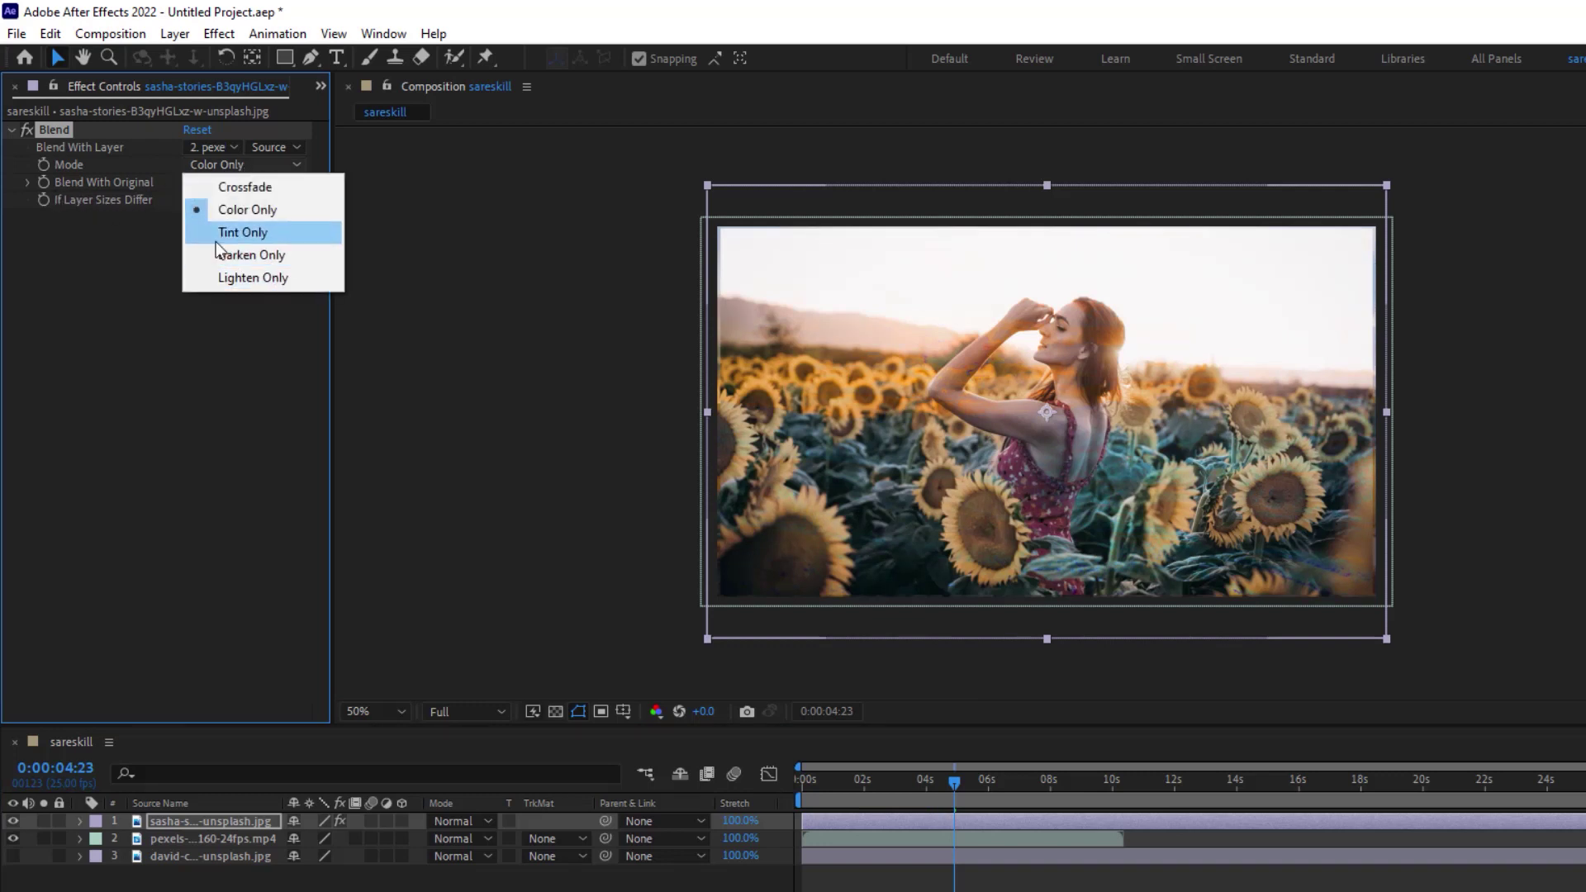
pyautogui.click(261, 237)
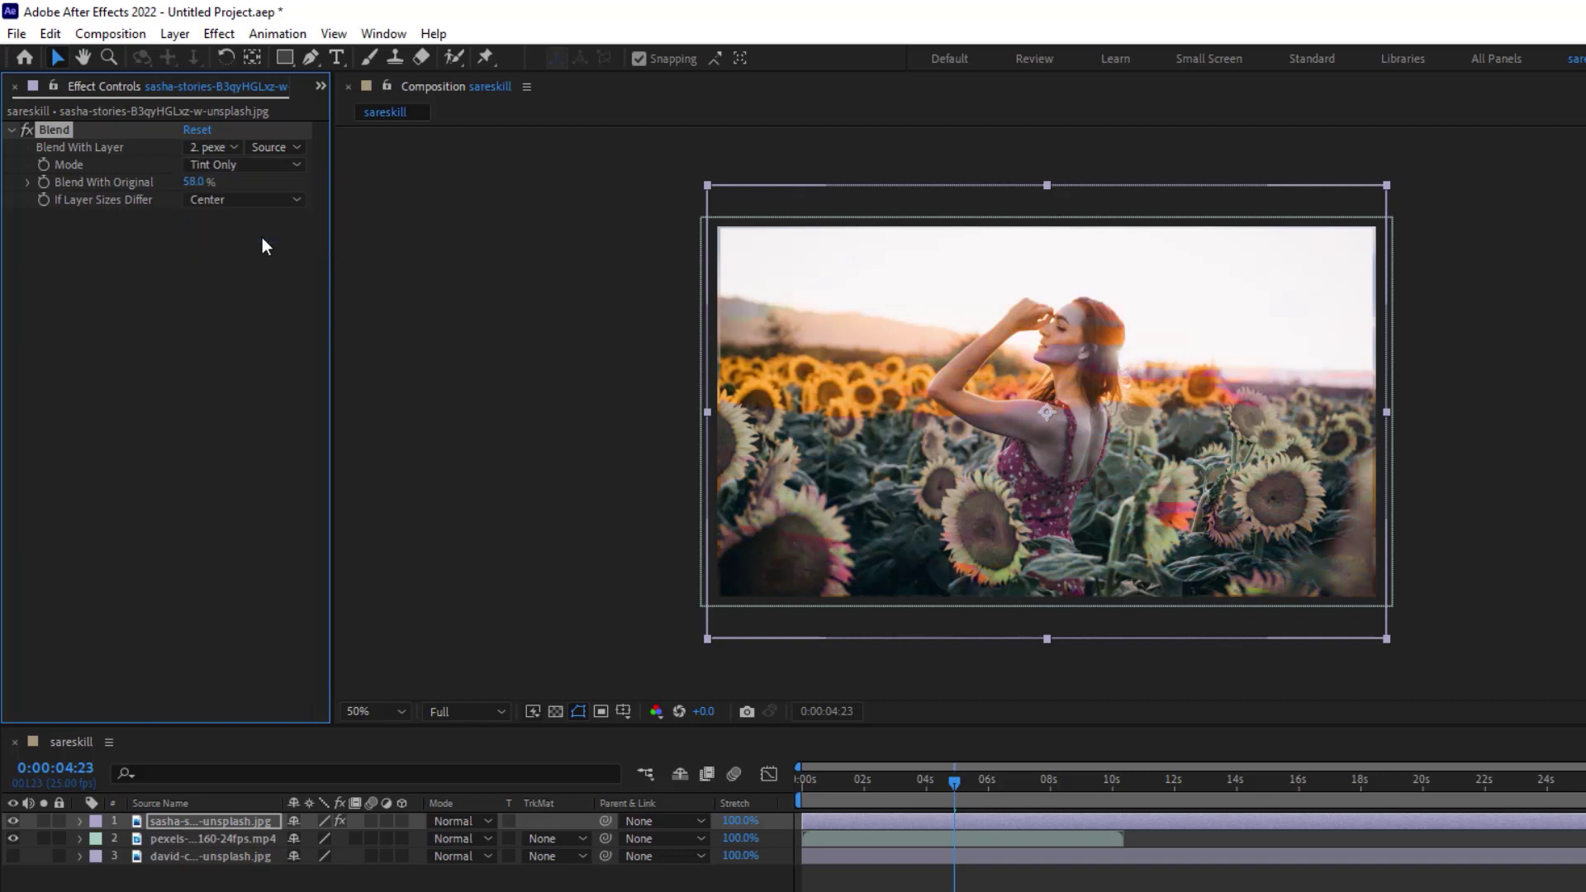
pyautogui.click(246, 164)
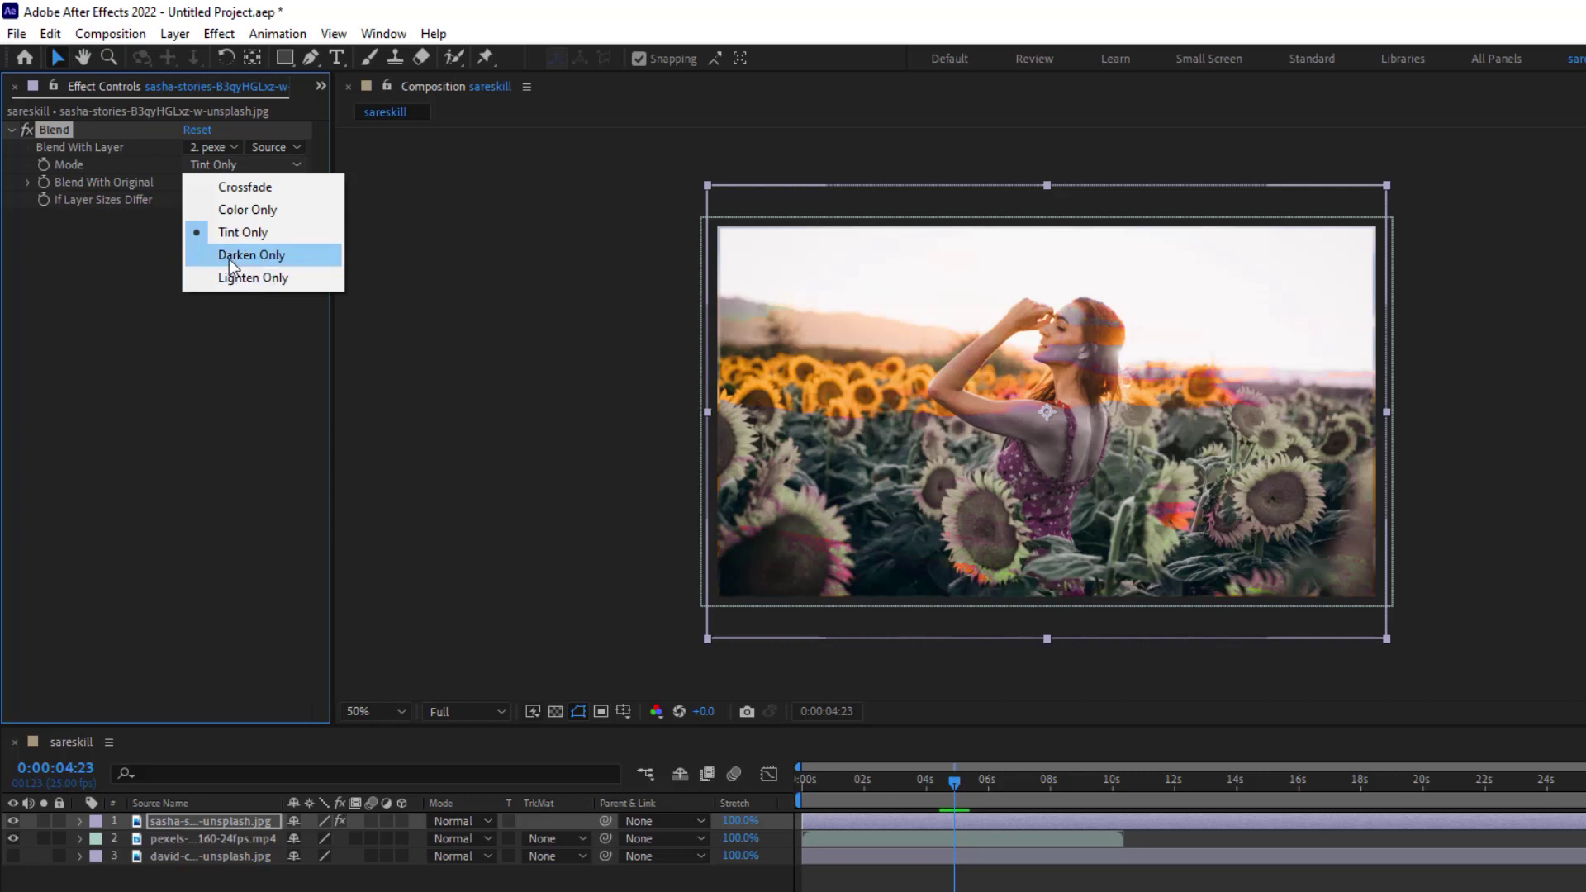
pyautogui.click(230, 256)
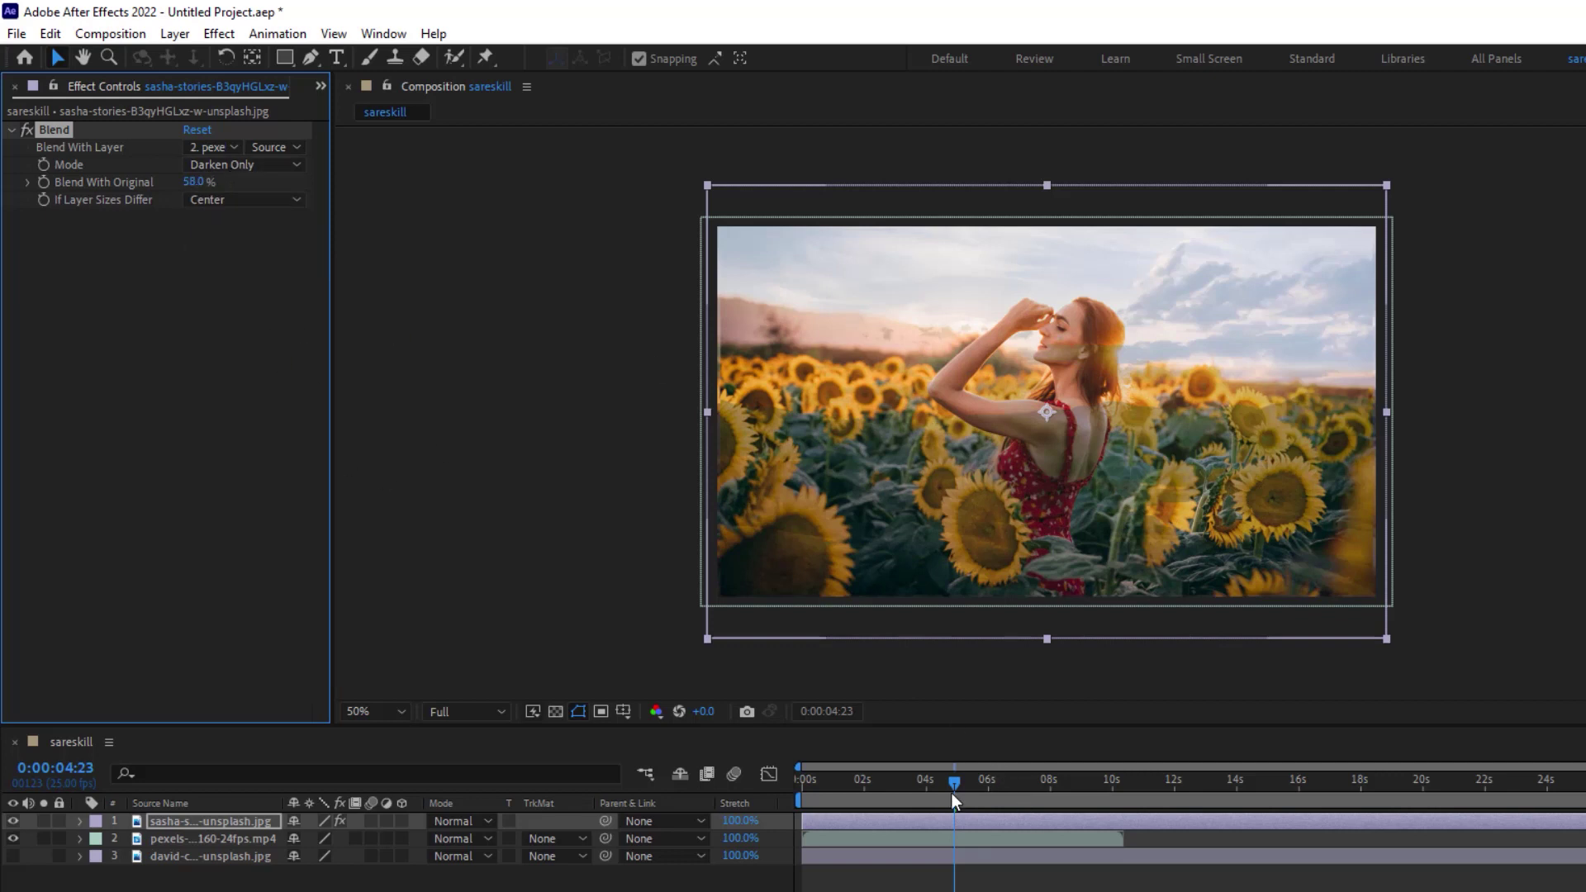
pyautogui.moveTo(955, 780)
pyautogui.mouseDown()
pyautogui.moveTo(892, 781)
pyautogui.moveTo(918, 781)
pyautogui.mouseUp()
pyautogui.click(235, 166)
pyautogui.click(245, 277)
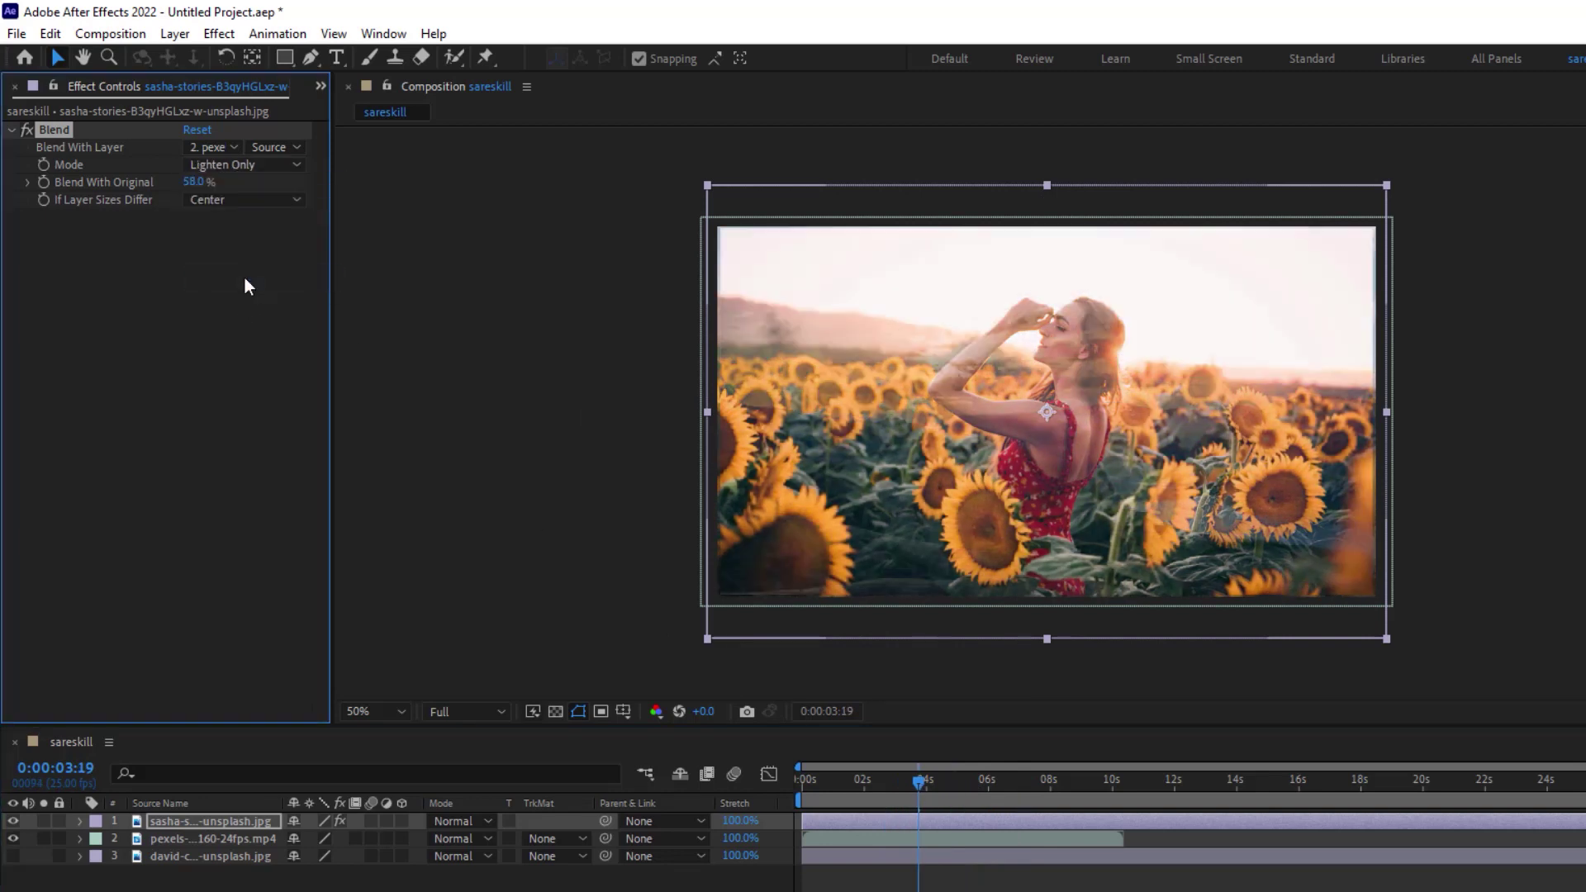
pyautogui.moveTo(918, 780); pyautogui.dragTo(977, 781)
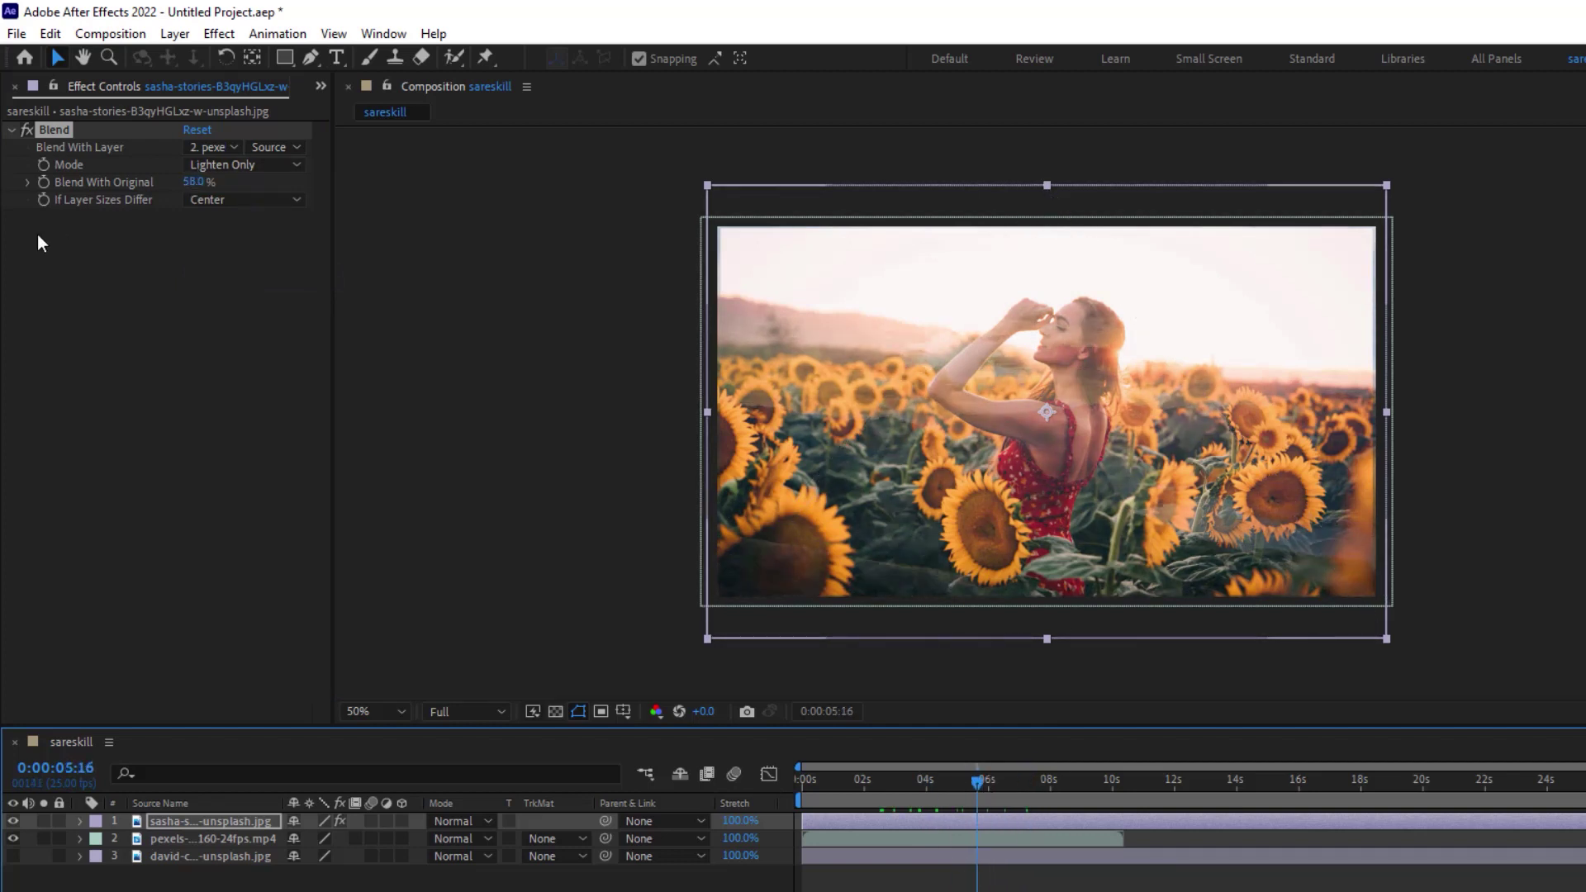
pyautogui.click(20, 821)
# Step: Add a Blend effect to the mountain video layer and make the frog photo layer visible
pyautogui.click(186, 842)
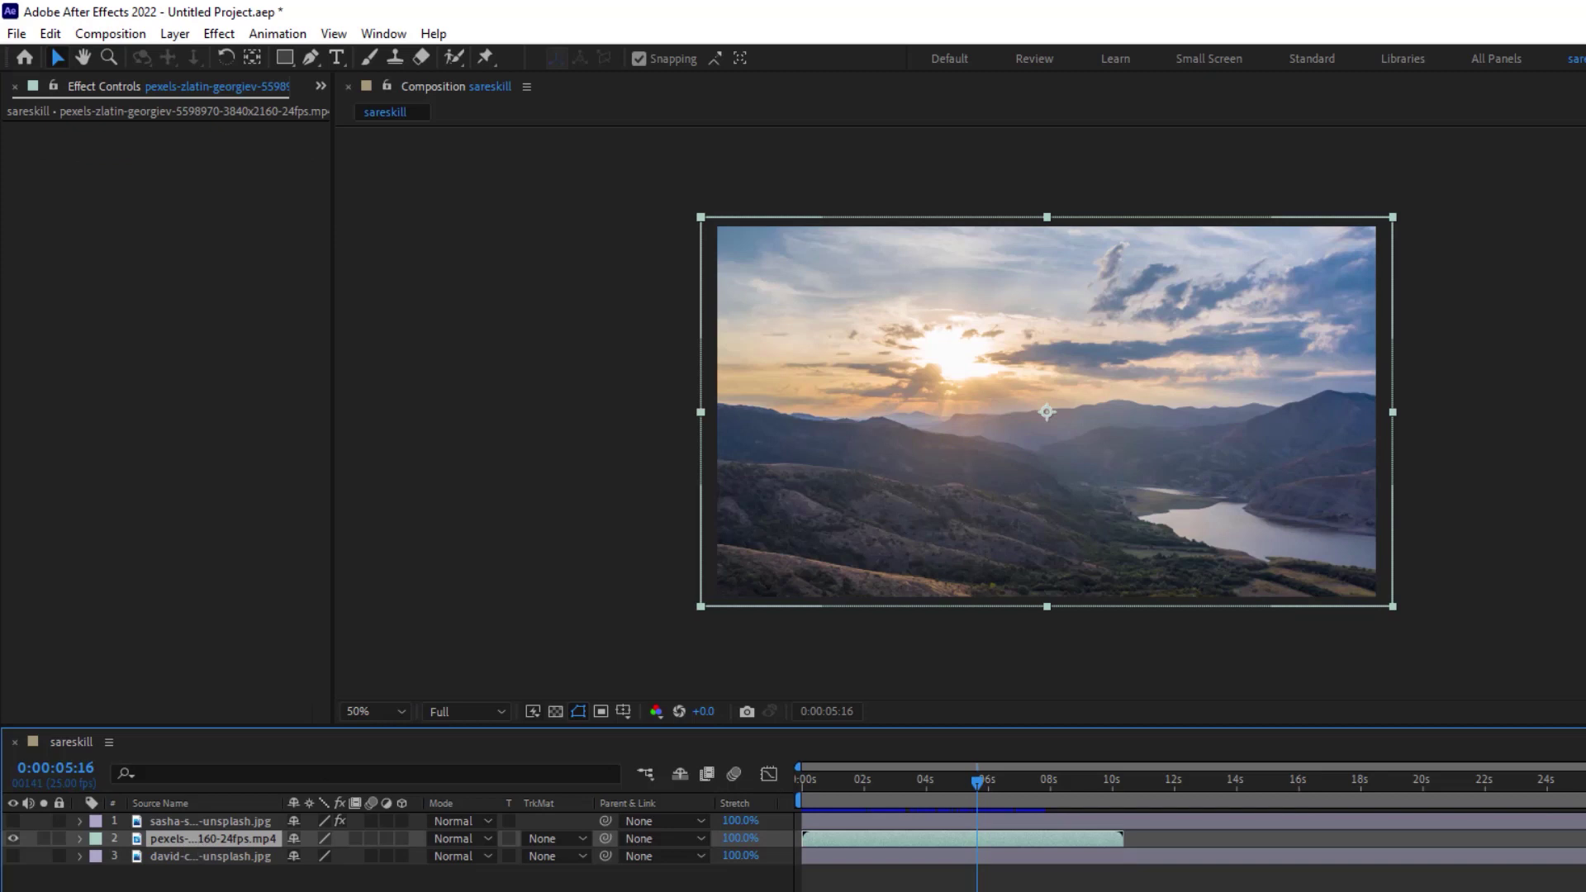
pyautogui.click(198, 838)
pyautogui.hotkey('ctrl', 'v')
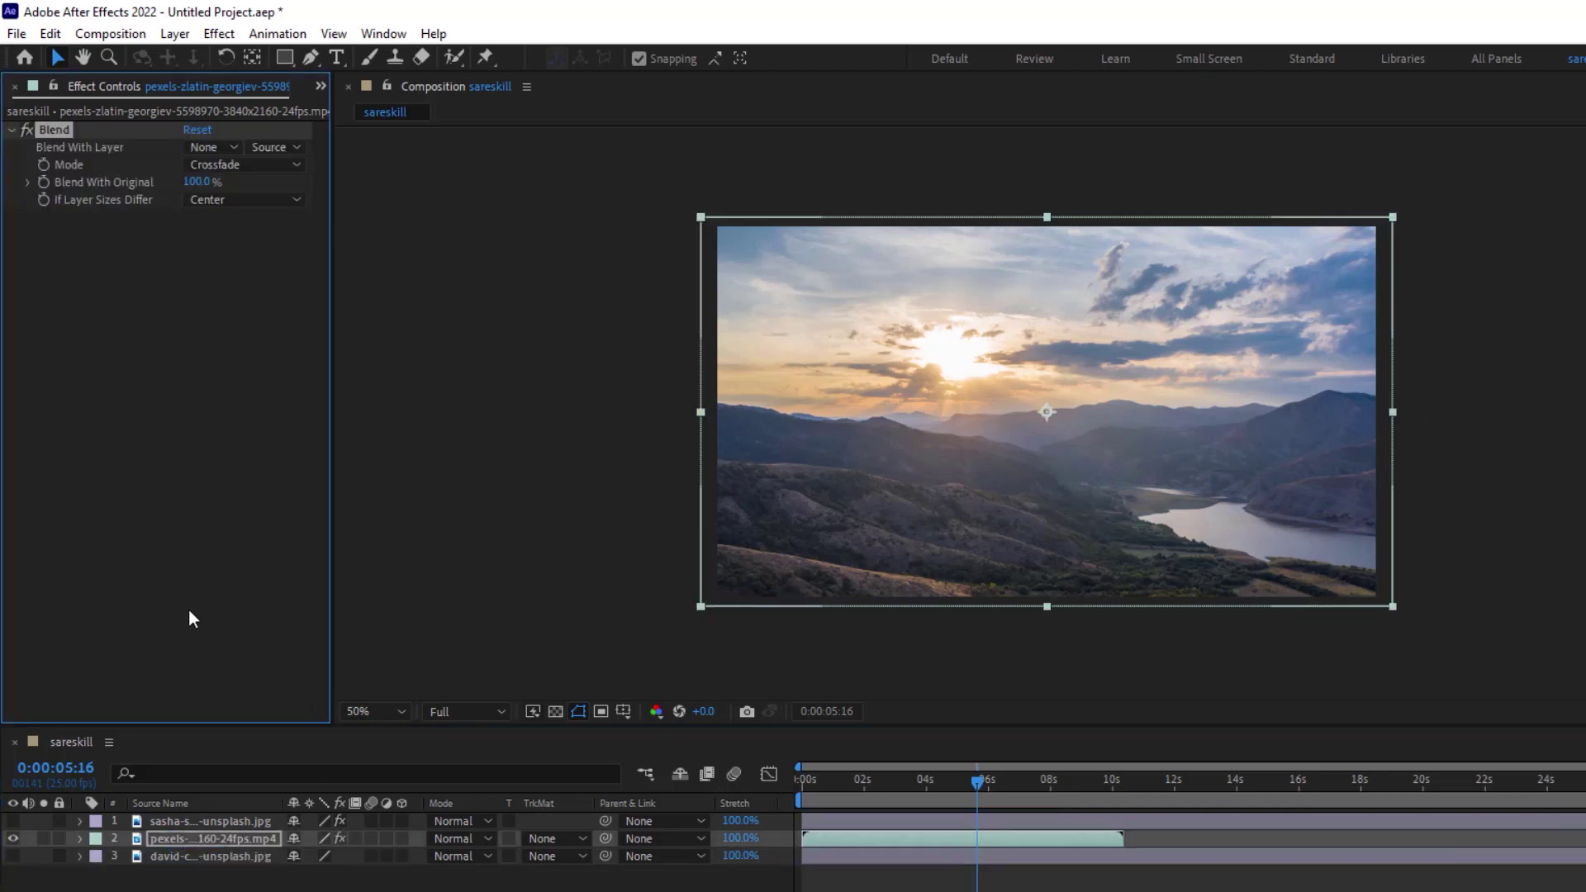
pyautogui.click(12, 856)
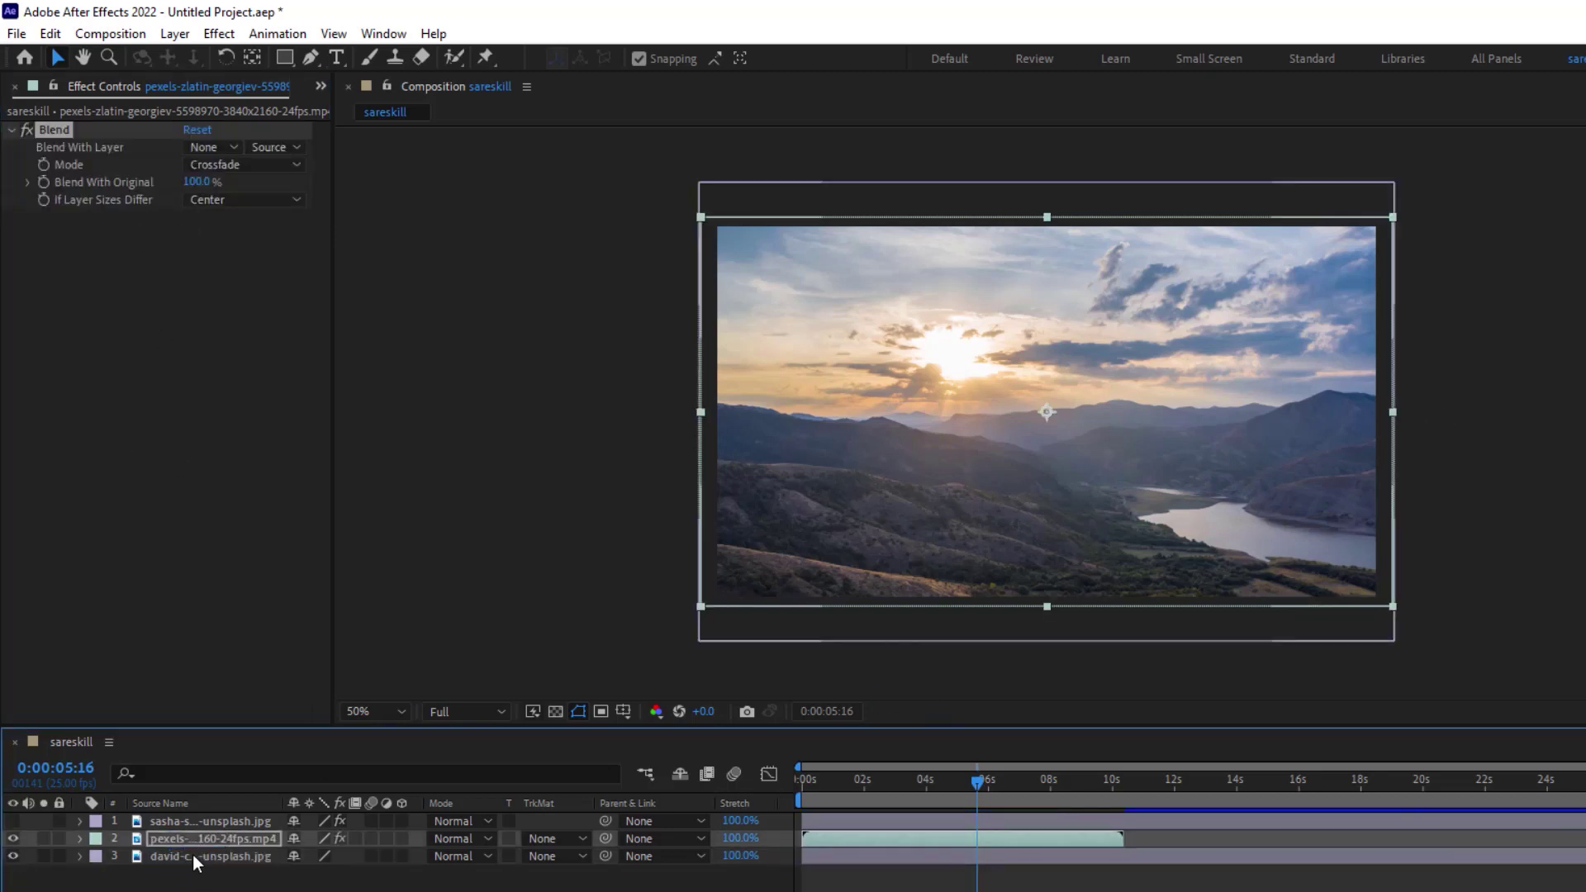
pyautogui.click(197, 862)
pyautogui.click(156, 843)
pyautogui.click(162, 859)
pyautogui.click(165, 839)
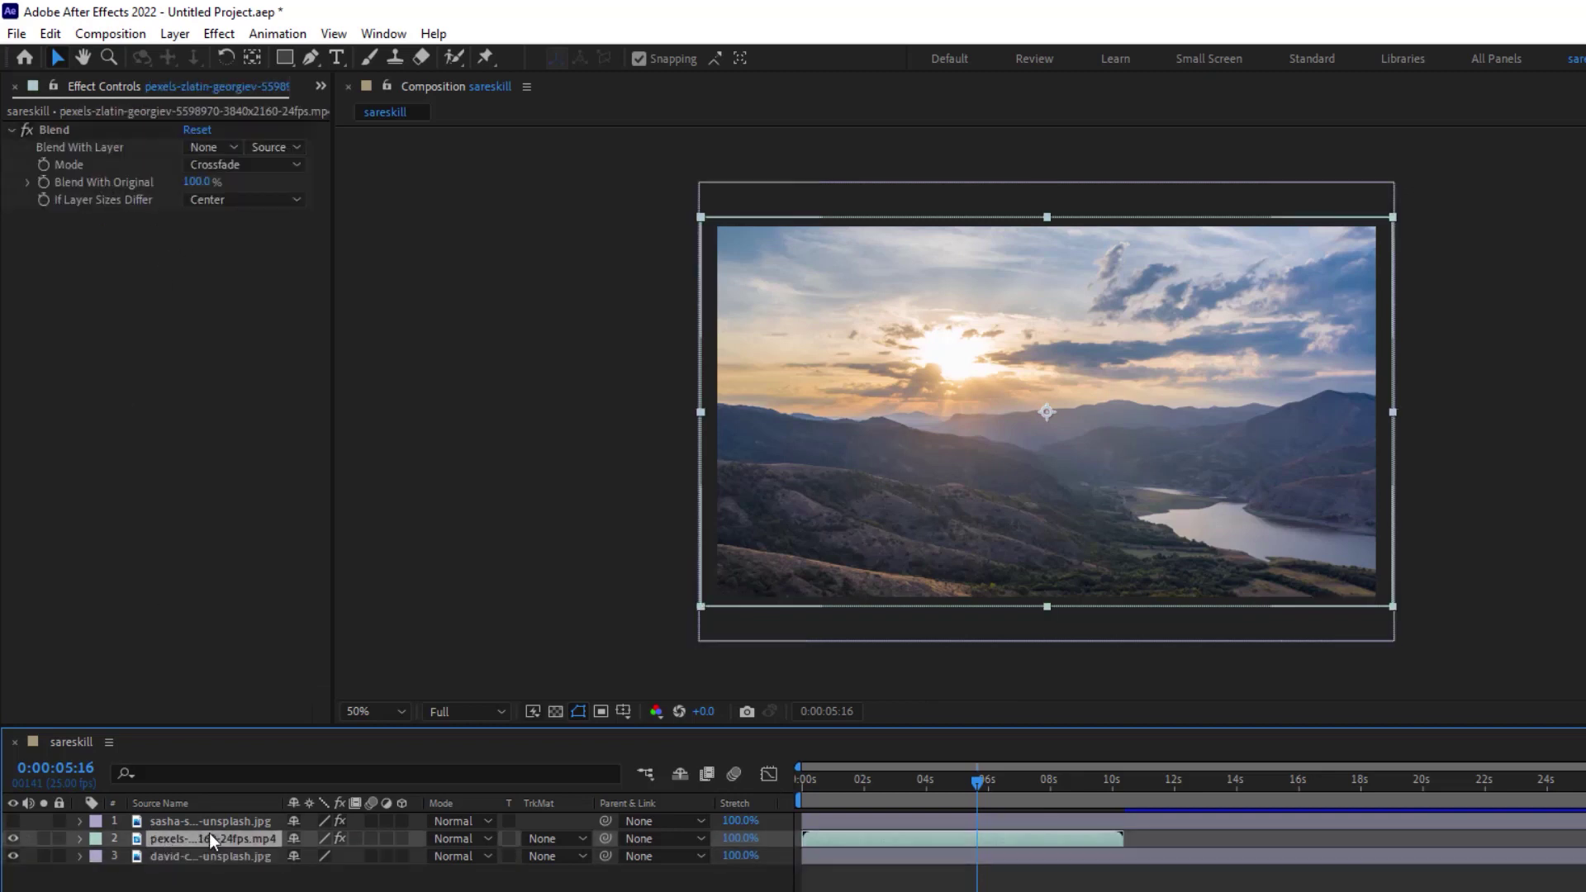
# Step: Blend the mountain video with the frog photo at roughly 62% Blend With Original and preview it
pyautogui.moveTo(197, 181); pyautogui.dragTo(185, 180)
pyautogui.click(221, 146)
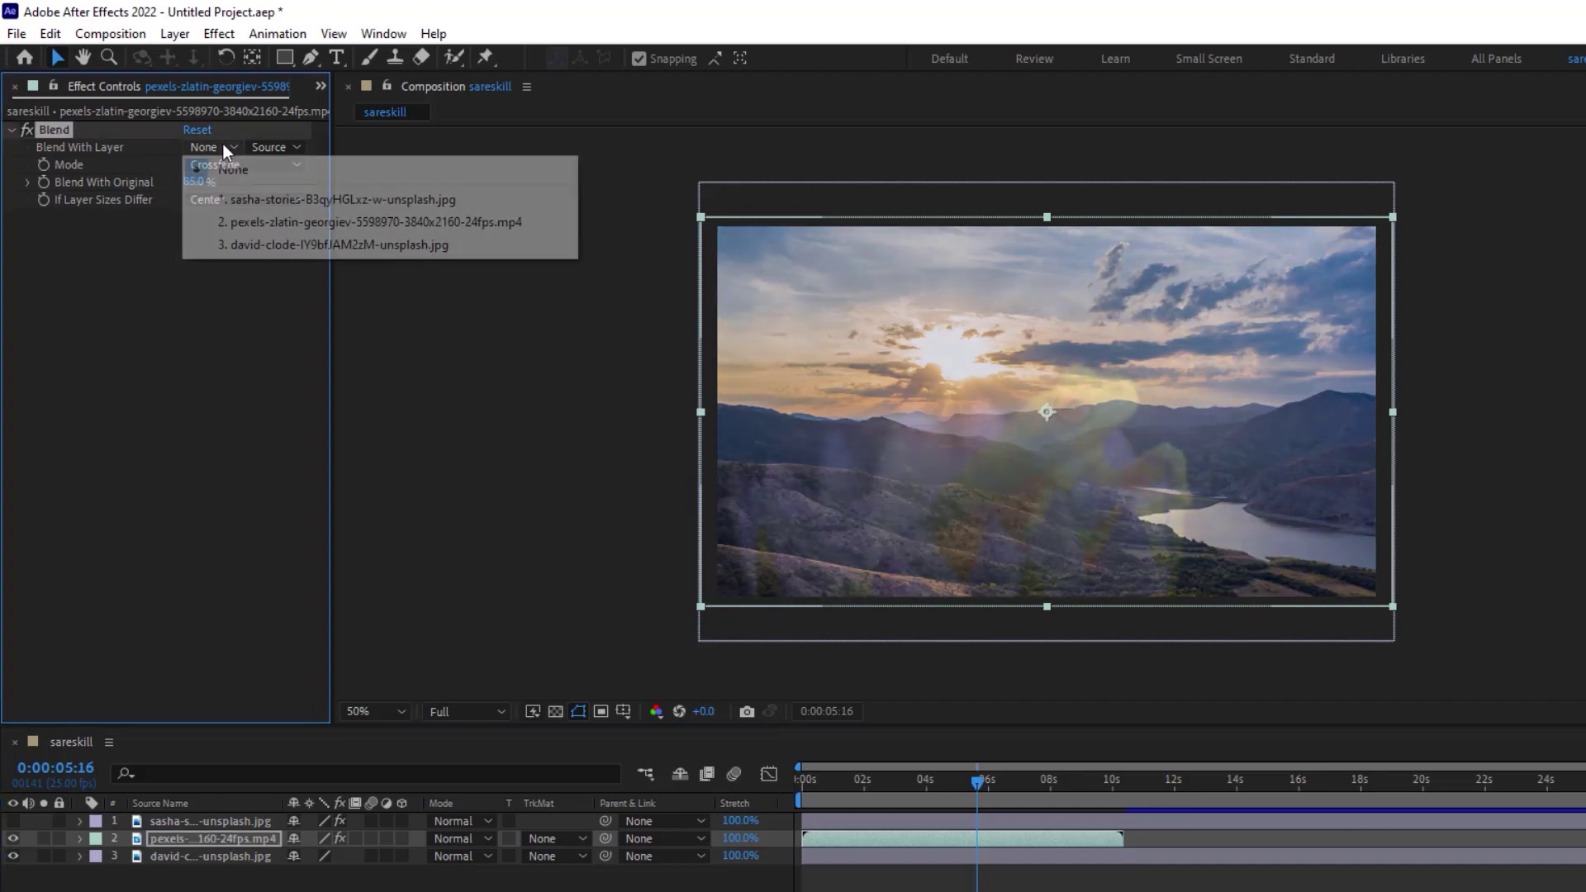
pyautogui.click(269, 246)
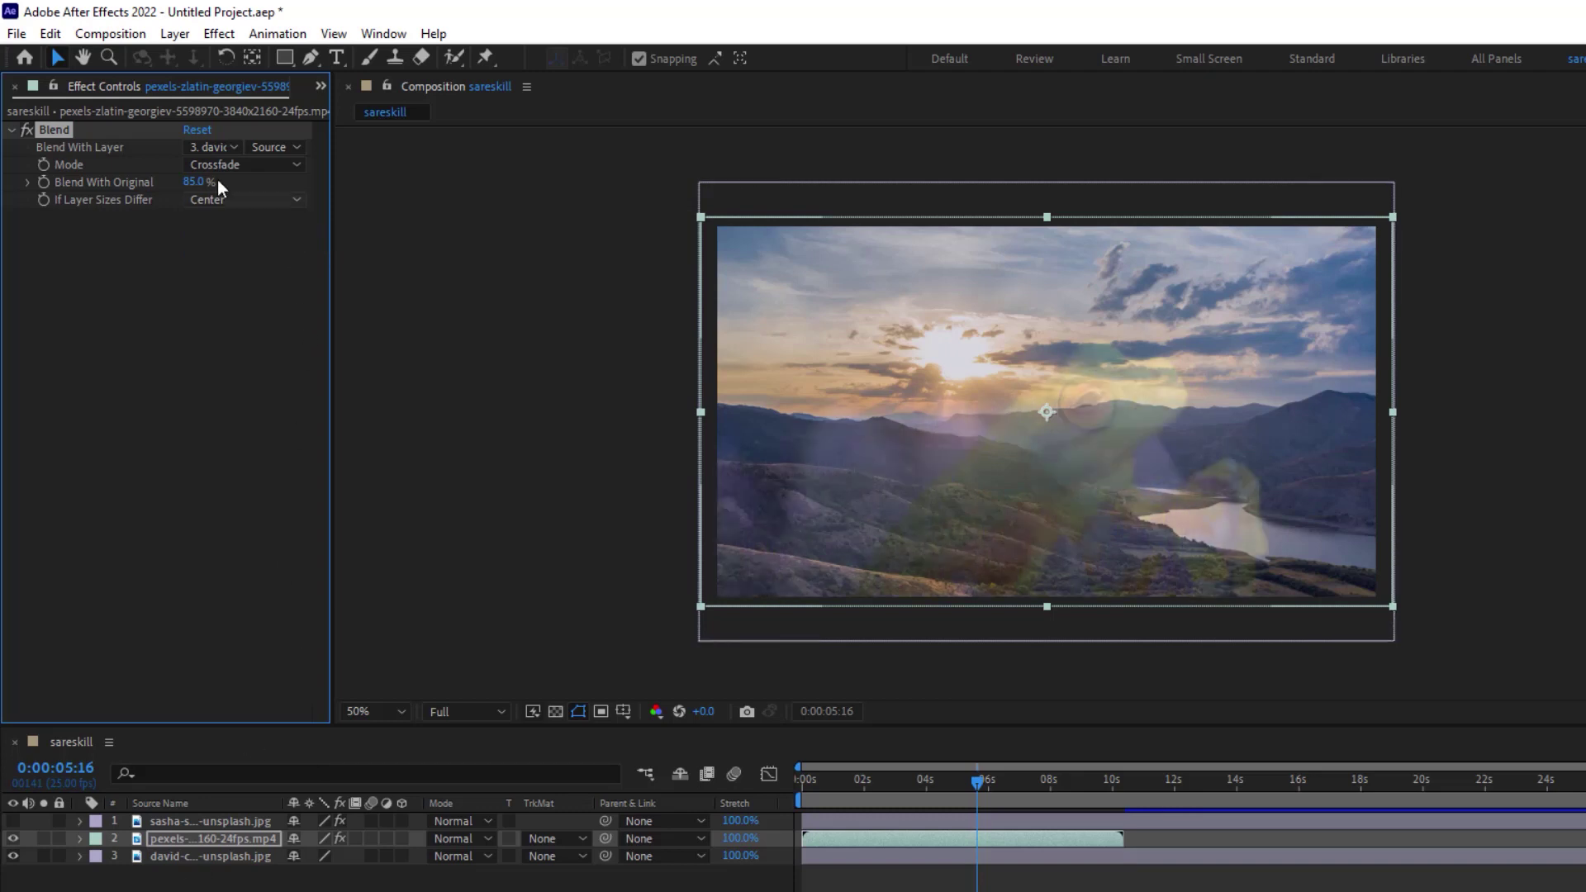
pyautogui.moveTo(195, 182); pyautogui.dragTo(169, 181)
pyautogui.click(795, 784)
pyautogui.press('space')
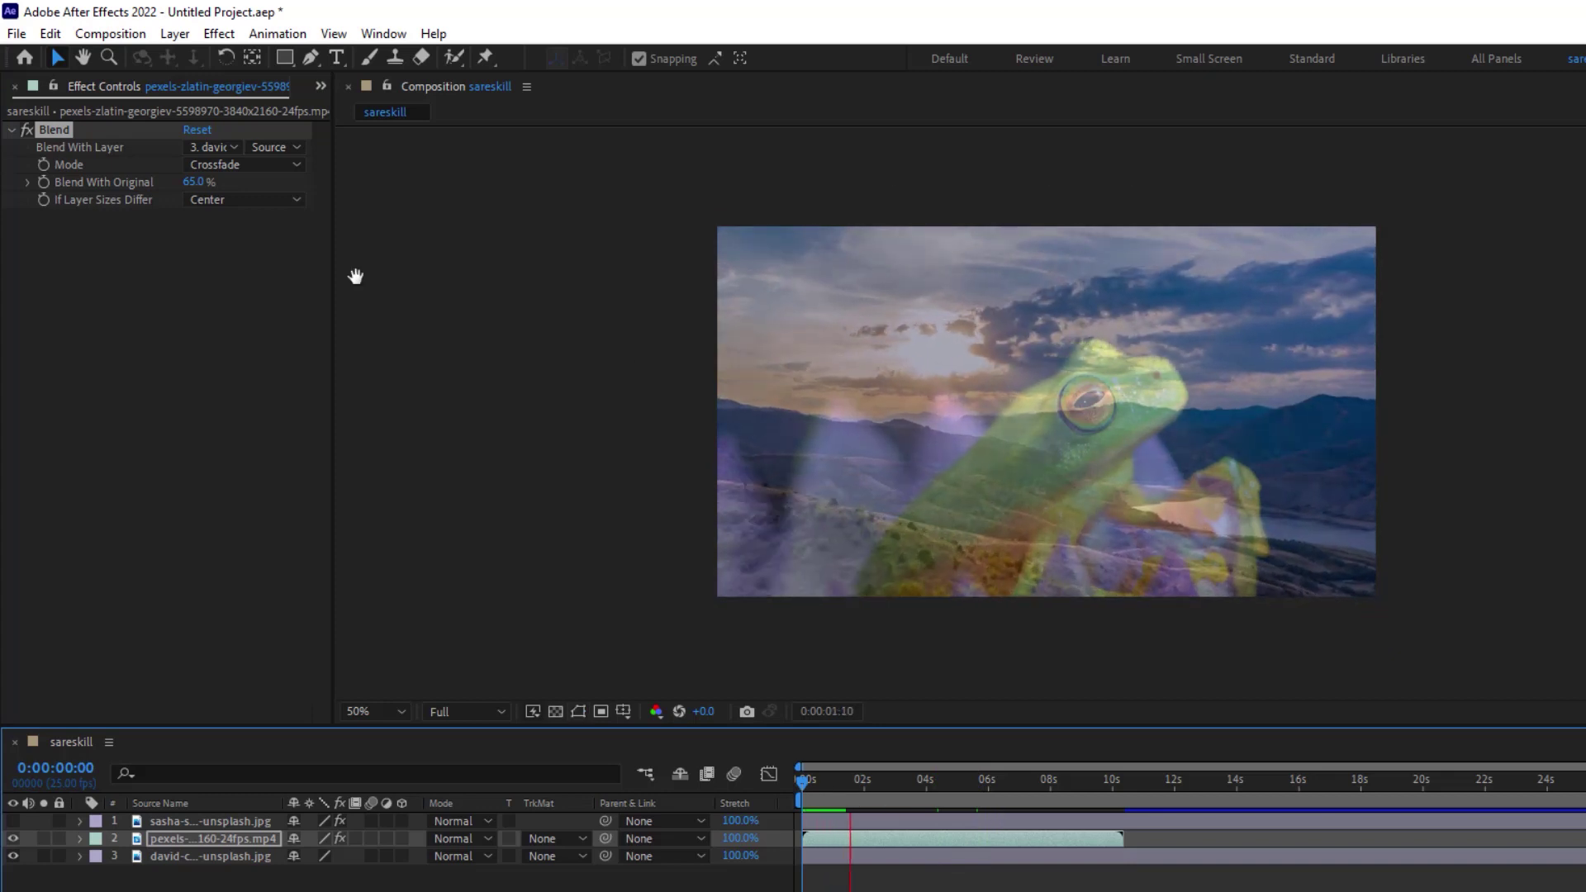
# Step: Compare the Blend mode as Darken Only, then switch it to Lighten Only
pyautogui.click(273, 169)
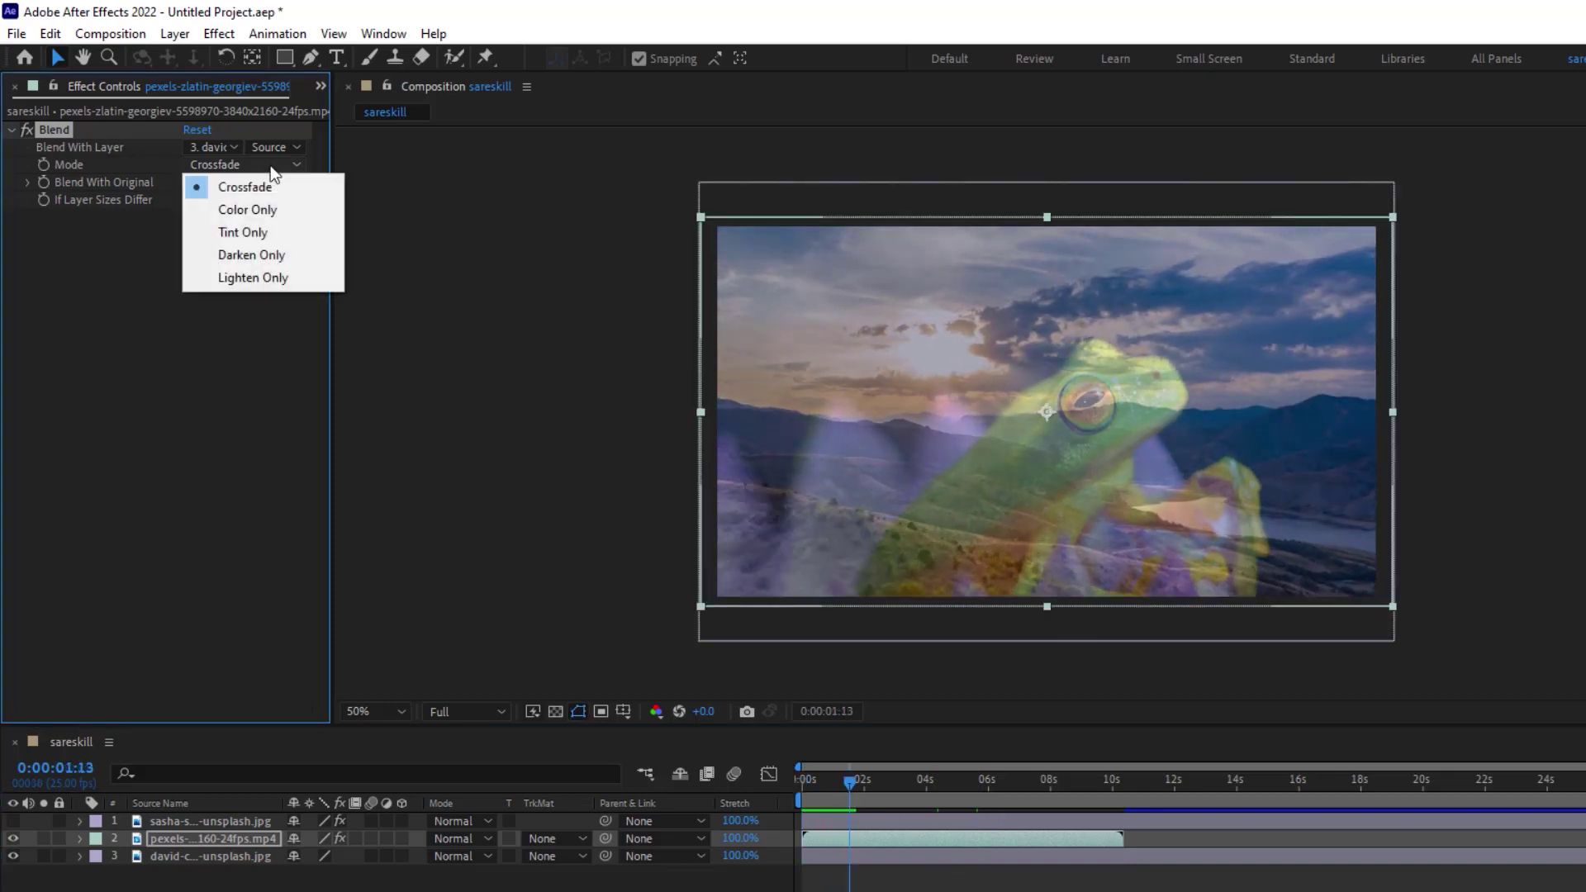
pyautogui.click(278, 262)
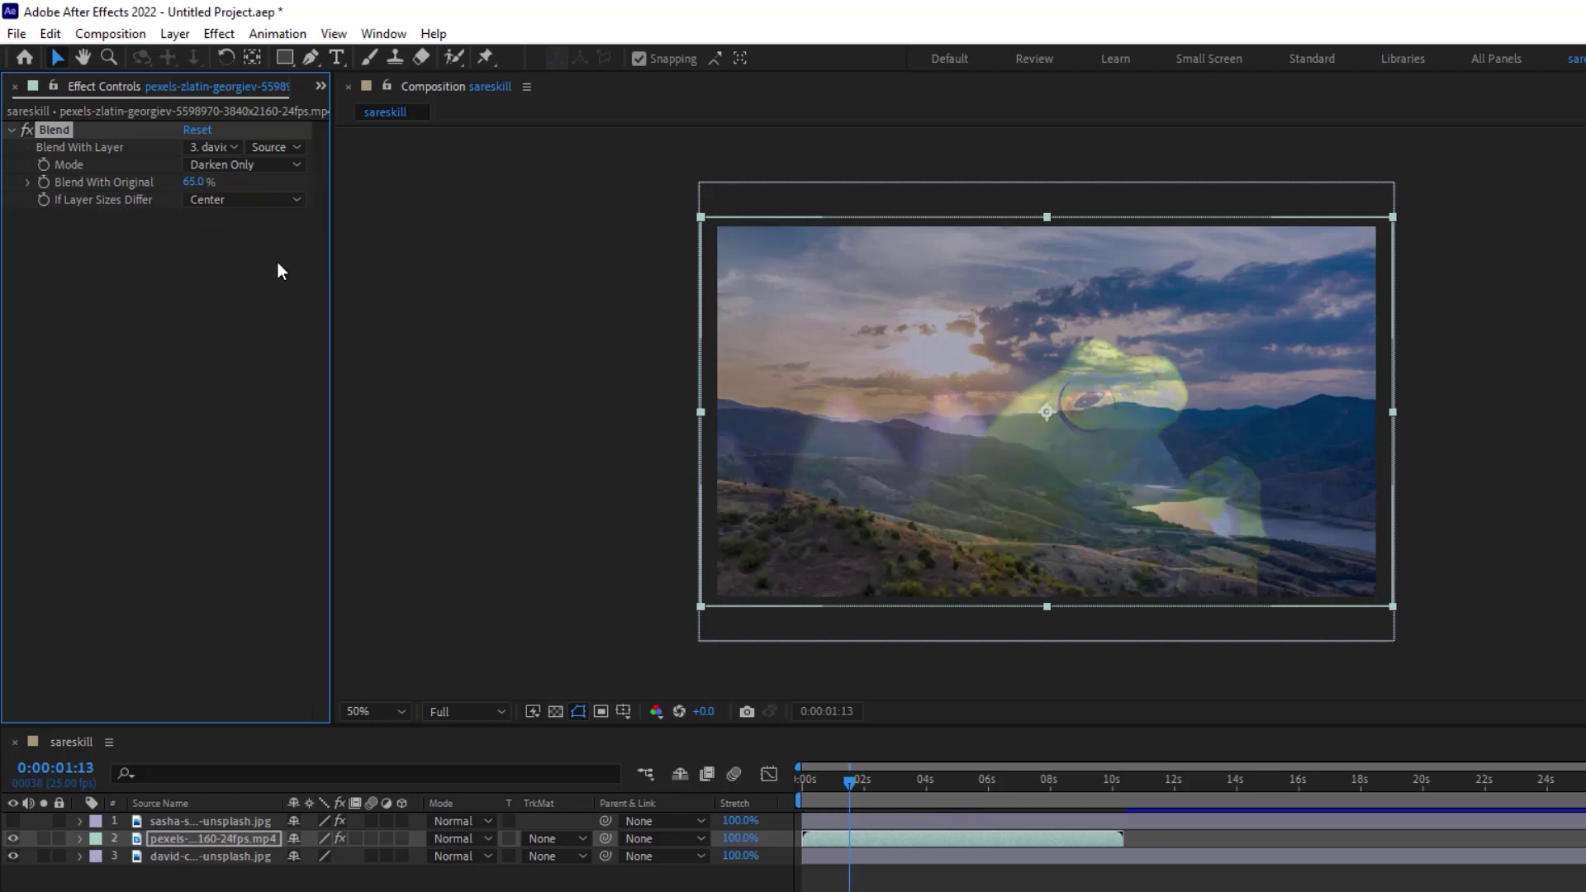
pyautogui.press('space')
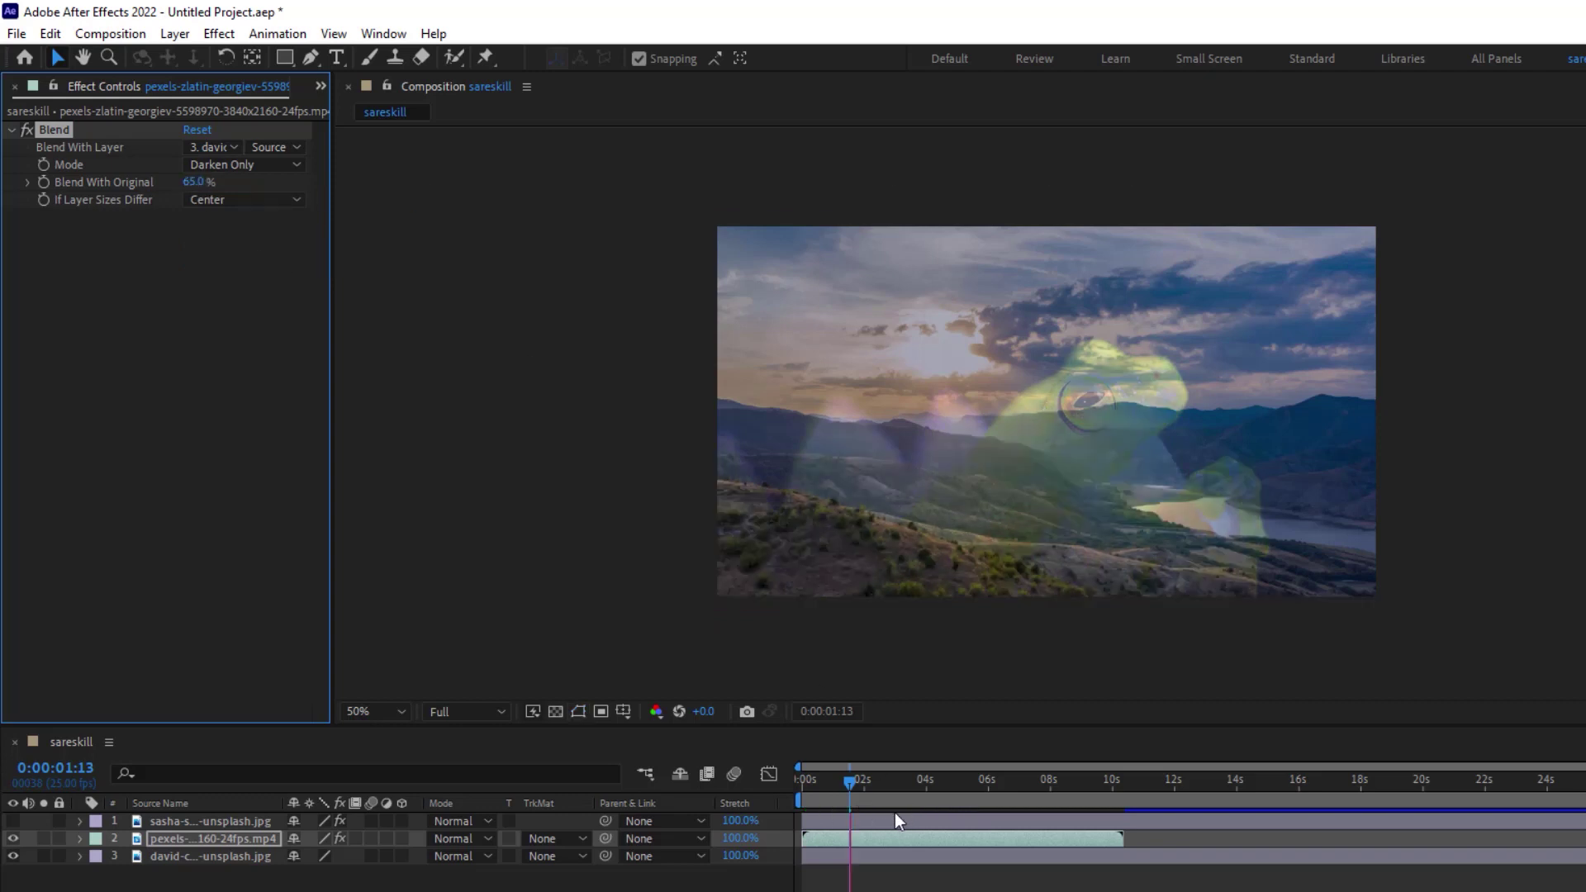
pyautogui.press('space')
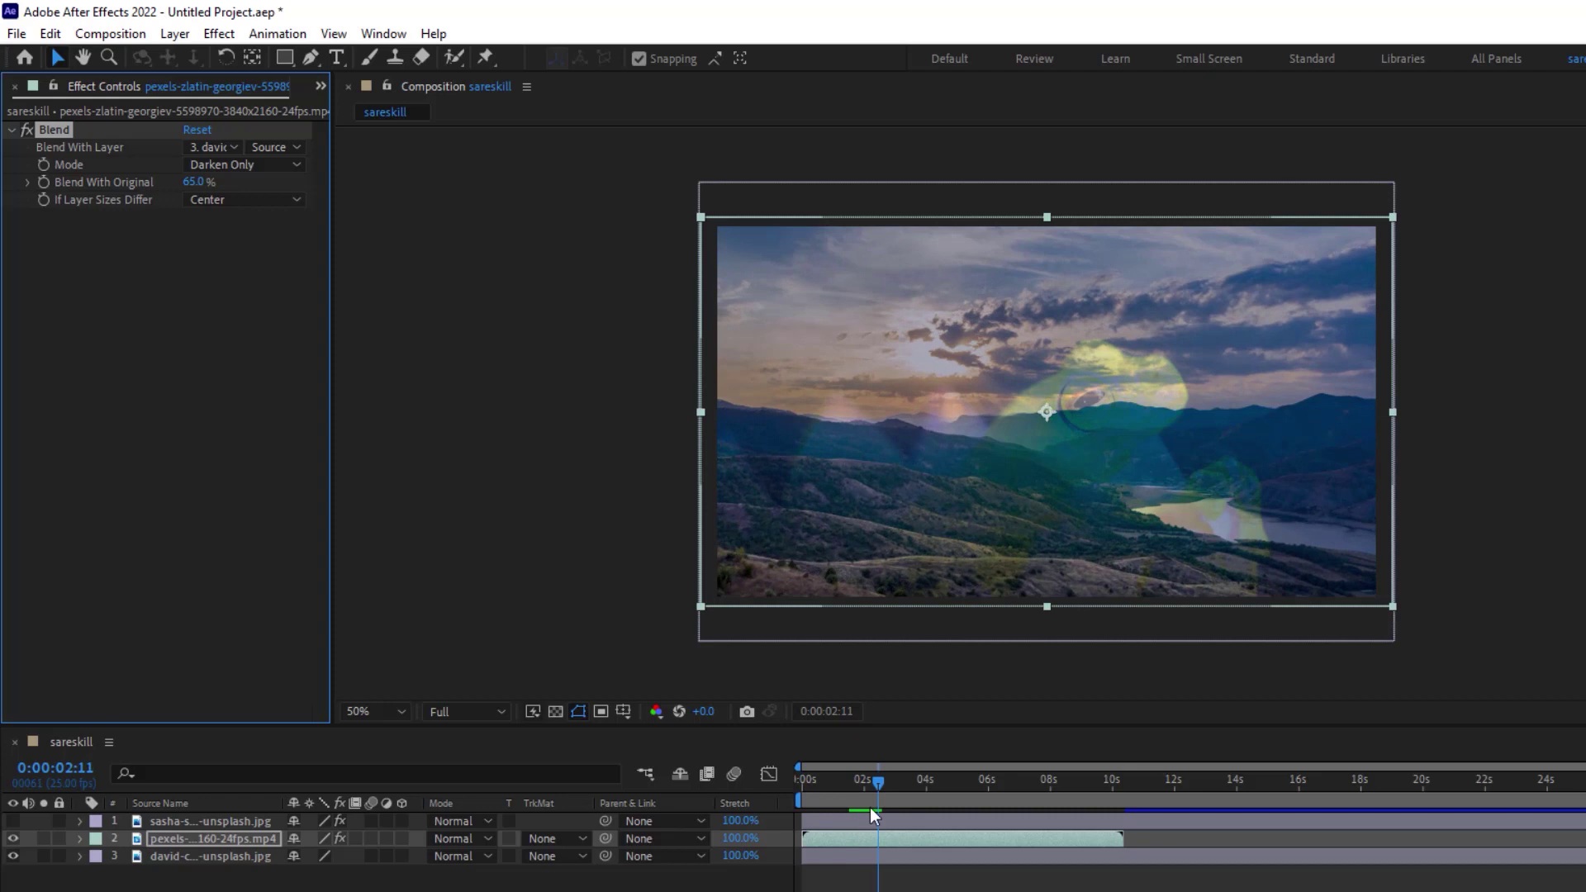
pyautogui.click(864, 778)
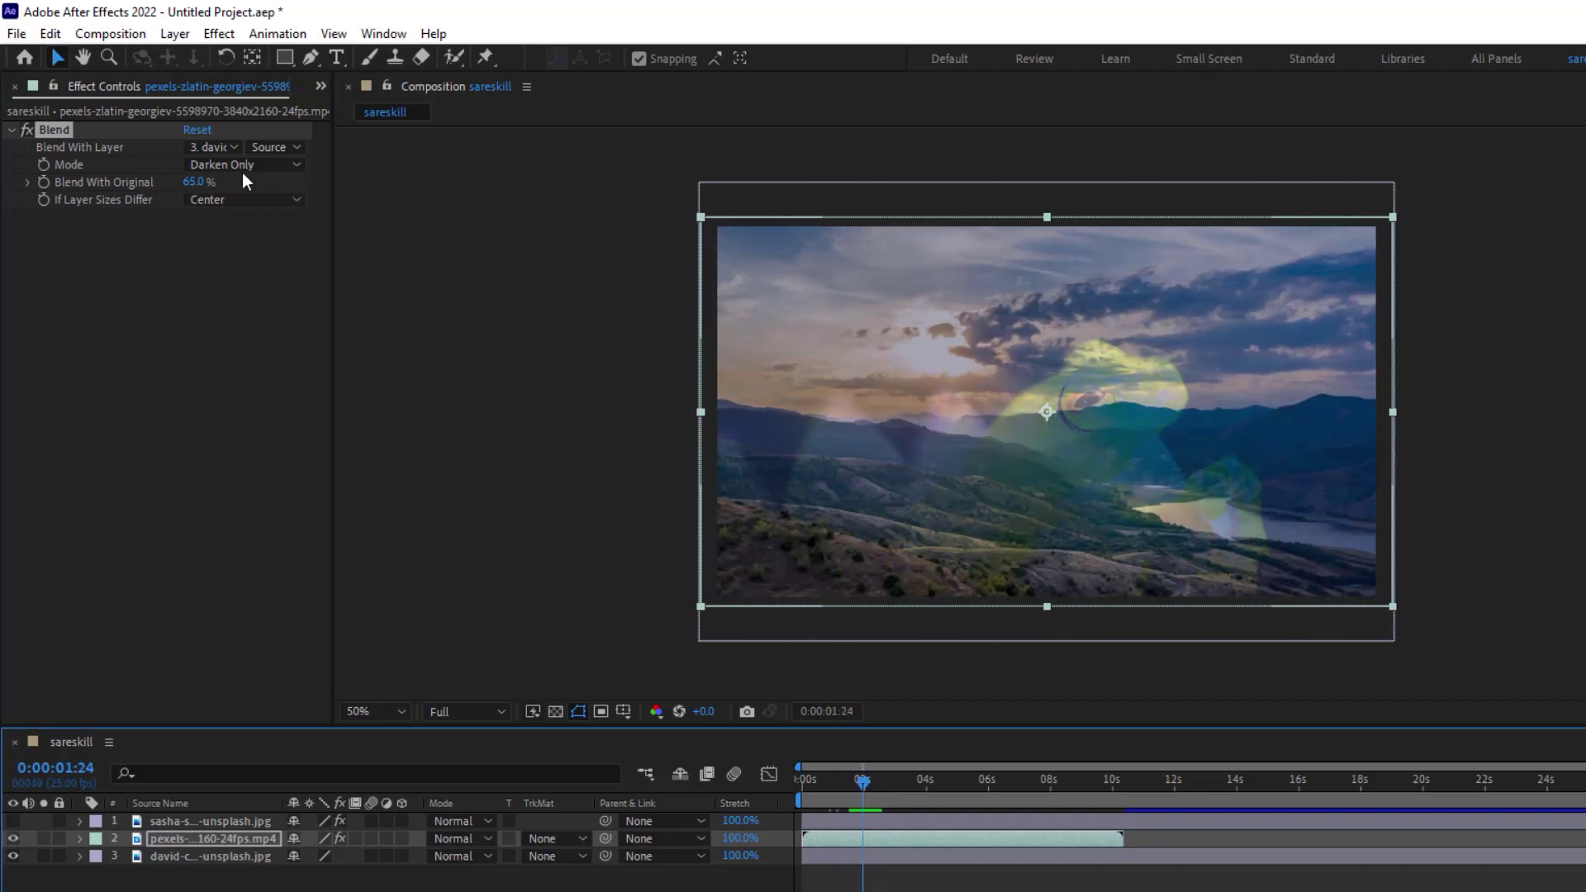
pyautogui.click(241, 165)
pyautogui.click(245, 277)
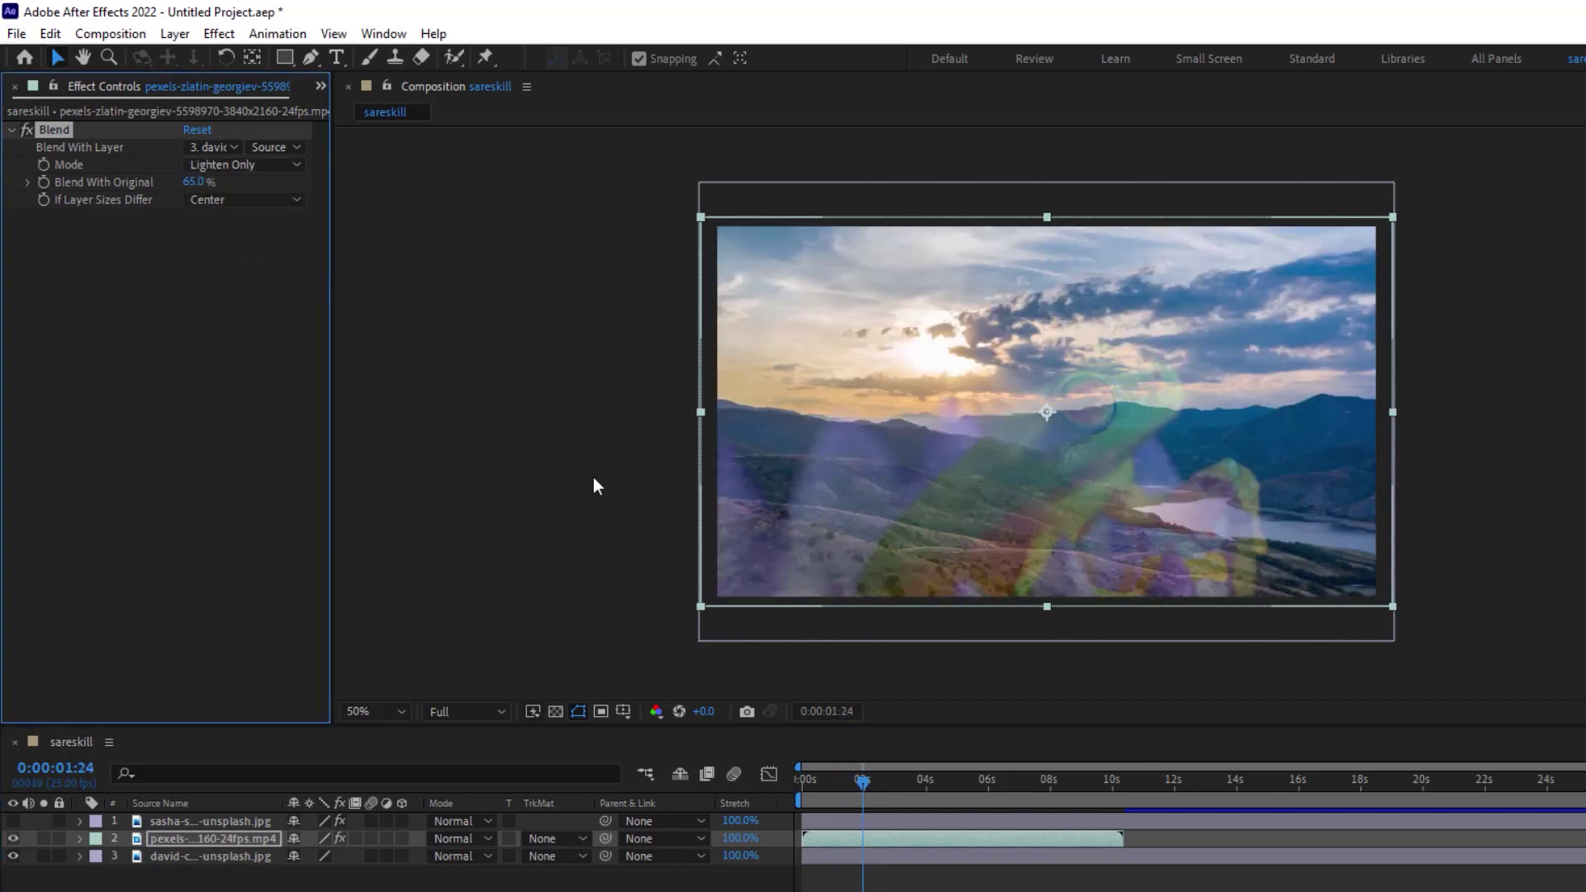
pyautogui.moveTo(864, 789); pyautogui.dragTo(909, 794)
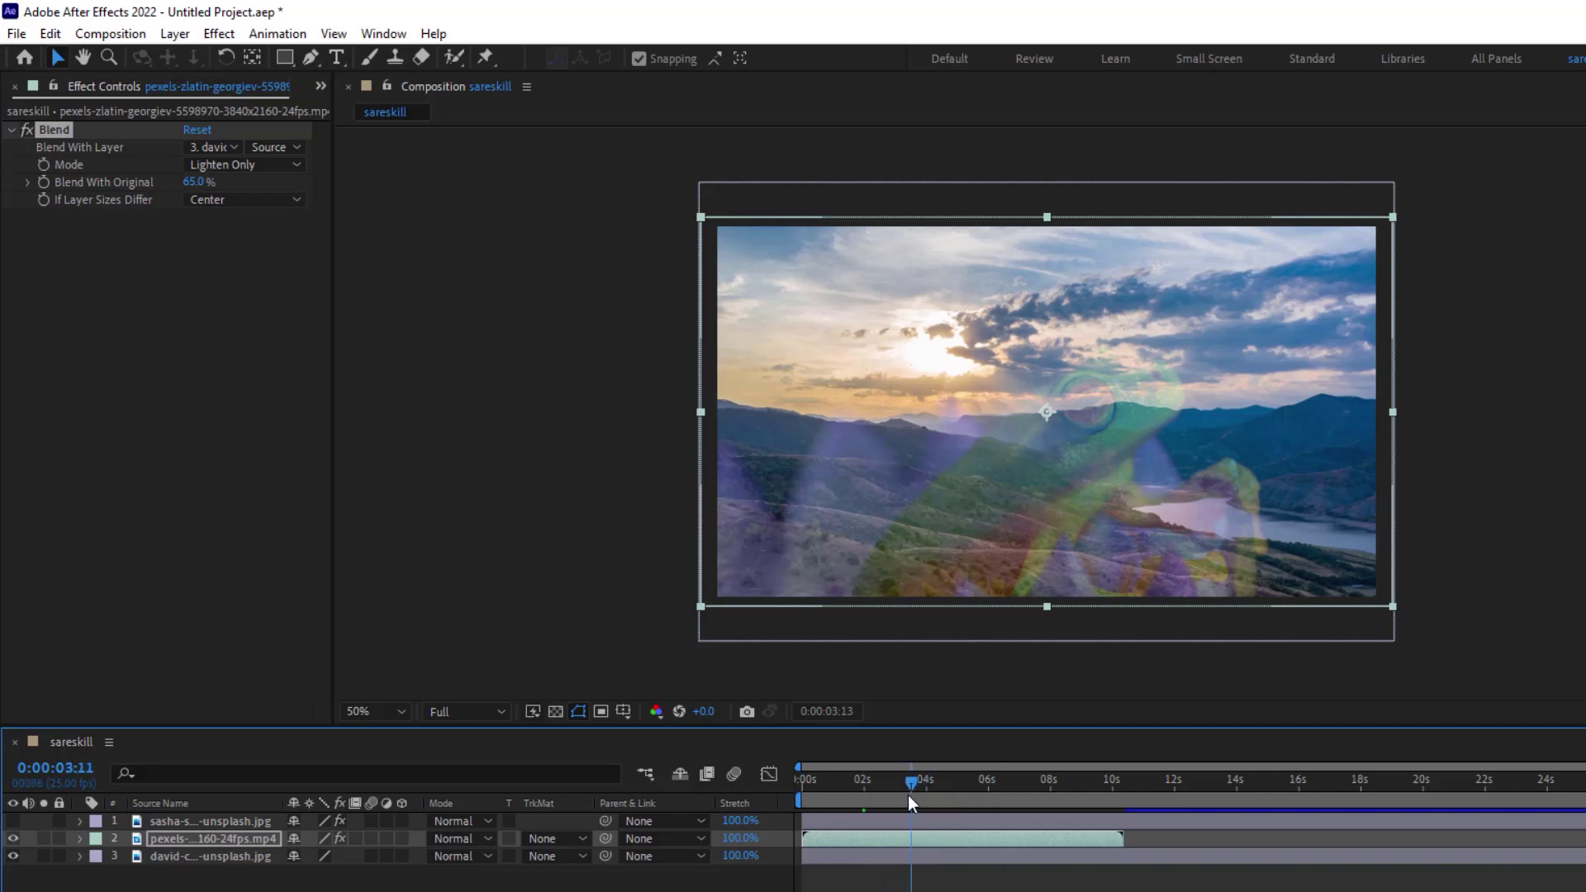
# Step: Delete the Blend effect from the mountain video and reselect the sunflower photo layer
pyautogui.click(56, 130)
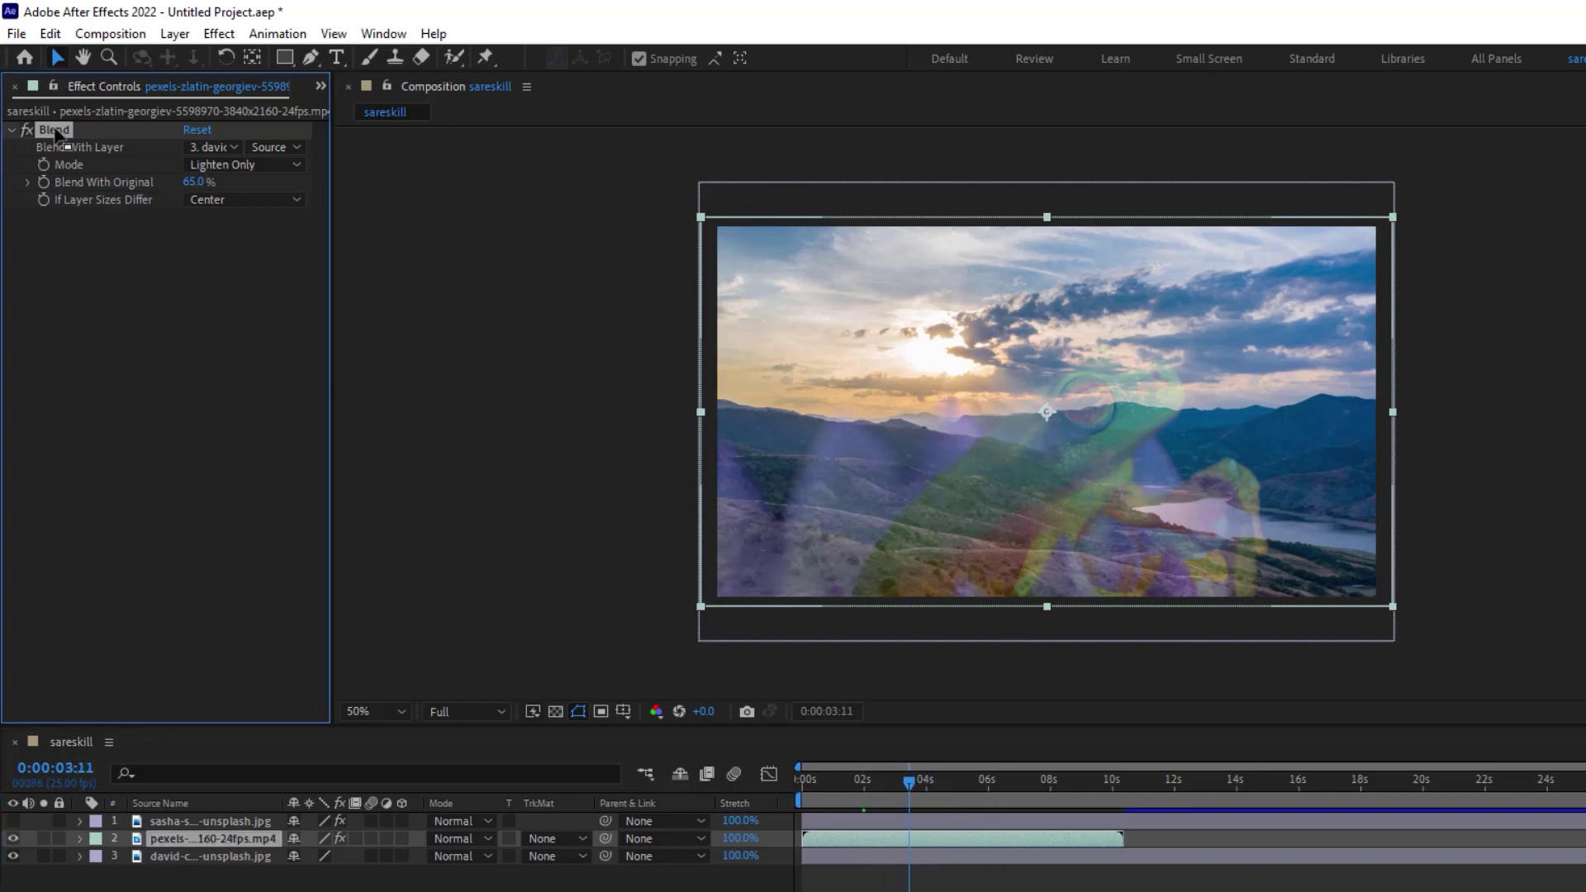
pyautogui.press('Delete')
pyautogui.click(157, 822)
# Step: Unhide the sunflower photo, restore Blend With Original to 100%, and apply Calculations to it
pyautogui.click(13, 821)
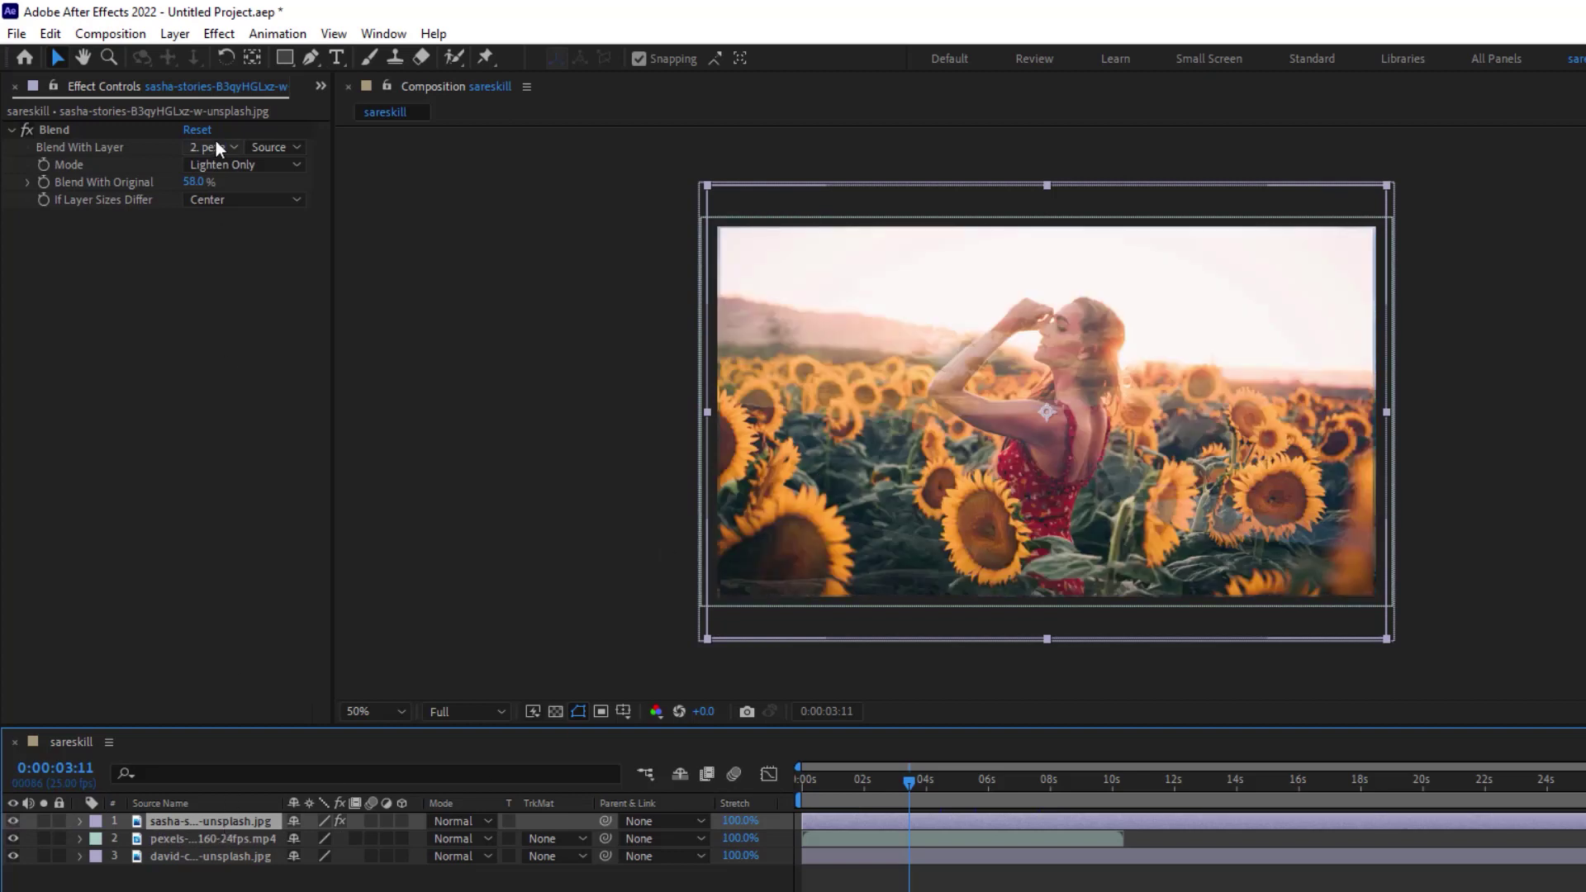
pyautogui.moveTo(192, 183); pyautogui.dragTo(662, 189)
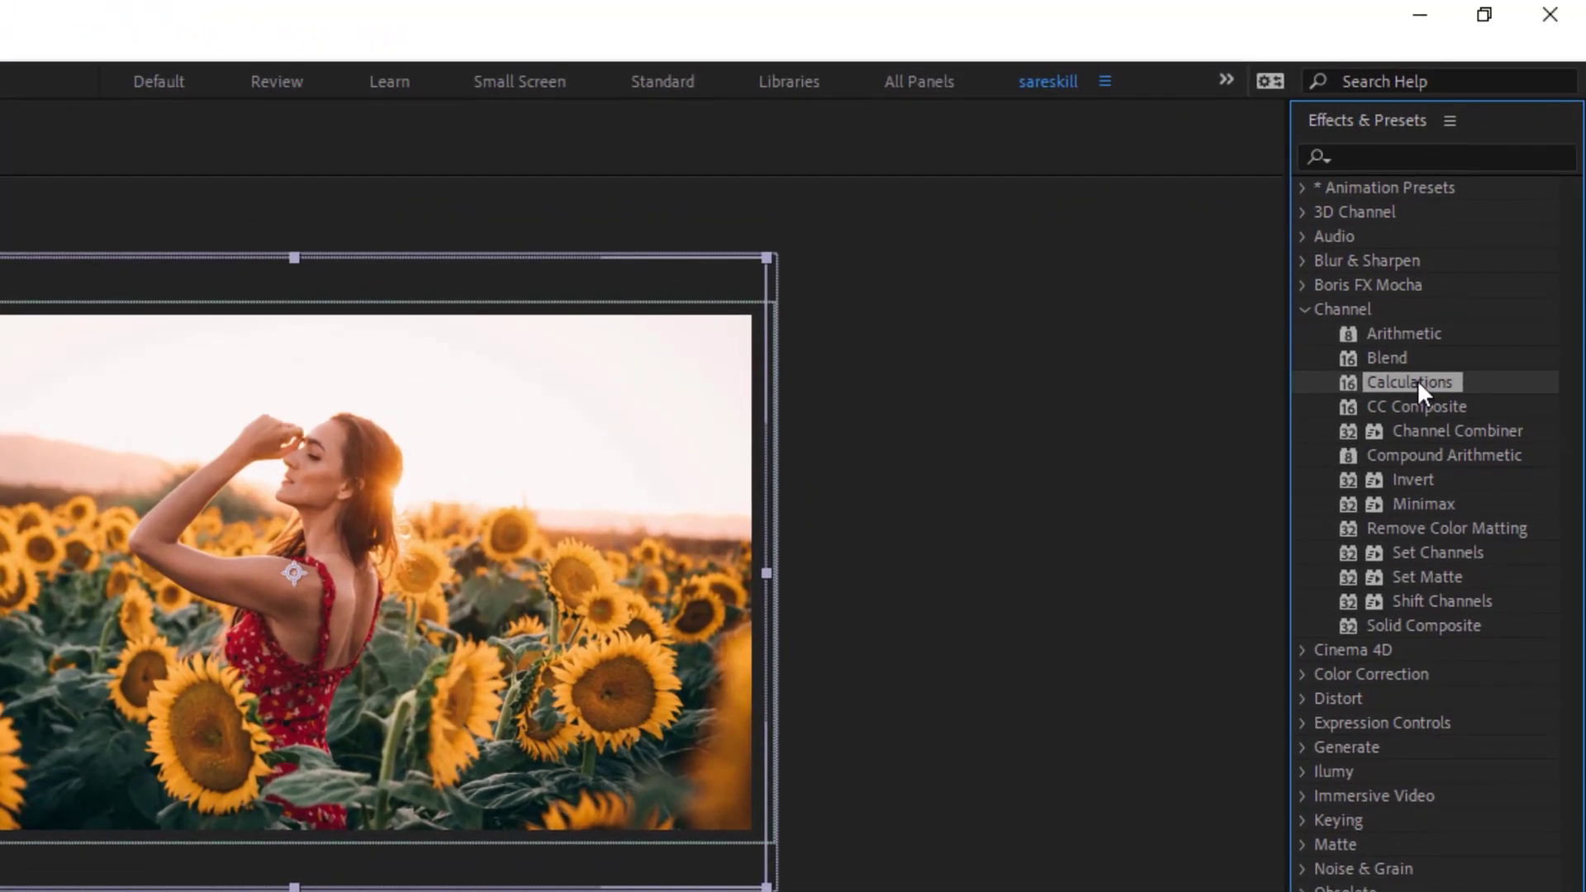
pyautogui.doubleClick(1438, 381)
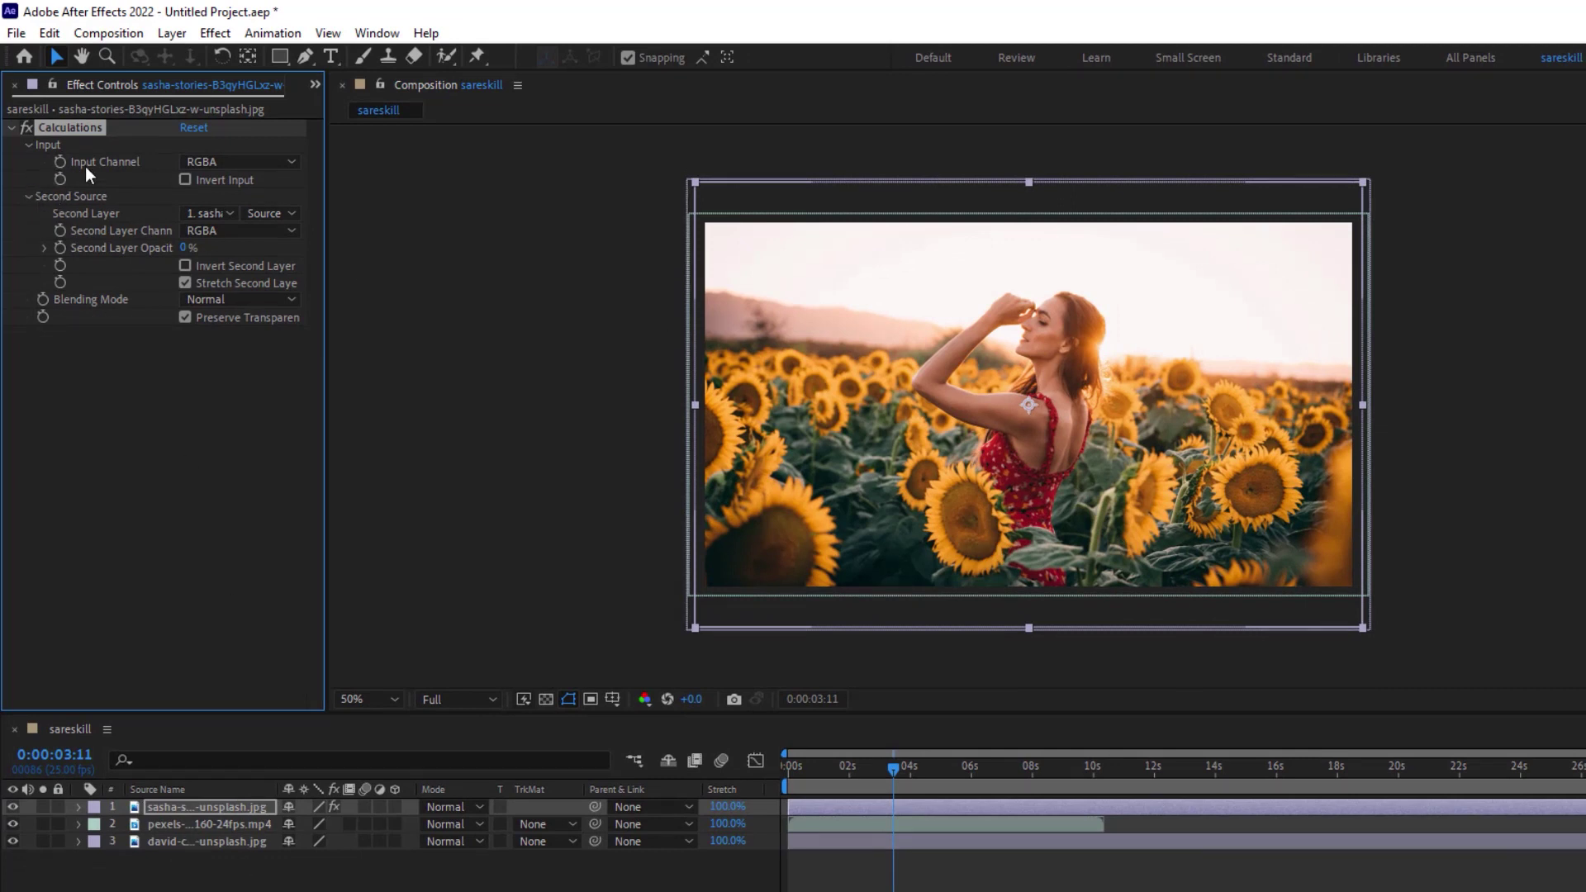
pyautogui.click(239, 162)
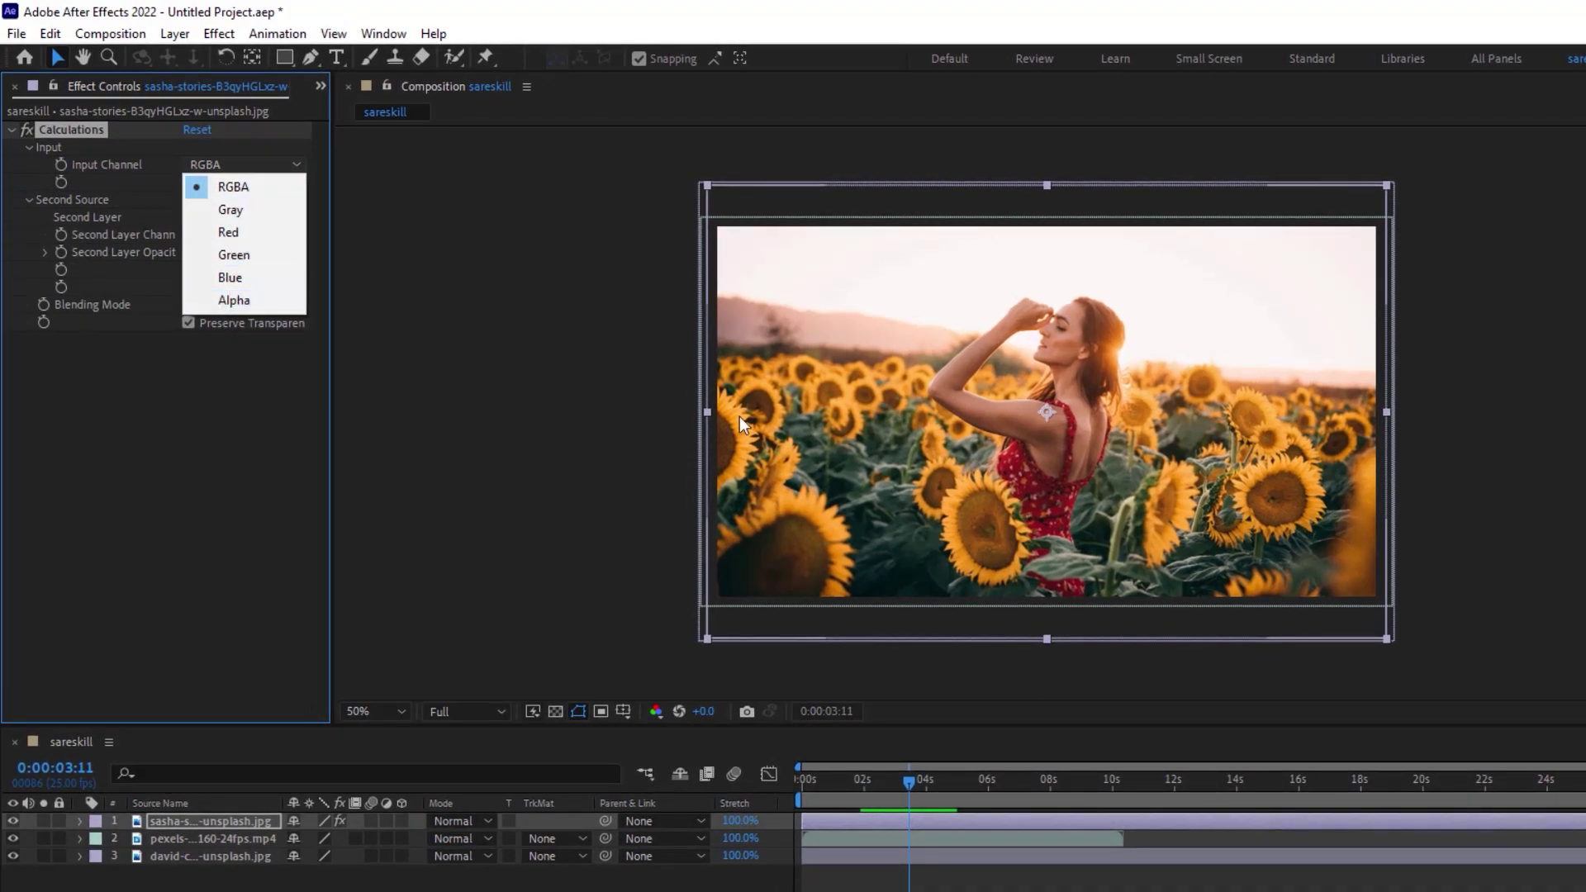
pyautogui.click(250, 187)
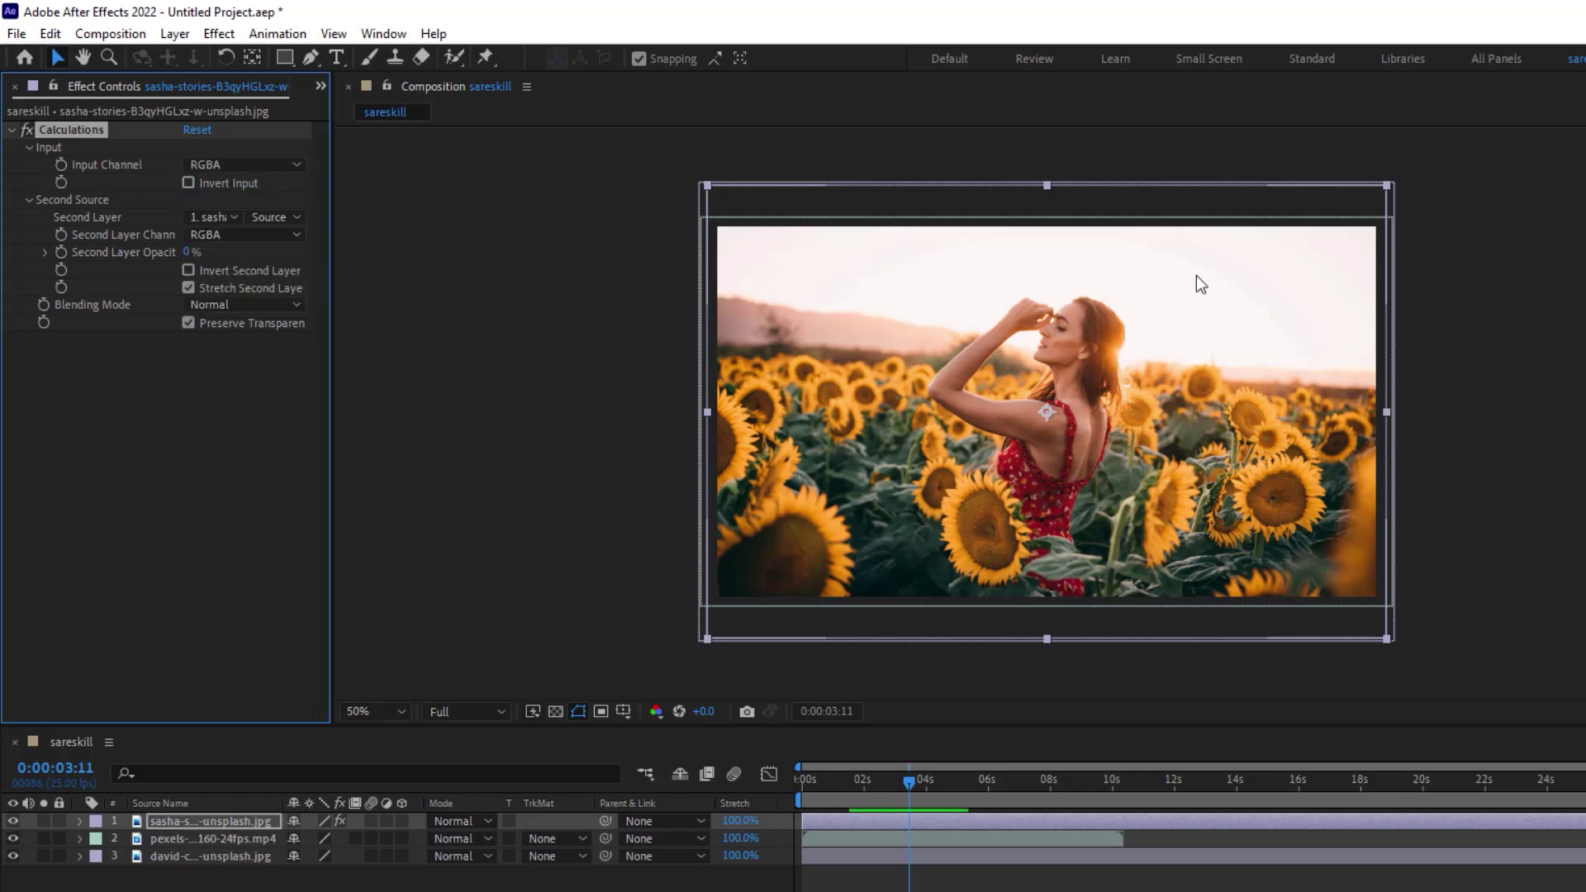
pyautogui.click(223, 210)
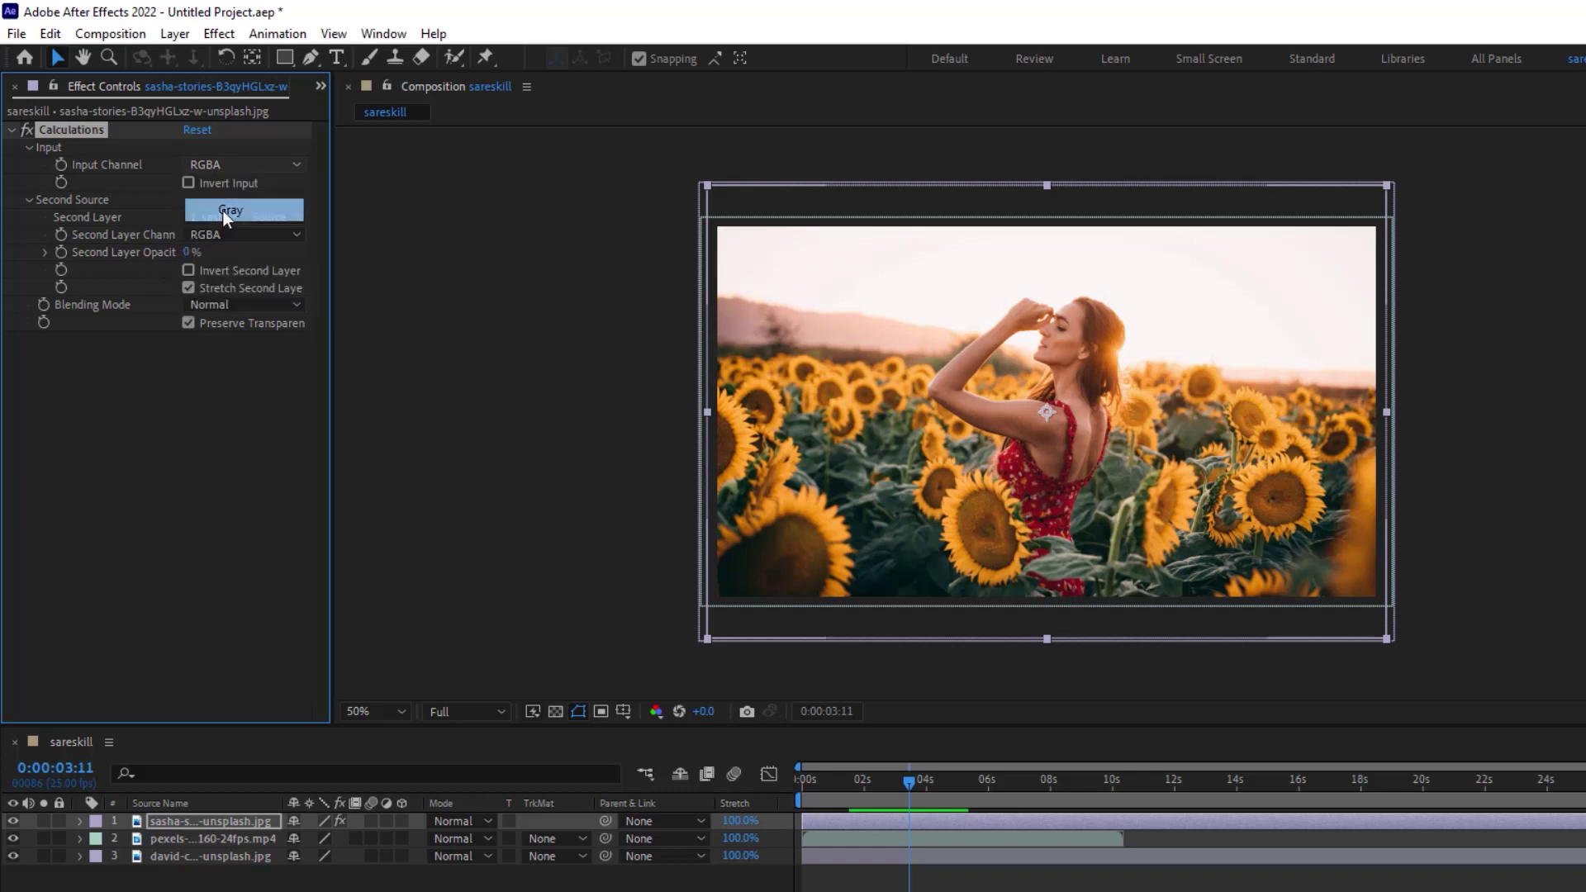
pyautogui.click(266, 165)
pyautogui.click(241, 231)
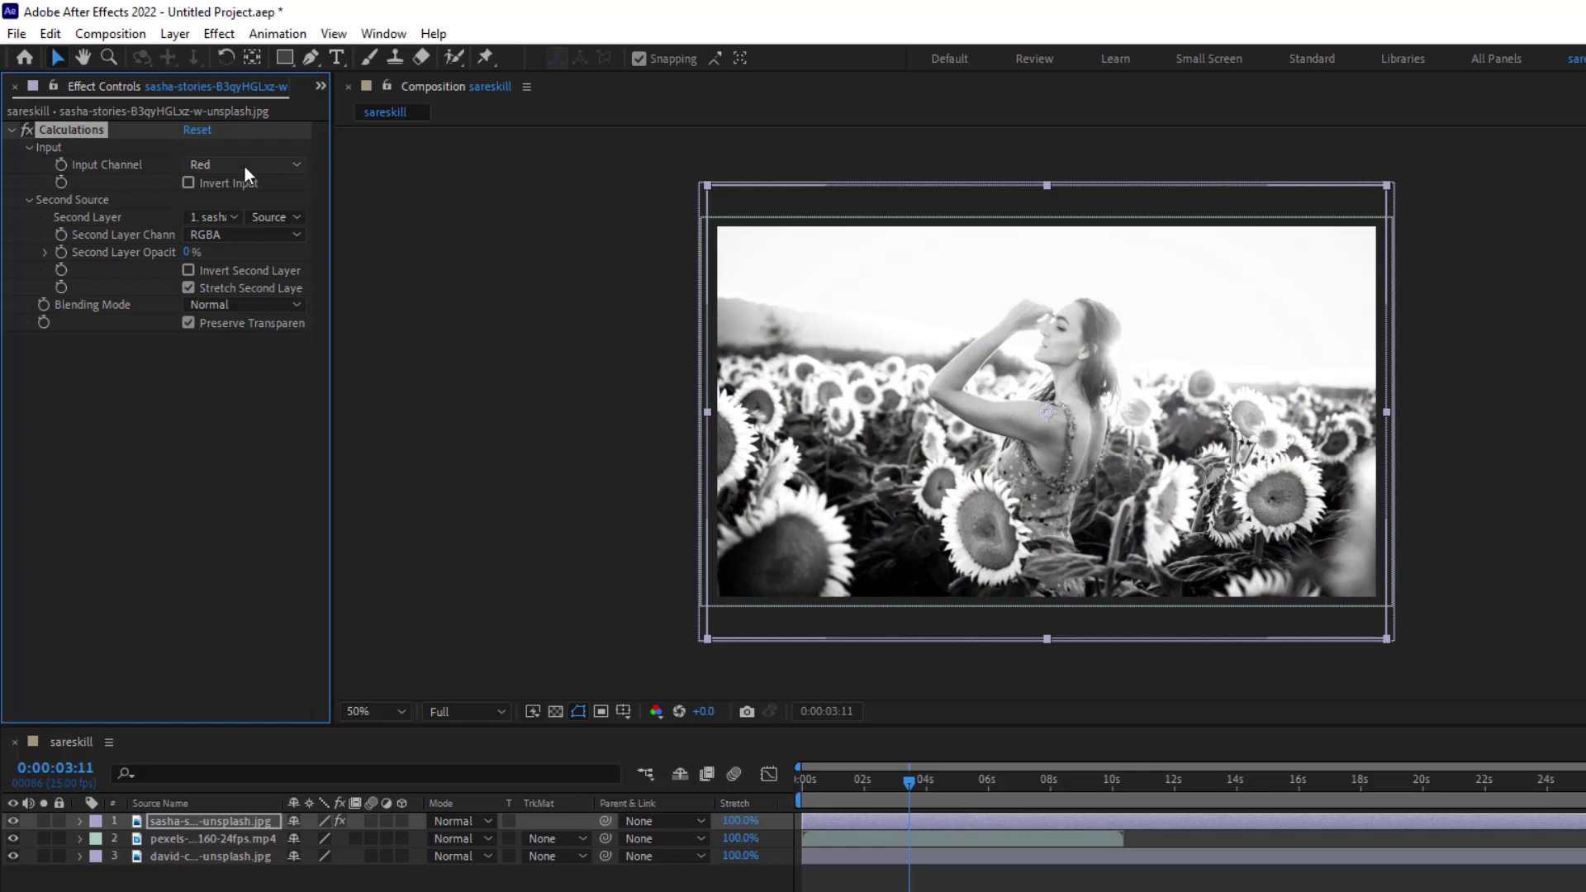
pyautogui.click(244, 166)
pyautogui.click(241, 255)
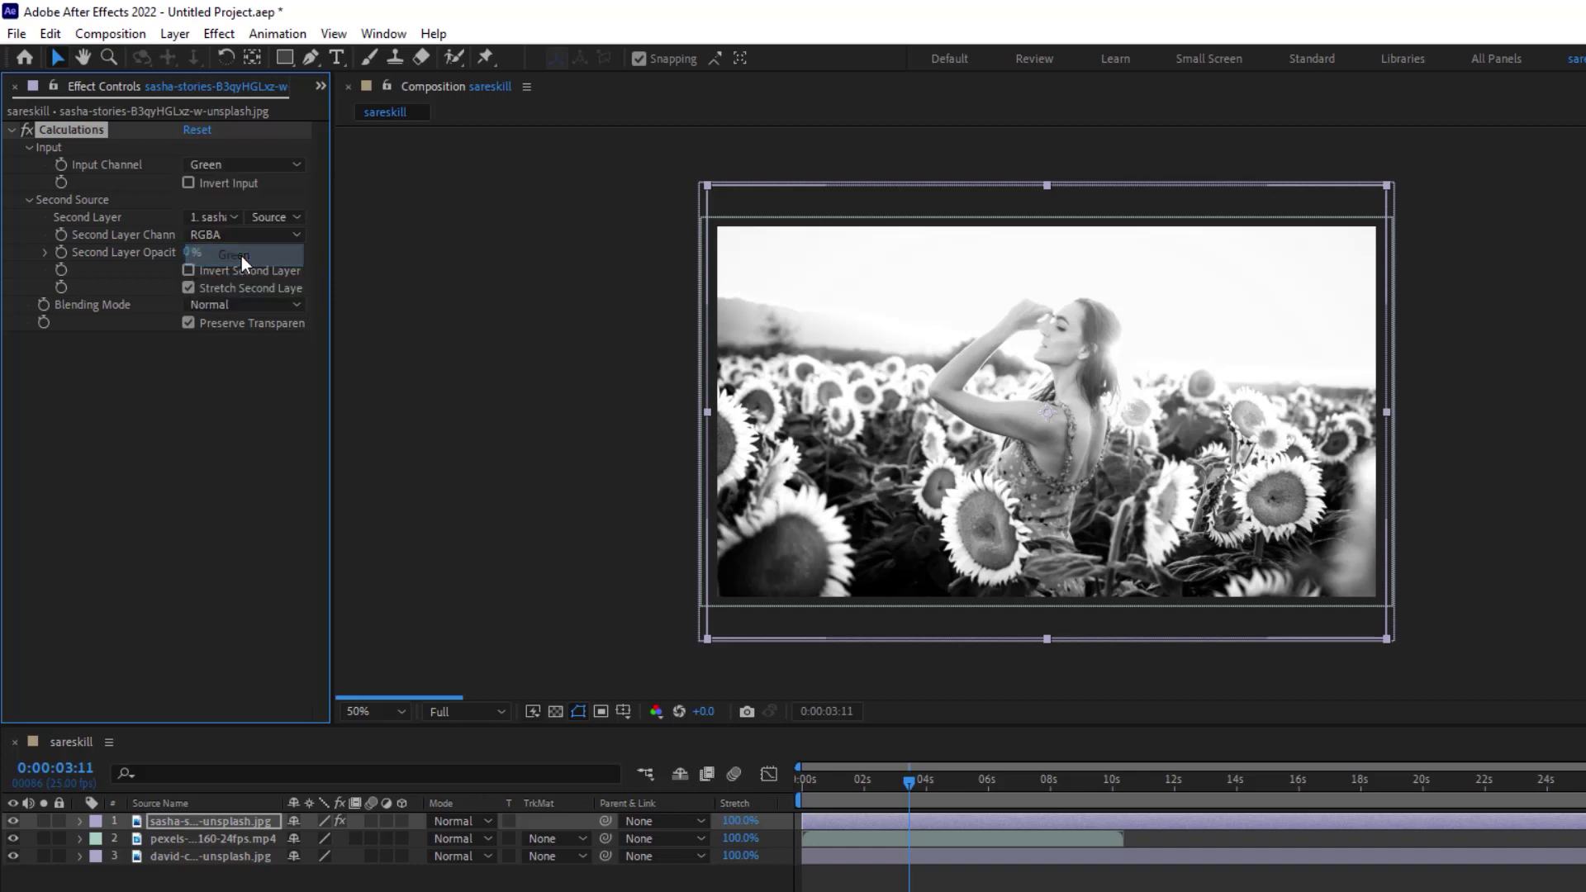
pyautogui.click(244, 166)
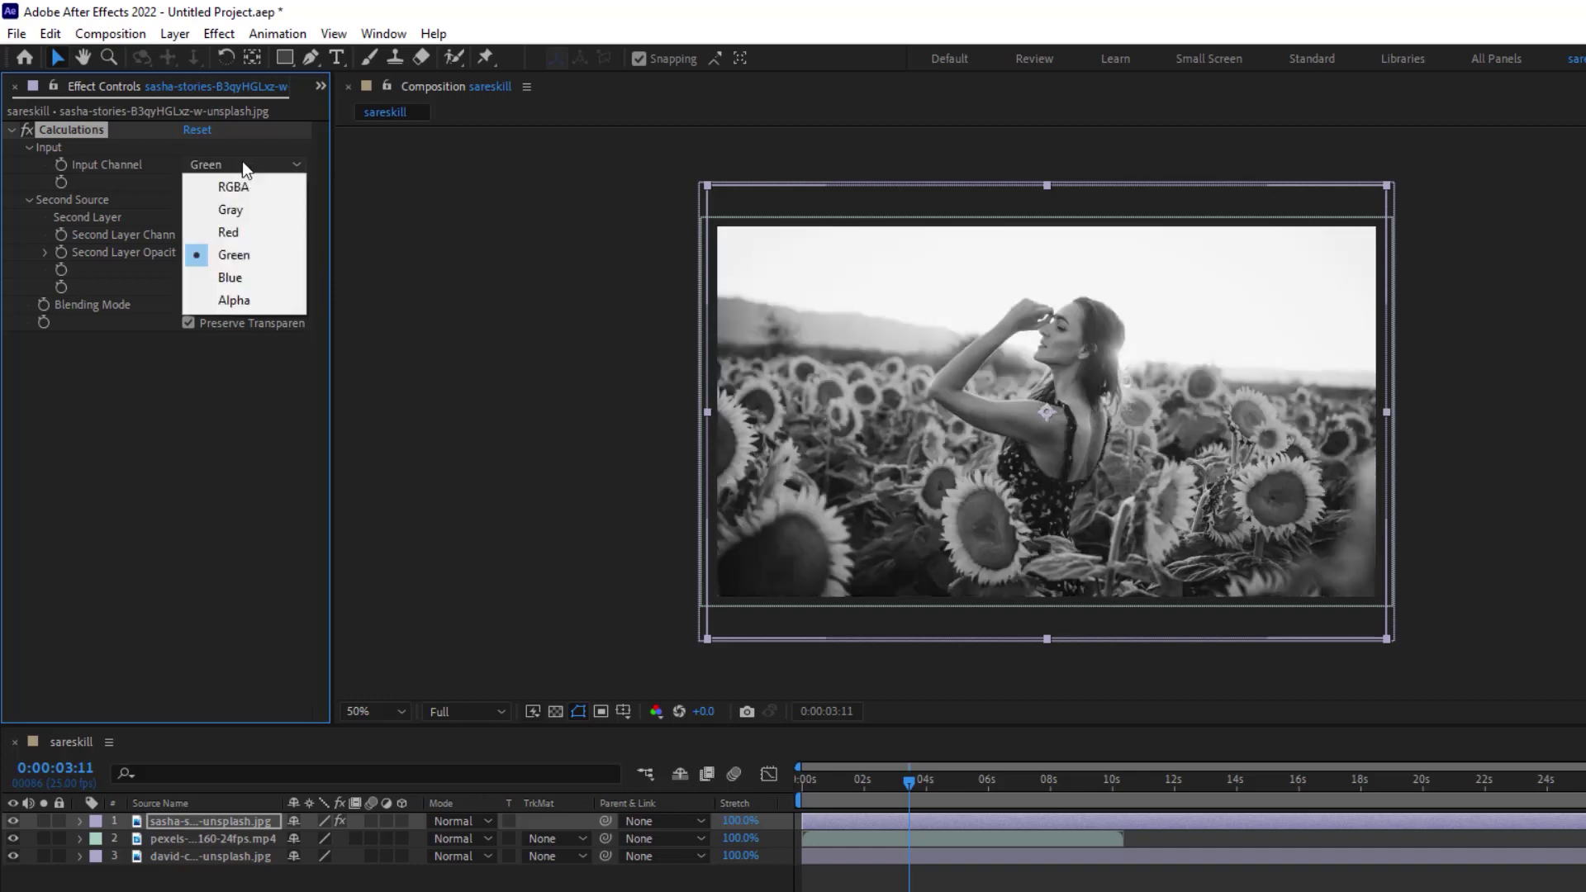
pyautogui.click(236, 279)
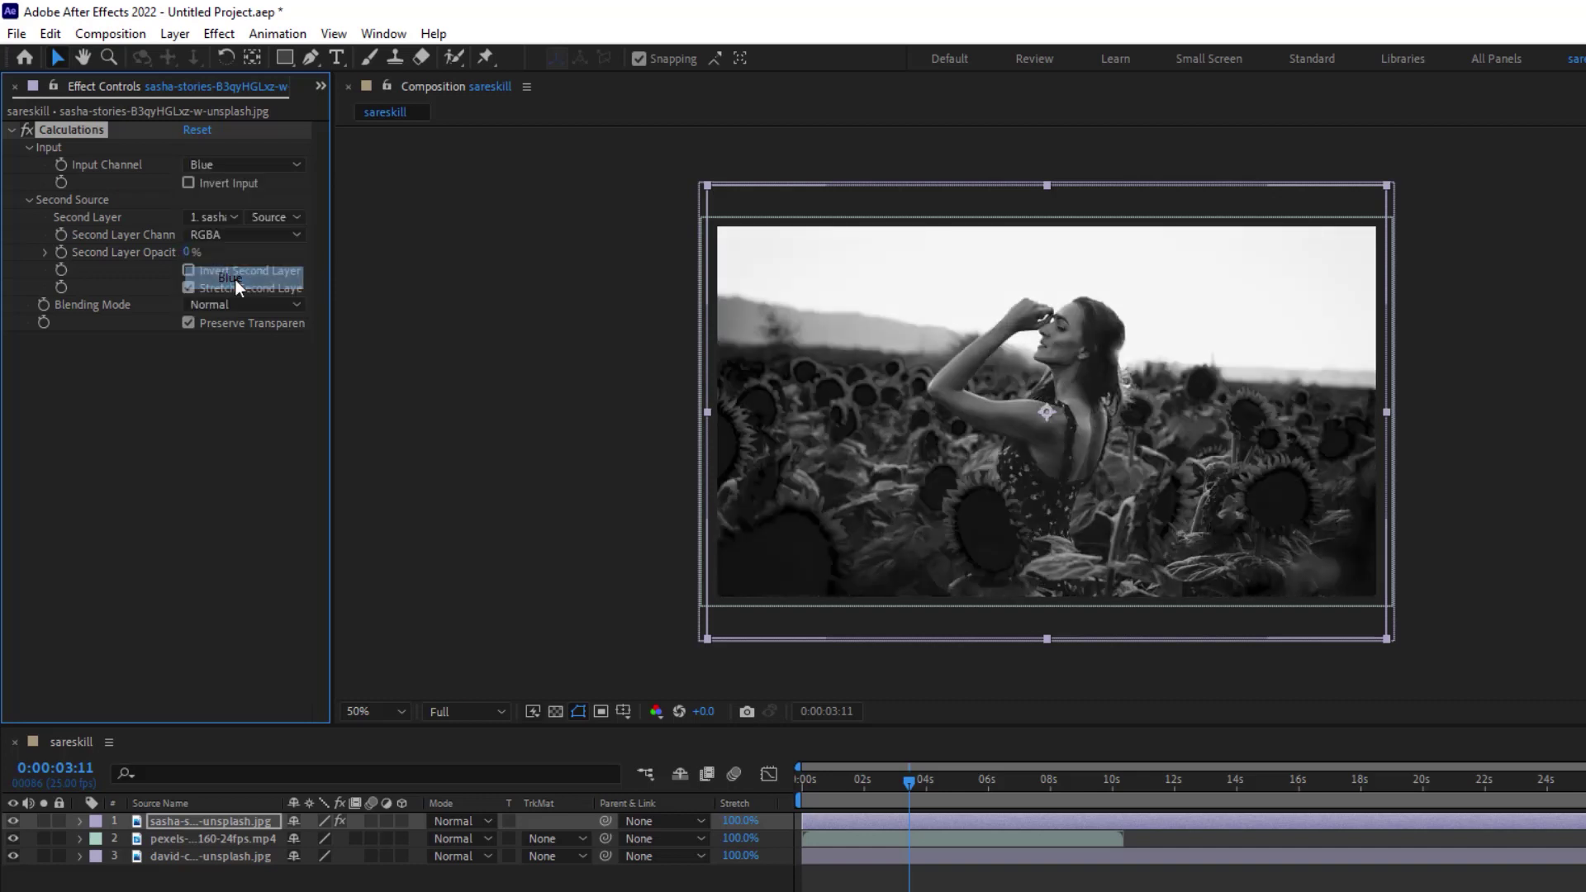
pyautogui.click(241, 171)
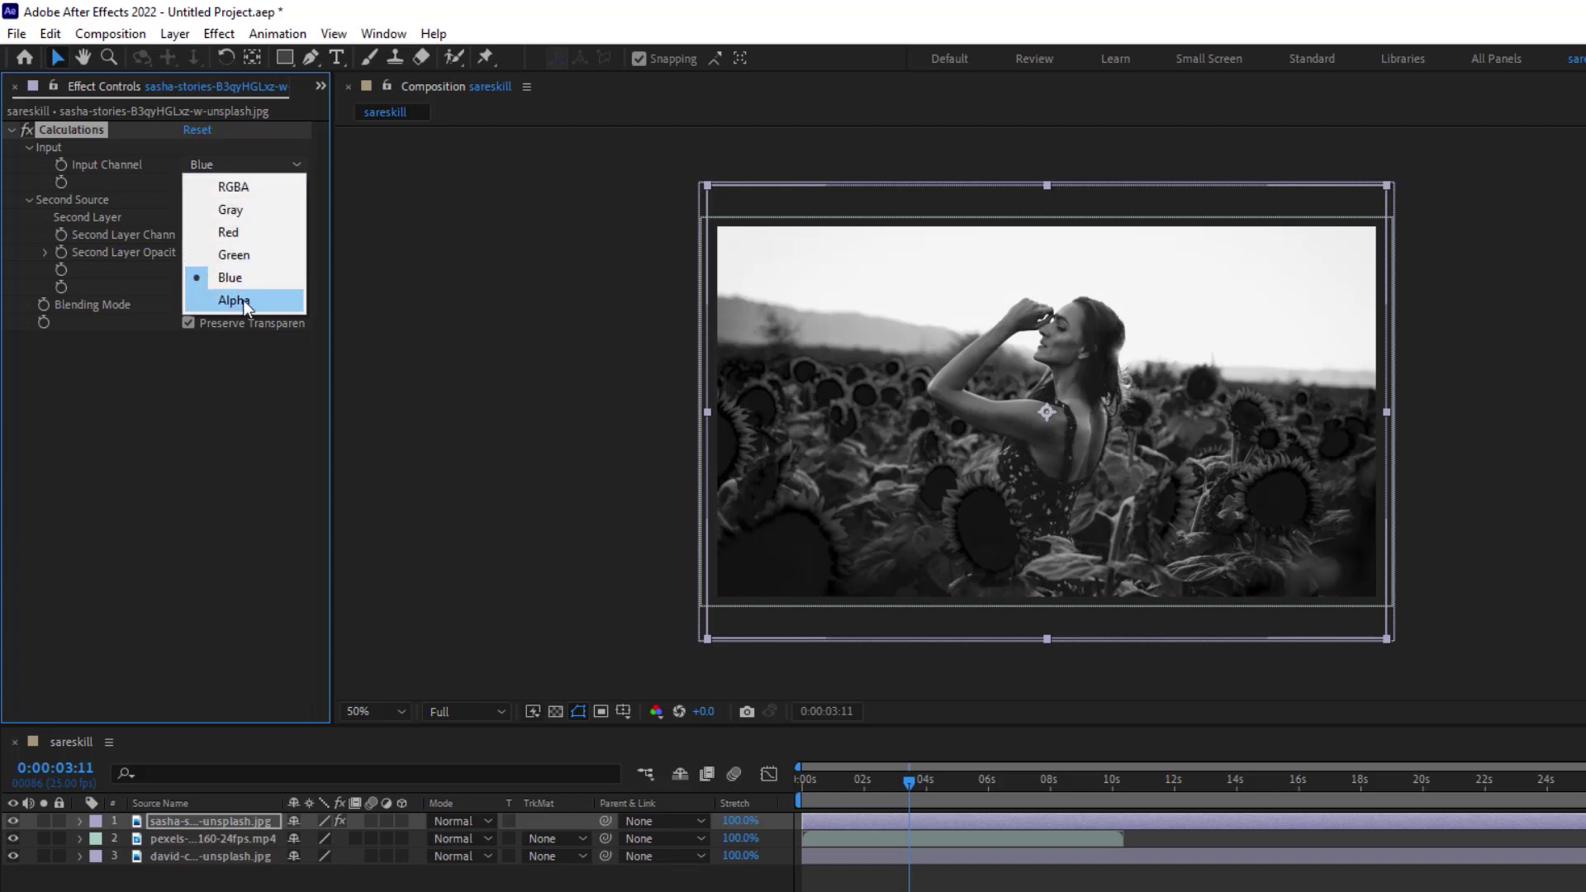
pyautogui.click(242, 300)
pyautogui.click(230, 165)
pyautogui.click(241, 185)
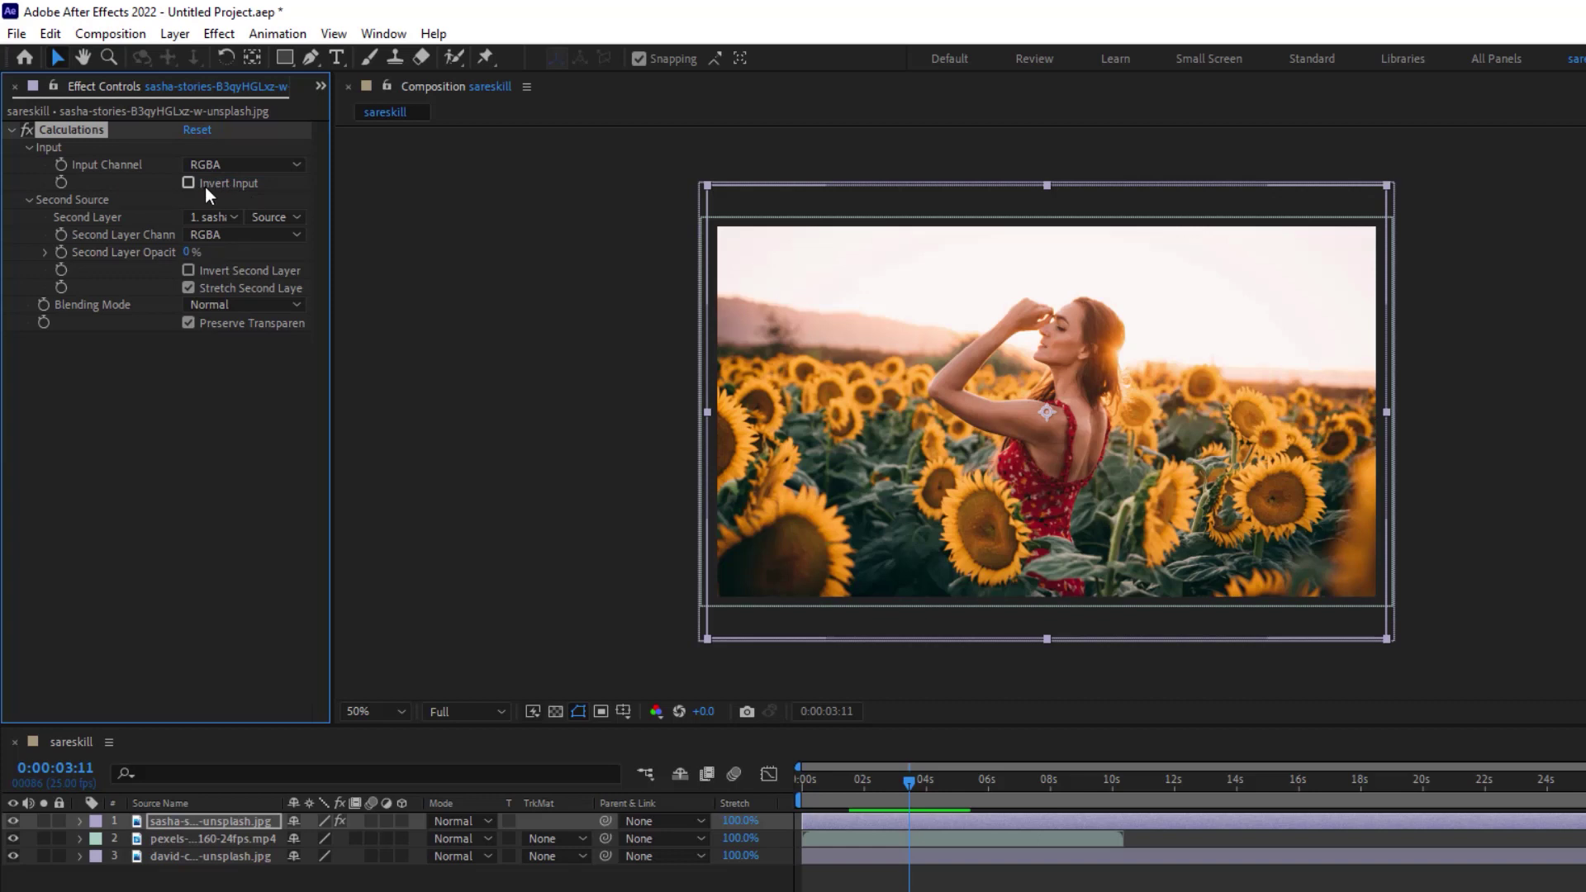
pyautogui.click(208, 190)
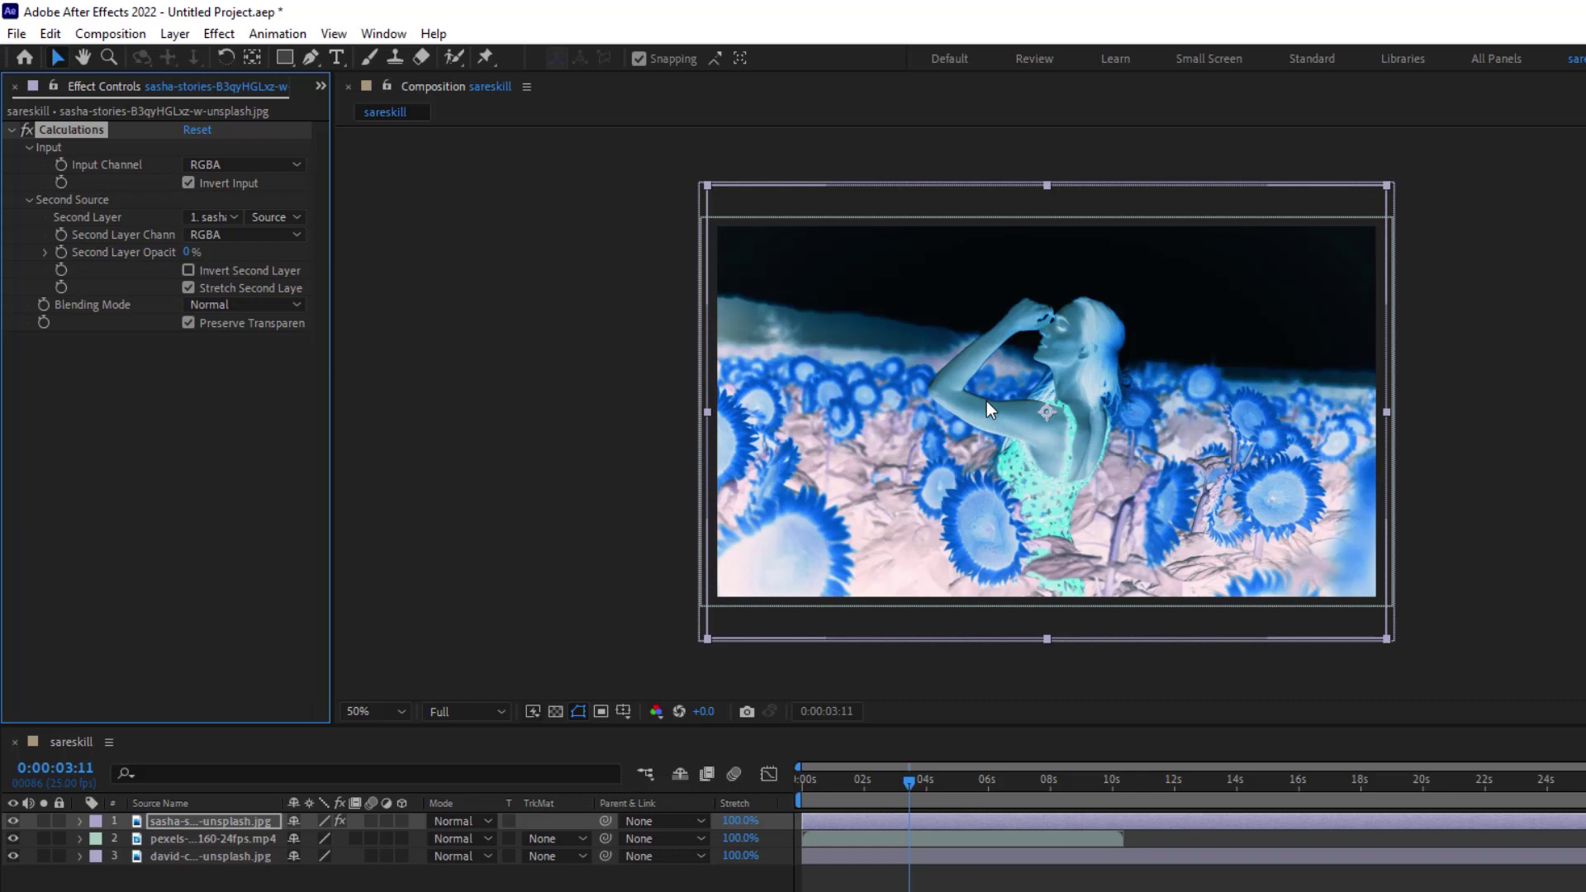
pyautogui.click(188, 183)
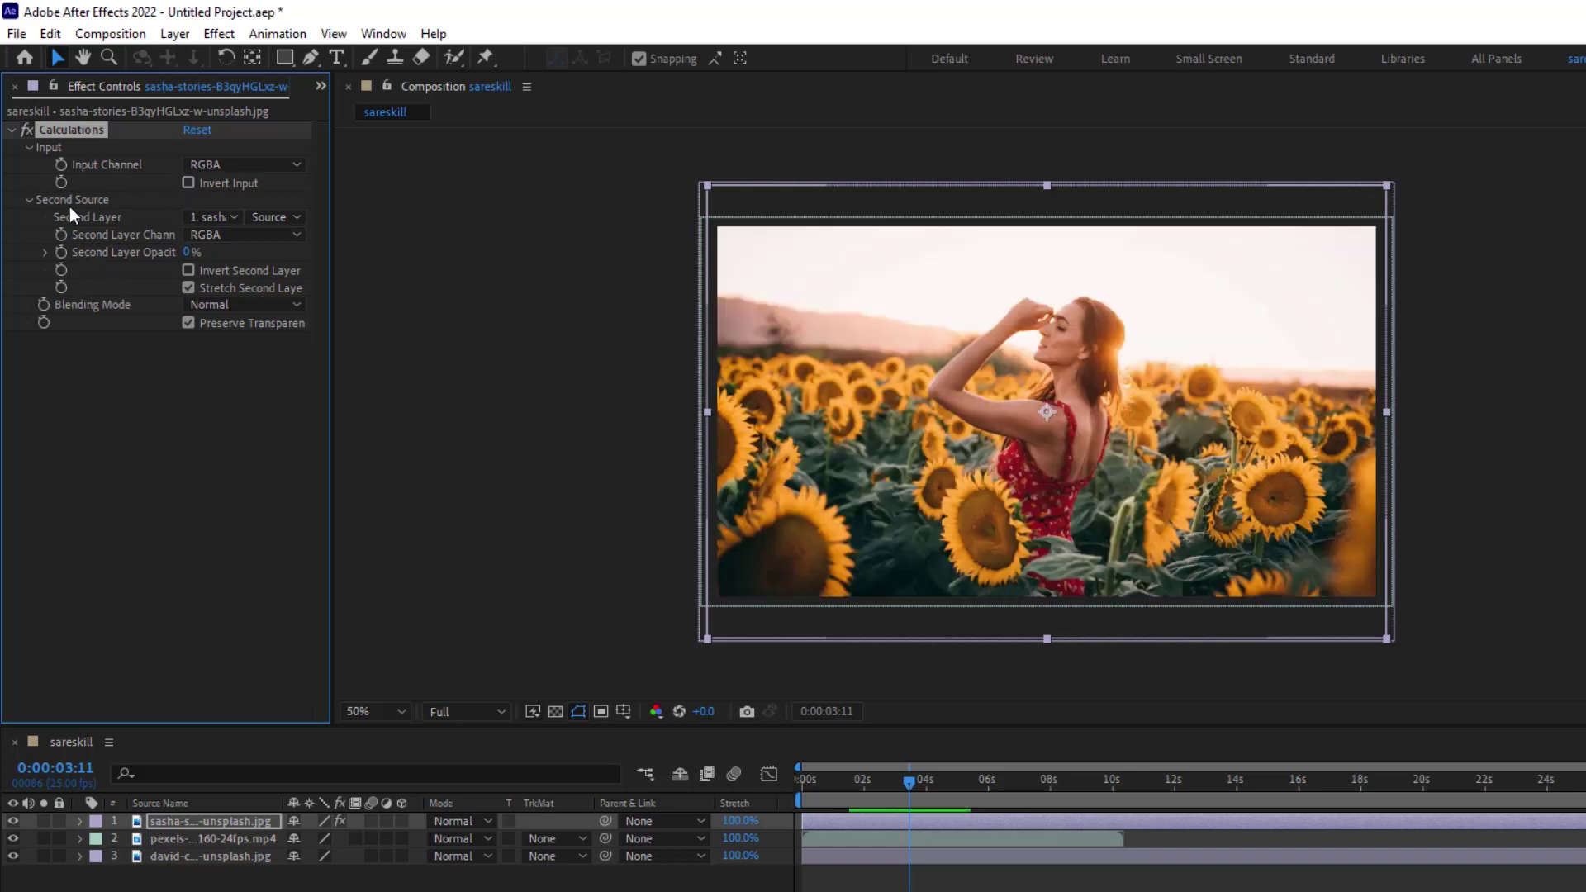
# Step: Set the Calculations Second Layer to layer 2, the pexels mountain video
pyautogui.click(214, 216)
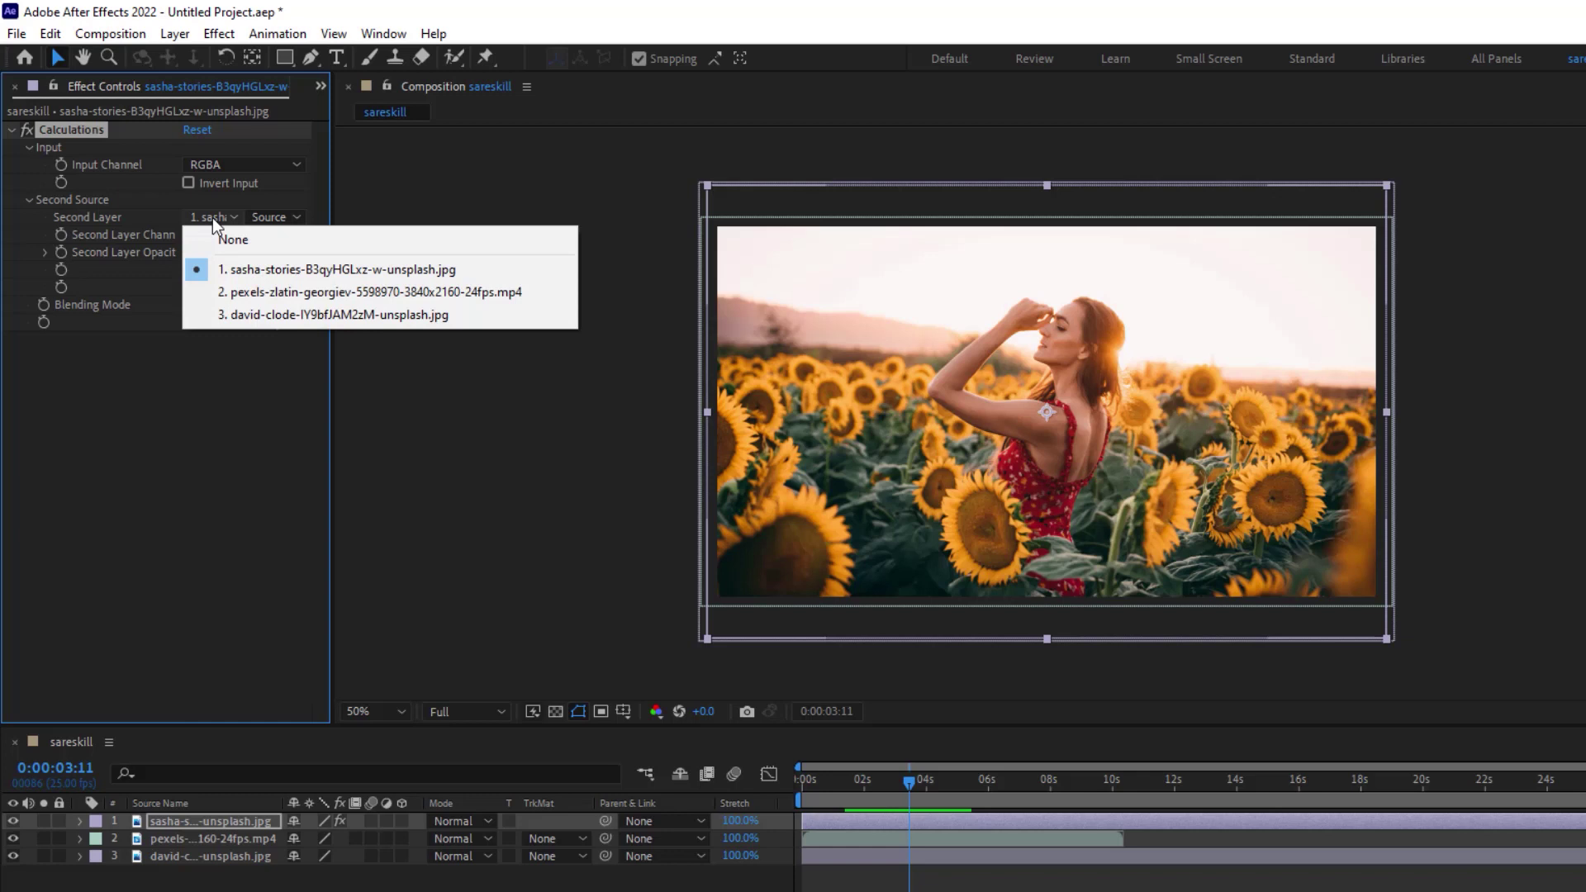
pyautogui.click(262, 292)
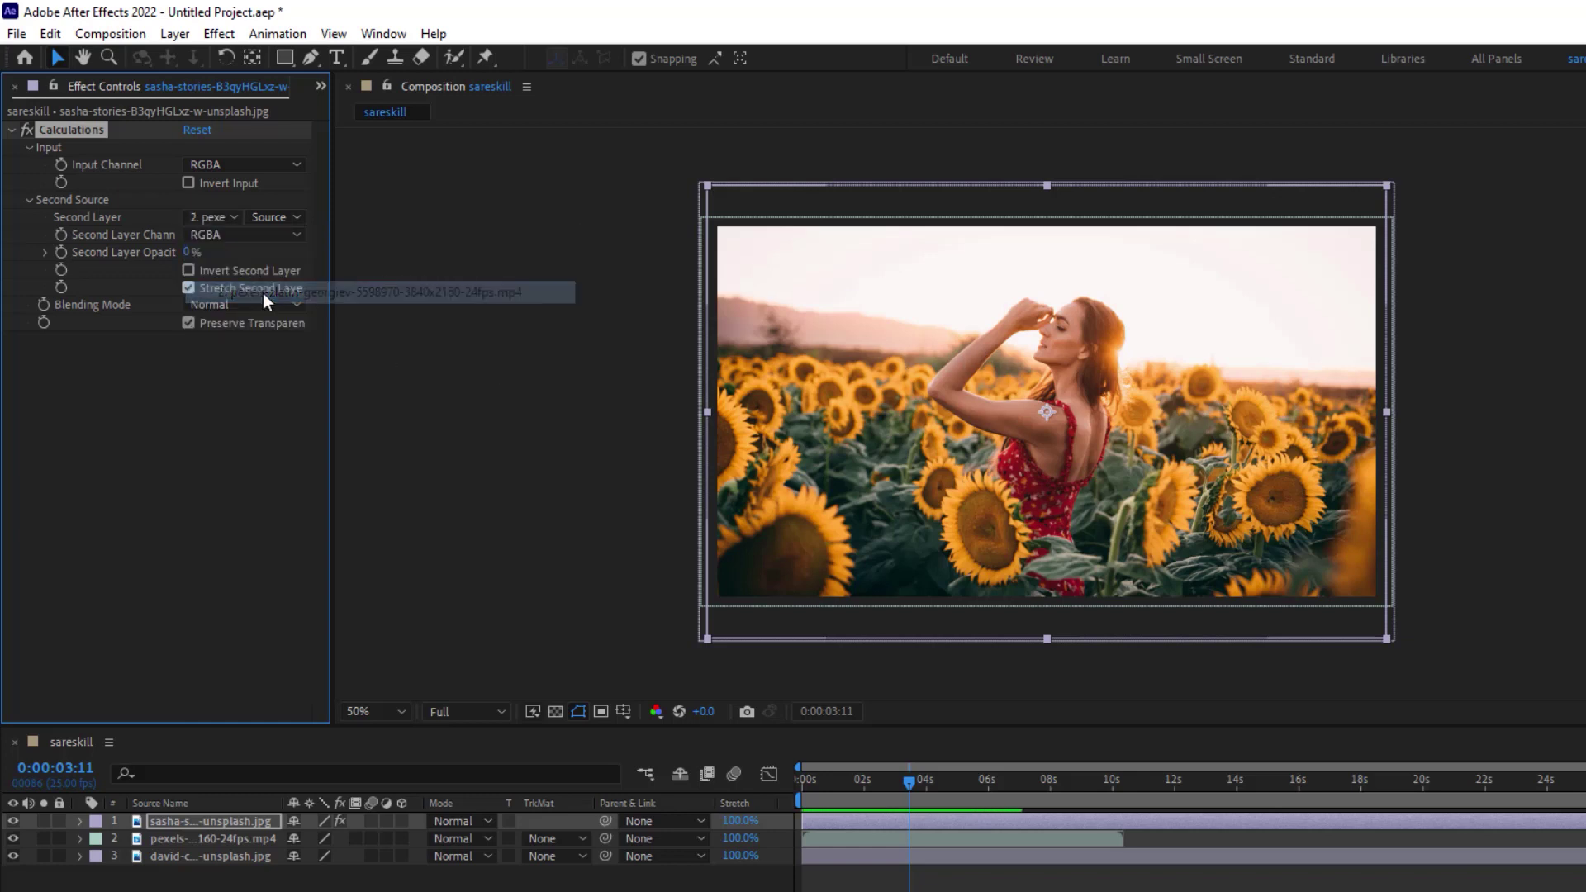
# Step: Use only the second layer's Red channel and raise Second Layer Opacity to about 48%
pyautogui.click(245, 235)
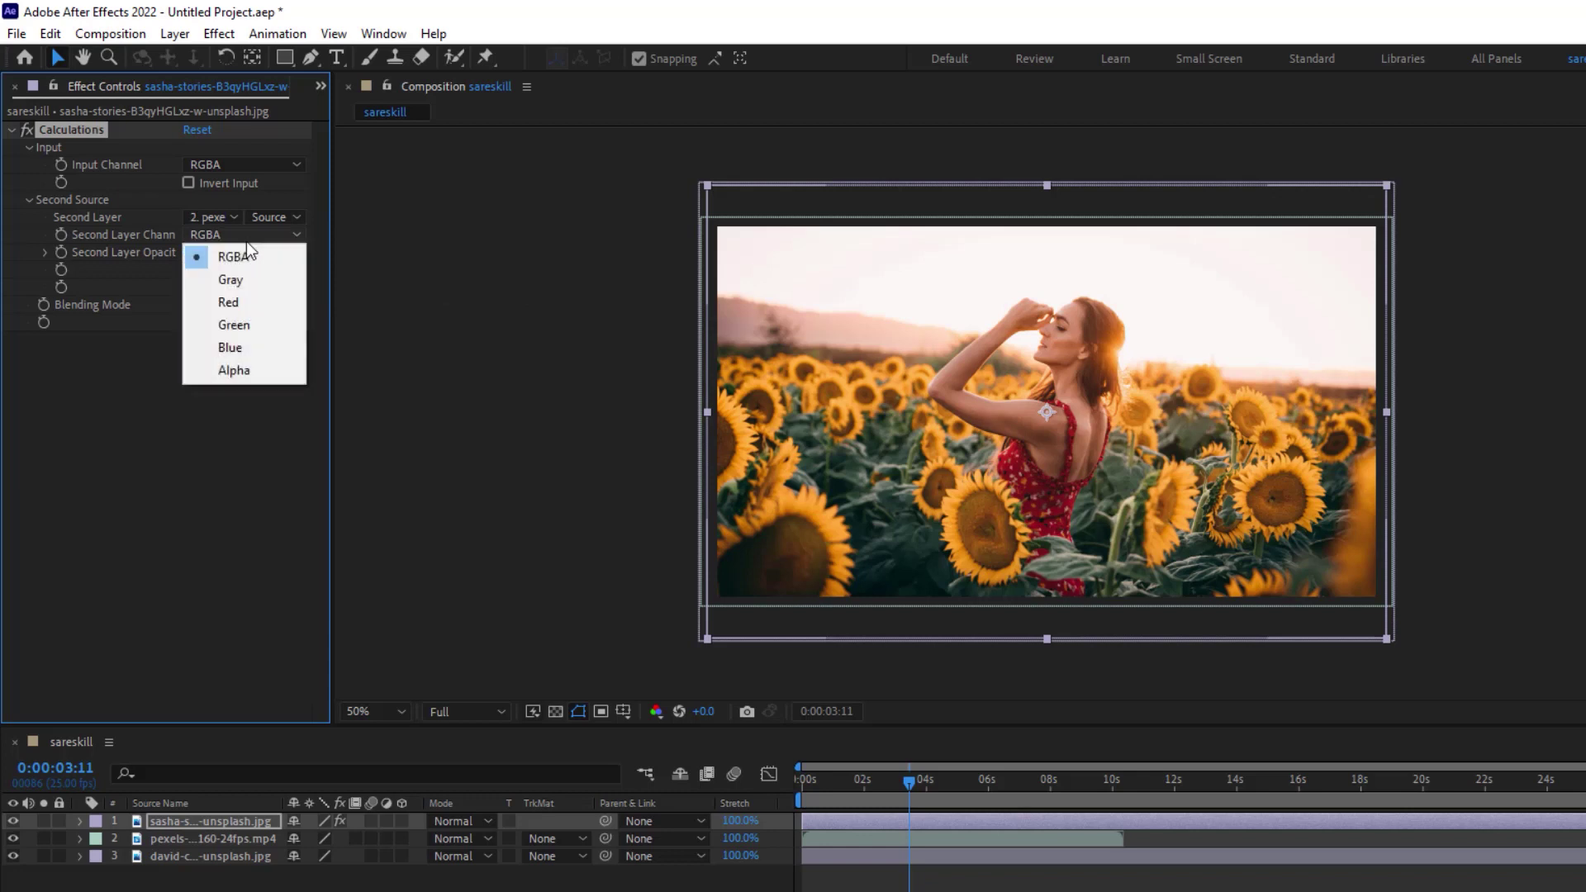
pyautogui.click(231, 299)
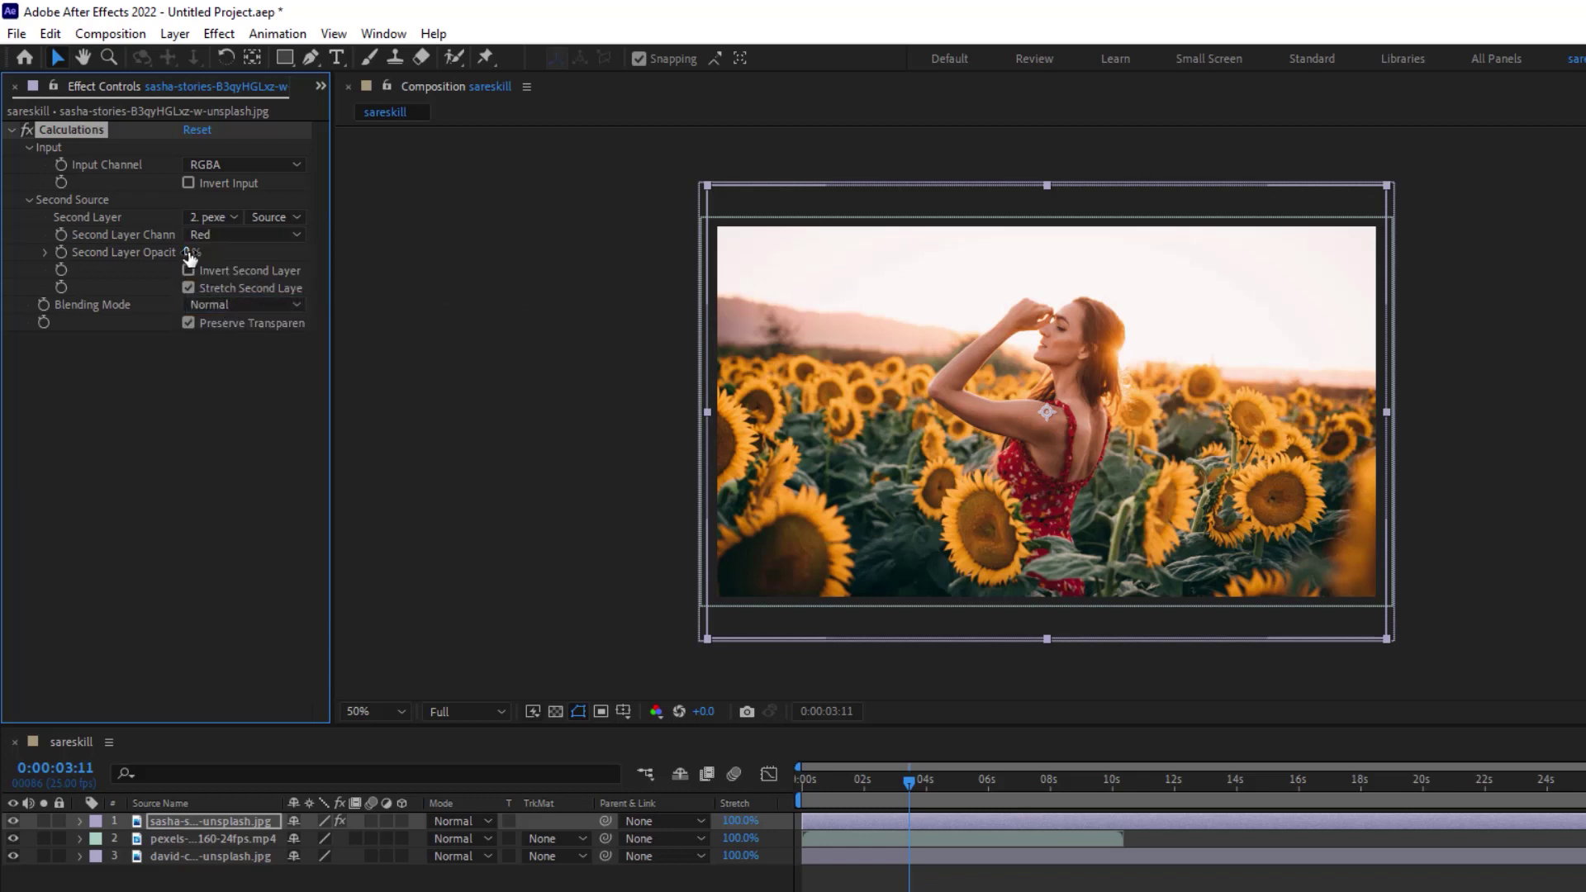
pyautogui.moveTo(187, 252); pyautogui.dragTo(213, 252)
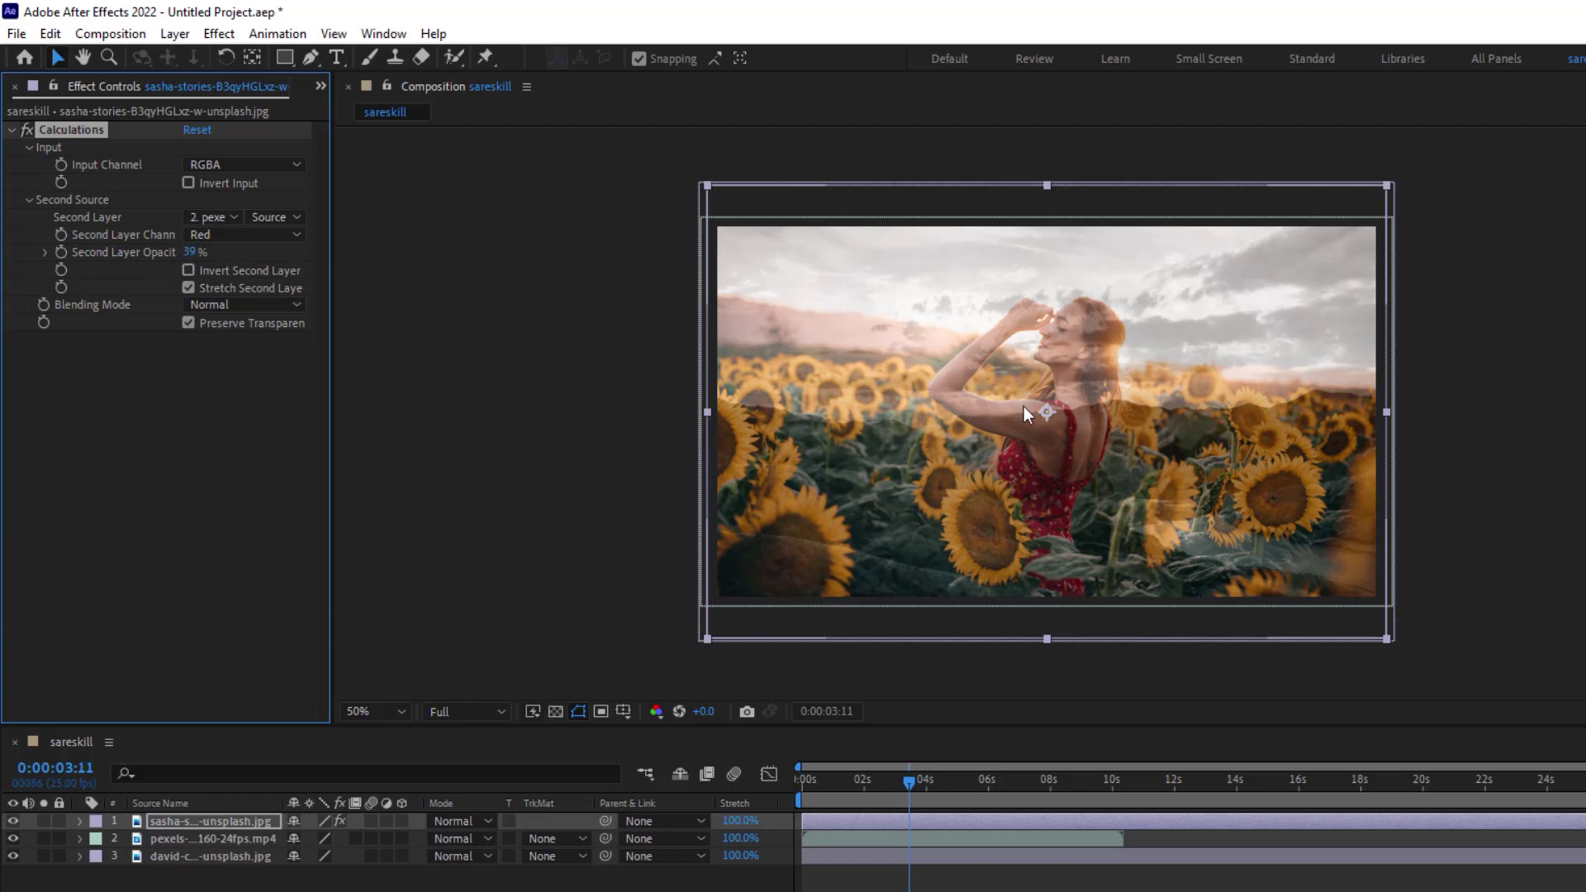
pyautogui.moveTo(186, 252); pyautogui.dragTo(193, 251)
# Step: Return to 0:00:00:00 and play a preview of the composition
pyautogui.moveTo(909, 778); pyautogui.dragTo(751, 775)
pyautogui.hotkey('ctrl', 'shift', 'h')
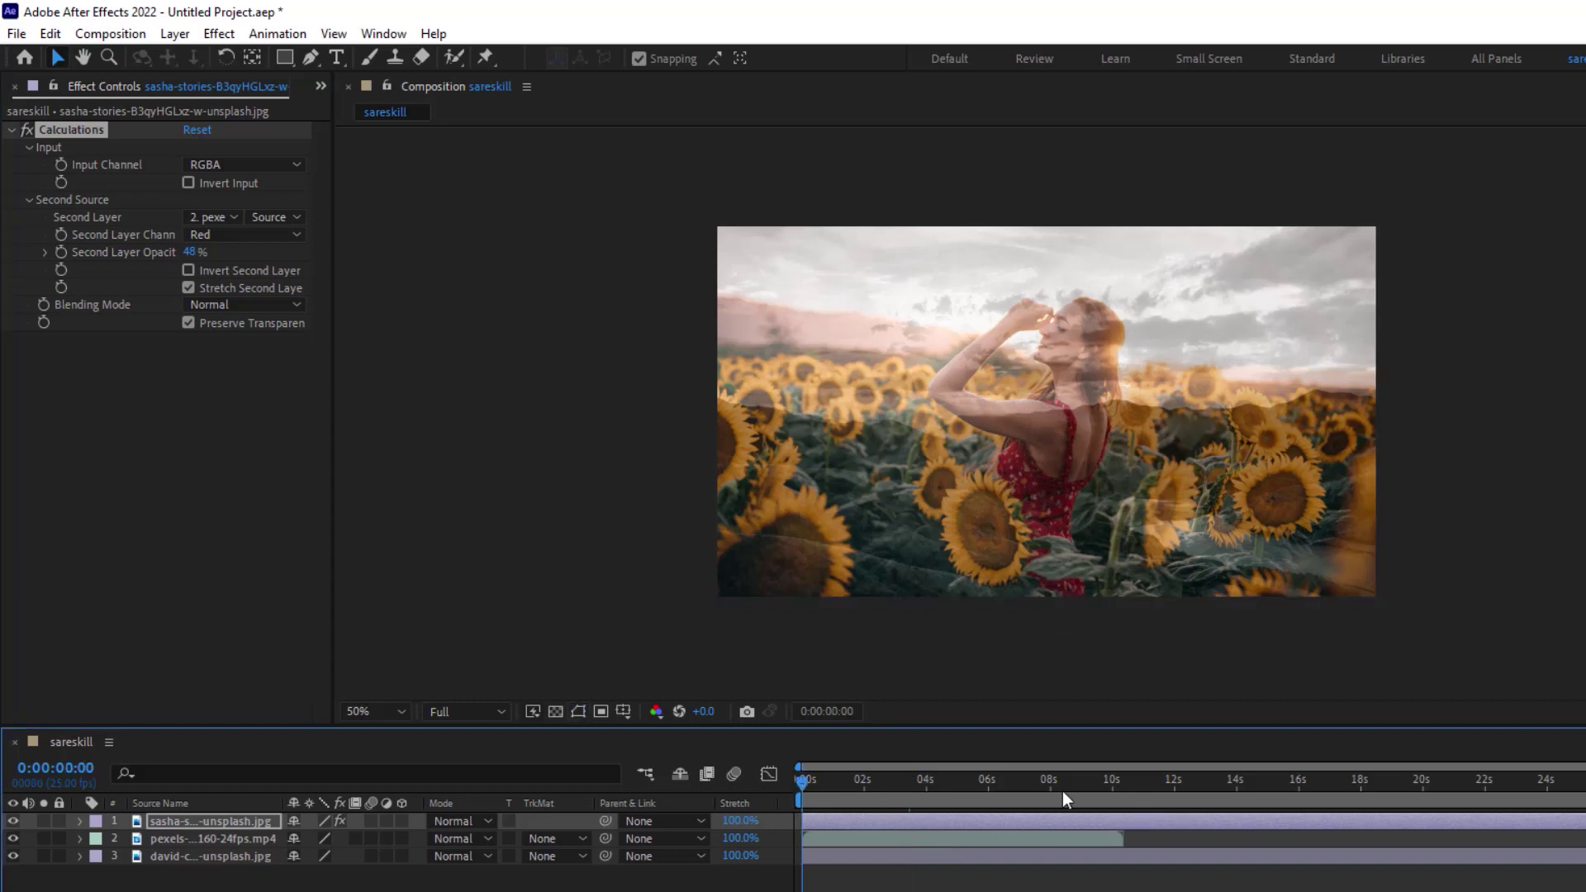
pyautogui.press('space')
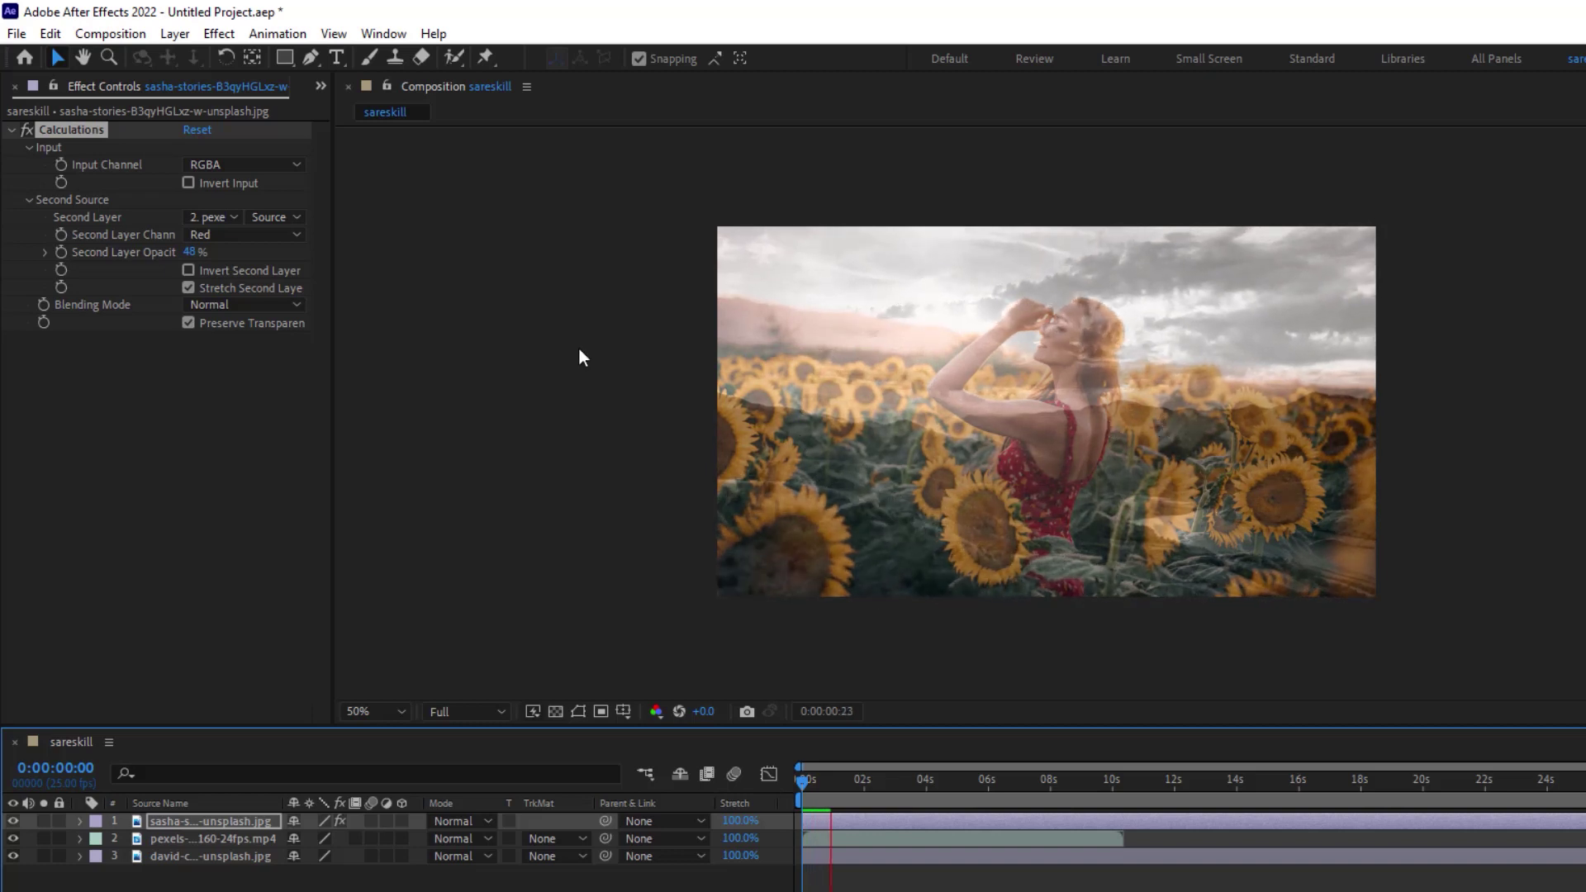
# Step: Try the second layer's Green and Blue channels, then settle on RGBA
pyautogui.click(227, 233)
pyautogui.click(225, 231)
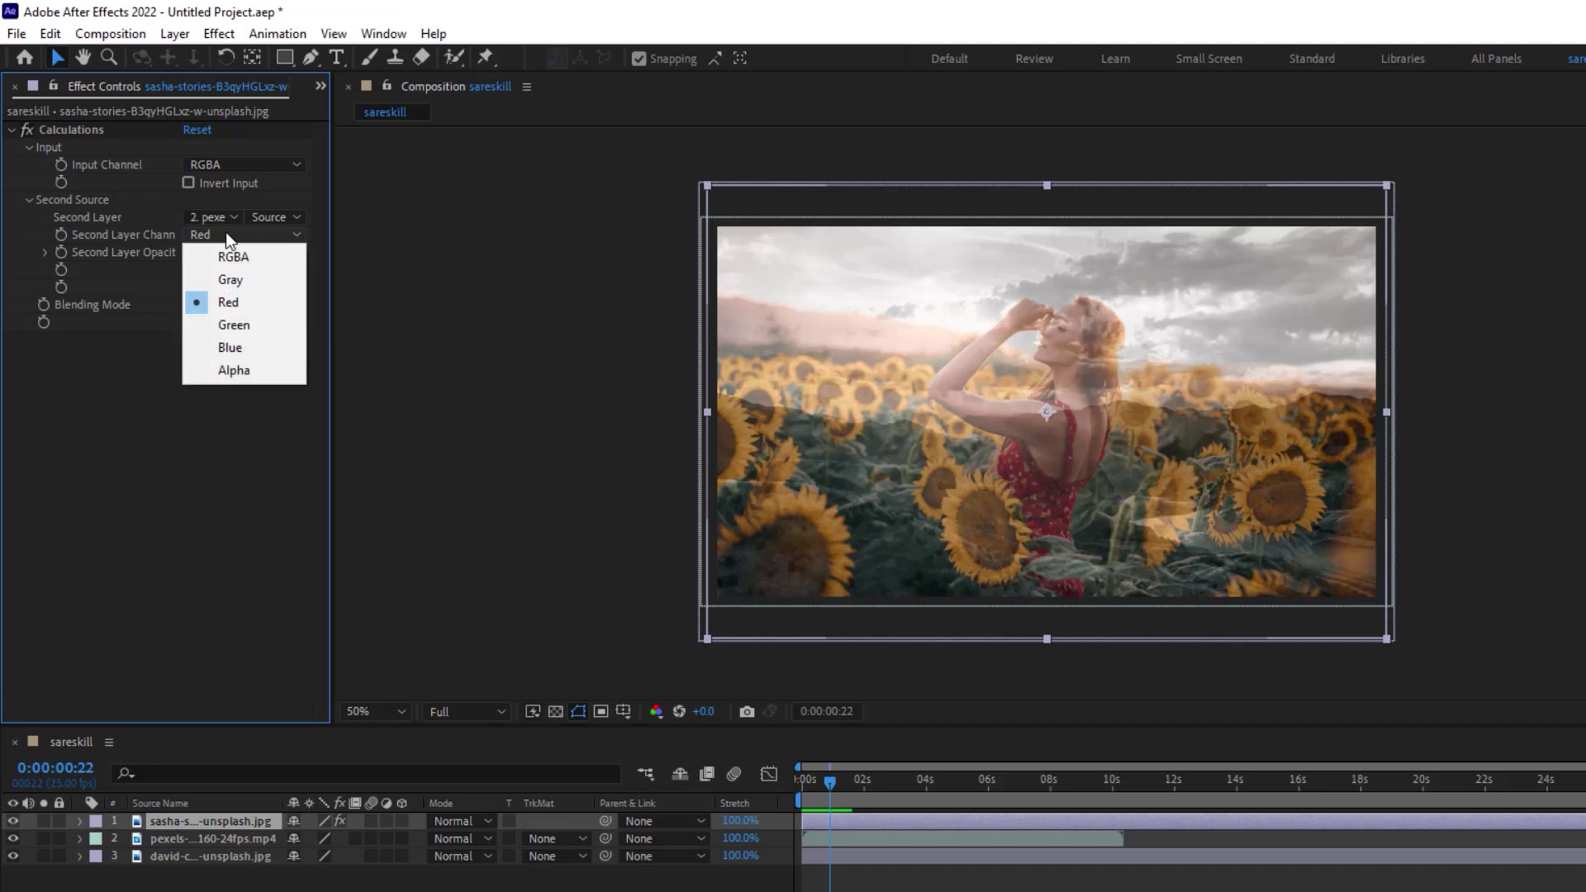
pyautogui.click(233, 326)
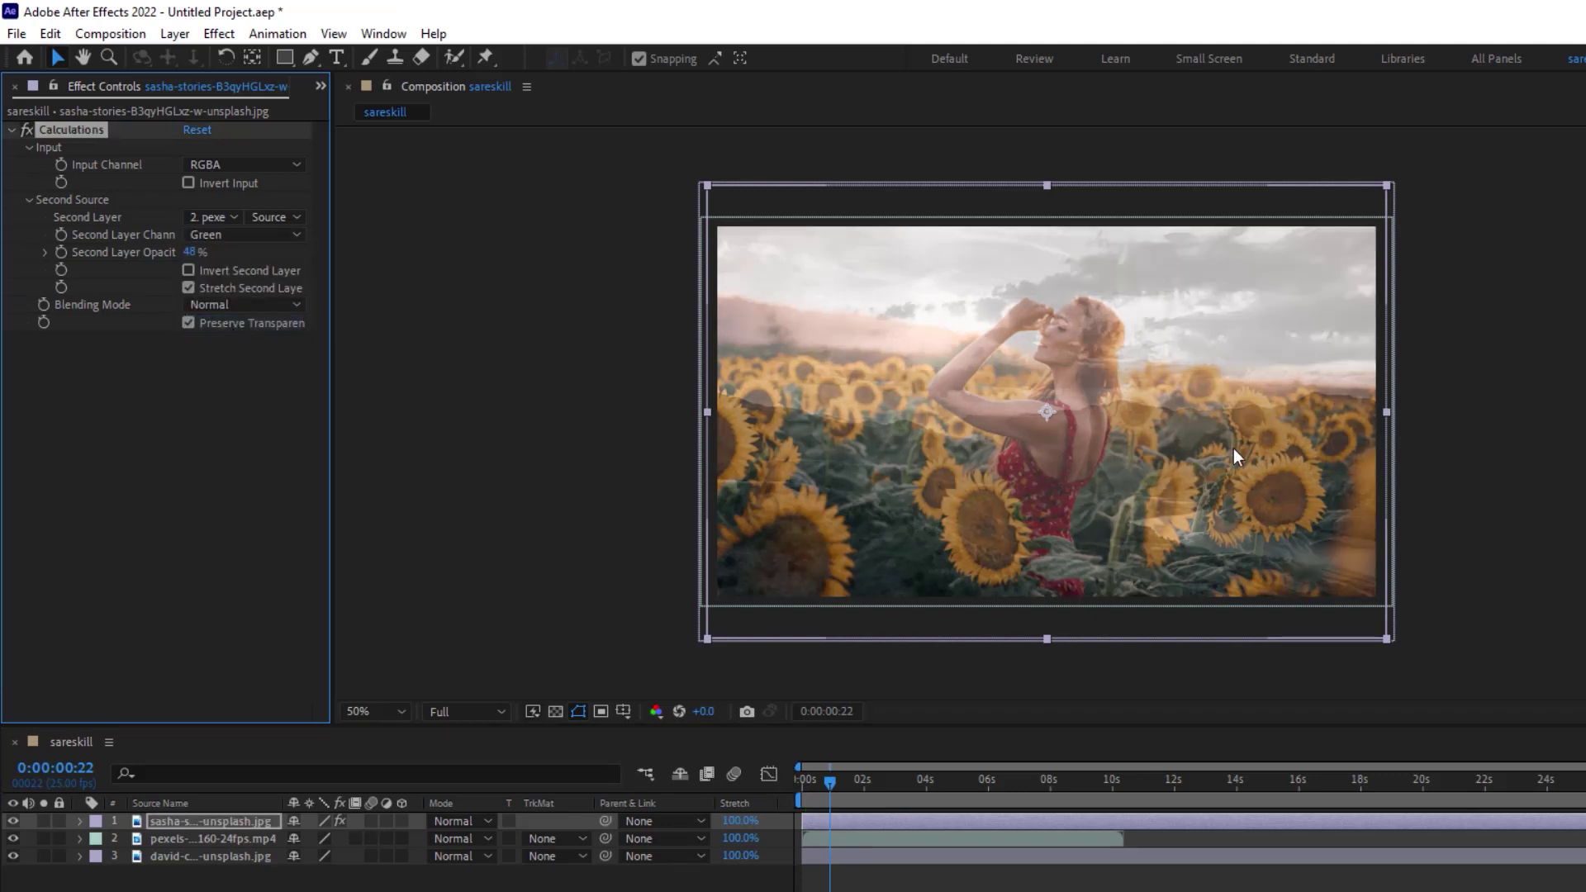
pyautogui.click(242, 233)
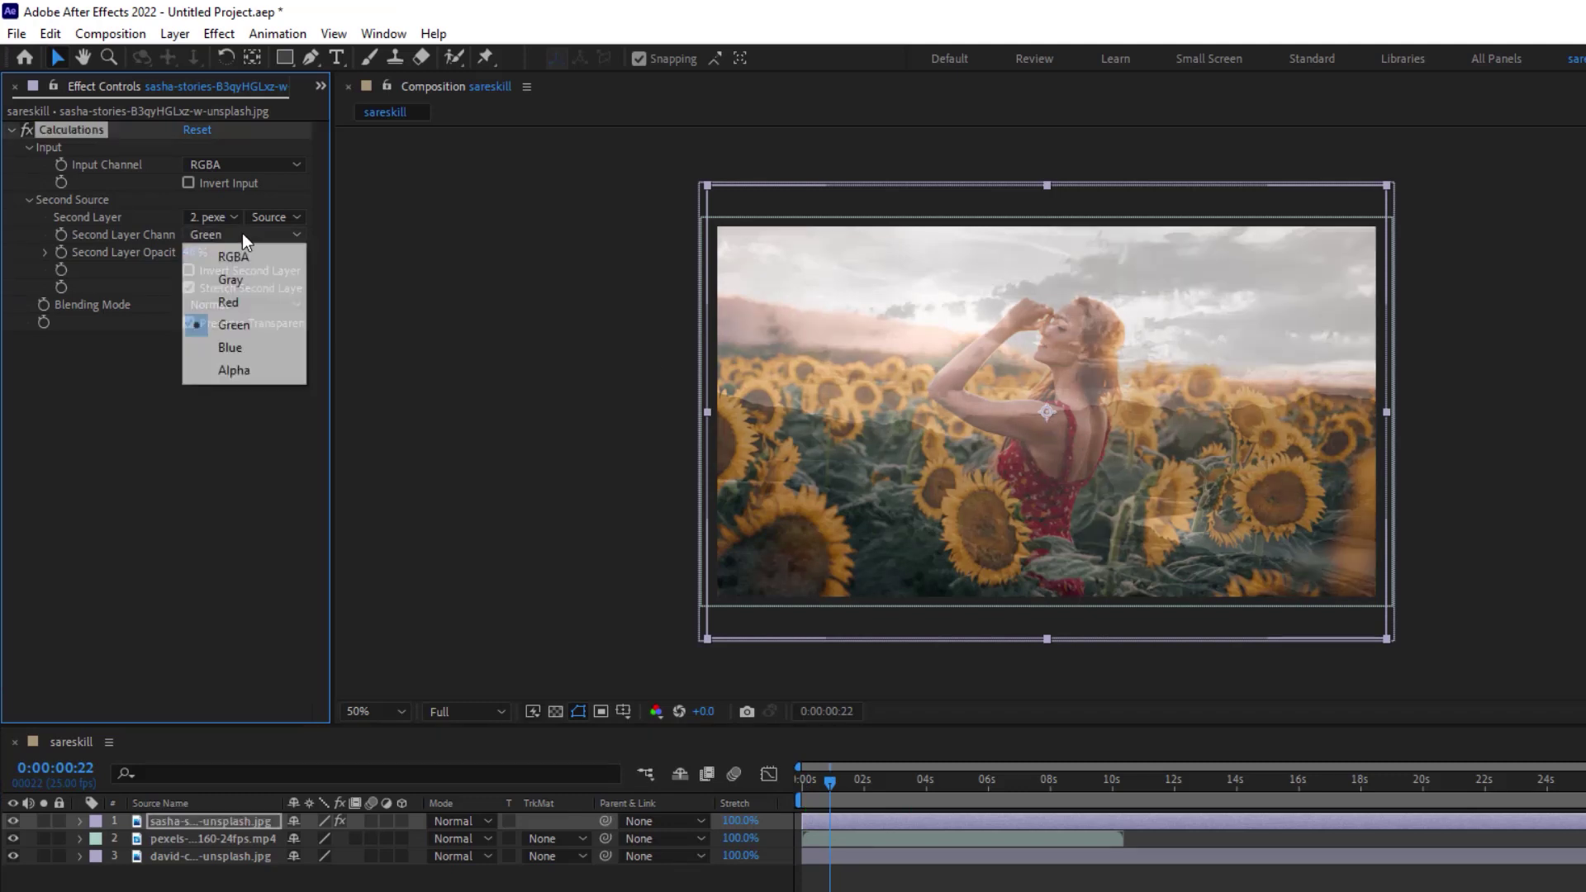
pyautogui.click(235, 347)
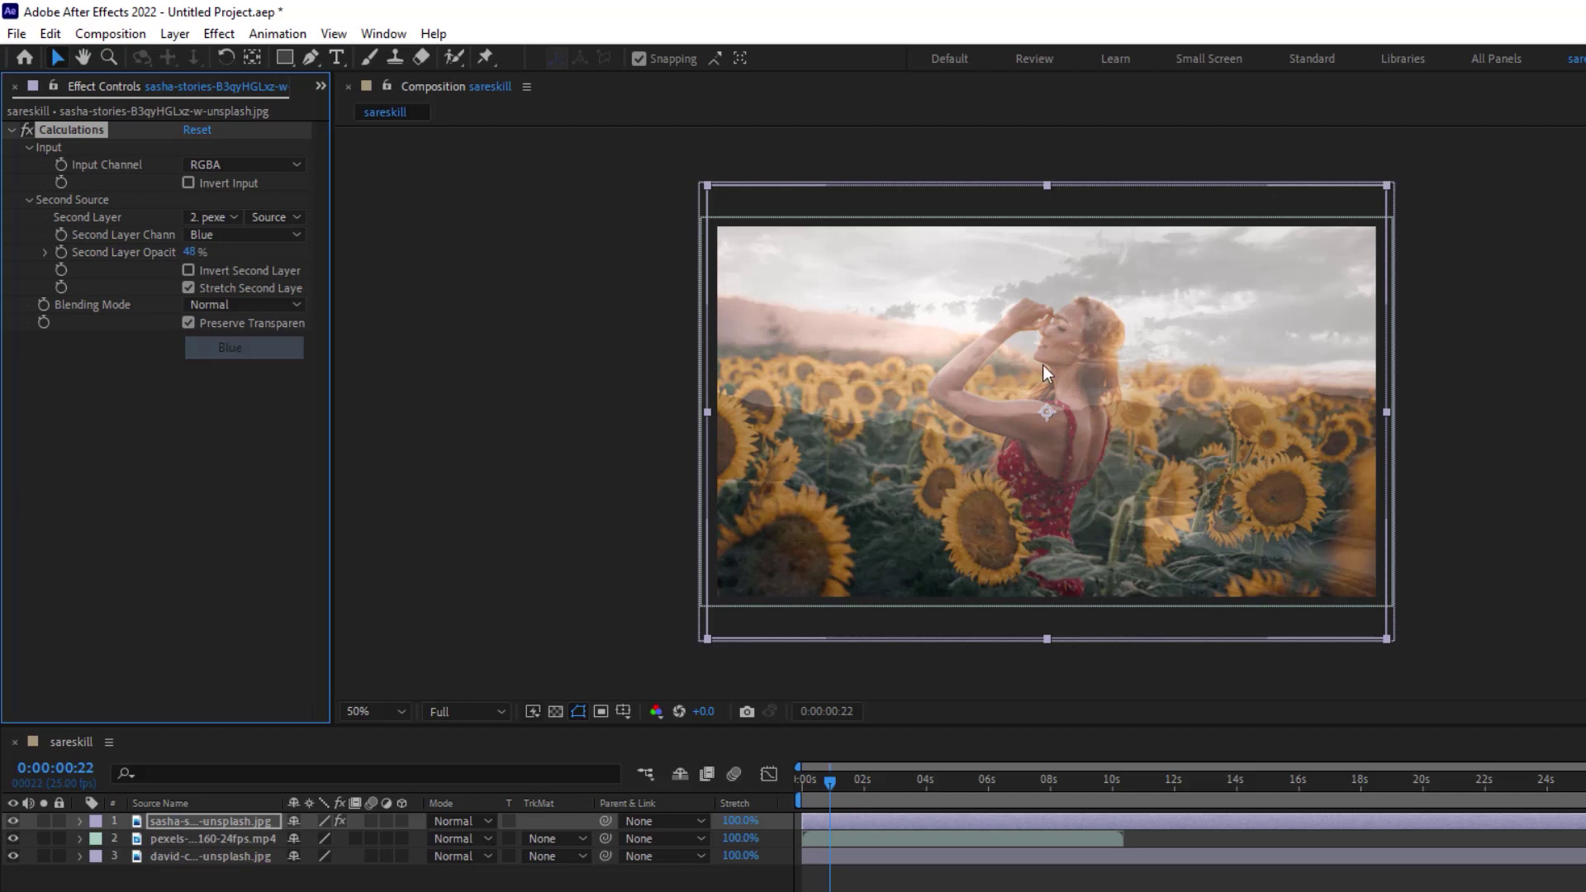
pyautogui.click(263, 234)
pyautogui.click(234, 257)
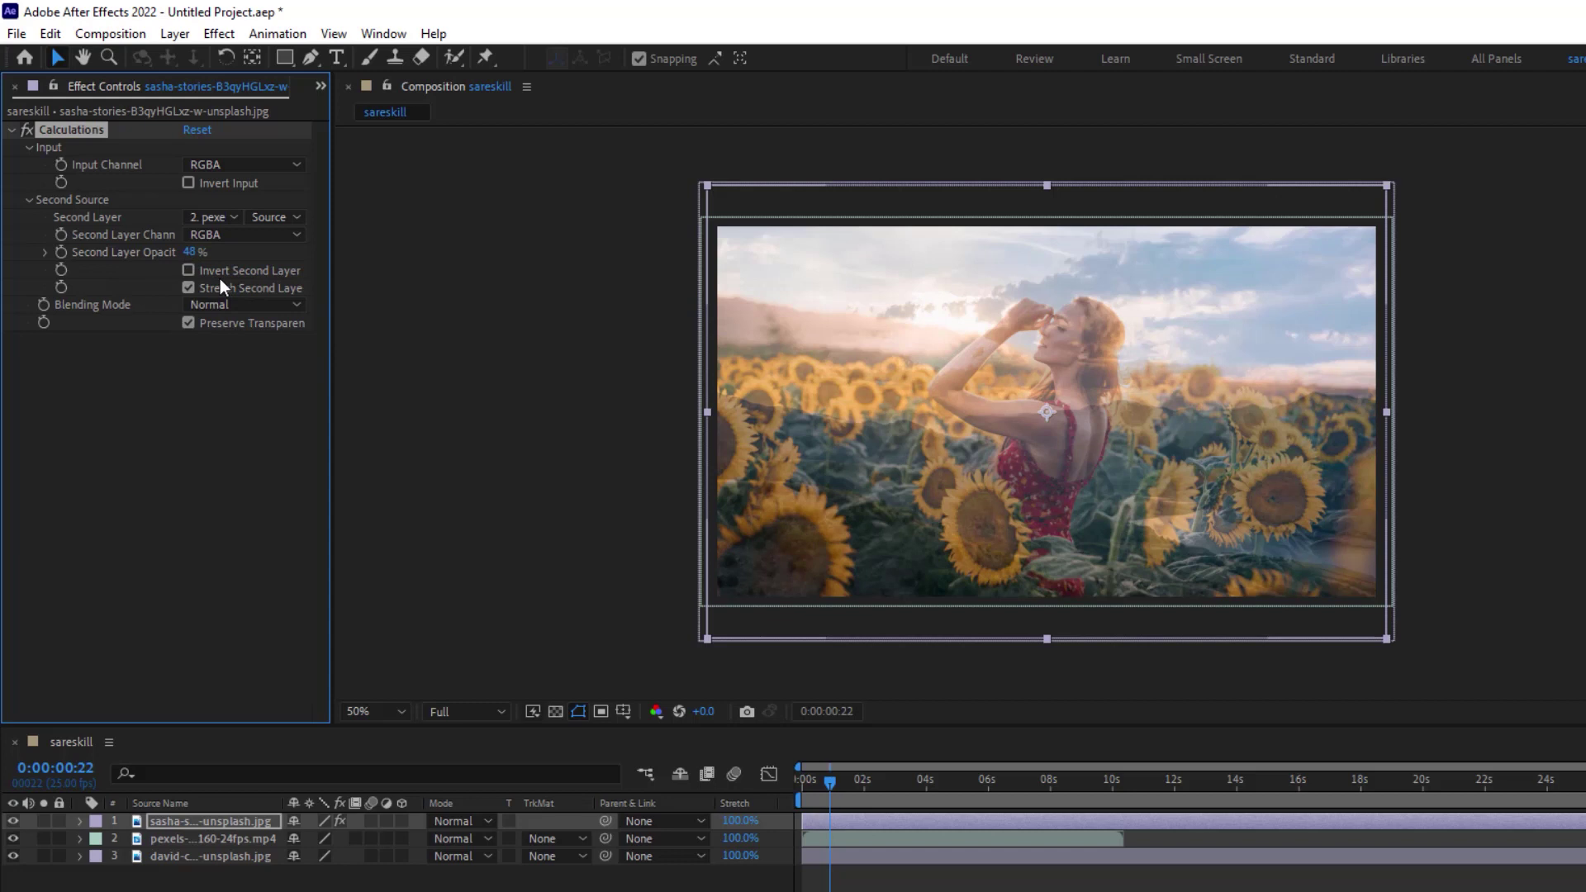
# Step: Toggle Invert Second Layer on and off, and Stretch Second Layer off and on
pyautogui.click(189, 271)
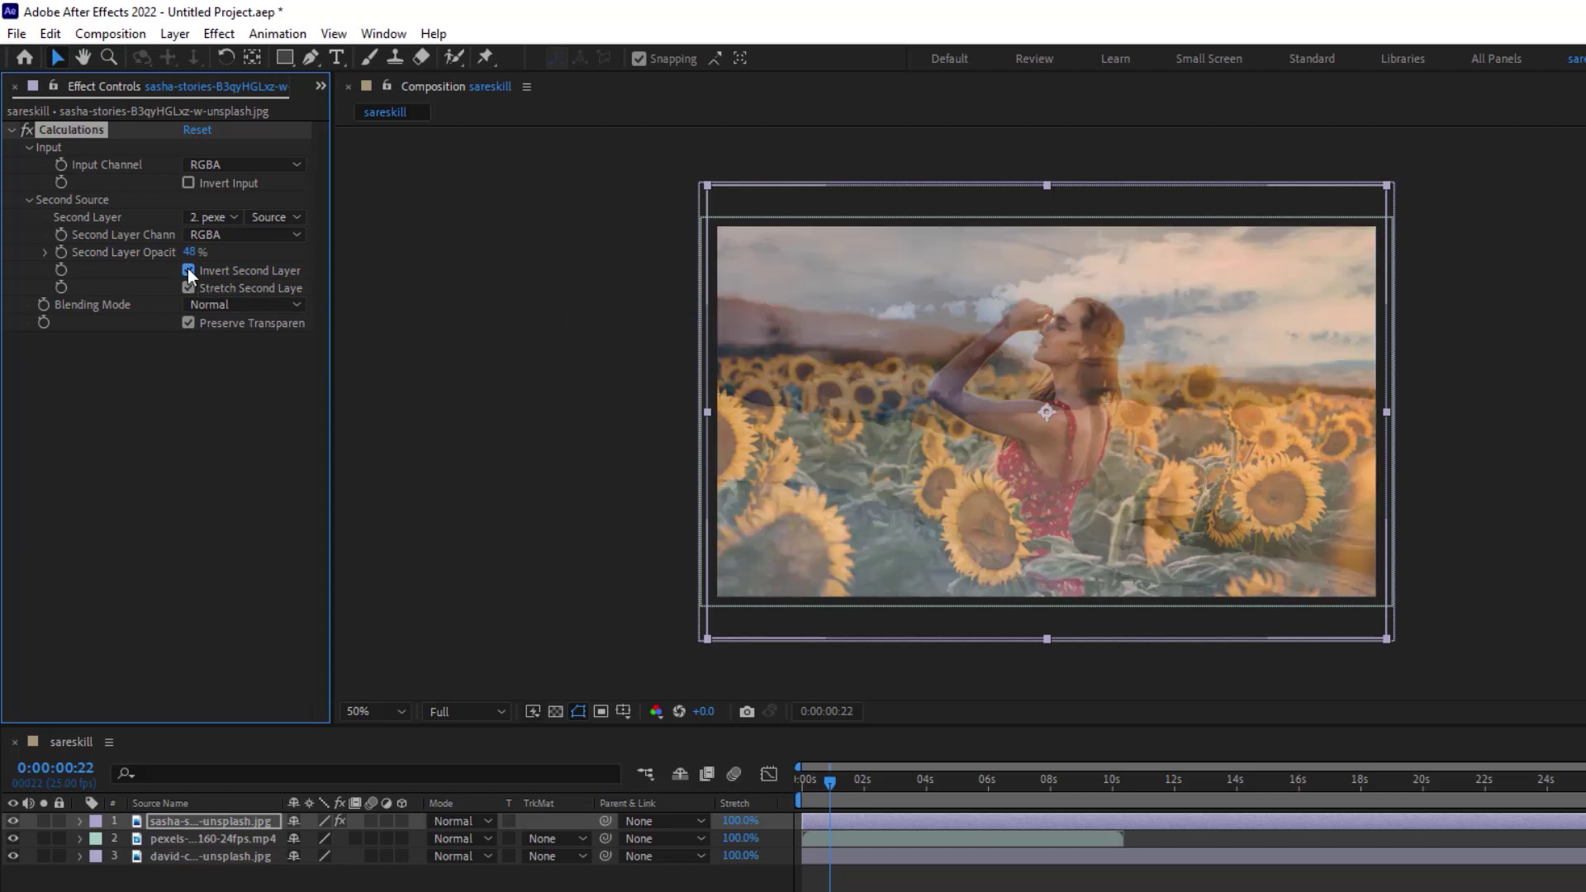
pyautogui.click(187, 270)
pyautogui.click(188, 286)
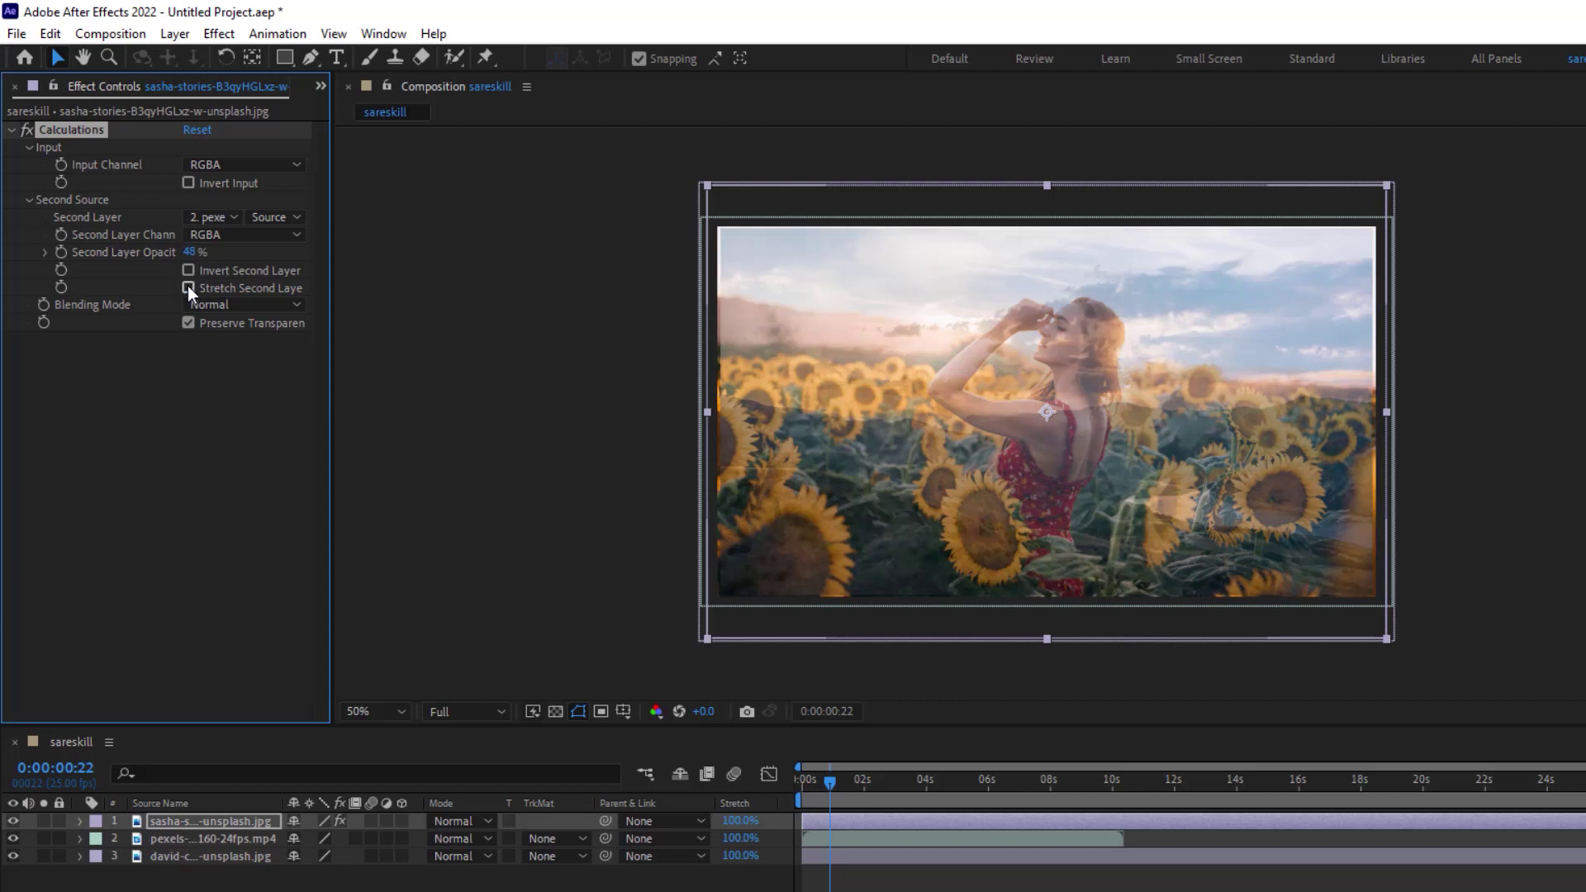
pyautogui.click(188, 288)
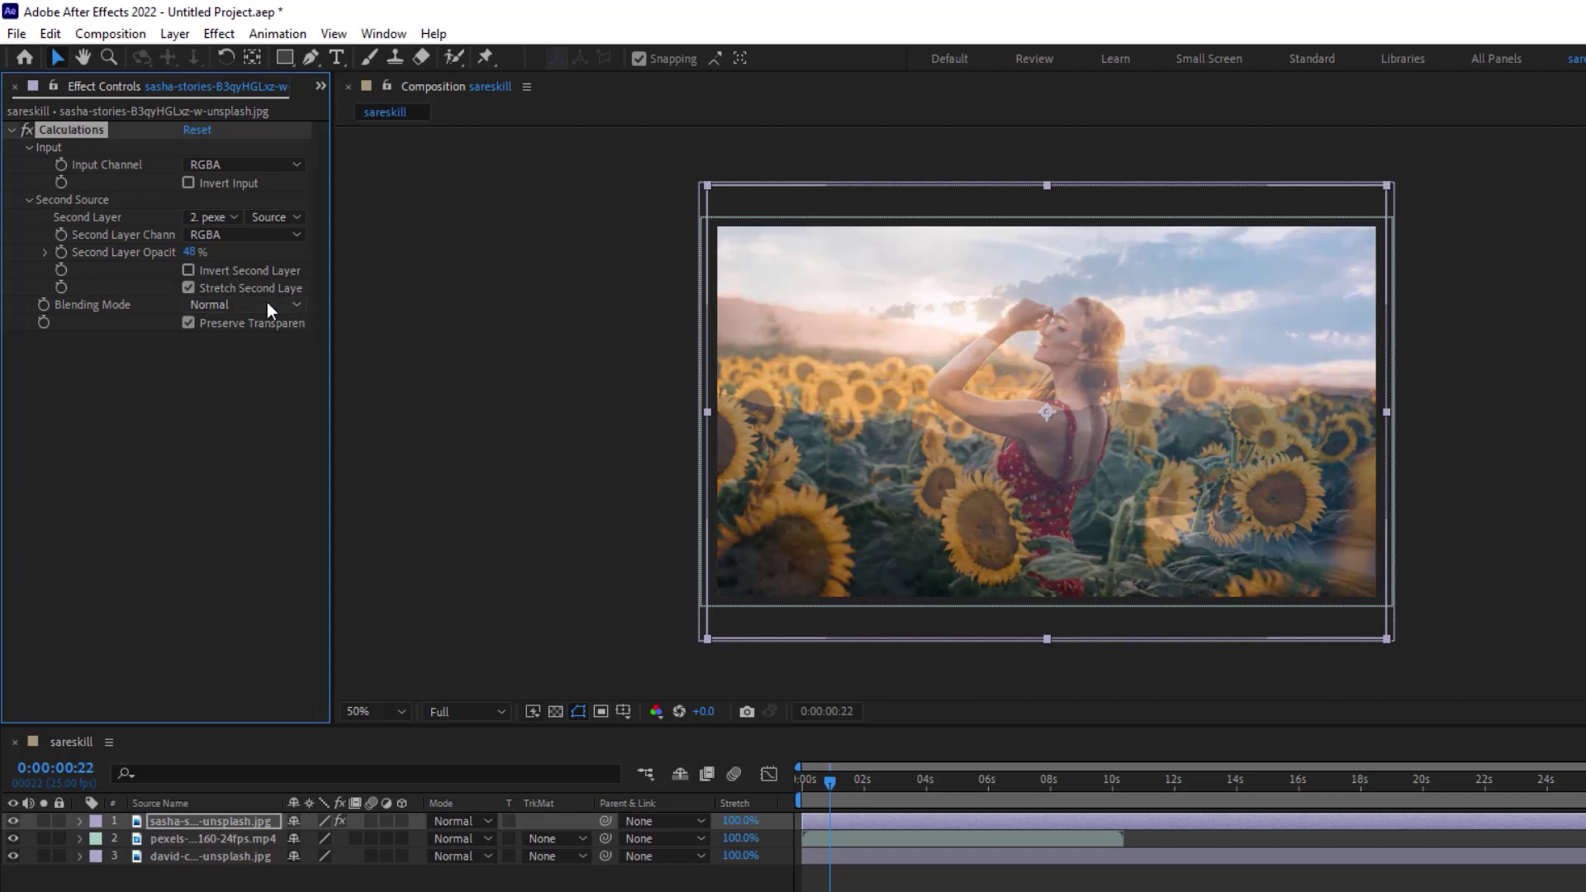
# Step: Try Calculations blending modes Multiply, Screen, Vivid Light and Color
pyautogui.click(238, 305)
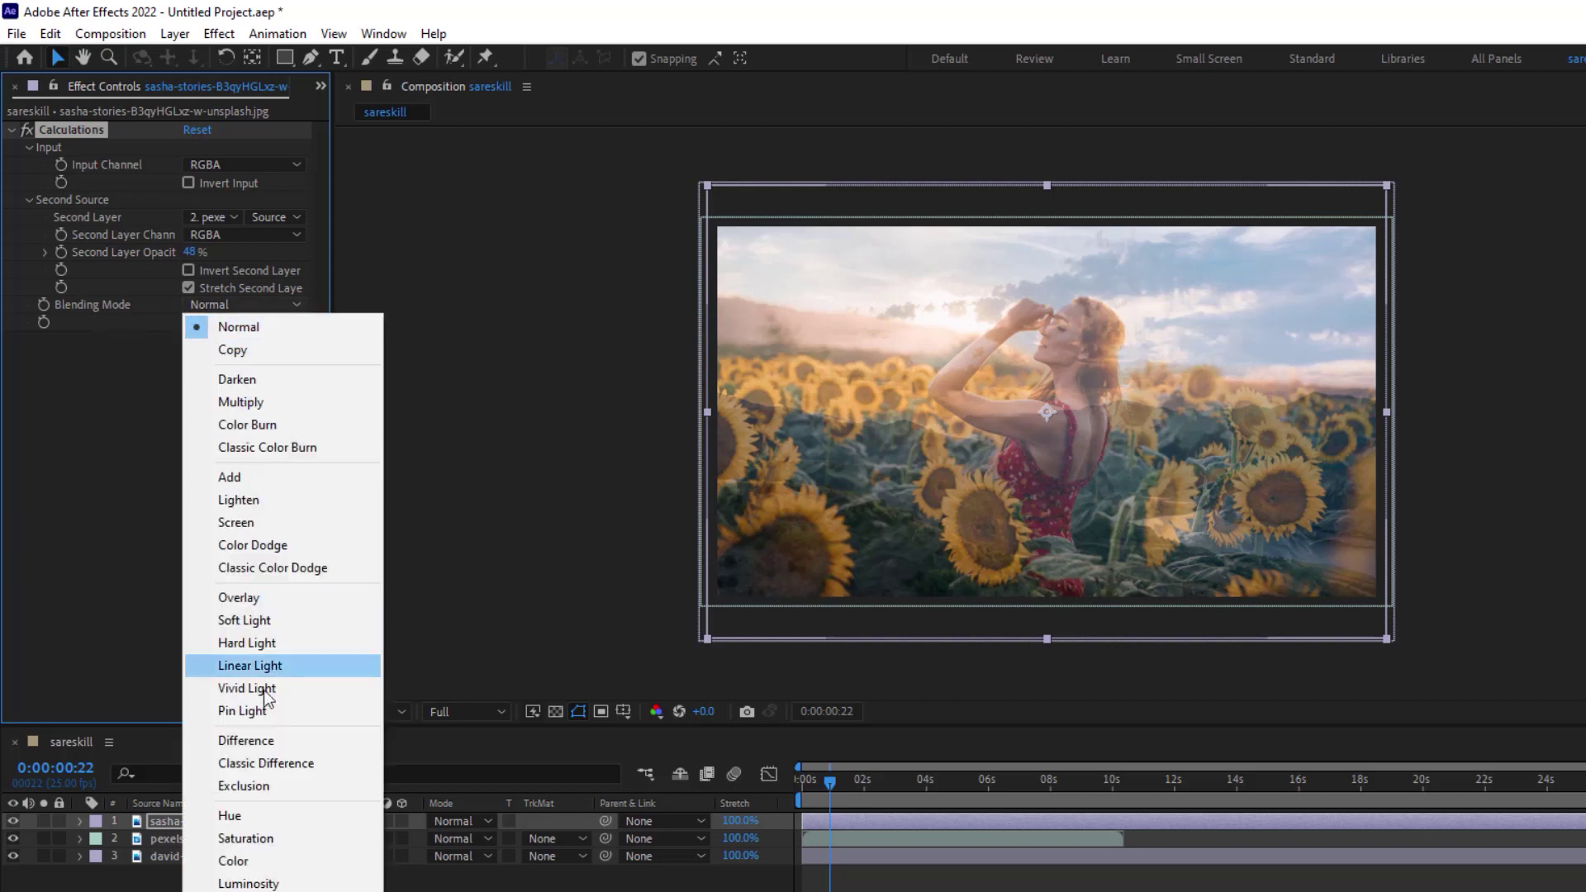
pyautogui.click(250, 402)
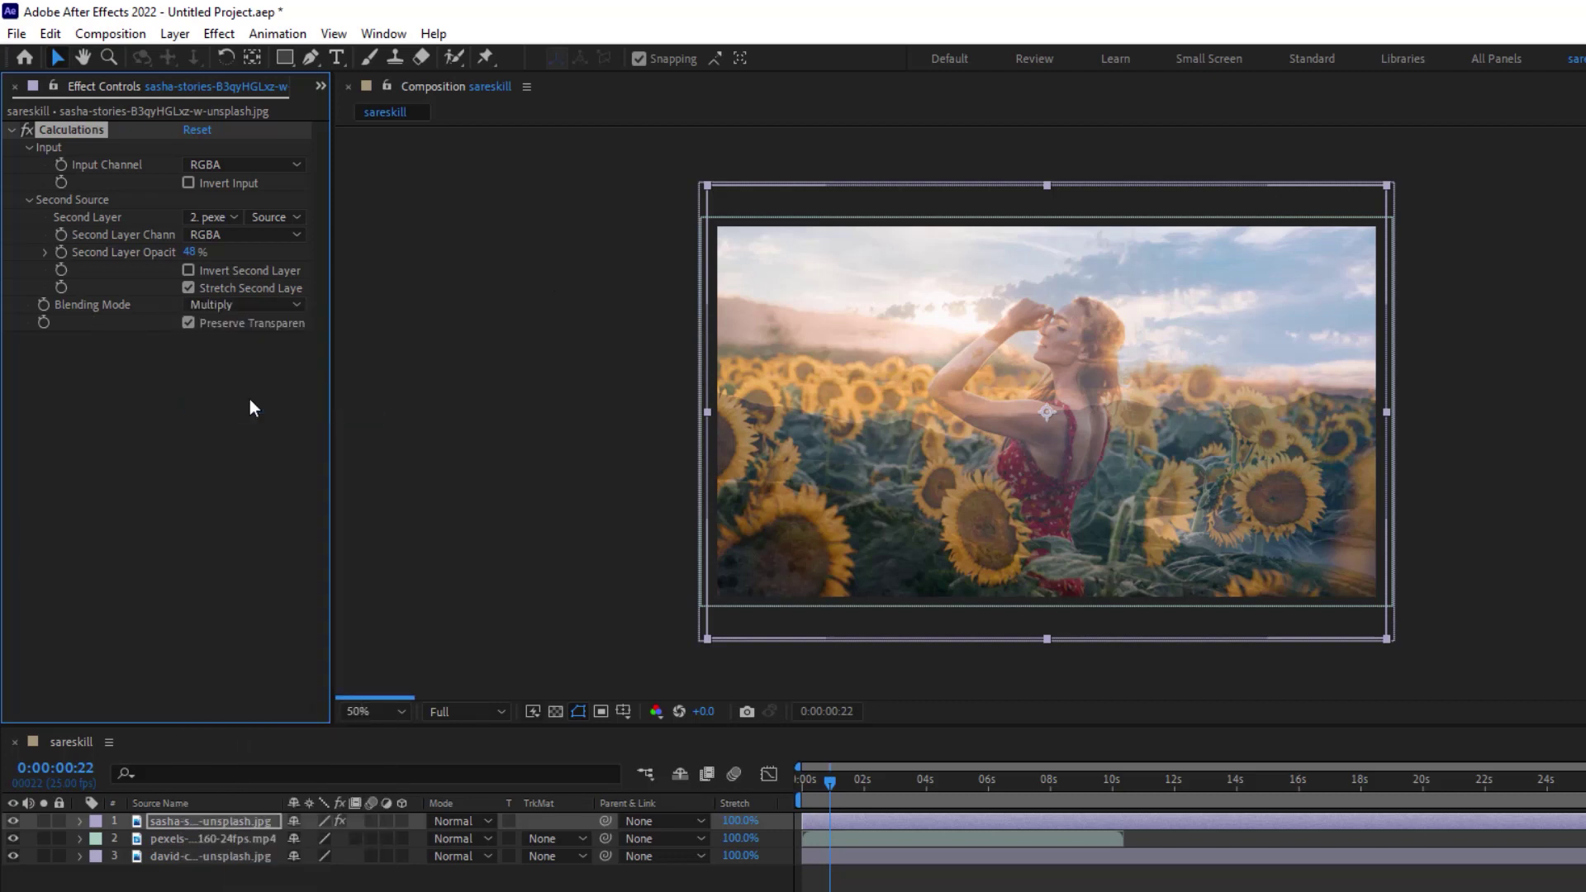
pyautogui.click(199, 819)
pyautogui.click(199, 835)
pyautogui.click(203, 820)
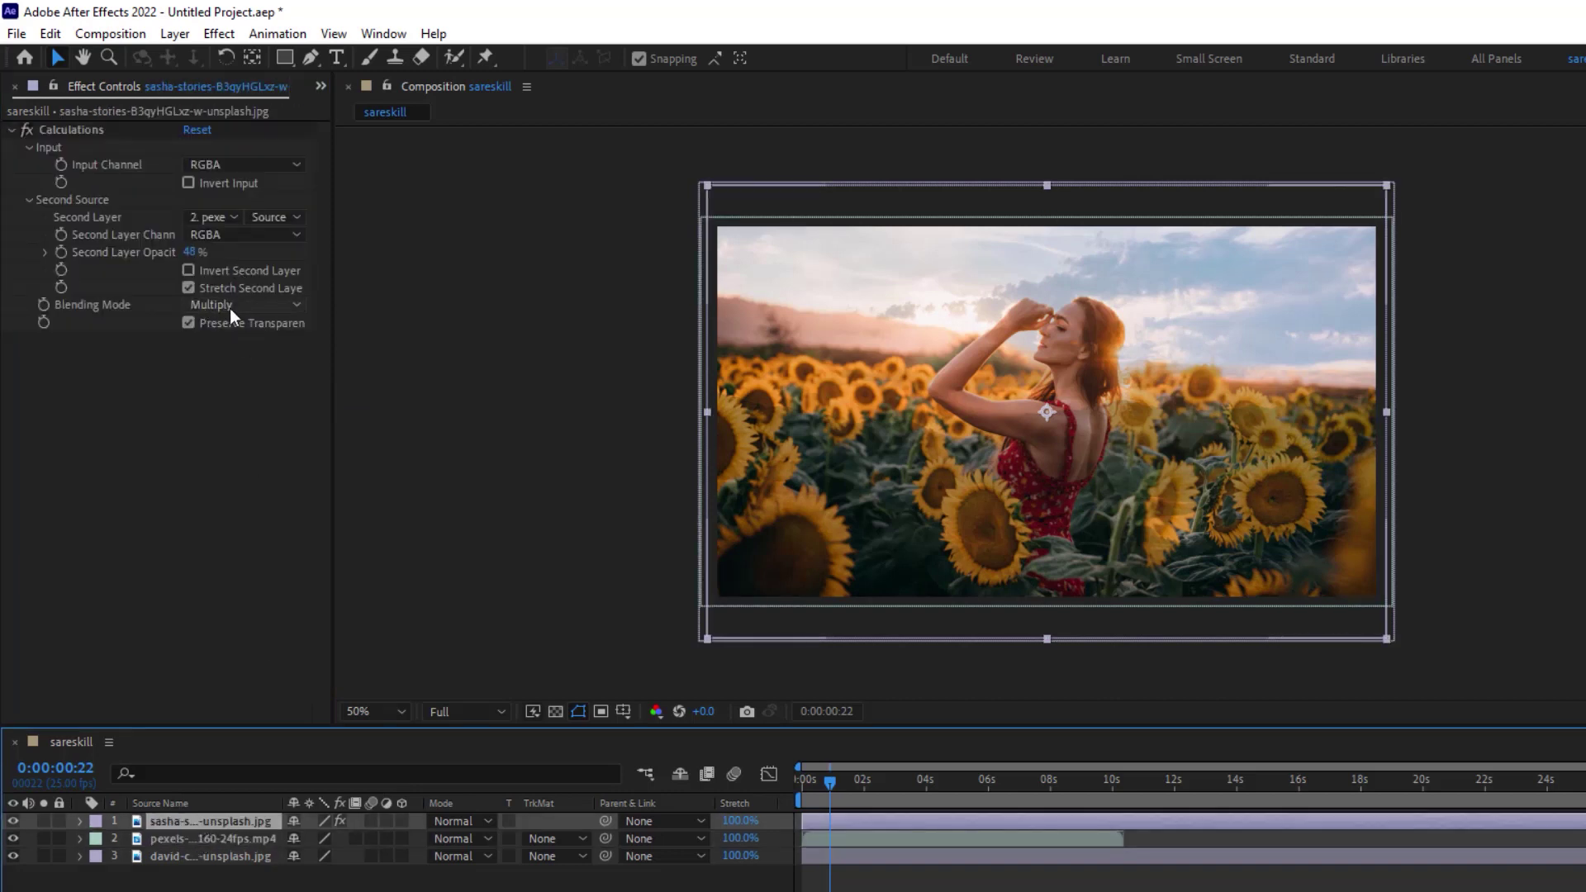
pyautogui.click(261, 306)
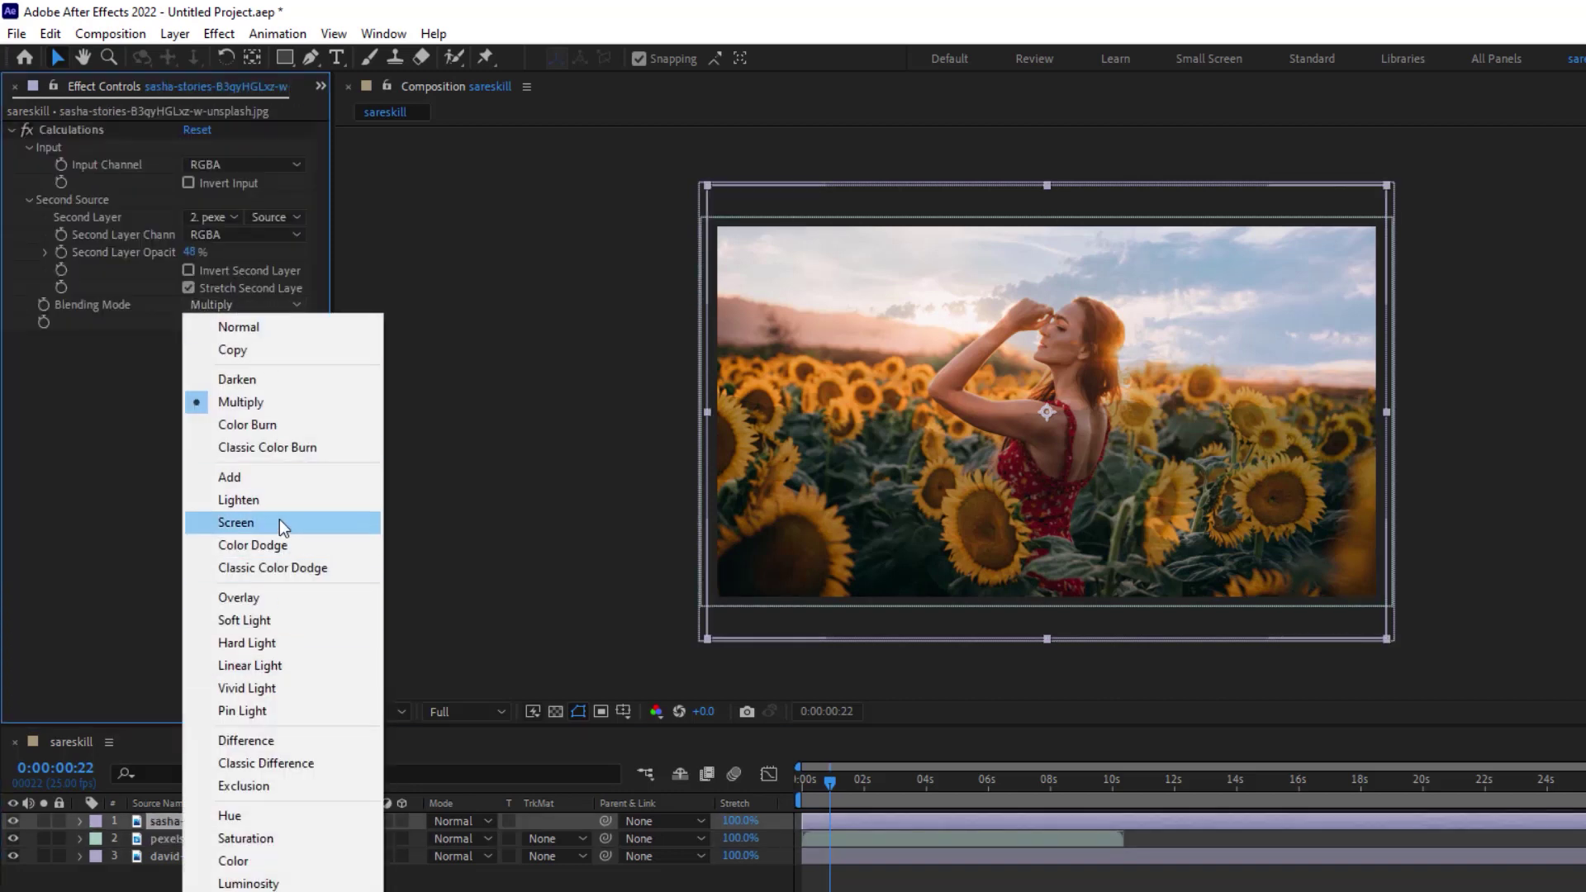
pyautogui.click(279, 521)
pyautogui.click(222, 305)
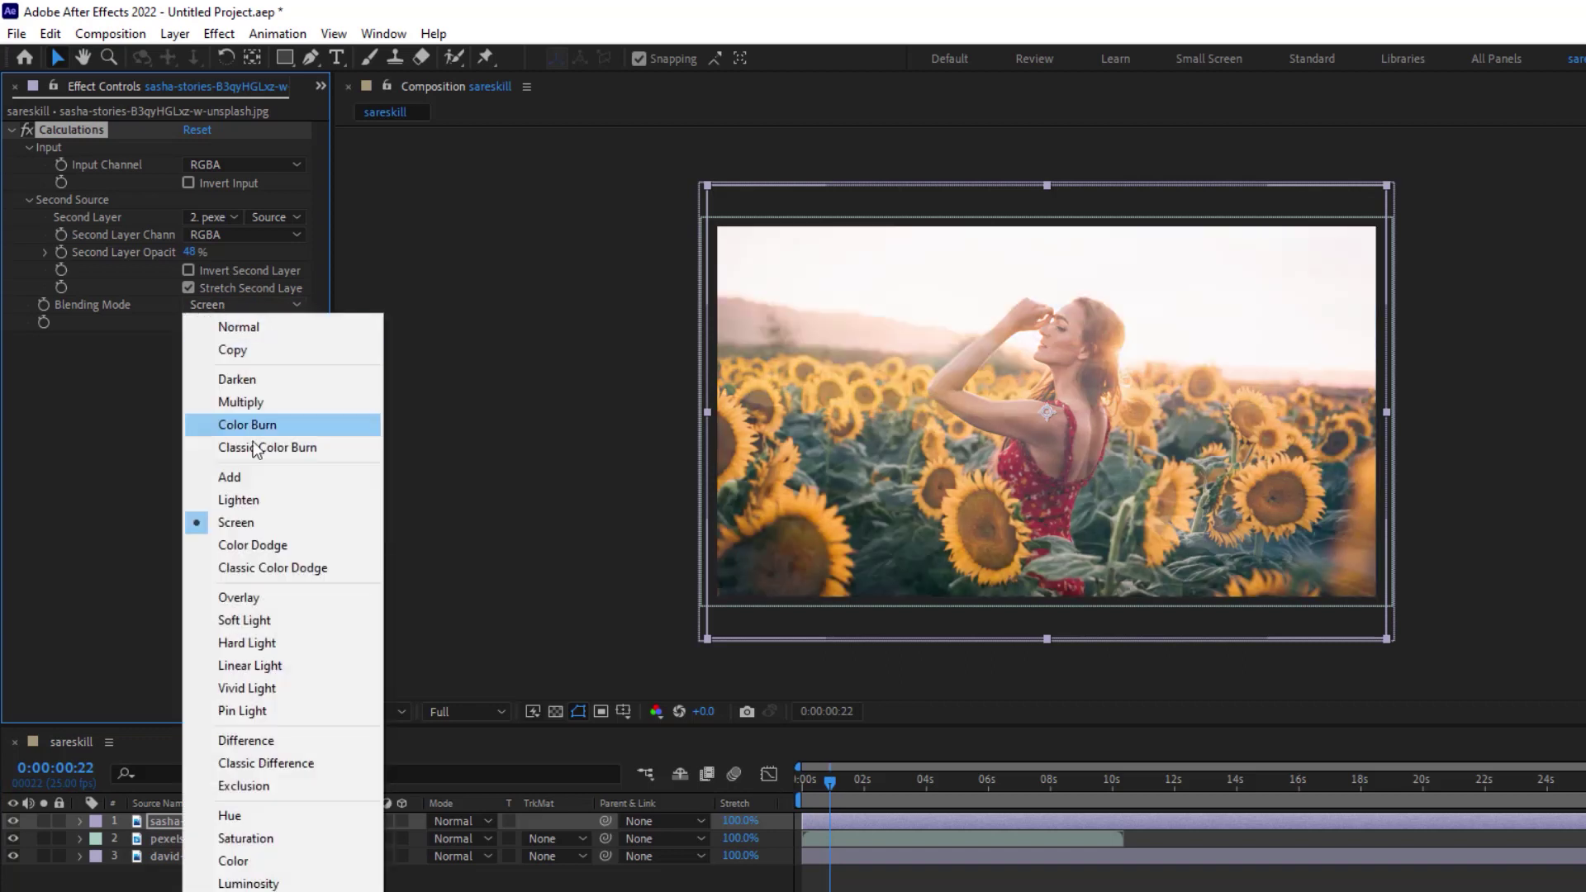
pyautogui.click(250, 687)
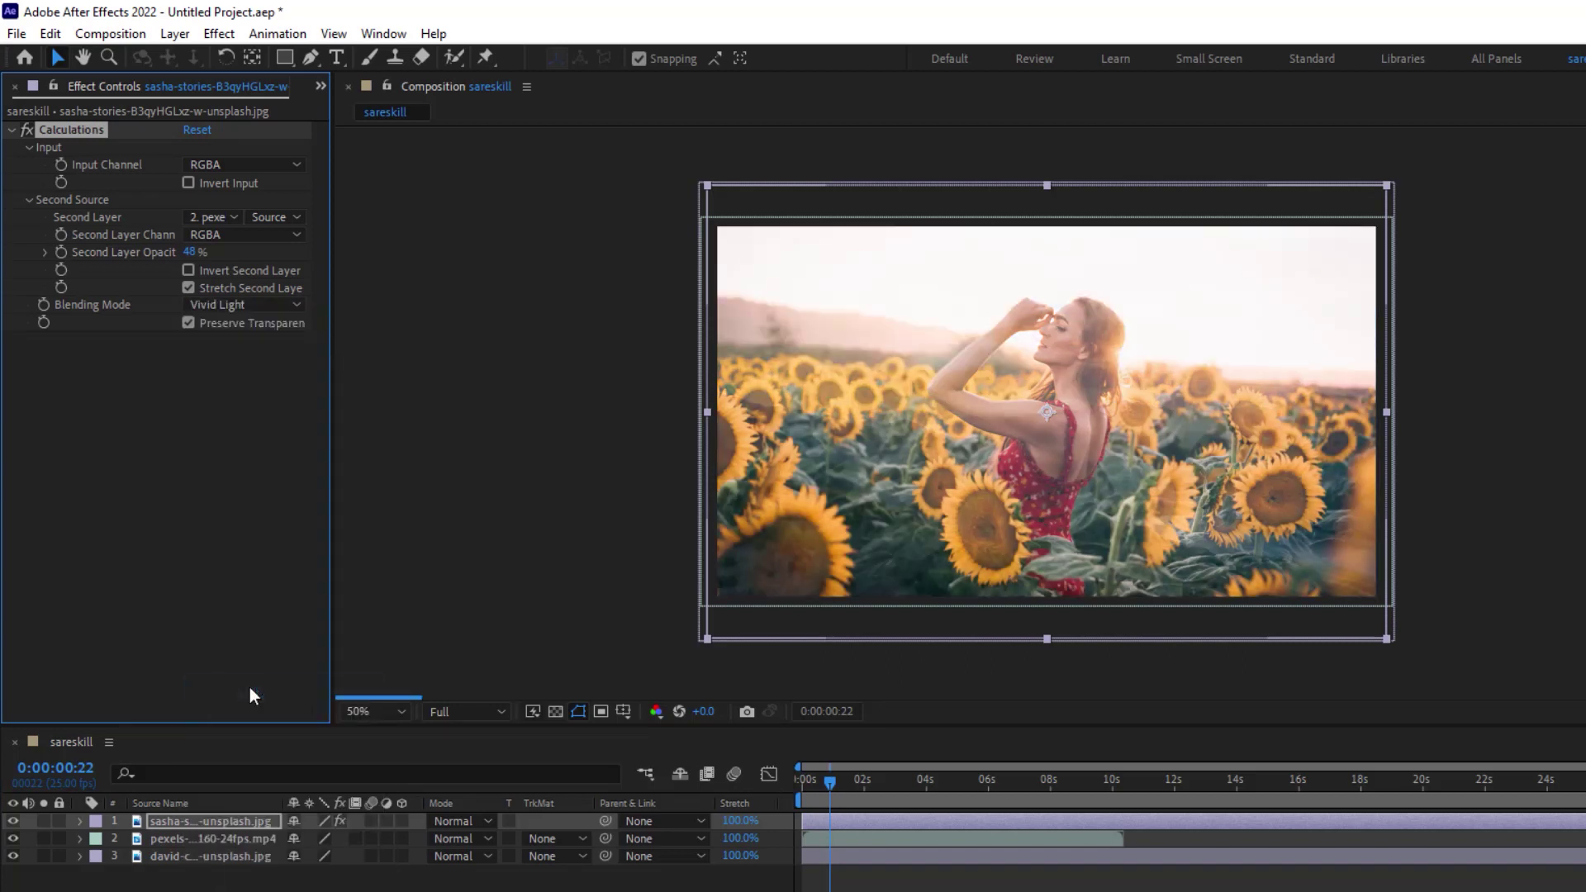
pyautogui.click(246, 305)
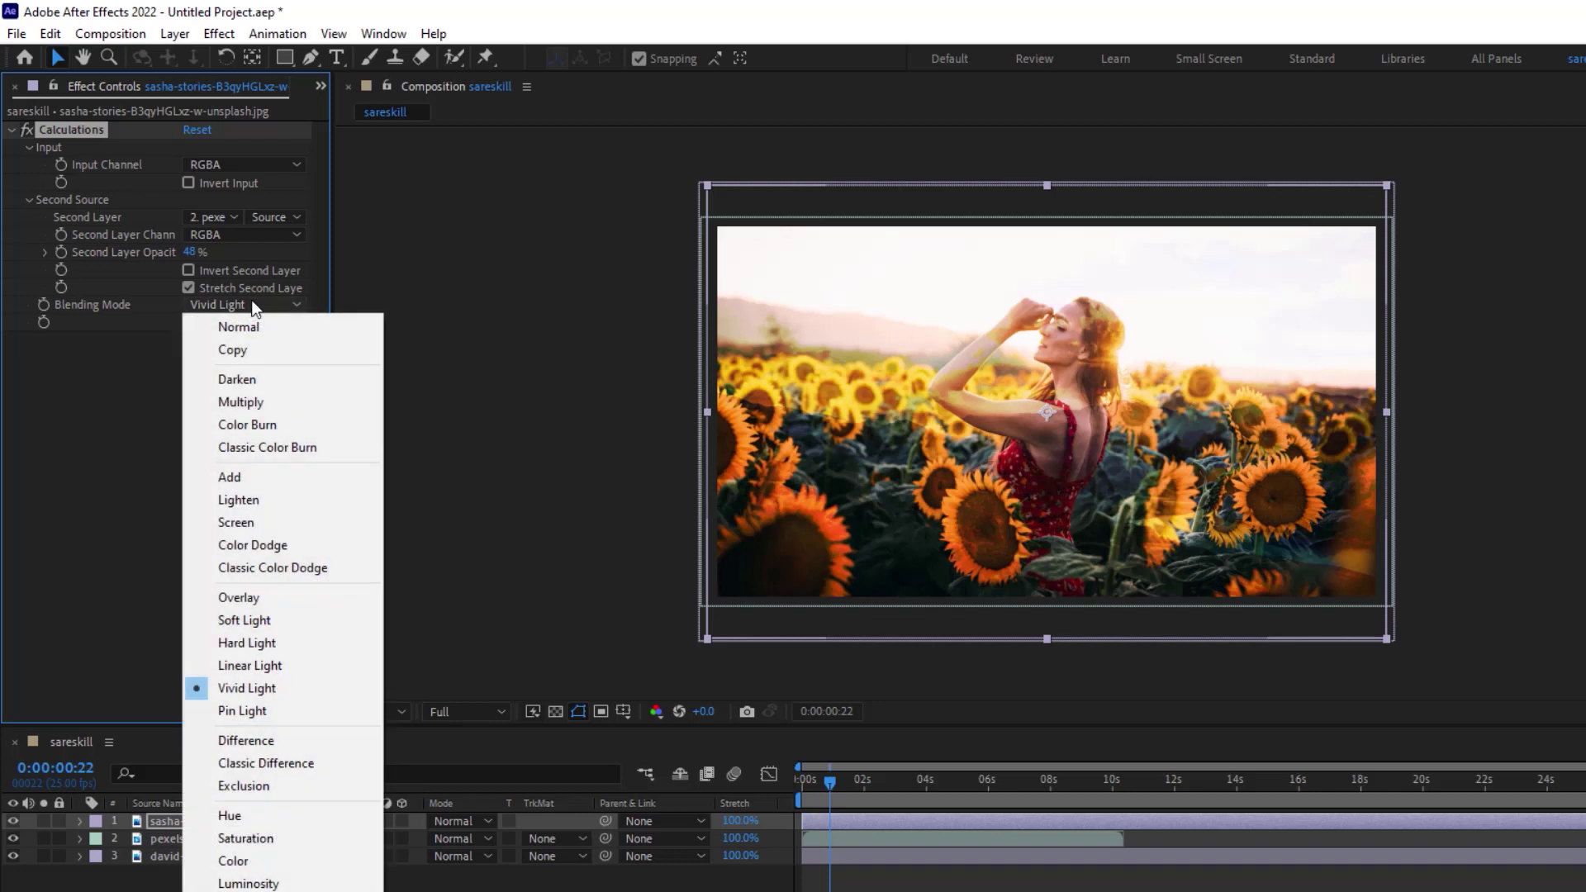
pyautogui.click(233, 860)
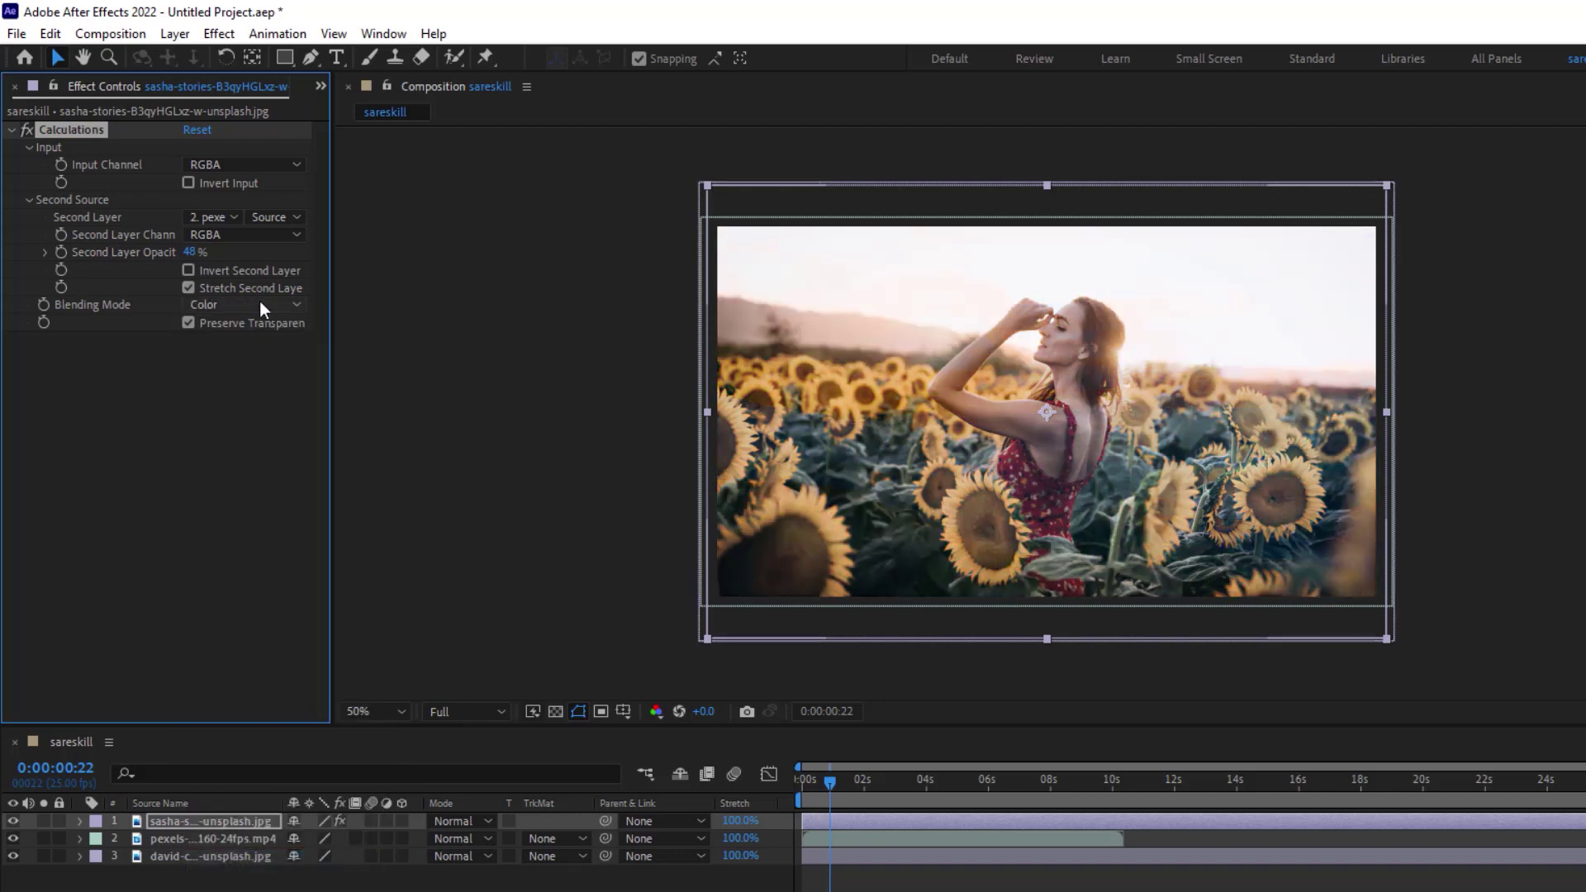
# Step: Try Stencil Luma, Multiply, Pin Light, Lighten, Silhouette Alpha and Stencil Luma again
pyautogui.click(263, 306)
pyautogui.click(248, 888)
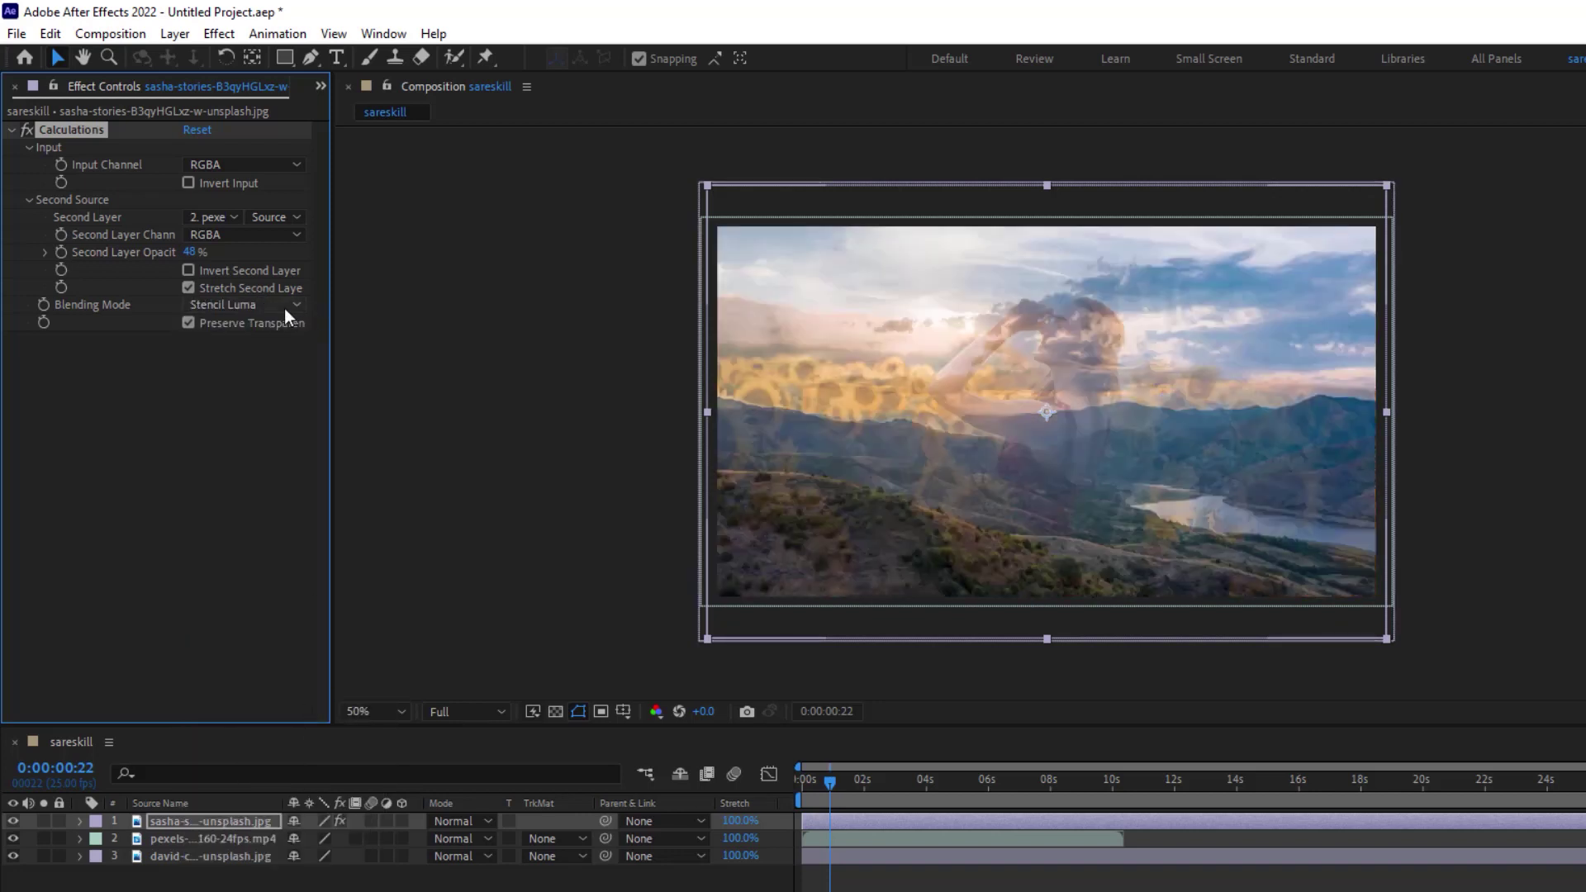
pyautogui.click(283, 304)
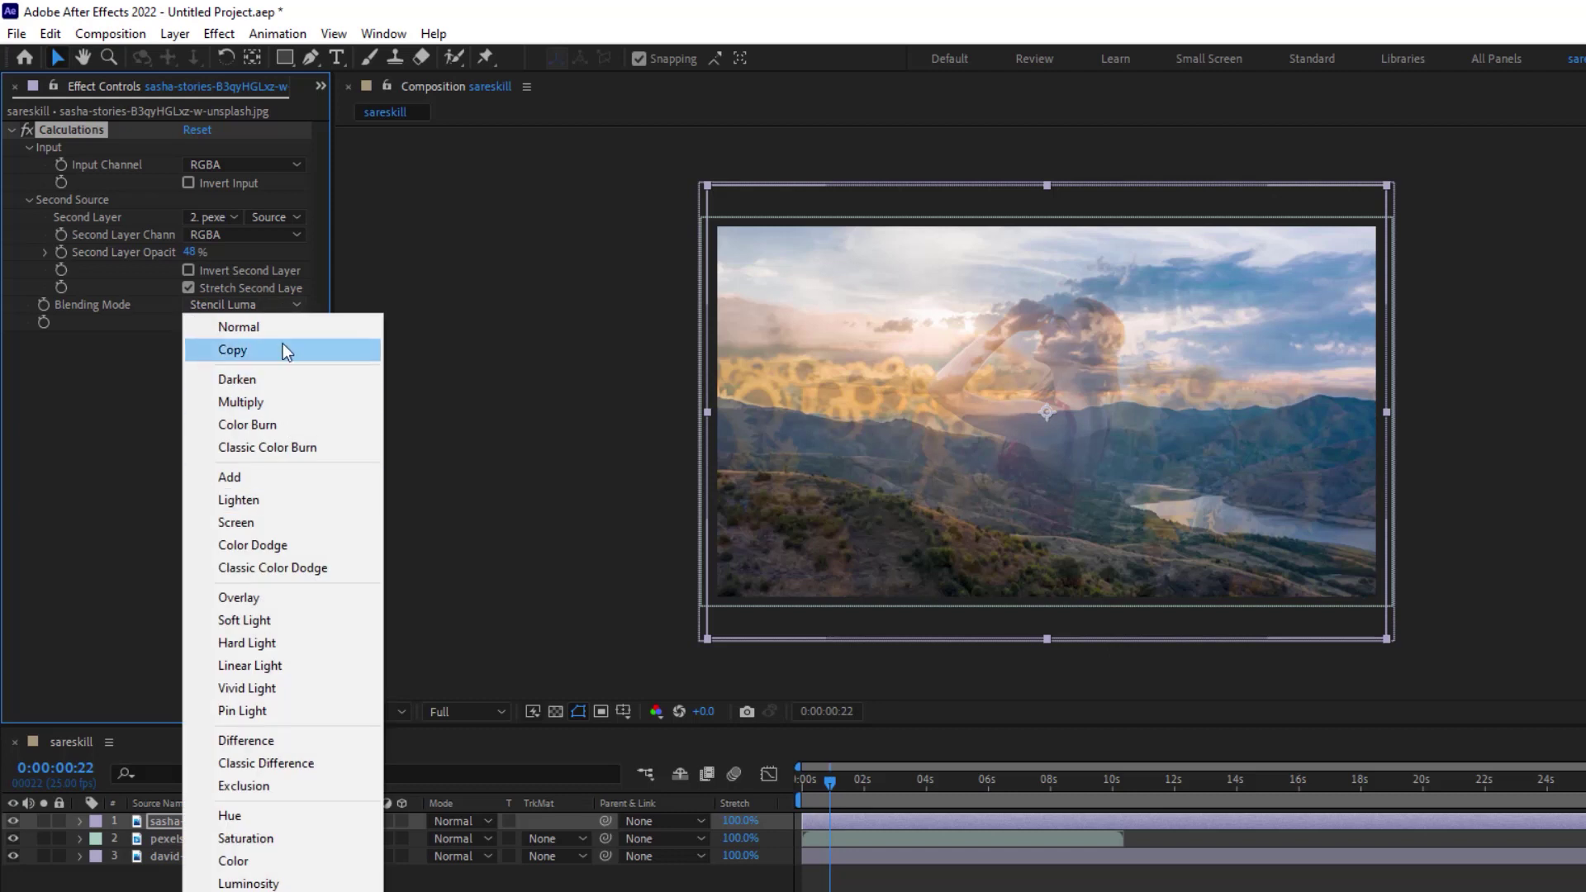
pyautogui.click(287, 403)
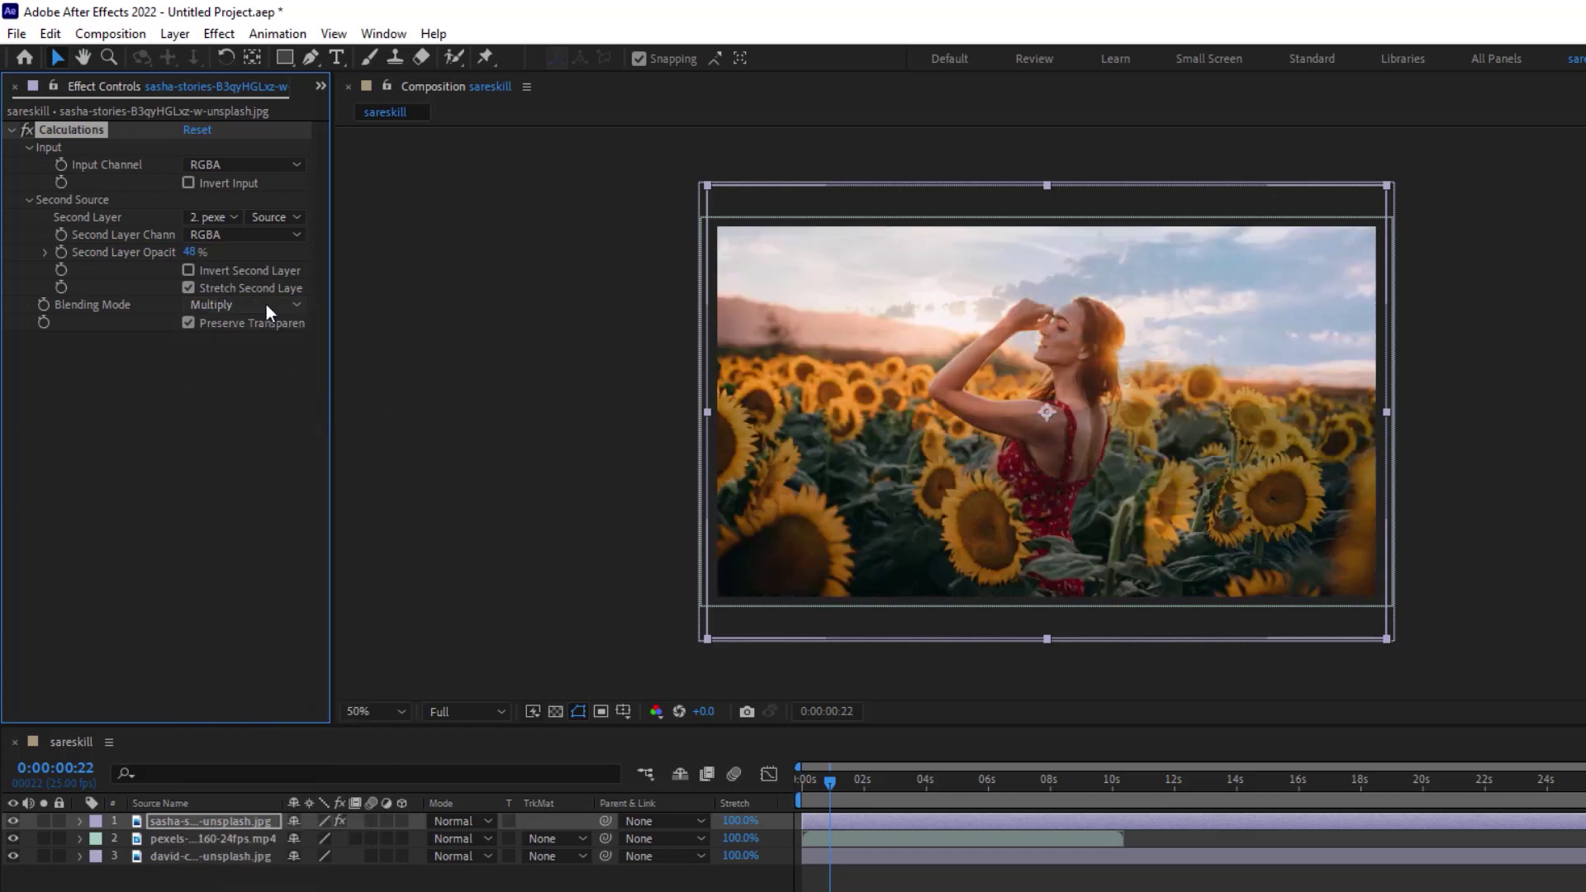
pyautogui.click(266, 303)
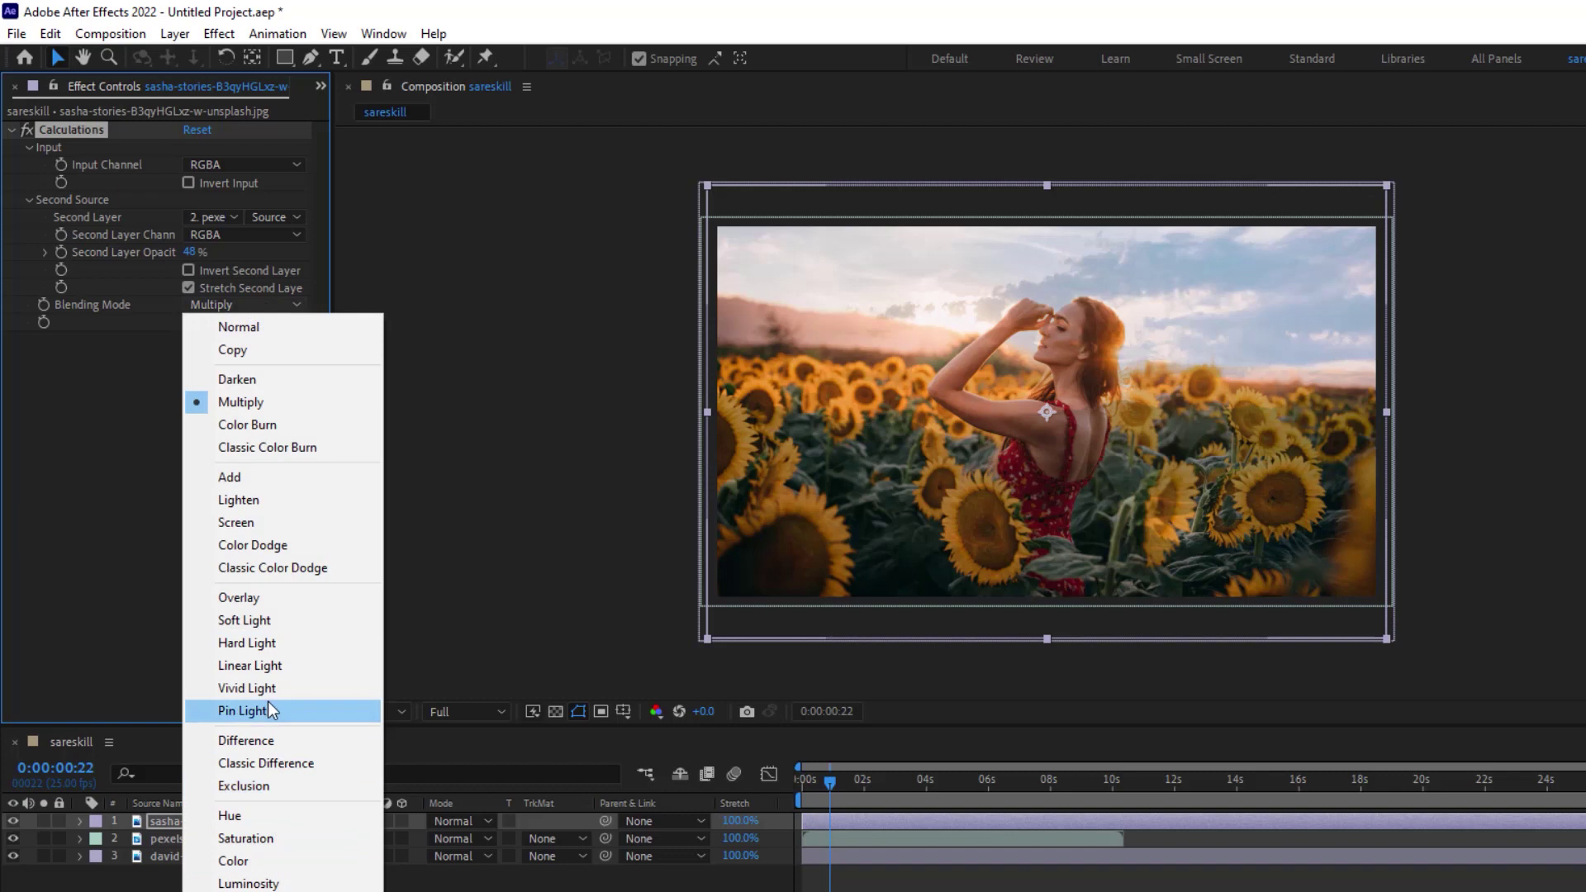
pyautogui.click(268, 709)
pyautogui.click(266, 304)
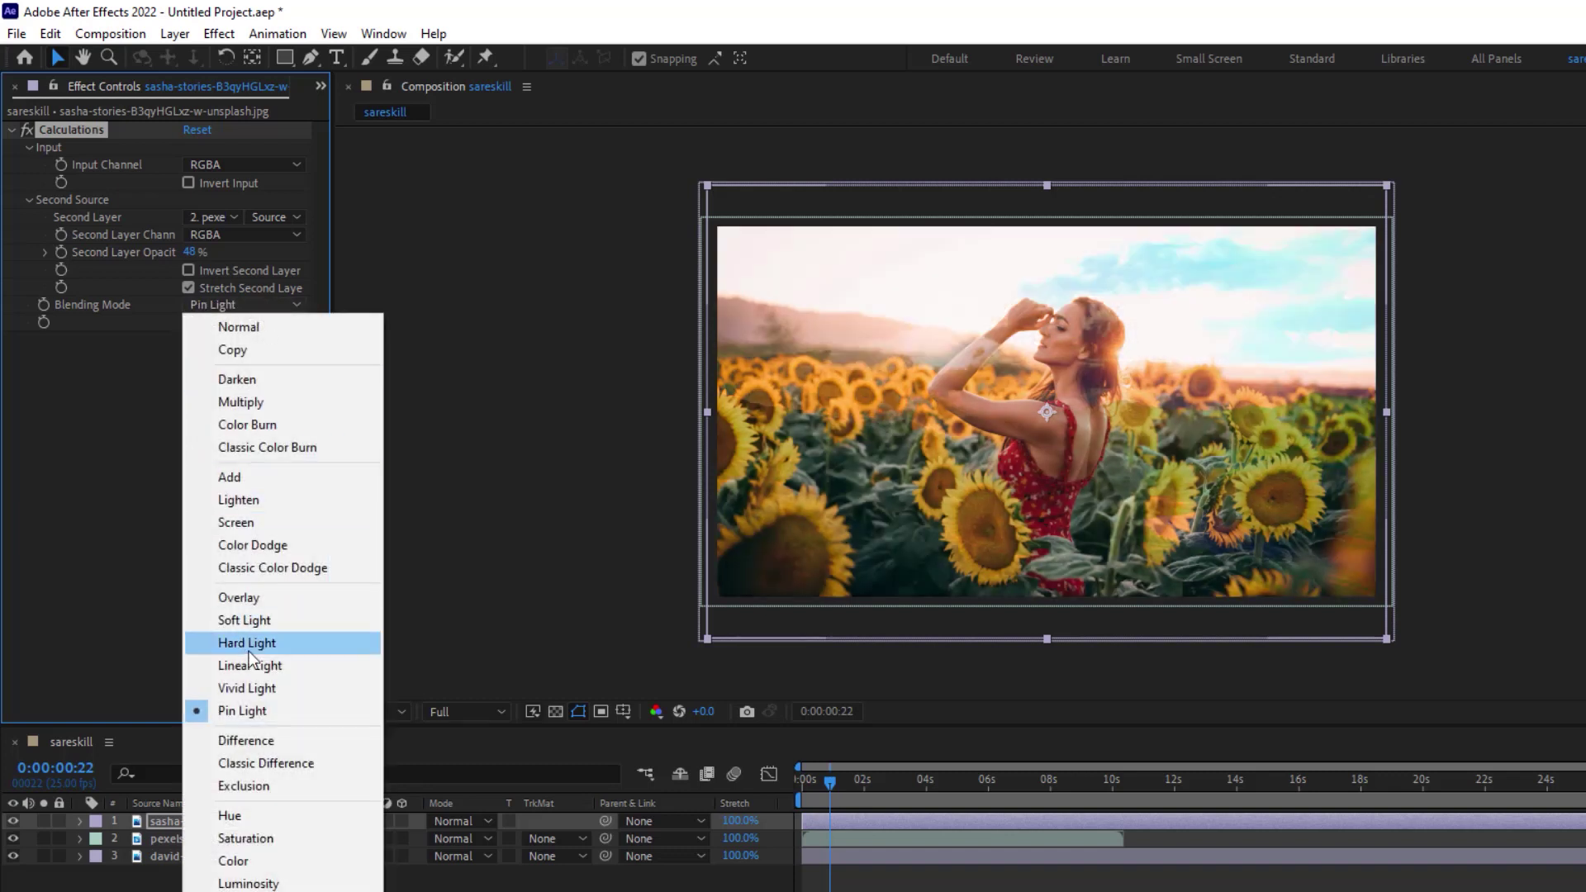
pyautogui.click(268, 500)
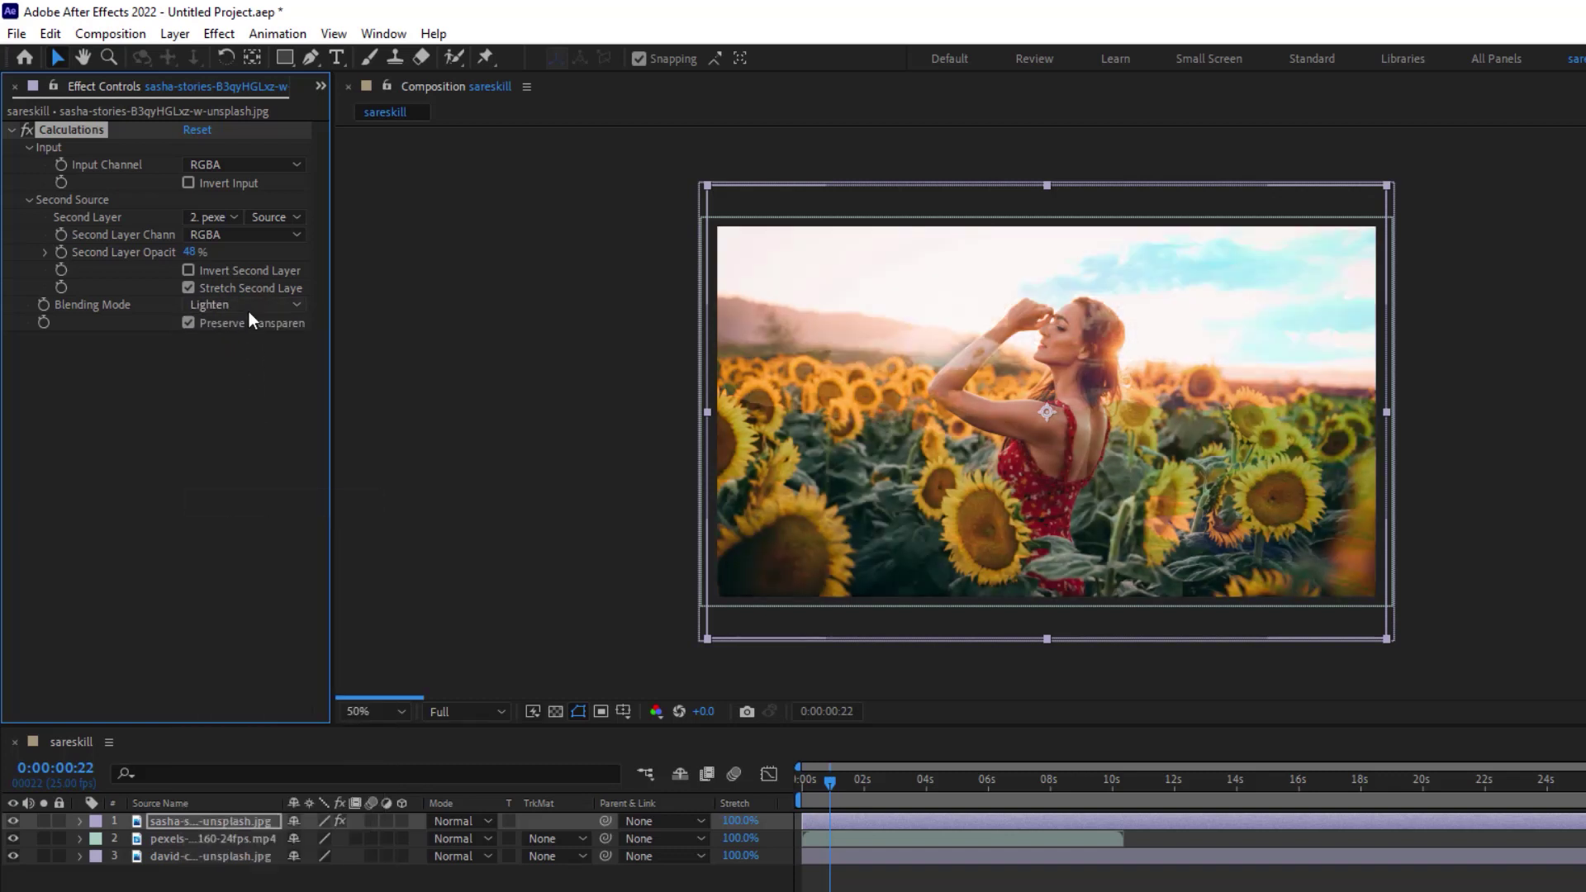
pyautogui.click(249, 307)
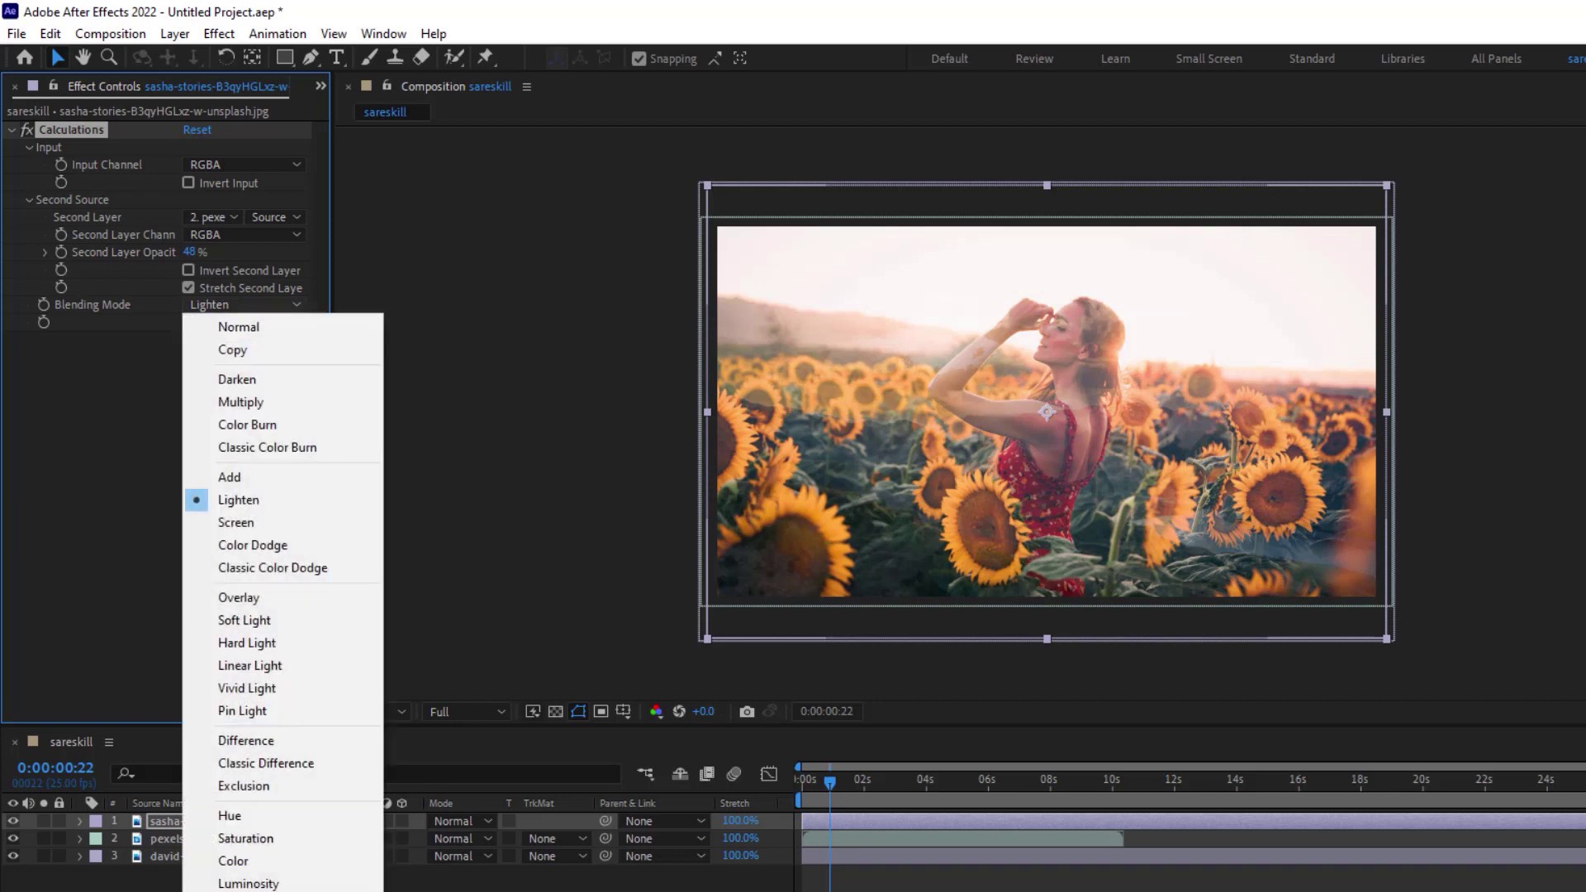
pyautogui.click(248, 888)
pyautogui.click(264, 305)
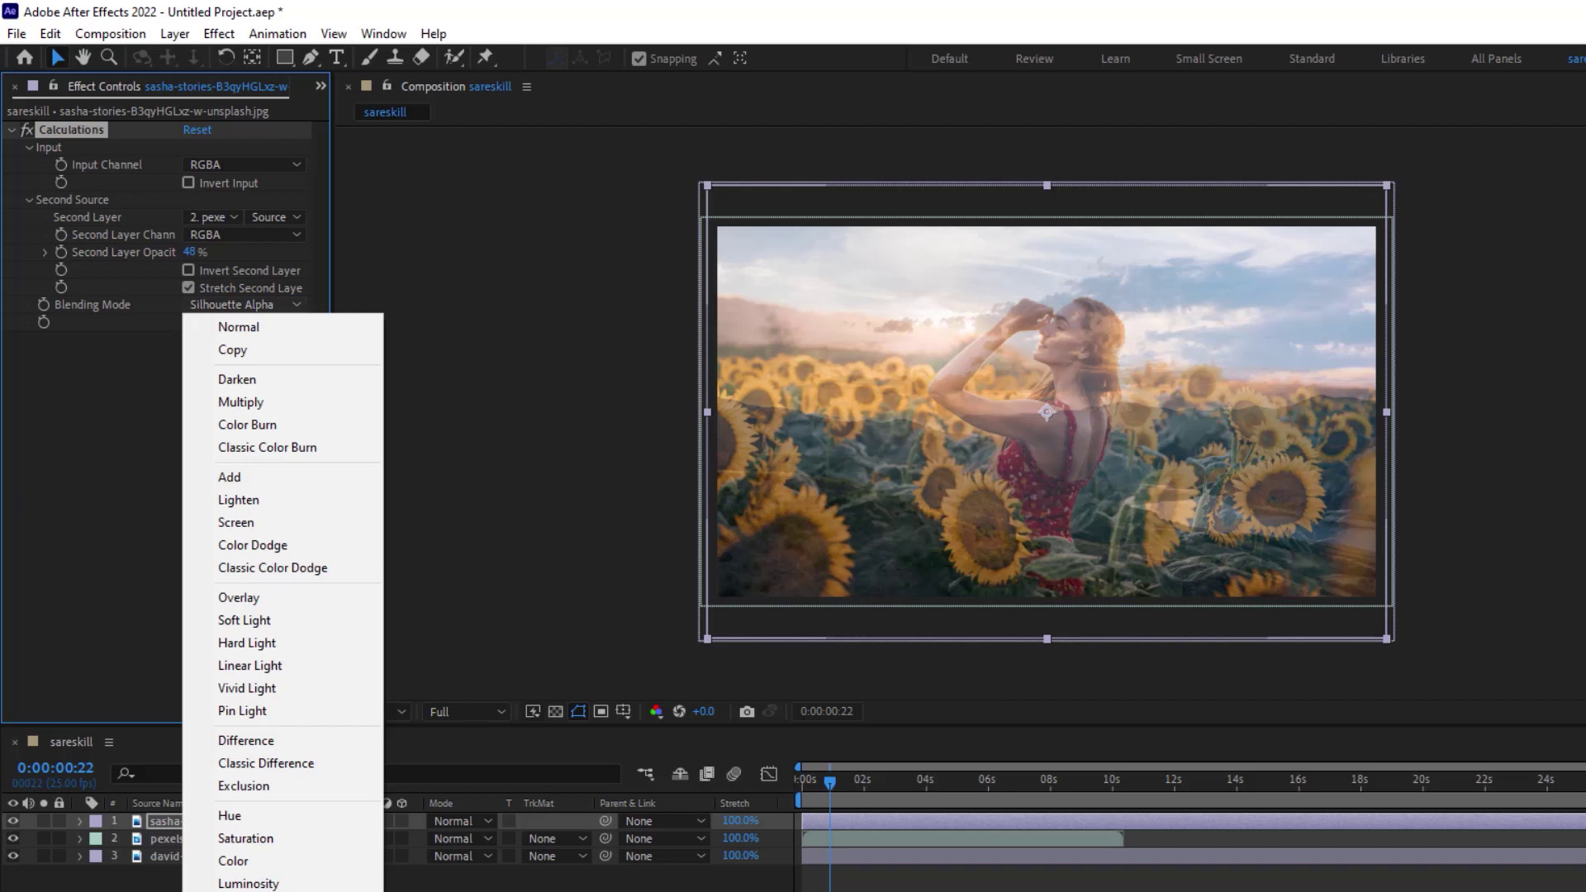
pyautogui.click(248, 888)
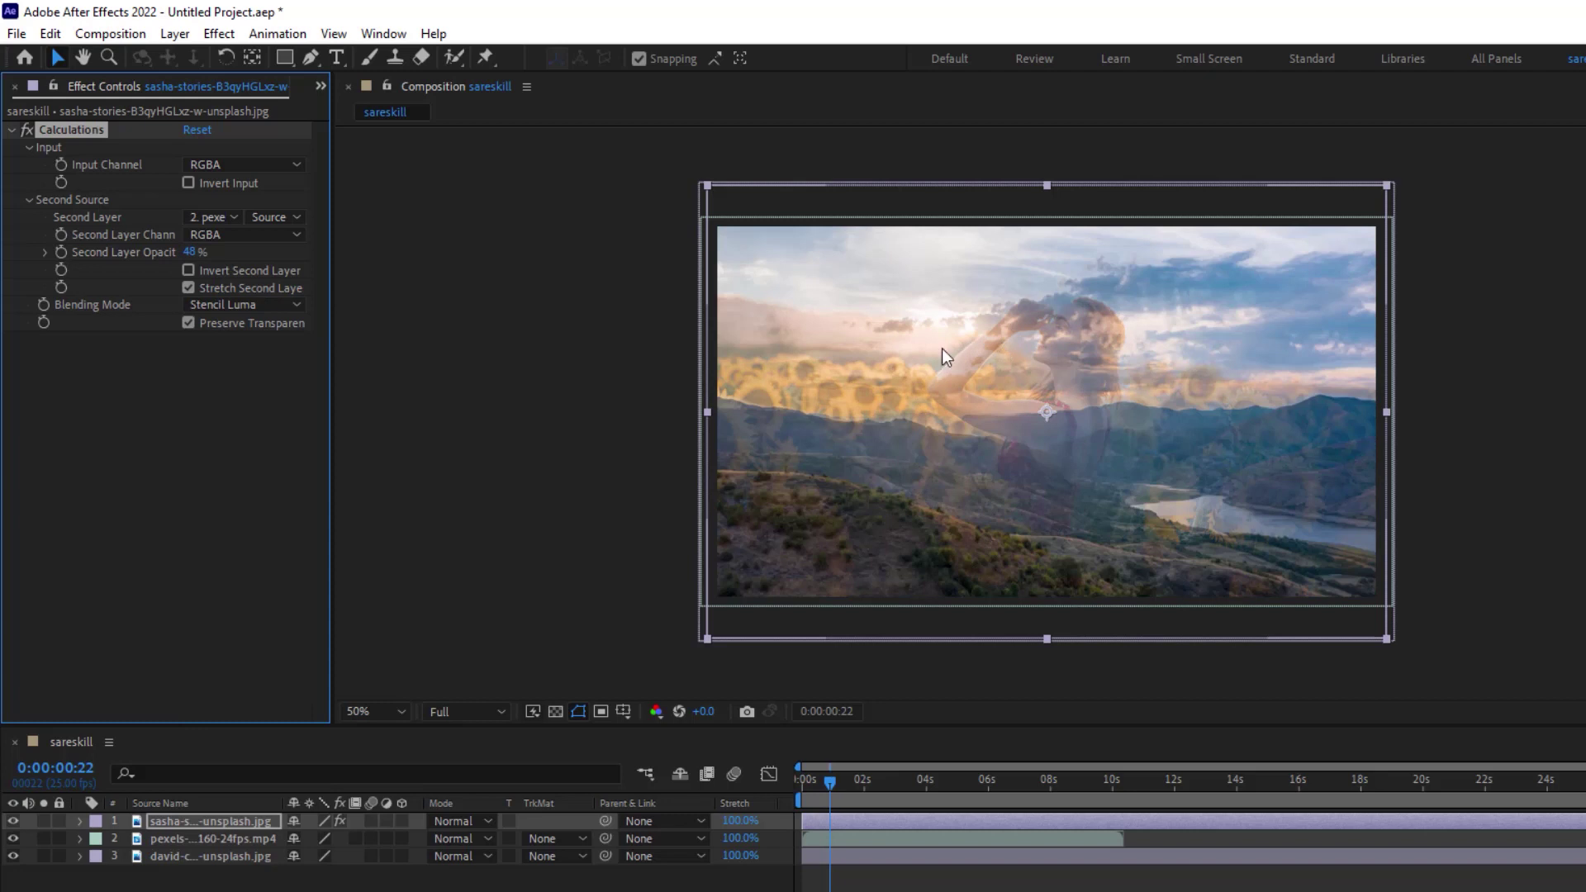
# Step: Return the blending mode to Normal and reset the Calculations effect
pyautogui.click(240, 304)
pyautogui.click(250, 325)
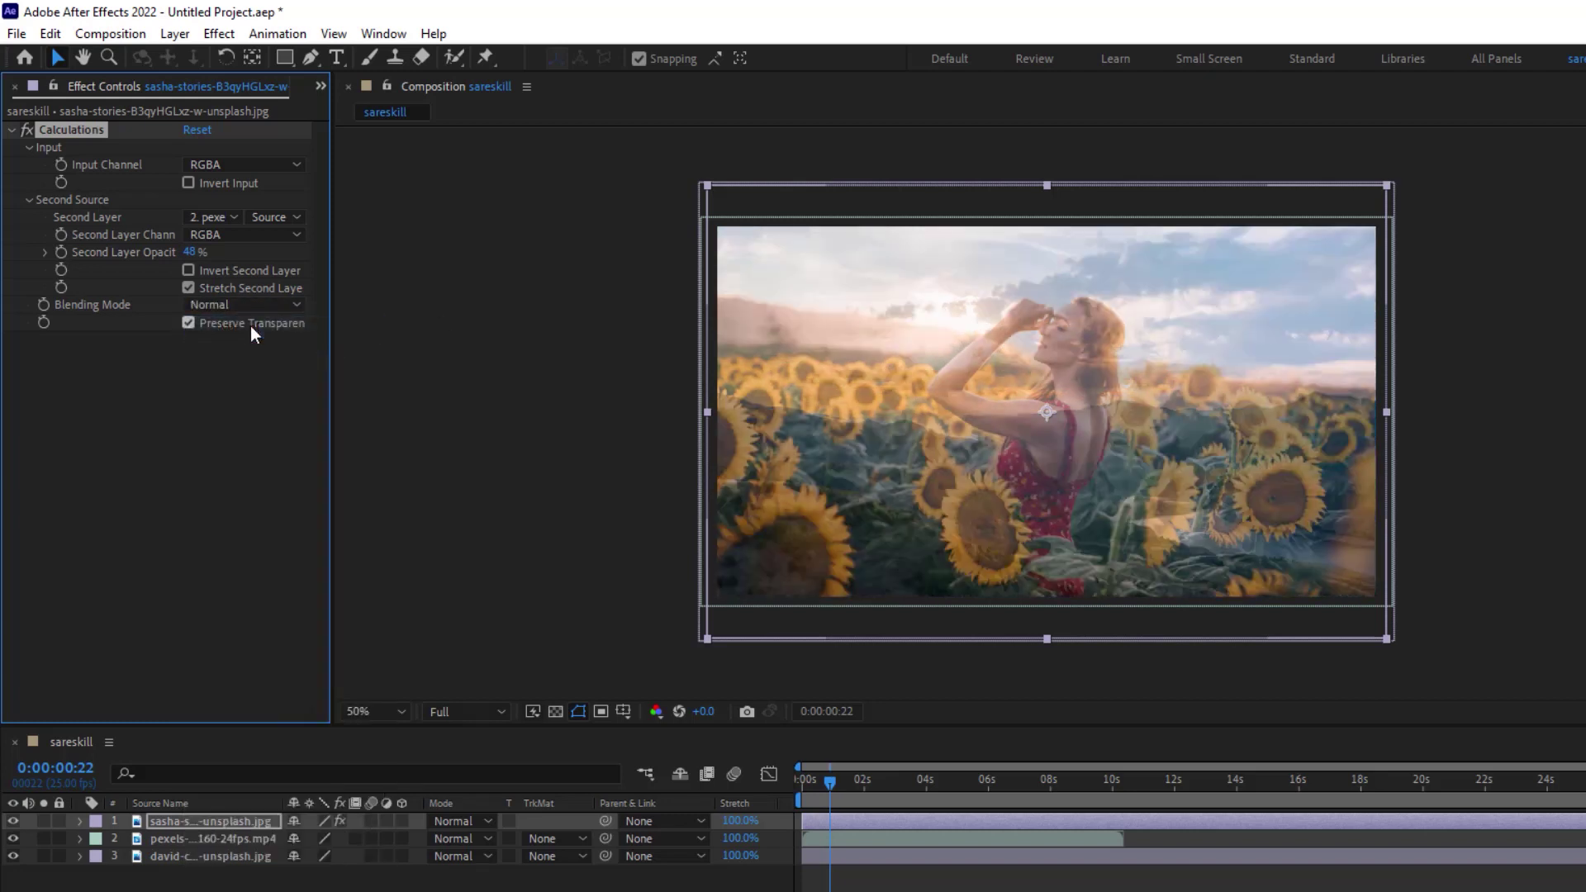
pyautogui.click(202, 130)
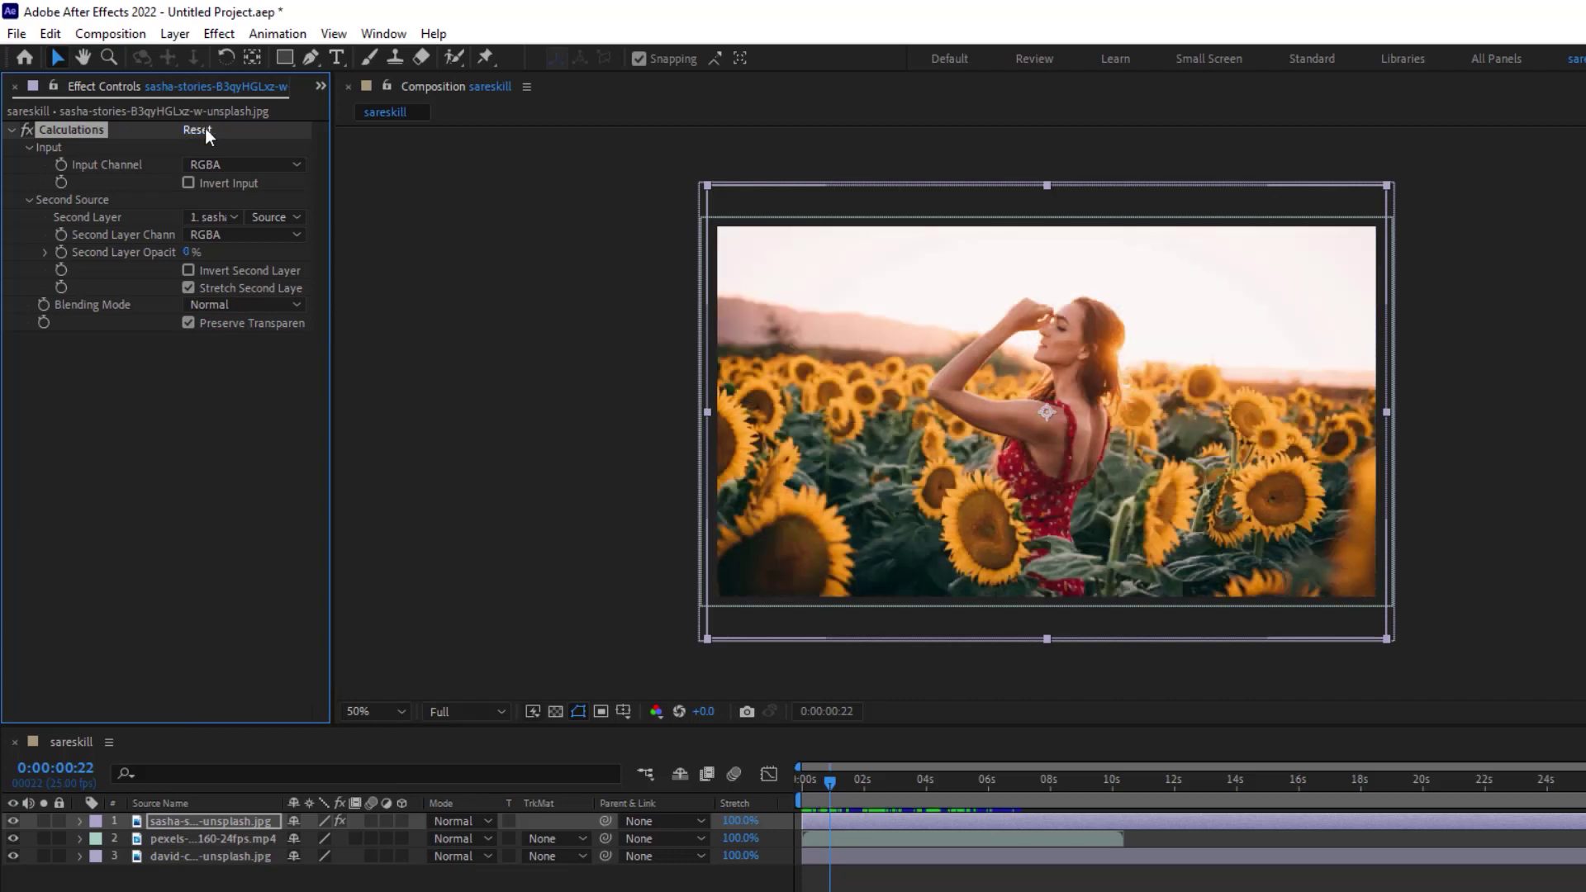
# Step: Replace Calculations with CC Composite and set Composite Original to Multiply
pyautogui.press('Delete')
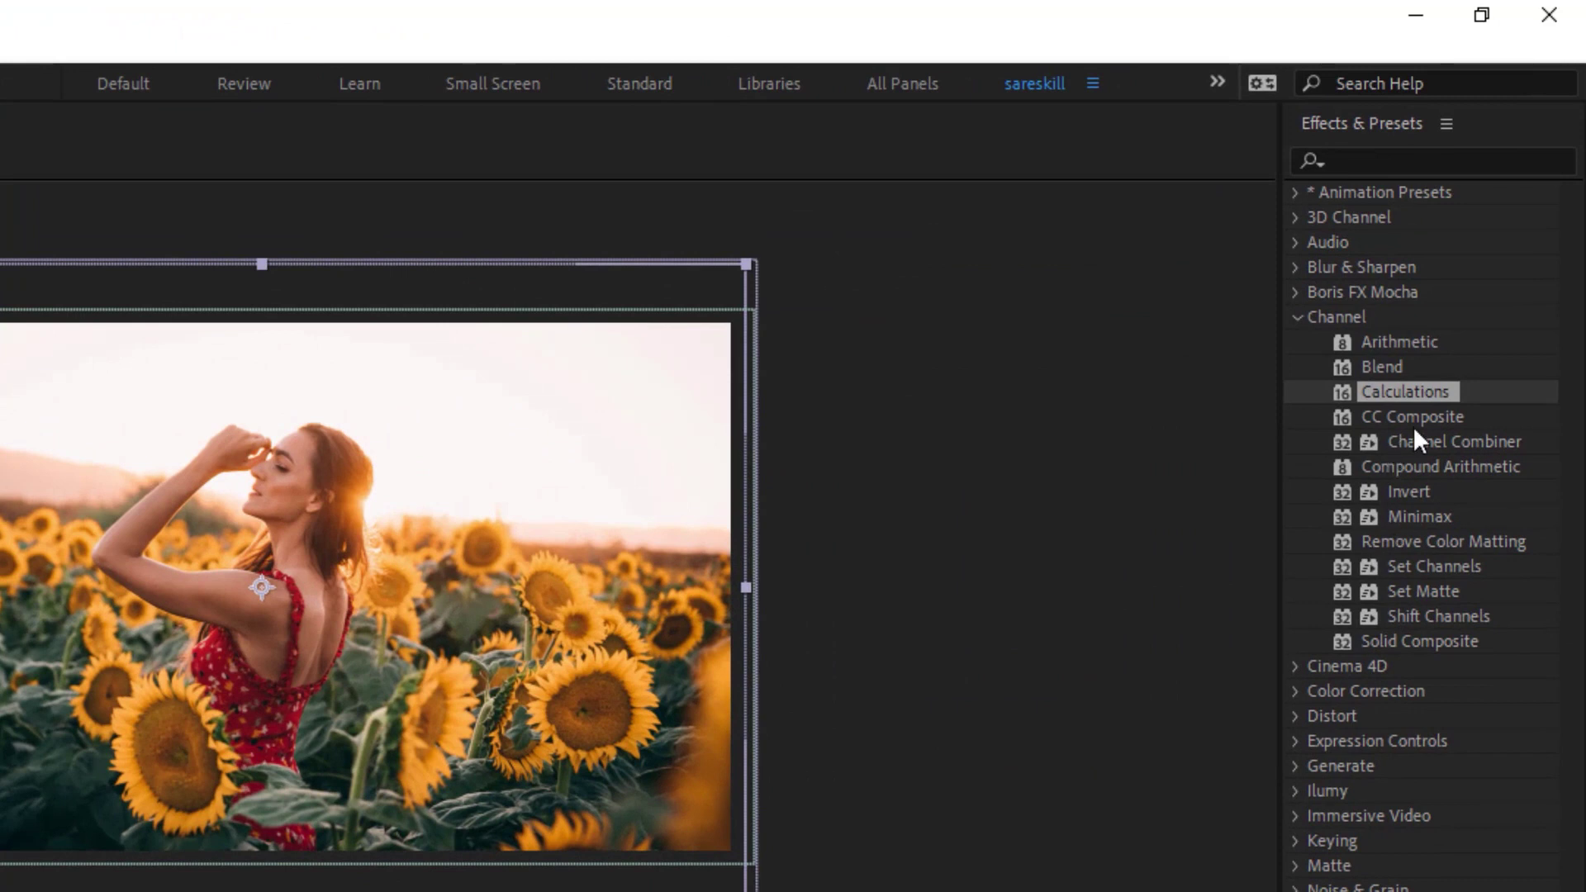
pyautogui.doubleClick(1404, 418)
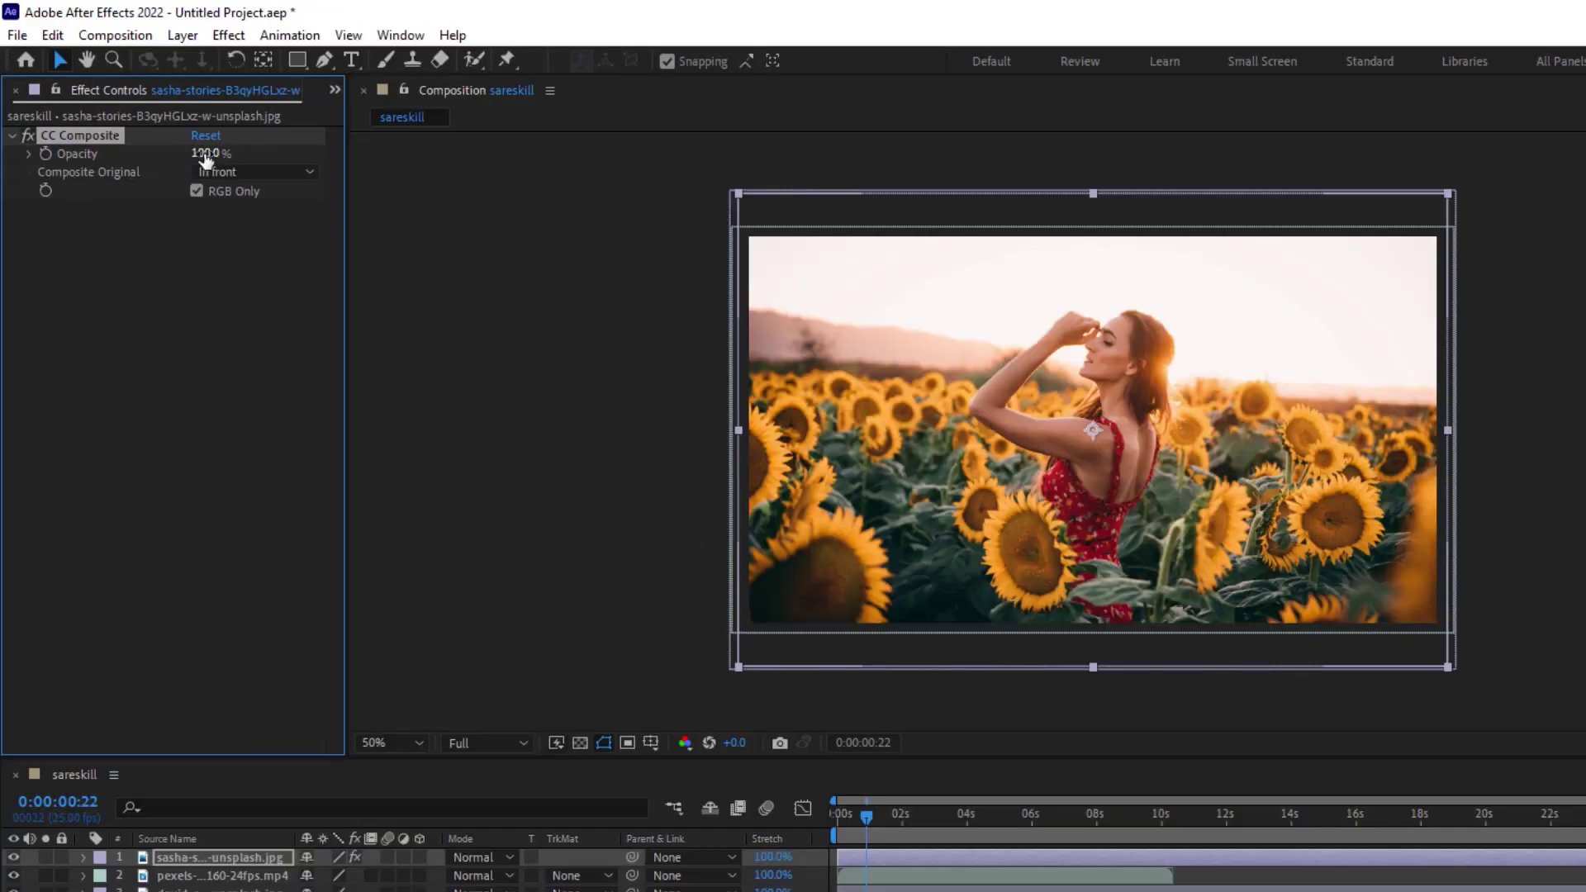
pyautogui.click(228, 171)
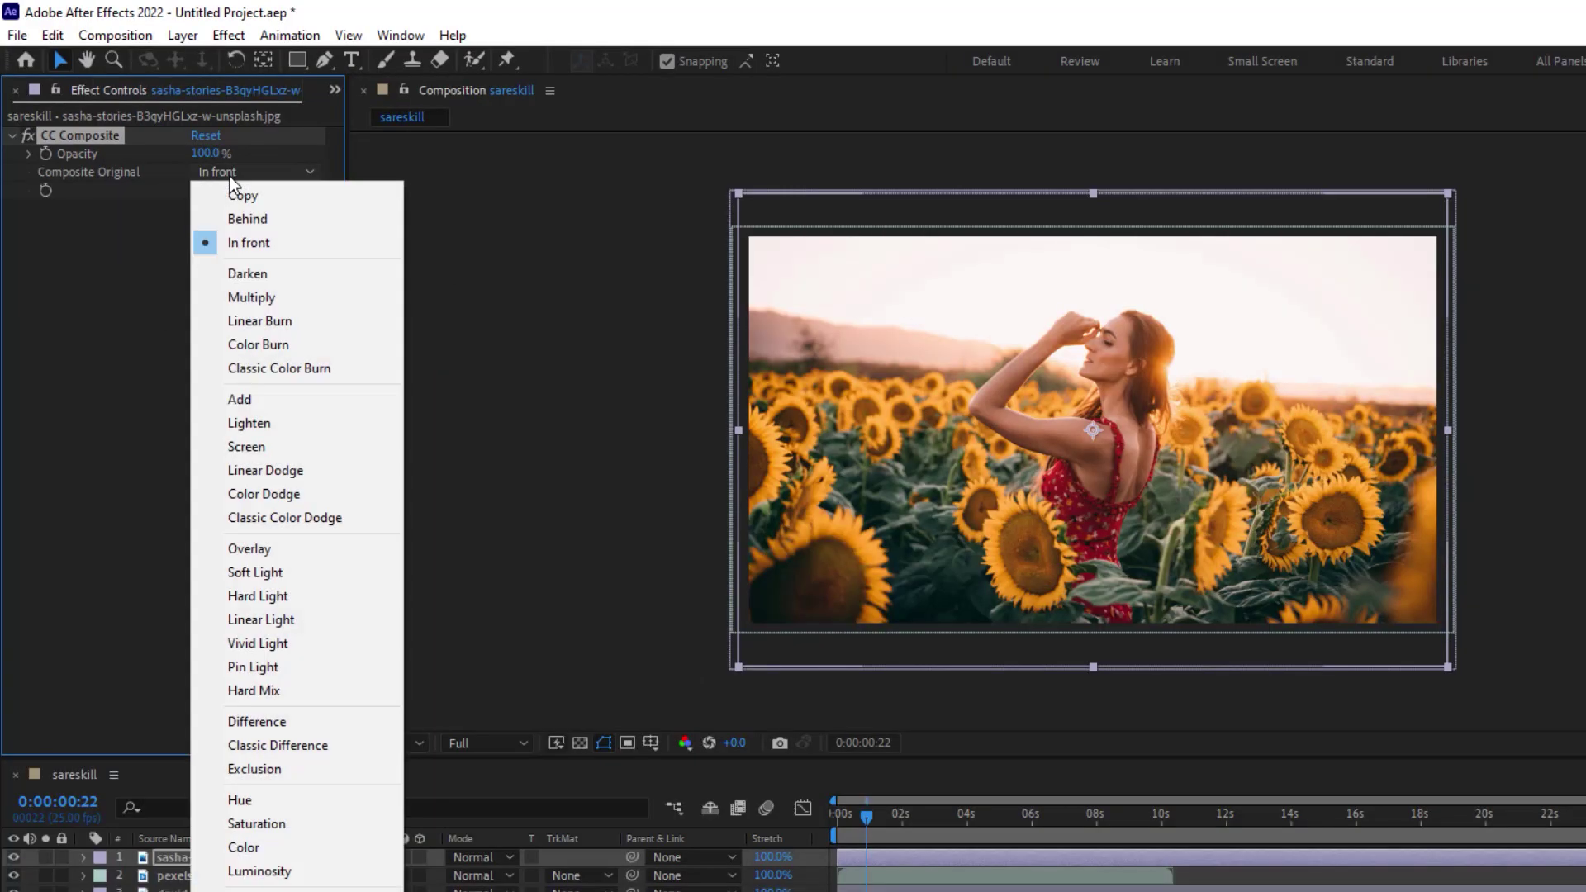
pyautogui.click(258, 297)
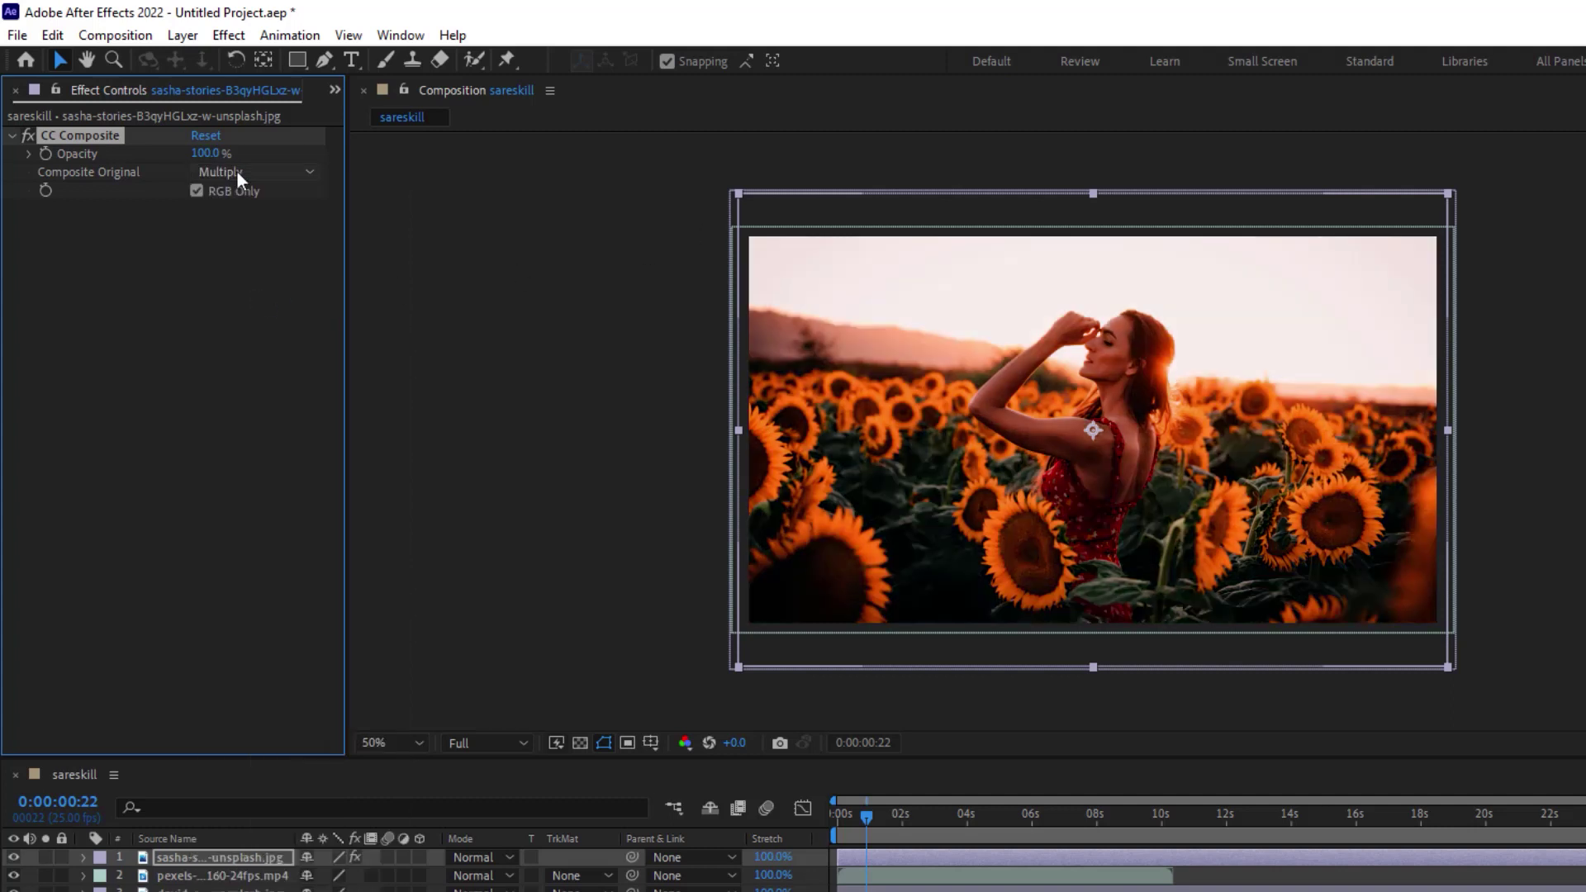
# Step: Try Soft Light, lower opacity to 81%, then set Composite Original to Saturation
pyautogui.click(237, 173)
pyautogui.click(281, 573)
pyautogui.moveTo(206, 153); pyautogui.dragTo(190, 153)
pyautogui.click(248, 172)
pyautogui.click(250, 822)
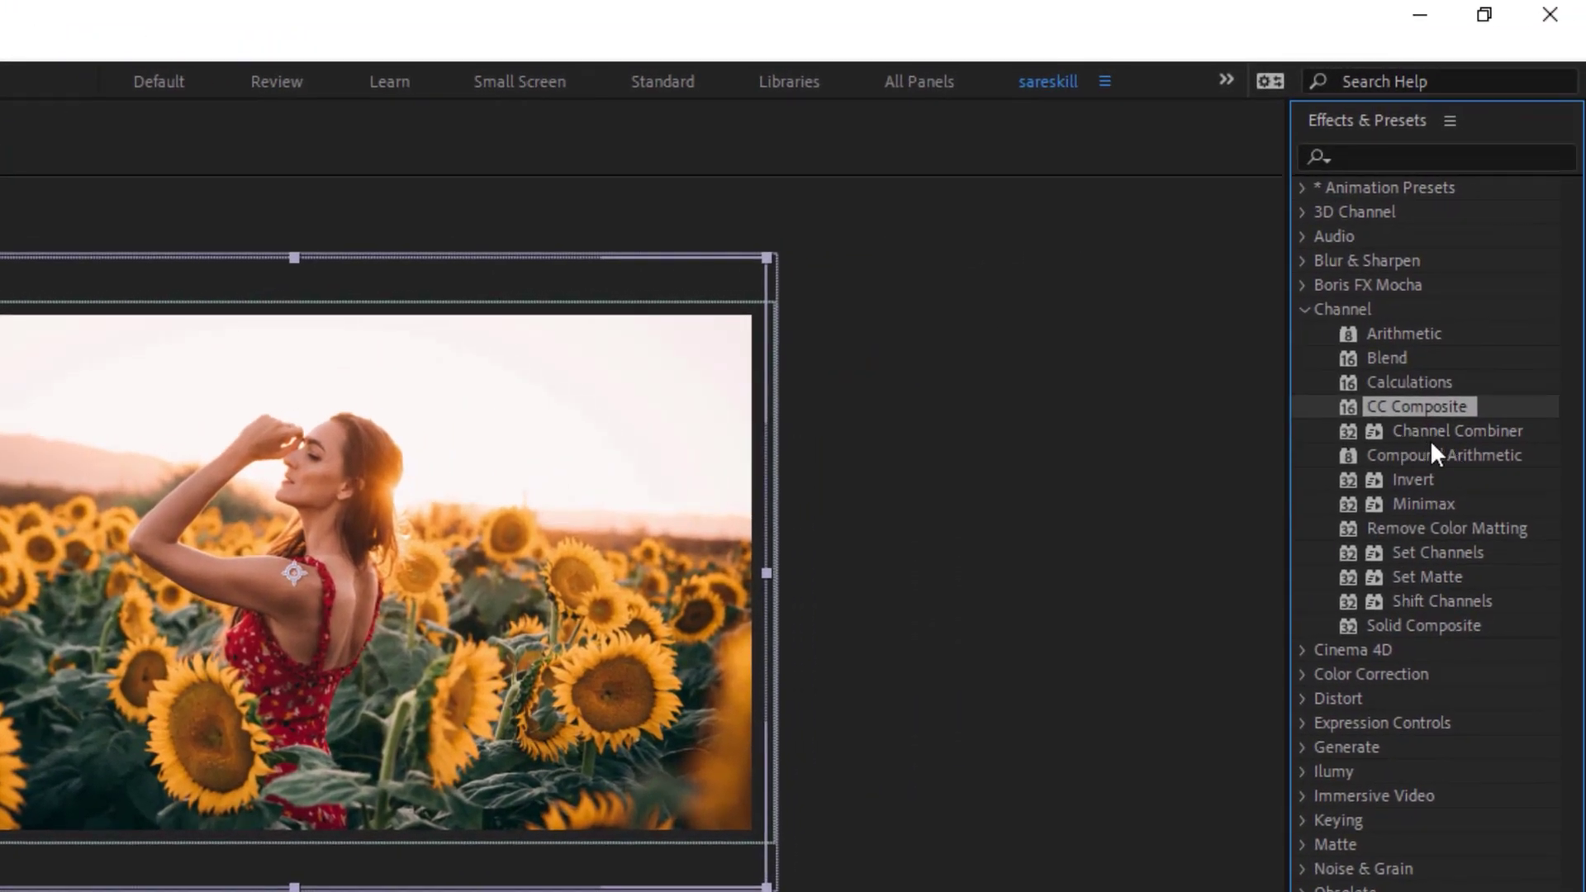
# Step: Apply Channel Combiner to the sunflower photo with the source taken from Red
pyautogui.click(1449, 433)
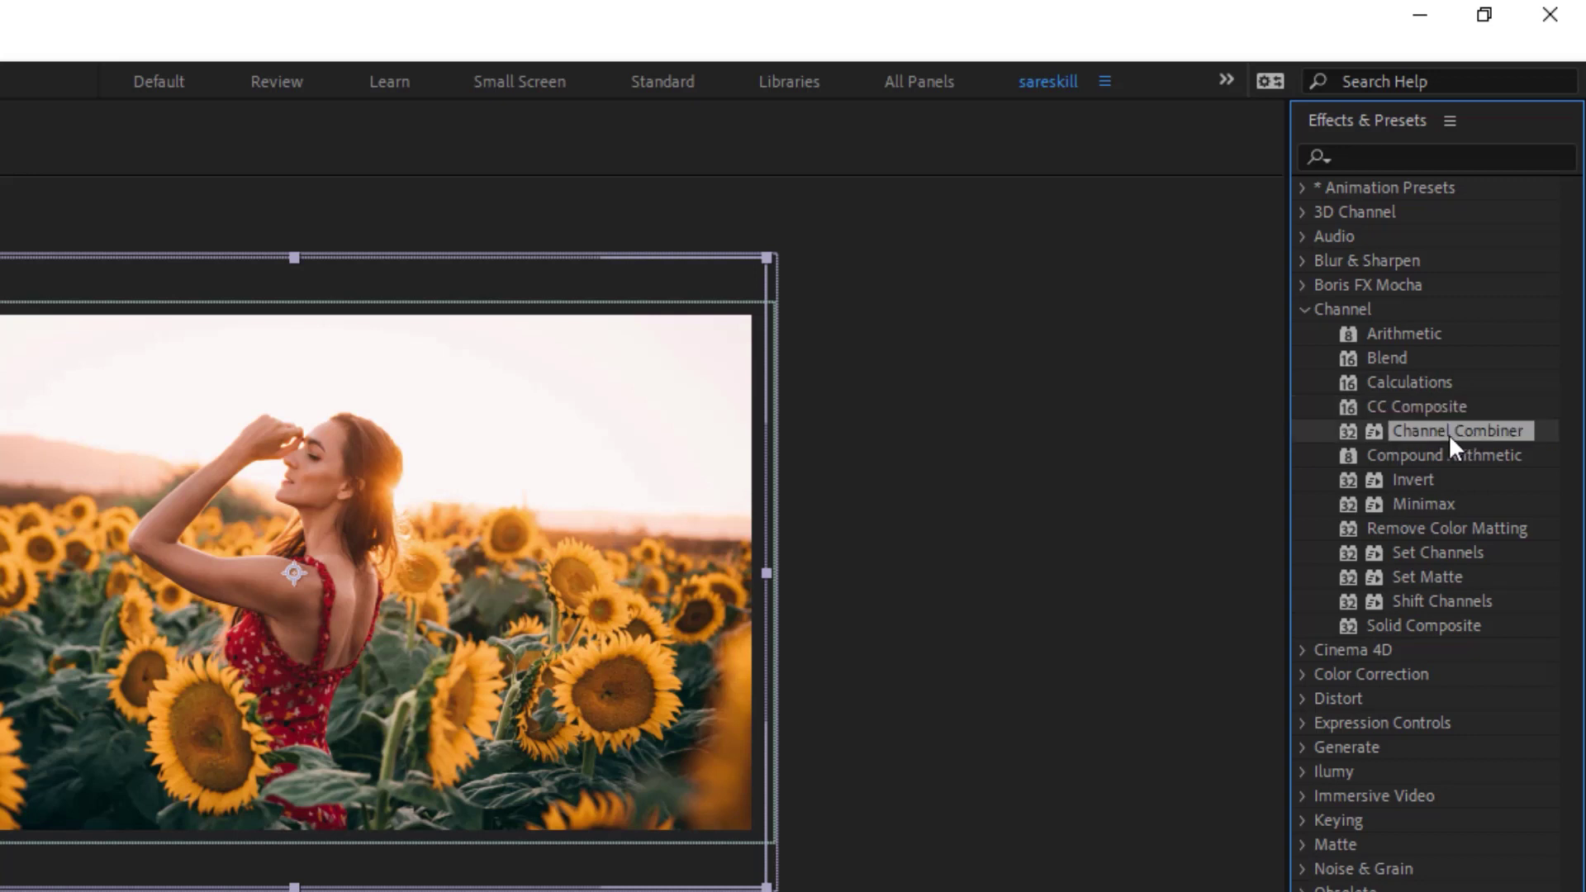
pyautogui.doubleClick(1451, 432)
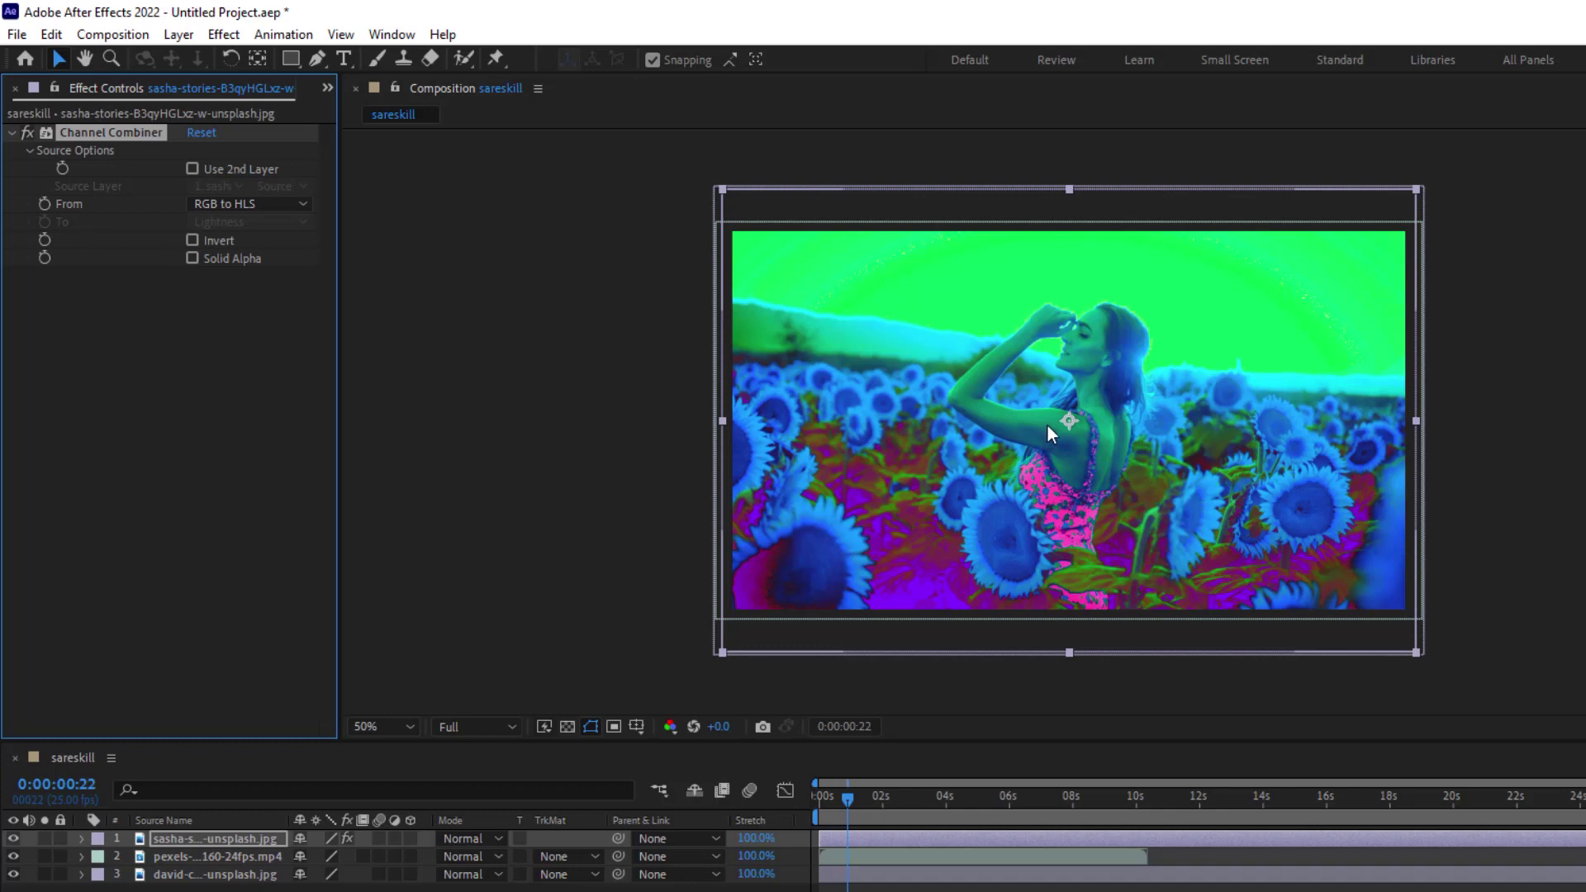
pyautogui.click(228, 203)
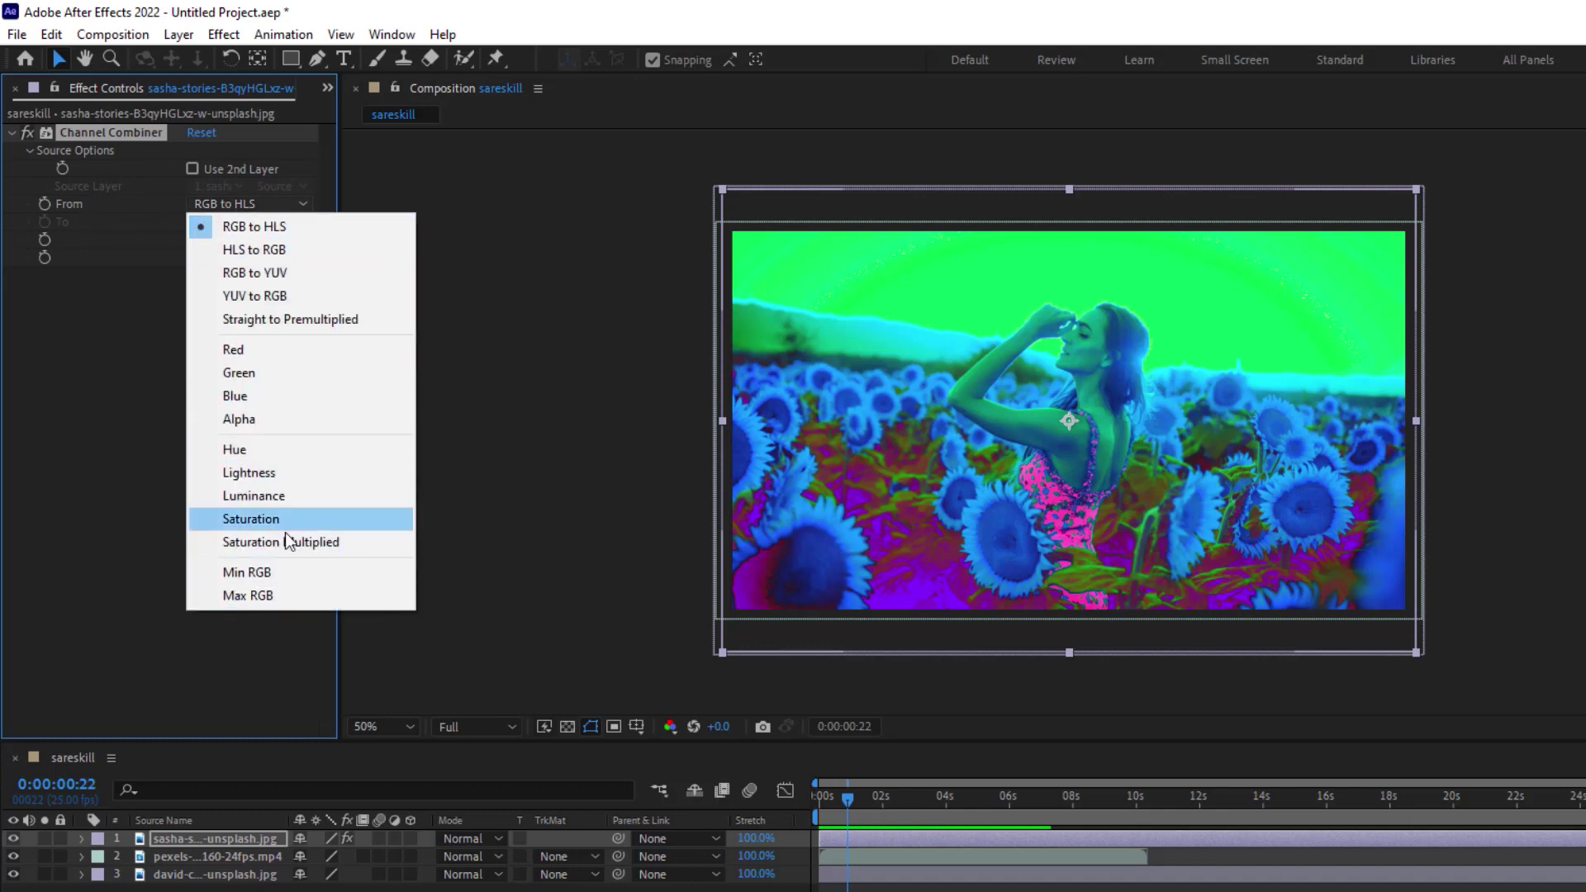
pyautogui.click(254, 347)
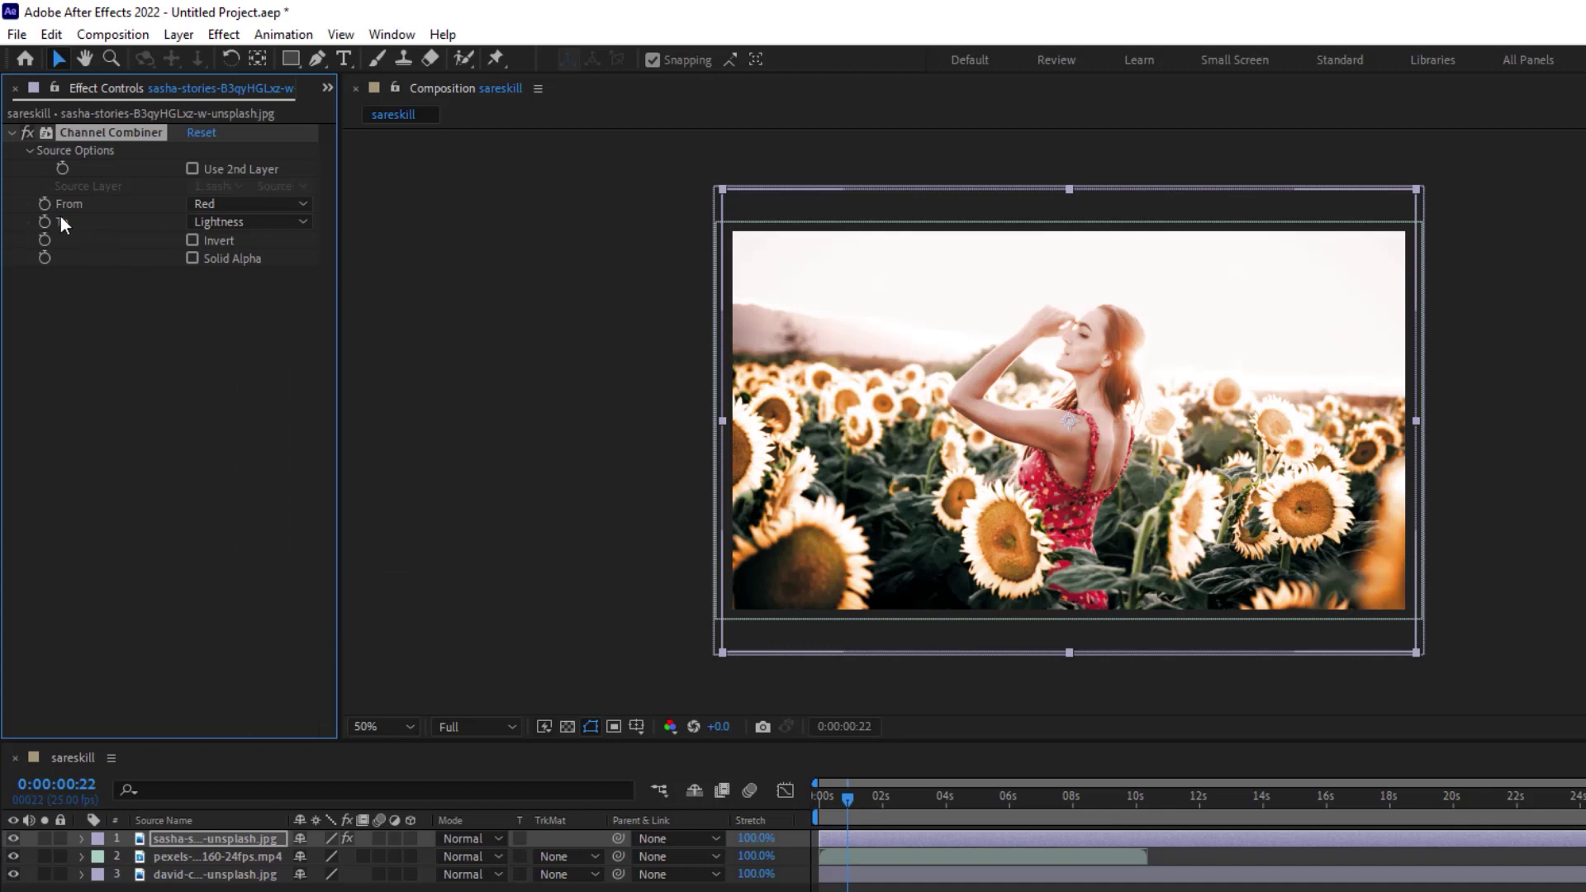
# Step: Try Channel Combiner targets Green Only, Red Only, Blue Only, Lightness and Saturation
pyautogui.click(245, 225)
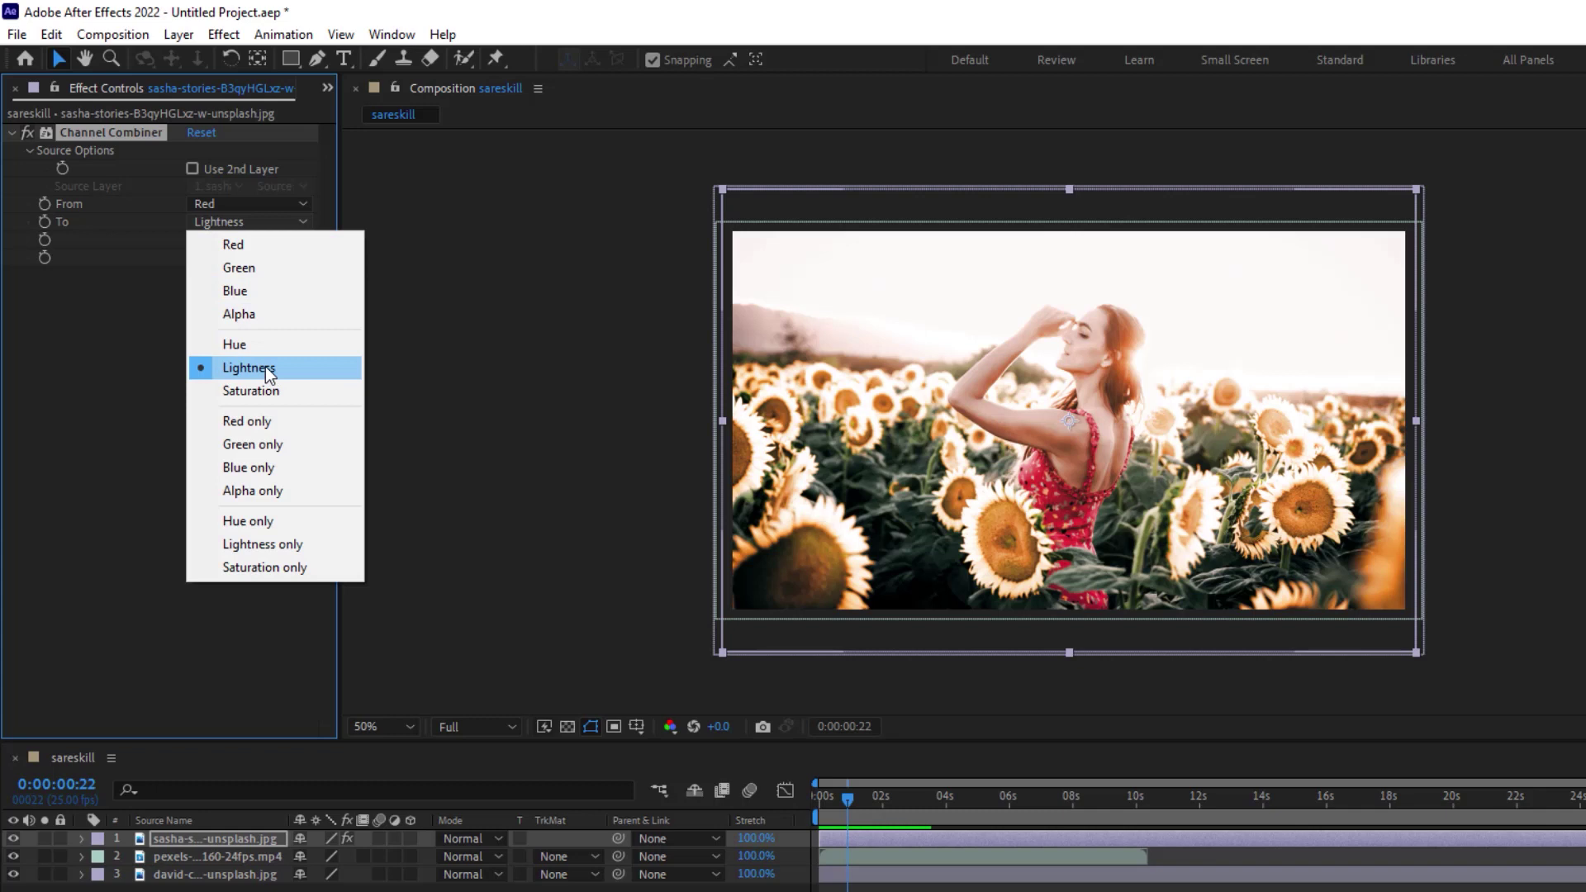
pyautogui.click(270, 446)
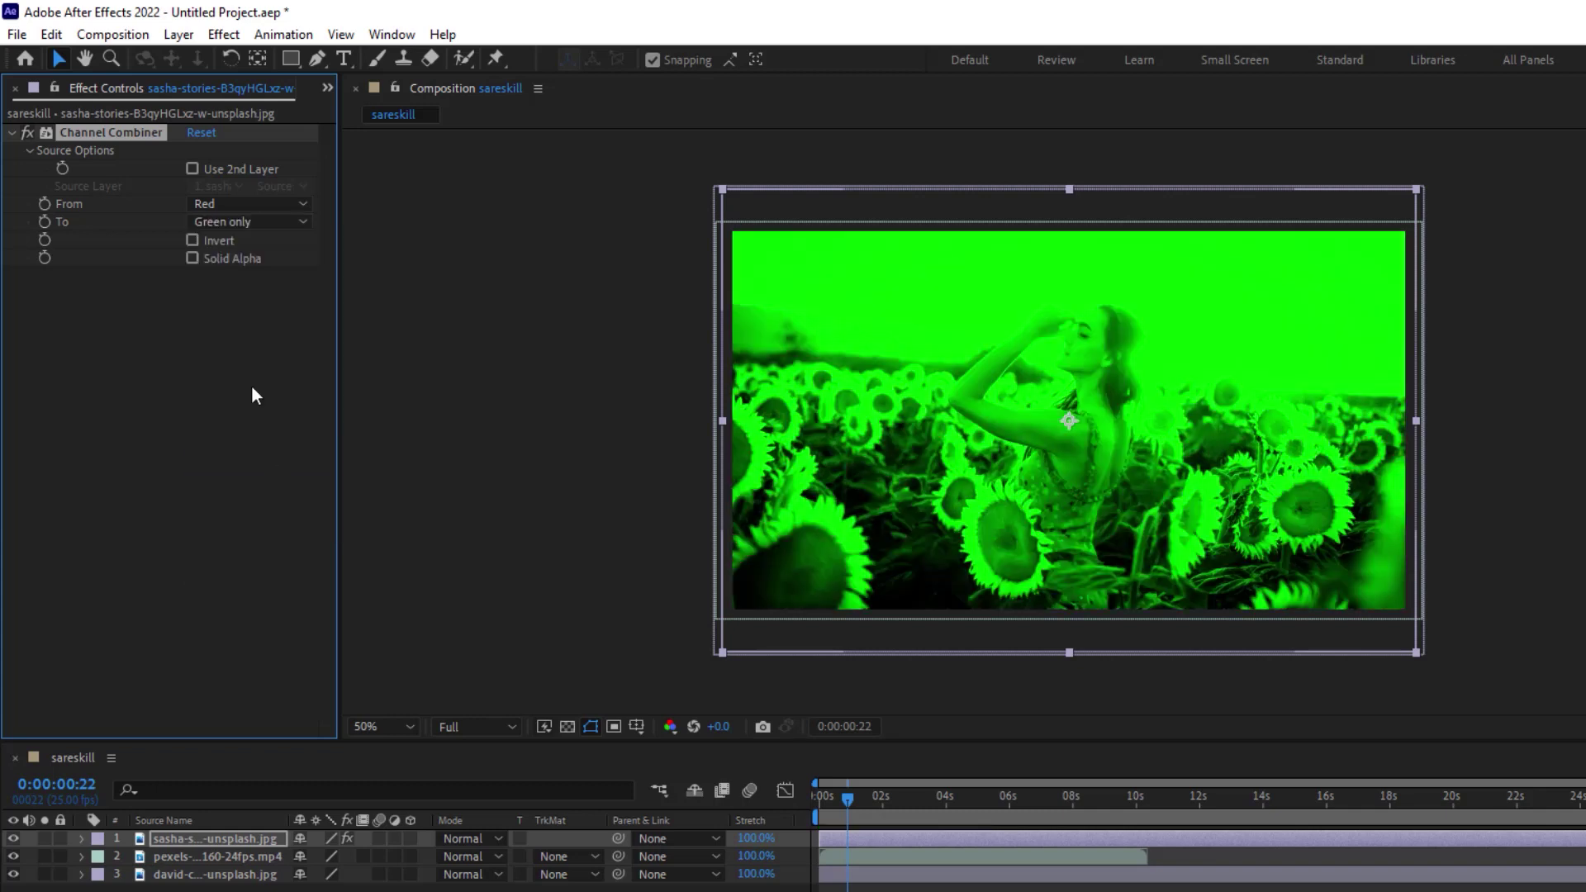
pyautogui.click(229, 225)
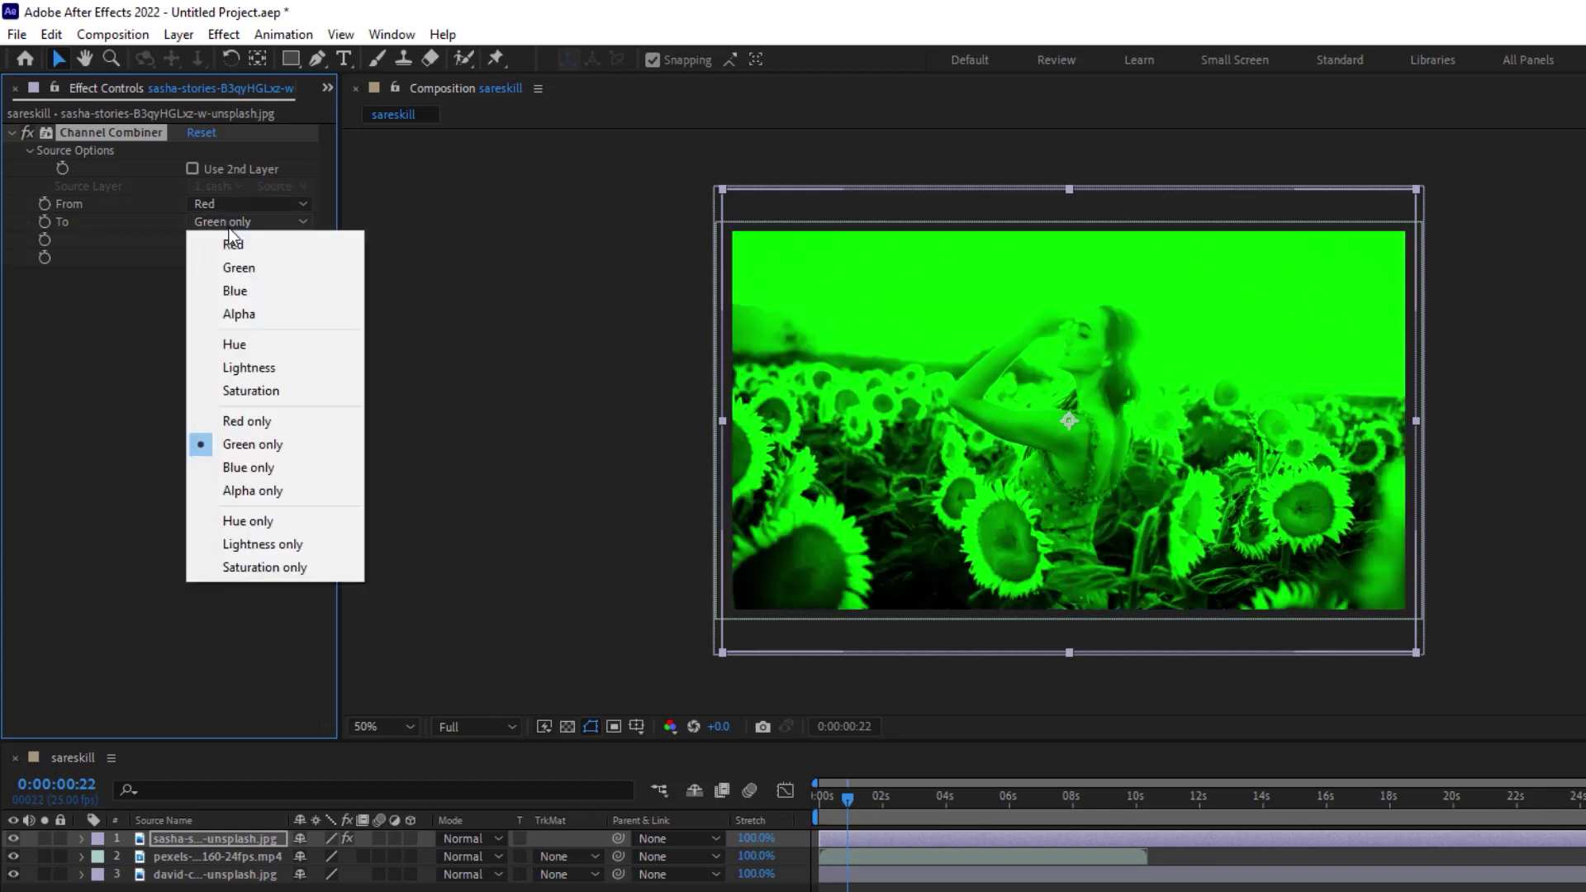
pyautogui.click(256, 420)
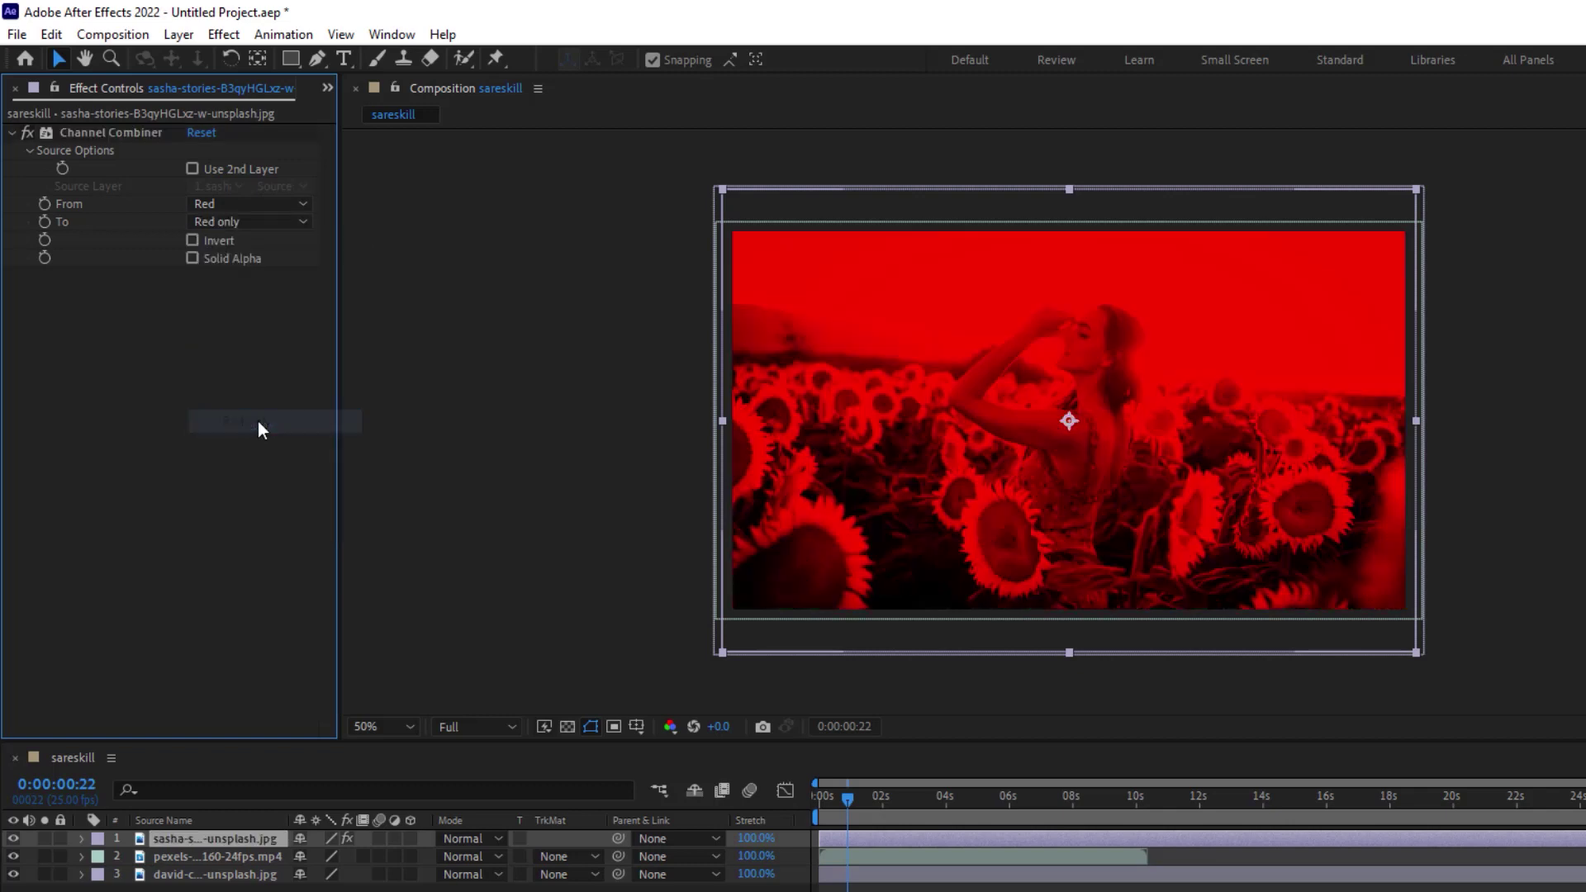
pyautogui.click(246, 221)
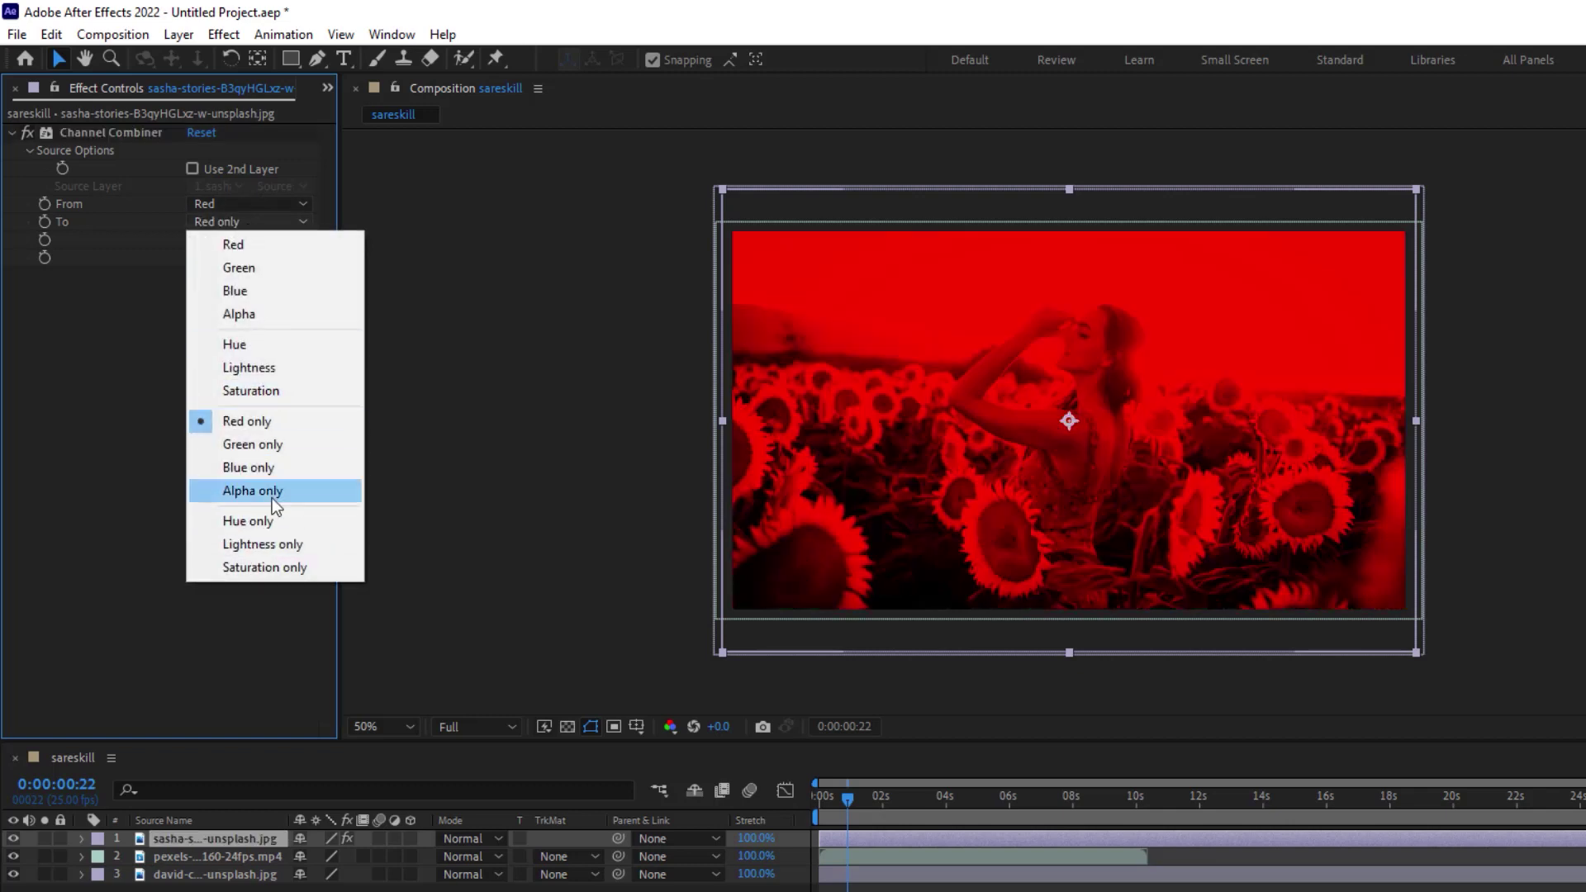
pyautogui.click(253, 468)
pyautogui.click(246, 221)
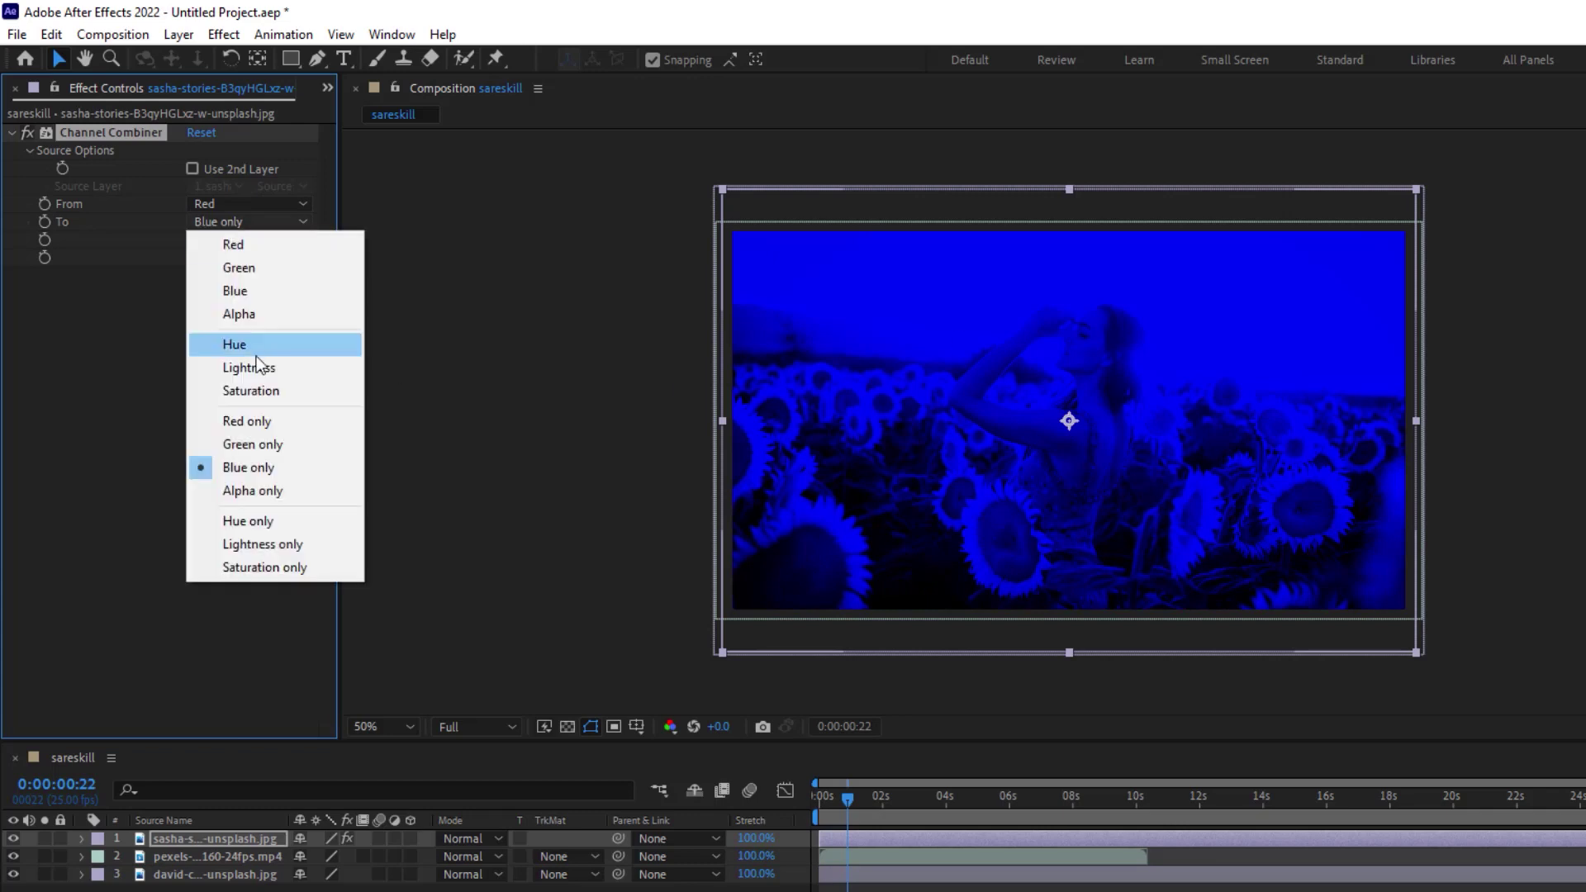
pyautogui.click(249, 368)
pyautogui.click(221, 221)
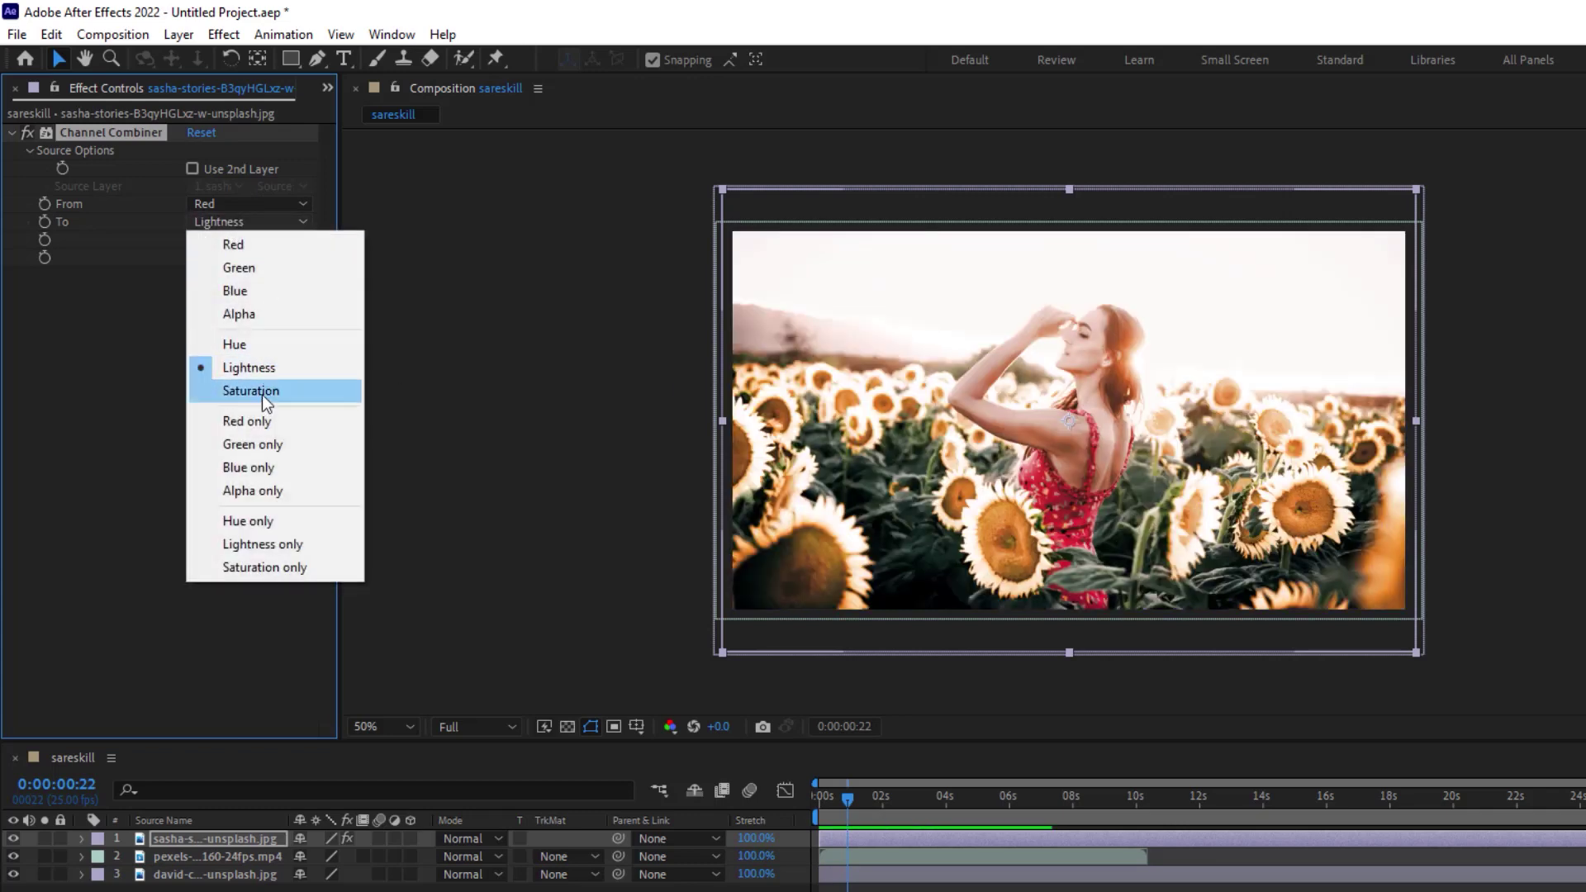
pyautogui.click(251, 391)
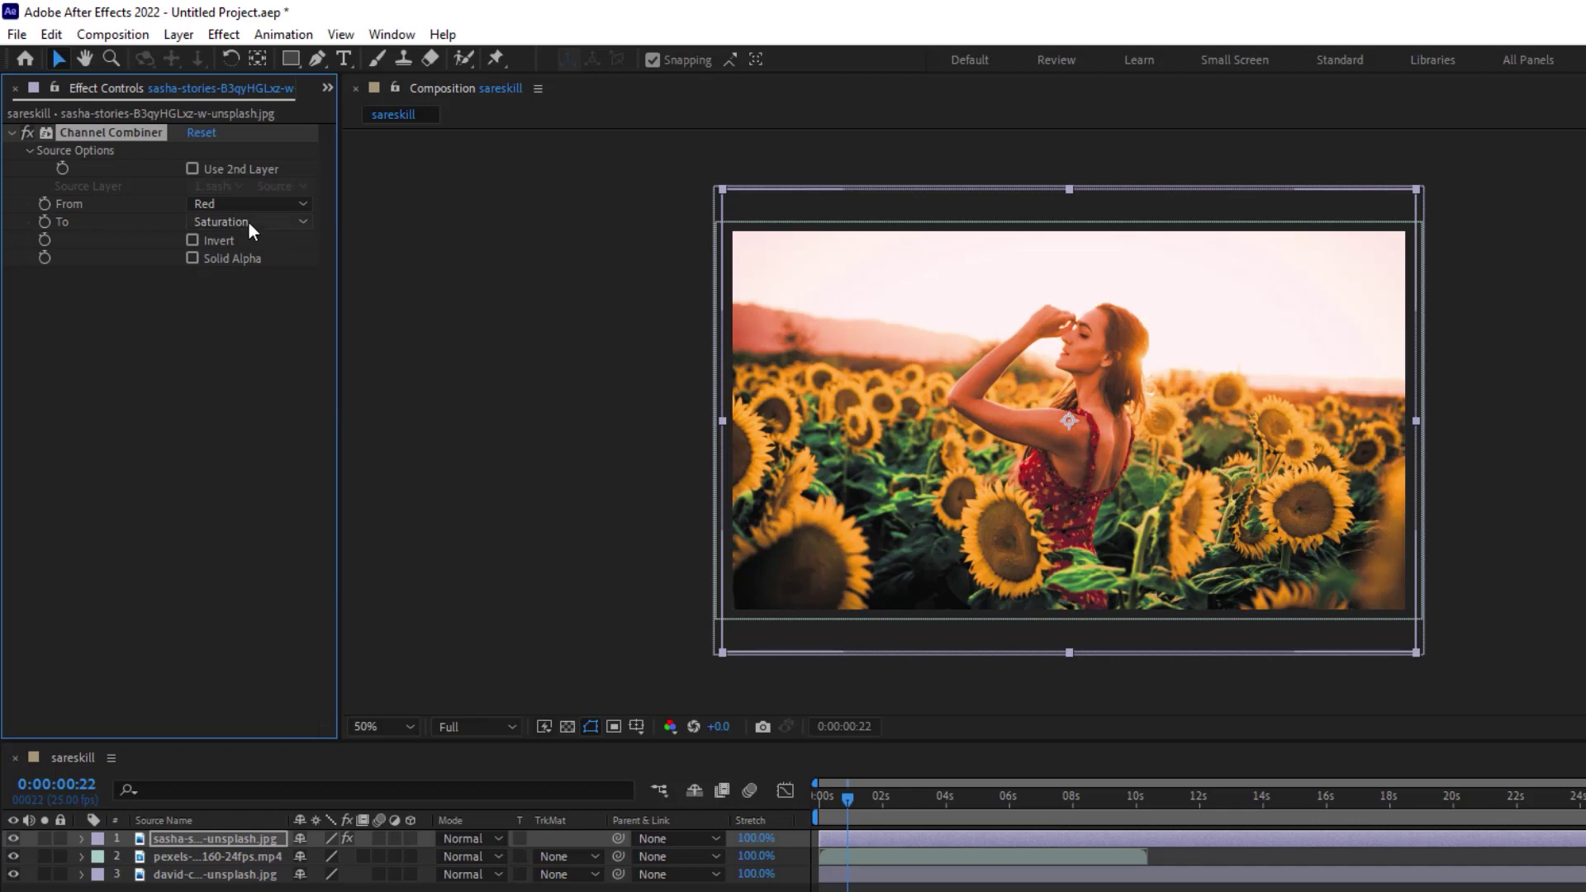
# Step: Try the source as Blue, then Green, with the target set to Red Only
pyautogui.click(248, 204)
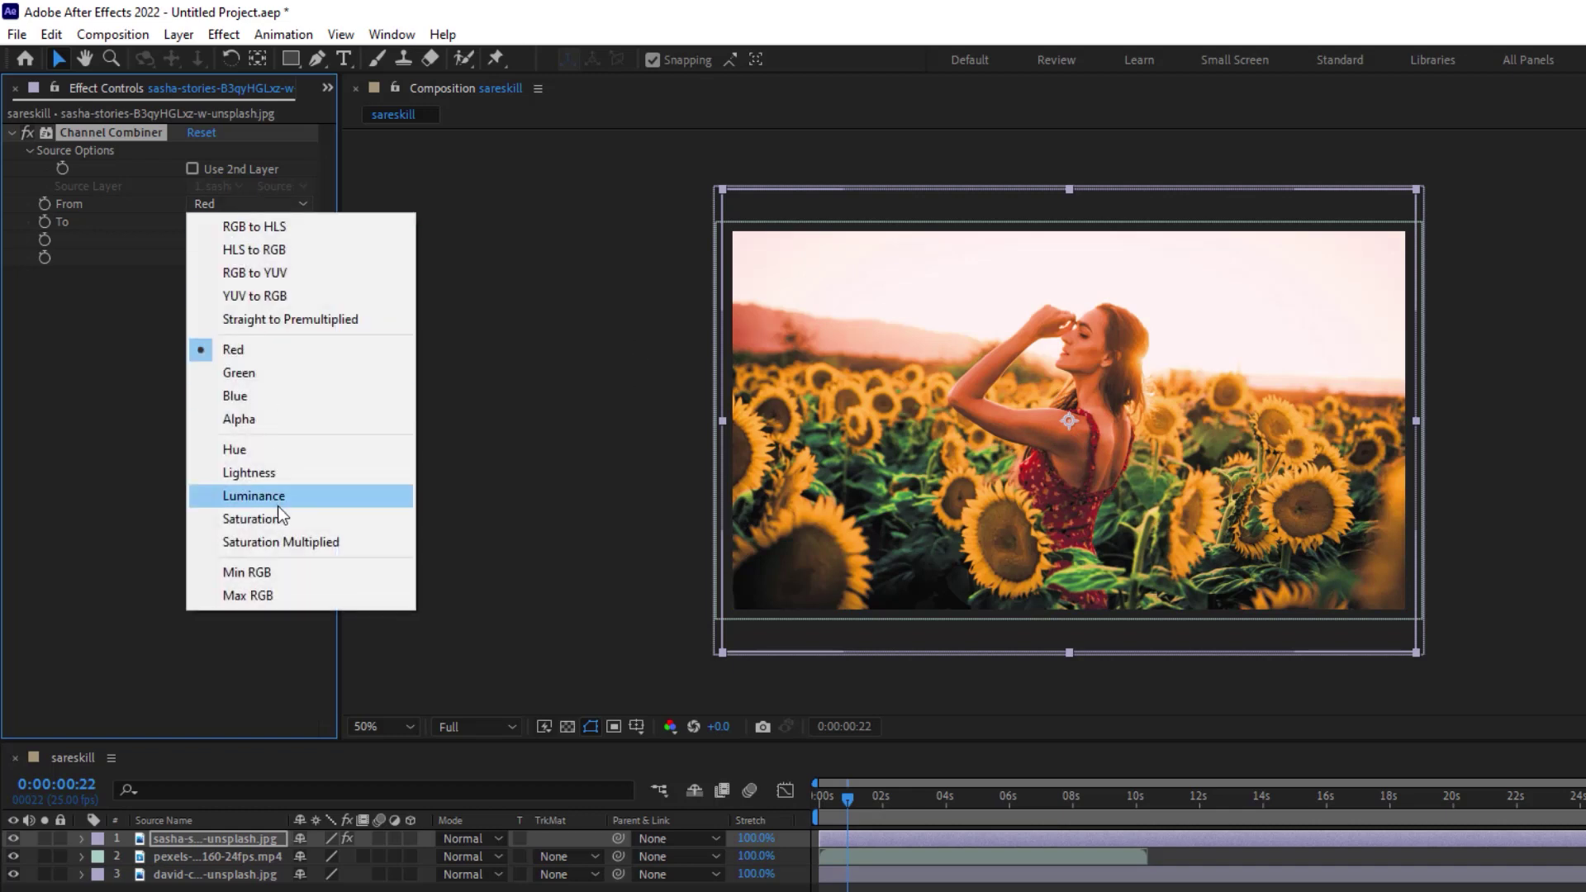
pyautogui.click(266, 395)
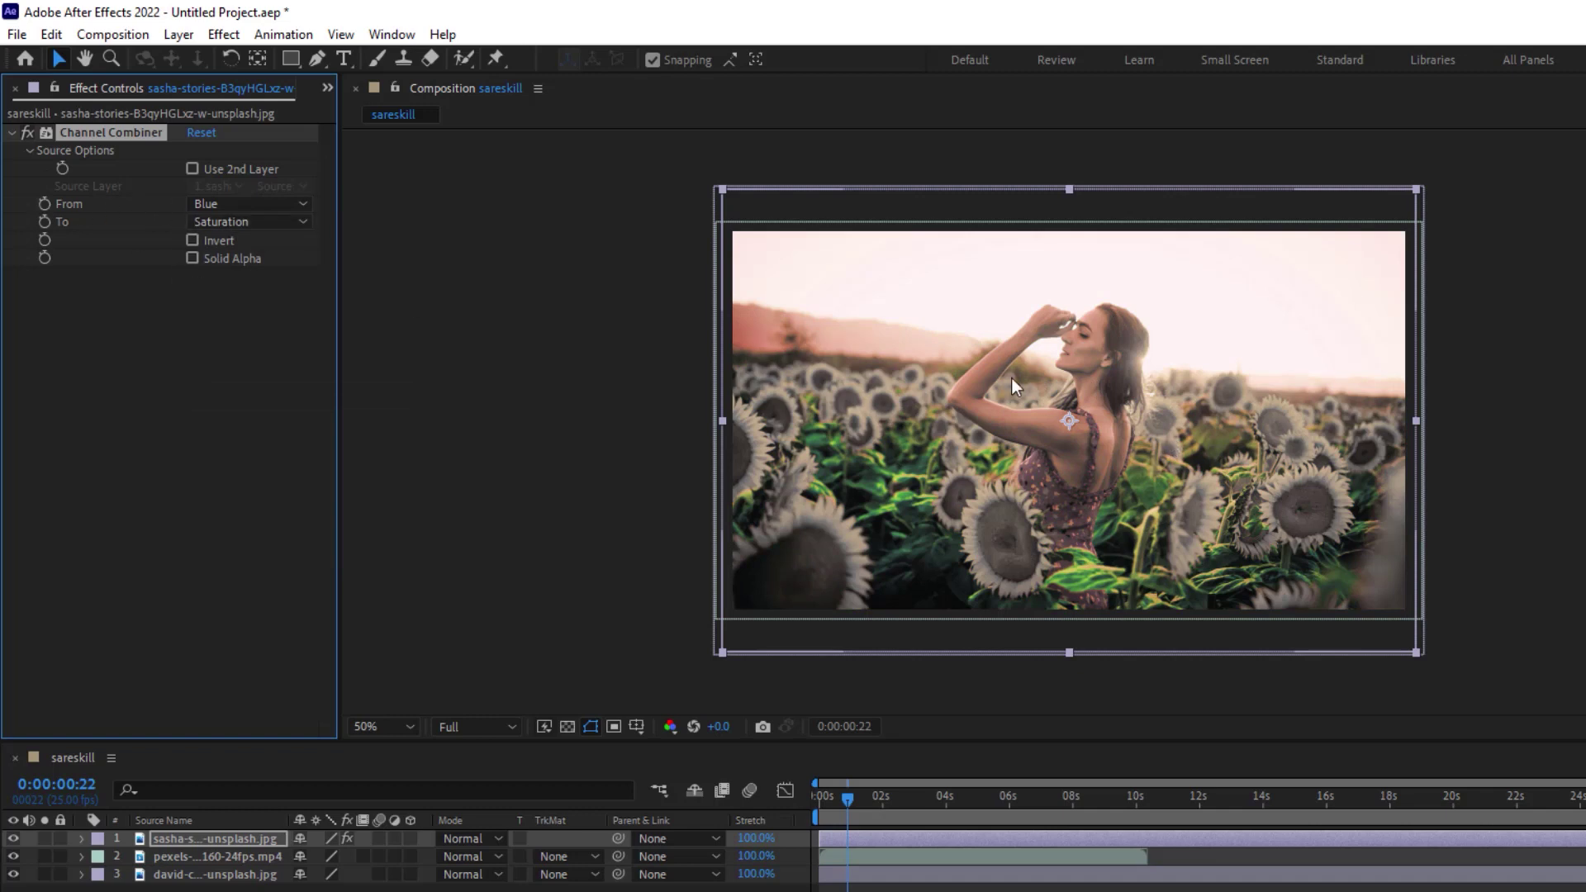
pyautogui.click(252, 204)
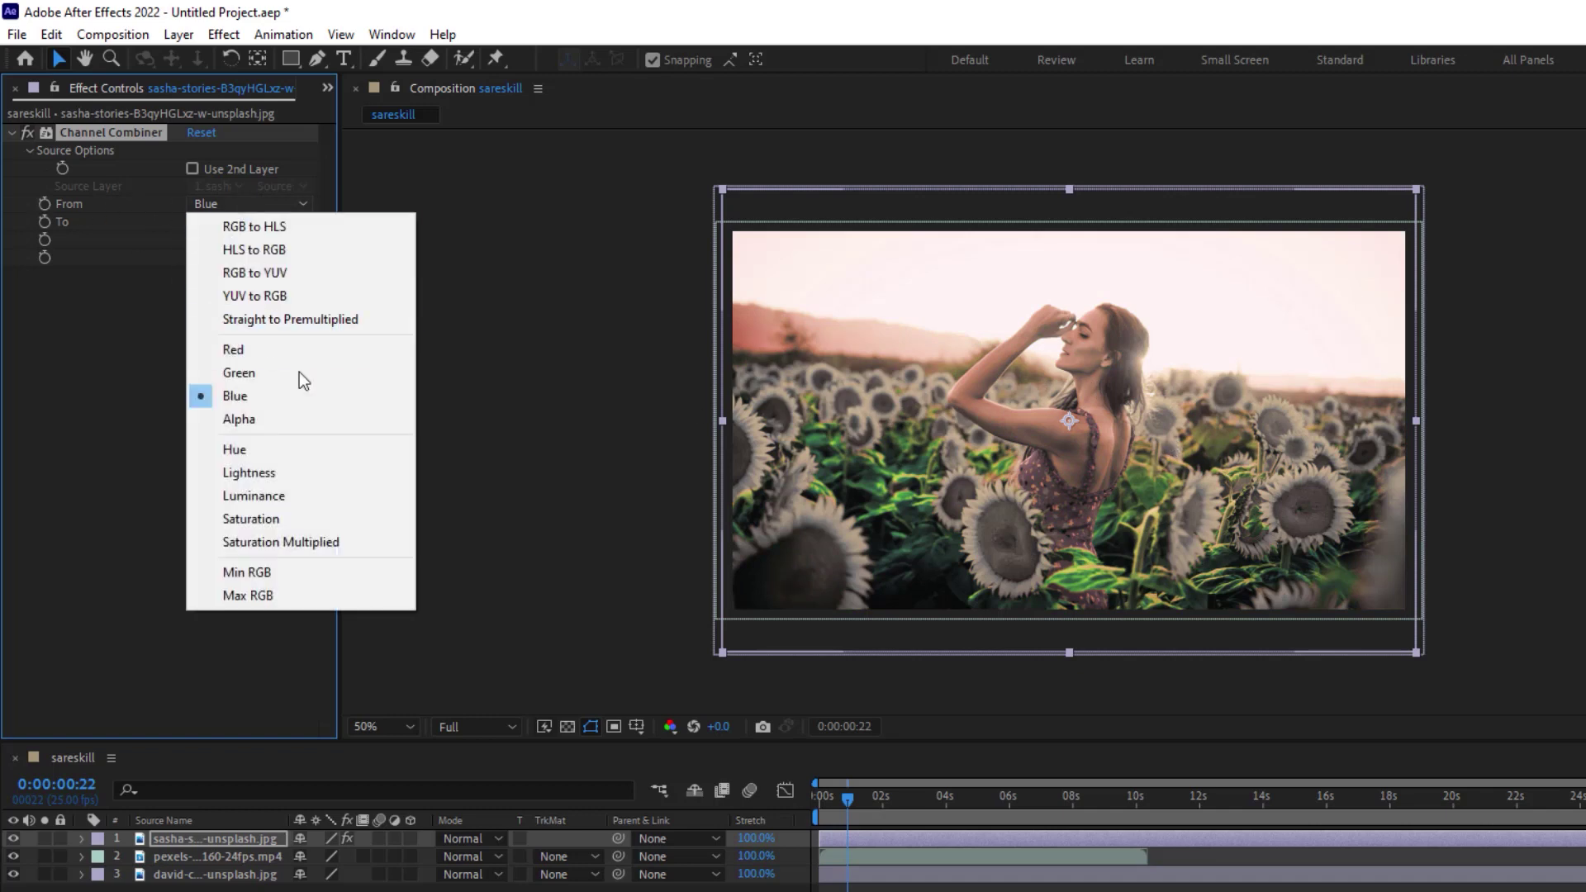
pyautogui.click(247, 372)
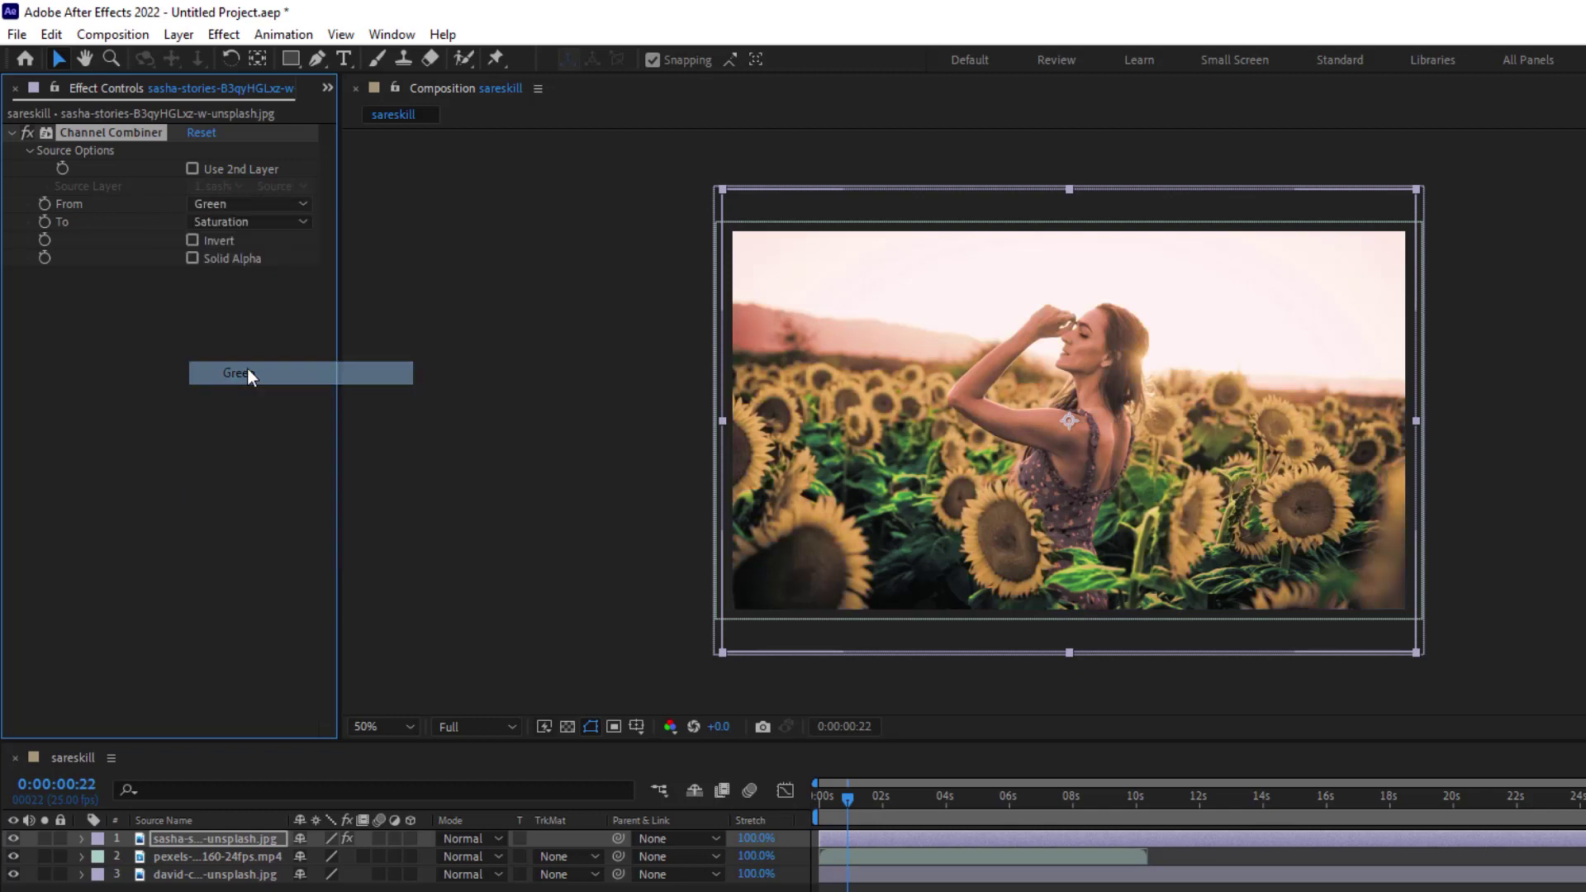
pyautogui.click(251, 221)
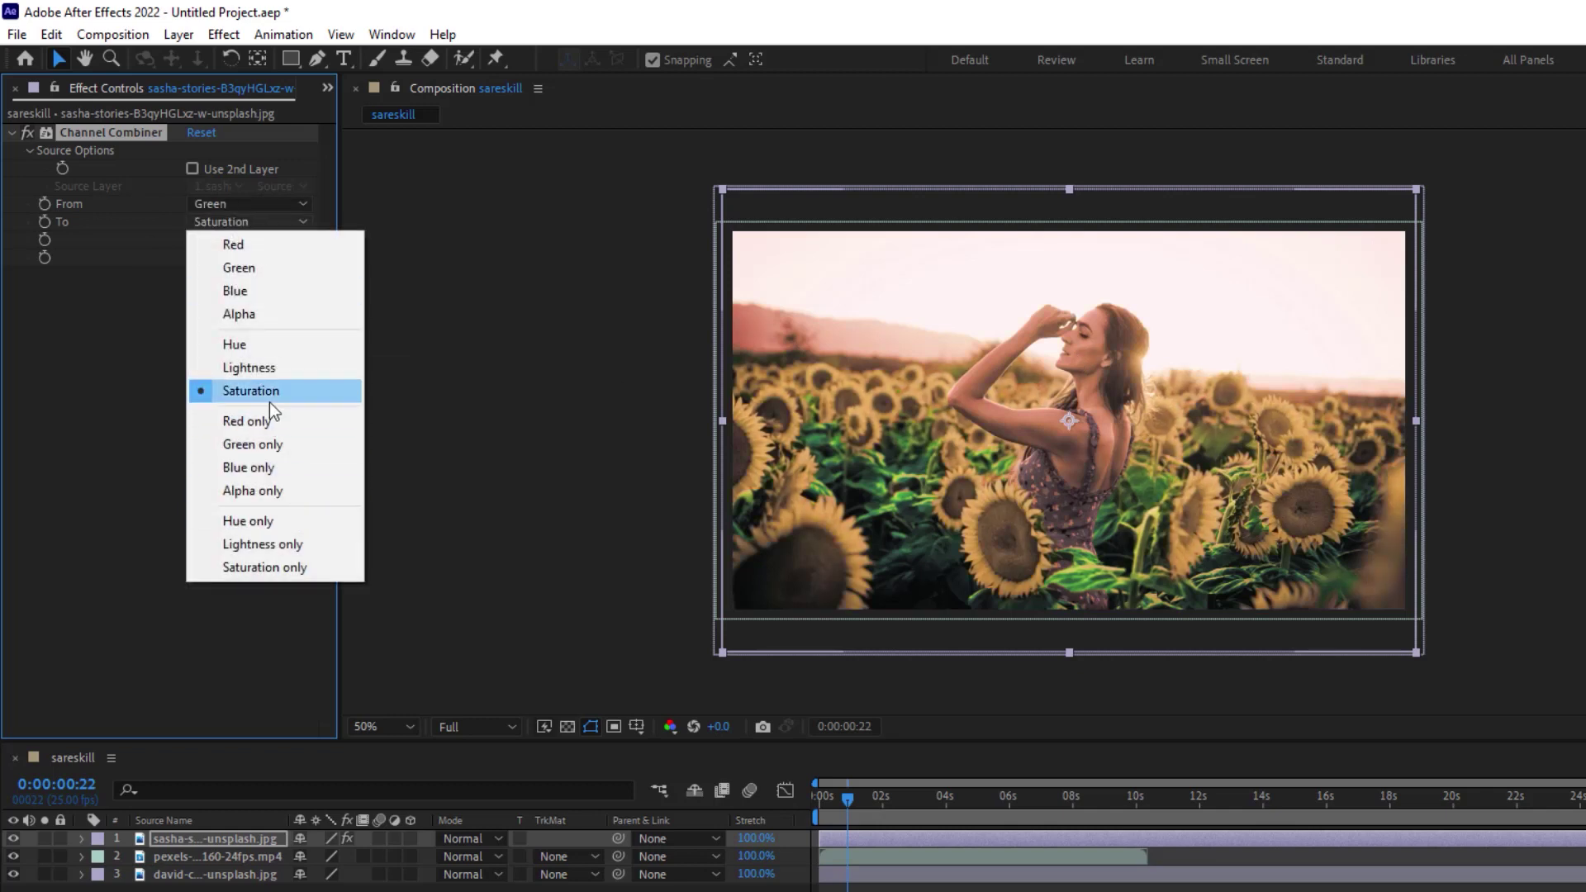
pyautogui.click(276, 420)
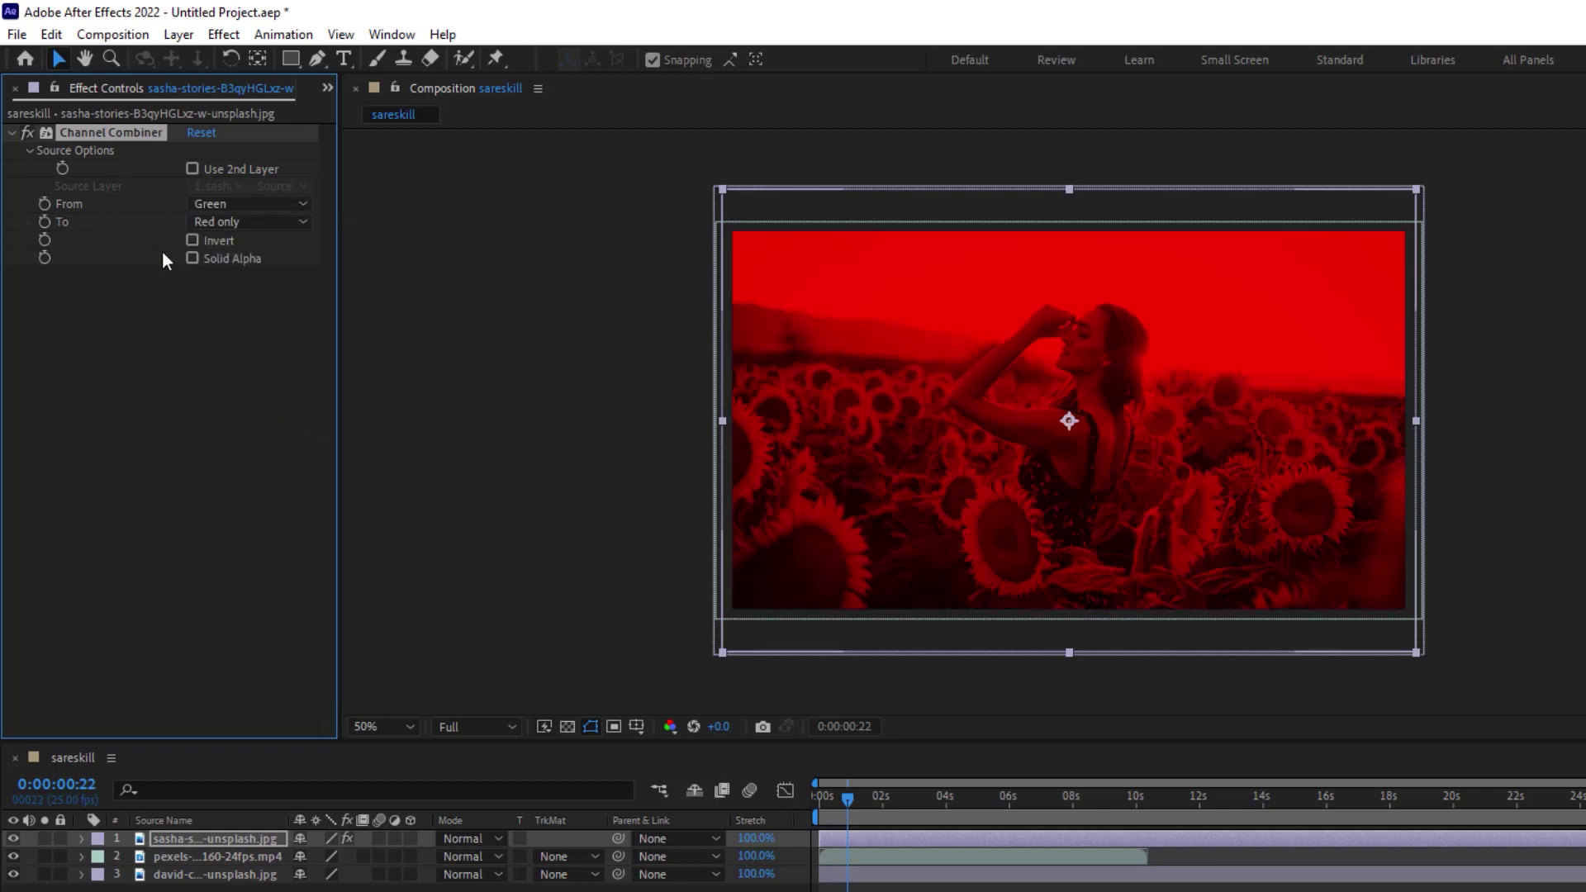
pyautogui.click(227, 204)
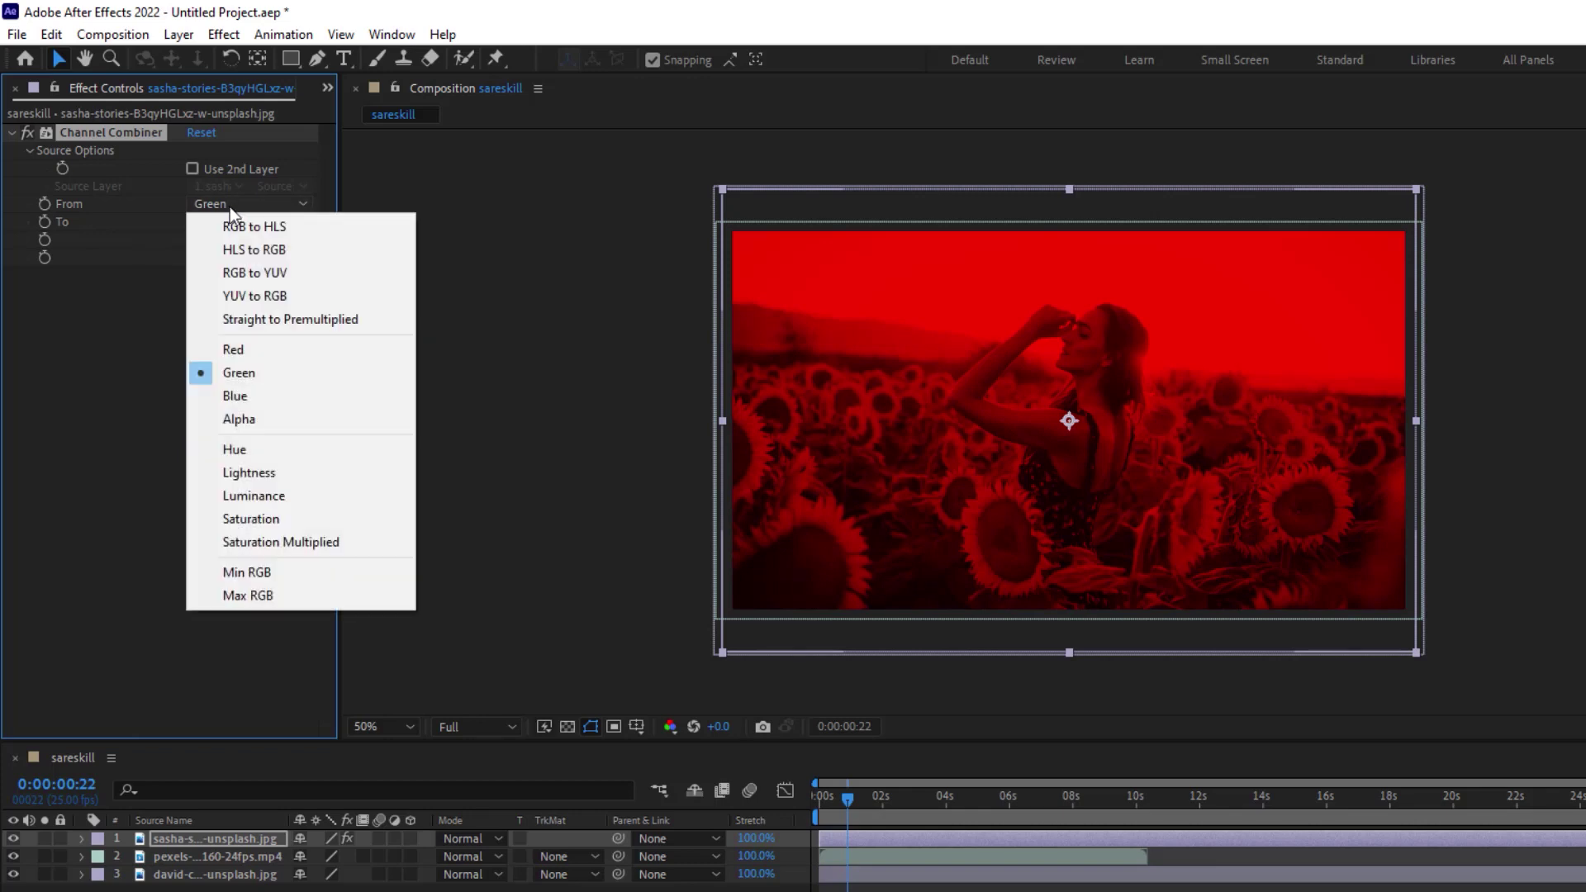
pyautogui.click(182, 254)
# Step: Turn Invert on and convert from Red to Hue
pyautogui.click(192, 241)
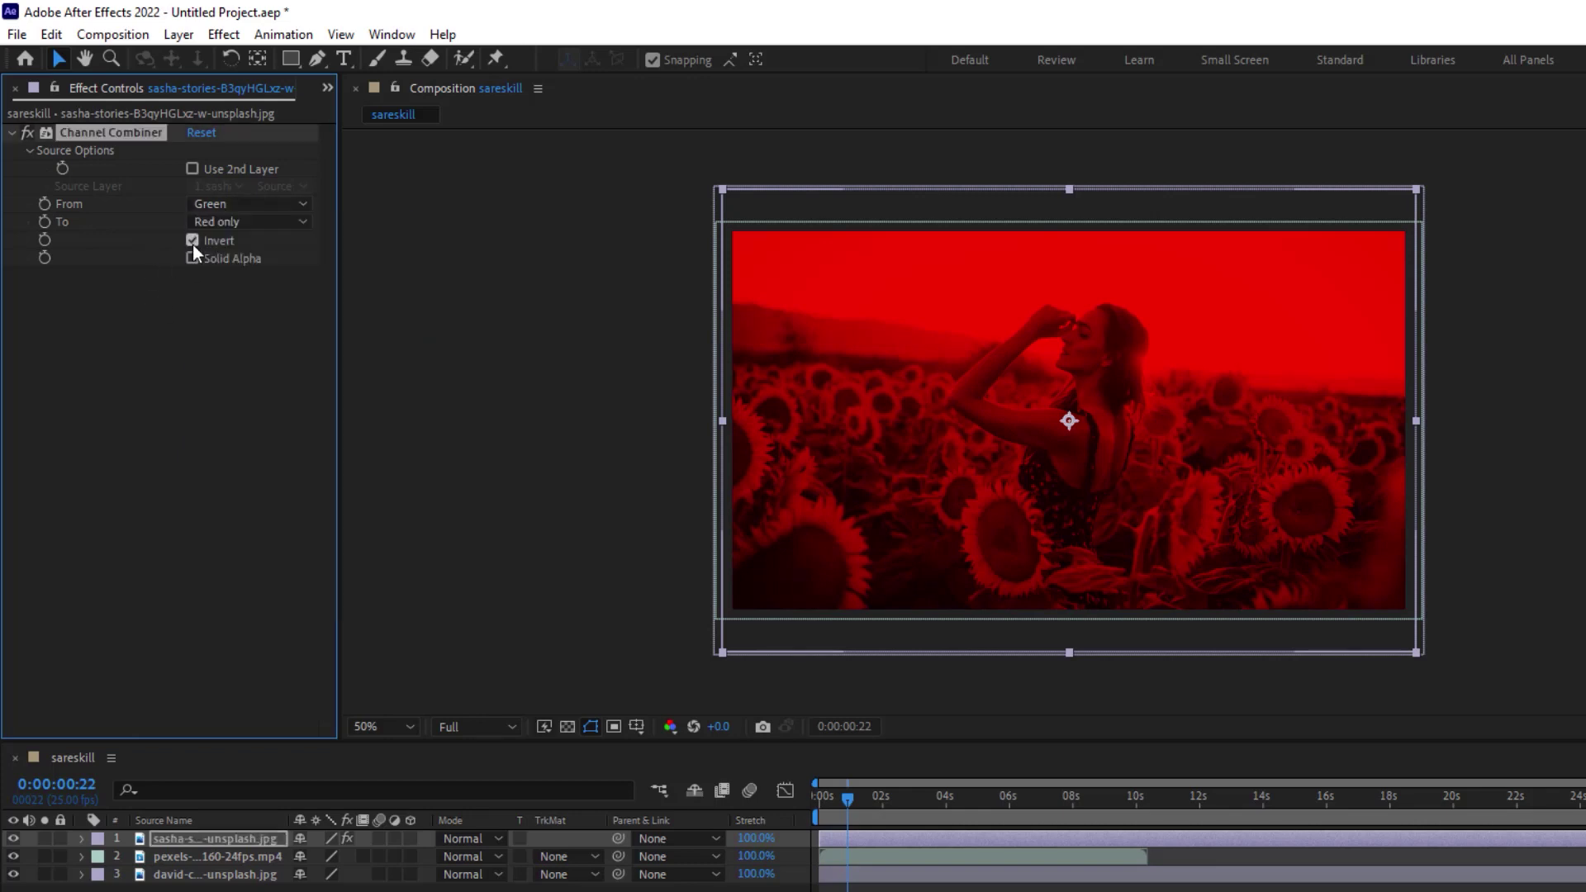
pyautogui.click(255, 221)
pyautogui.click(259, 343)
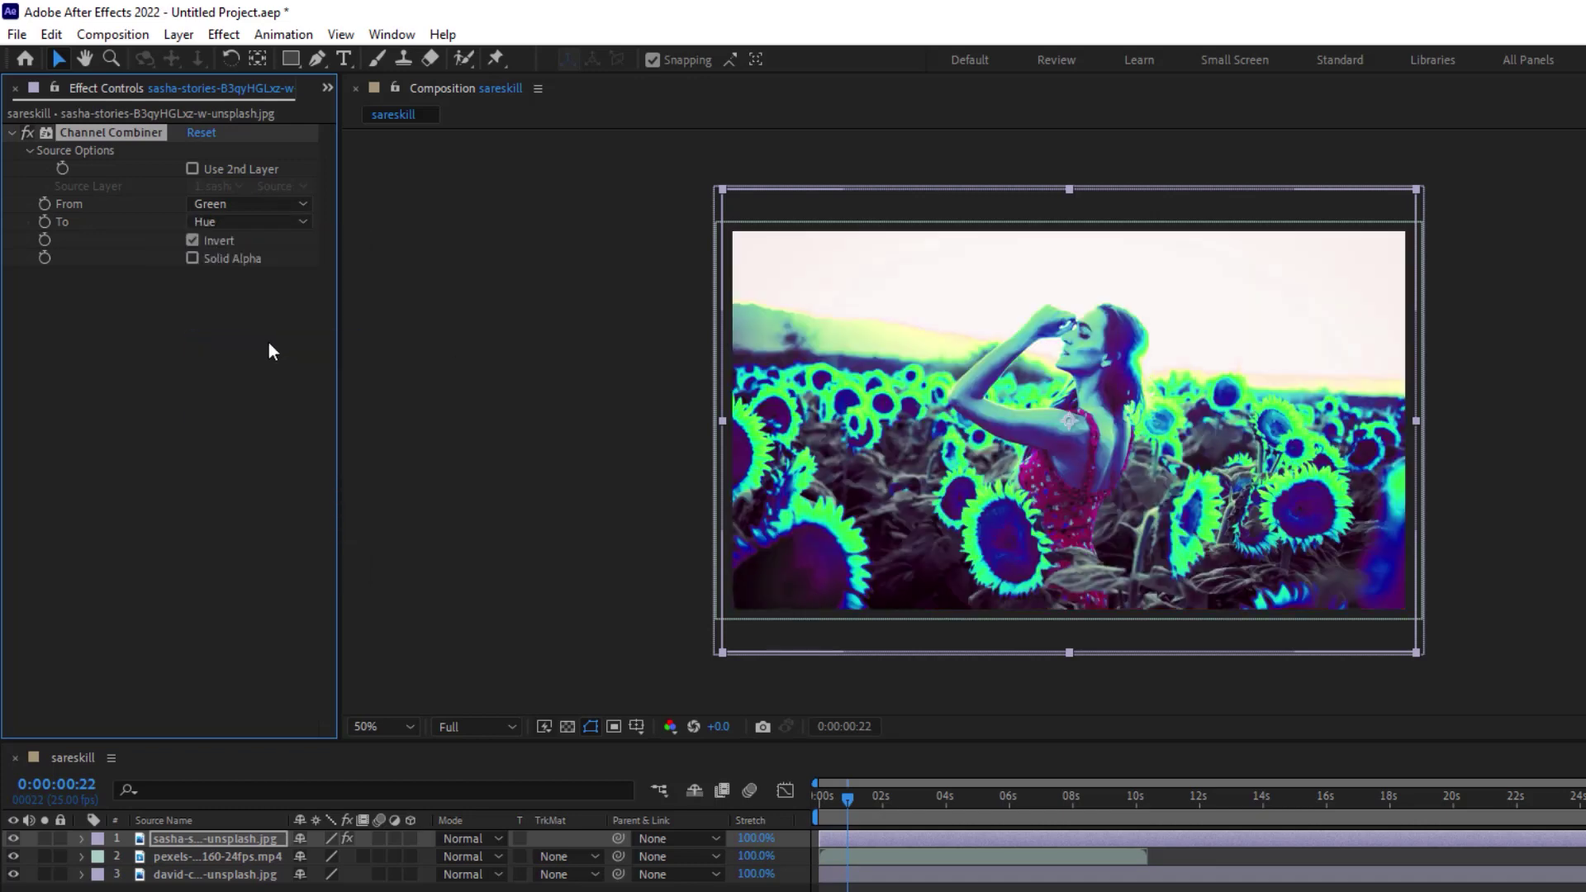
pyautogui.click(255, 206)
pyautogui.click(266, 350)
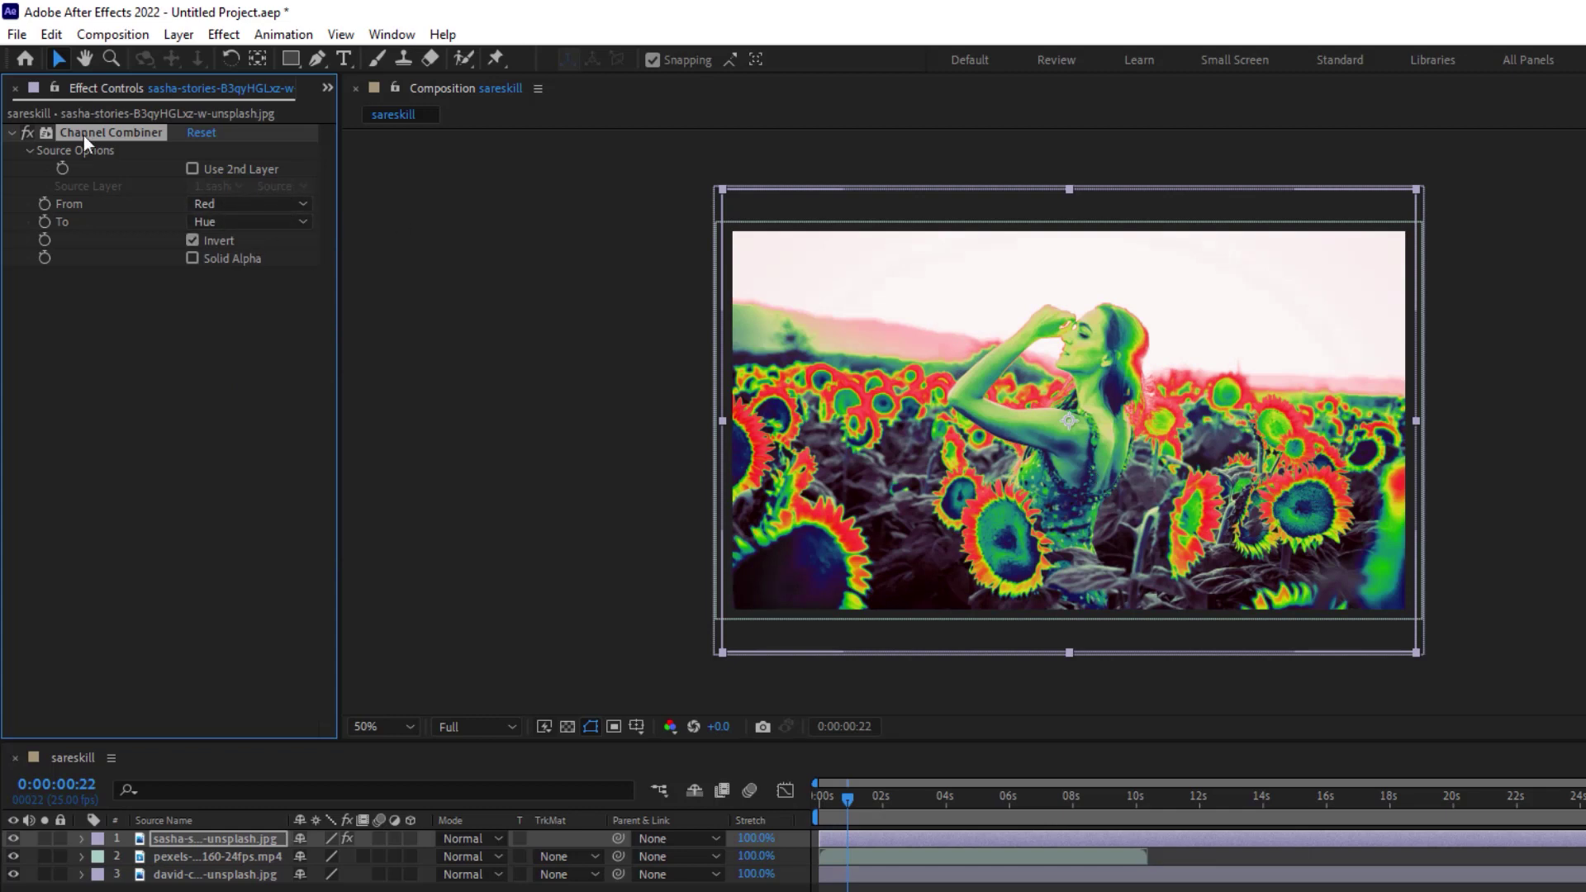
# Step: Swap Channel Combiner for Compound Arithmetic with the frog image (layer 3) as Second Source Layer
pyautogui.press('Delete')
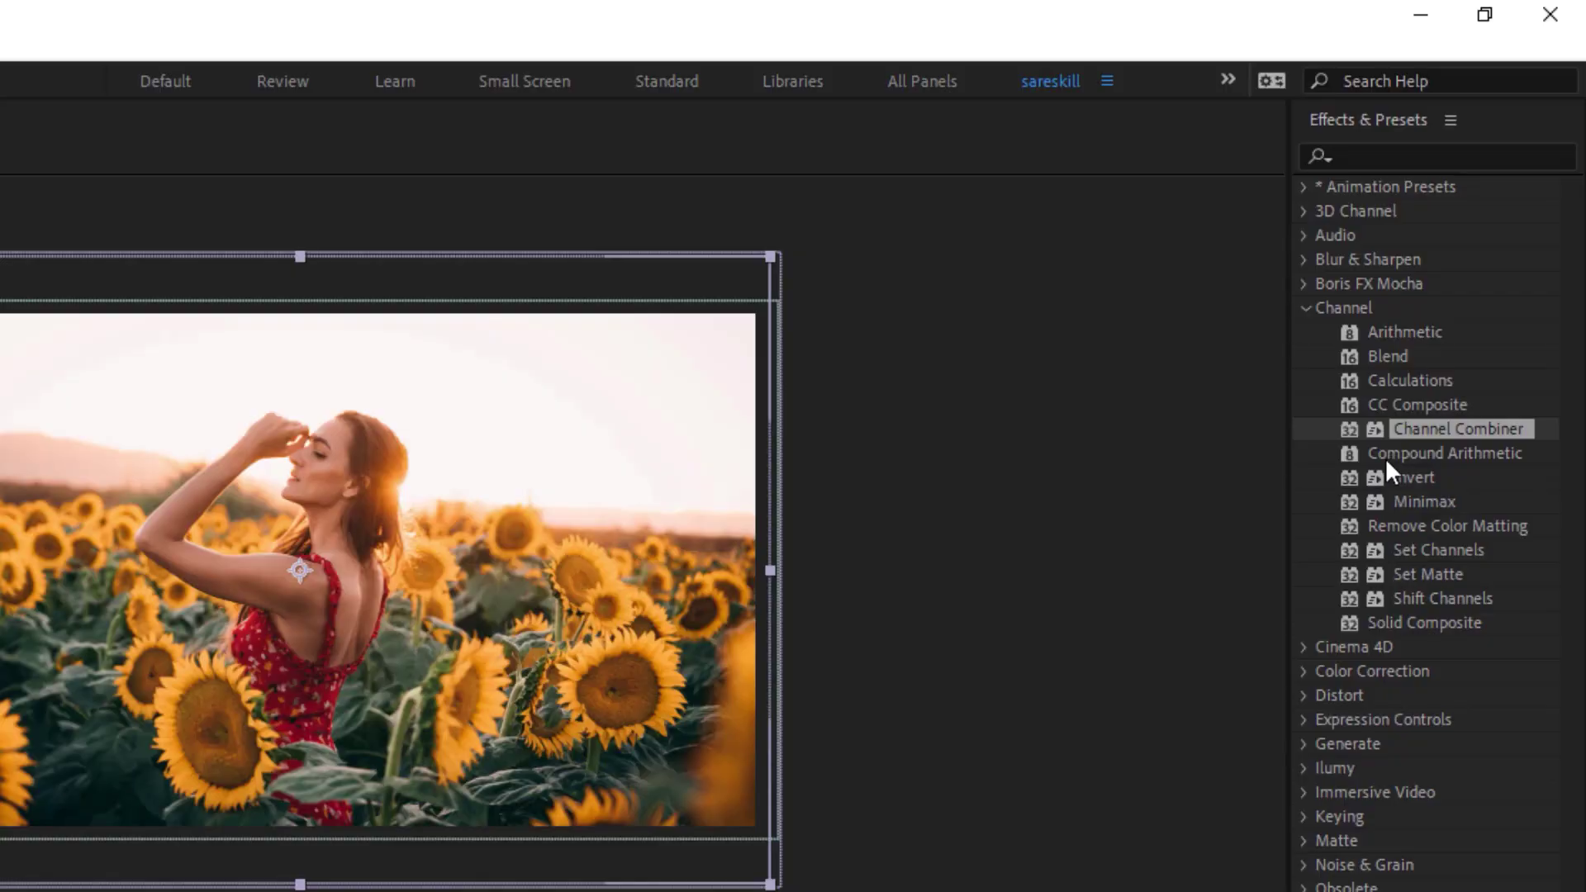
pyautogui.doubleClick(1480, 453)
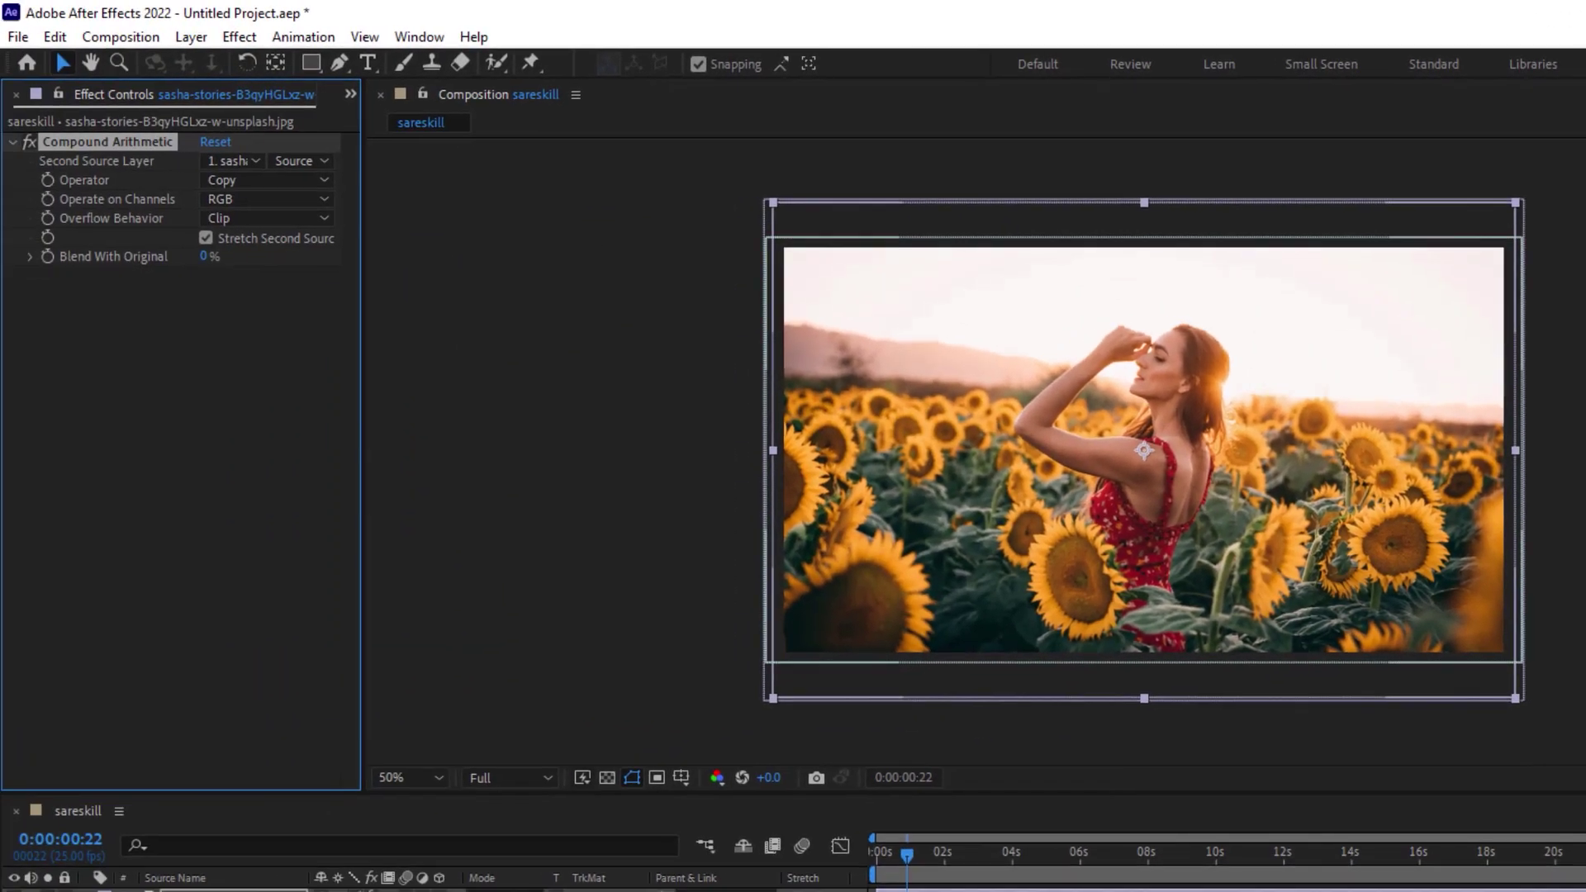
pyautogui.click(228, 768)
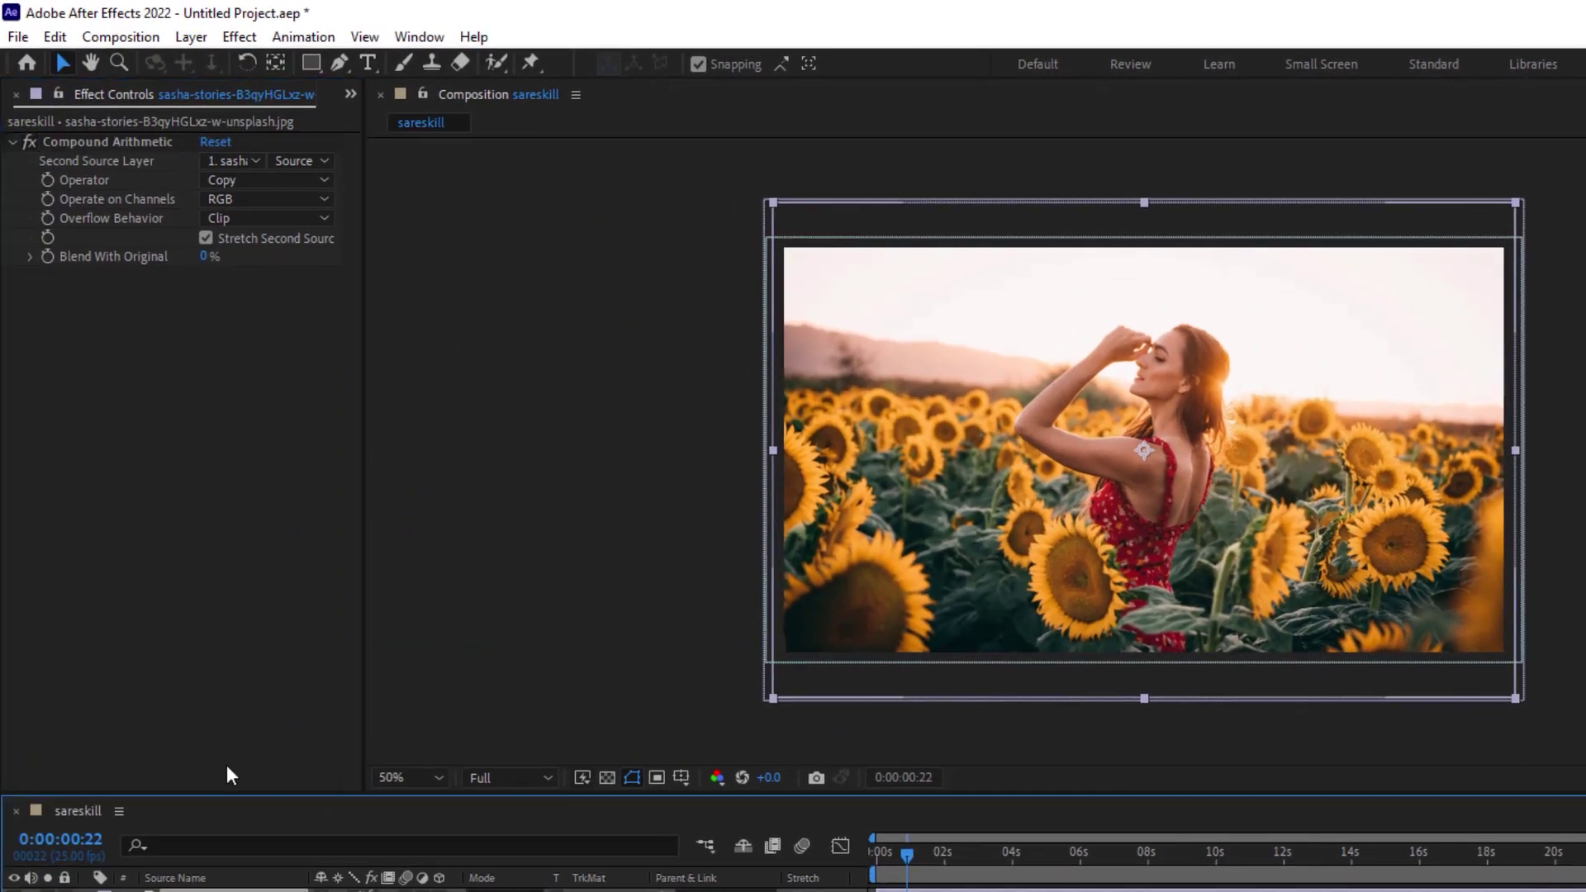
pyautogui.click(241, 161)
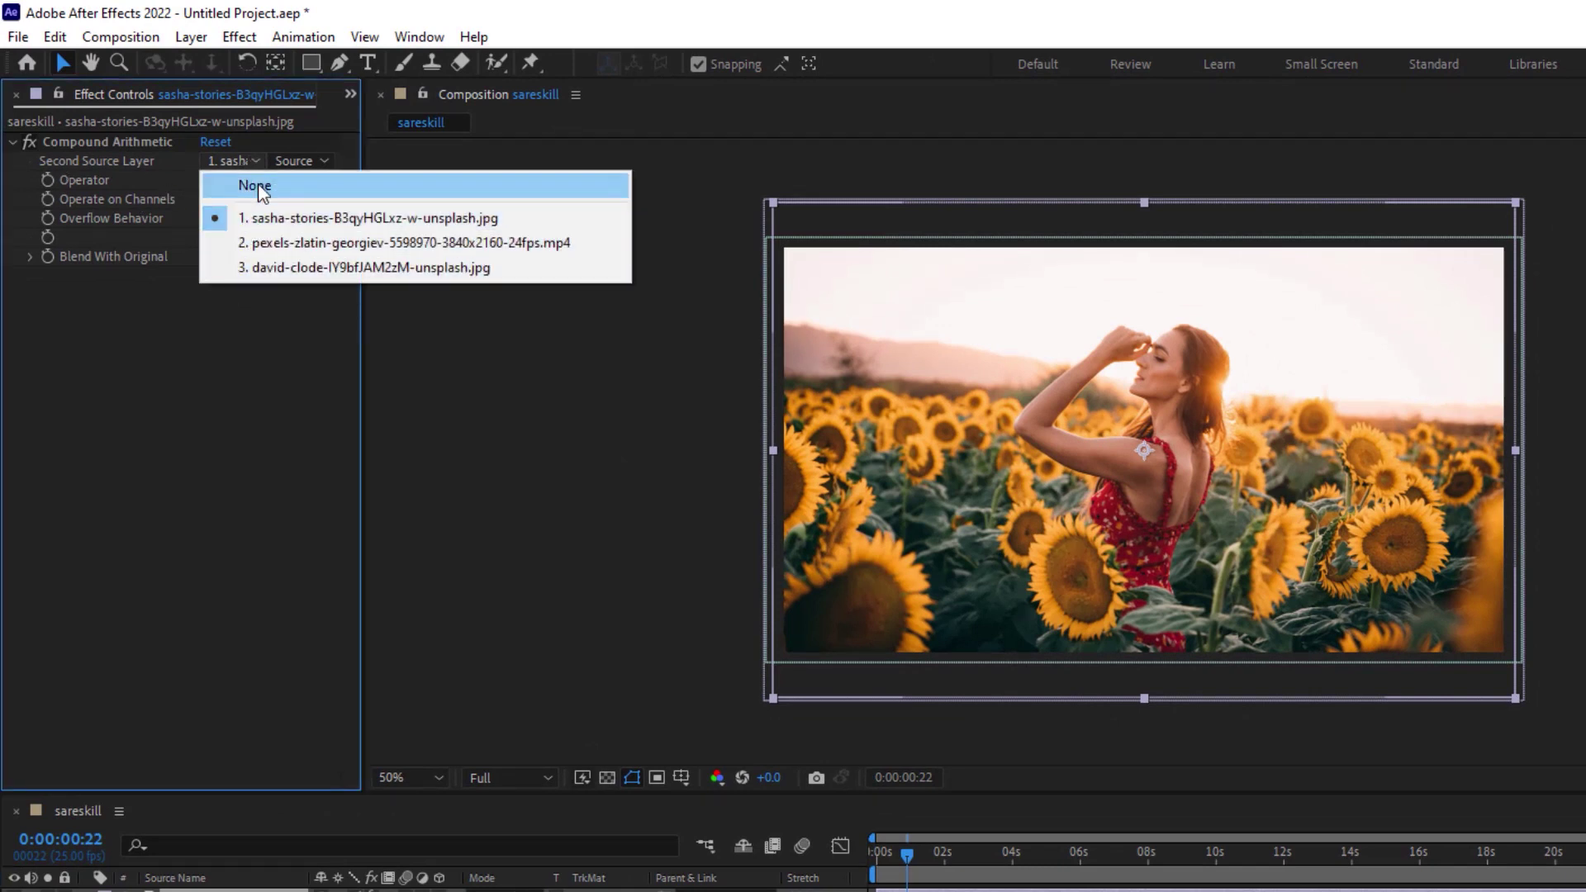
pyautogui.click(258, 267)
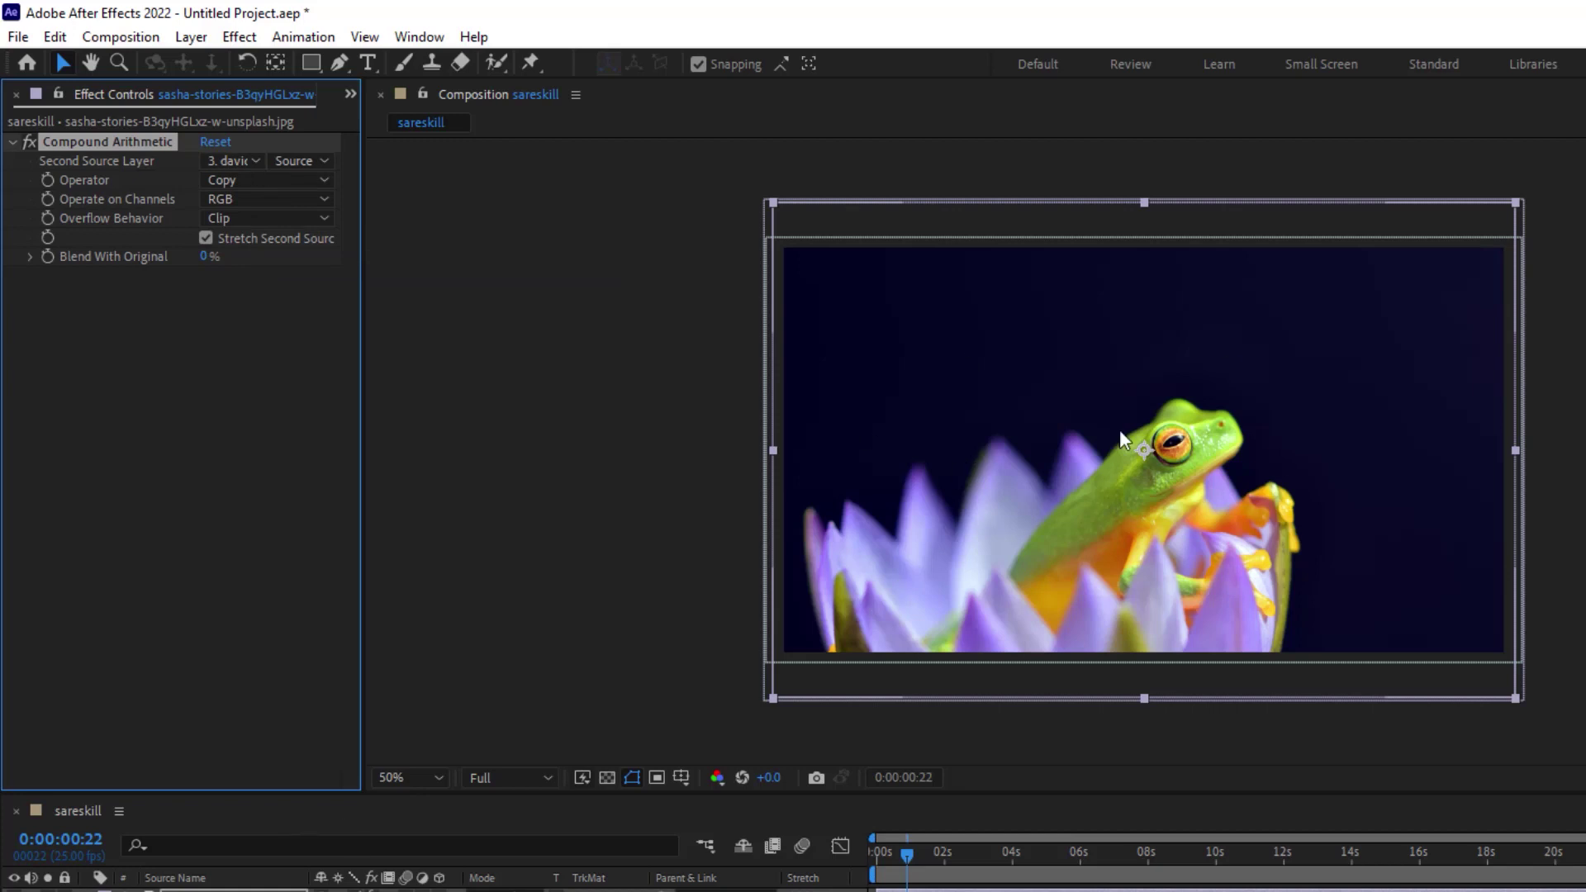
pyautogui.click(230, 182)
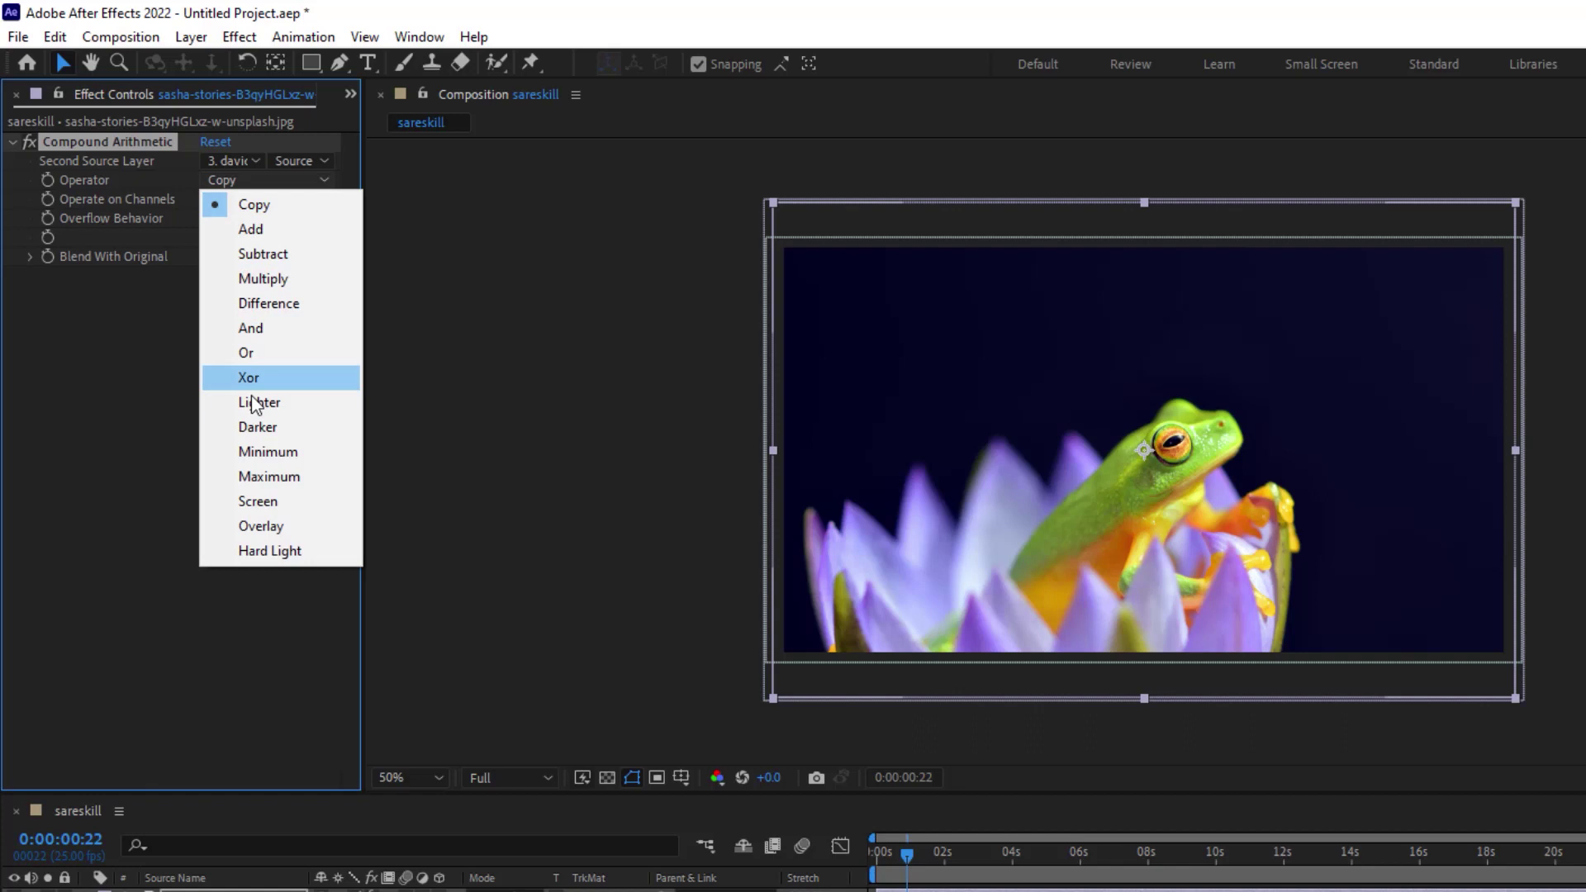
# Step: Try the Compound Arithmetic operator as Multiply, then Screen
pyautogui.click(275, 278)
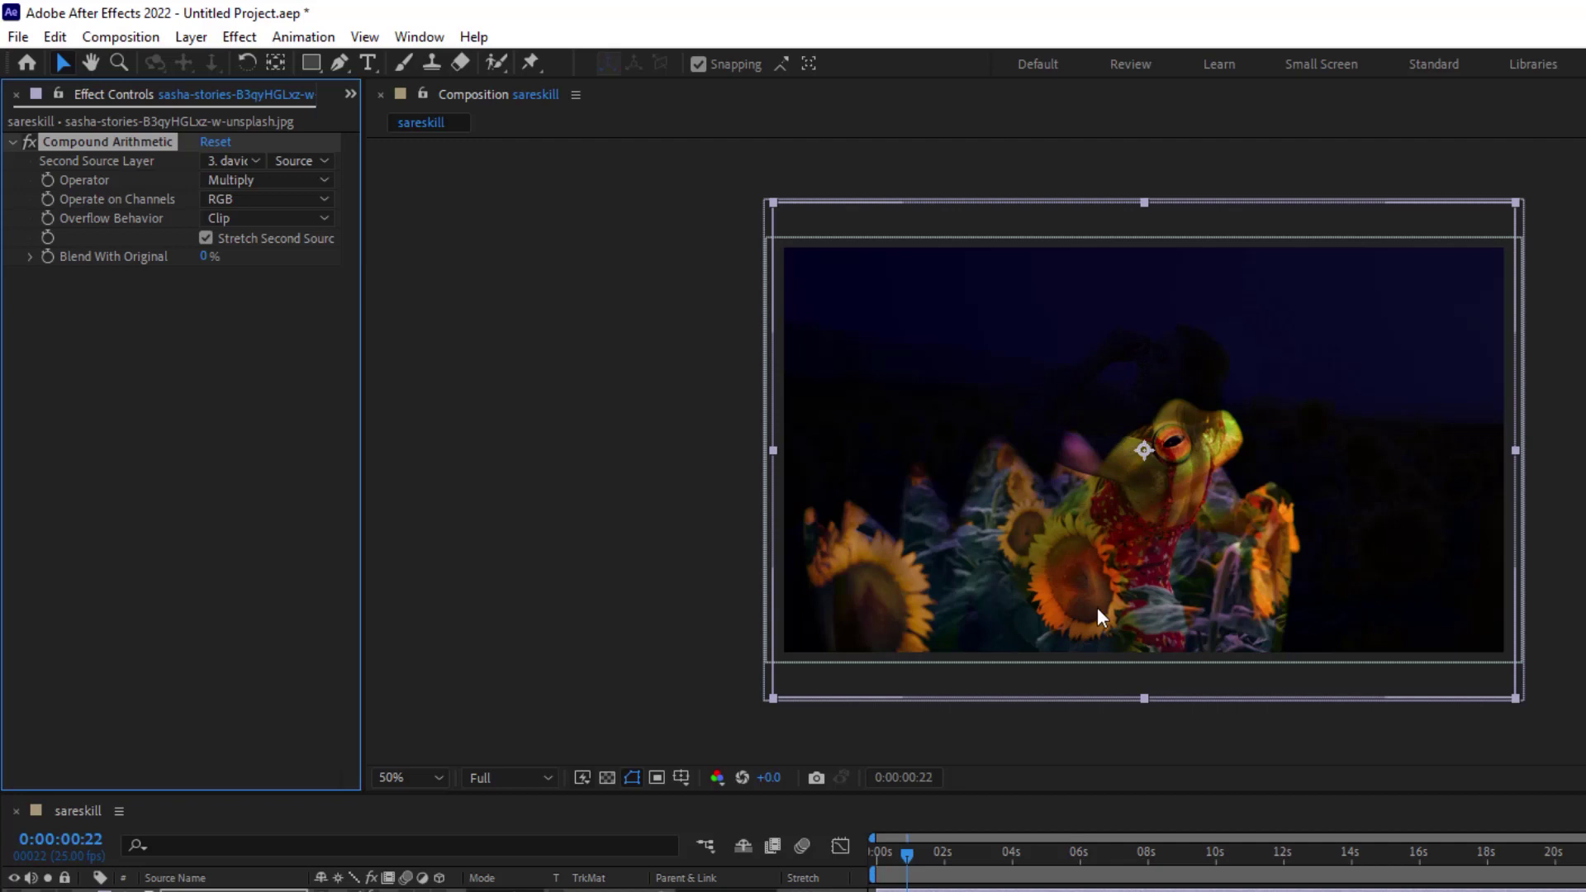
pyautogui.click(239, 198)
pyautogui.click(249, 180)
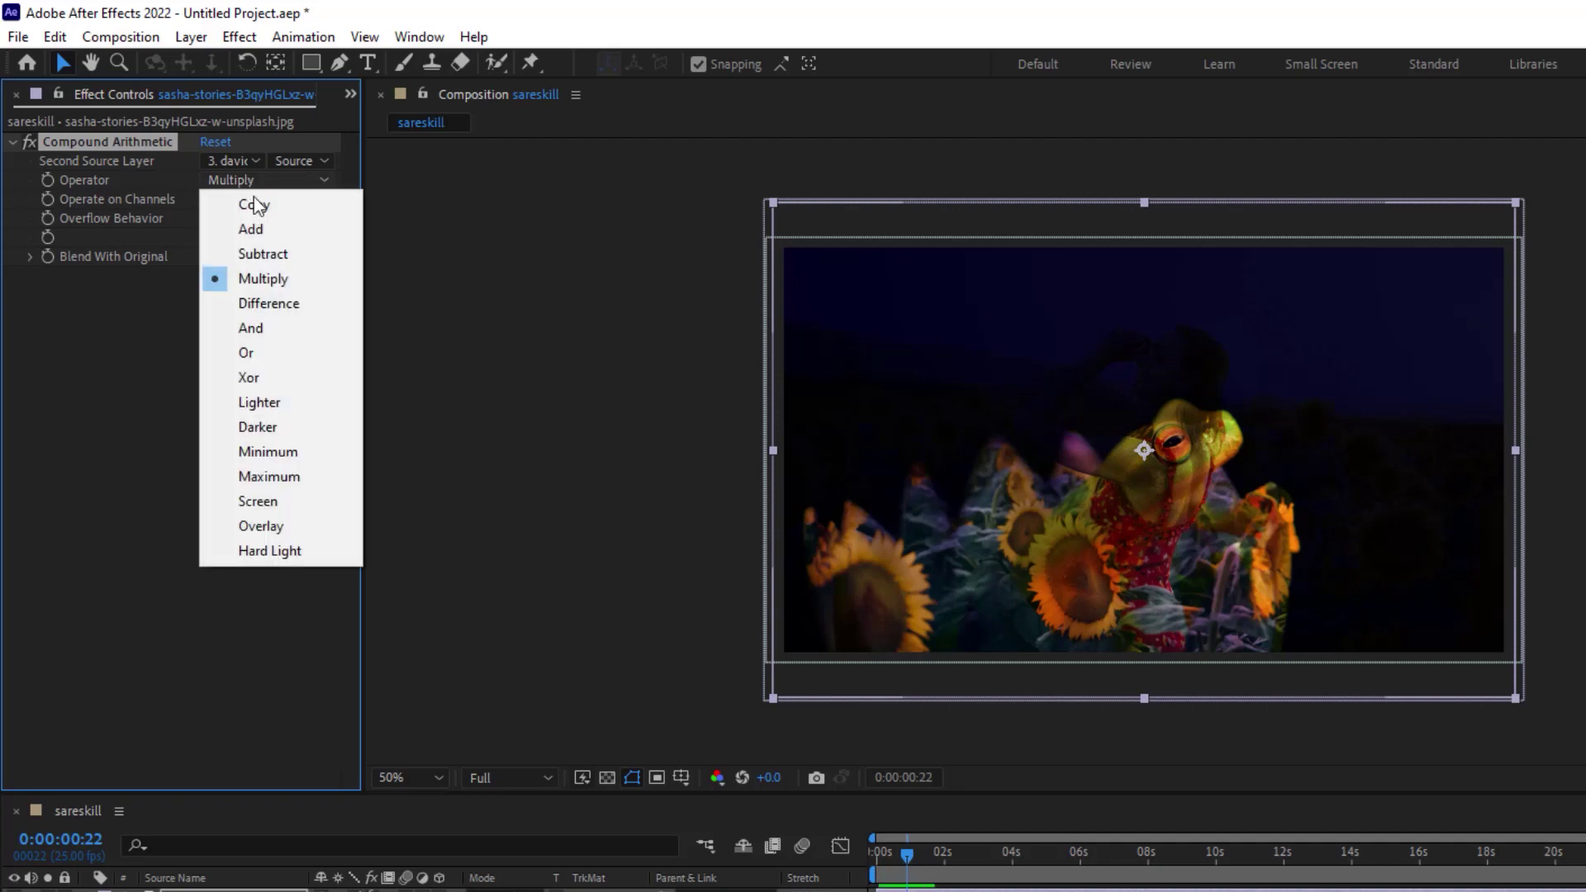
pyautogui.click(294, 504)
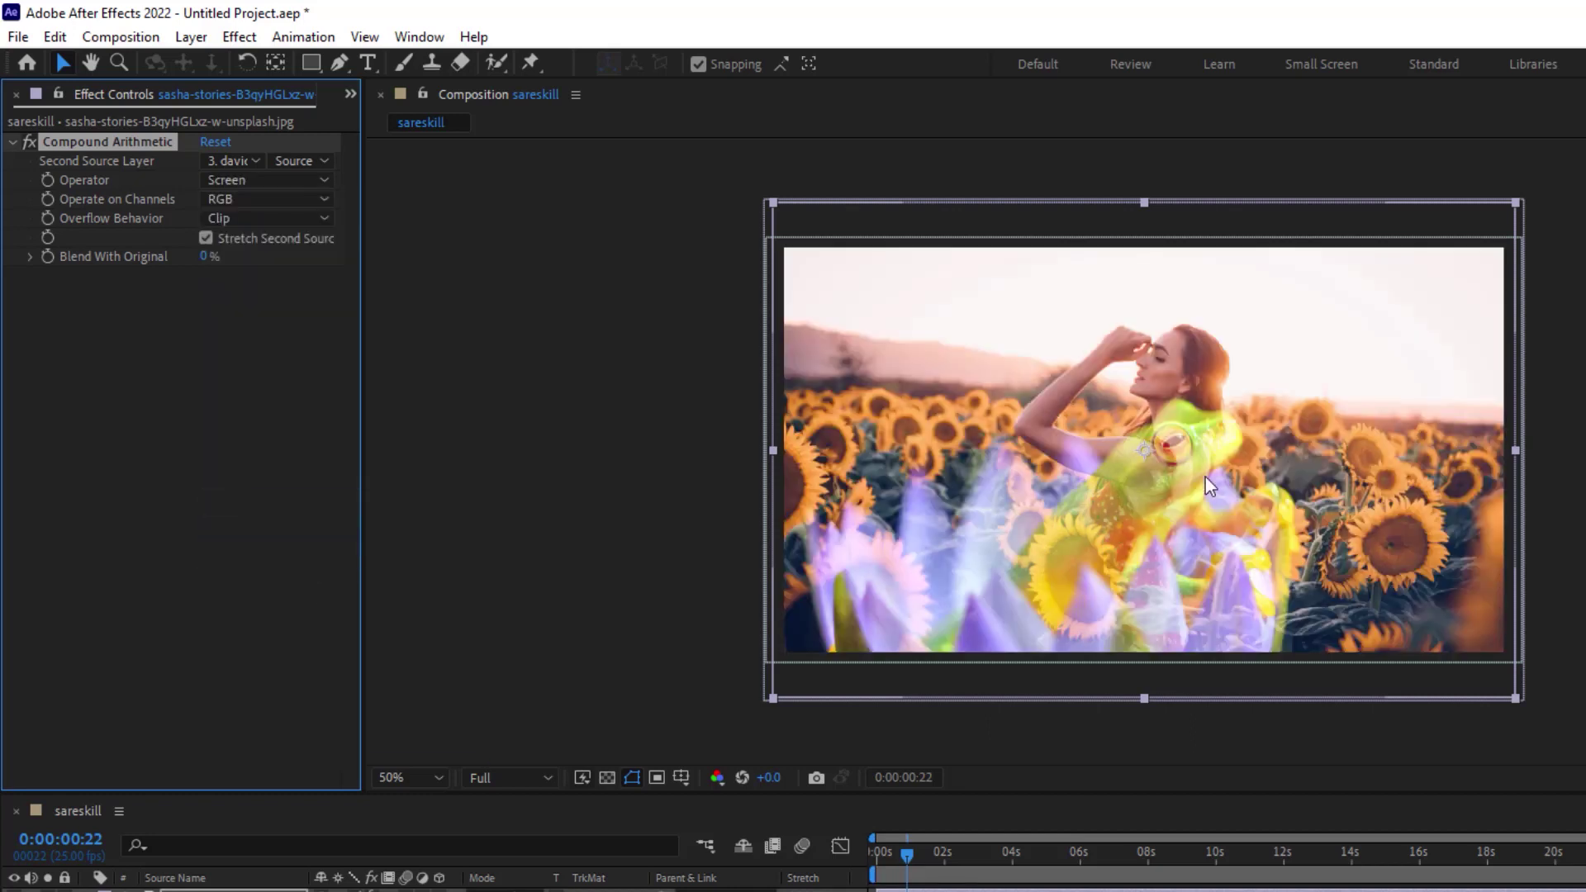
# Step: Use the pexels video as second source with the Darker operator, then preview it
pyautogui.click(253, 160)
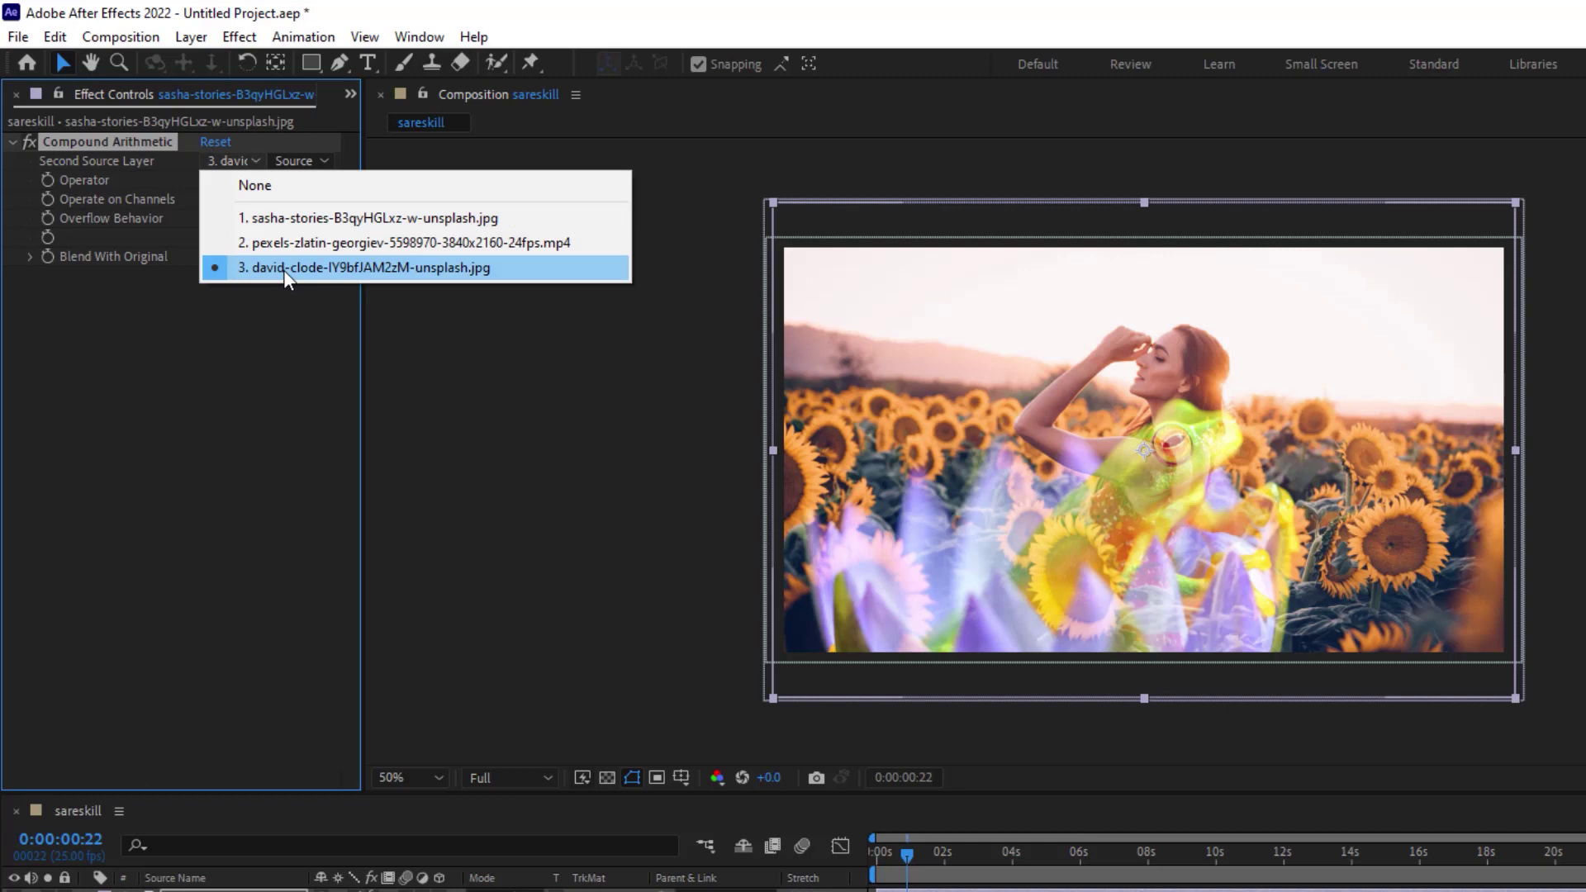
pyautogui.click(280, 244)
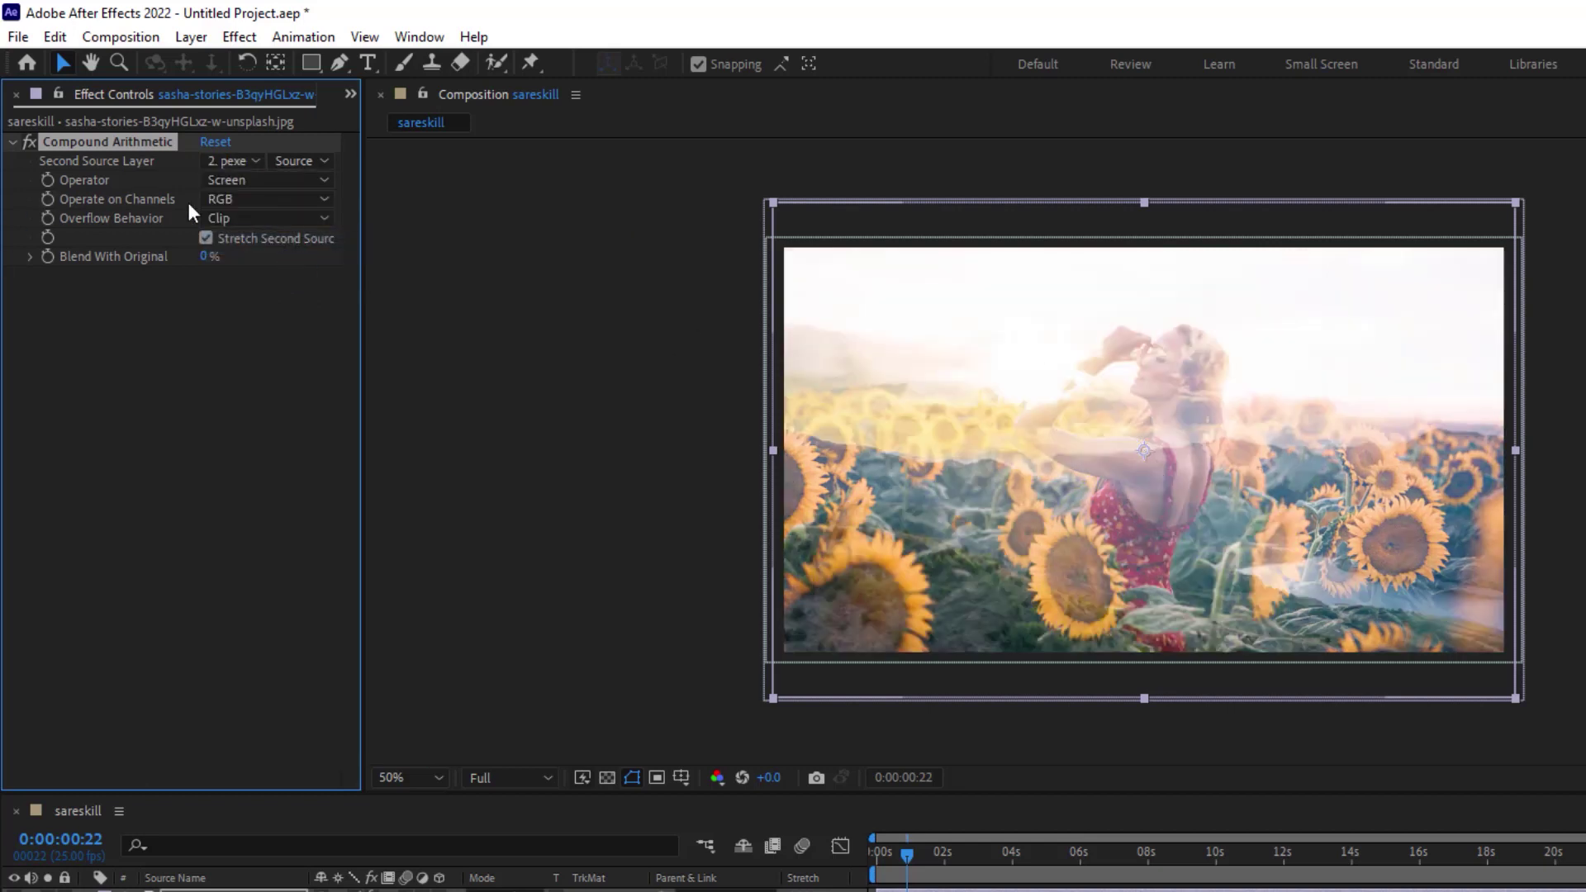
pyautogui.click(248, 180)
pyautogui.click(271, 425)
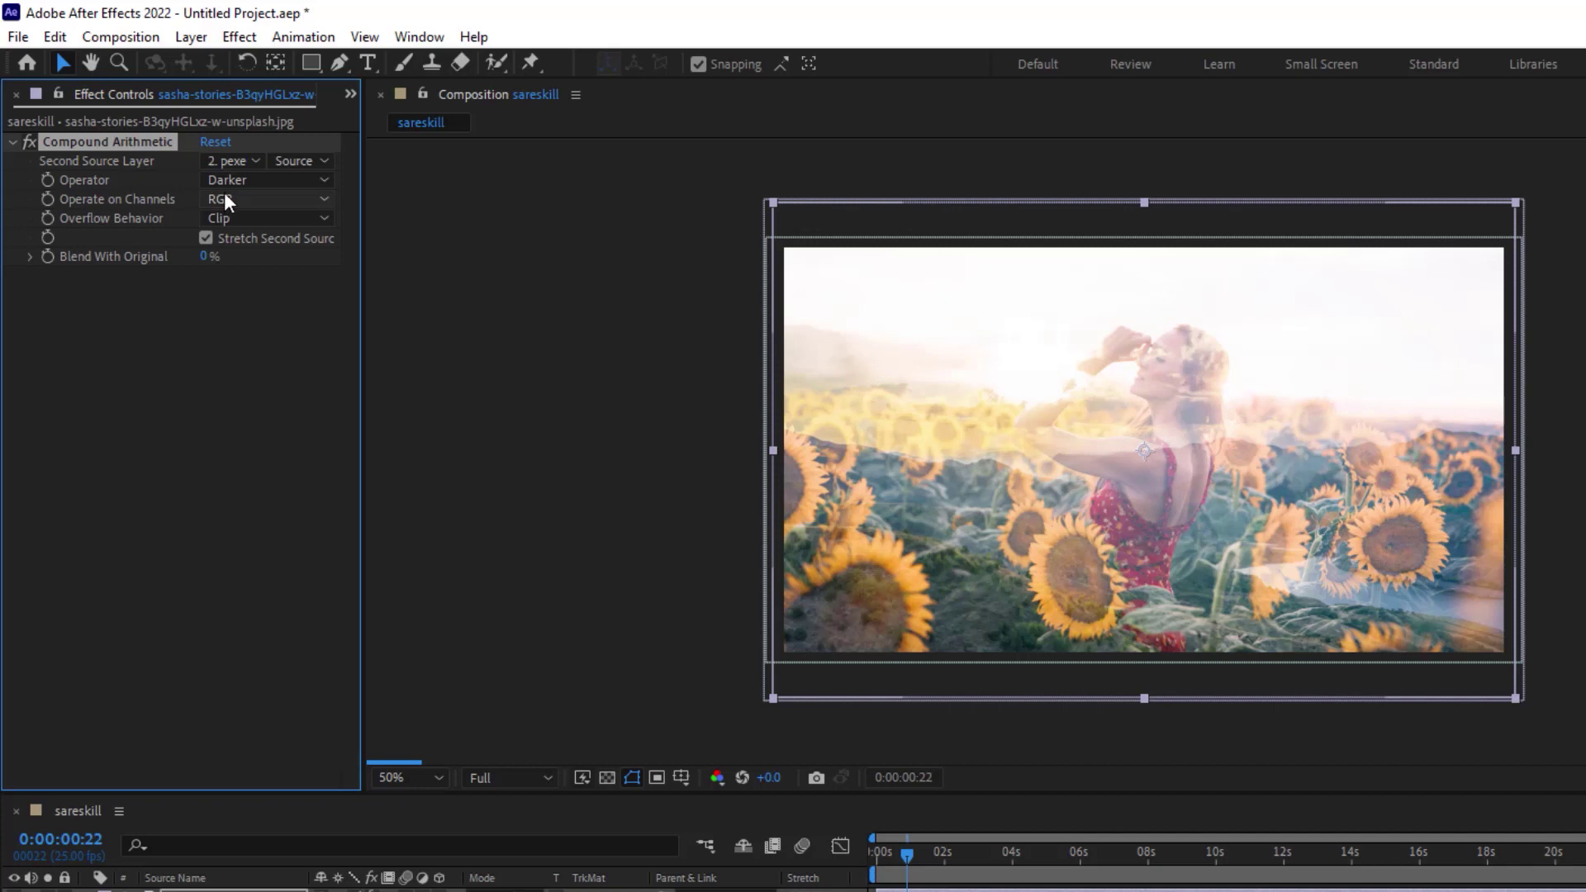
pyautogui.click(230, 162)
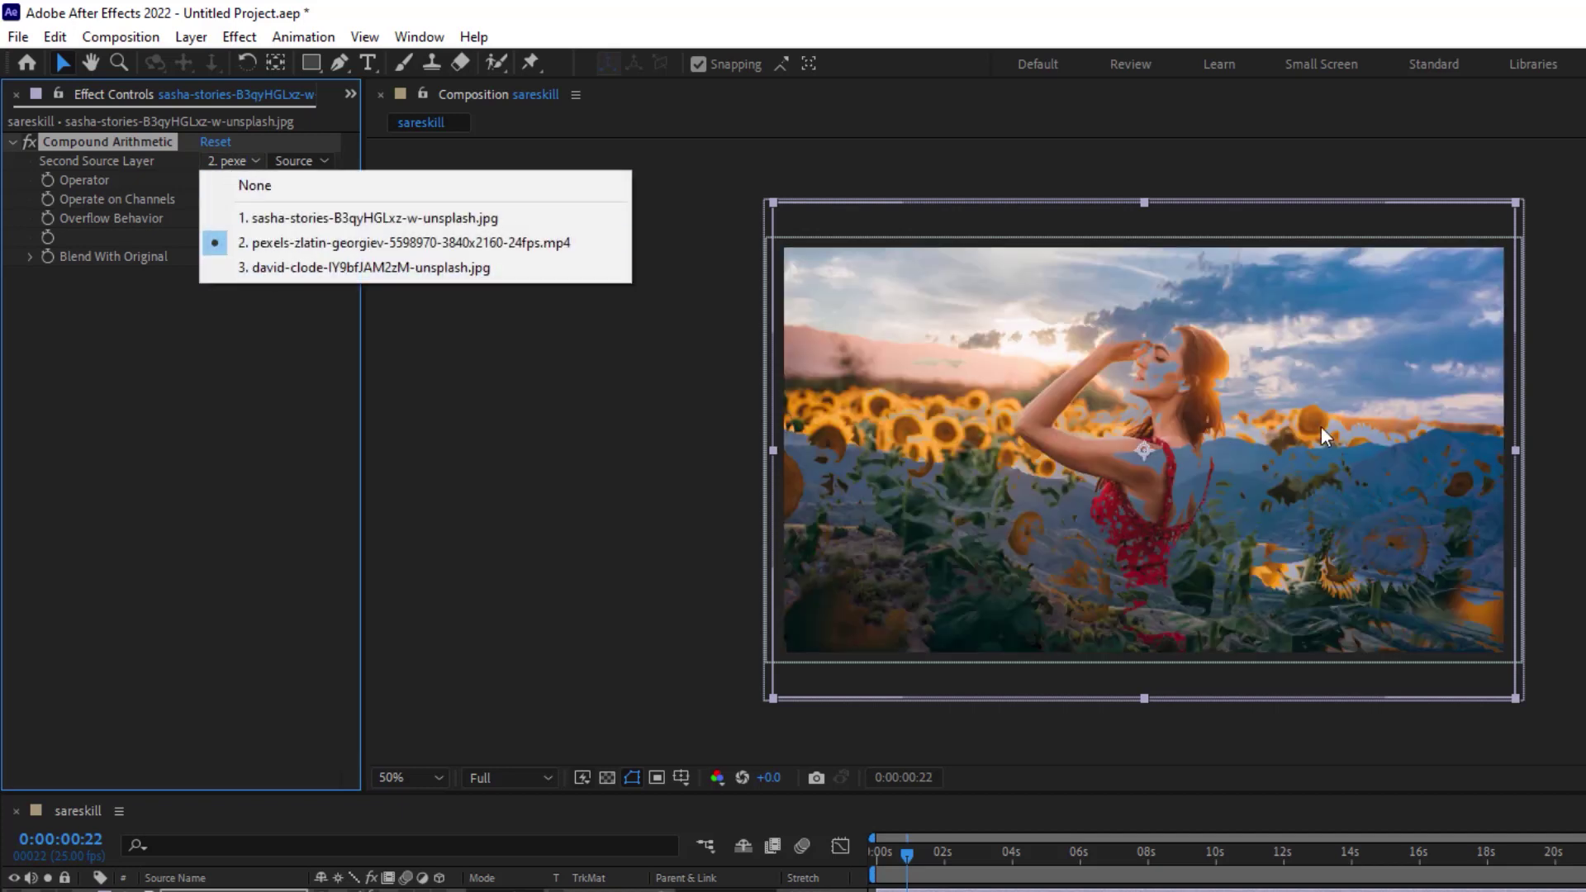
pyautogui.click(1089, 754)
pyautogui.press('space')
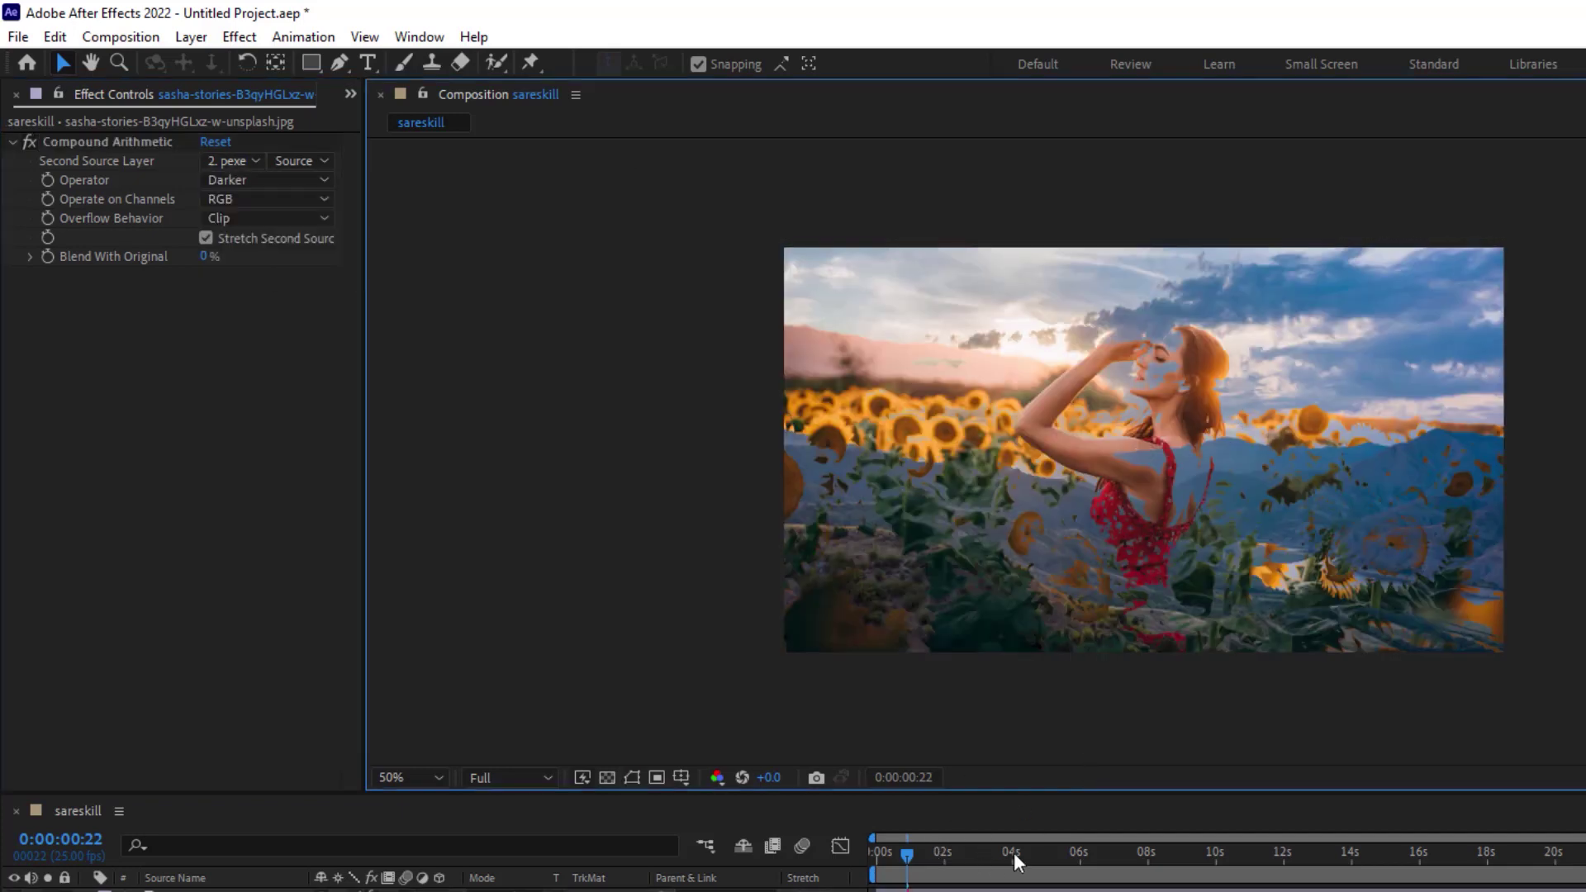
# Step: Make the frog photo the second source layer and set the operator to Overlay, after trying Subtract
pyautogui.click(235, 161)
pyautogui.click(264, 267)
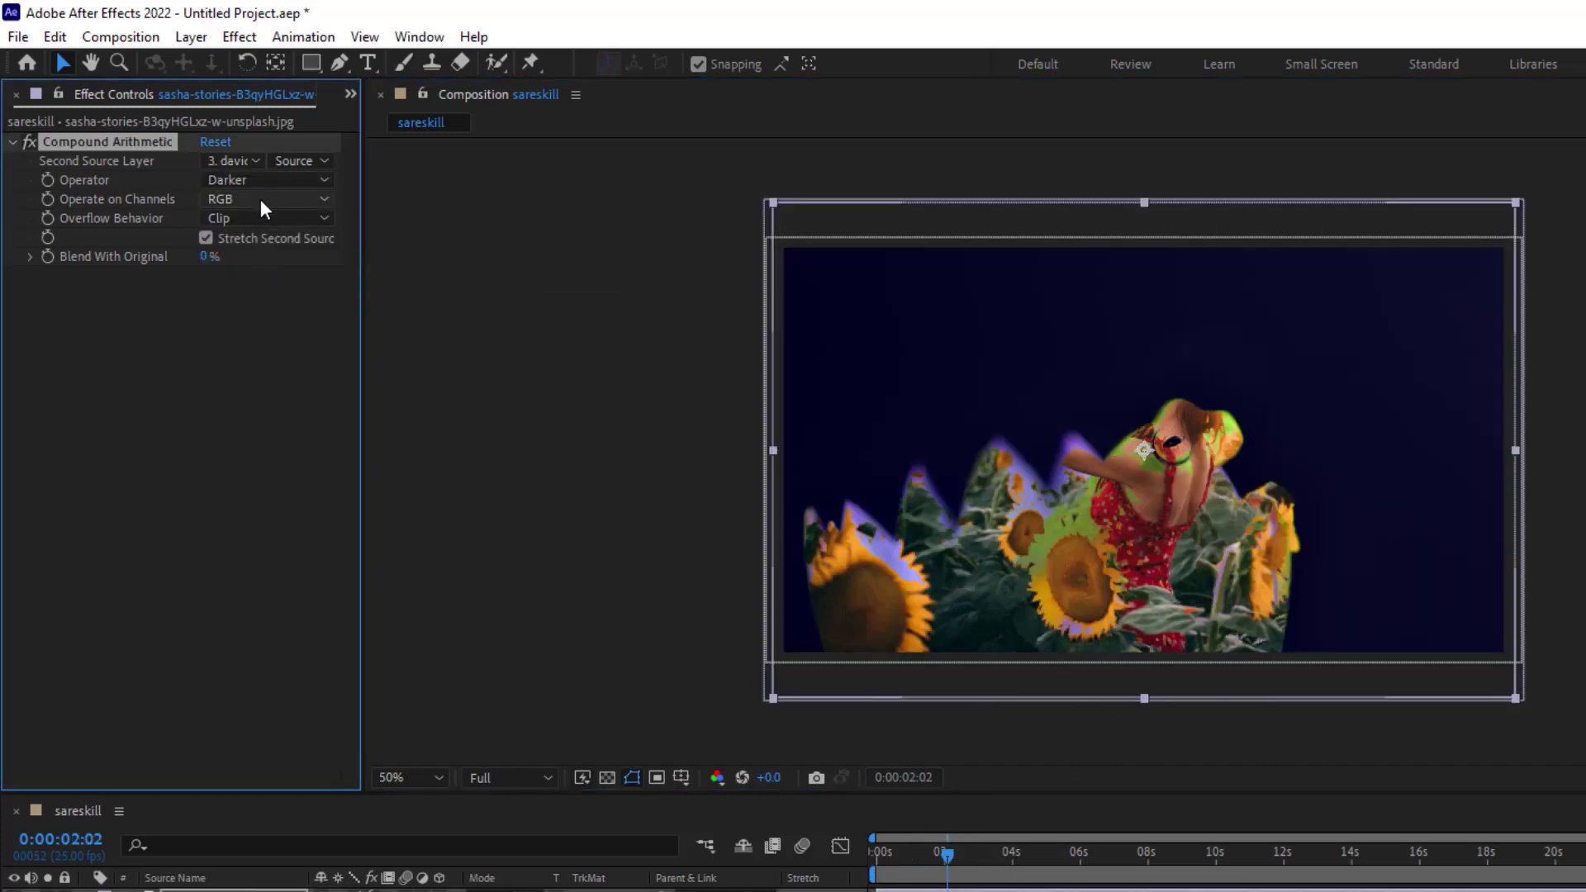
pyautogui.click(261, 181)
pyautogui.click(274, 249)
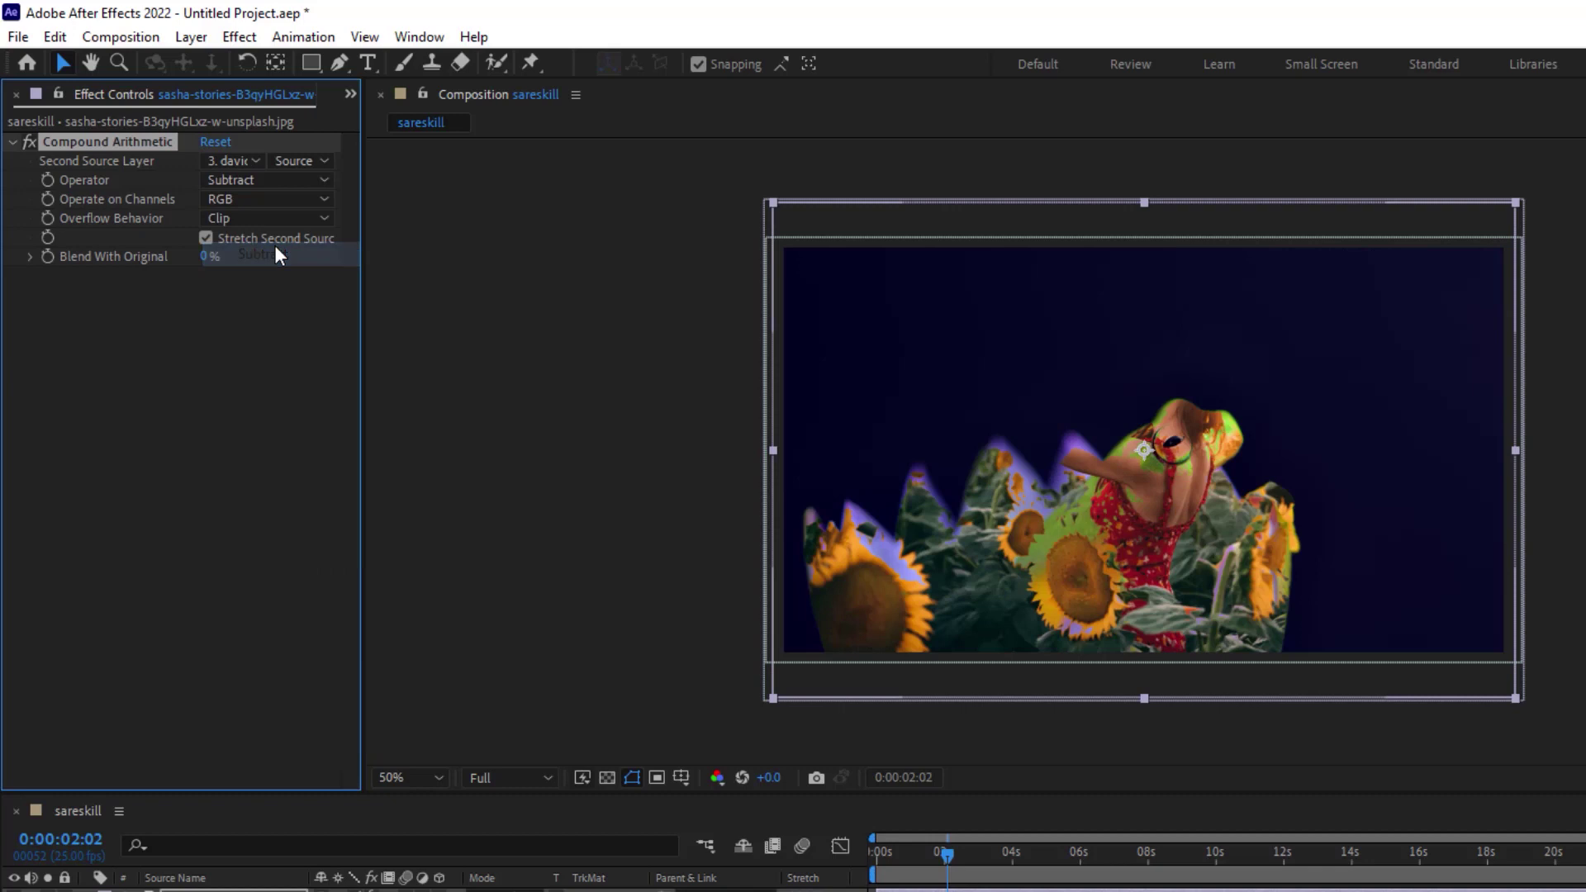
pyautogui.click(239, 181)
pyautogui.click(285, 525)
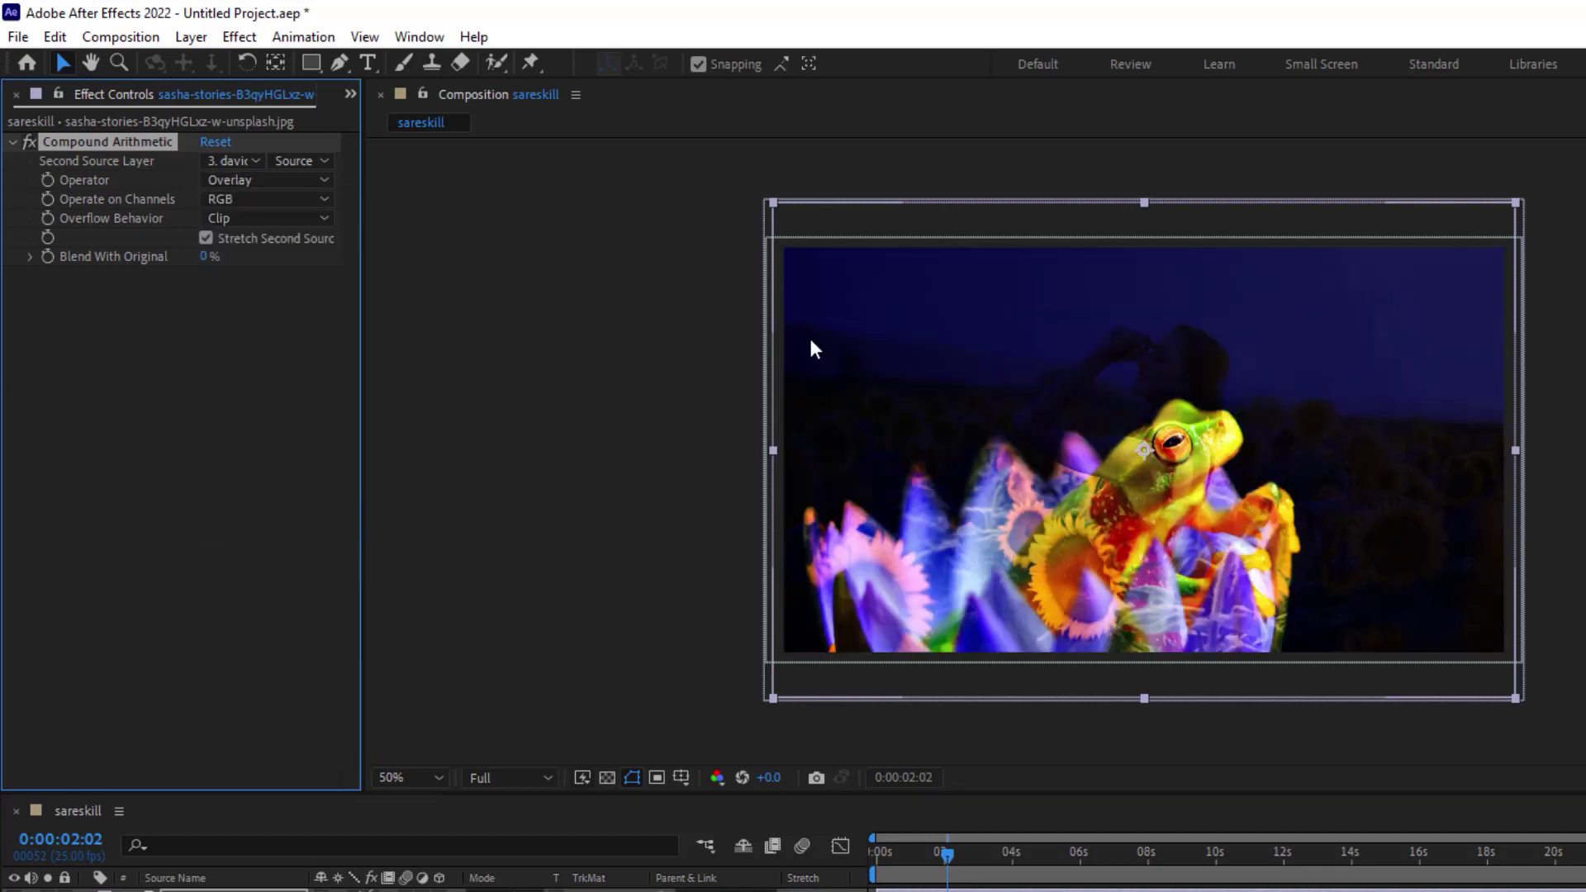
# Step: Try ARGB and Alpha channels, settle on RGB, and keep Clip as the overflow behaviour
pyautogui.click(219, 200)
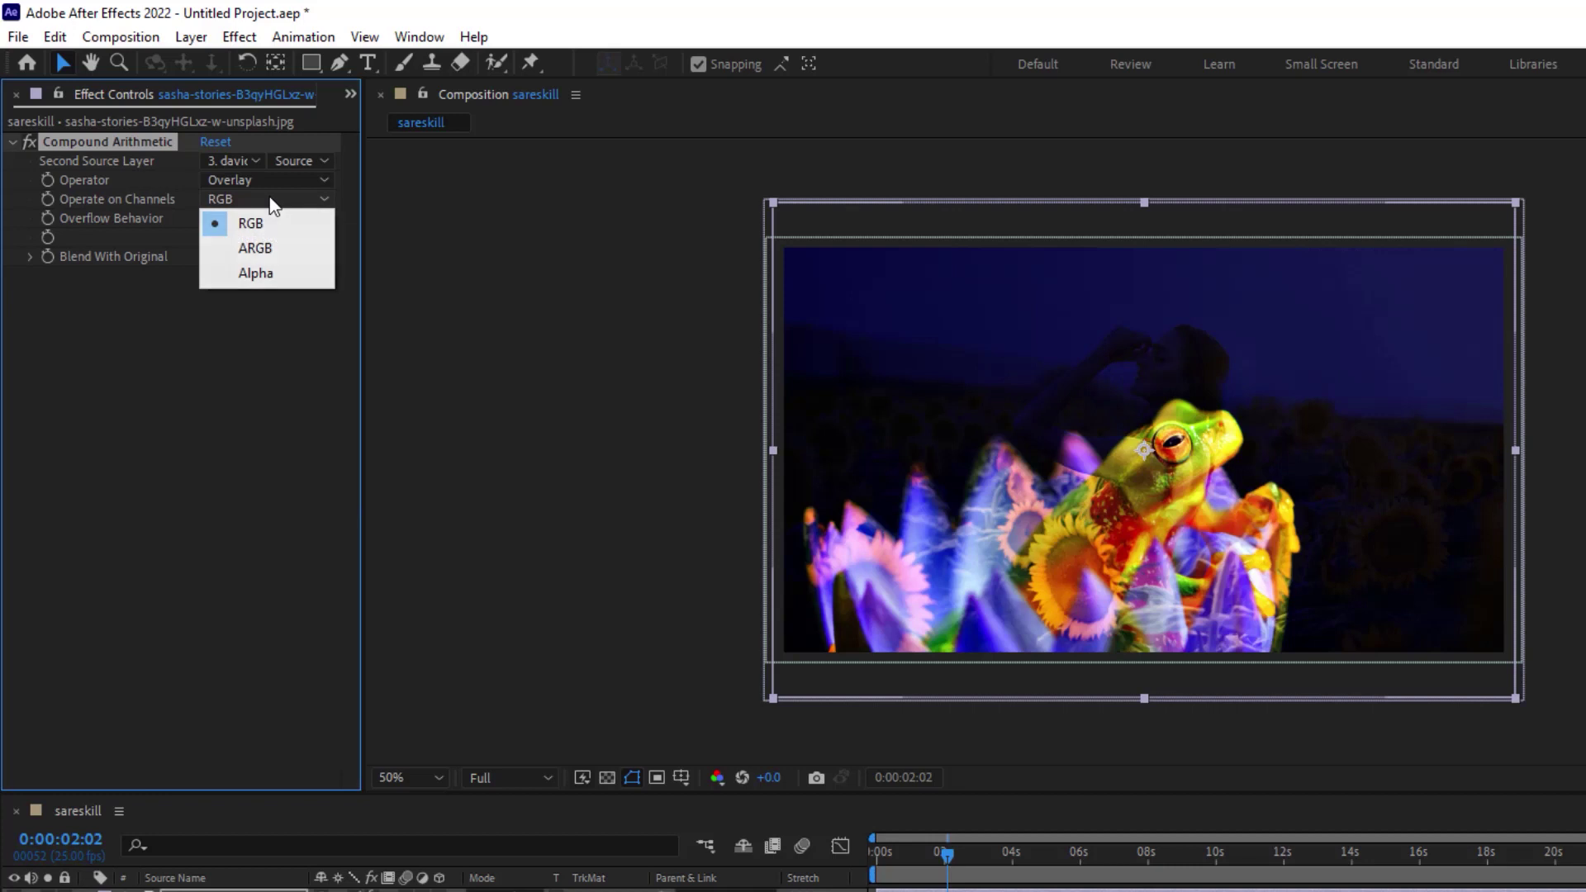
pyautogui.click(274, 251)
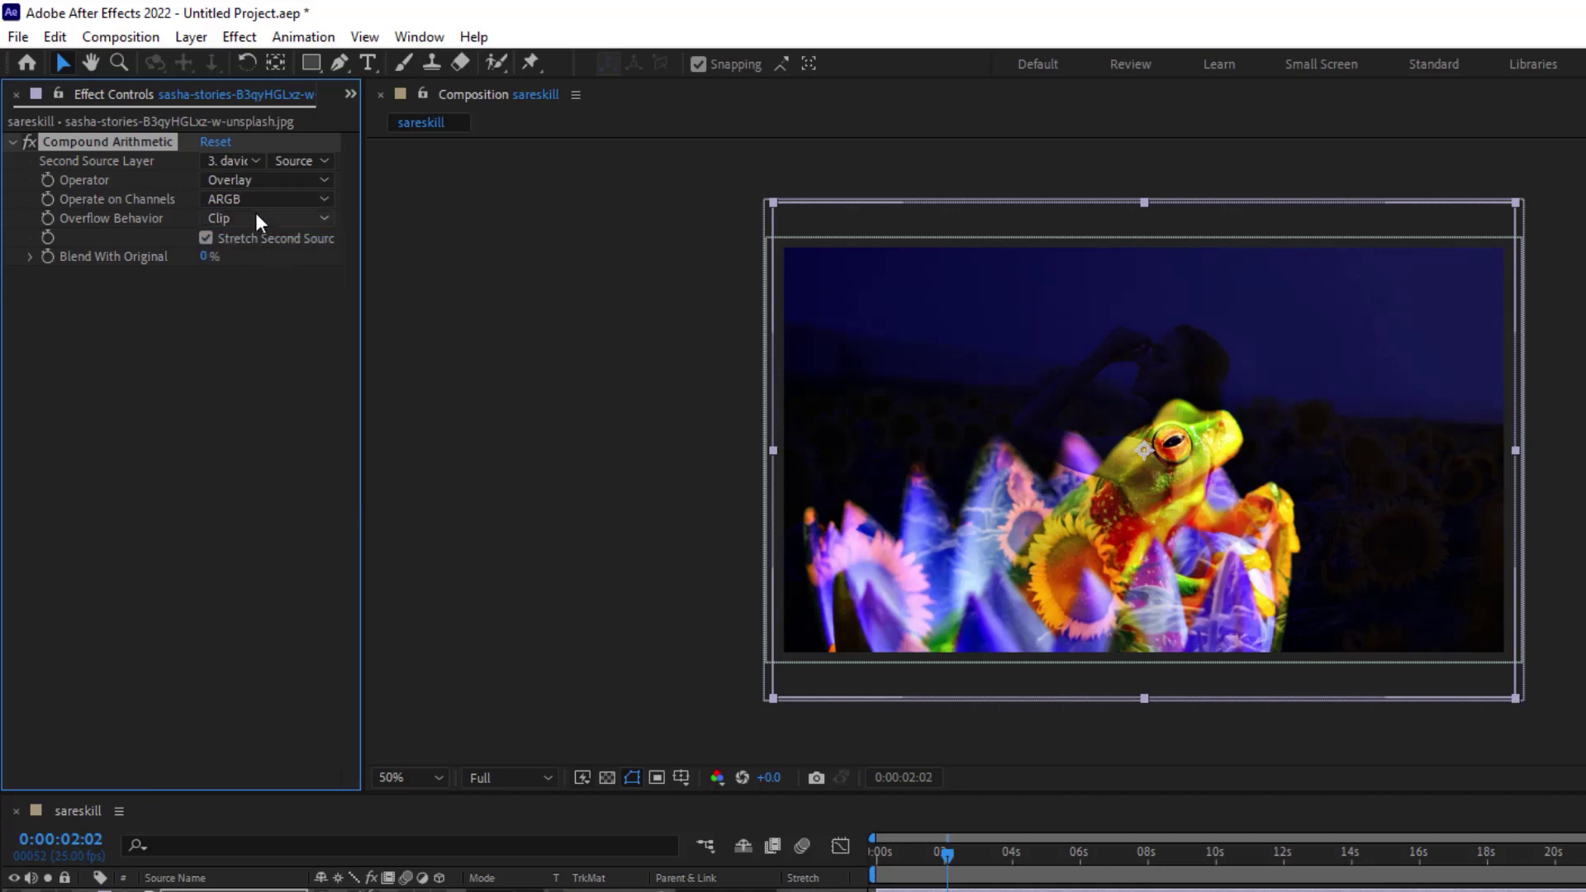
pyautogui.click(255, 203)
pyautogui.click(247, 271)
pyautogui.click(260, 200)
pyautogui.click(241, 216)
pyautogui.click(259, 218)
pyautogui.click(259, 218)
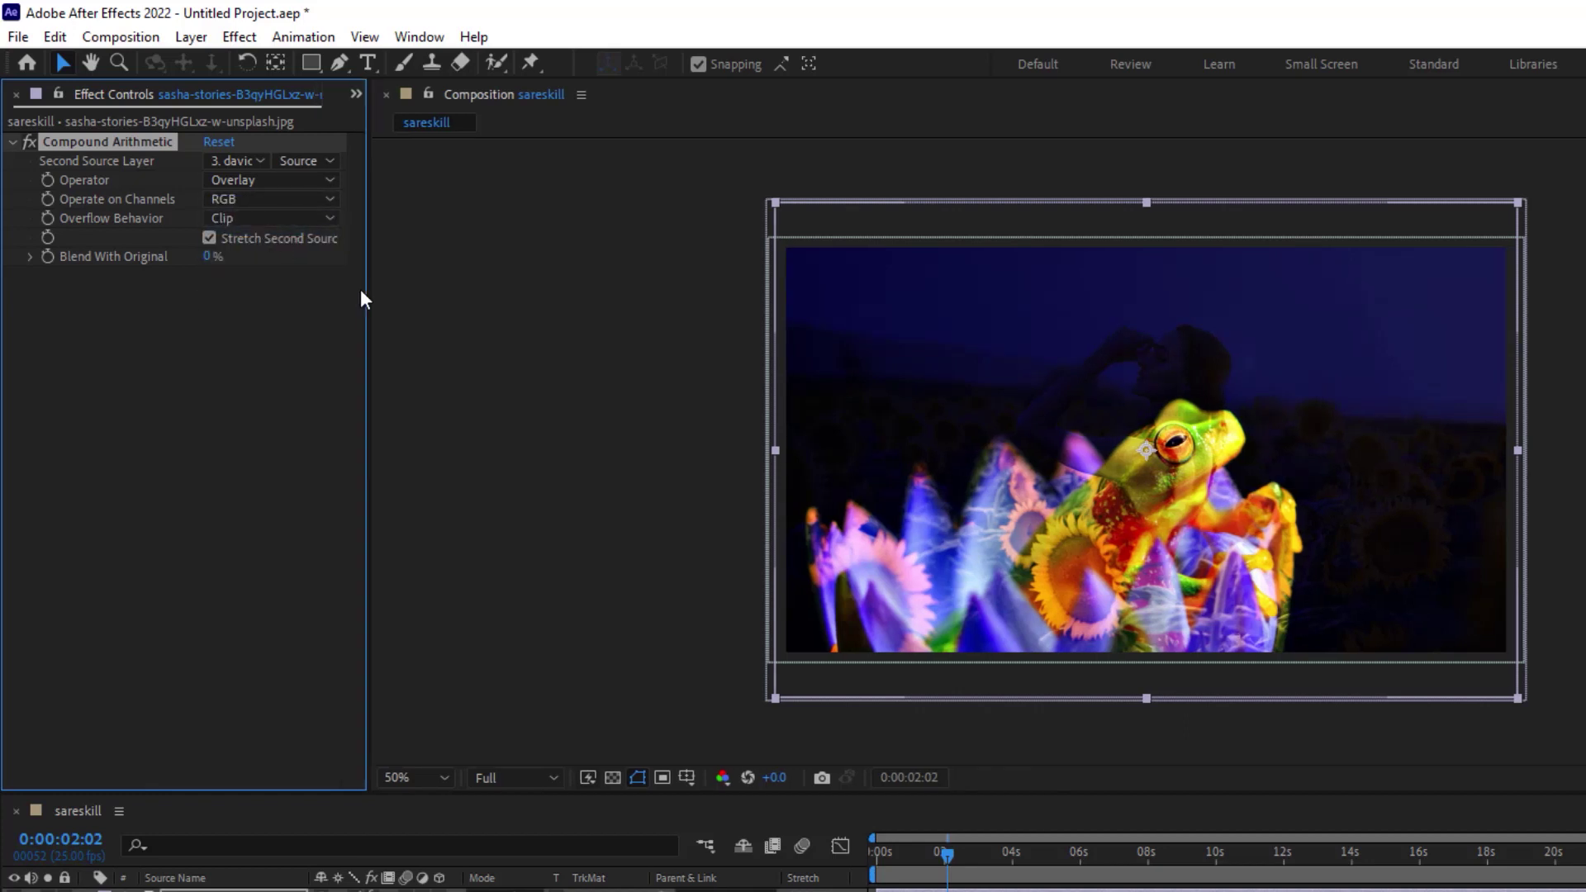
# Step: Toggle Stretch Second Source to Fit and scrub Blend With Original through 46% and 96% to 0%
pyautogui.moveTo(361, 289); pyautogui.dragTo(495, 294)
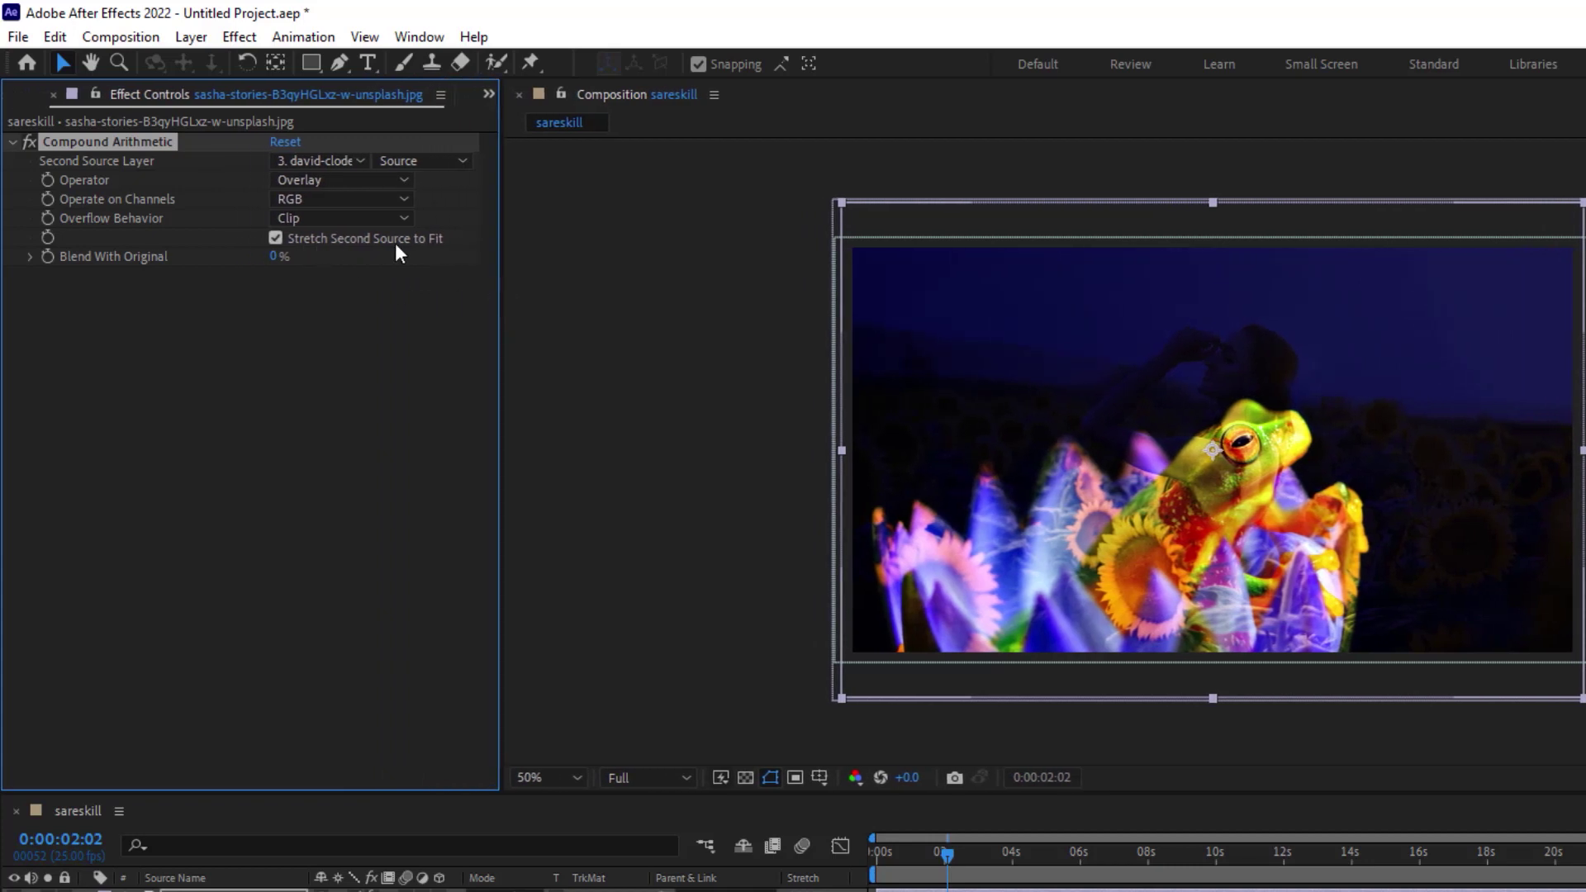
pyautogui.click(276, 239)
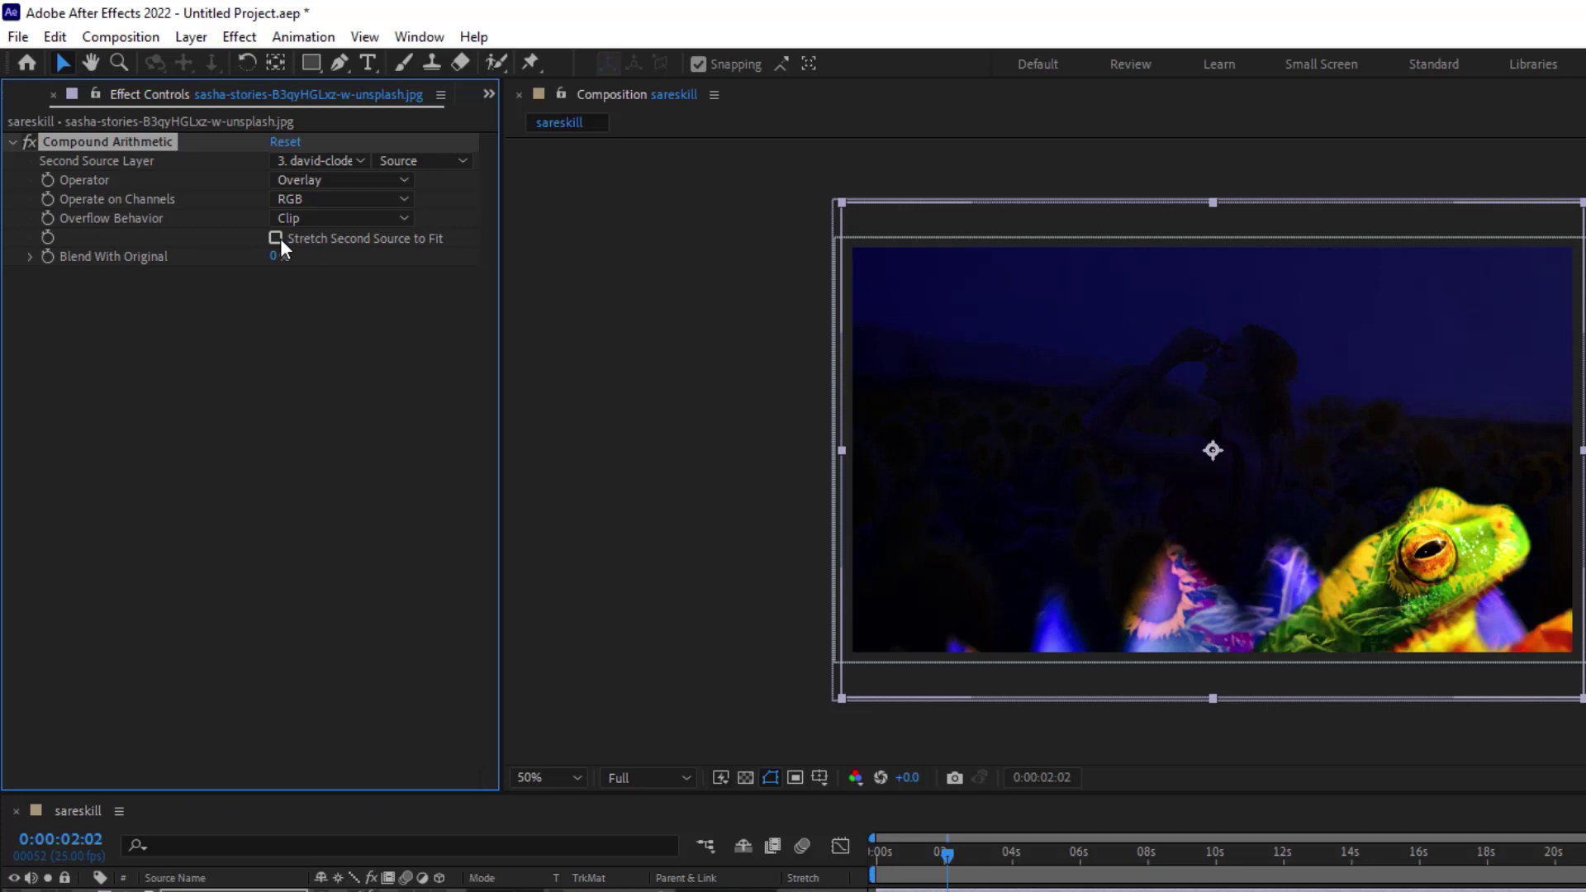
pyautogui.click(276, 238)
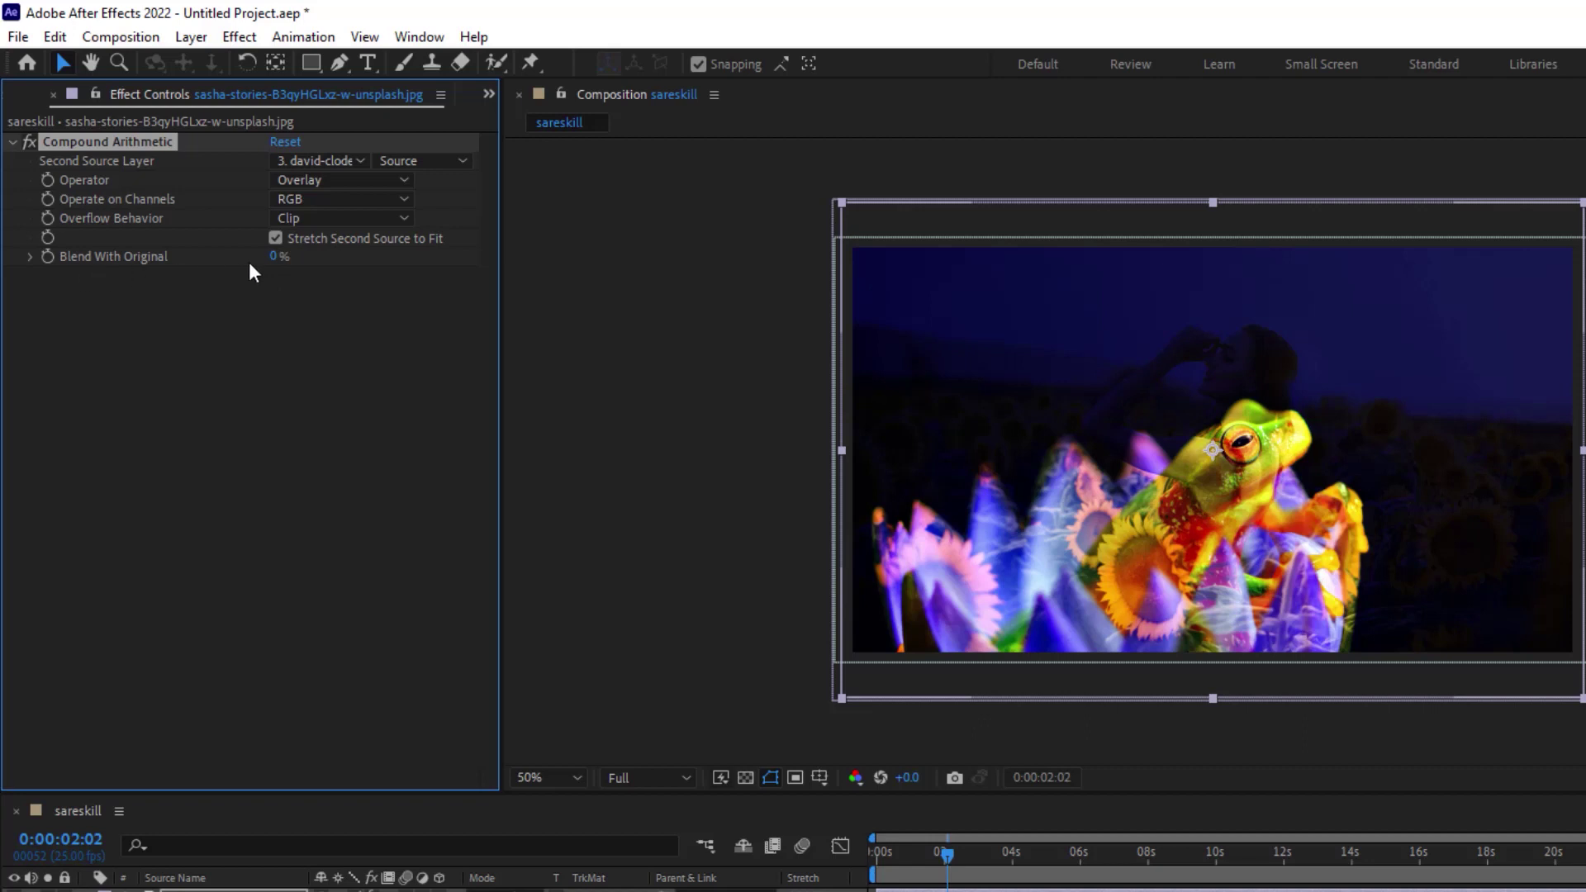
pyautogui.moveTo(276, 258); pyautogui.dragTo(324, 252)
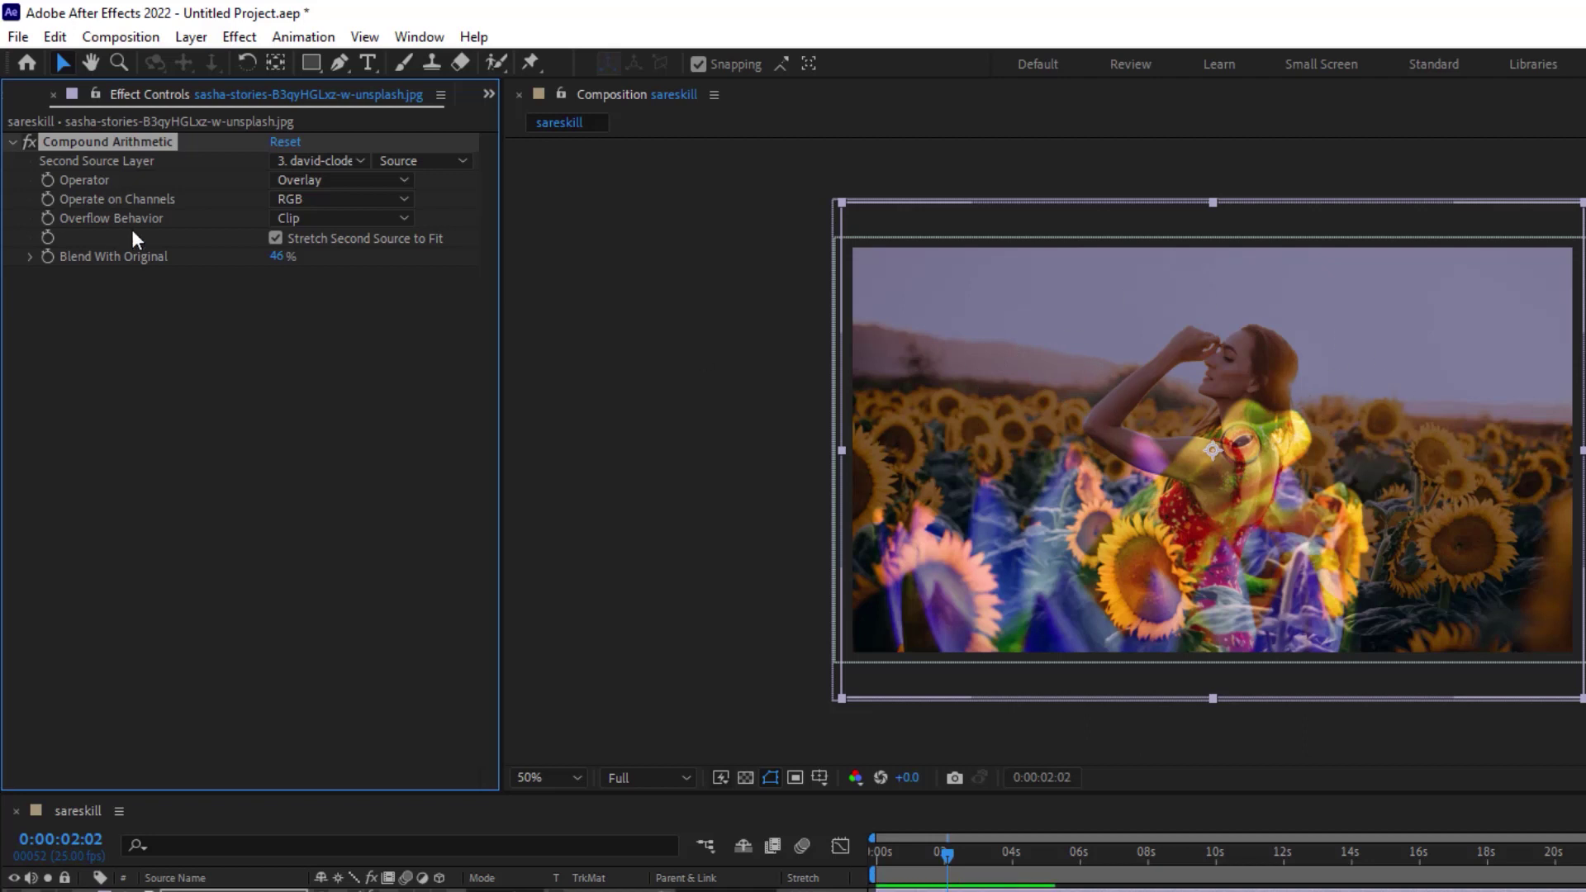
pyautogui.click(271, 235)
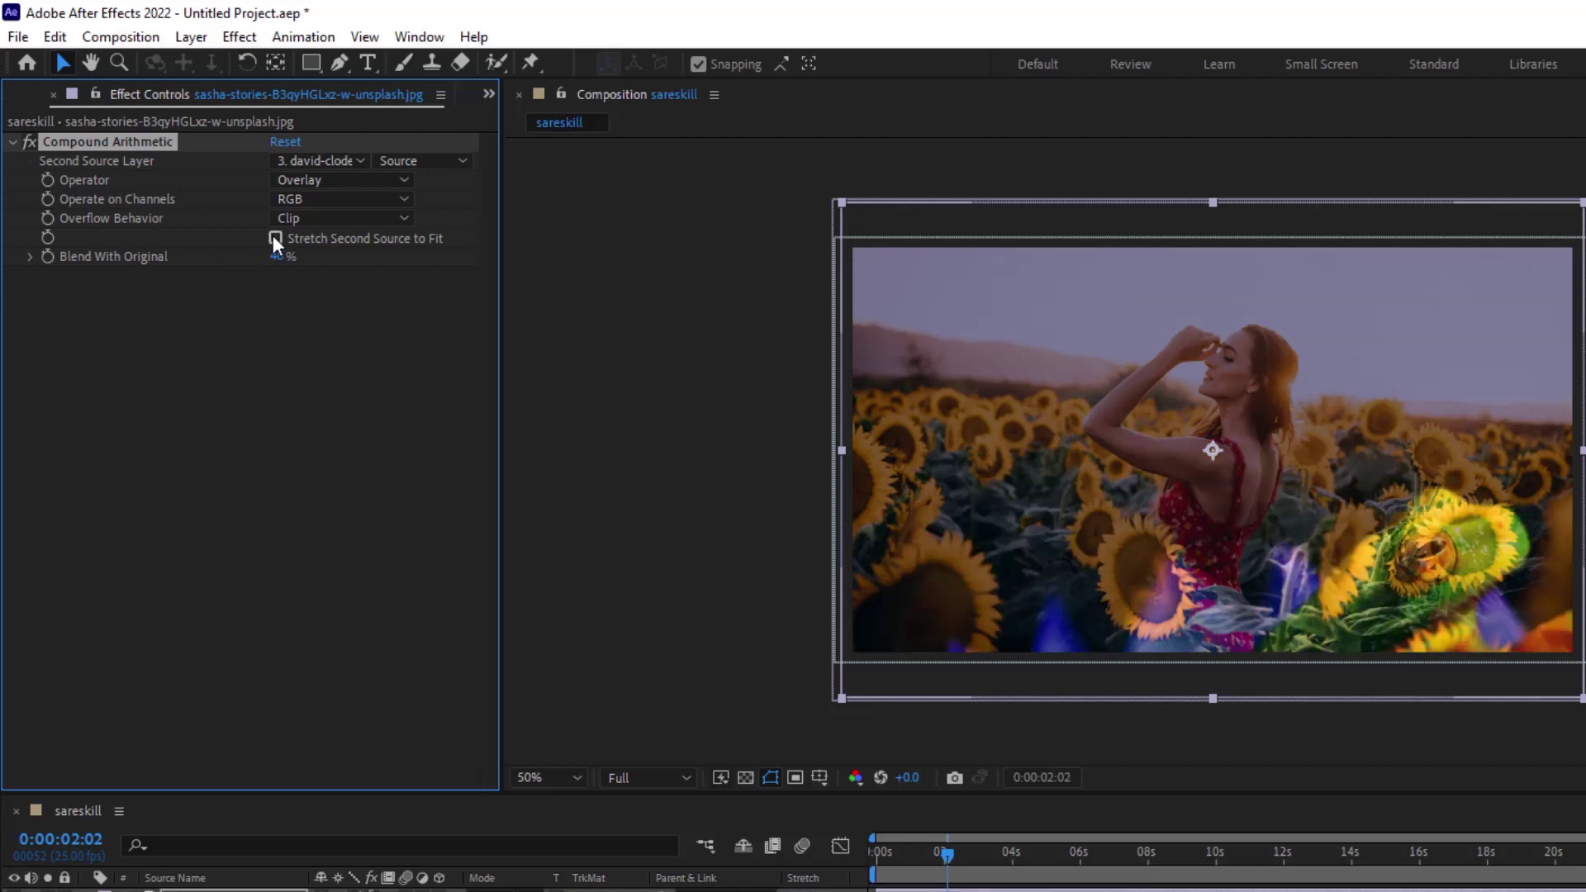
pyautogui.click(275, 238)
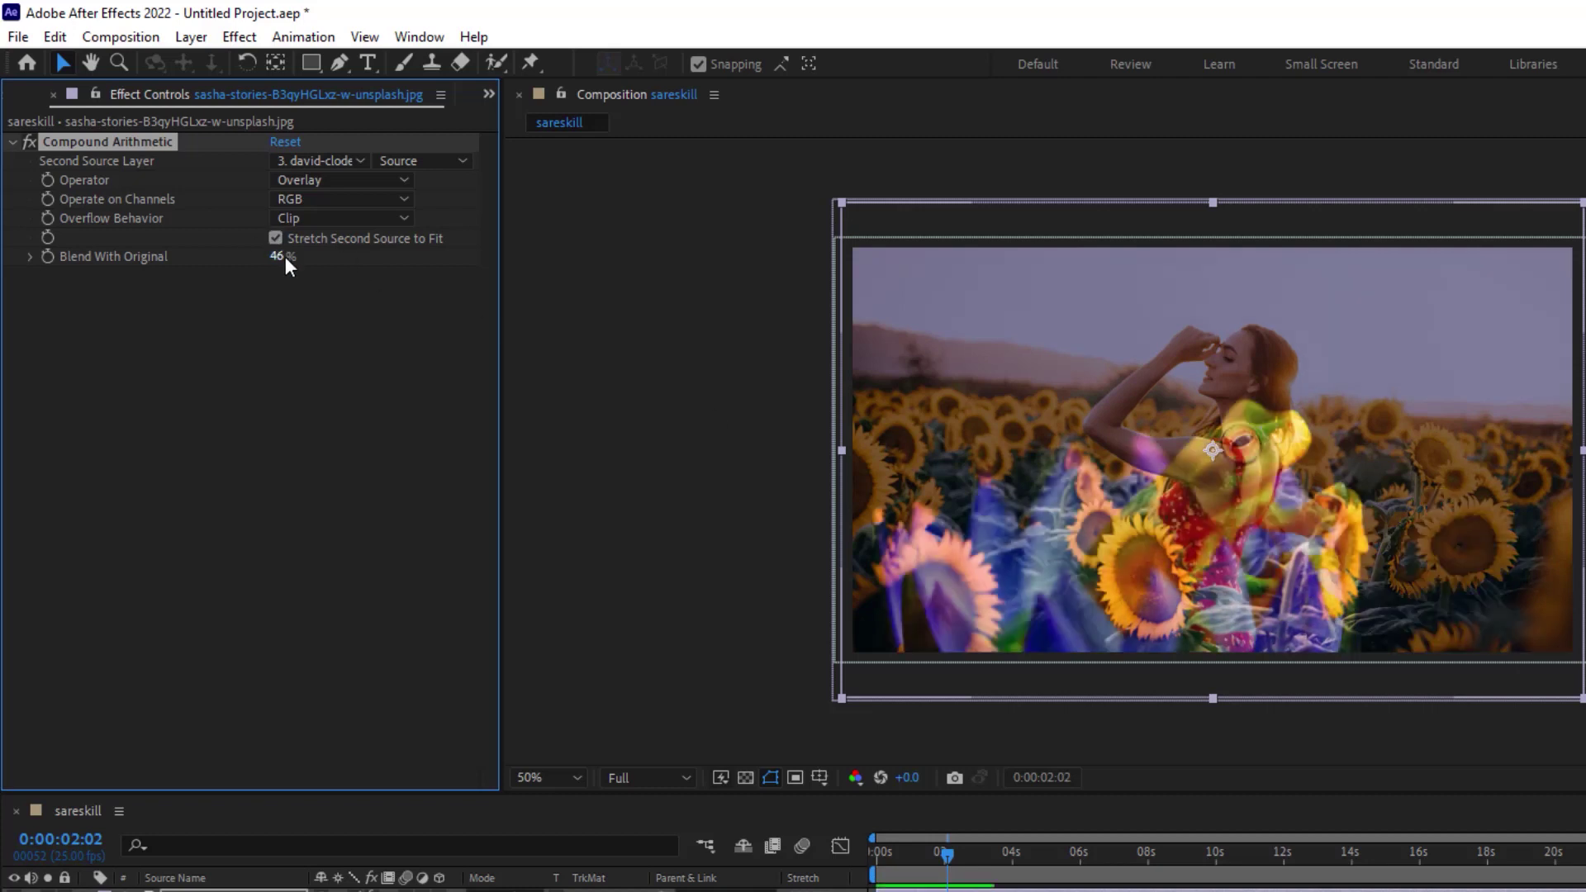
pyautogui.moveTo(285, 256); pyautogui.dragTo(335, 257)
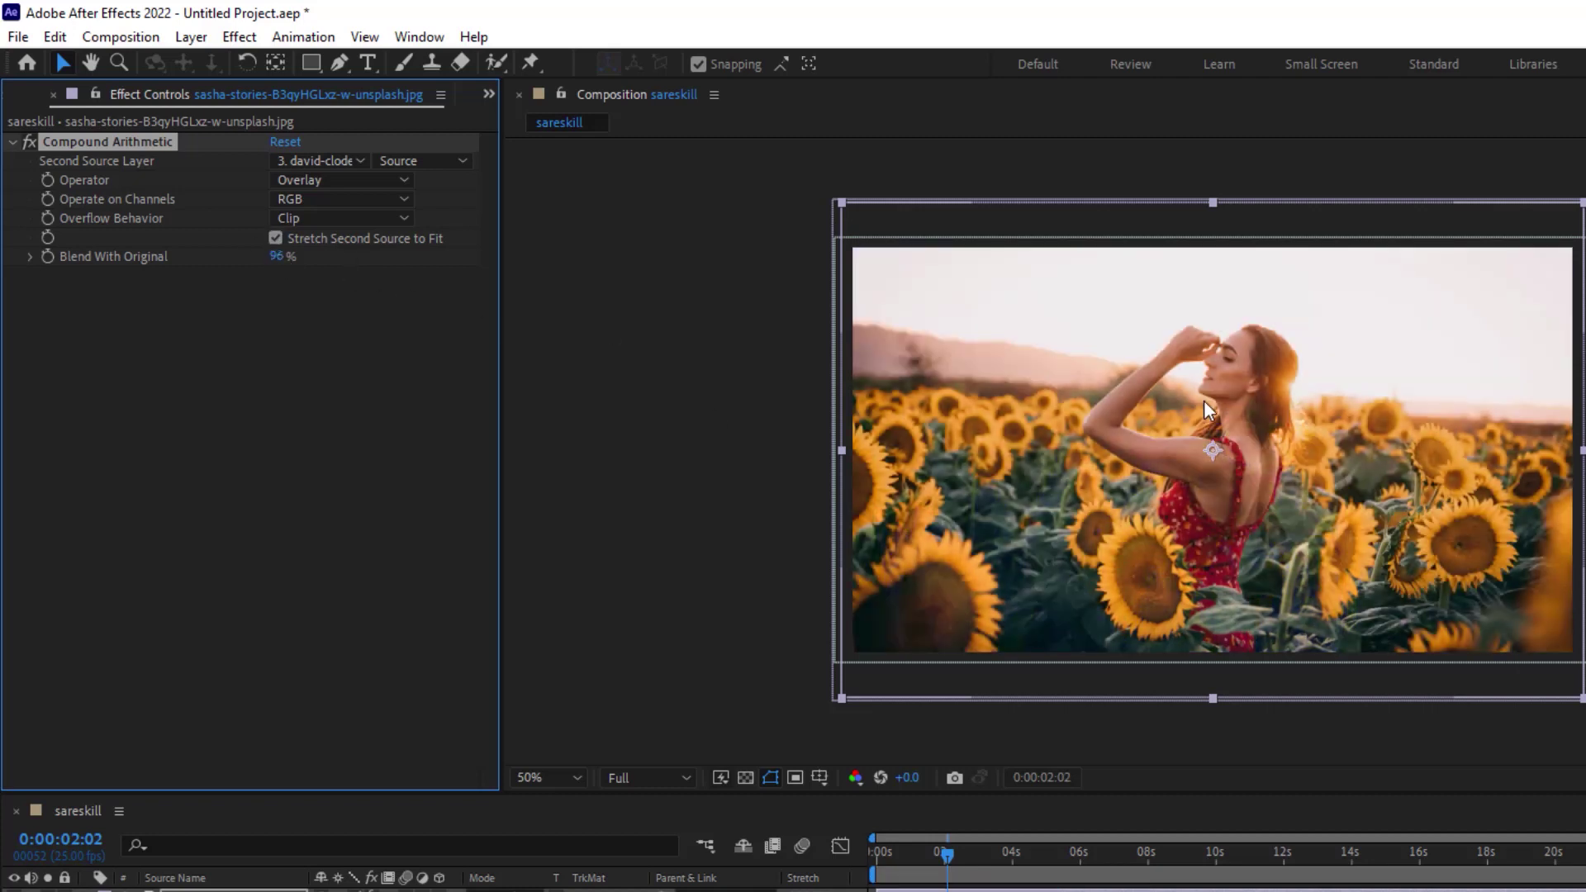
pyautogui.moveTo(277, 256); pyautogui.dragTo(3, 285)
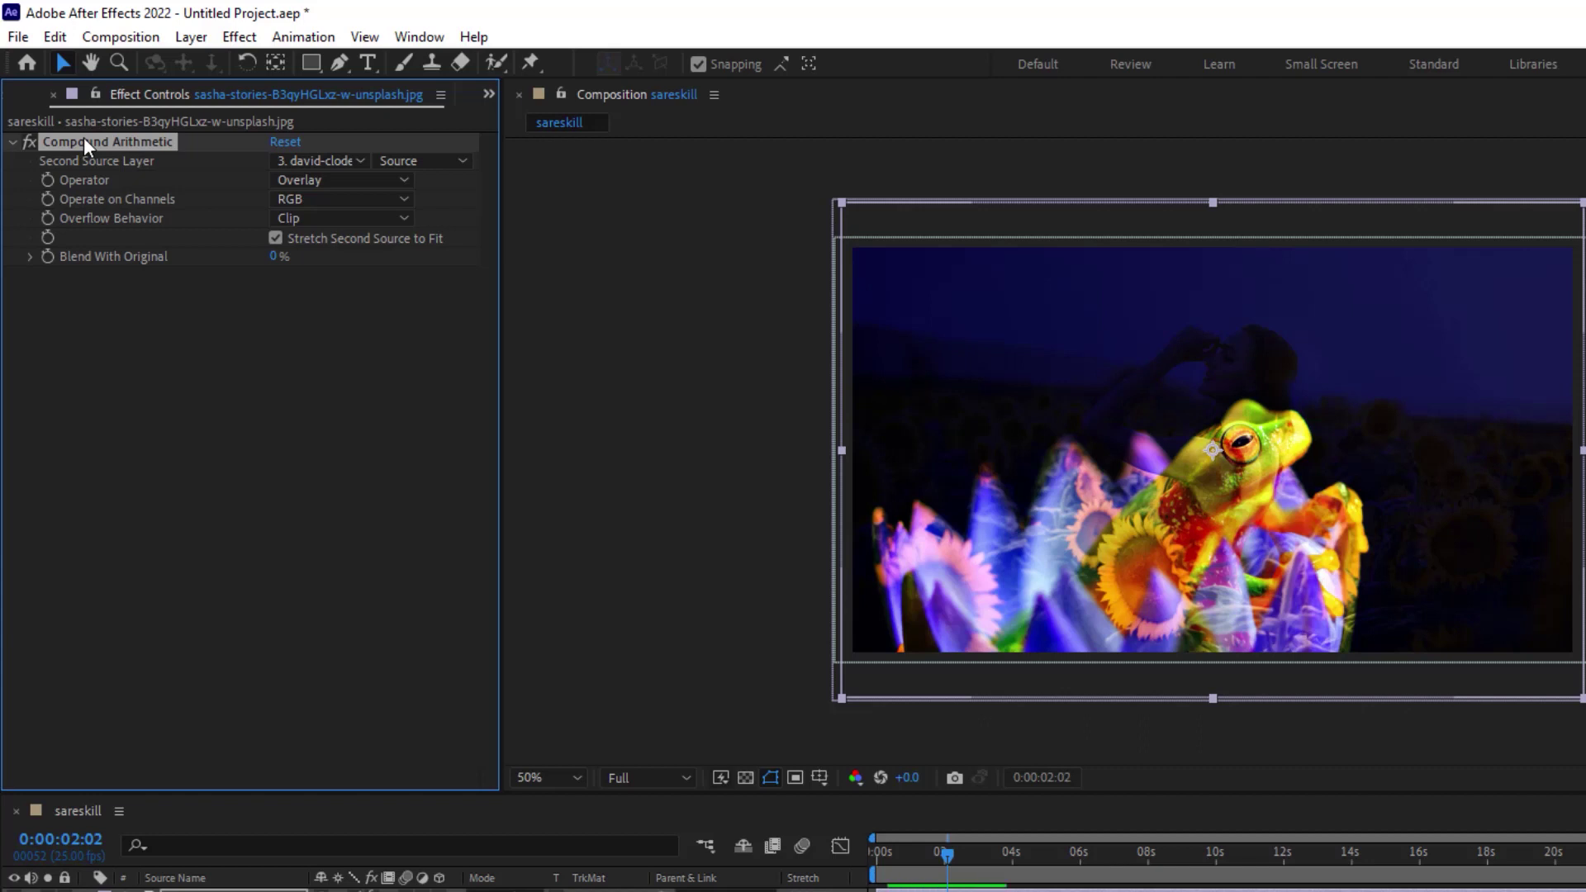
# Step: Delete Compound Arithmetic and apply the Channel > Invert effect to the sunflower photo
pyautogui.press('Delete')
pyautogui.click(1428, 450)
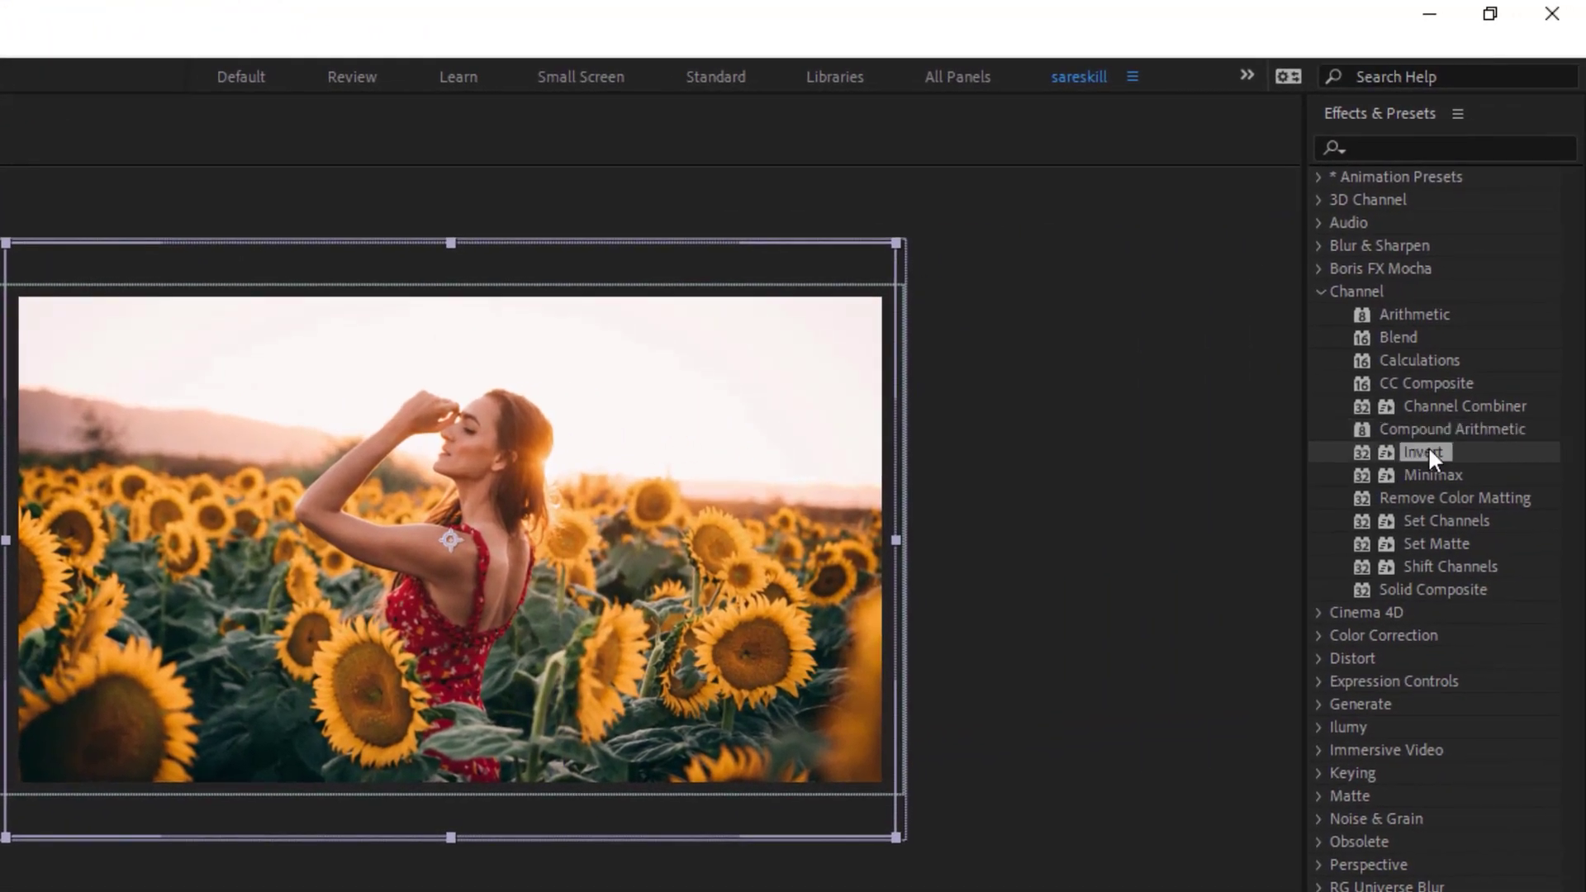
pyautogui.doubleClick(1437, 454)
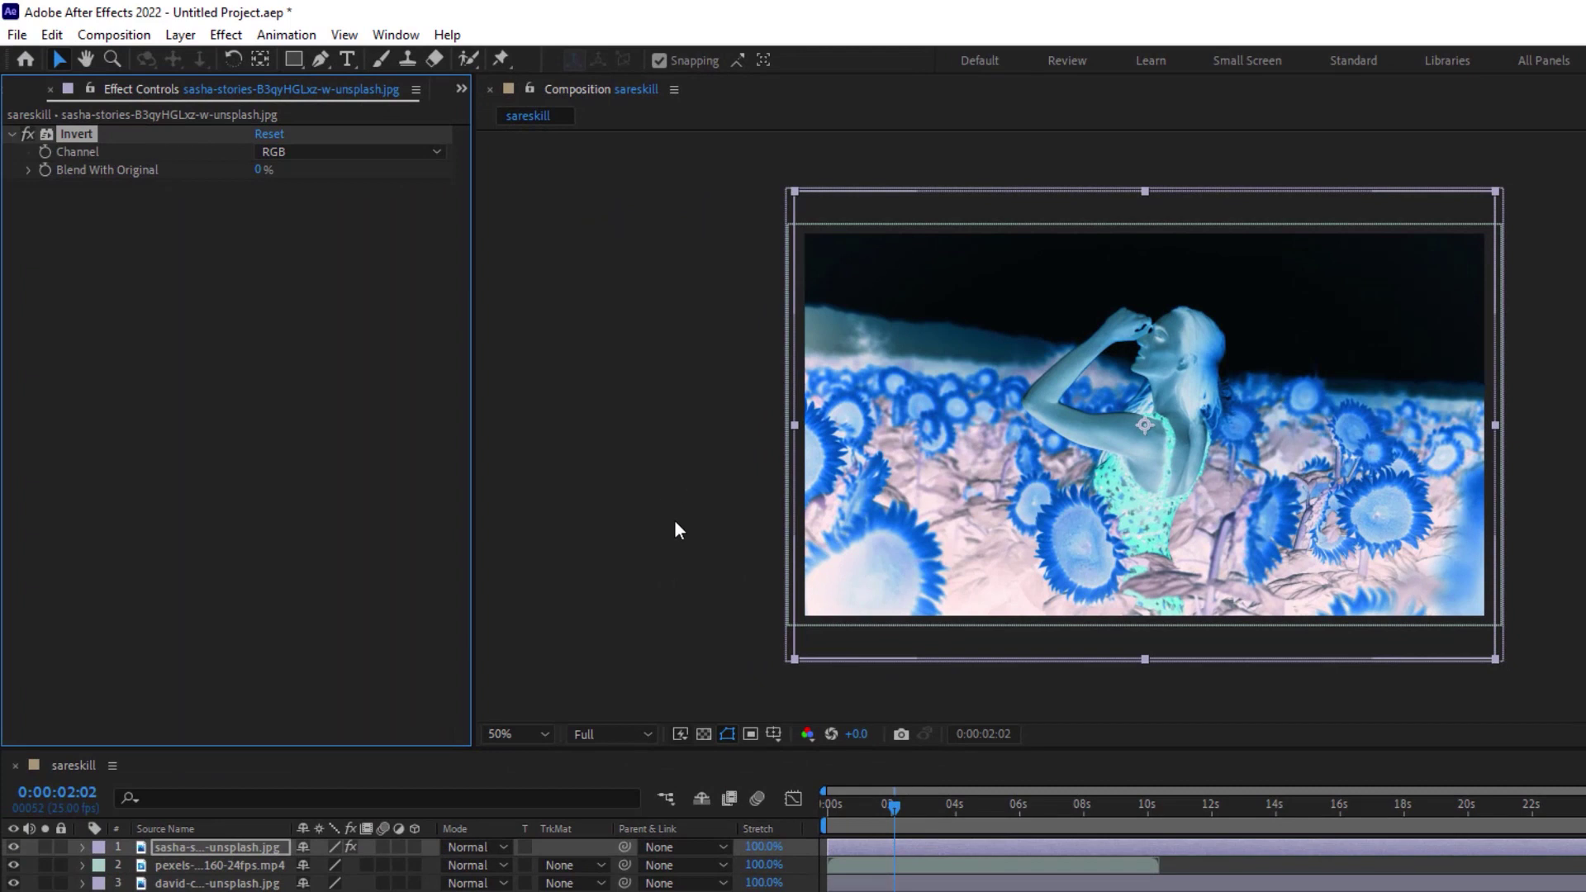
# Step: Cycle the Invert channel through Red, Green, Blue and Lightness to Saturation, then scrub Blend With Original
pyautogui.click(315, 152)
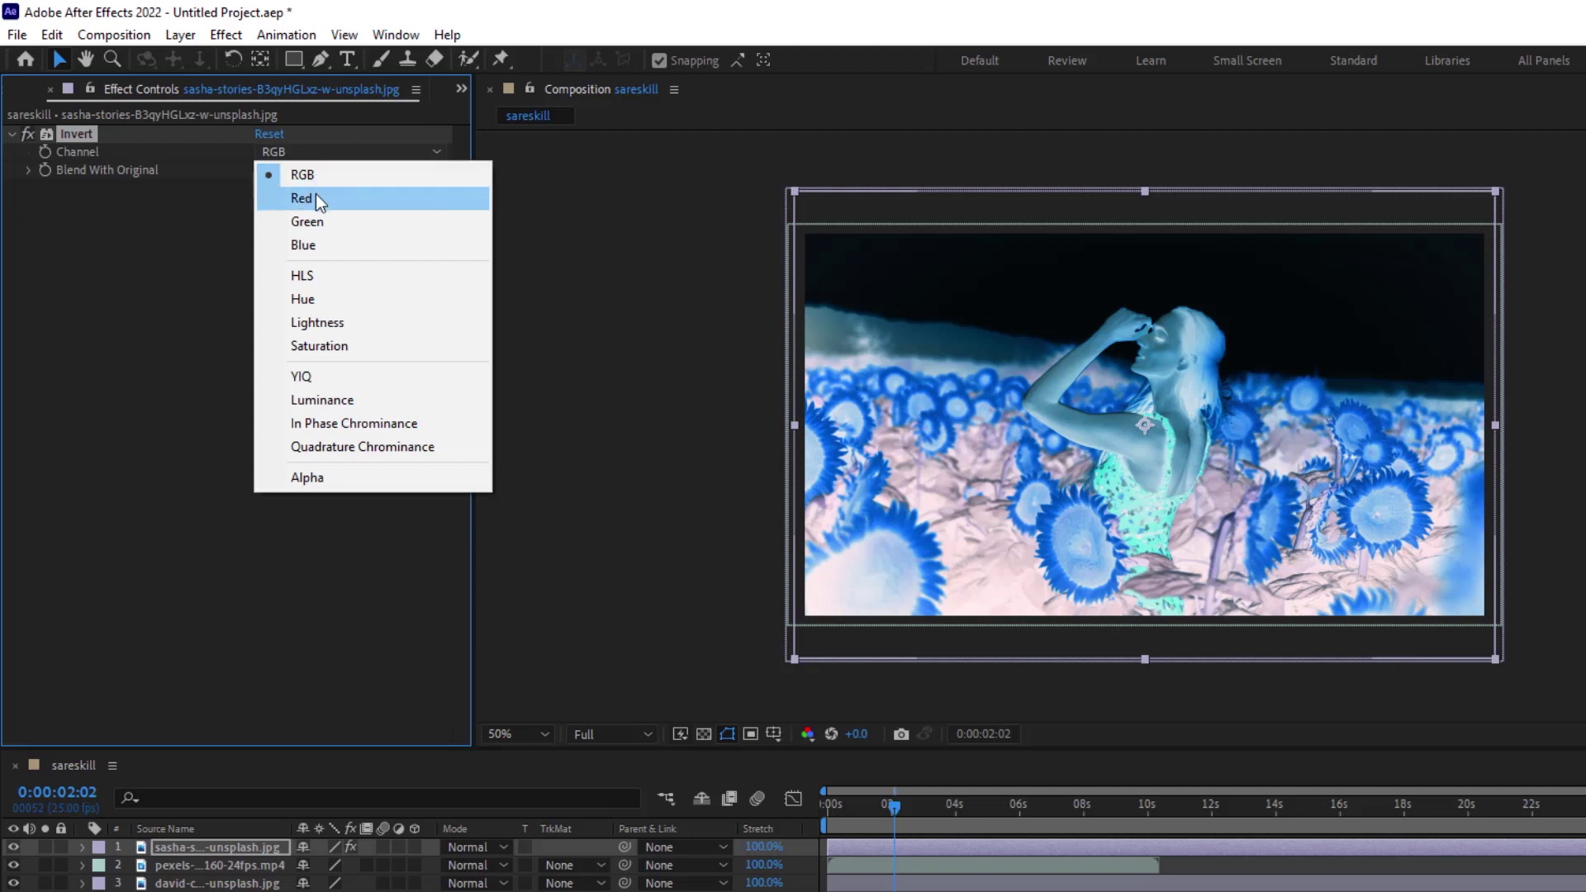
pyautogui.click(315, 196)
pyautogui.click(327, 151)
pyautogui.click(312, 223)
pyautogui.click(326, 150)
pyautogui.click(299, 245)
pyautogui.click(328, 148)
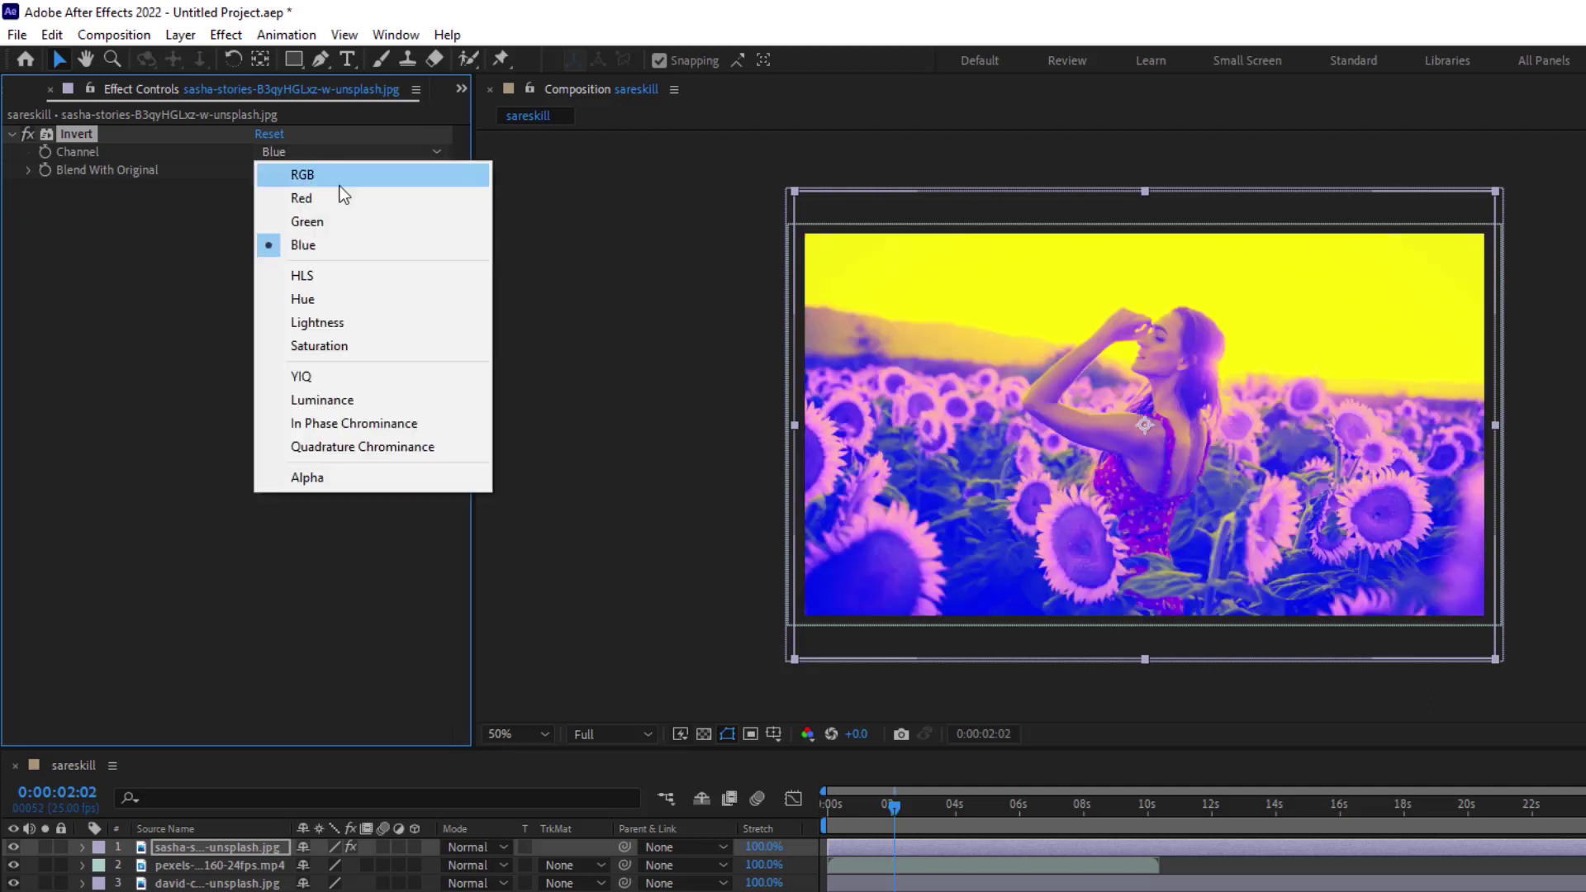
pyautogui.click(344, 324)
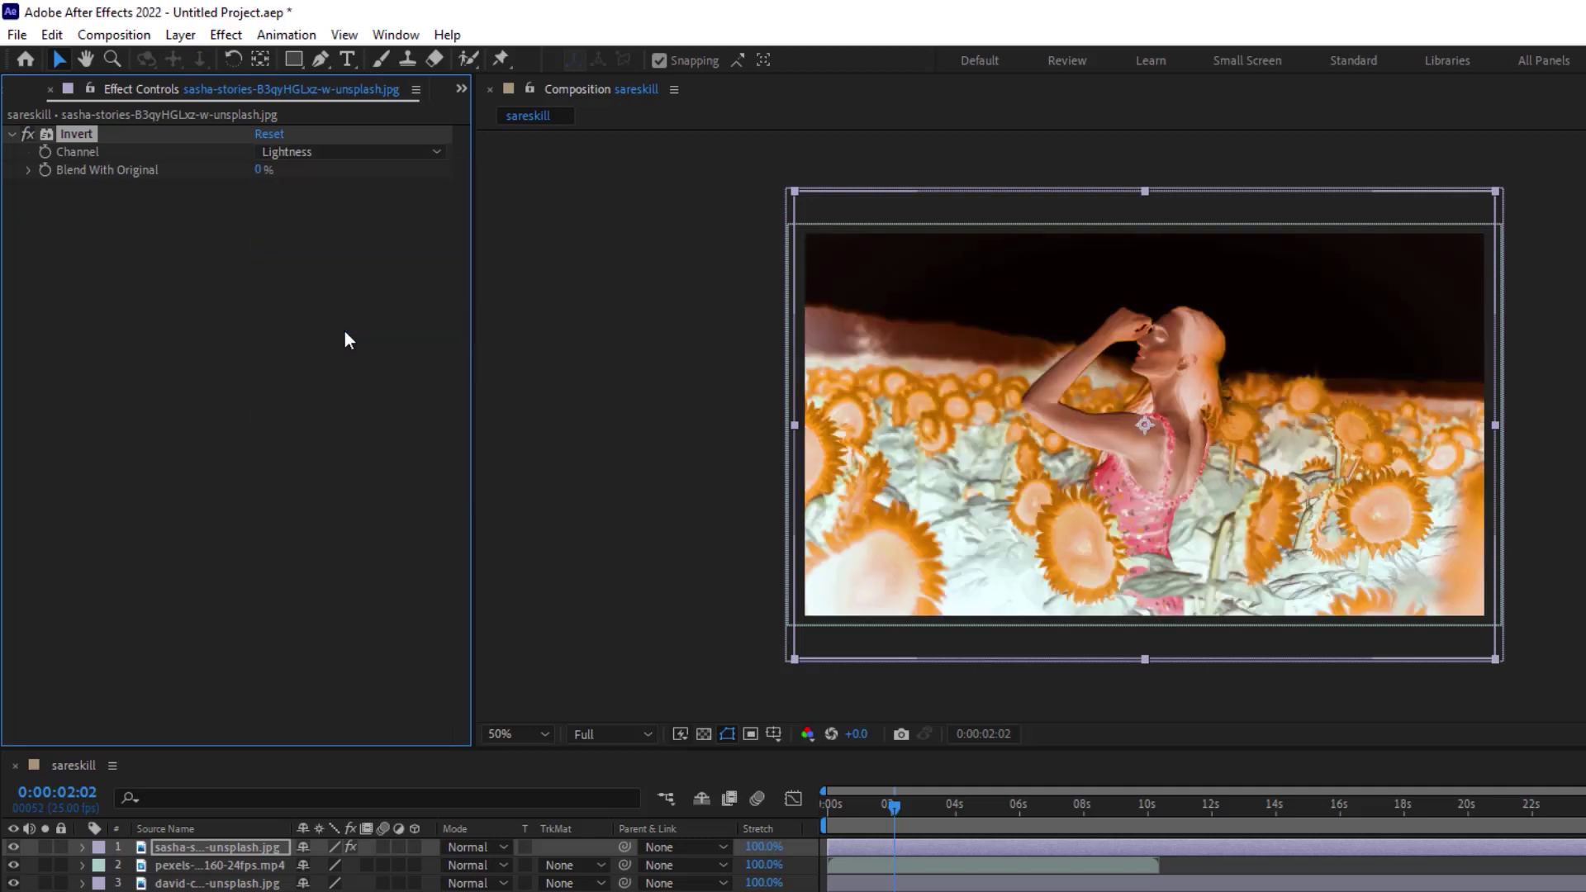
pyautogui.click(339, 151)
pyautogui.click(323, 345)
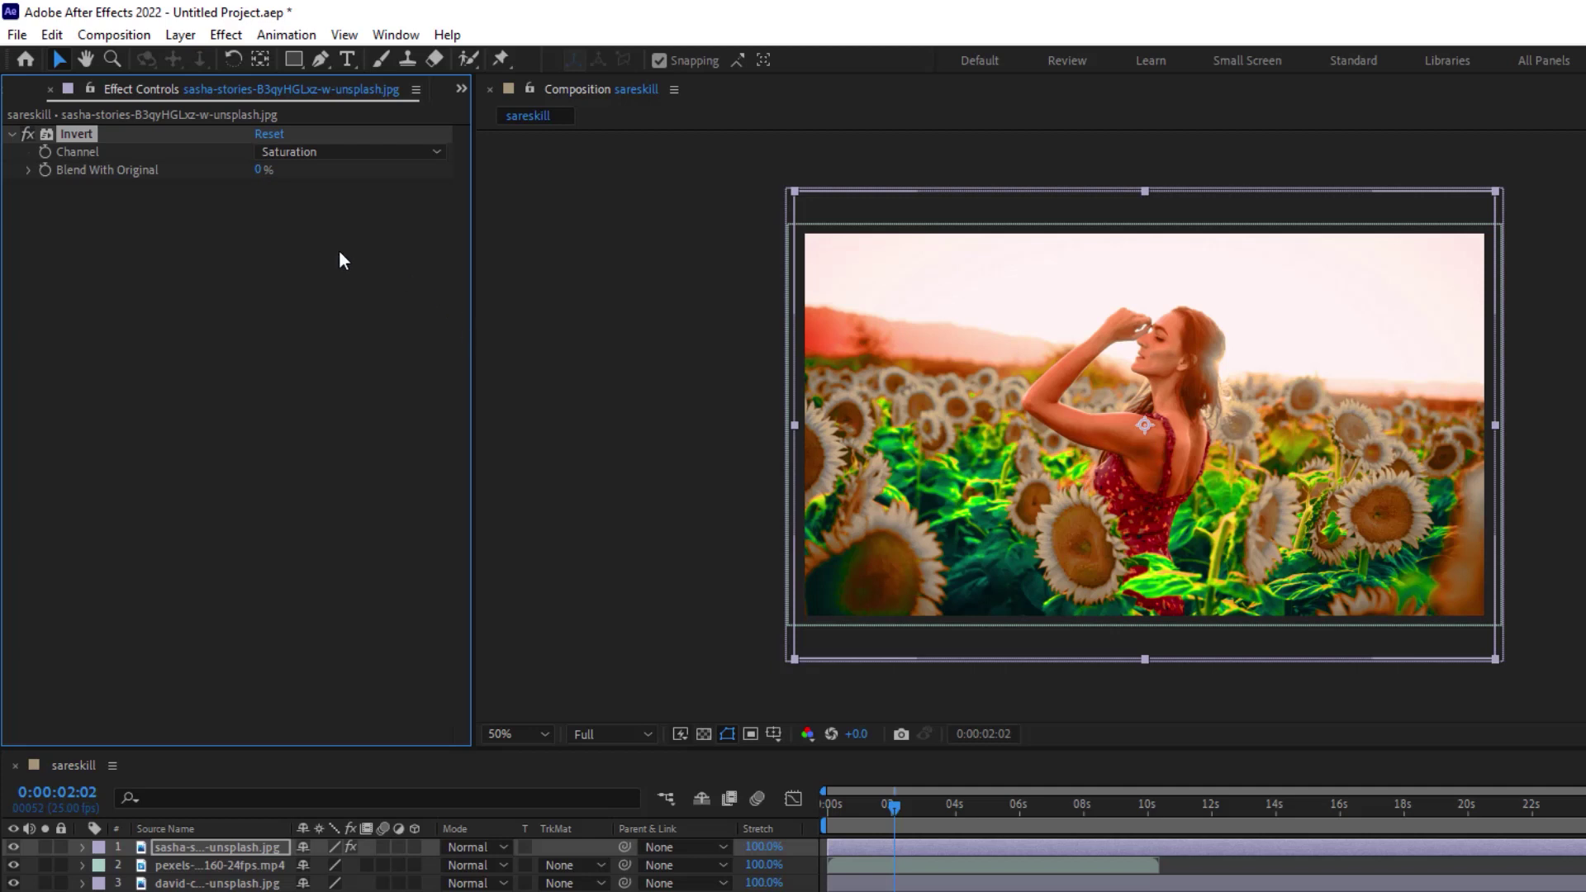
pyautogui.moveTo(259, 183); pyautogui.dragTo(358, 170)
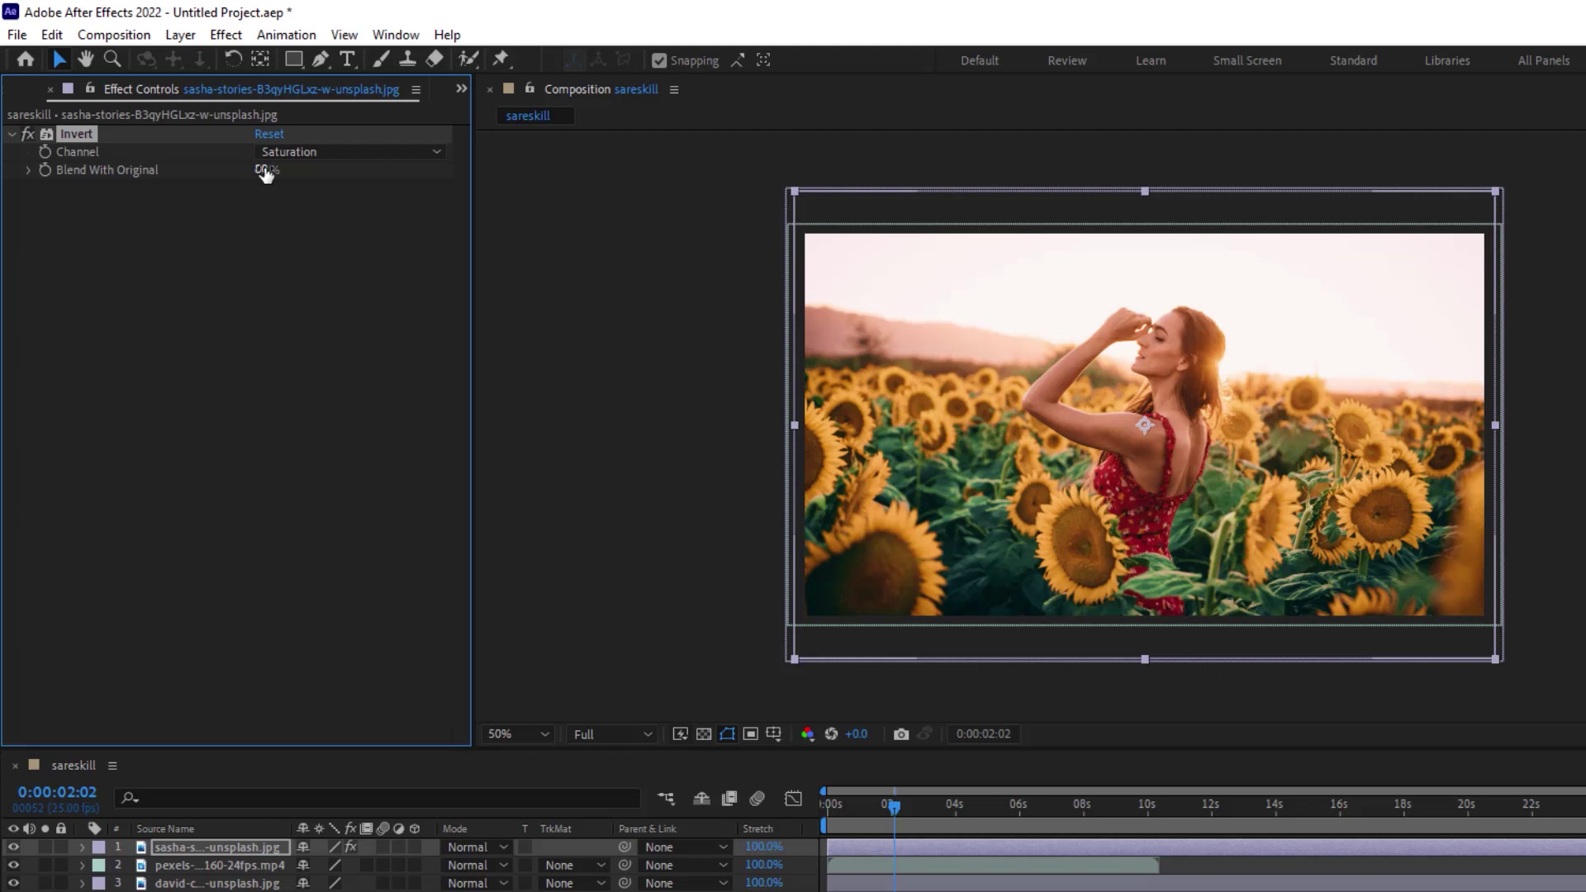
pyautogui.moveTo(261, 170); pyautogui.dragTo(7, 200)
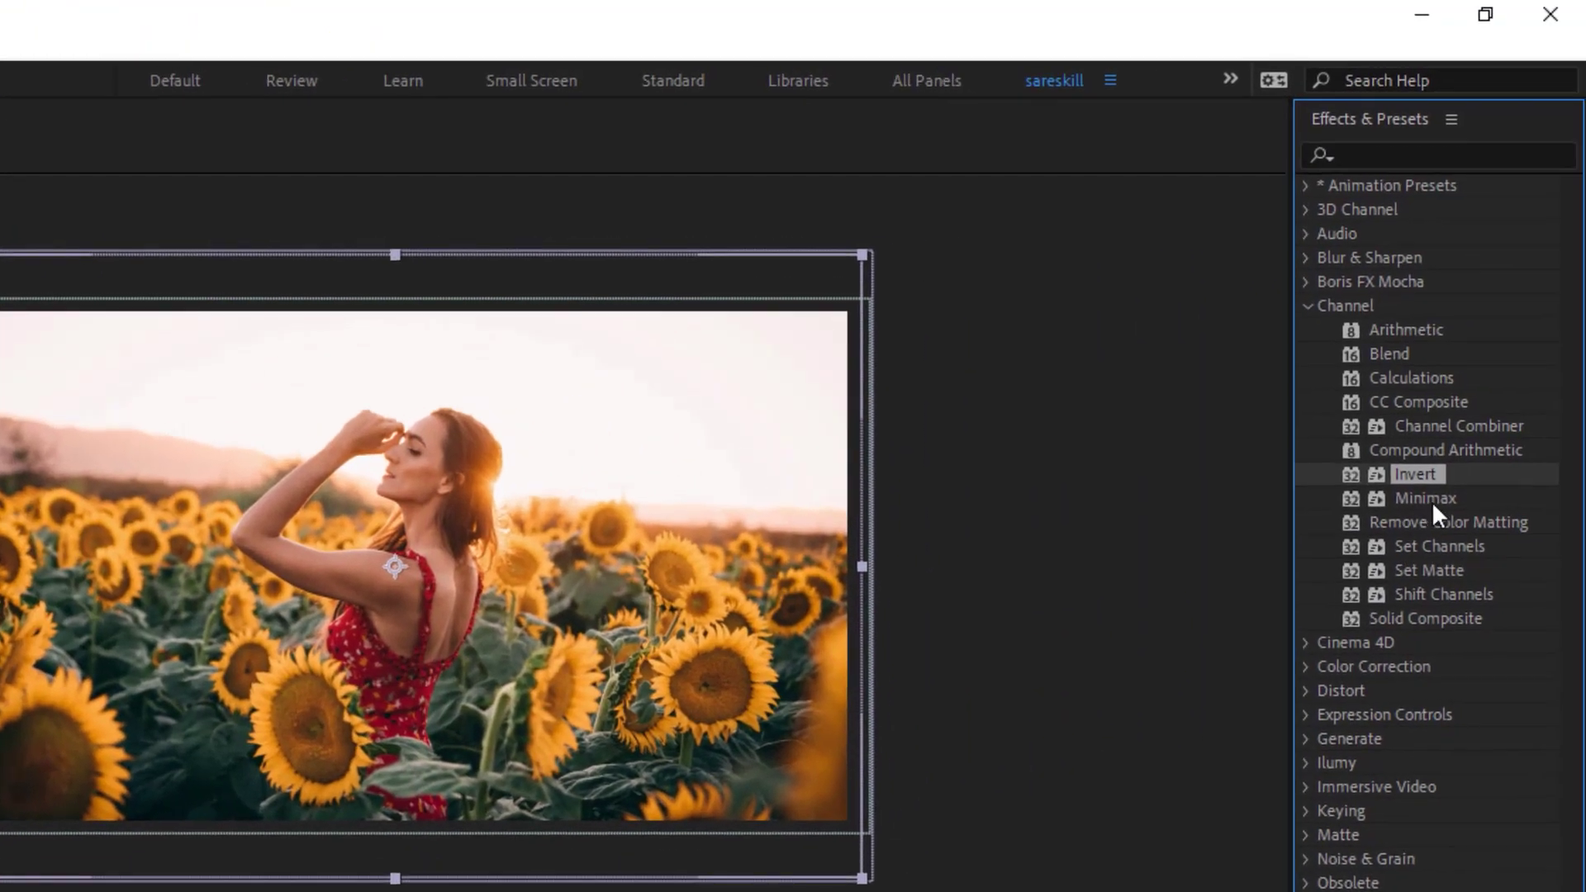
# Step: Apply Minimax to the sunflower photo, leave Radius at 0, and move to 0:00:00:00
pyautogui.doubleClick(1425, 498)
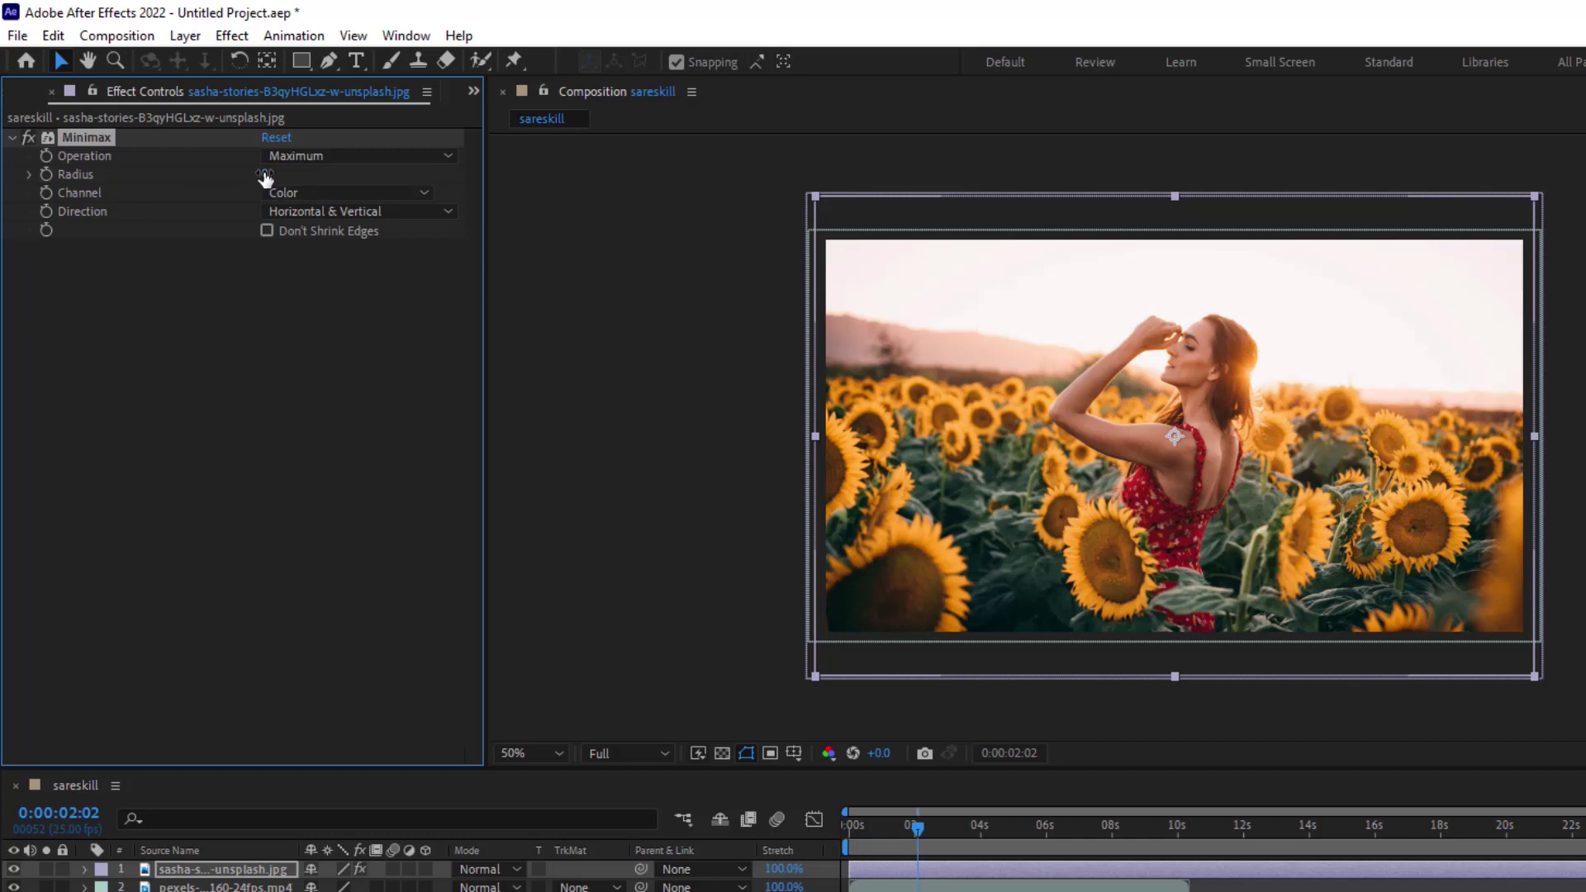
pyautogui.moveTo(265, 177); pyautogui.dragTo(286, 172)
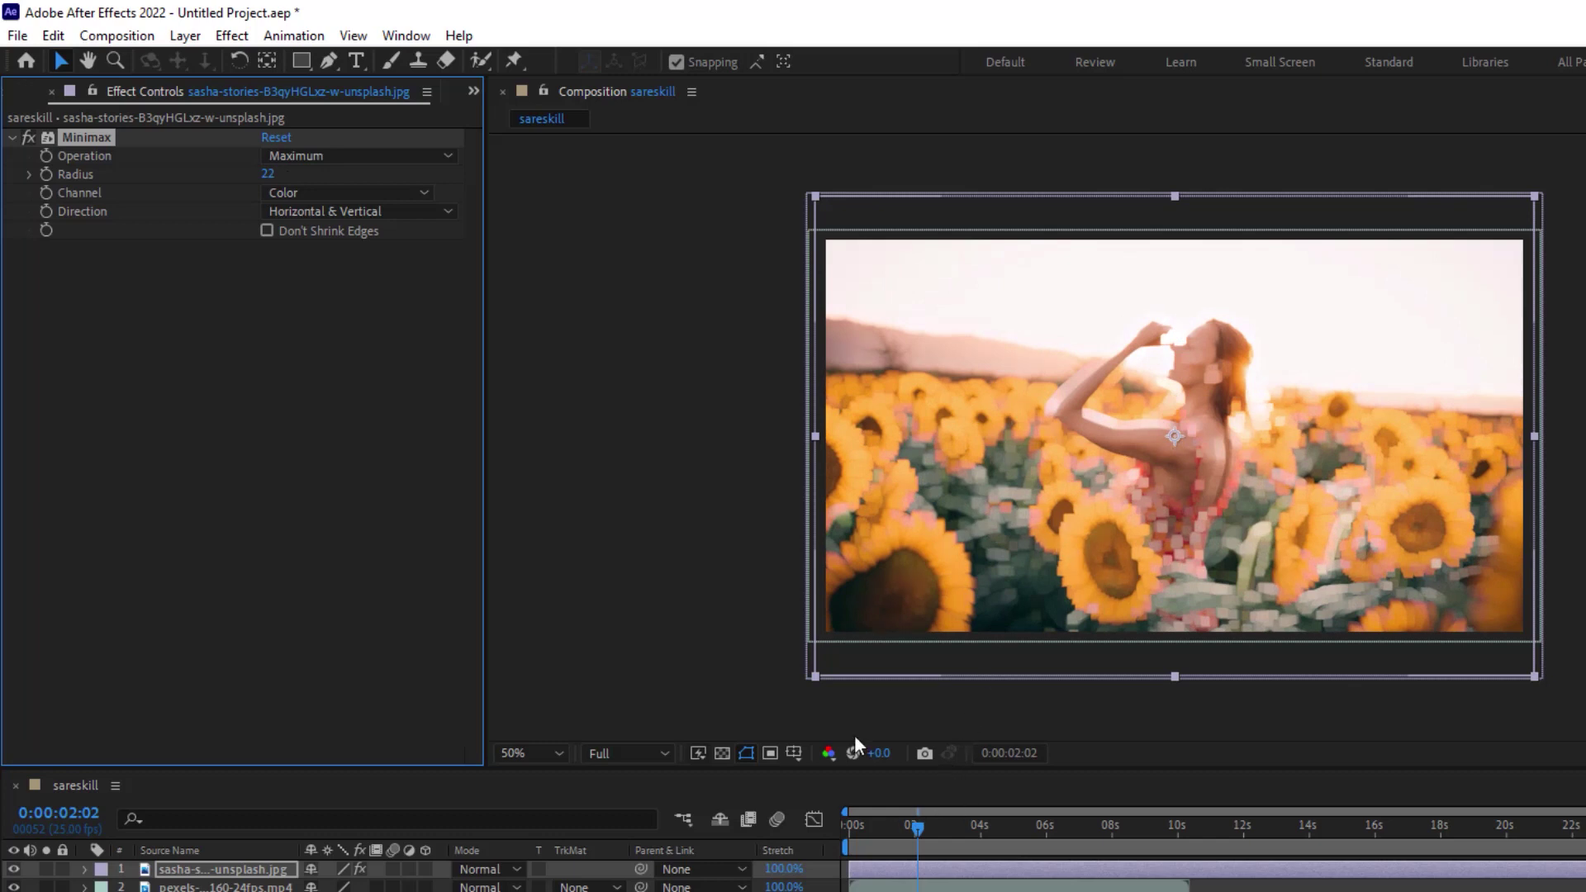
pyautogui.moveTo(273, 173); pyautogui.dragTo(266, 178)
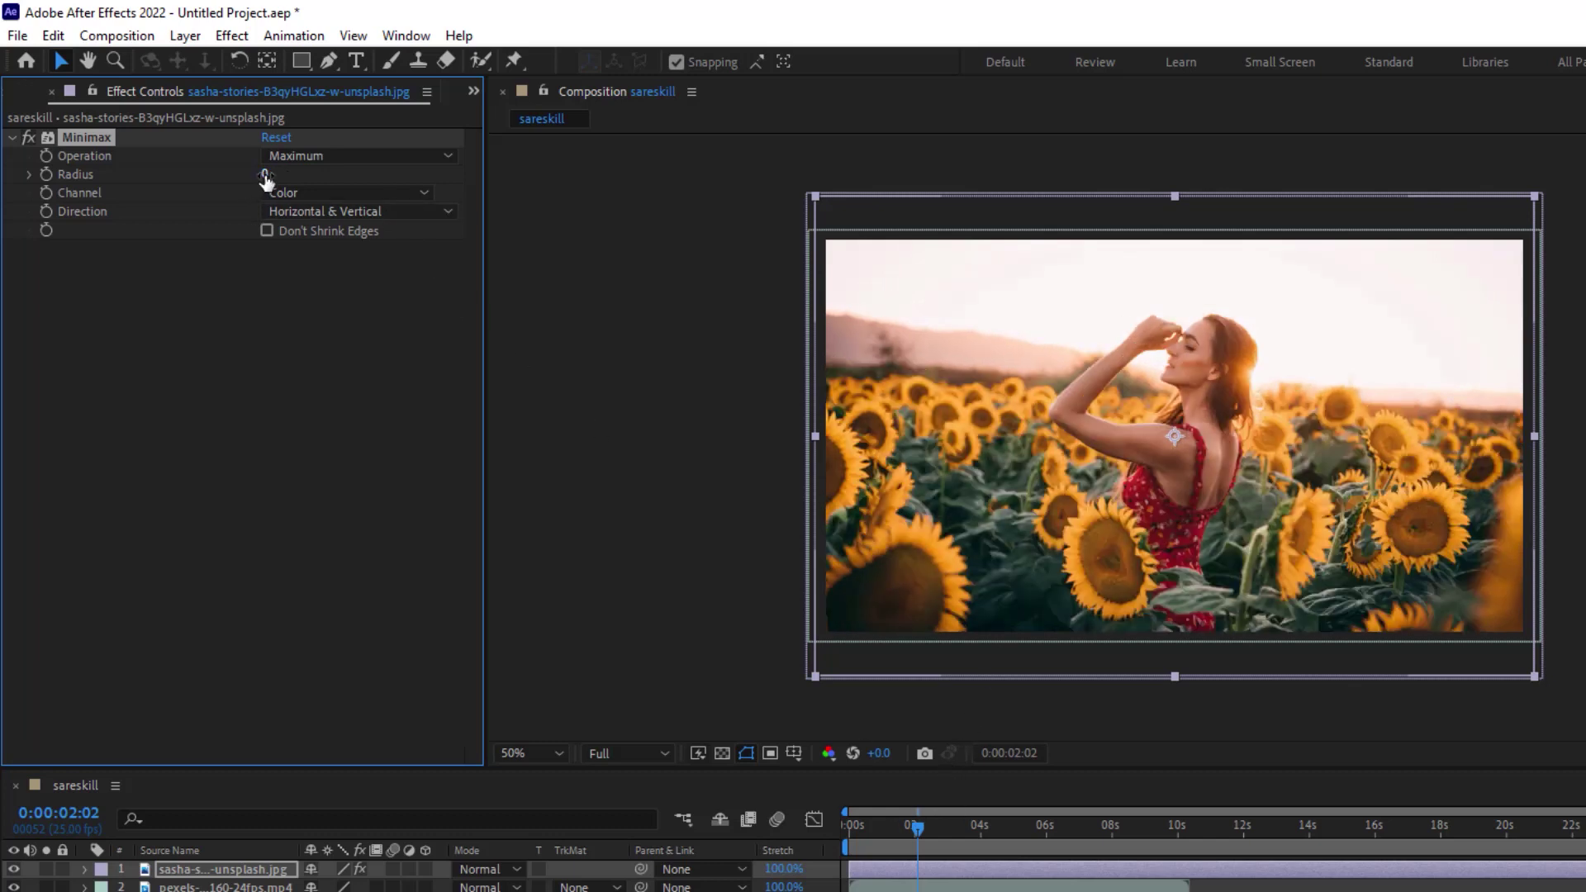
pyautogui.moveTo(915, 825); pyautogui.dragTo(848, 825)
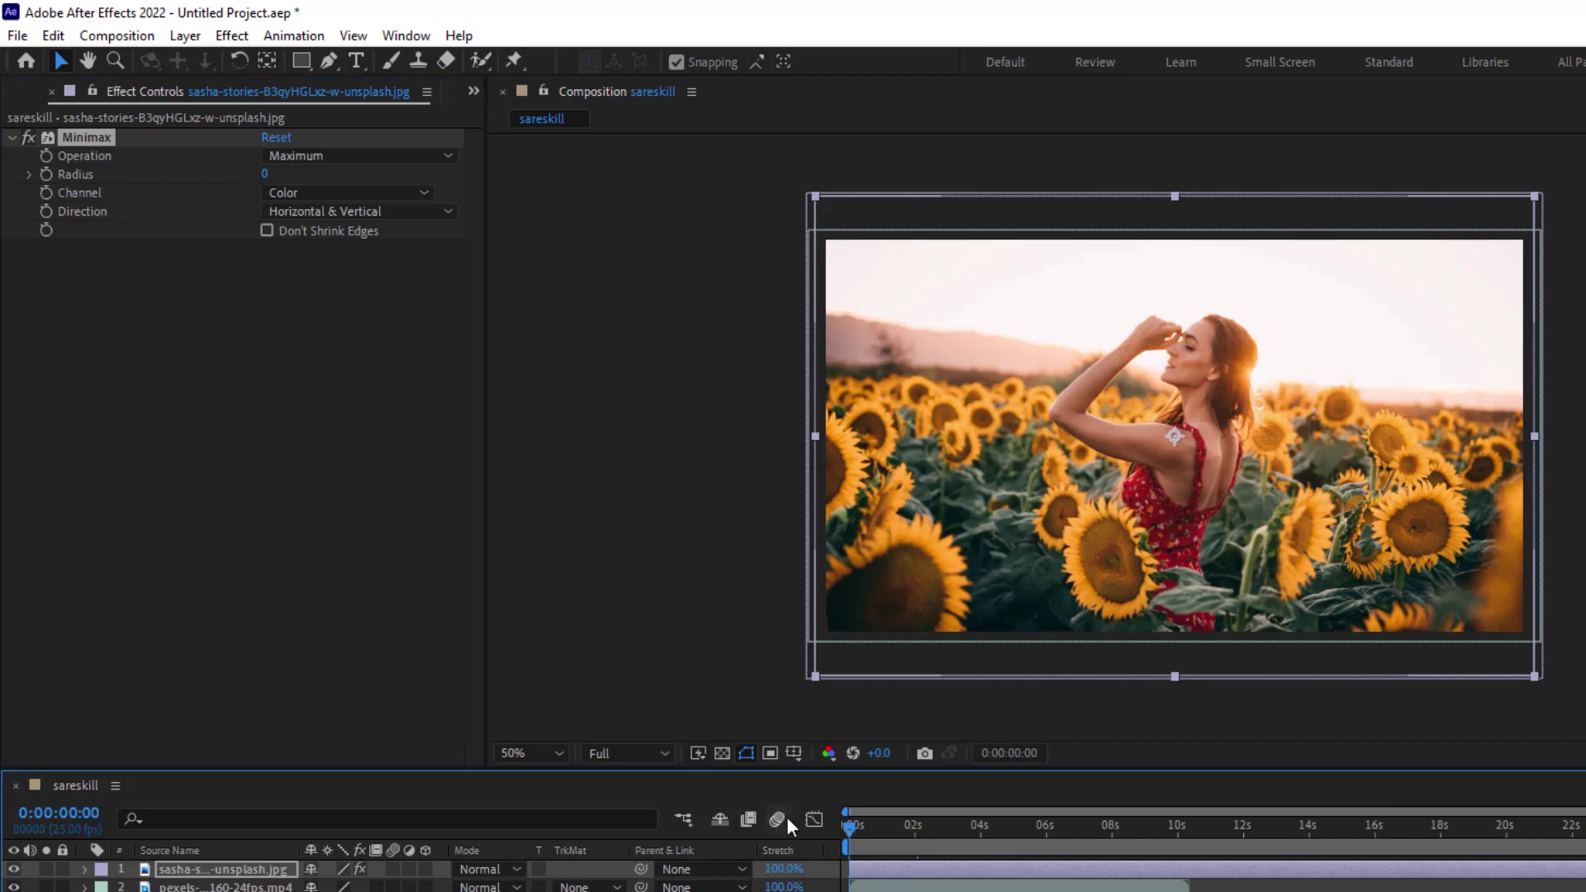
# Step: Keyframe Radius at 0 at the start, then set Radius 19 at about 1:17
pyautogui.click(46, 174)
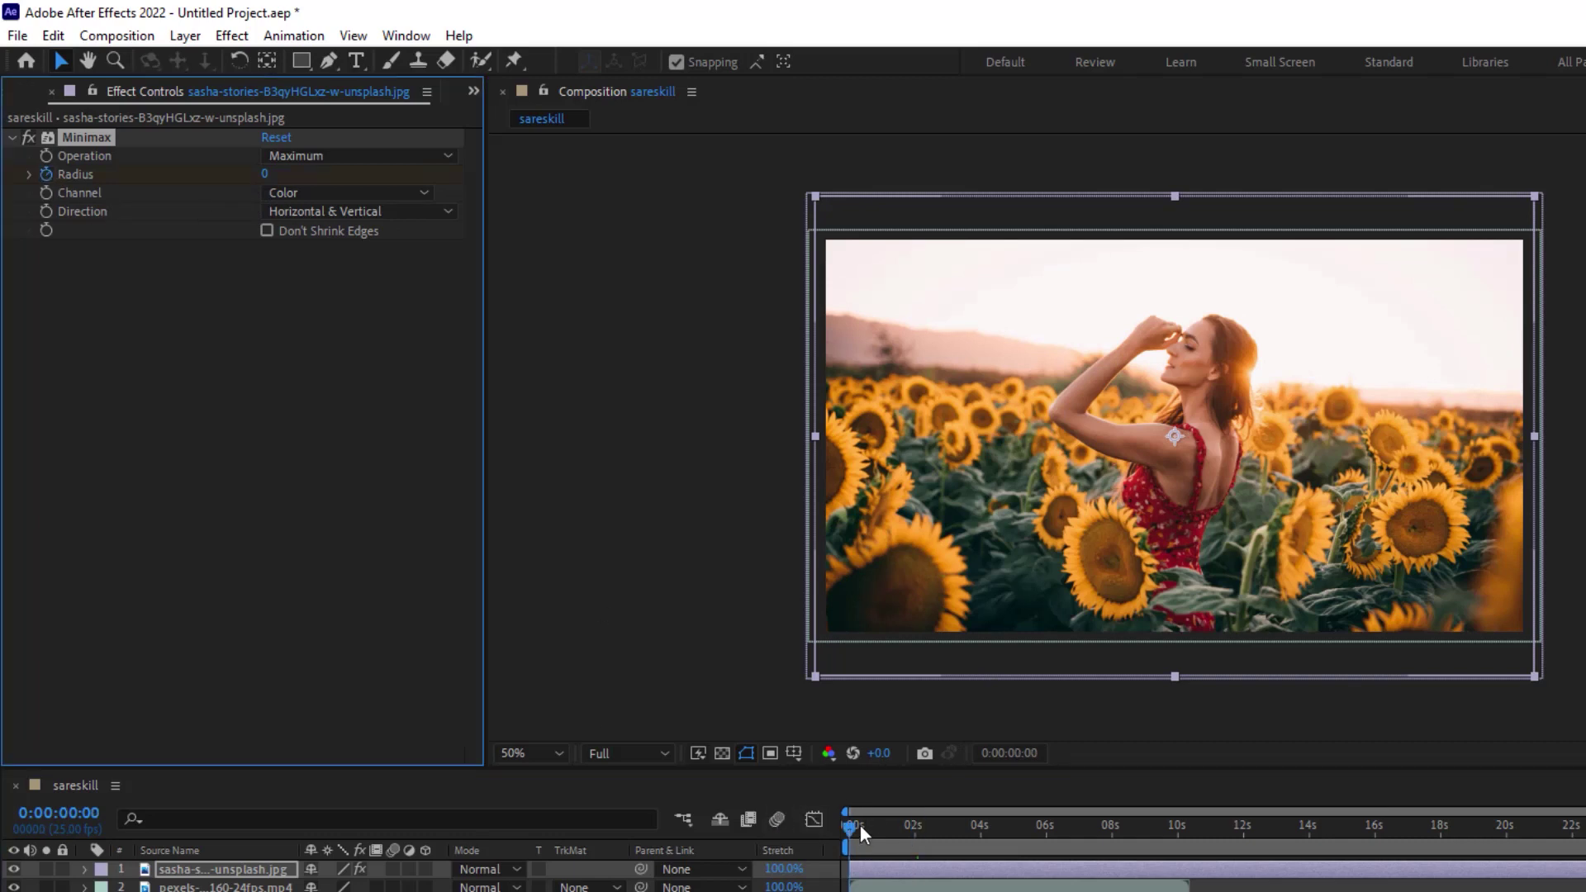
pyautogui.click(85, 869)
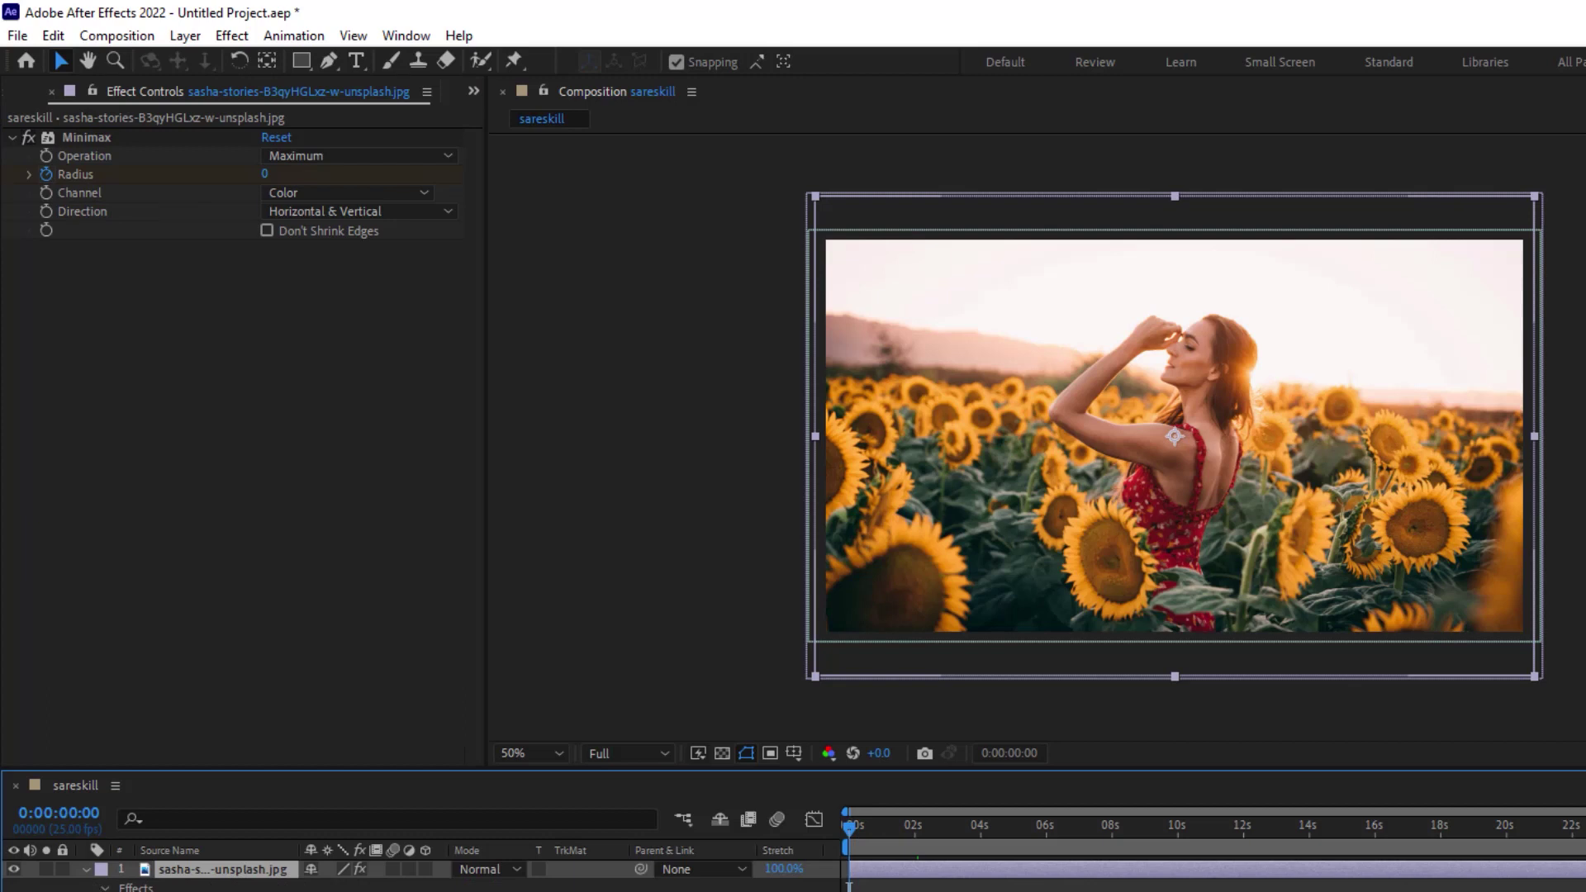
pyautogui.moveTo(892, 839); pyautogui.dragTo(906, 832)
pyautogui.moveTo(266, 173); pyautogui.dragTo(284, 171)
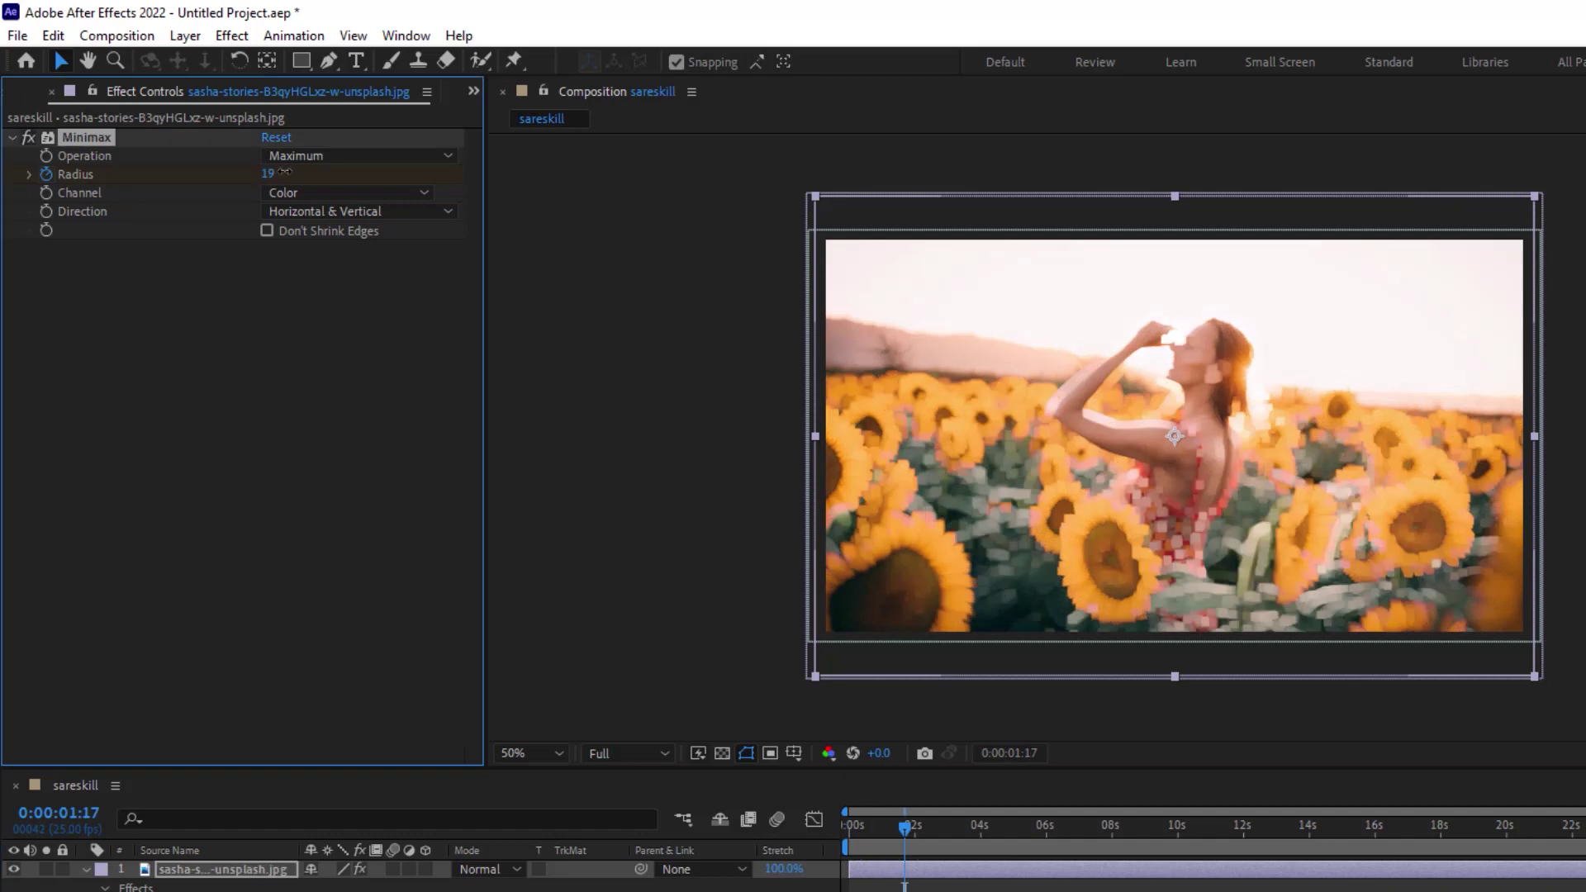
# Step: Preview the animation, raise the Radius to 50, and preview the blocky result again
pyautogui.moveTo(865, 830); pyautogui.dragTo(845, 826)
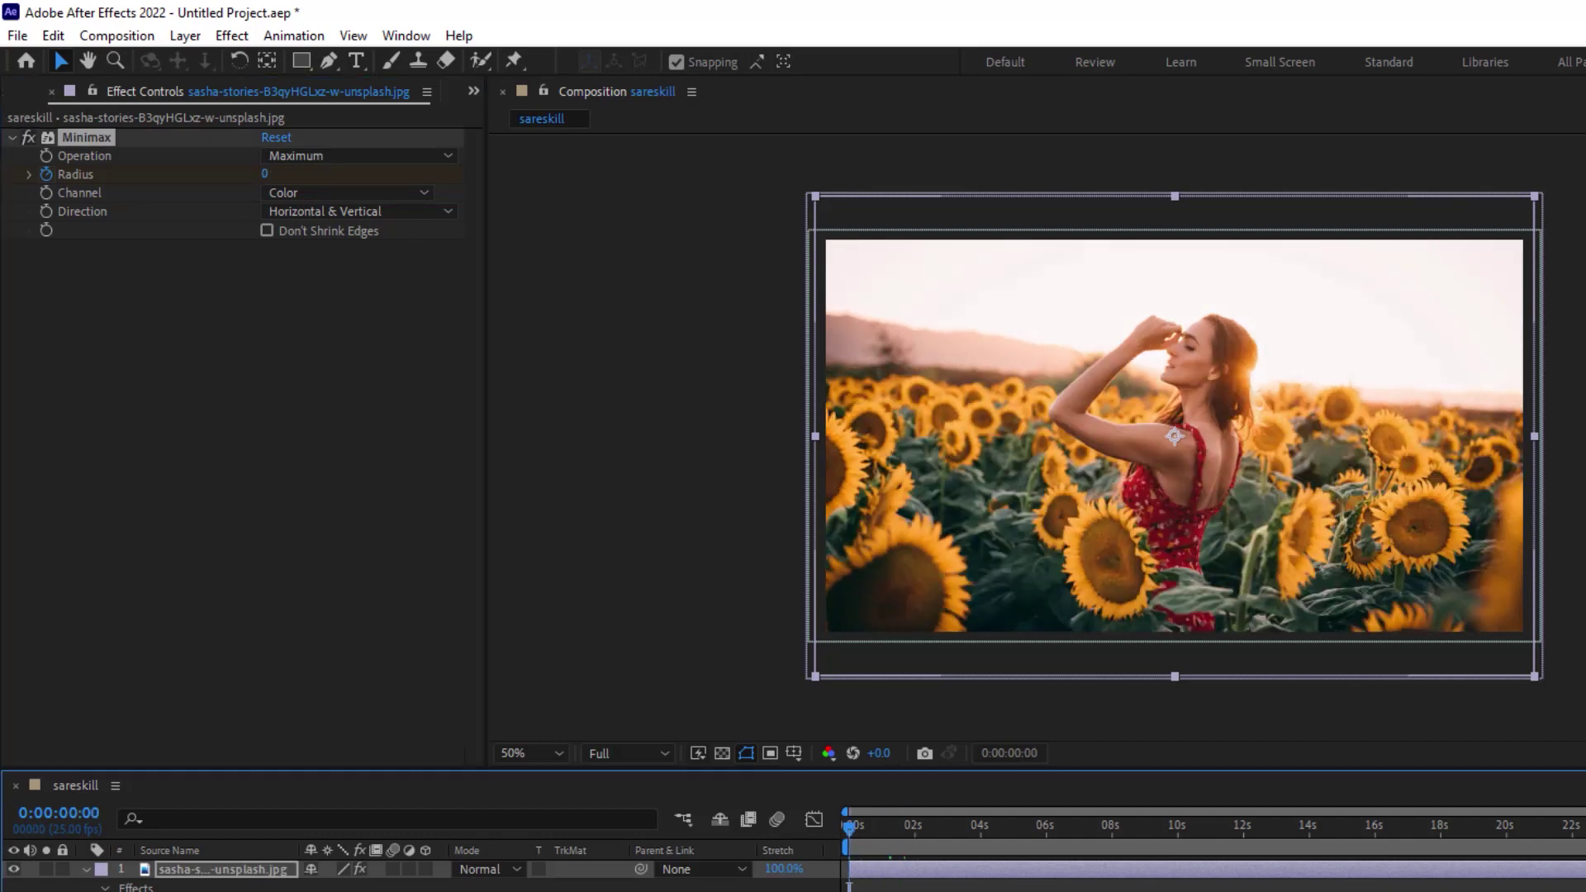
pyautogui.press('space')
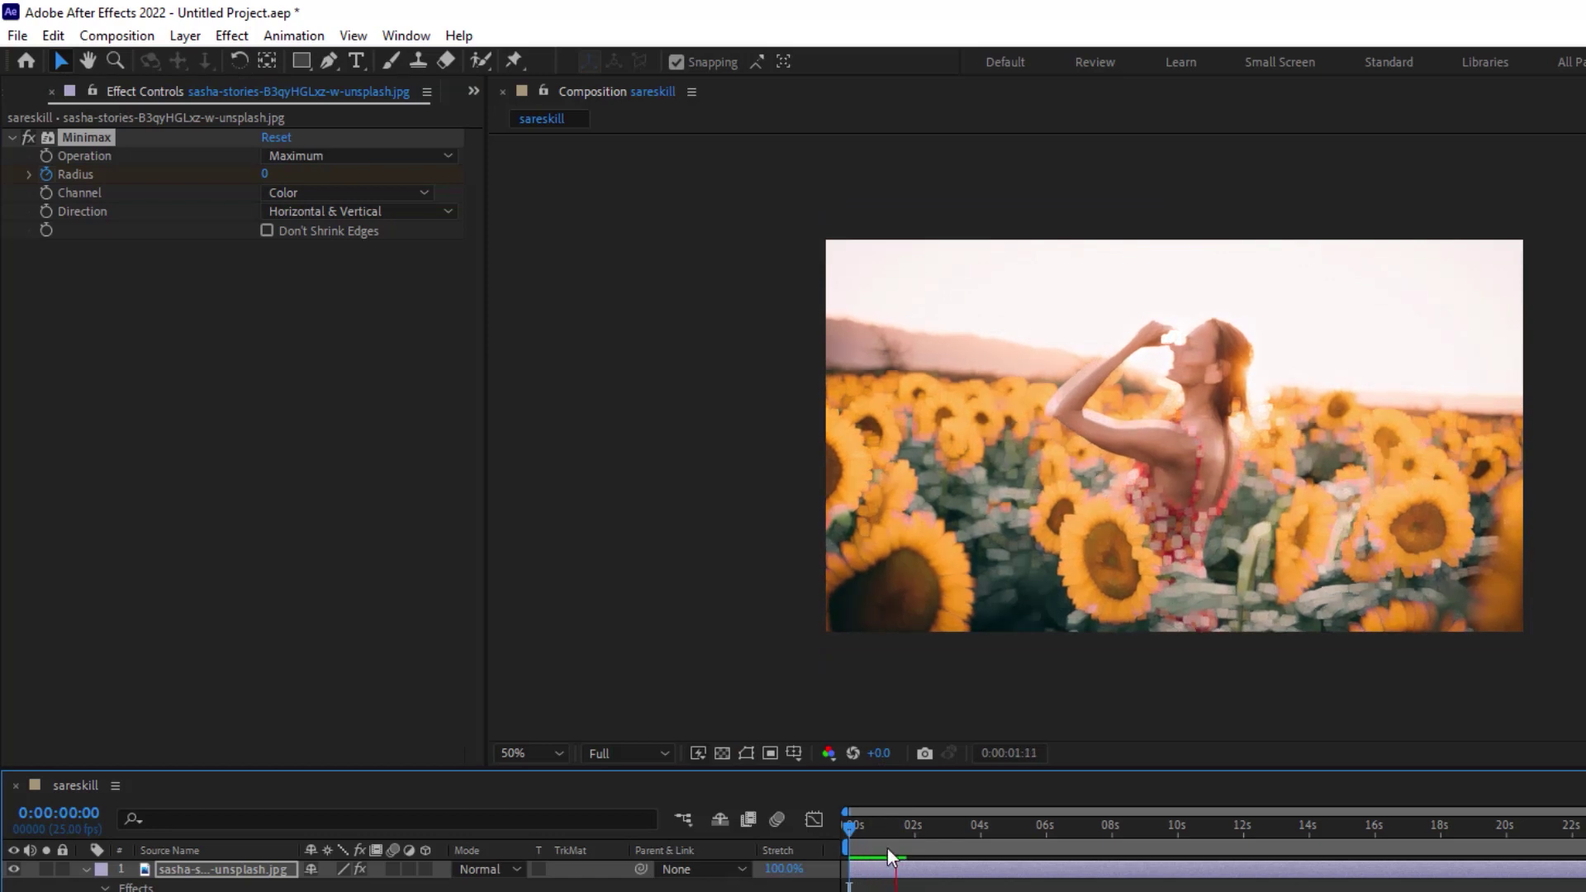
pyautogui.press('space')
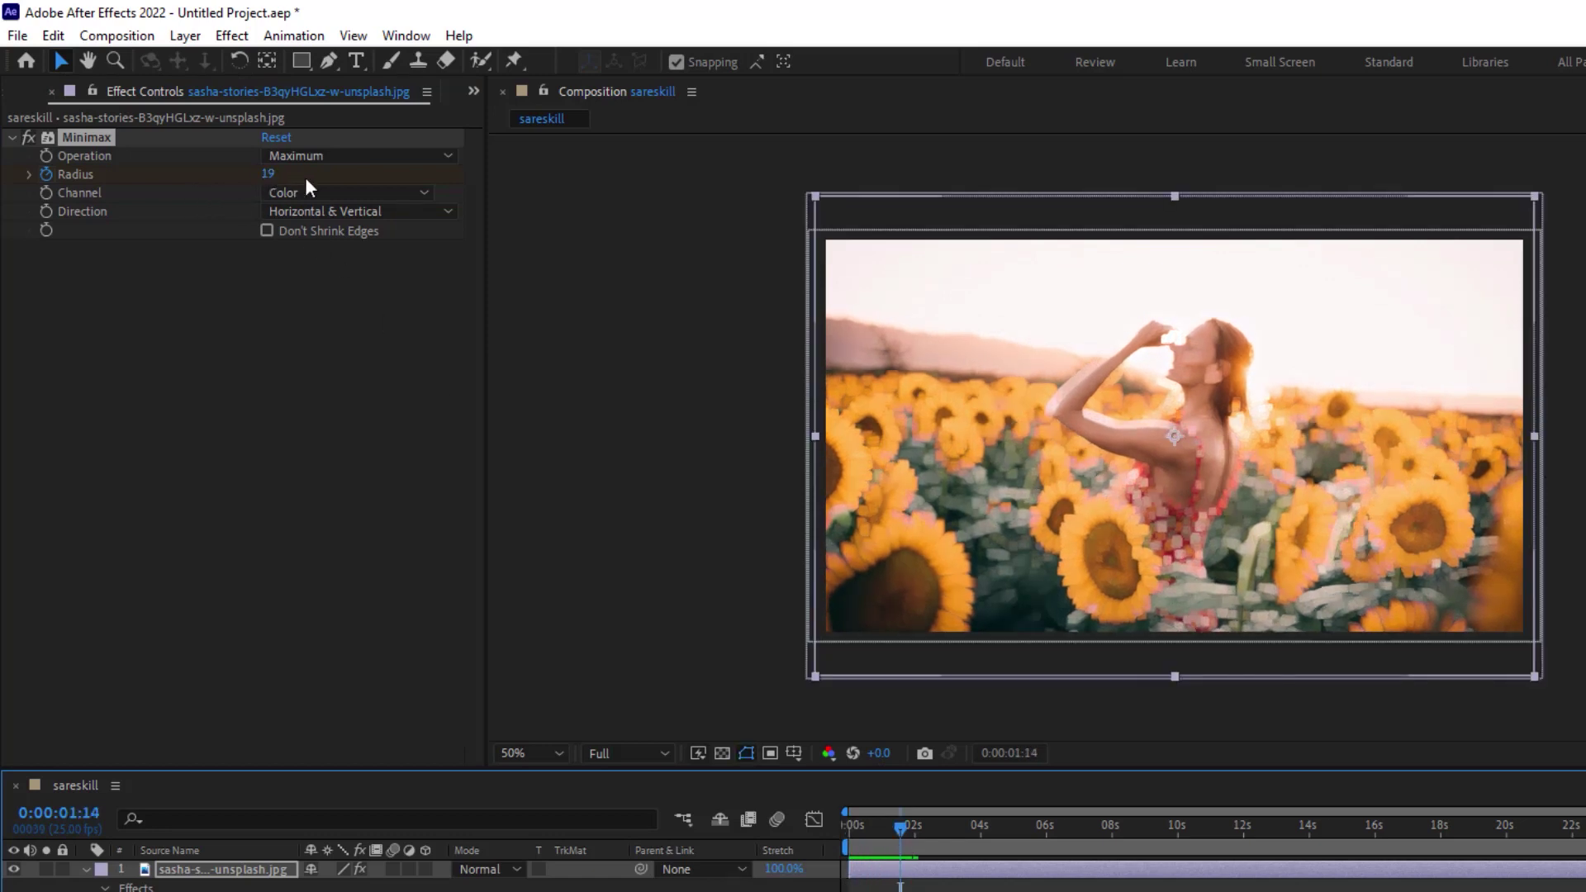
pyautogui.moveTo(273, 173); pyautogui.dragTo(308, 172)
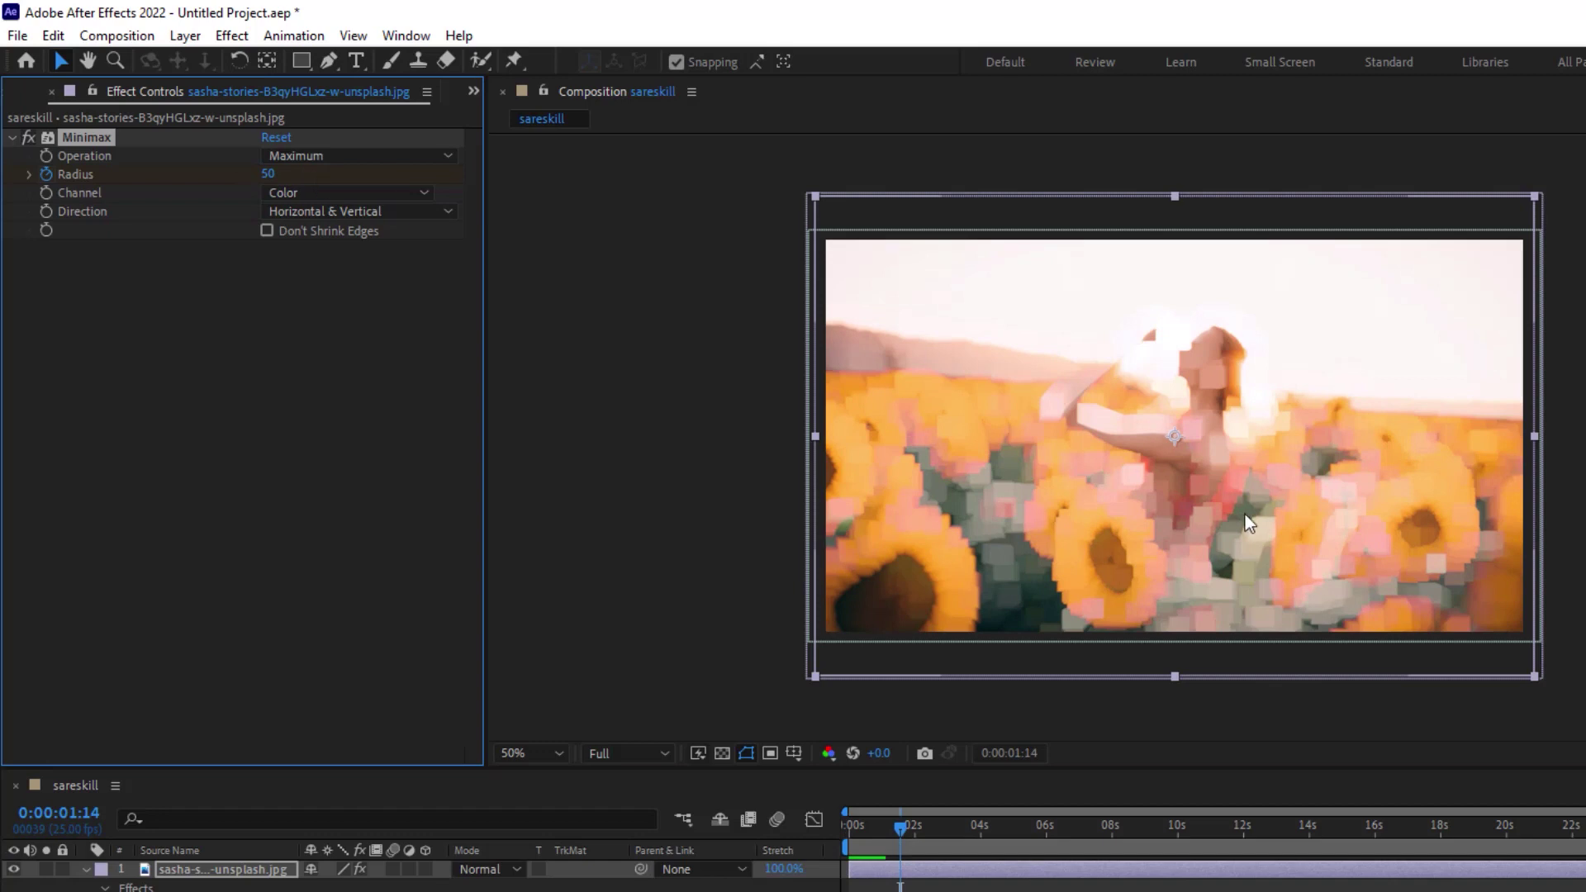
pyautogui.click(761, 820)
pyautogui.press('Home')
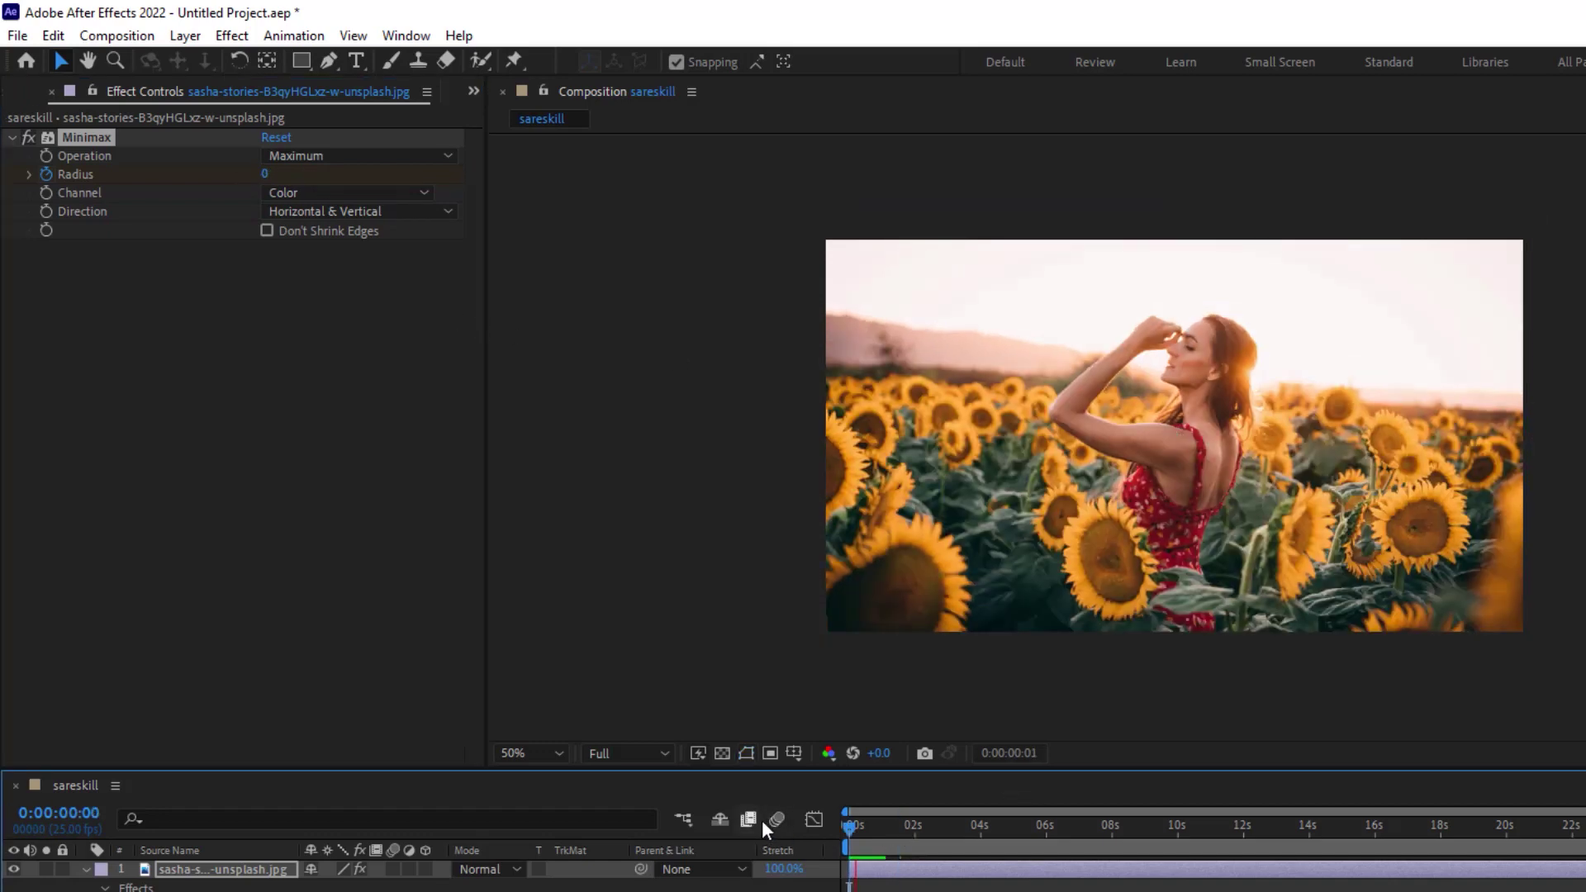
pyautogui.press('space')
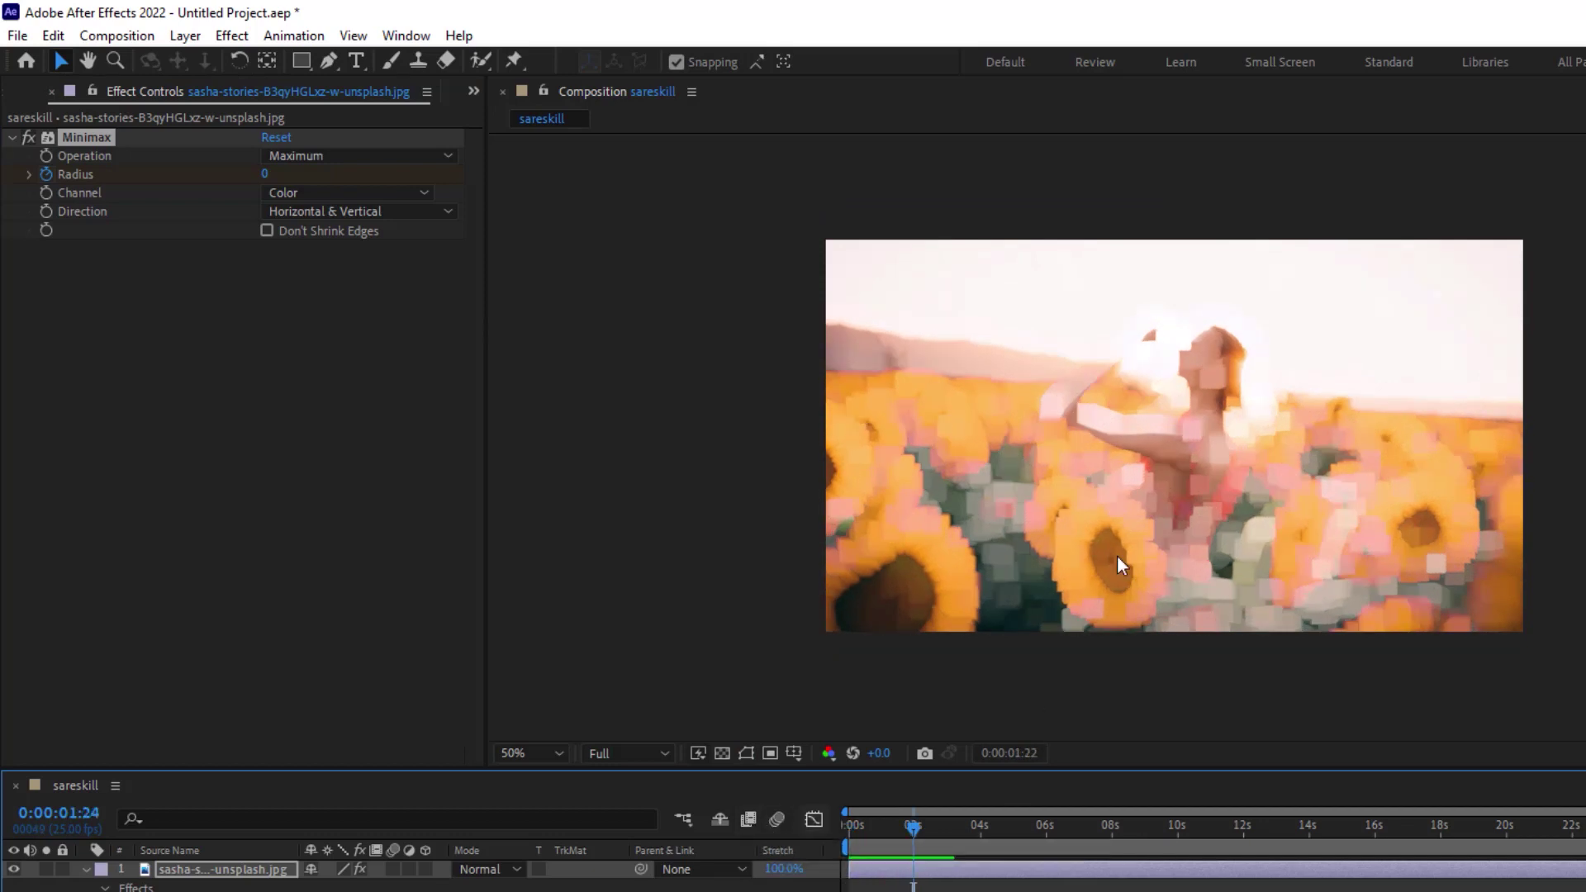
pyautogui.click(1120, 565)
pyautogui.moveTo(912, 826); pyautogui.dragTo(885, 825)
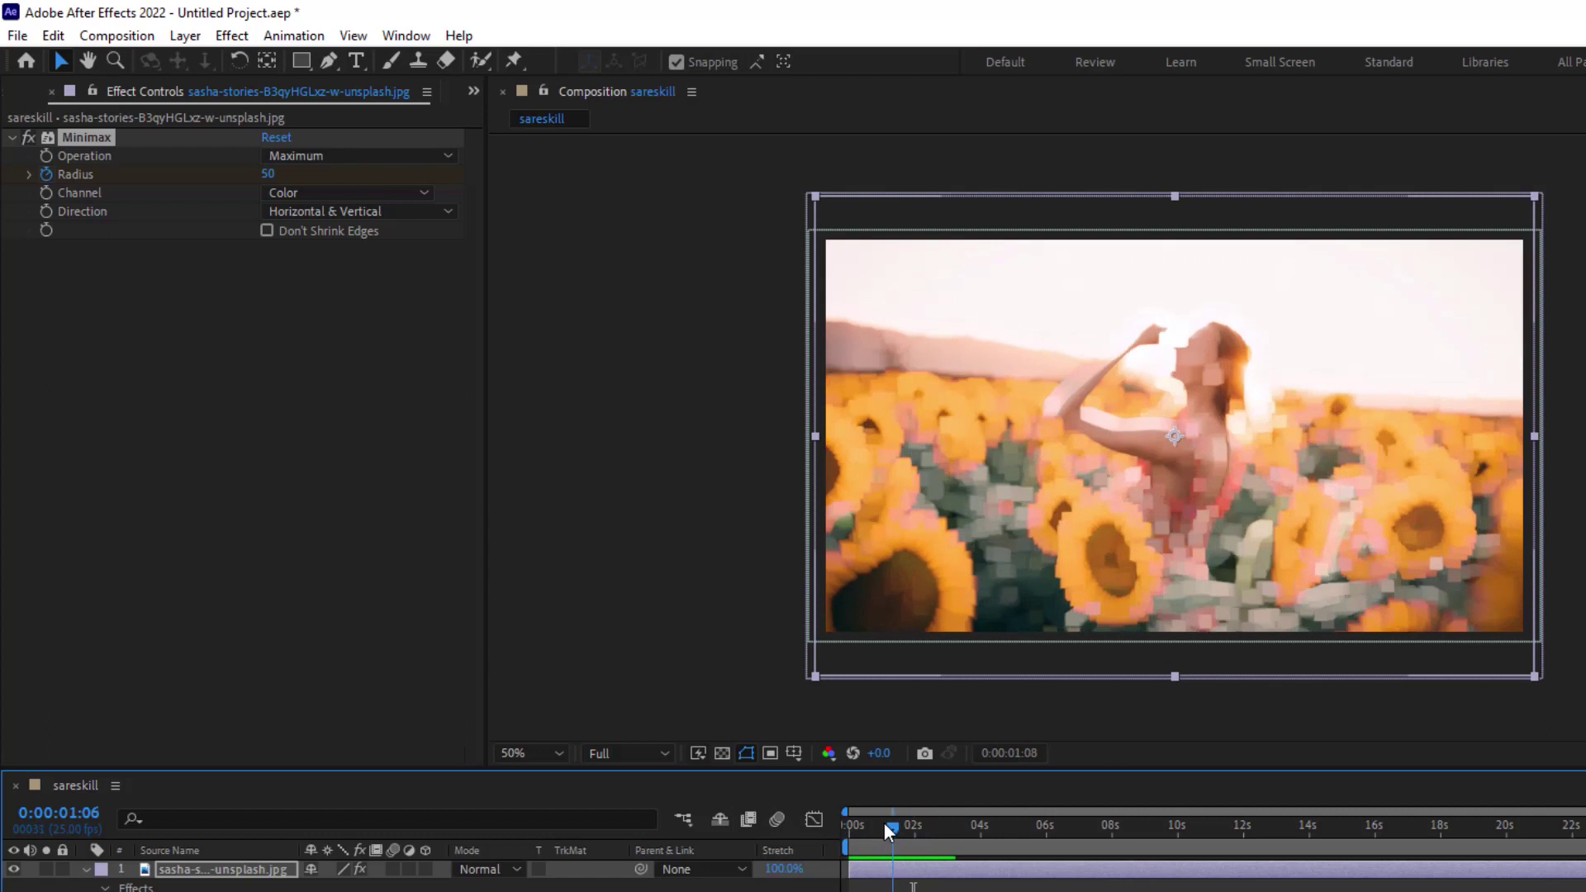
# Step: Preview Minimax on the Red channel, then switch it to the Blue channel and preview again
pyautogui.click(322, 194)
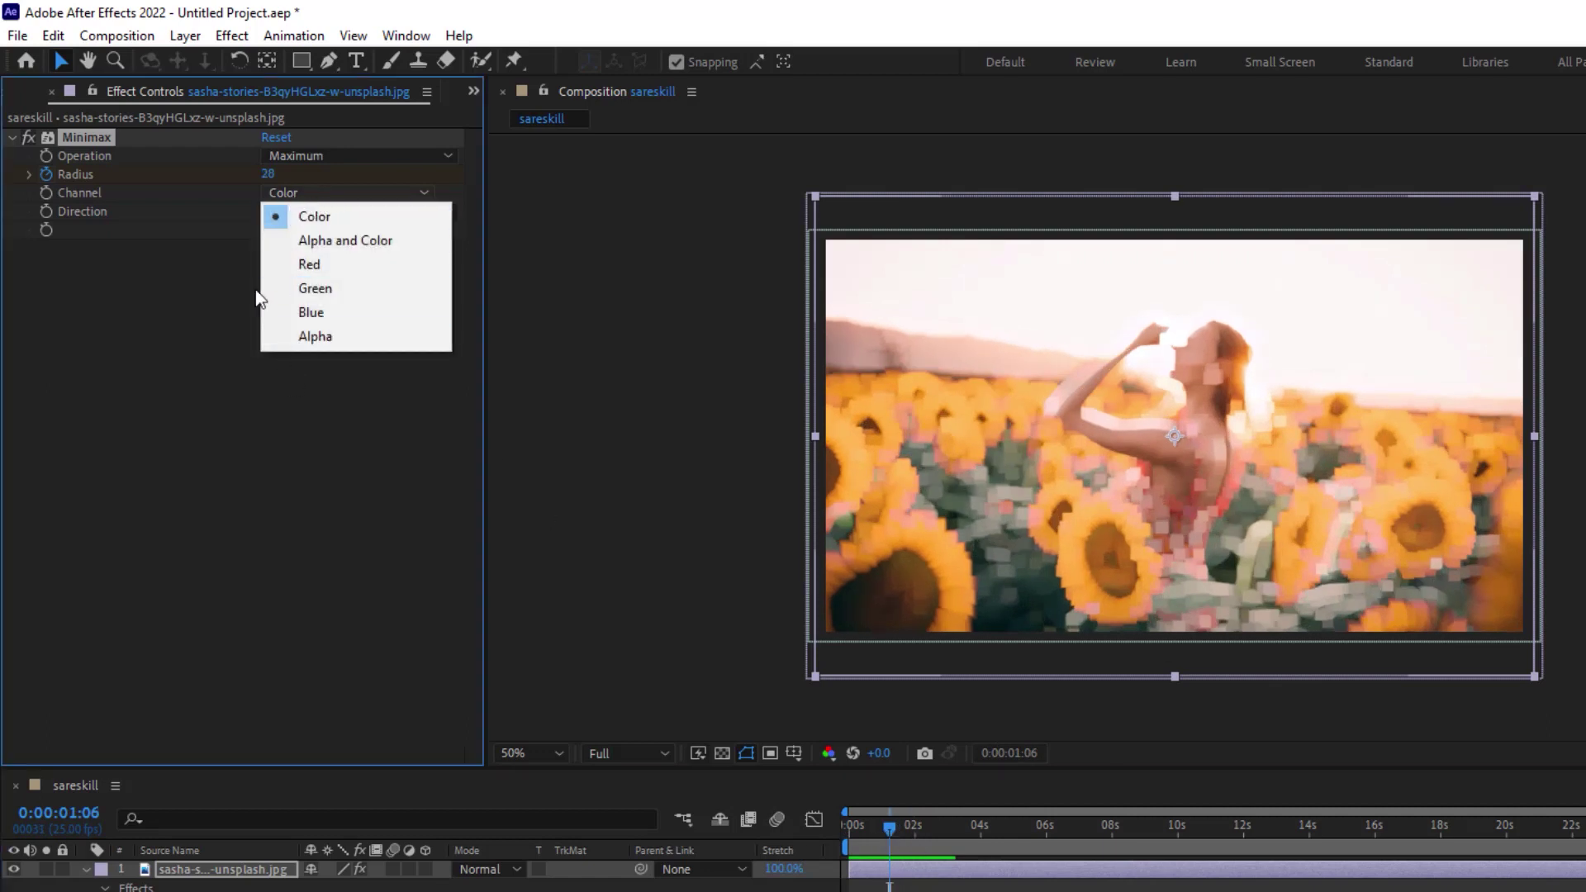
pyautogui.click(325, 274)
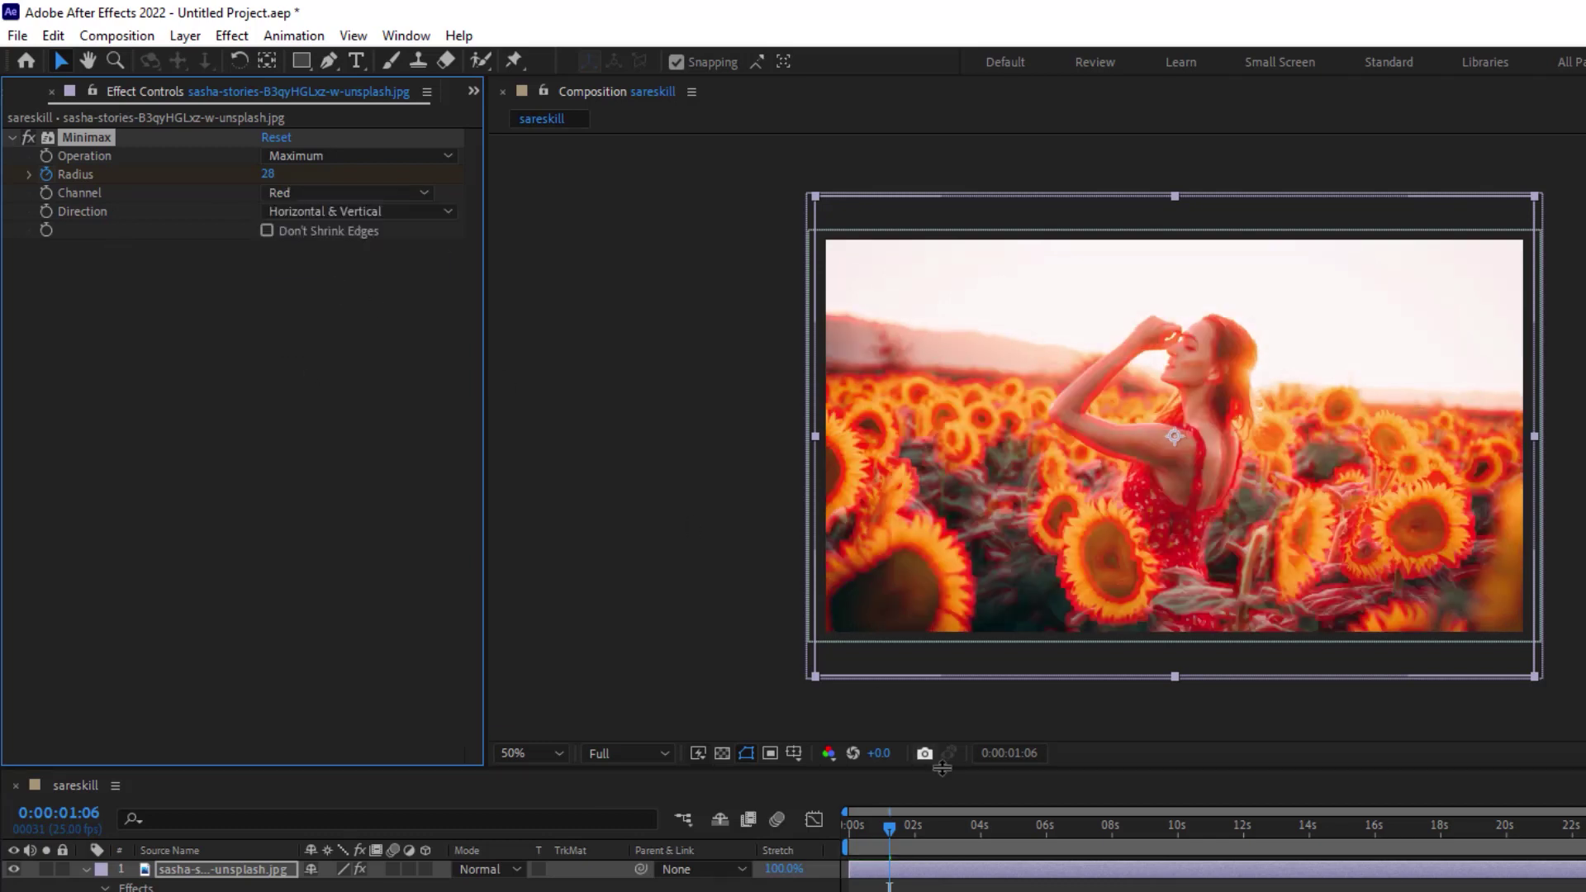
pyautogui.click(828, 819)
pyautogui.press('Home')
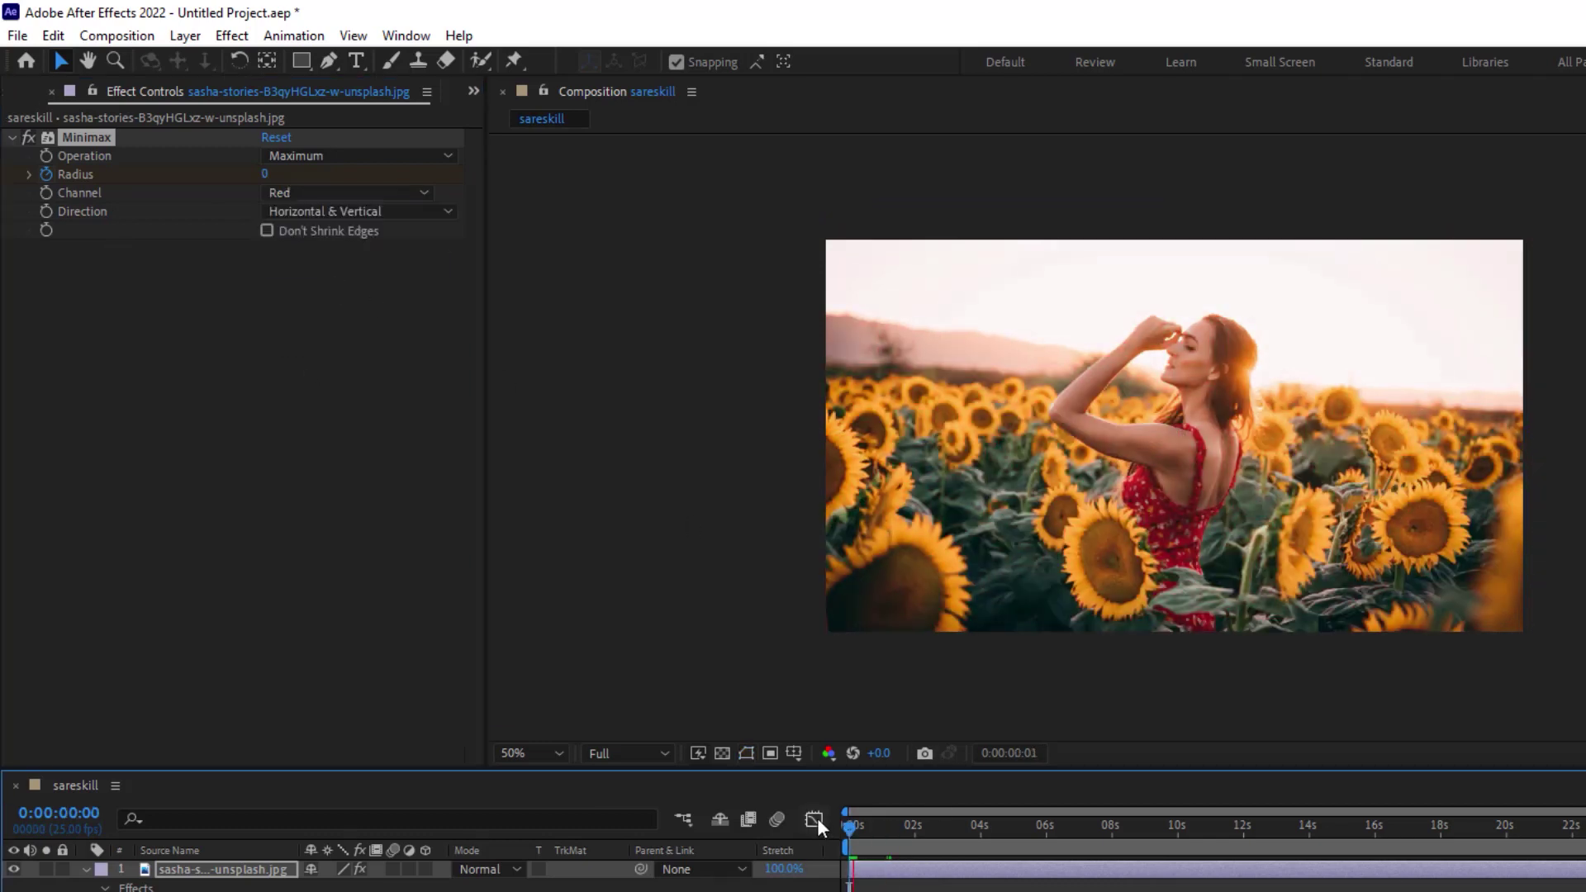
pyautogui.press('space')
pyautogui.click(330, 193)
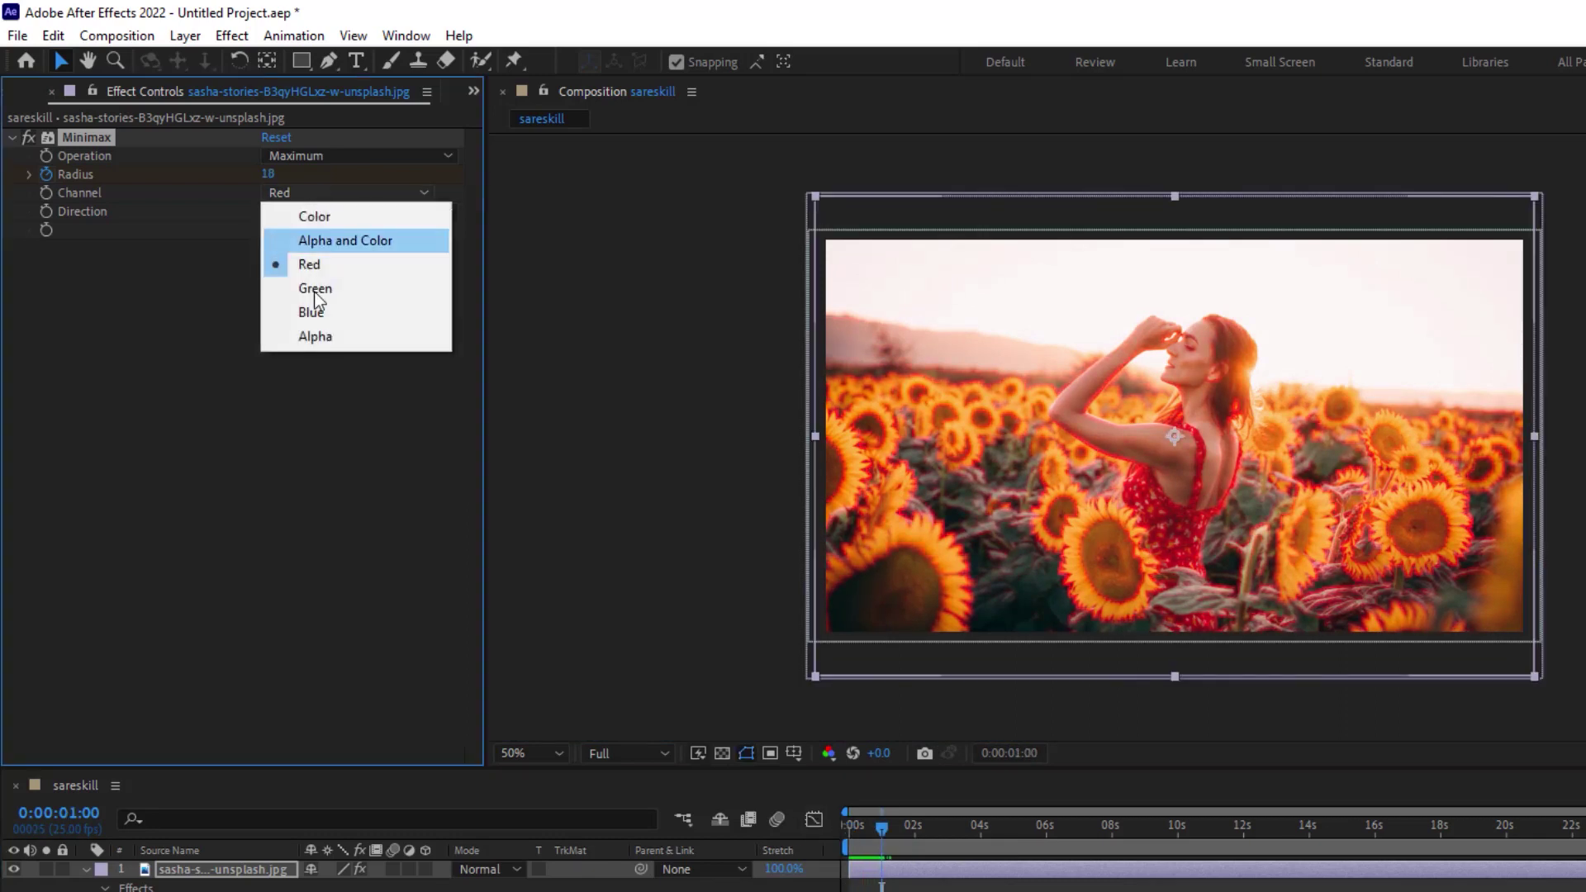
pyautogui.click(314, 312)
pyautogui.click(686, 804)
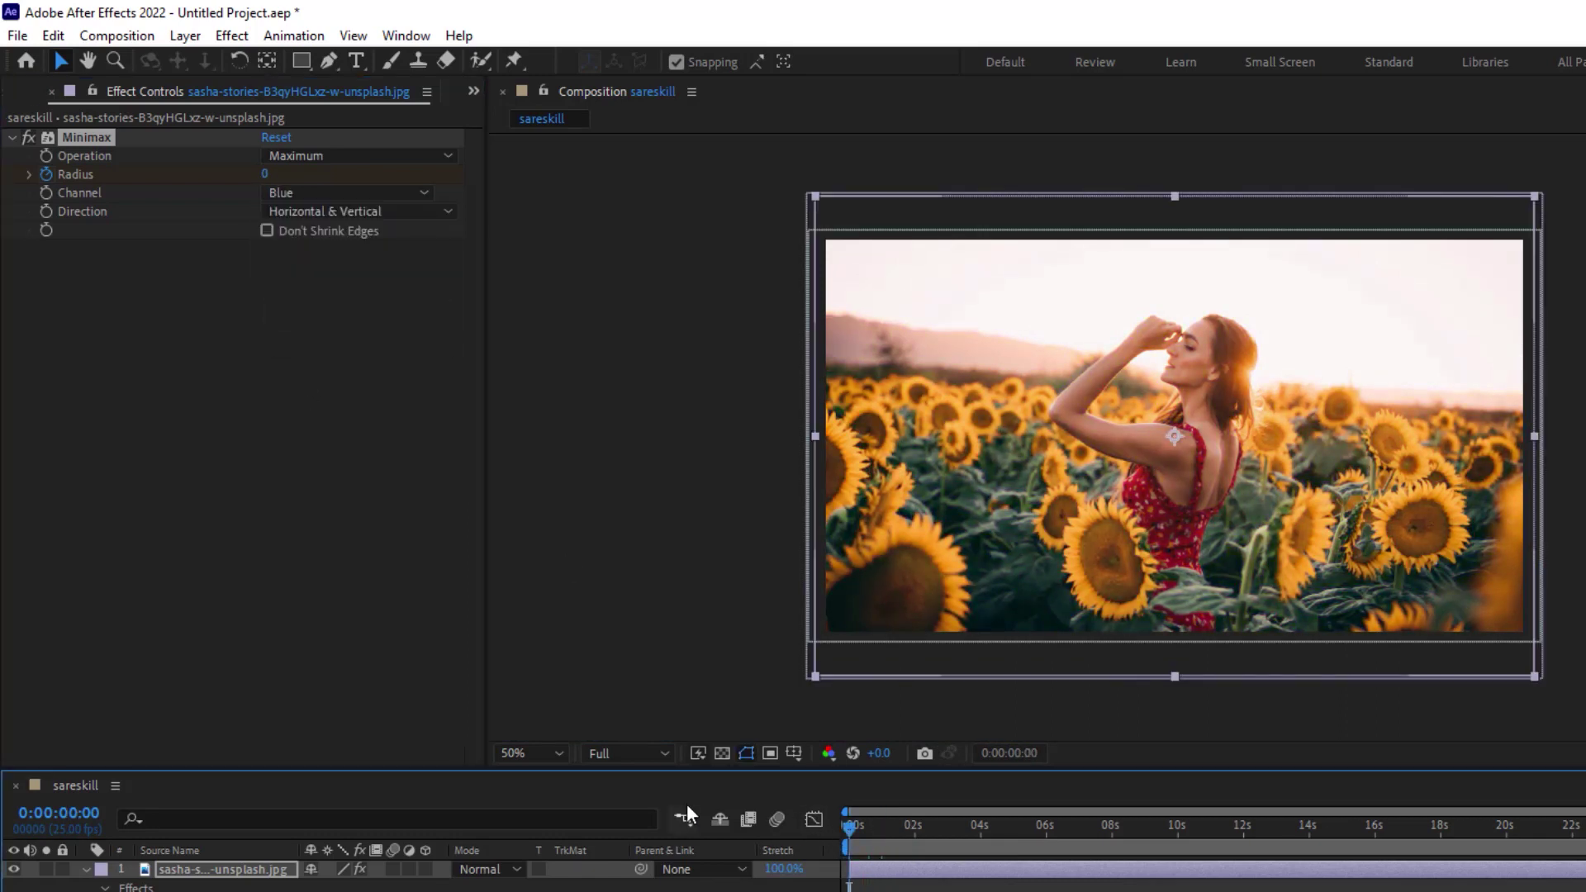
pyautogui.press('Home')
pyautogui.press('space')
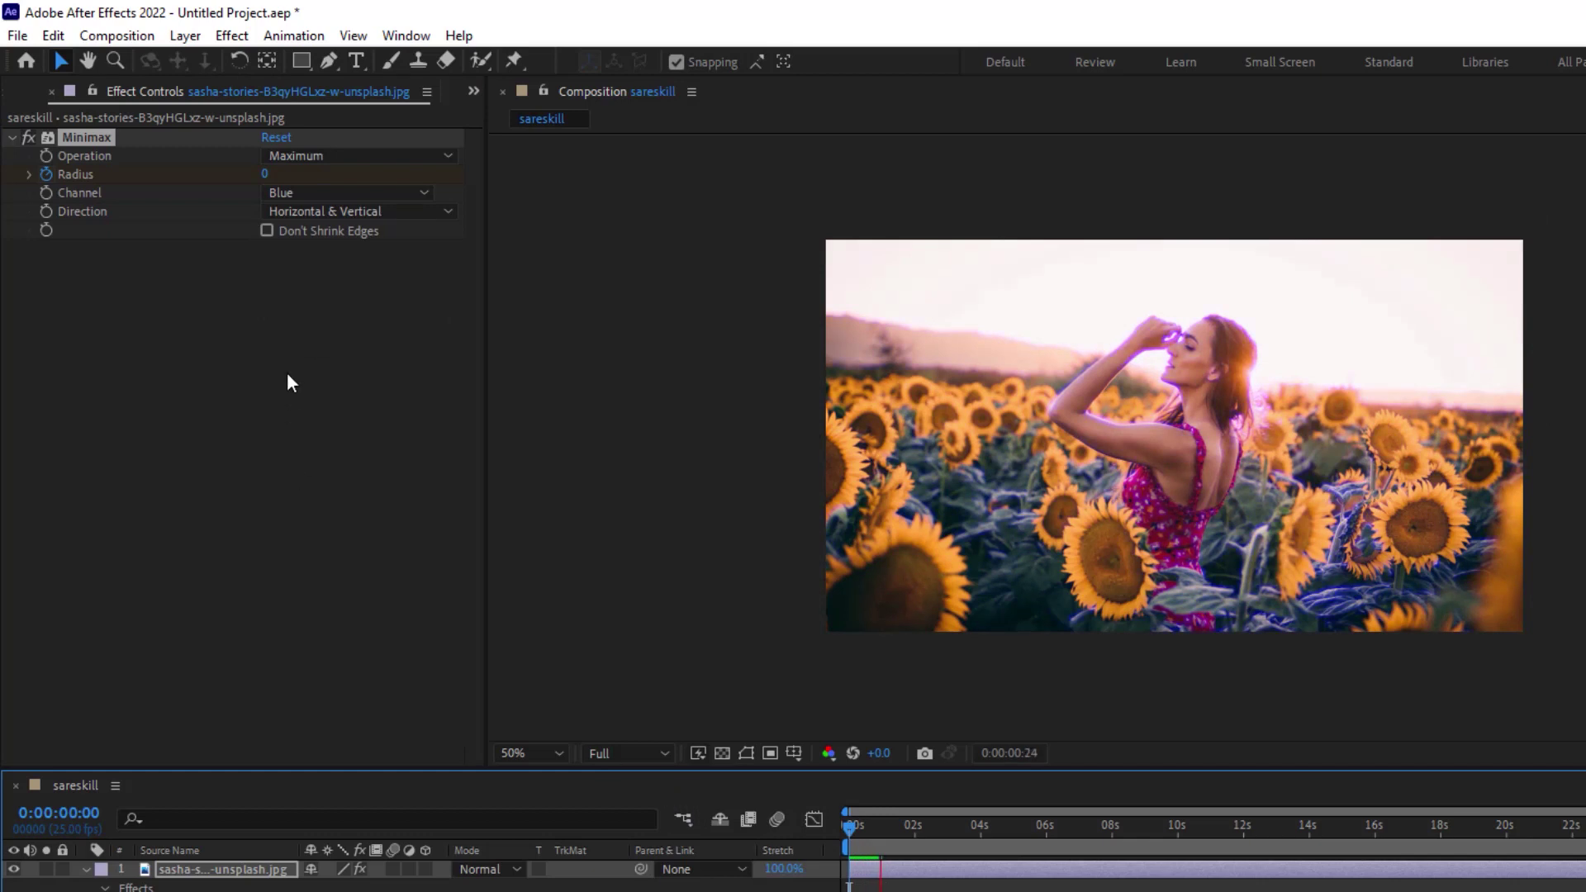
pyautogui.press('space')
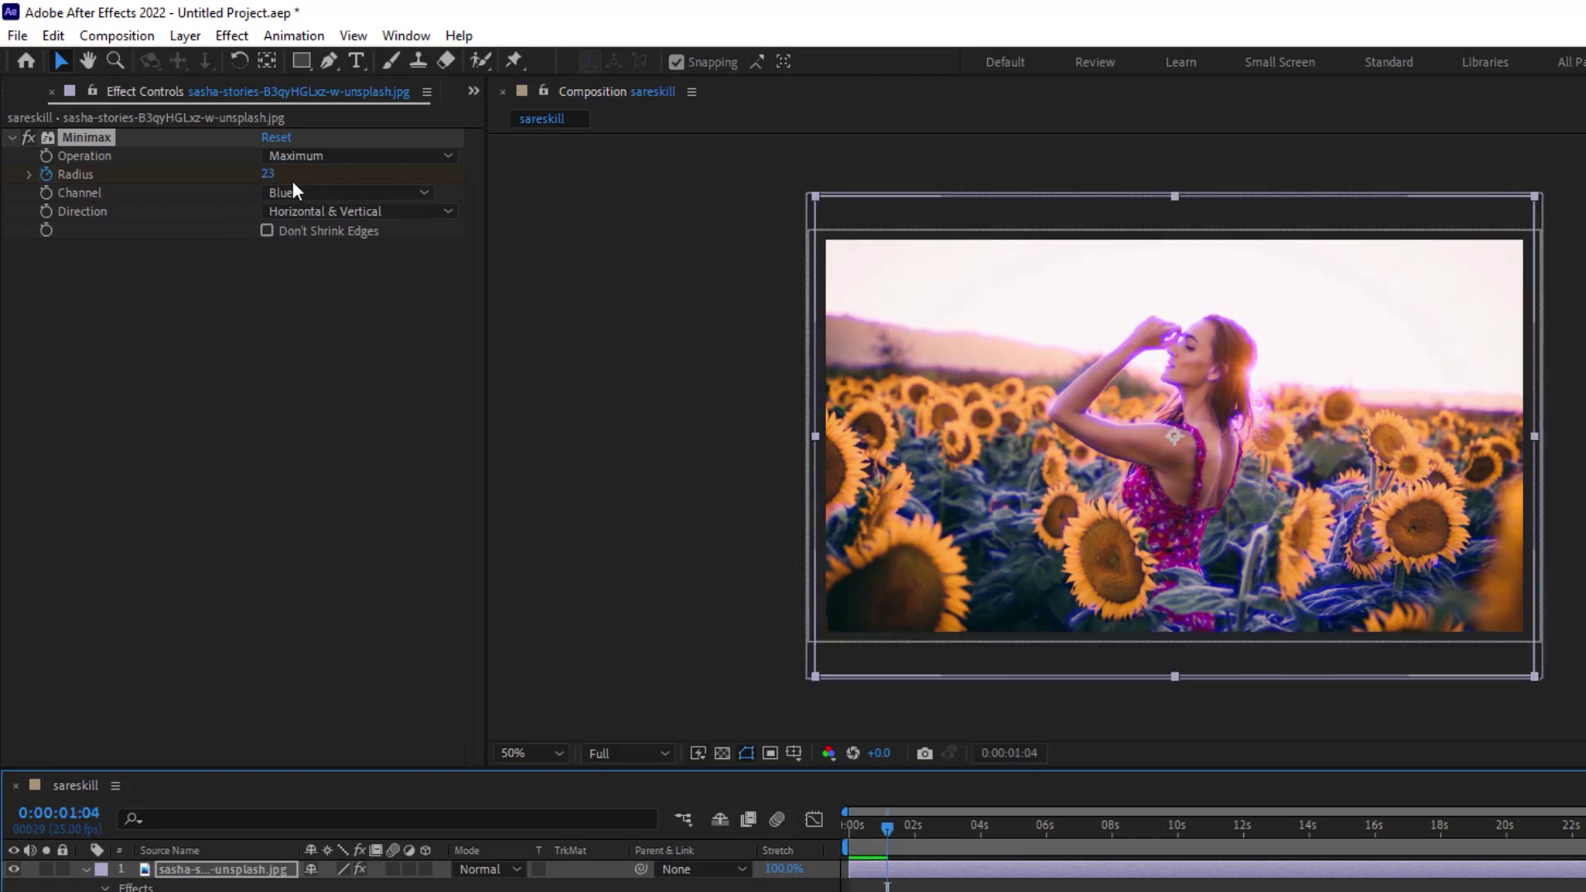
# Step: Set Minimax Direction to Just Horizontal, then to Just Vertical
pyautogui.click(327, 213)
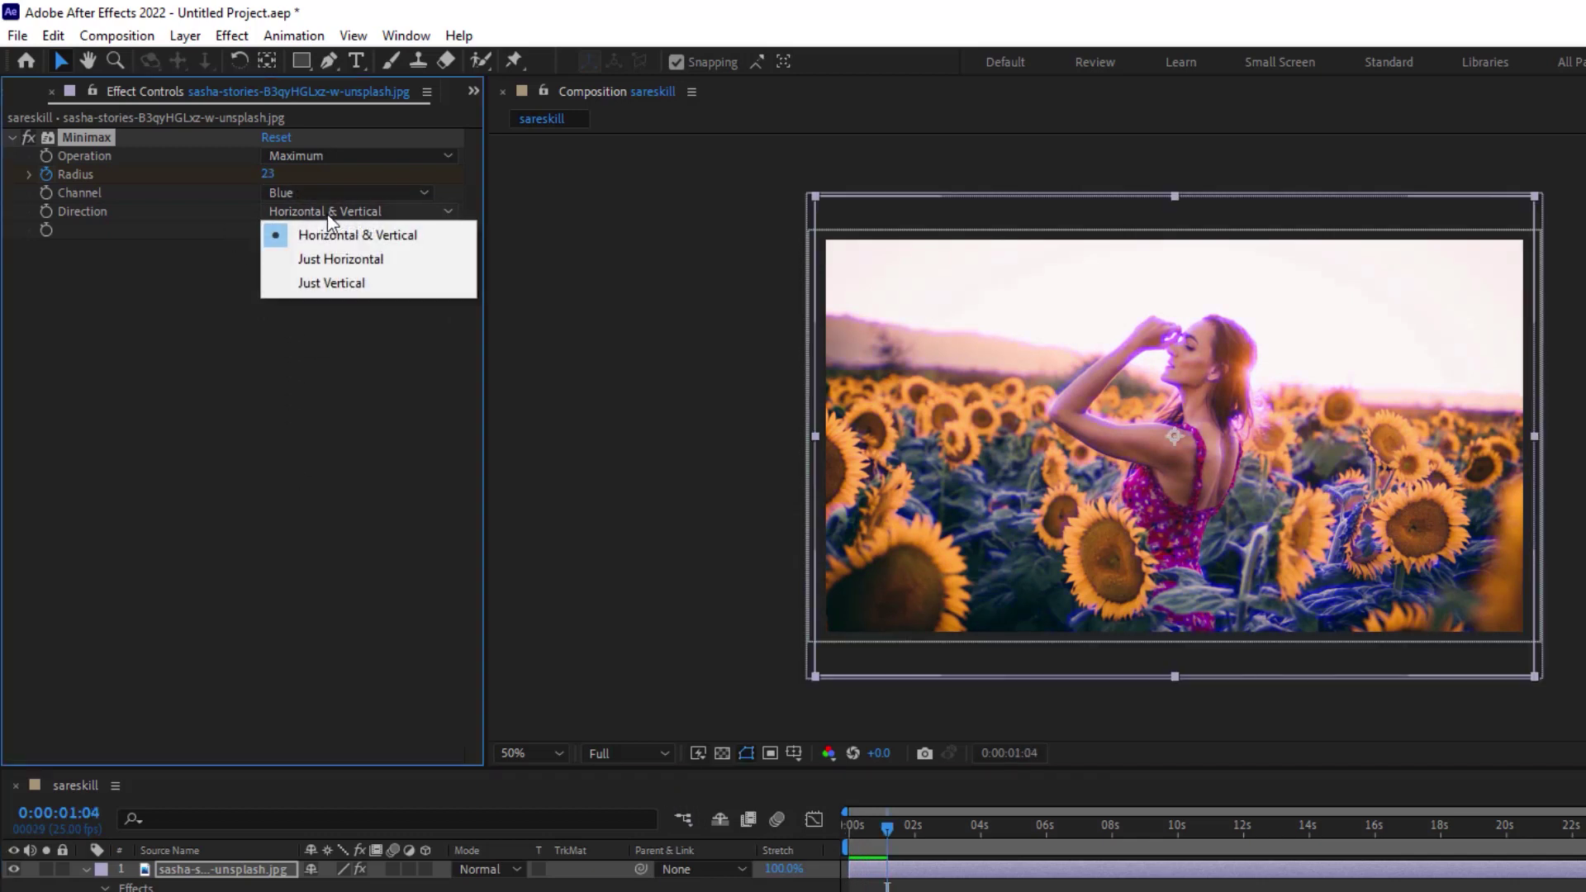
pyautogui.click(325, 261)
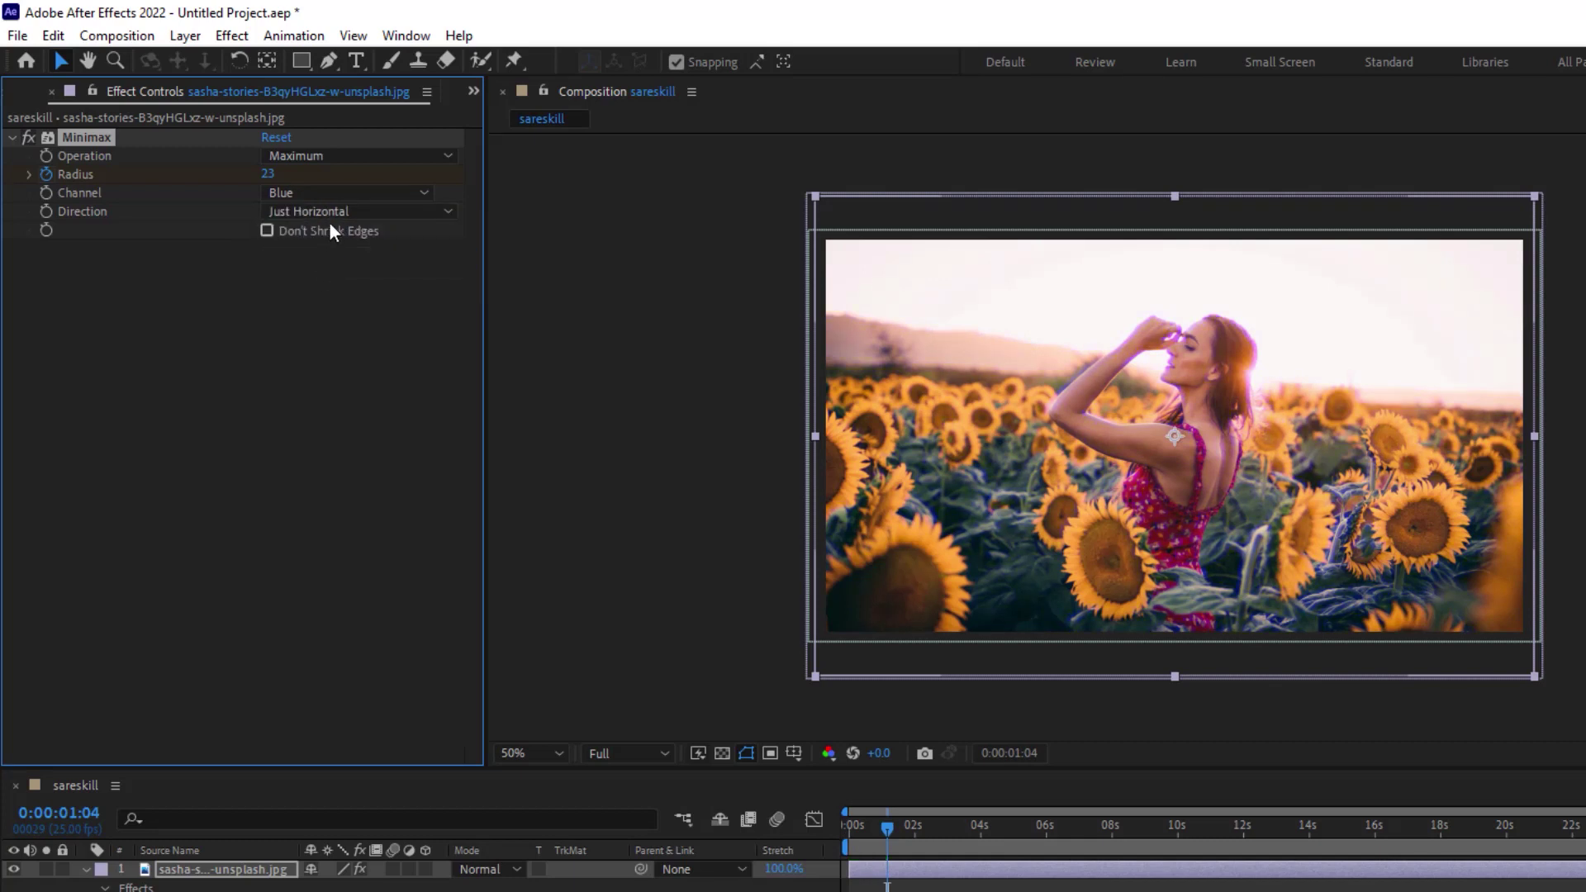
pyautogui.click(332, 211)
pyautogui.click(325, 284)
# Step: Set Minimax to Minimum on the Red channel with Radius 35
pyautogui.click(334, 155)
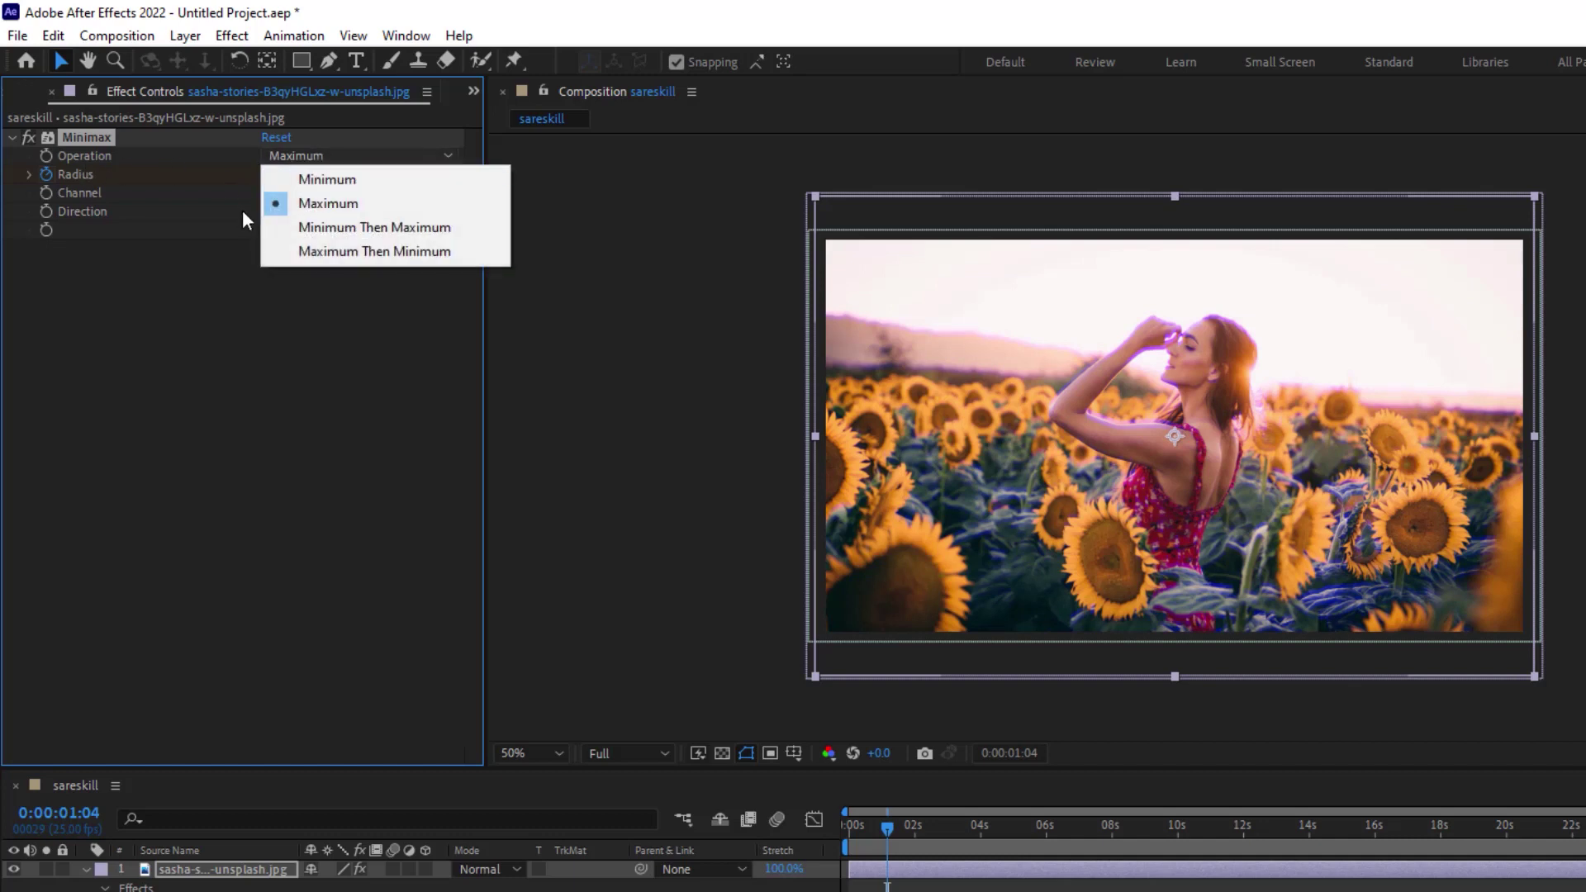
pyautogui.click(354, 181)
pyautogui.click(339, 193)
pyautogui.click(327, 263)
pyautogui.moveTo(267, 175); pyautogui.dragTo(276, 175)
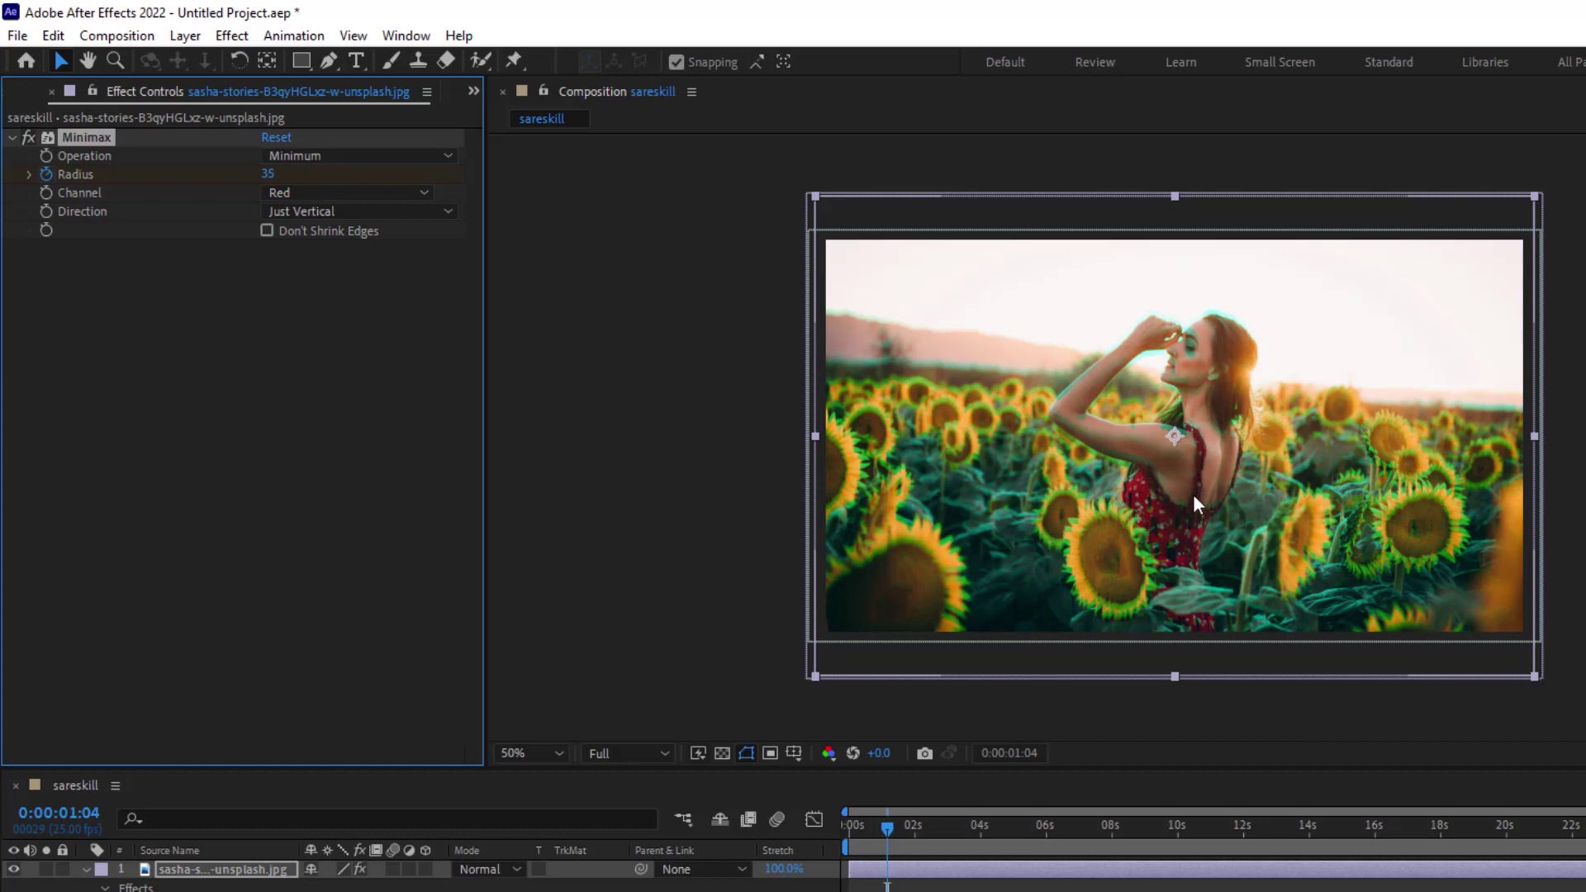
# Step: Try Minimum Then Maximum and Maximum Then Minimum, return to Maximum, then delete Minimax
pyautogui.click(324, 155)
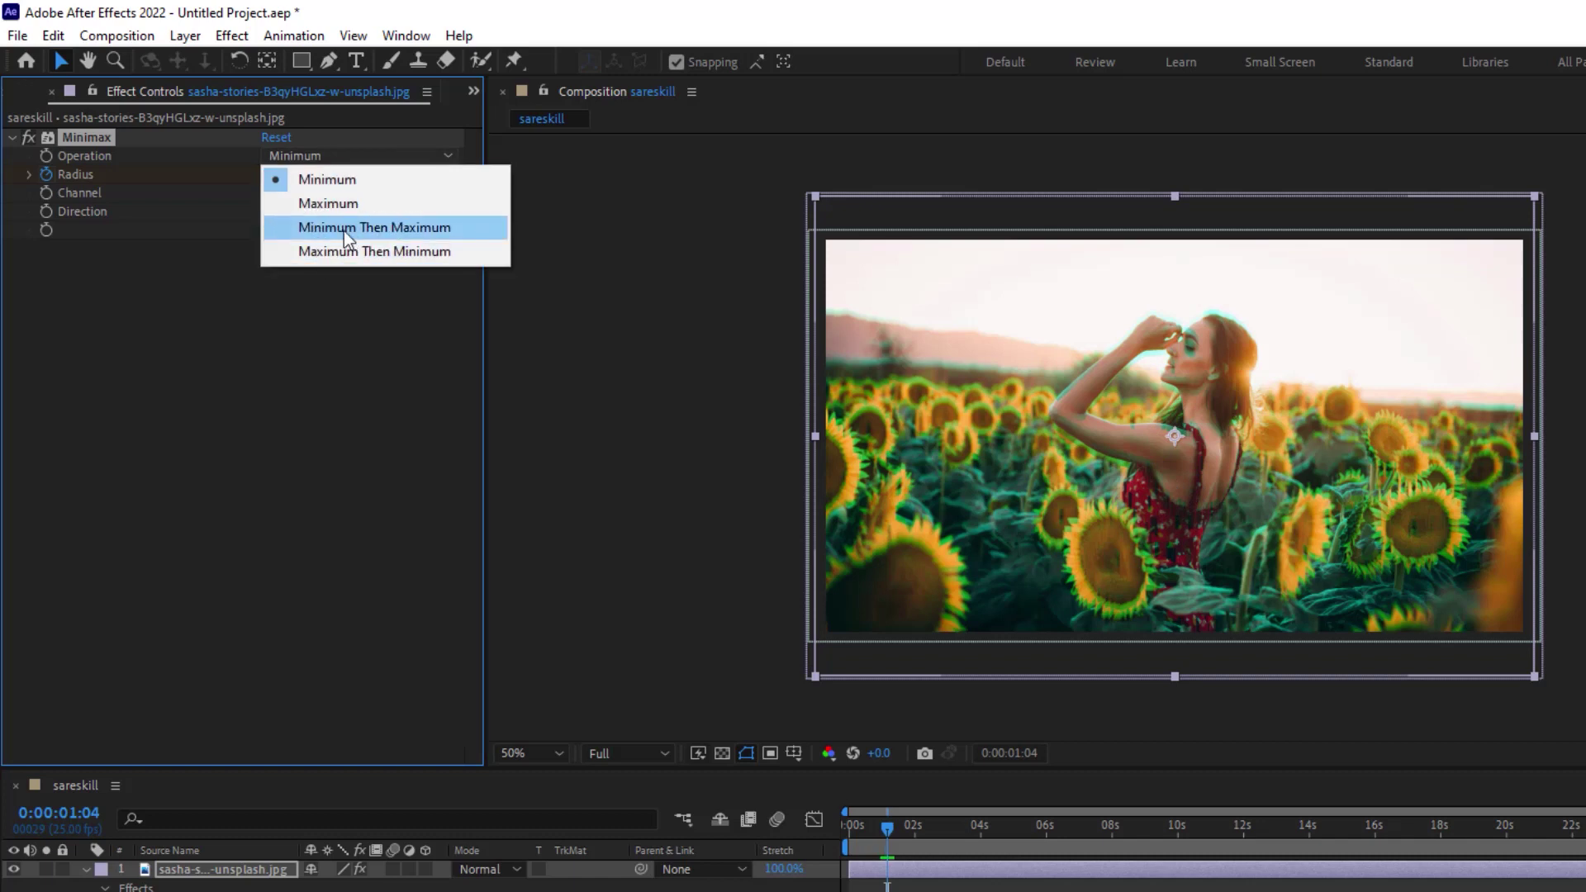
pyautogui.click(343, 230)
pyautogui.click(347, 157)
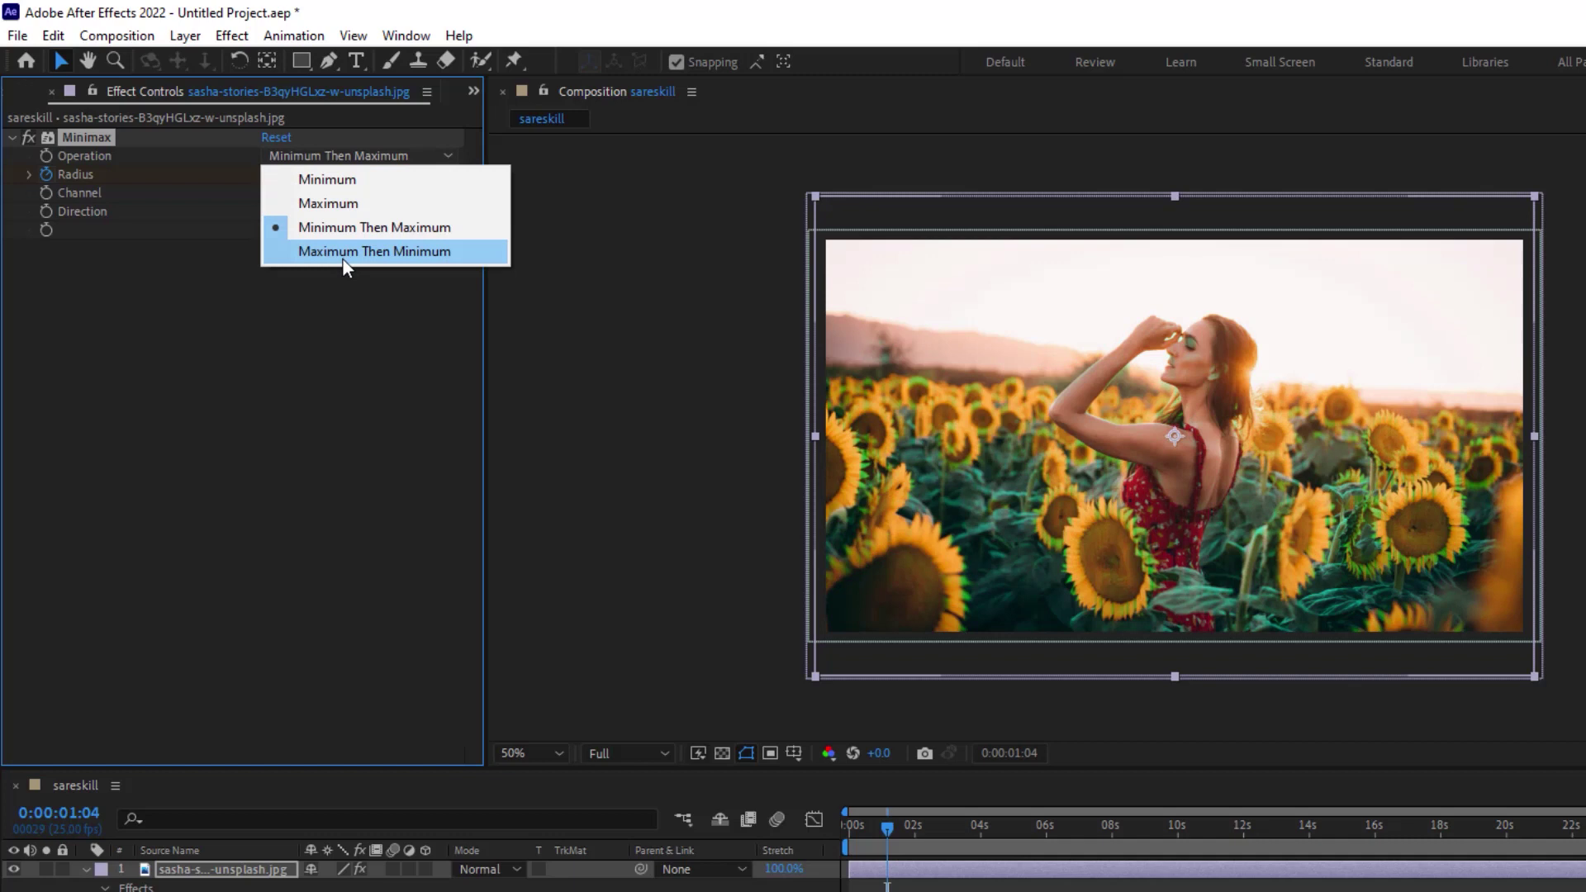
pyautogui.click(344, 258)
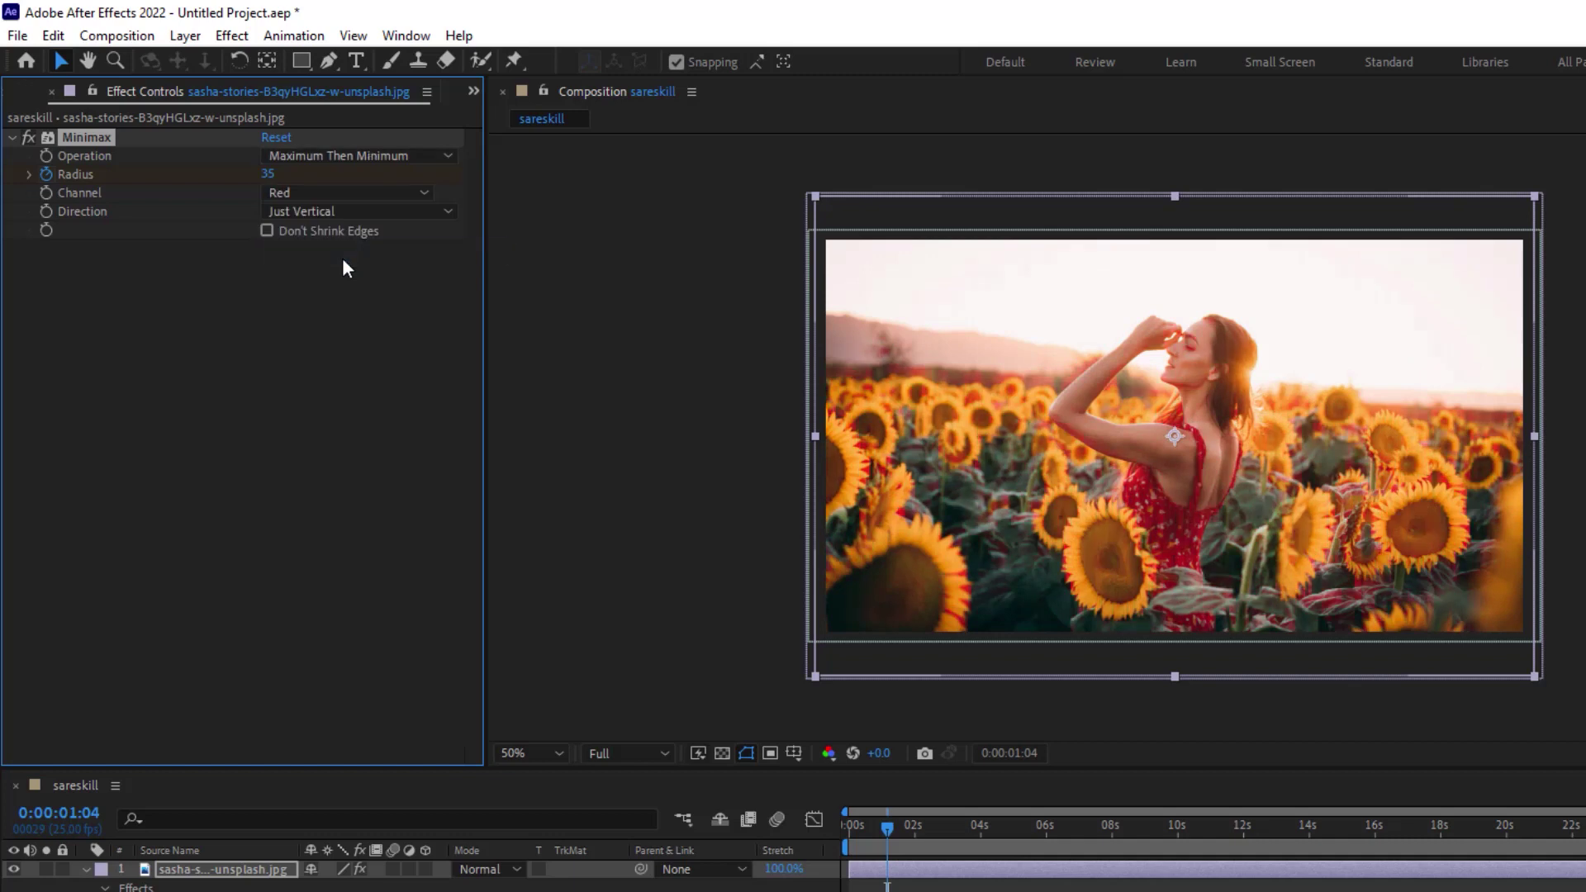
pyautogui.click(379, 156)
pyautogui.click(342, 194)
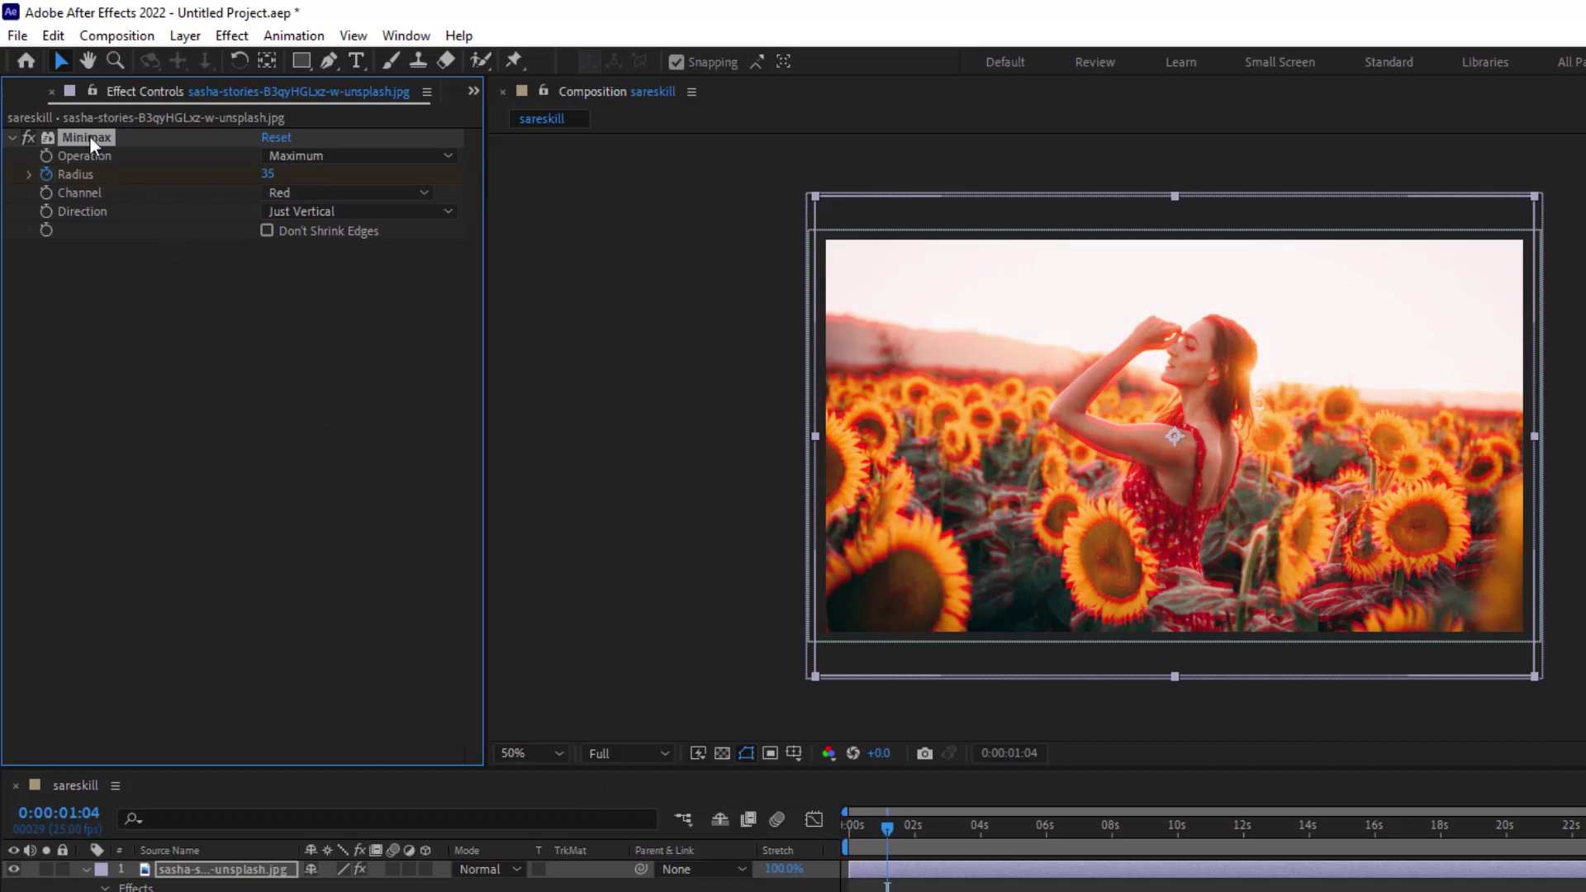
pyautogui.press('Delete')
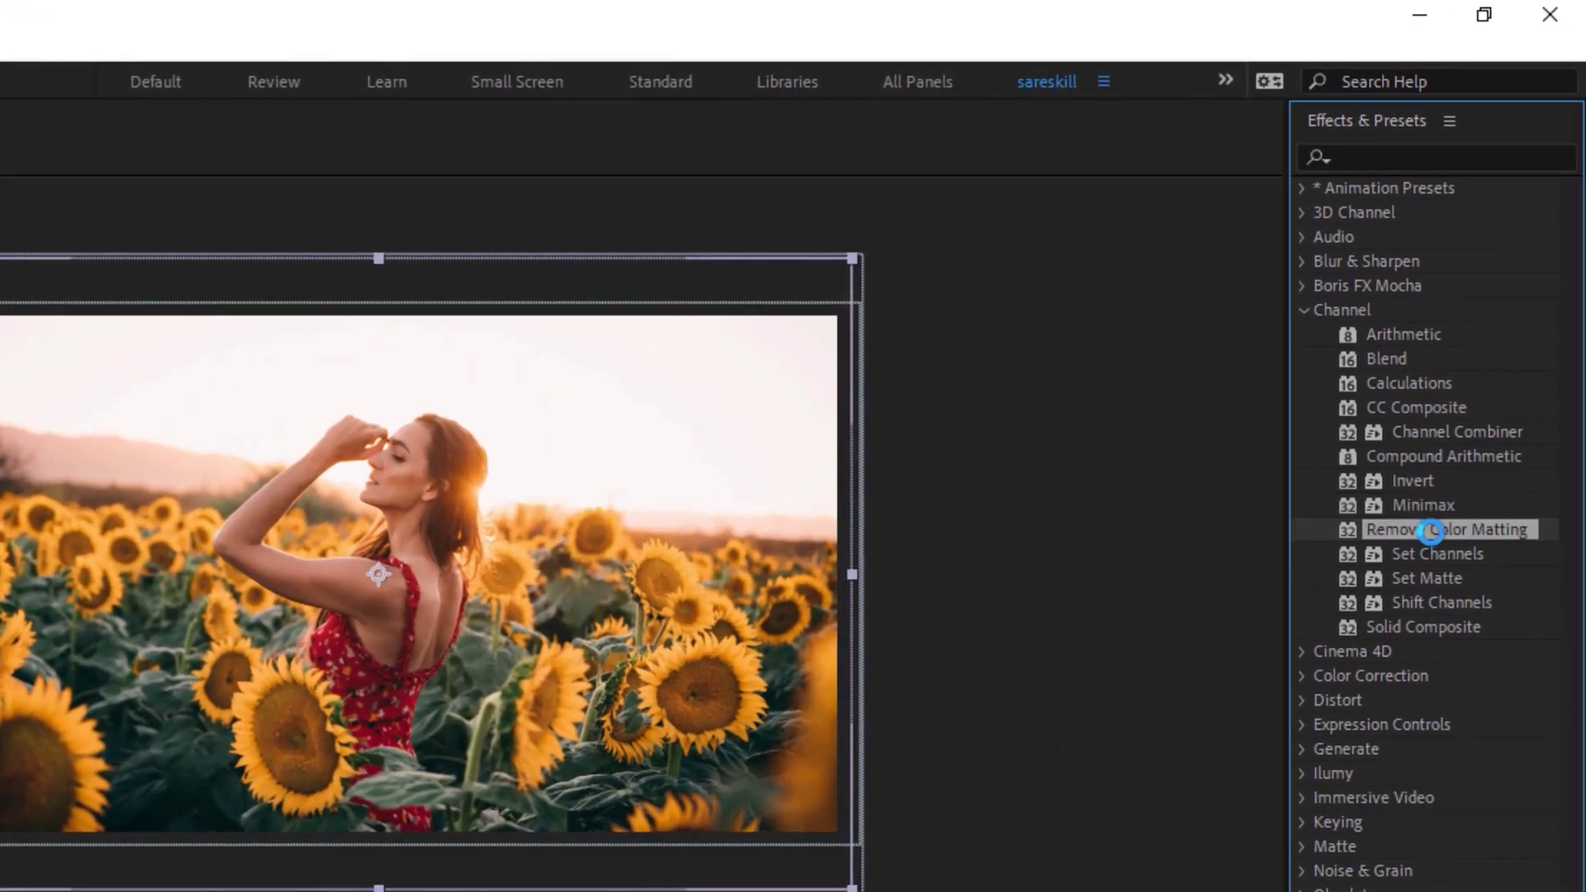
# Step: Apply Channel > Remove Color Matting to the sunflower photo and collapse the layer in the Timeline
pyautogui.doubleClick(1432, 529)
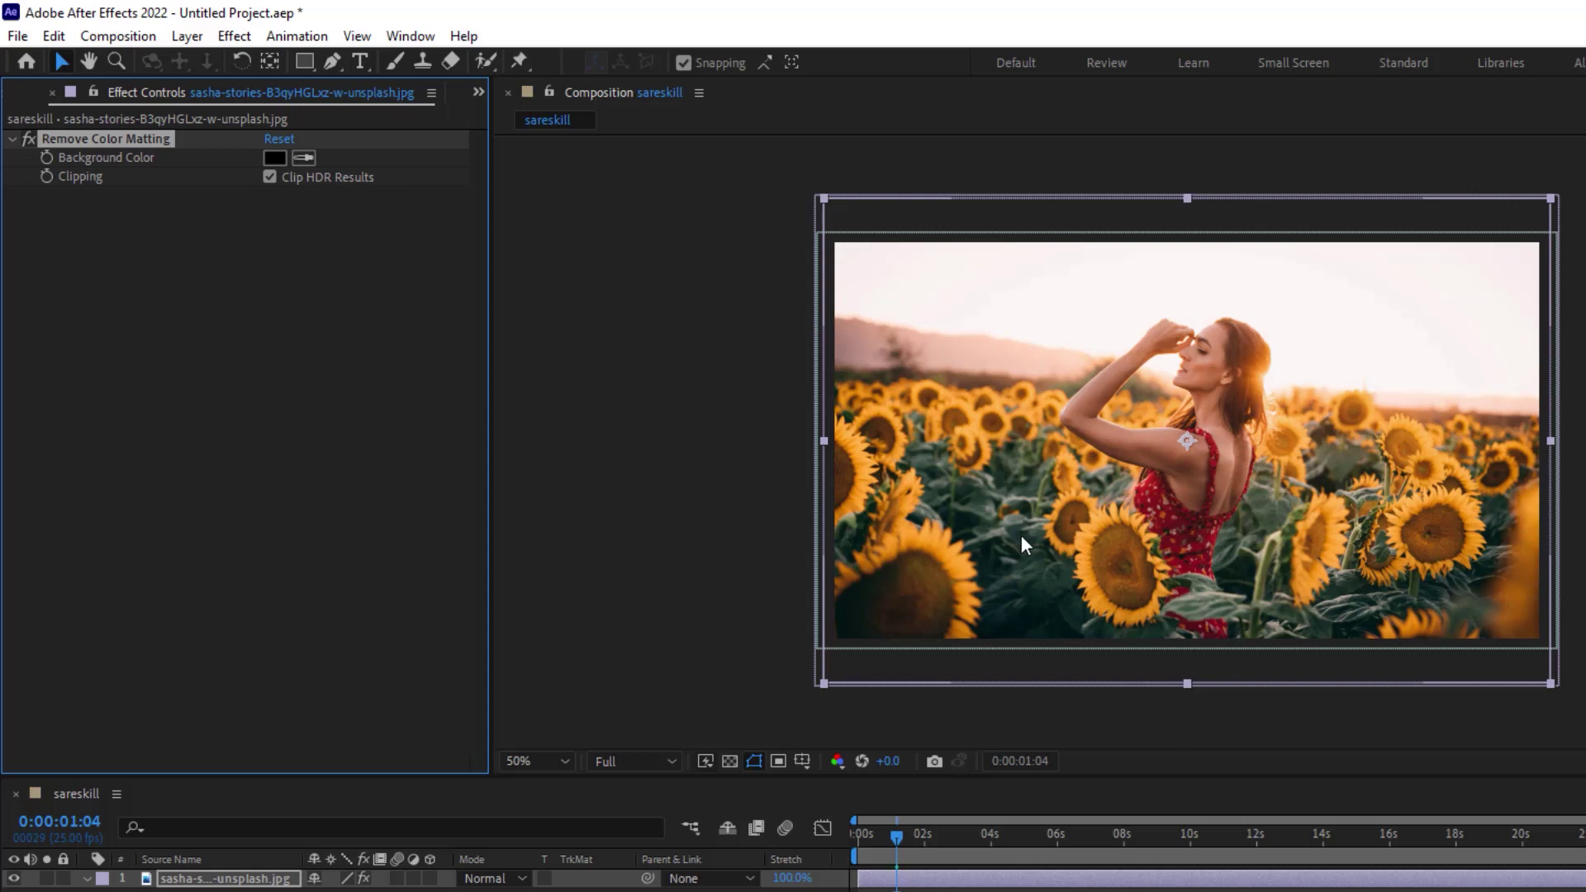
pyautogui.click(85, 878)
pyautogui.click(188, 881)
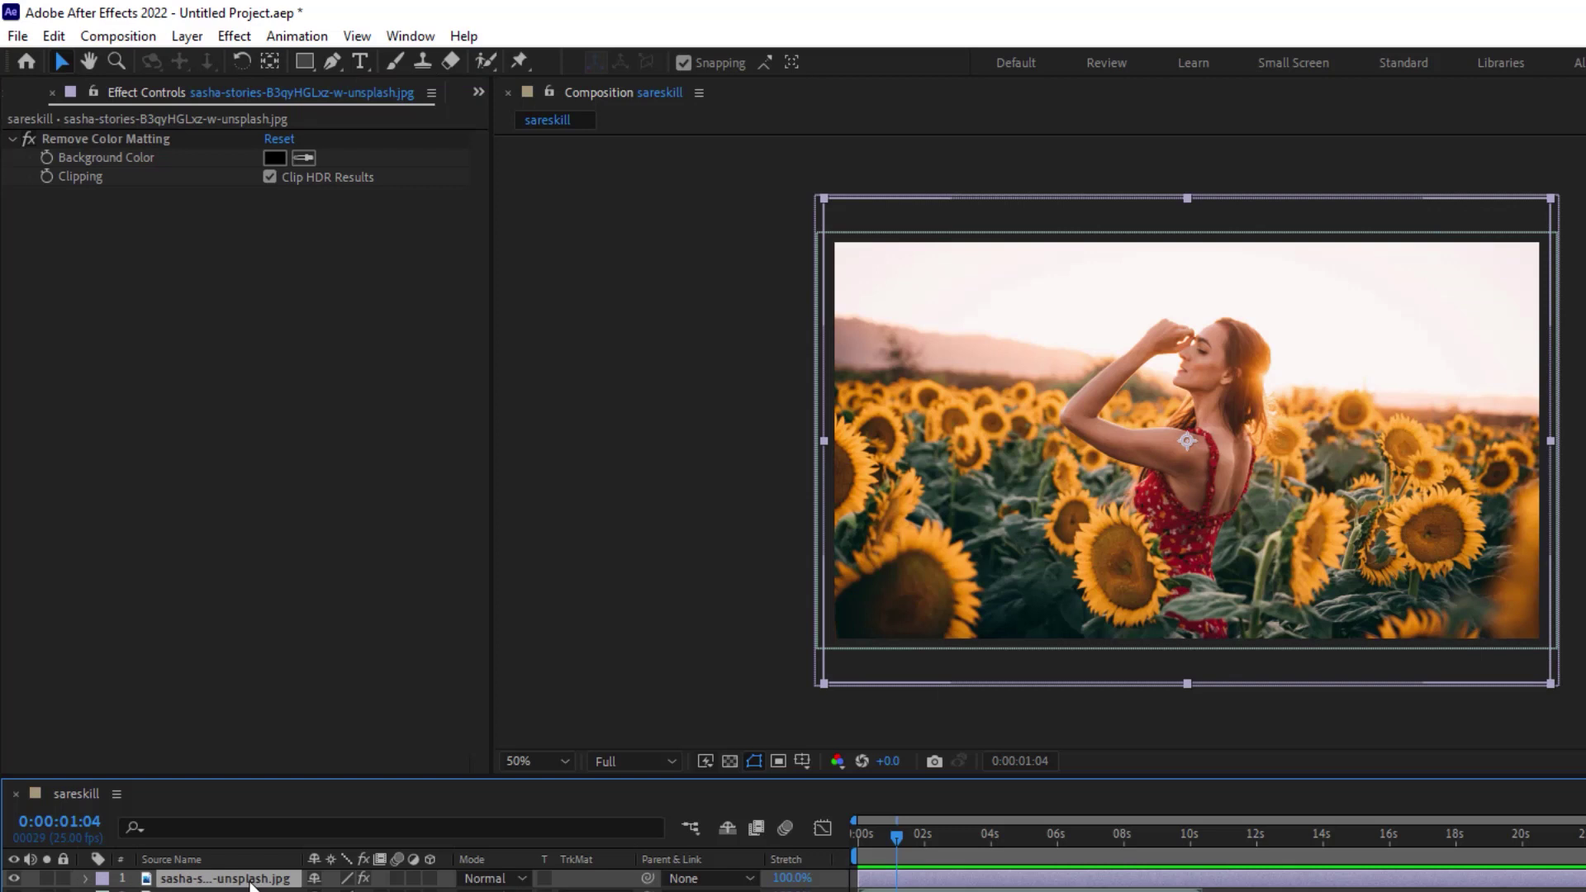
# Step: Hide the sunflower layer, eyedrop the frog's green as Background Color, then show the layer again
pyautogui.click(14, 879)
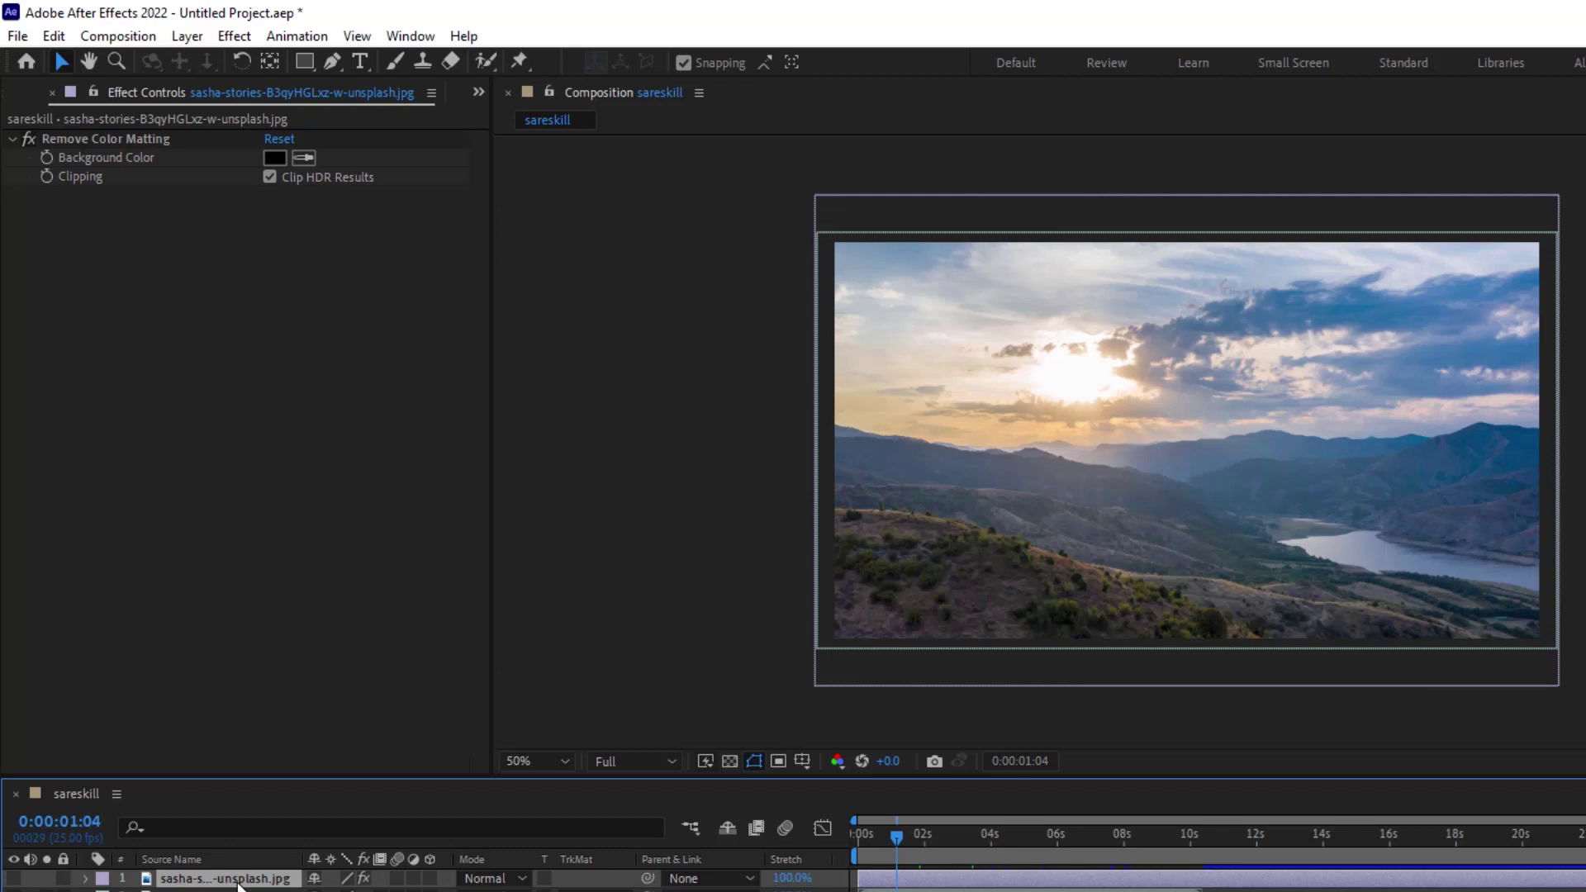
pyautogui.click(305, 157)
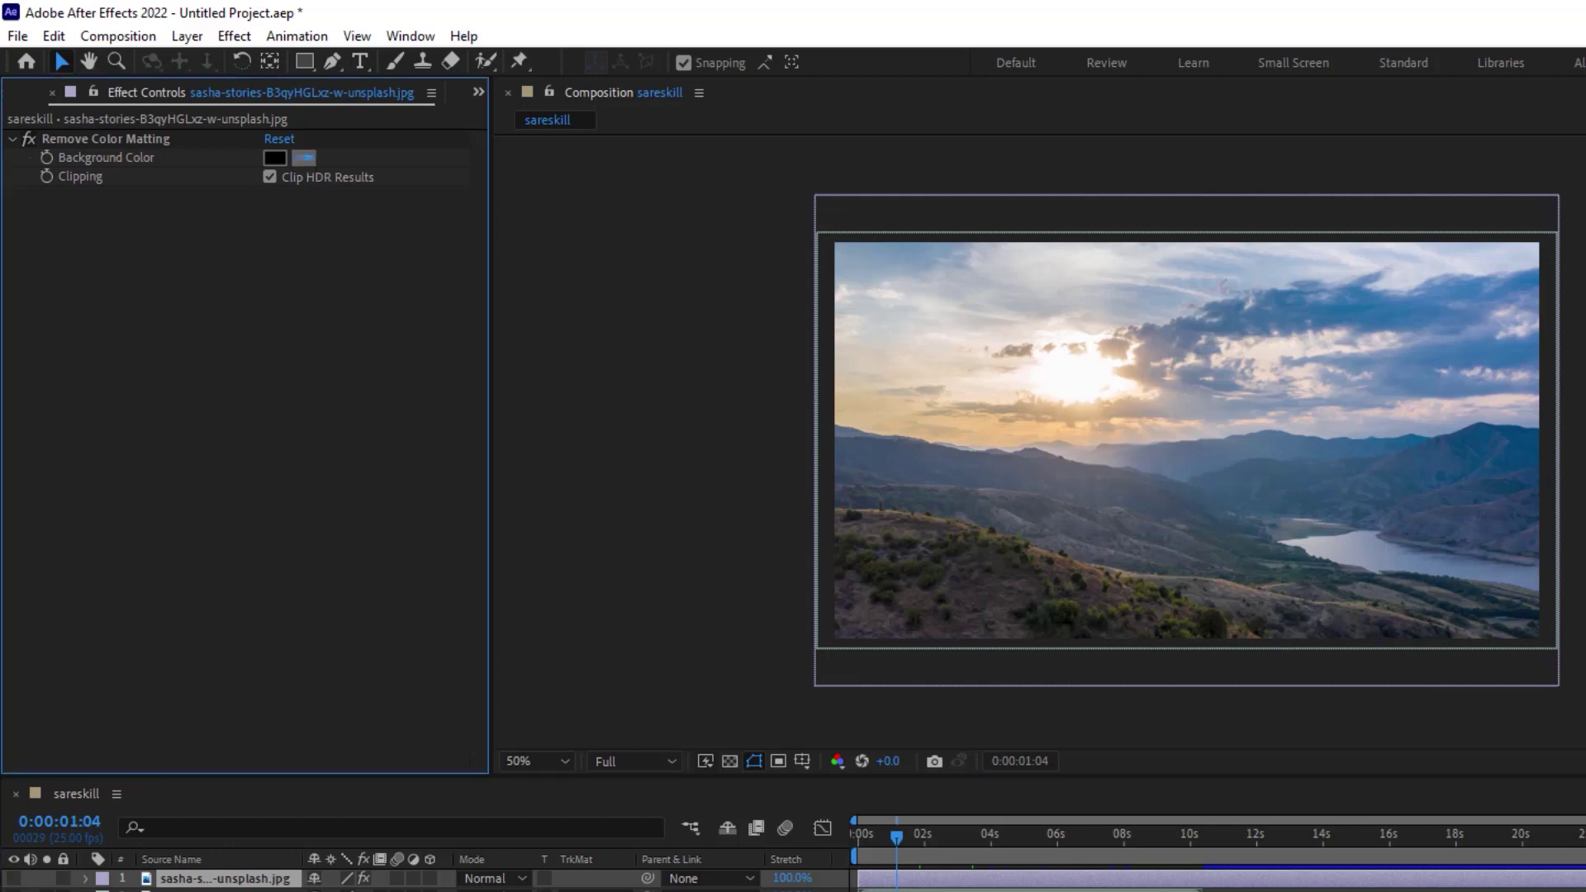
pyautogui.click(25, 886)
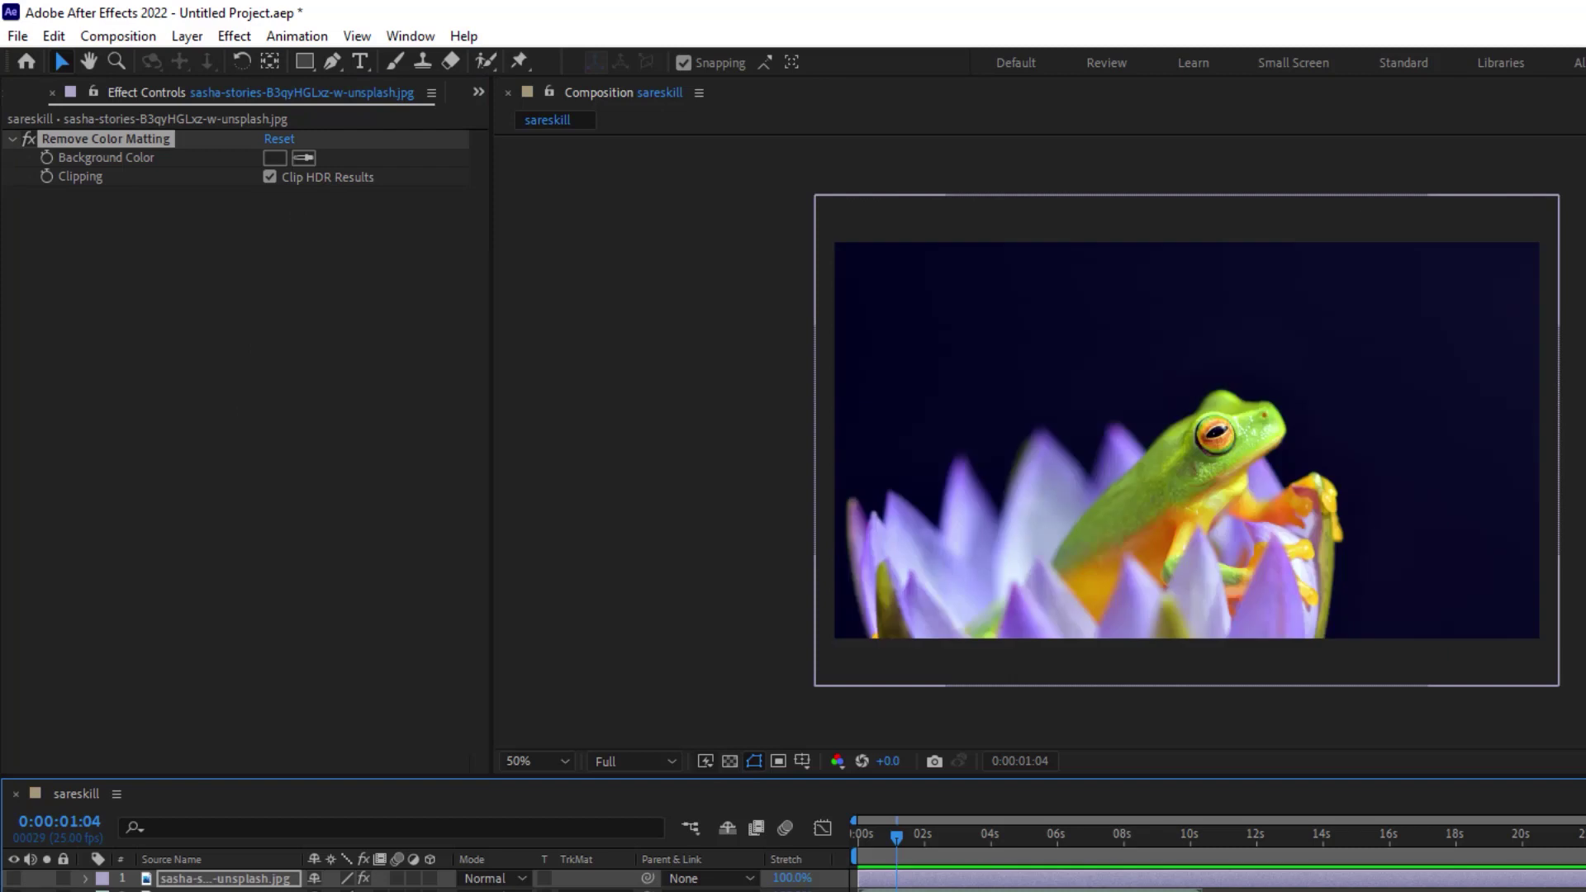
pyautogui.click(302, 158)
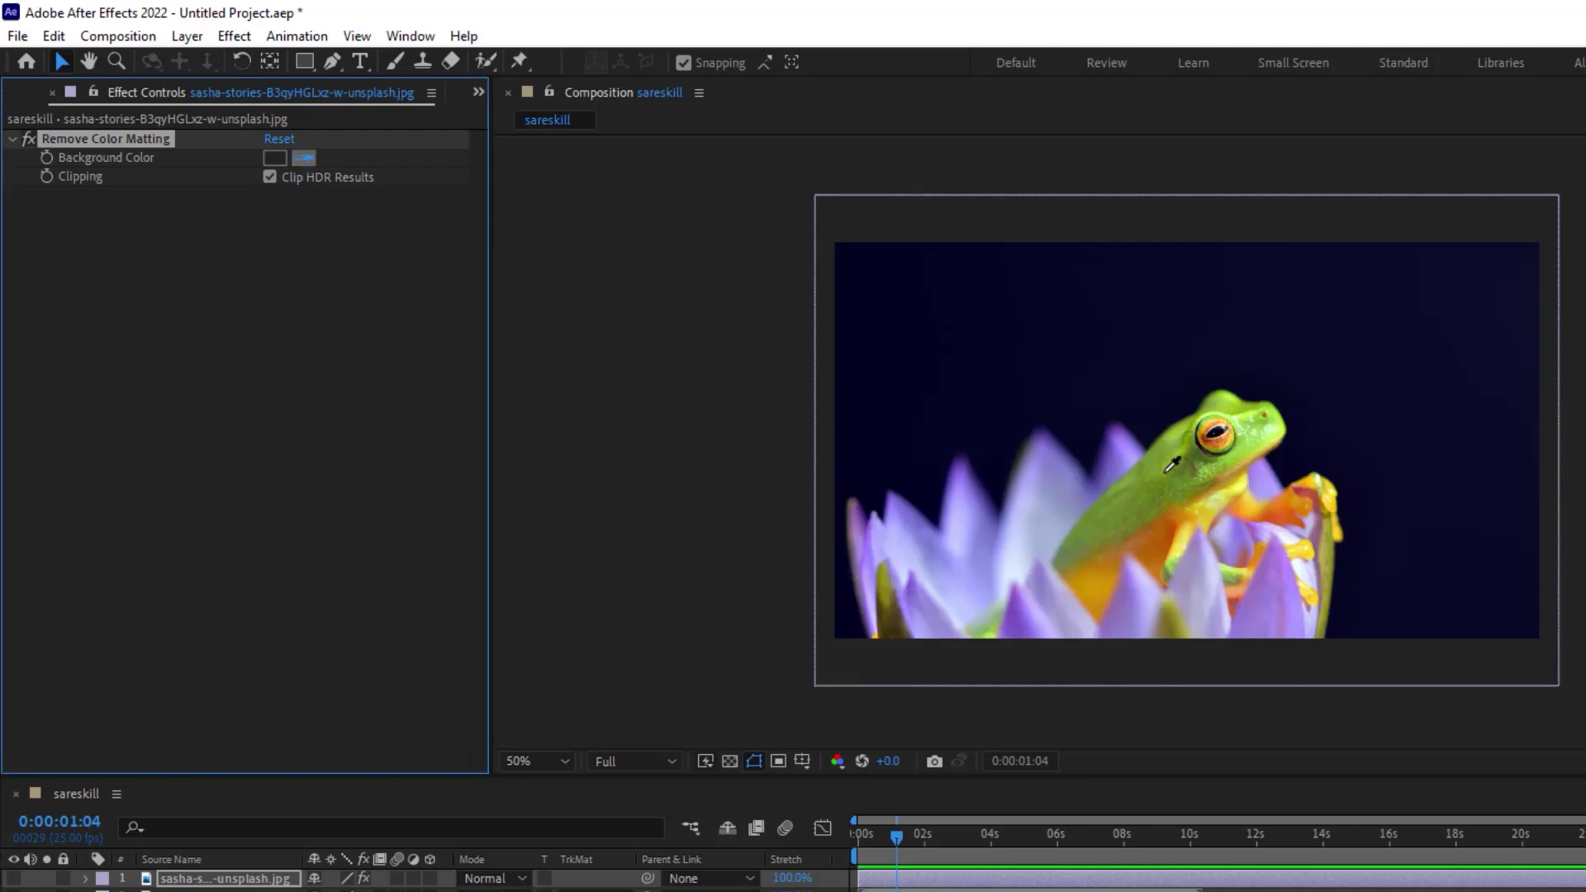
pyautogui.click(1168, 449)
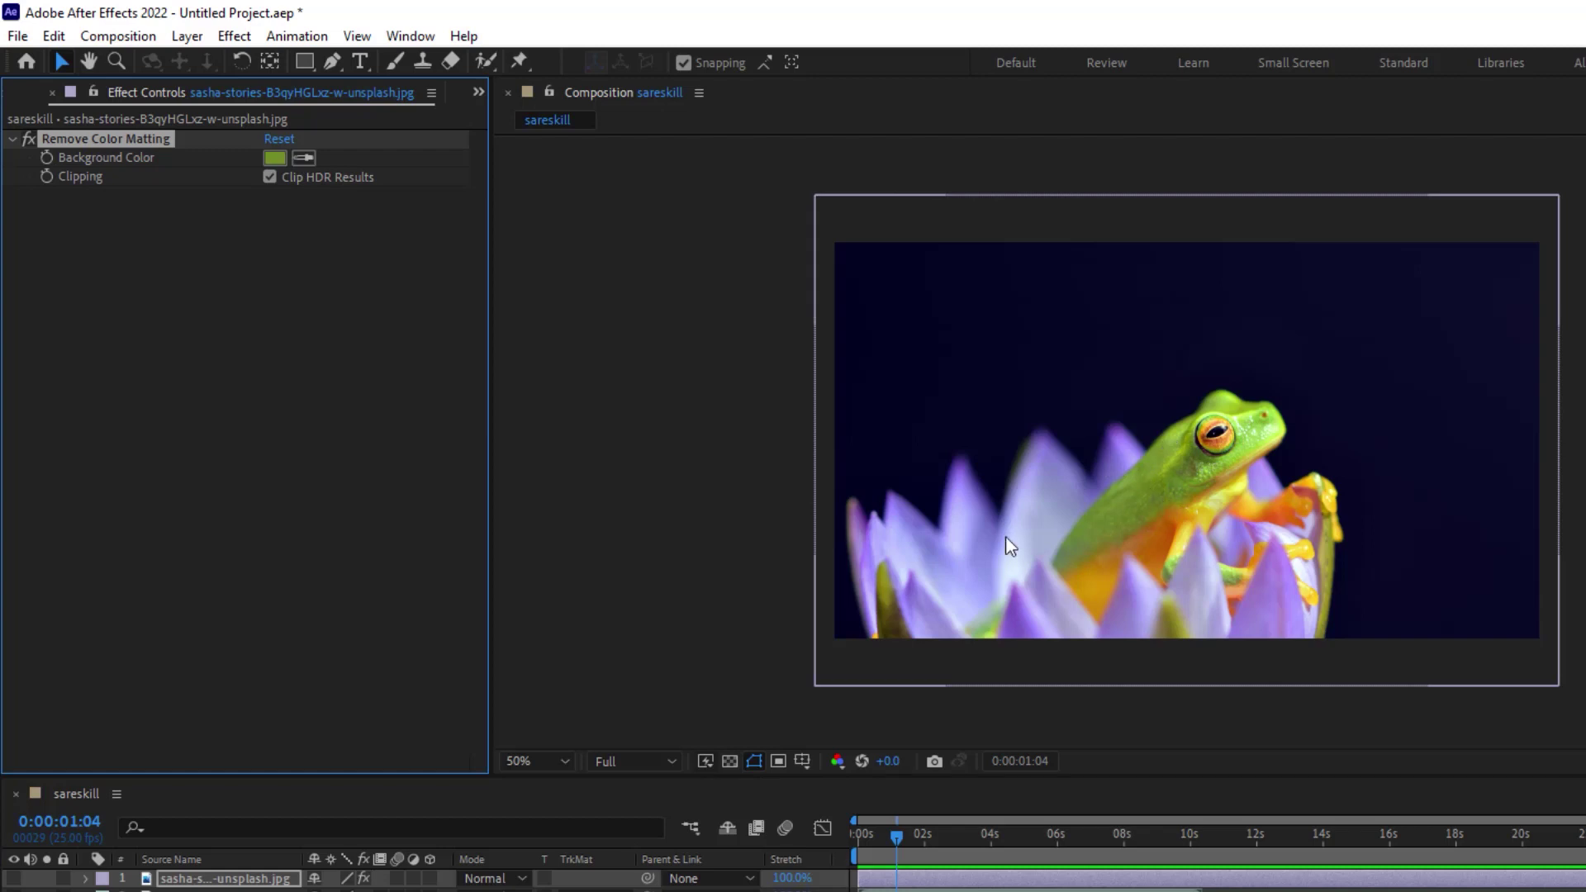
pyautogui.click(15, 882)
pyautogui.click(14, 879)
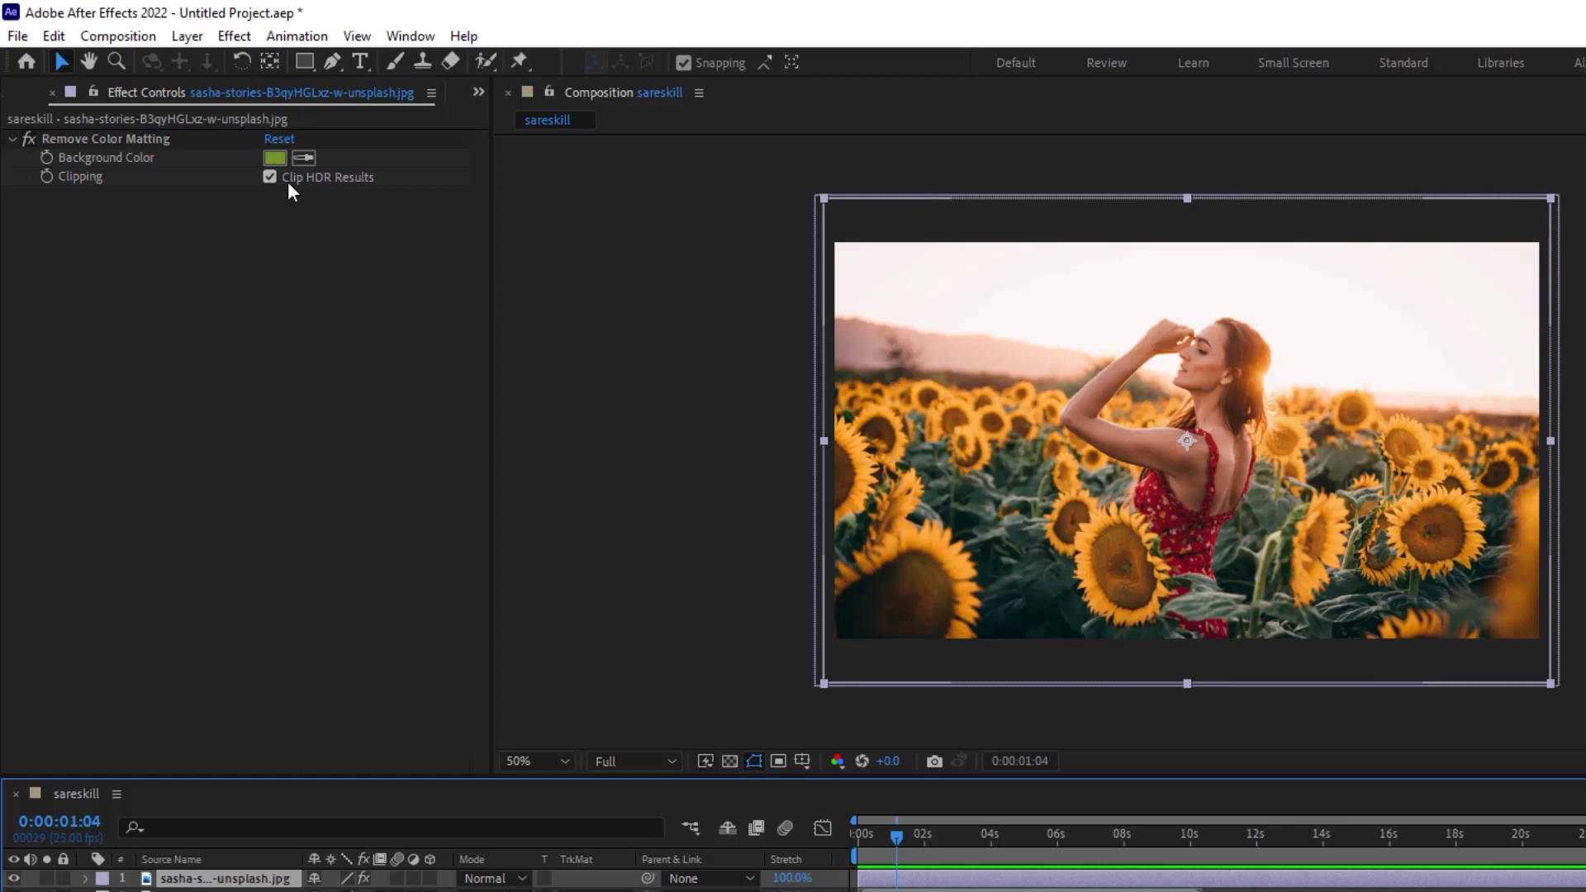
pyautogui.click(251, 180)
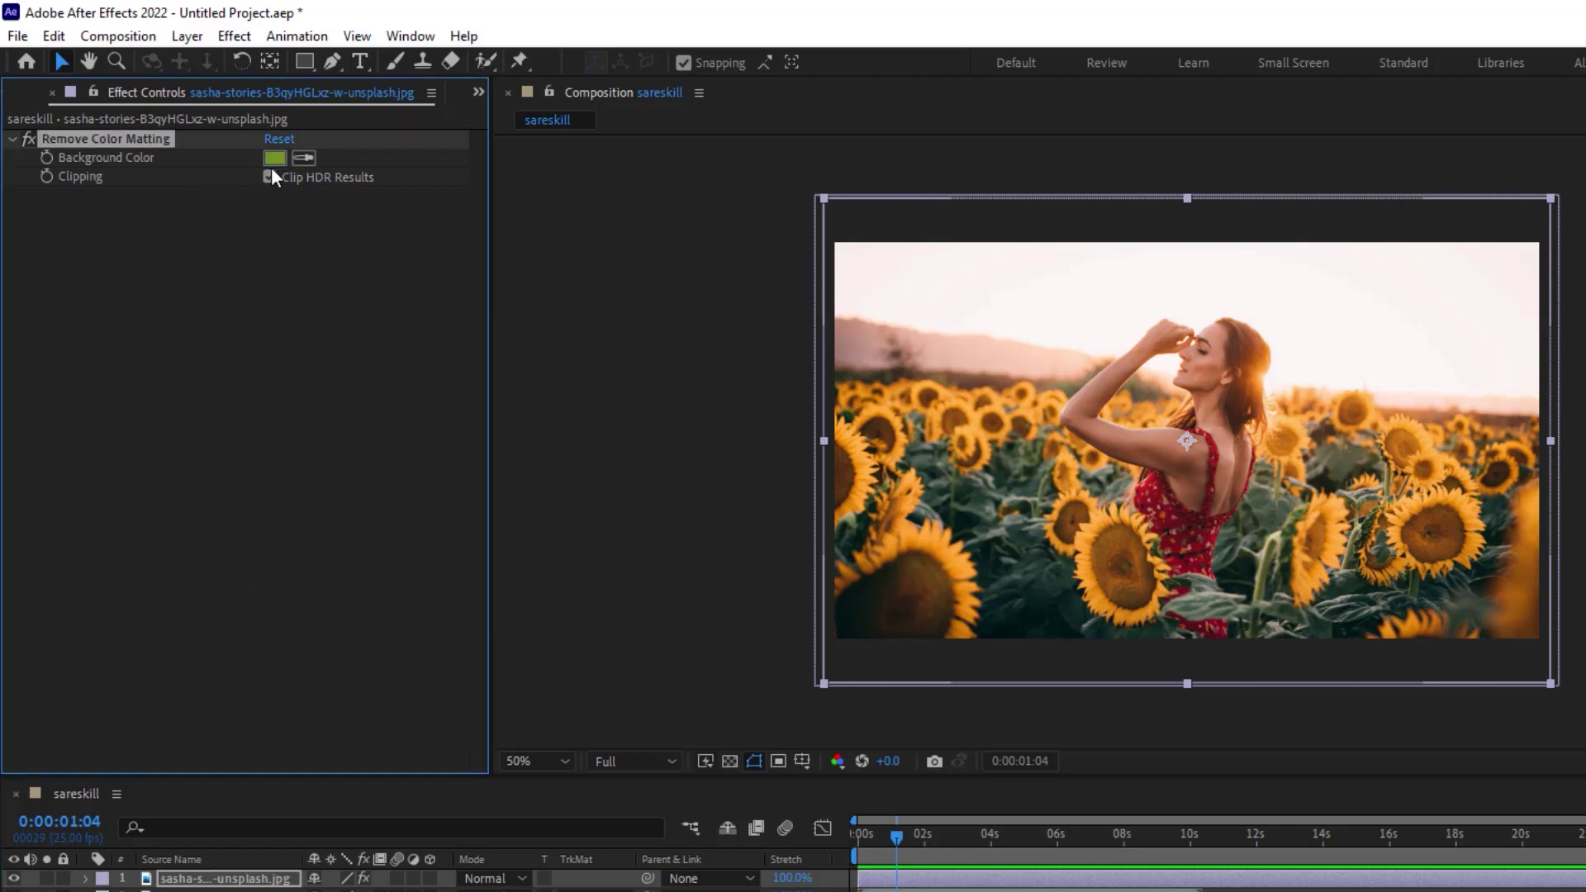
# Step: In the colour picker, pass through dark red 501717 and set Background Color to deep blue #05099F
pyautogui.click(270, 160)
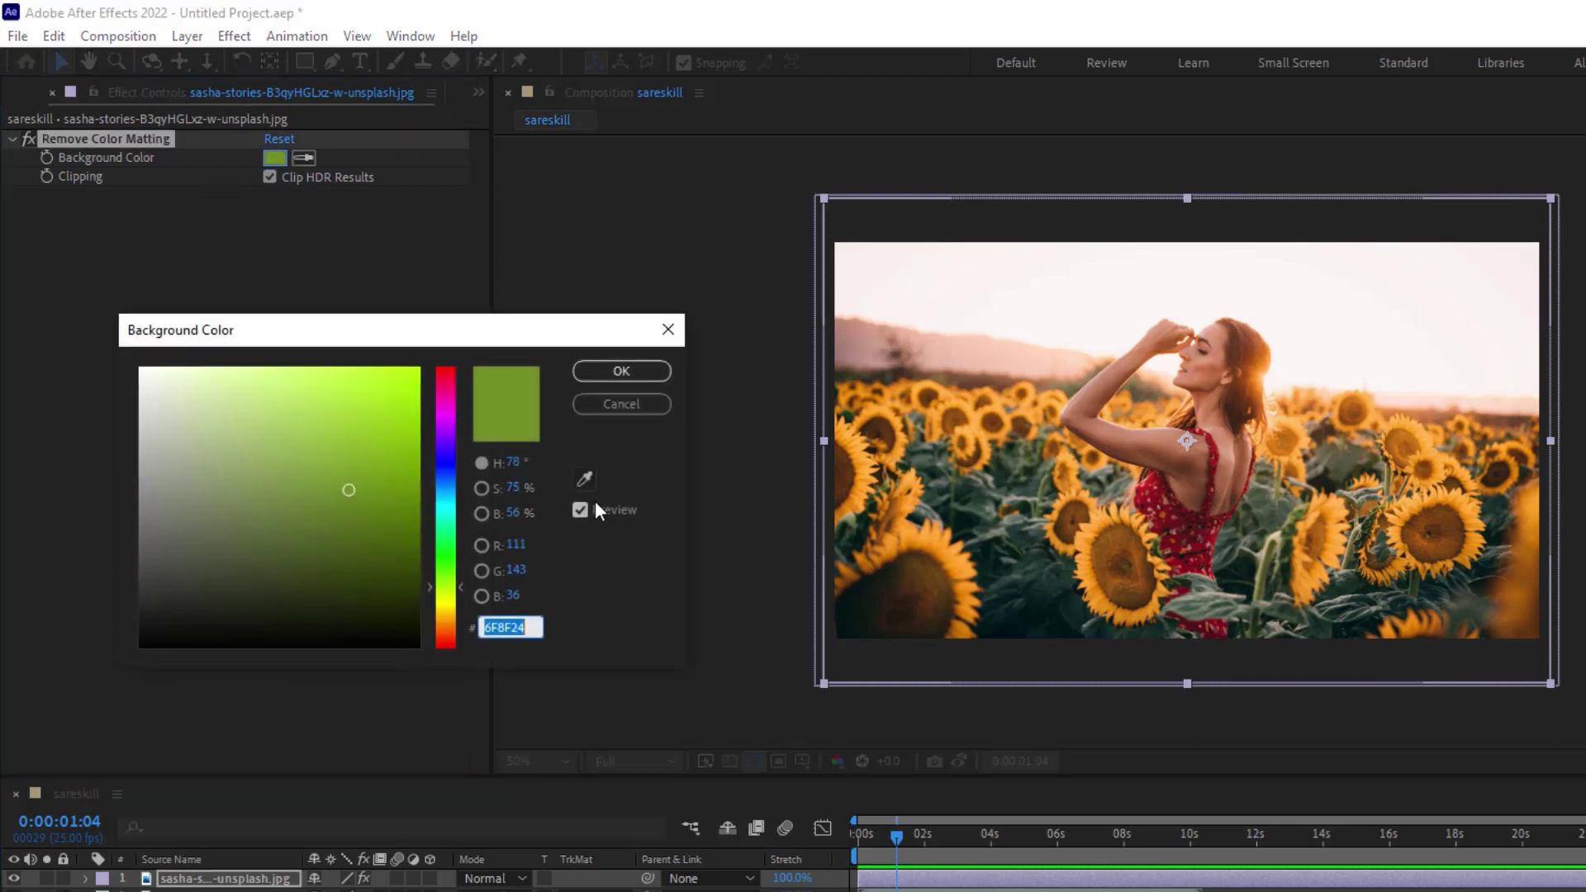
pyautogui.click(141, 602)
pyautogui.click(339, 559)
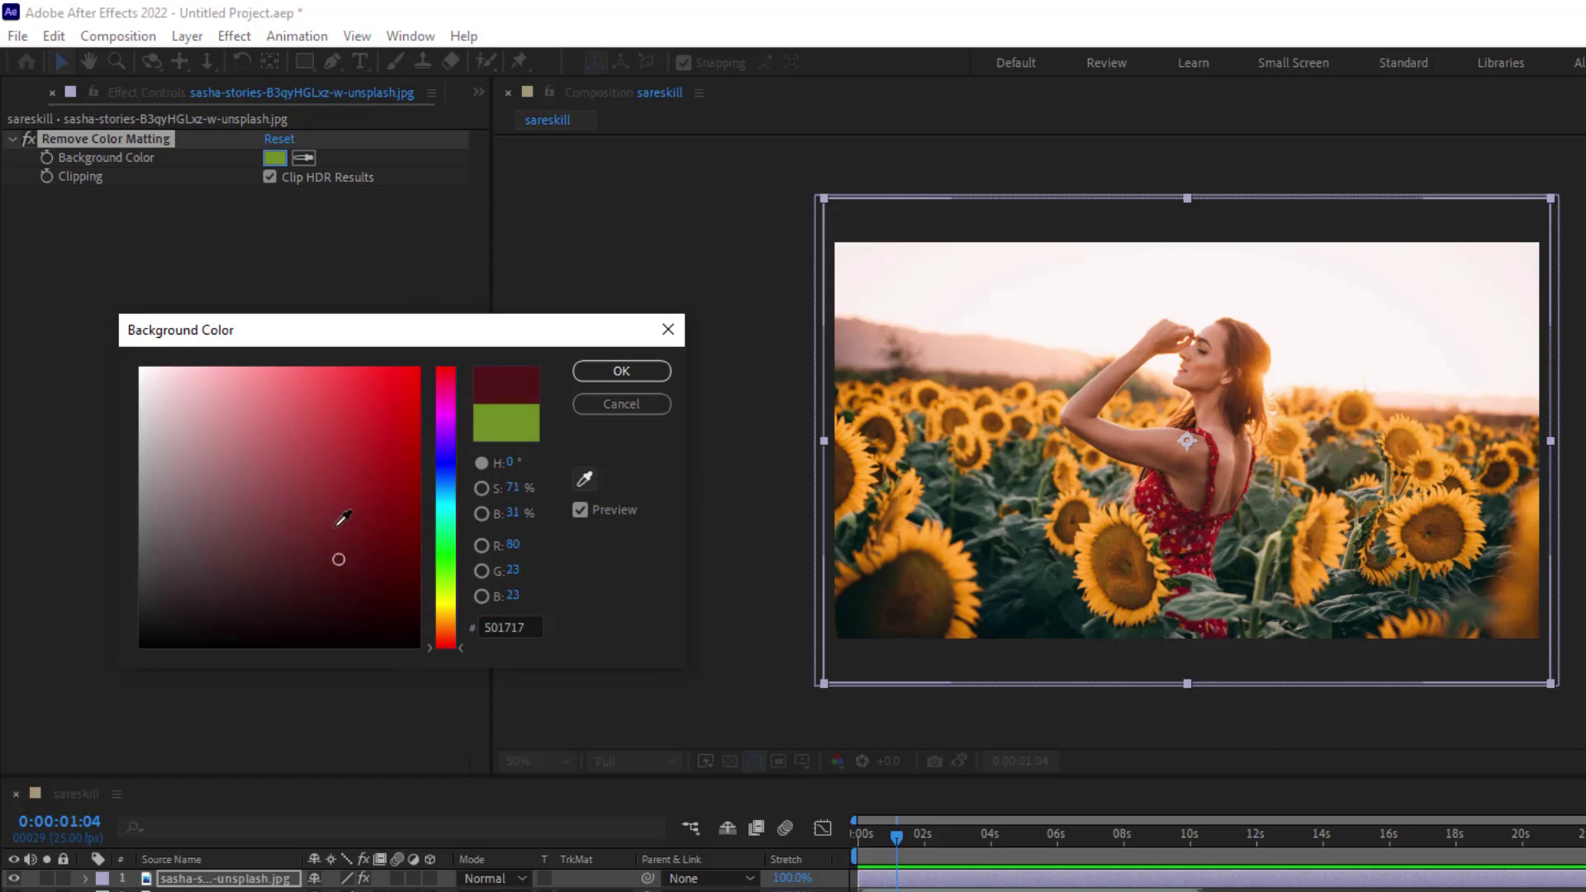
pyautogui.moveTo(446, 532)
pyautogui.mouseDown()
pyautogui.moveTo(446, 462)
pyautogui.moveTo(410, 473)
pyautogui.mouseUp()
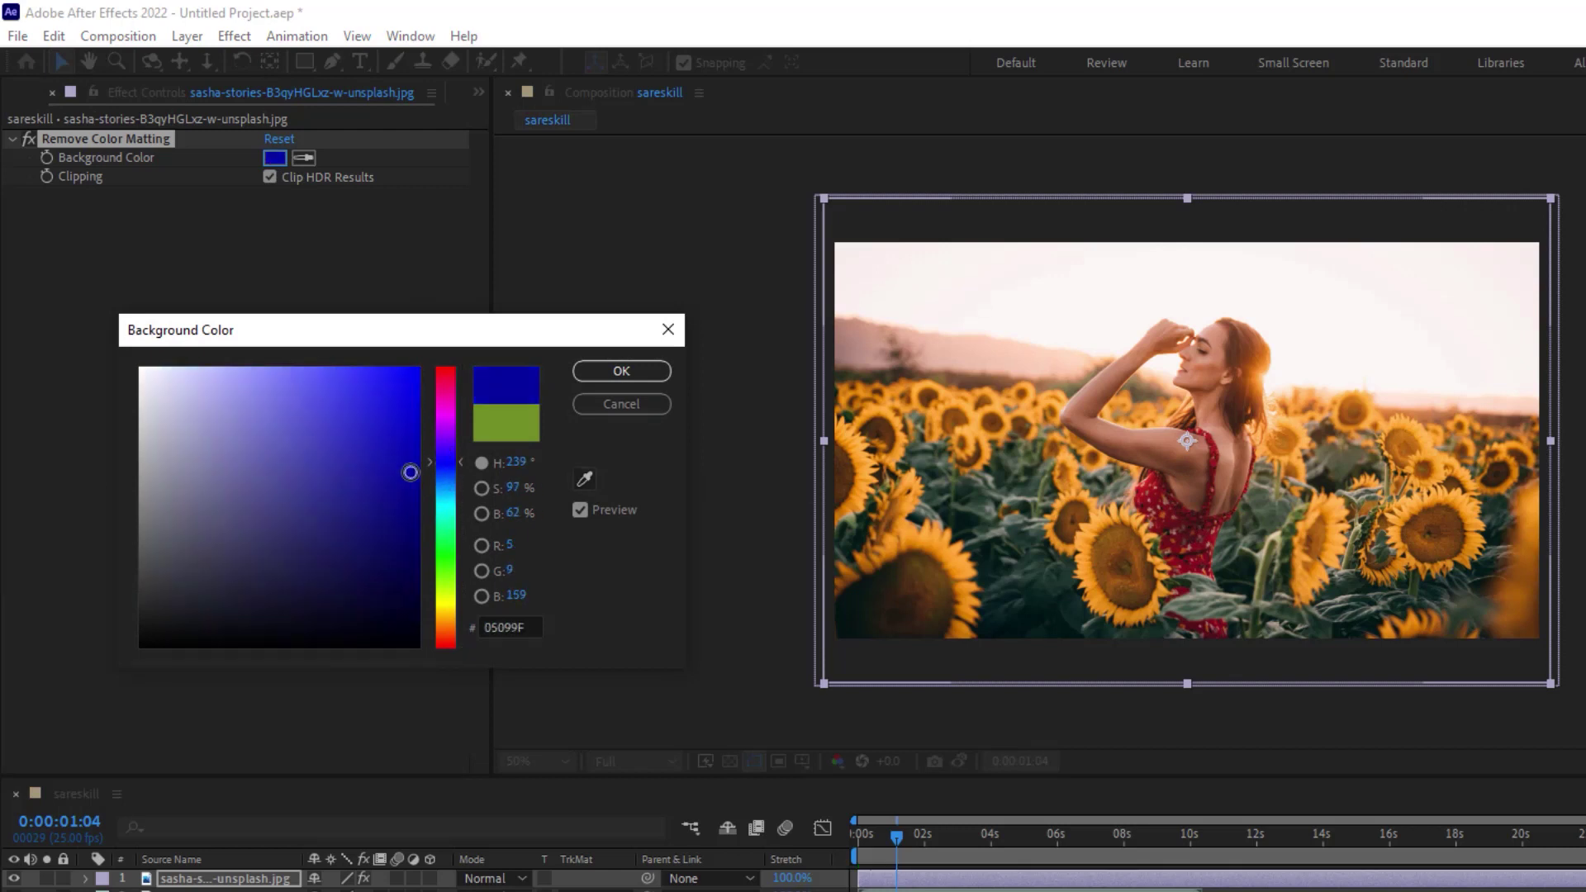
pyautogui.click(621, 372)
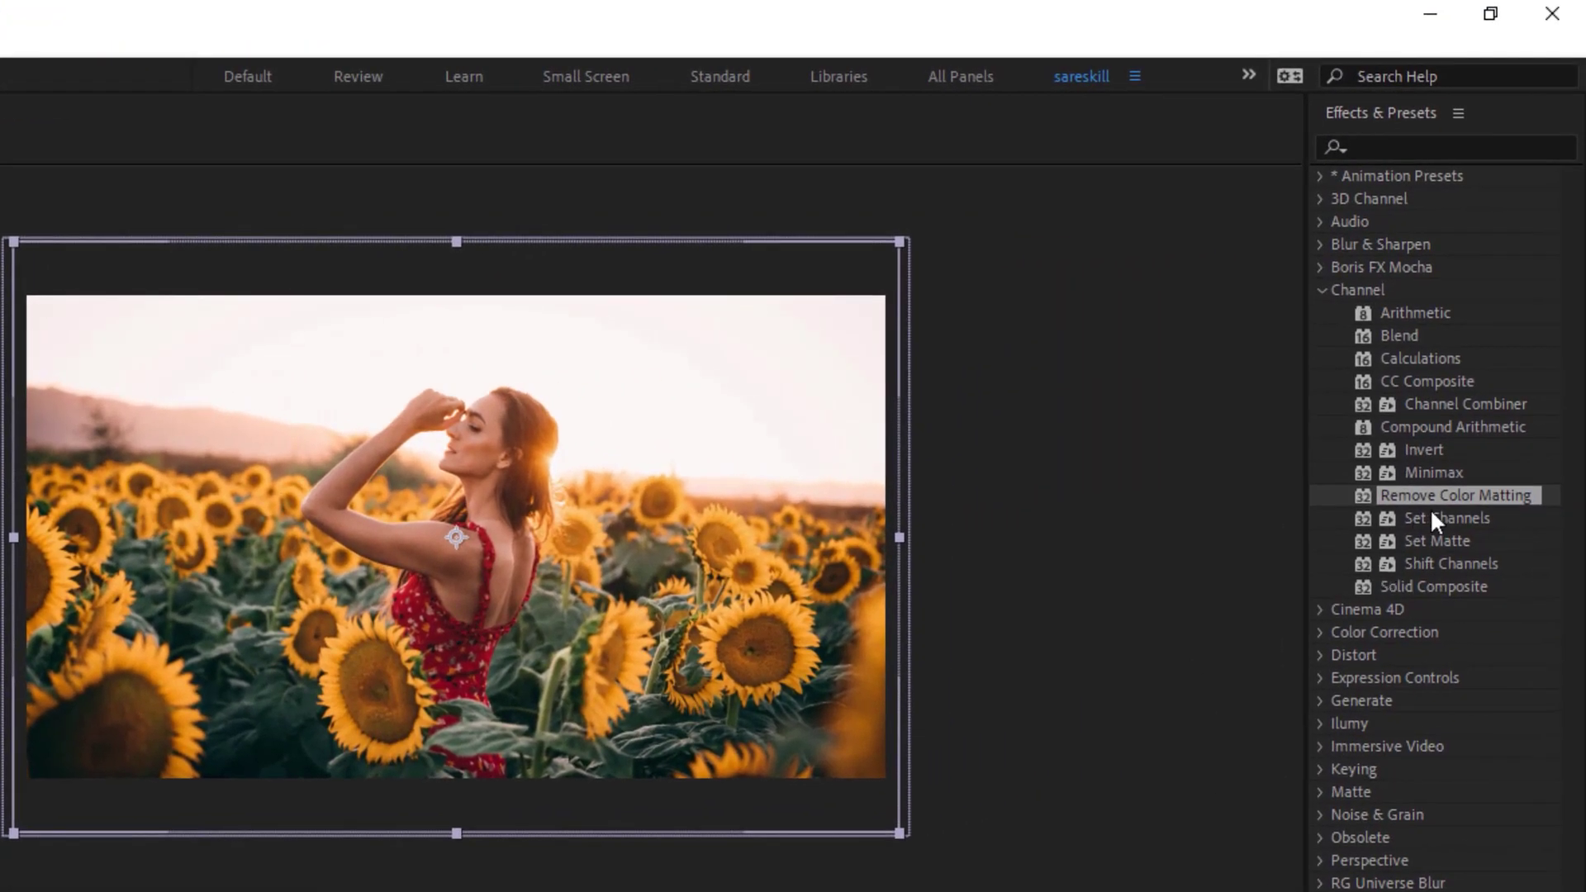
# Step: Apply Set Channels with the frog photo as Source Layer 1, taking Red from its Lightness
pyautogui.doubleClick(1459, 519)
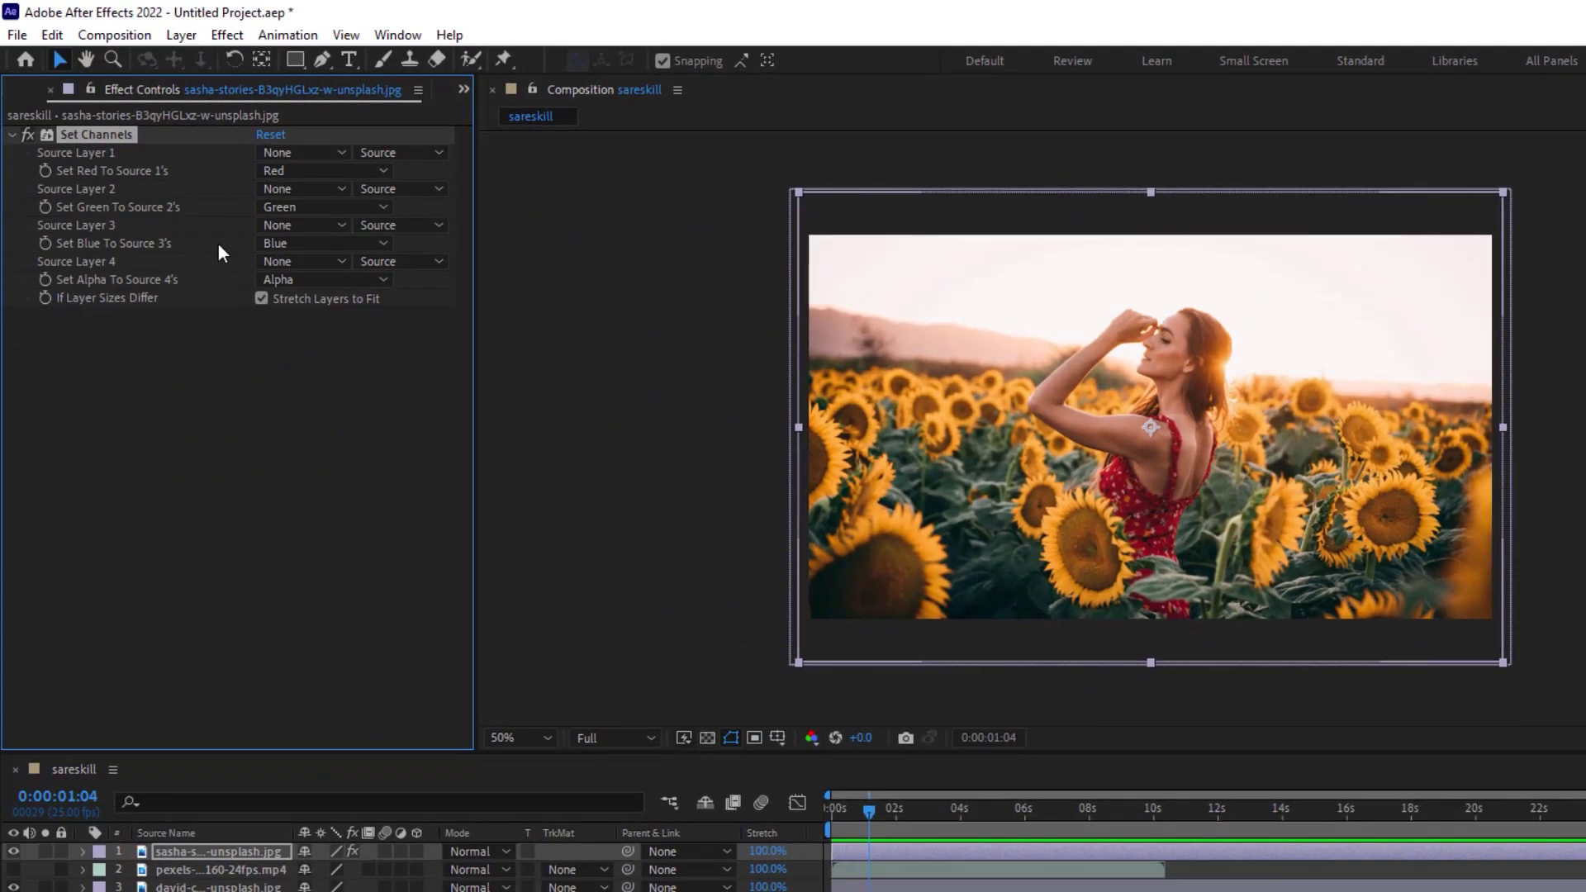
pyautogui.click(313, 155)
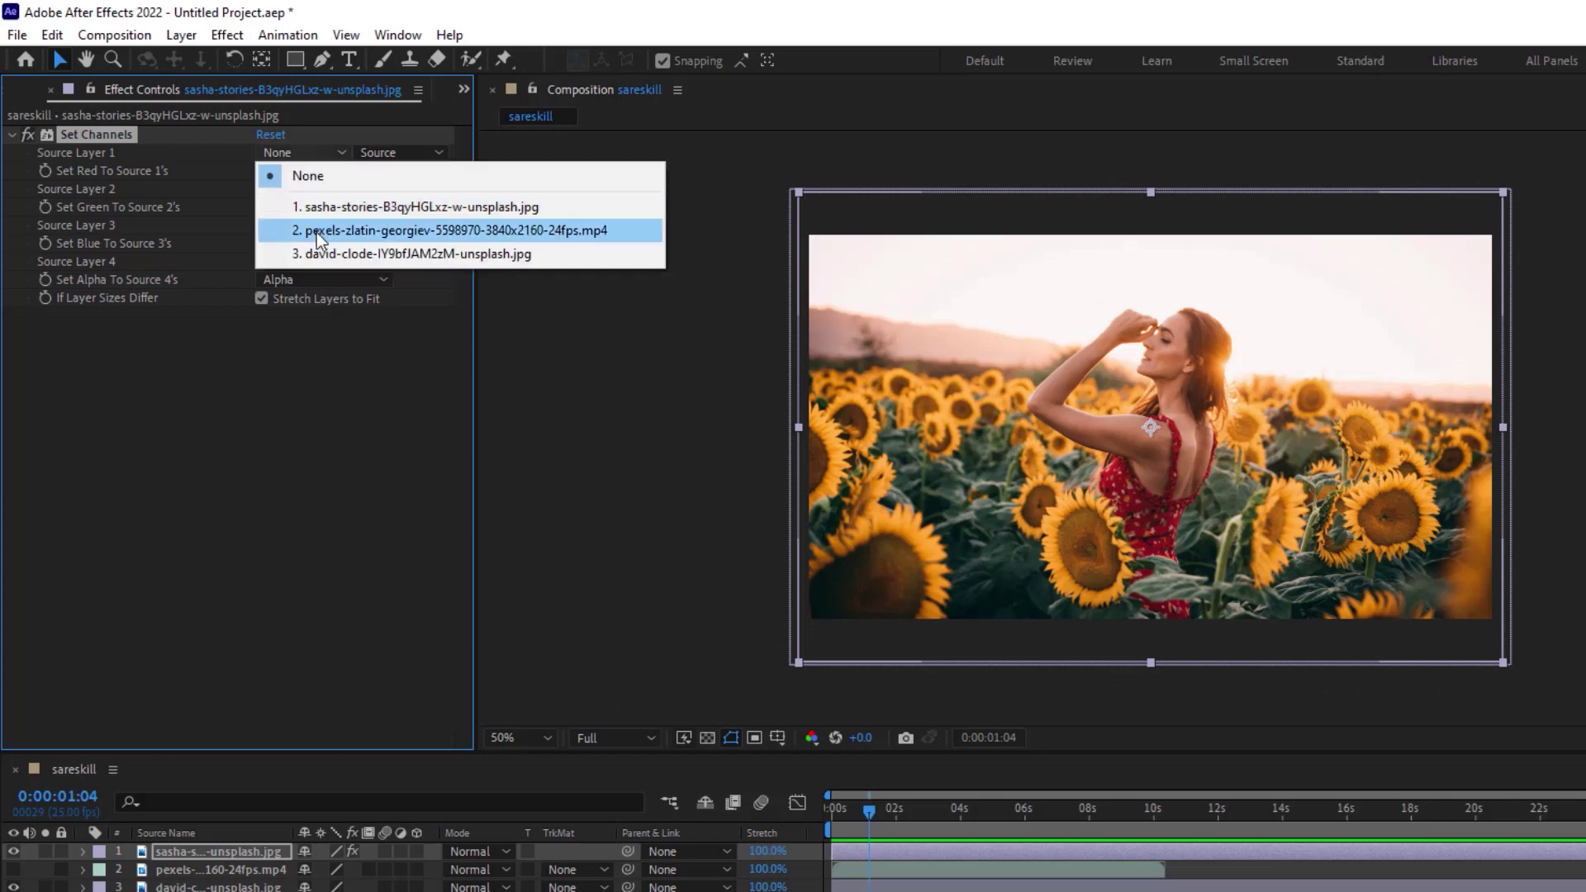
pyautogui.click(322, 256)
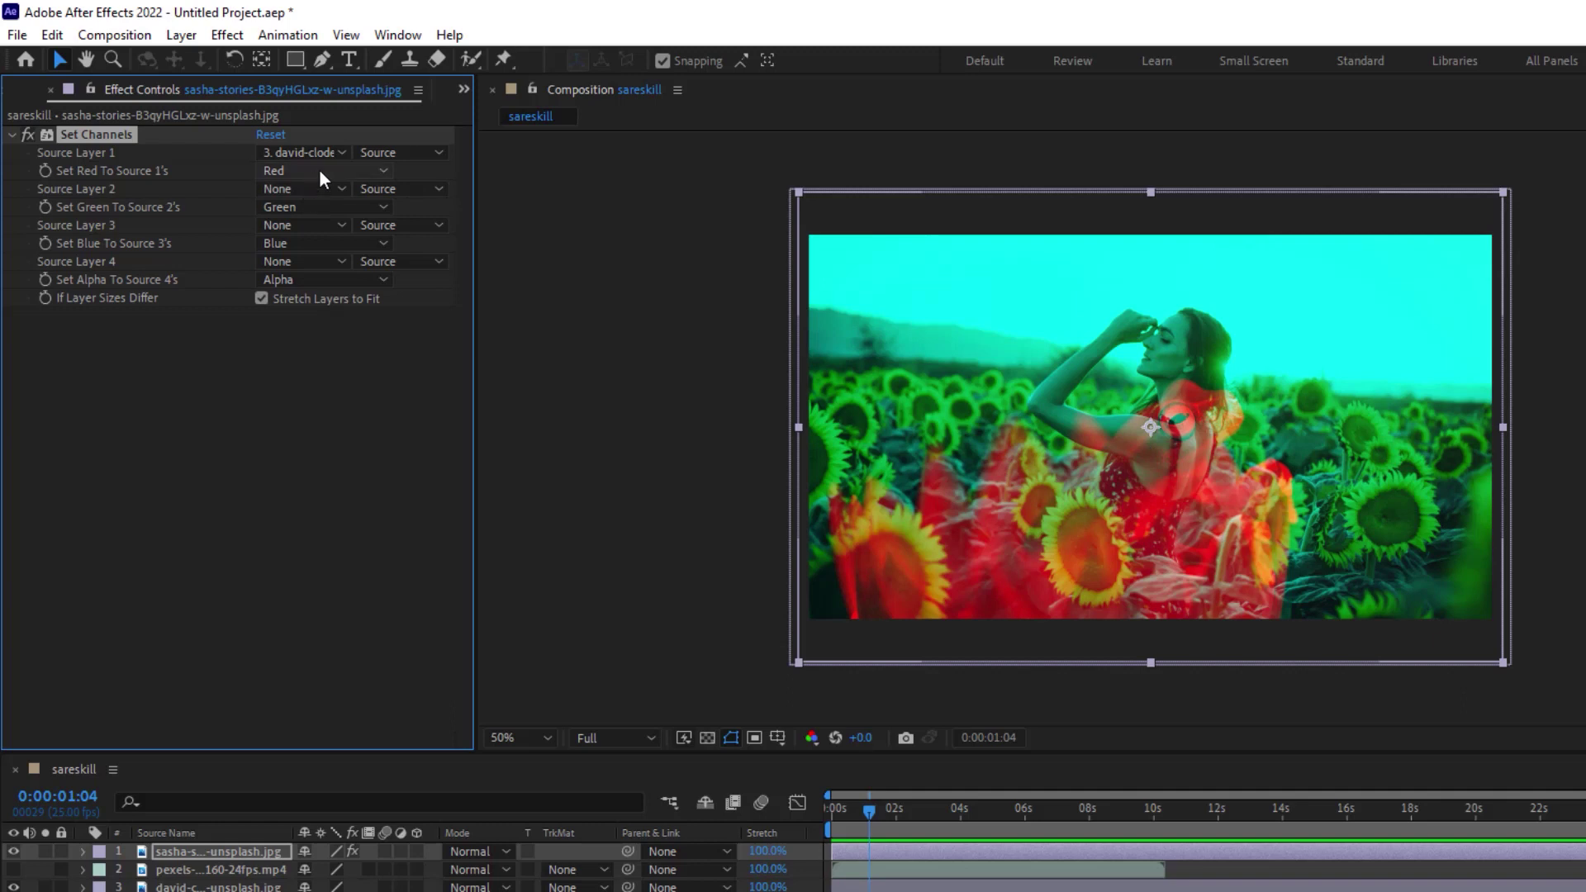
pyautogui.click(343, 169)
pyautogui.click(340, 219)
pyautogui.click(378, 171)
pyautogui.click(360, 337)
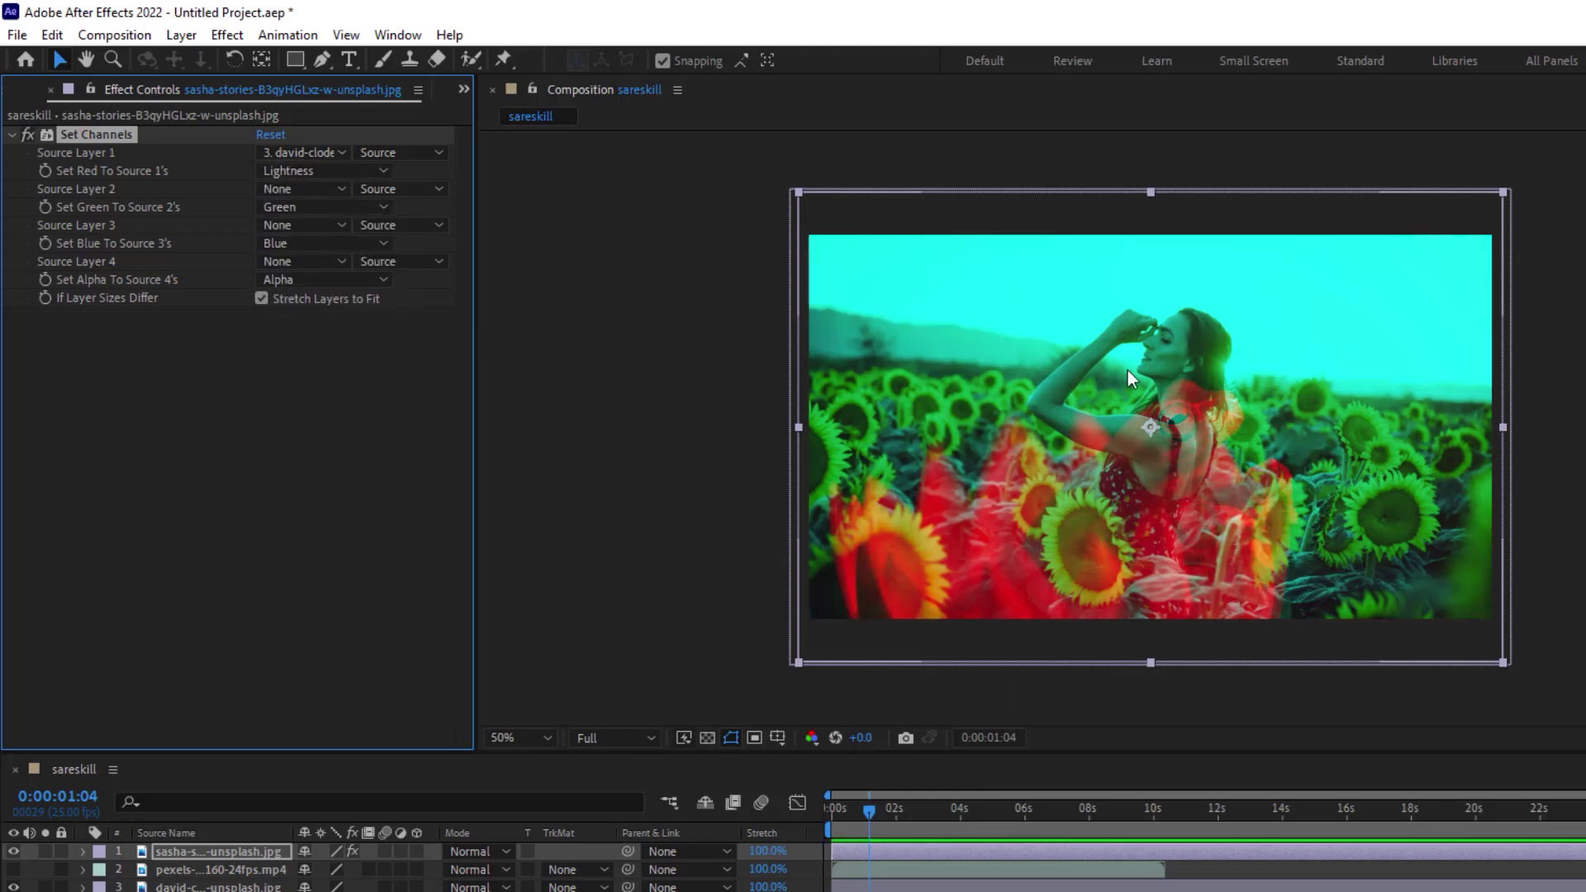
pyautogui.click(372, 170)
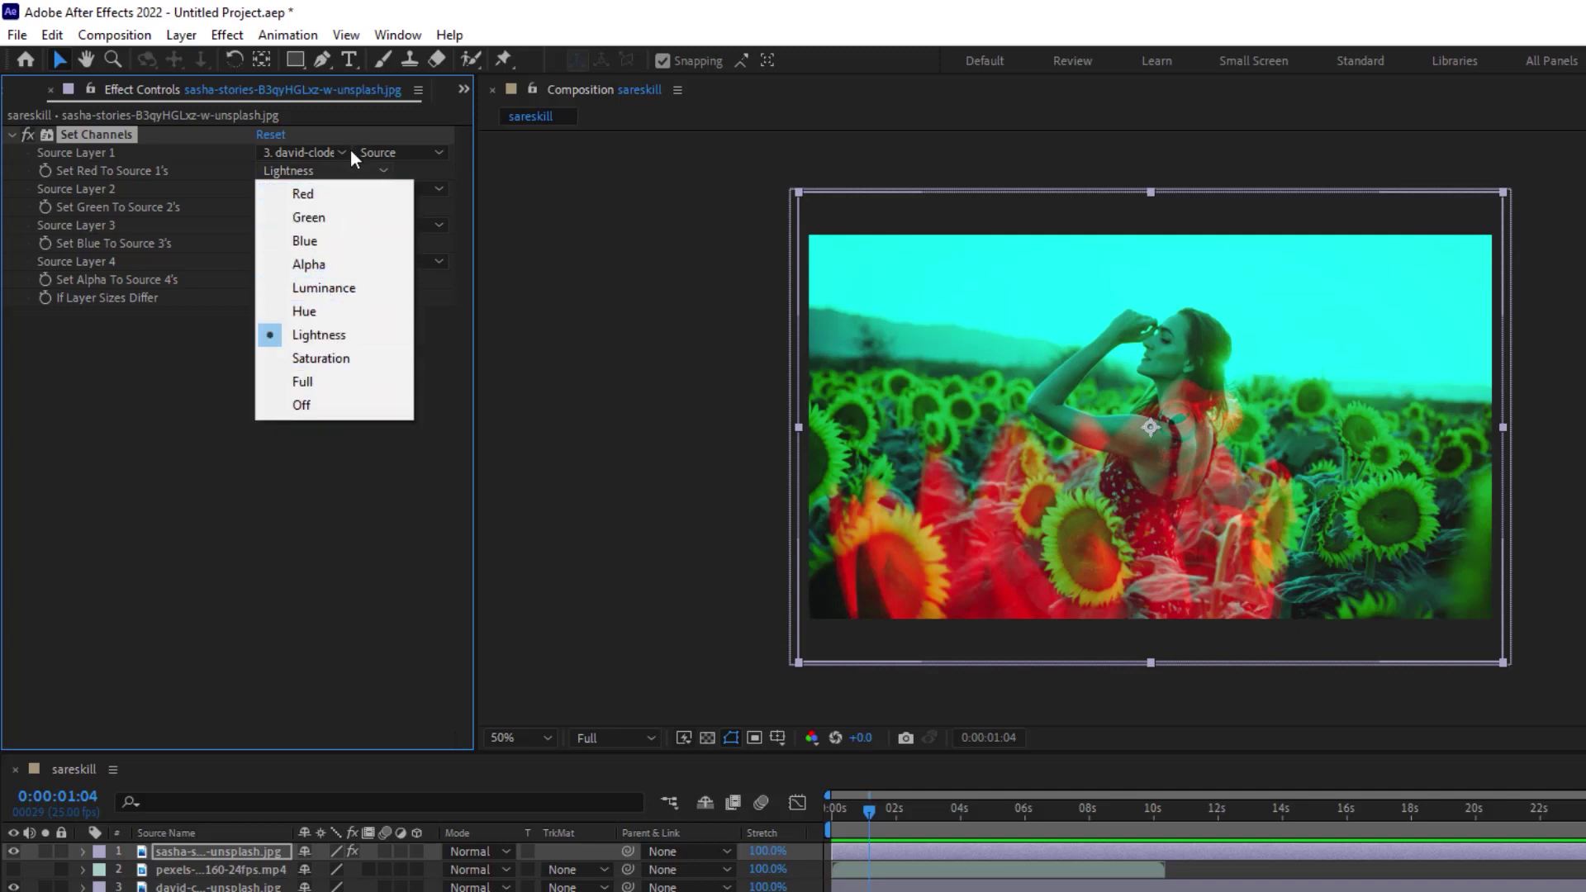
pyautogui.click(172, 168)
# Step: Make the mountain video Source Layer 2, taking Green from its Saturation
pyautogui.click(300, 188)
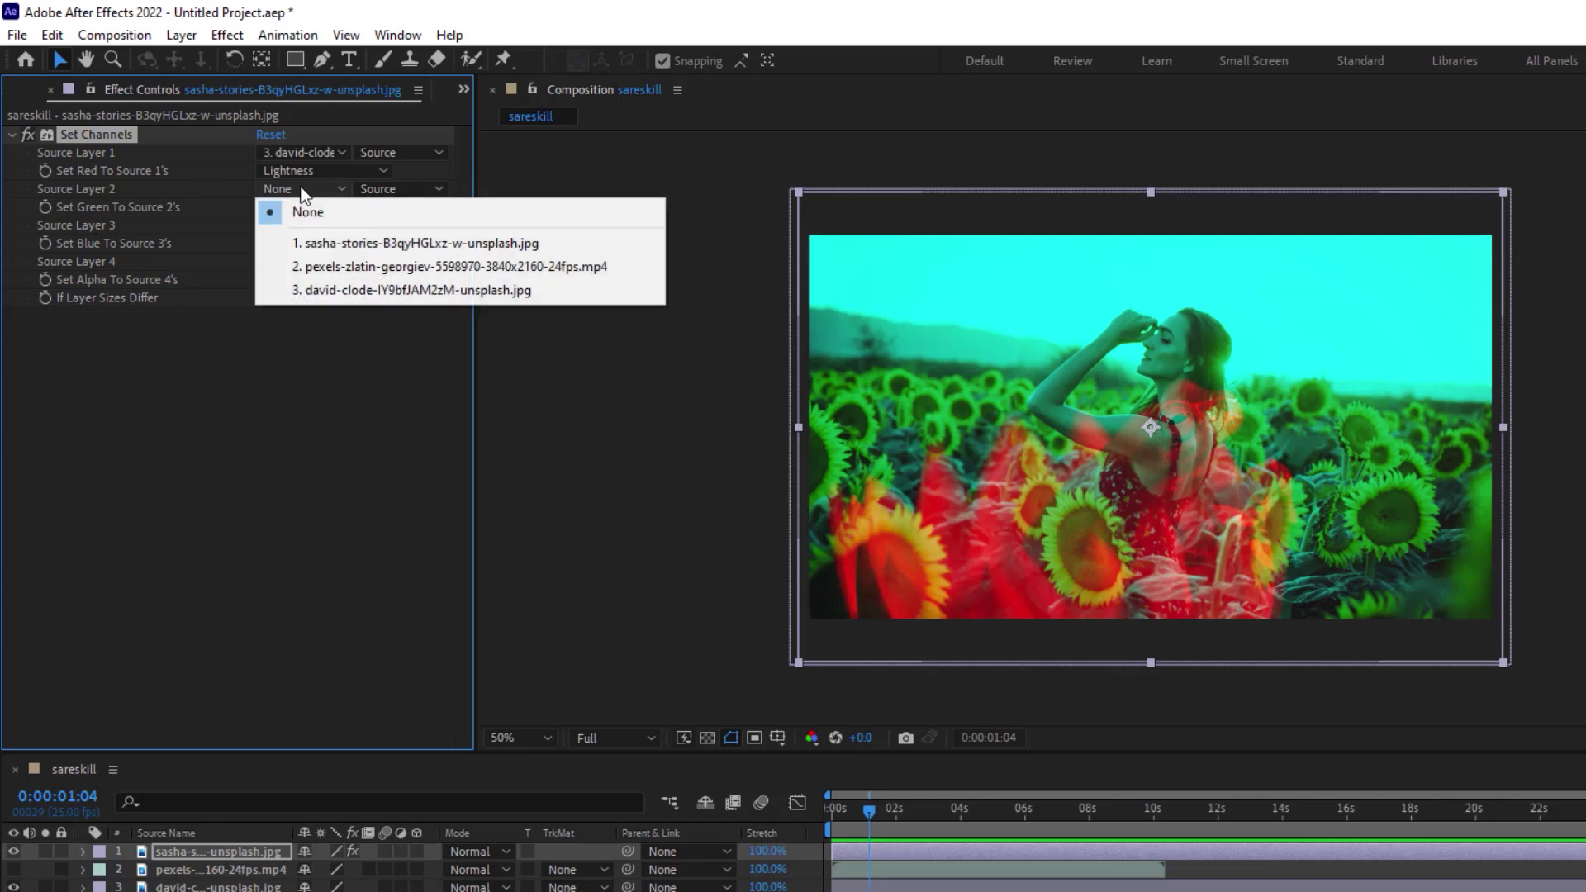
pyautogui.click(310, 265)
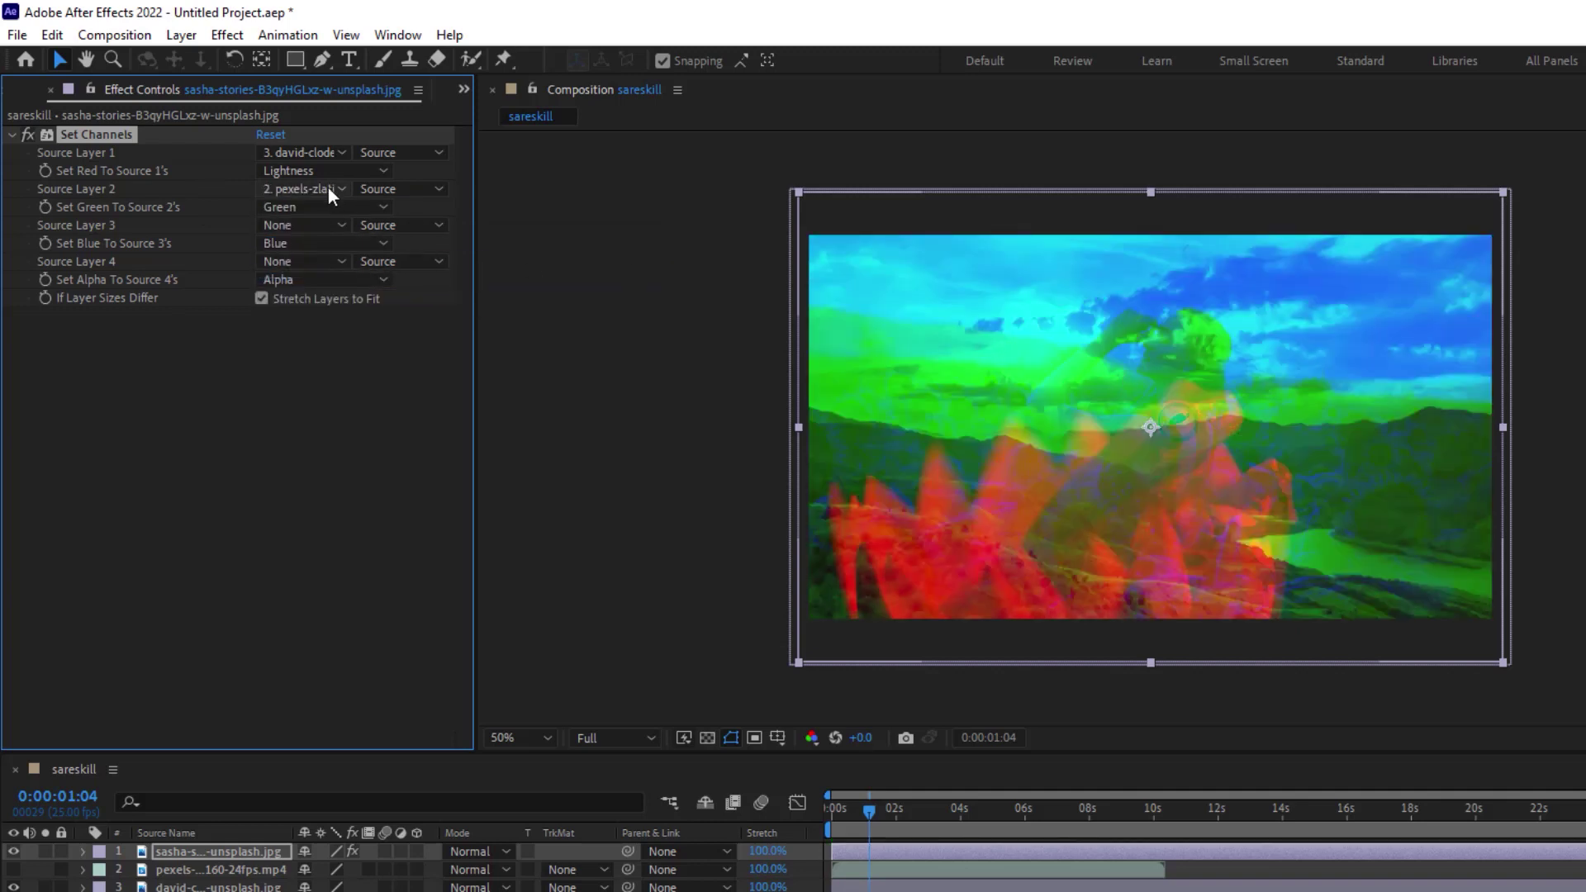
pyautogui.click(385, 208)
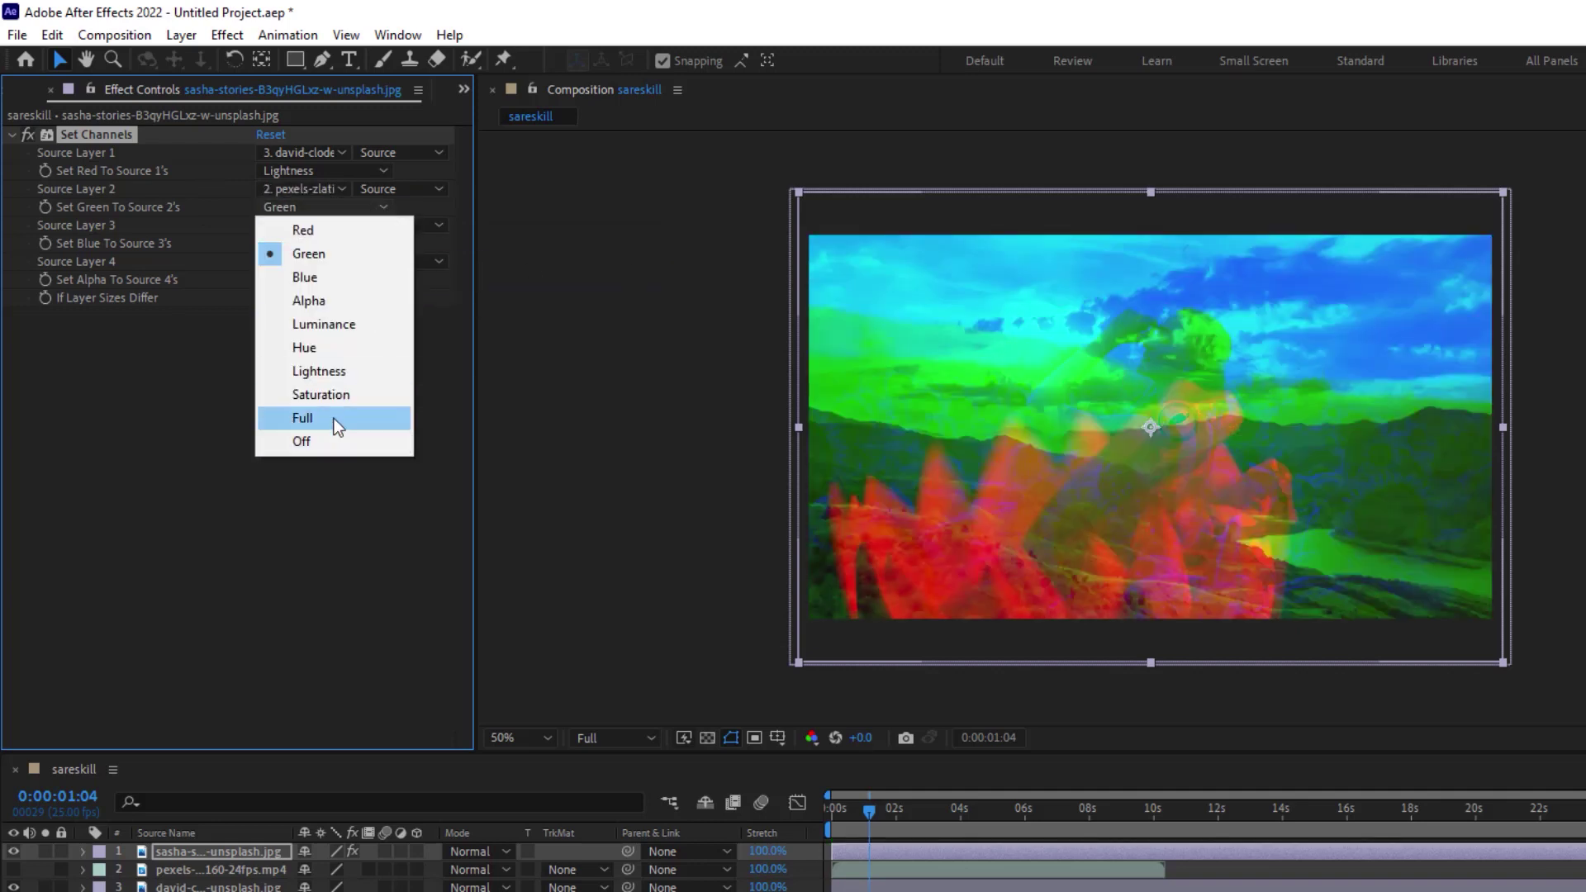
pyautogui.click(334, 394)
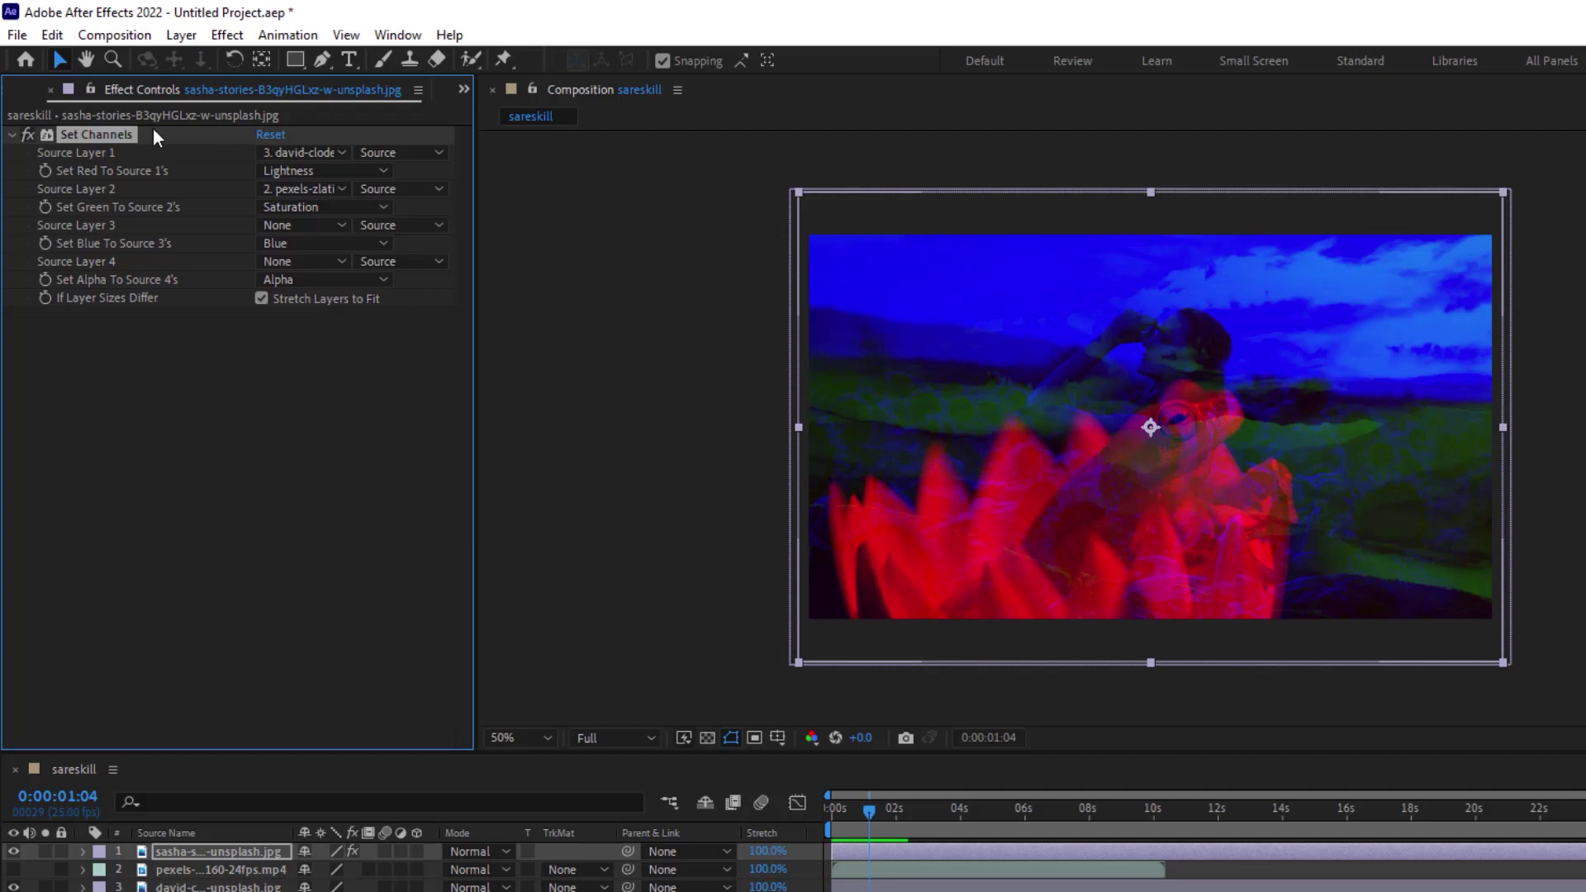
# Step: Replace Set Channels with Set Matte, taking the matte from the frog layer's Saturation
pyautogui.press('Delete')
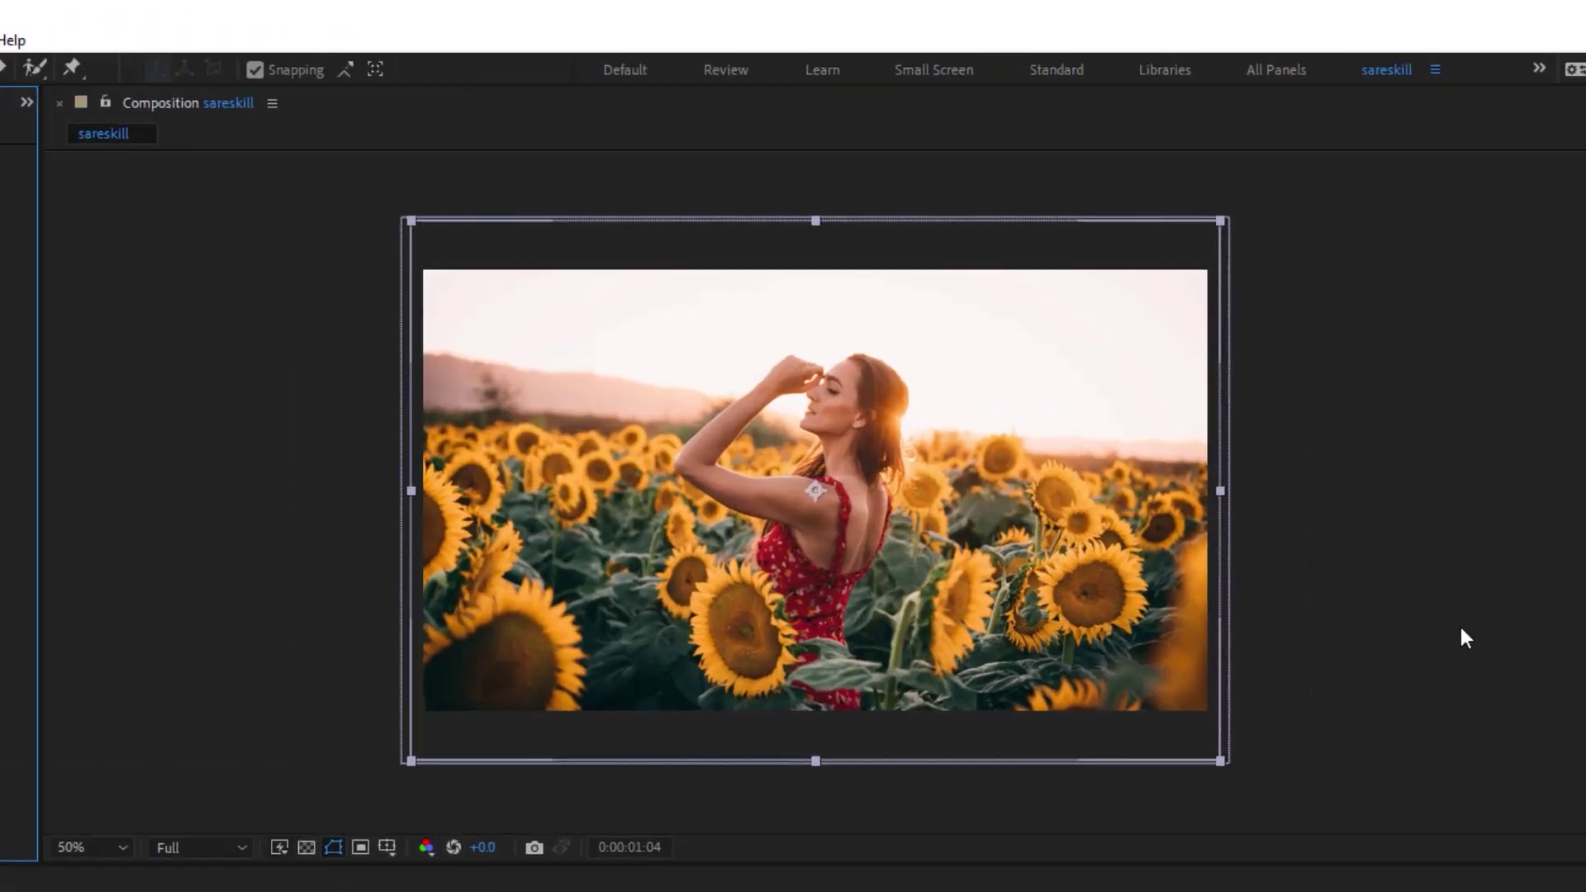
pyautogui.click(1437, 582)
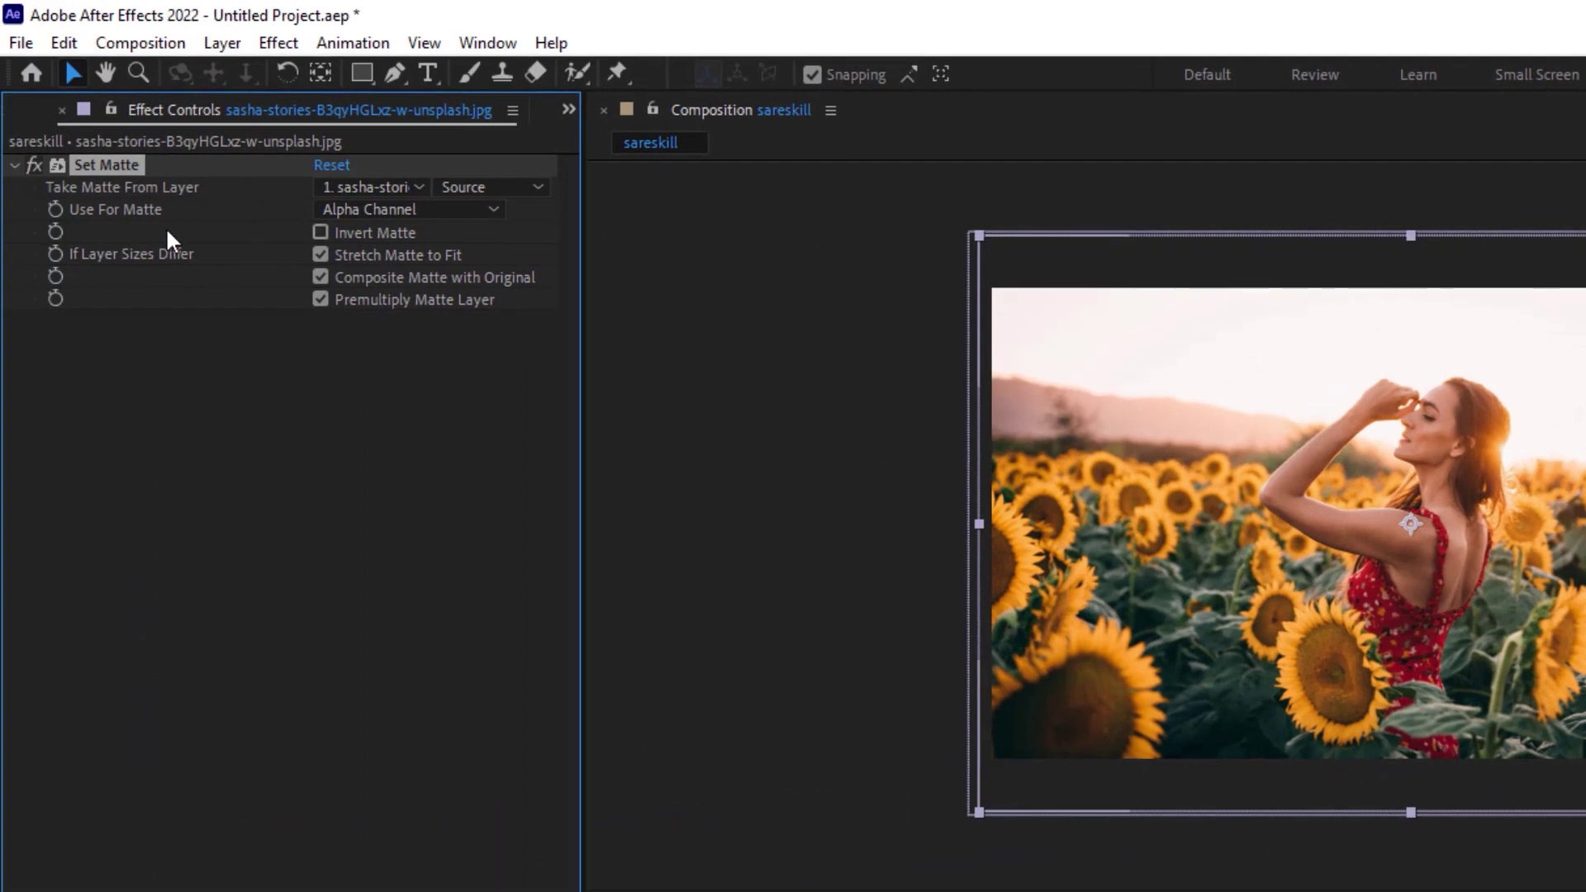
pyautogui.click(411, 187)
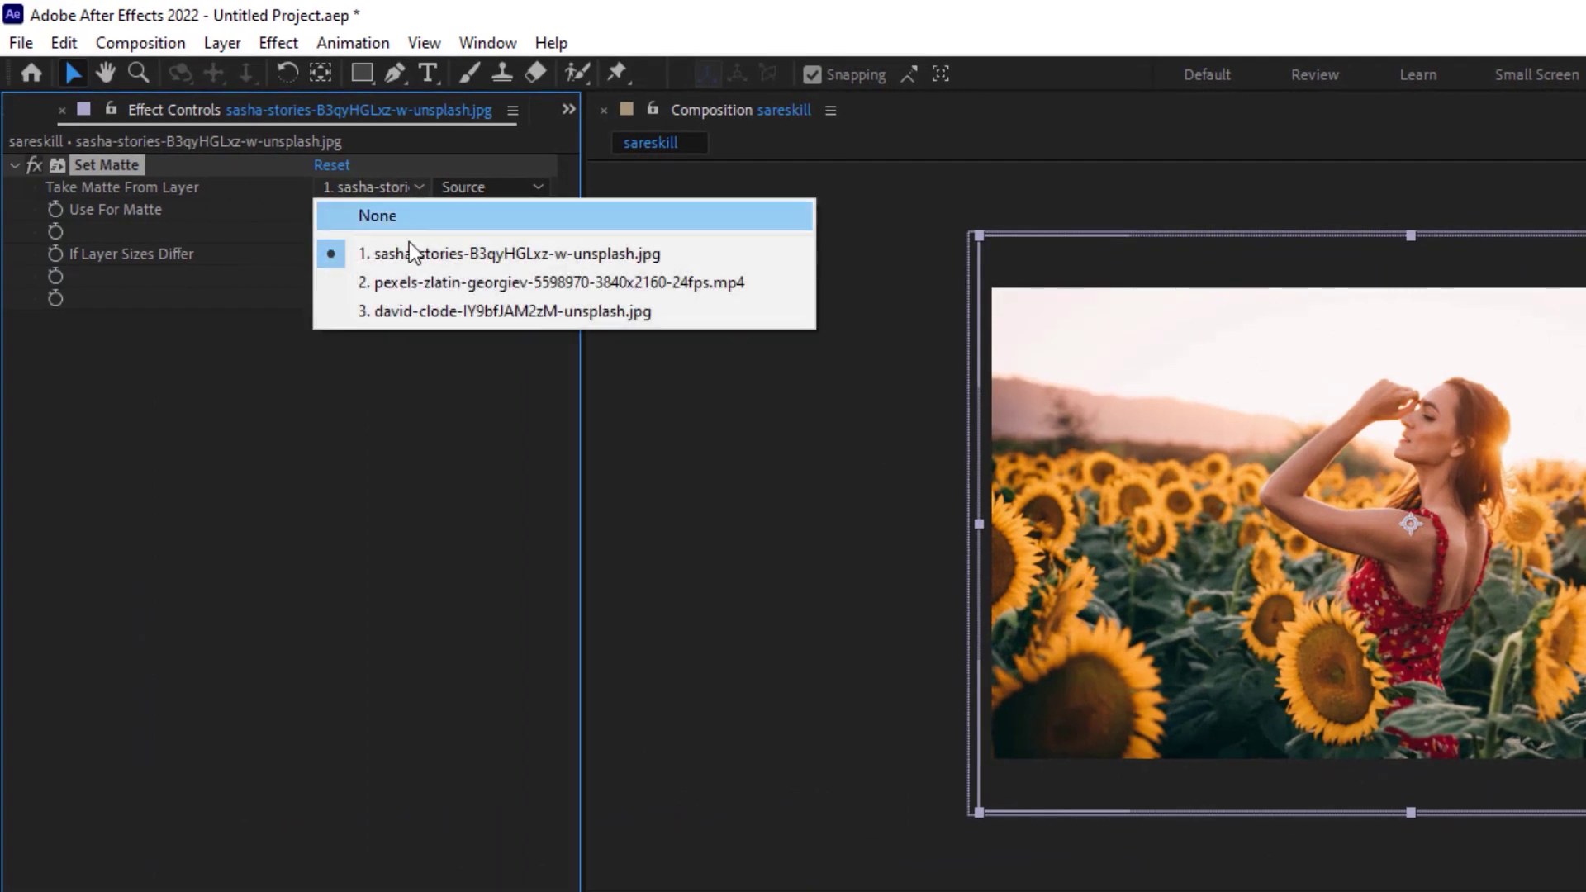
pyautogui.click(407, 312)
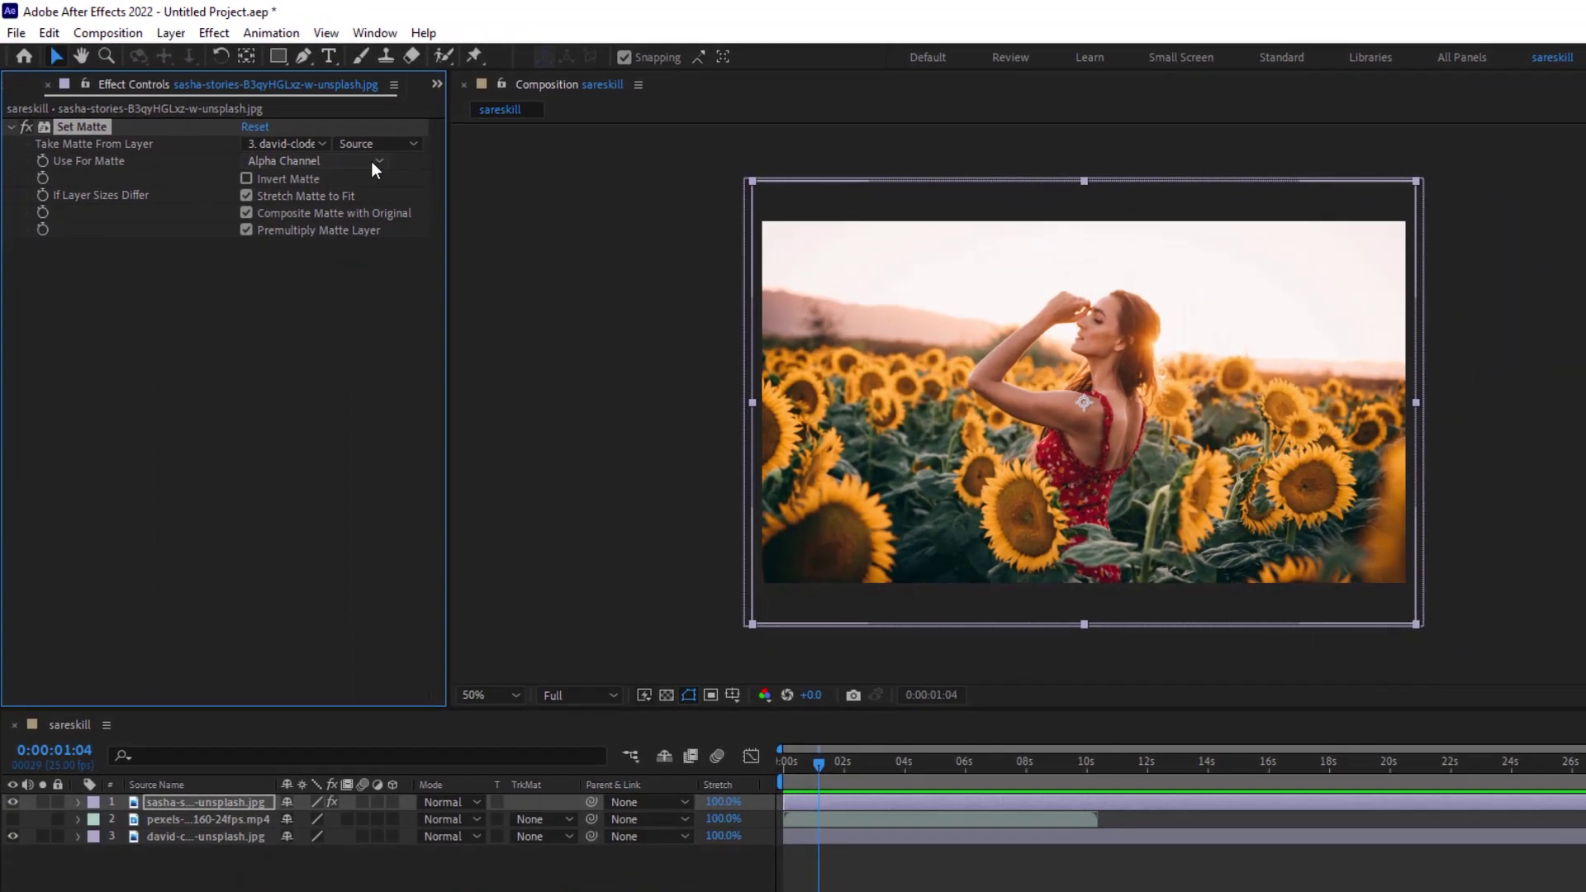
pyautogui.click(370, 161)
pyautogui.click(315, 339)
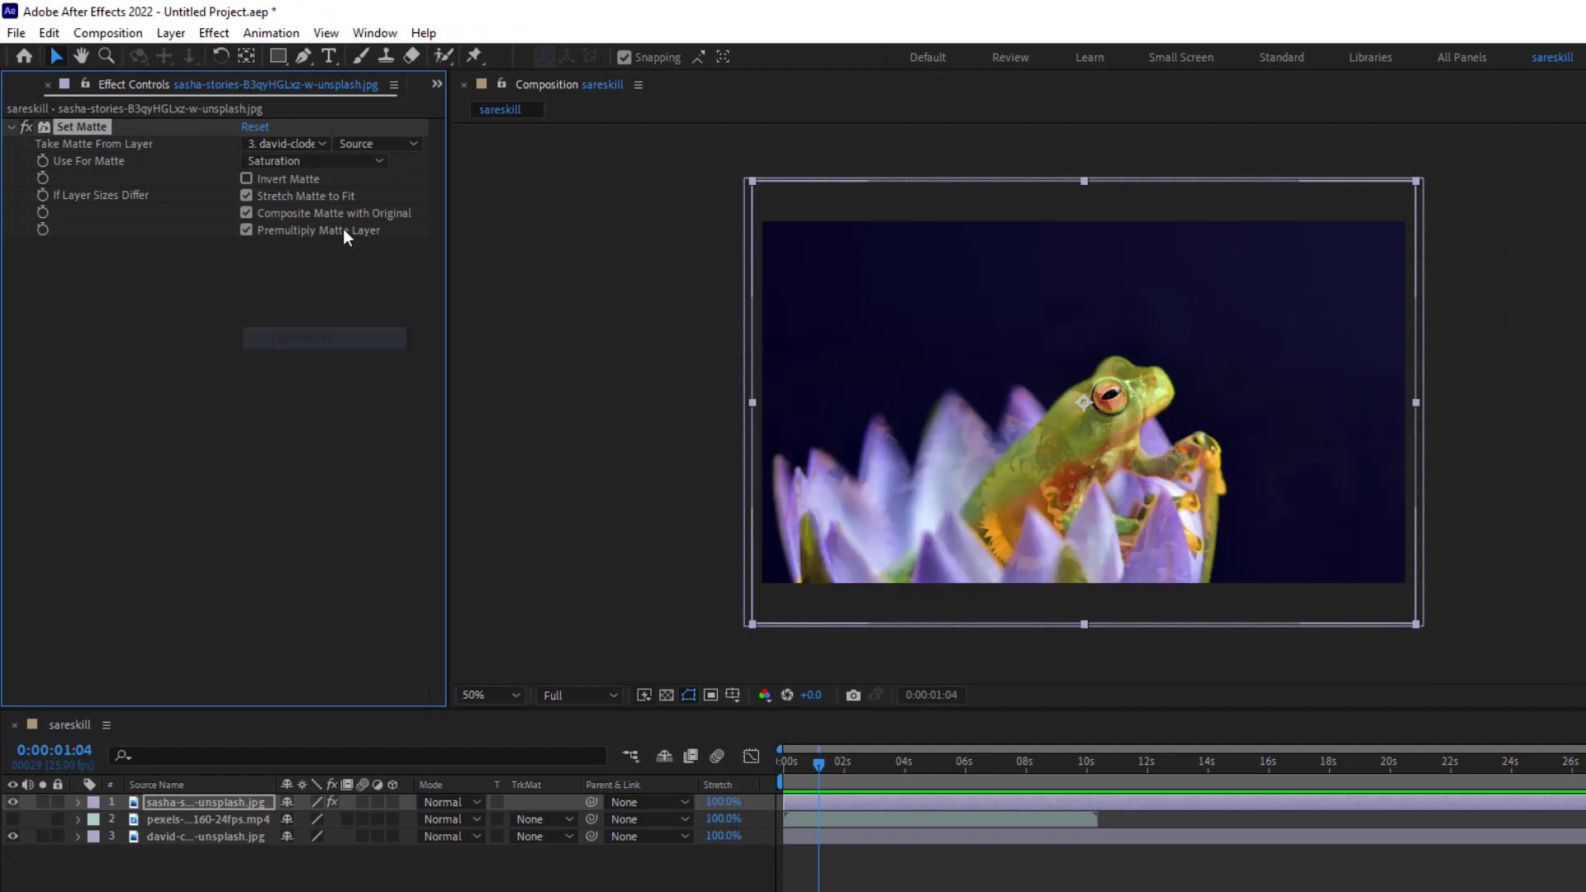
# Step: Switch the matte to the mountain video's Green Channel and preview the result
pyautogui.click(376, 160)
pyautogui.click(355, 205)
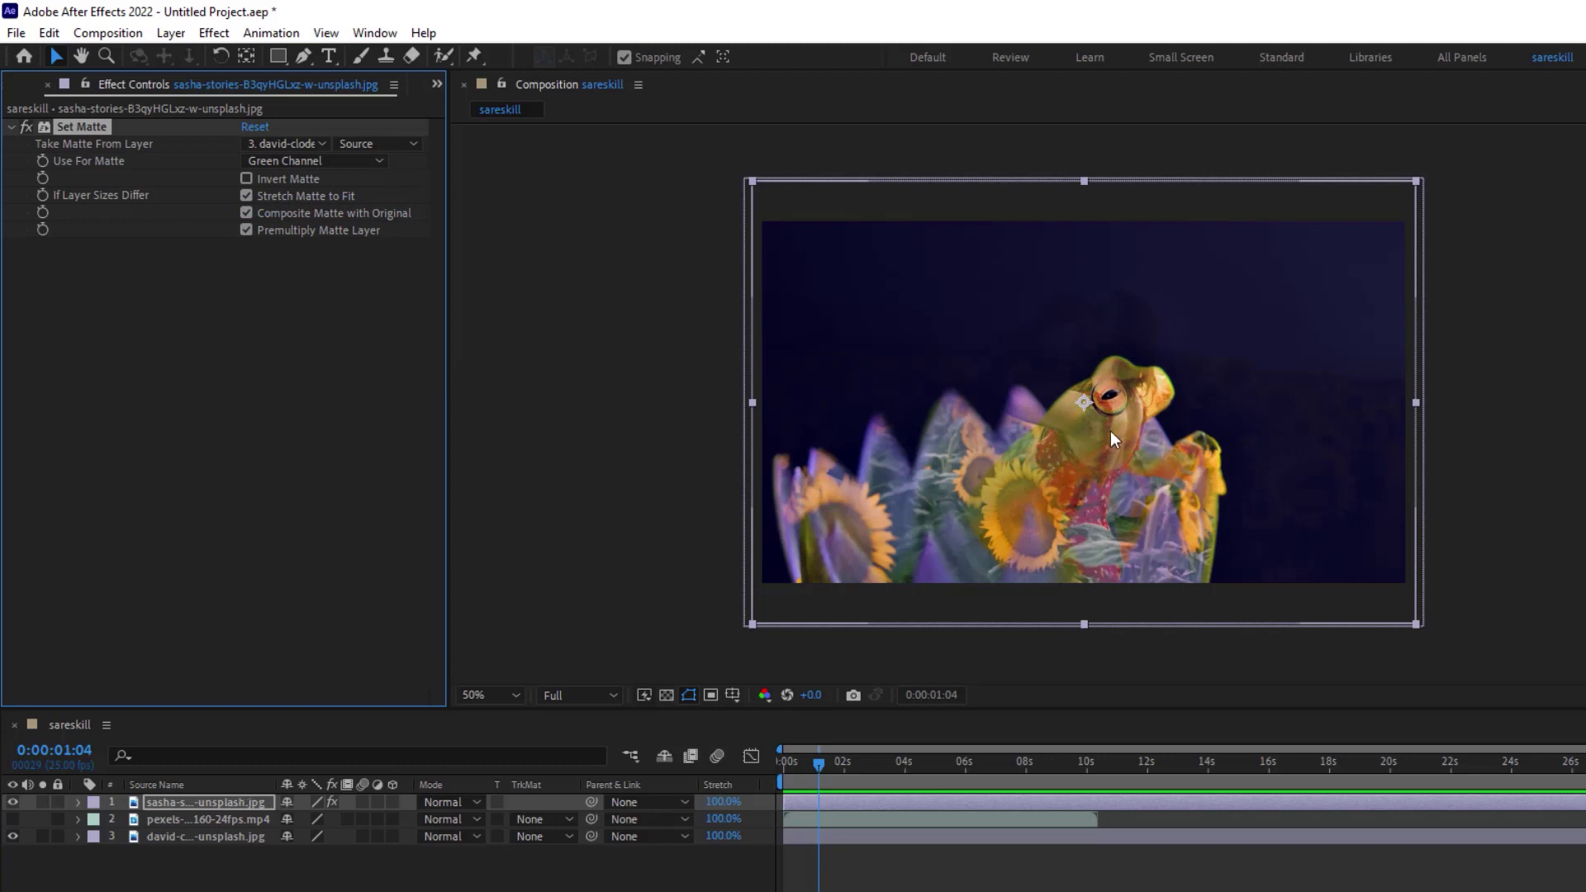
pyautogui.click(269, 144)
pyautogui.click(294, 217)
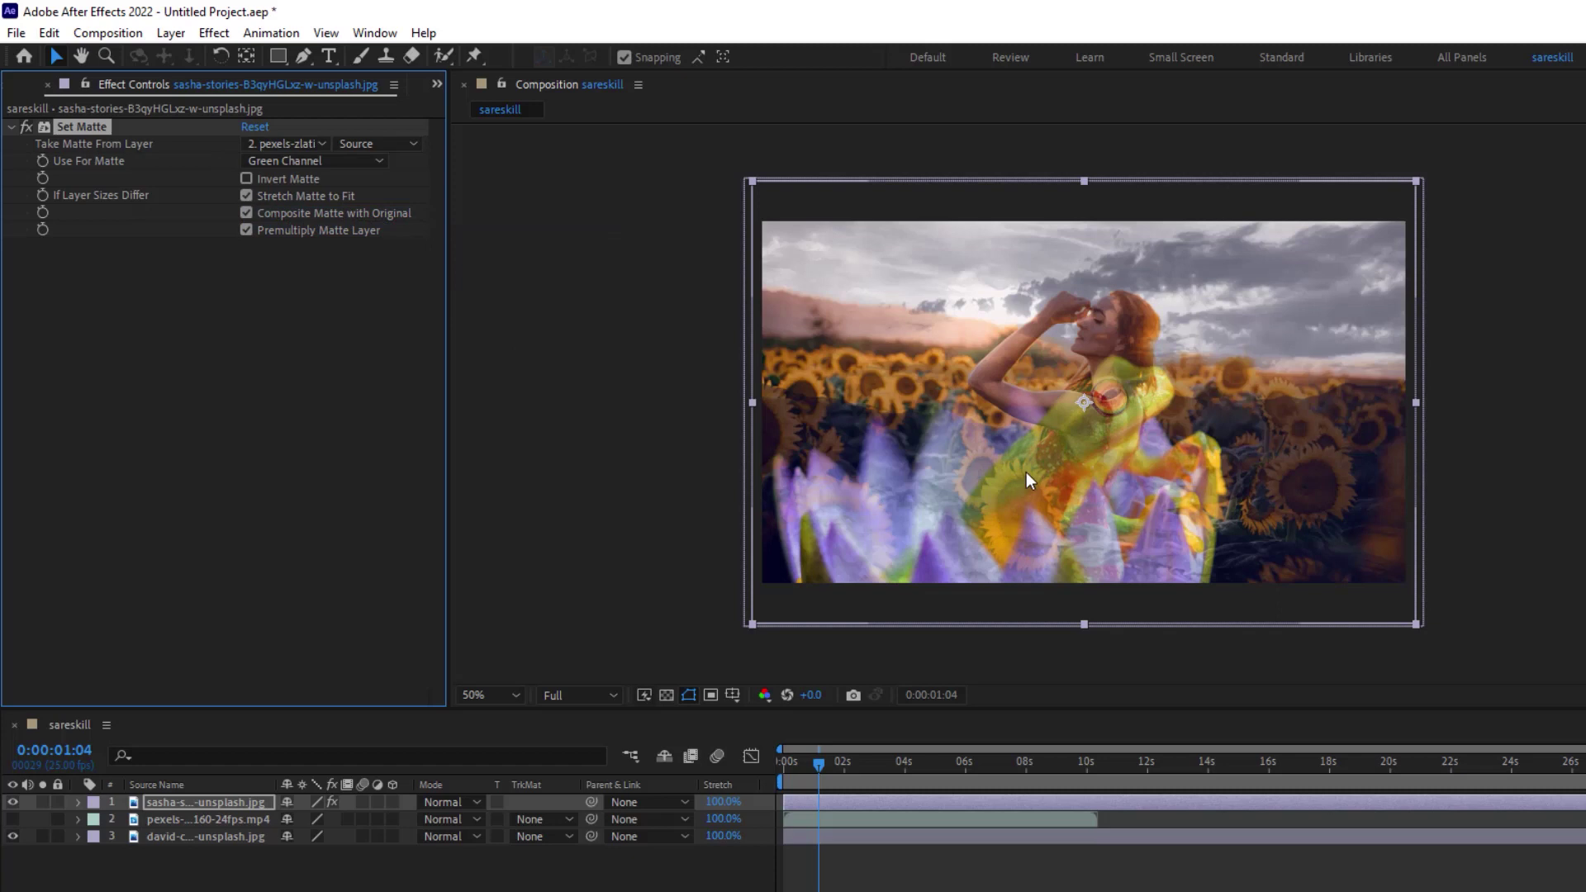
pyautogui.press('space')
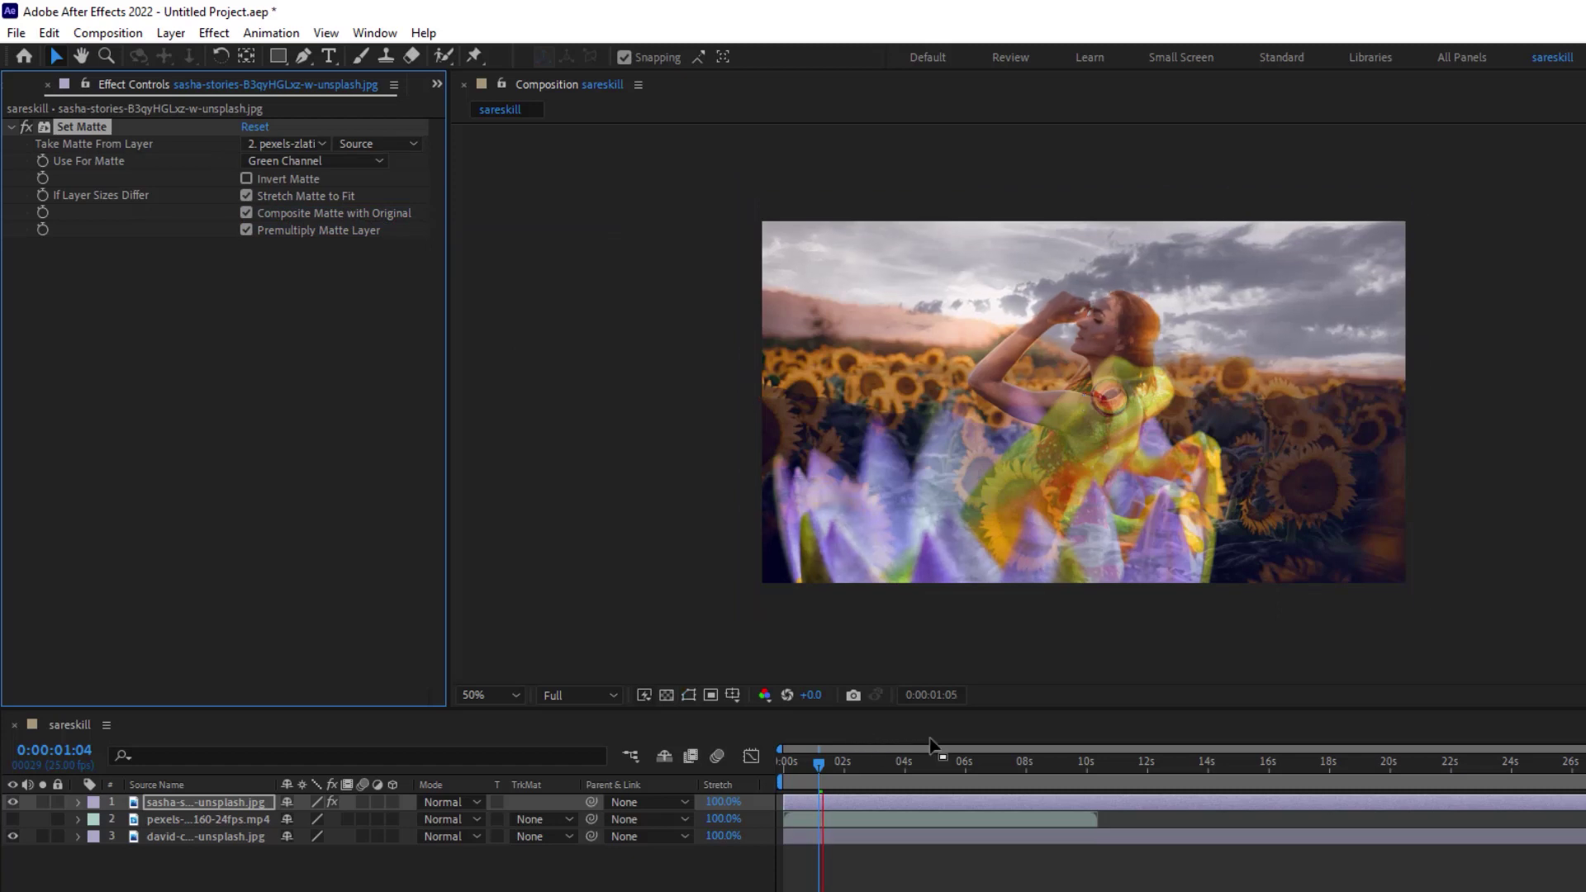
pyautogui.press('space')
# Step: Toggle Invert Matte and Stretch Matte to Fit off and back to their original state
pyautogui.click(246, 179)
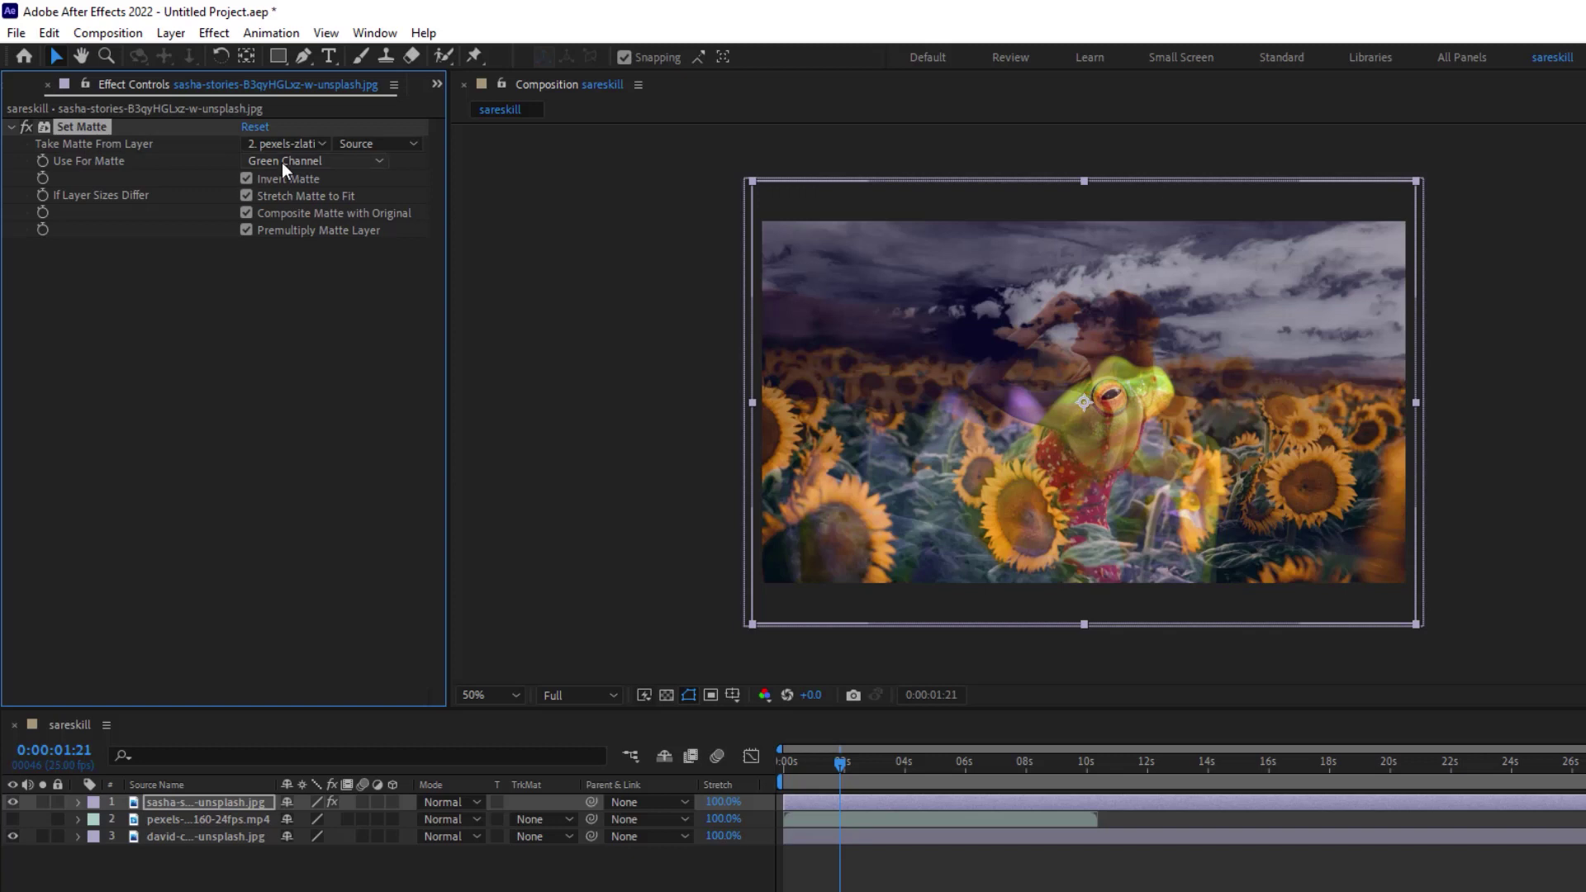
pyautogui.click(246, 179)
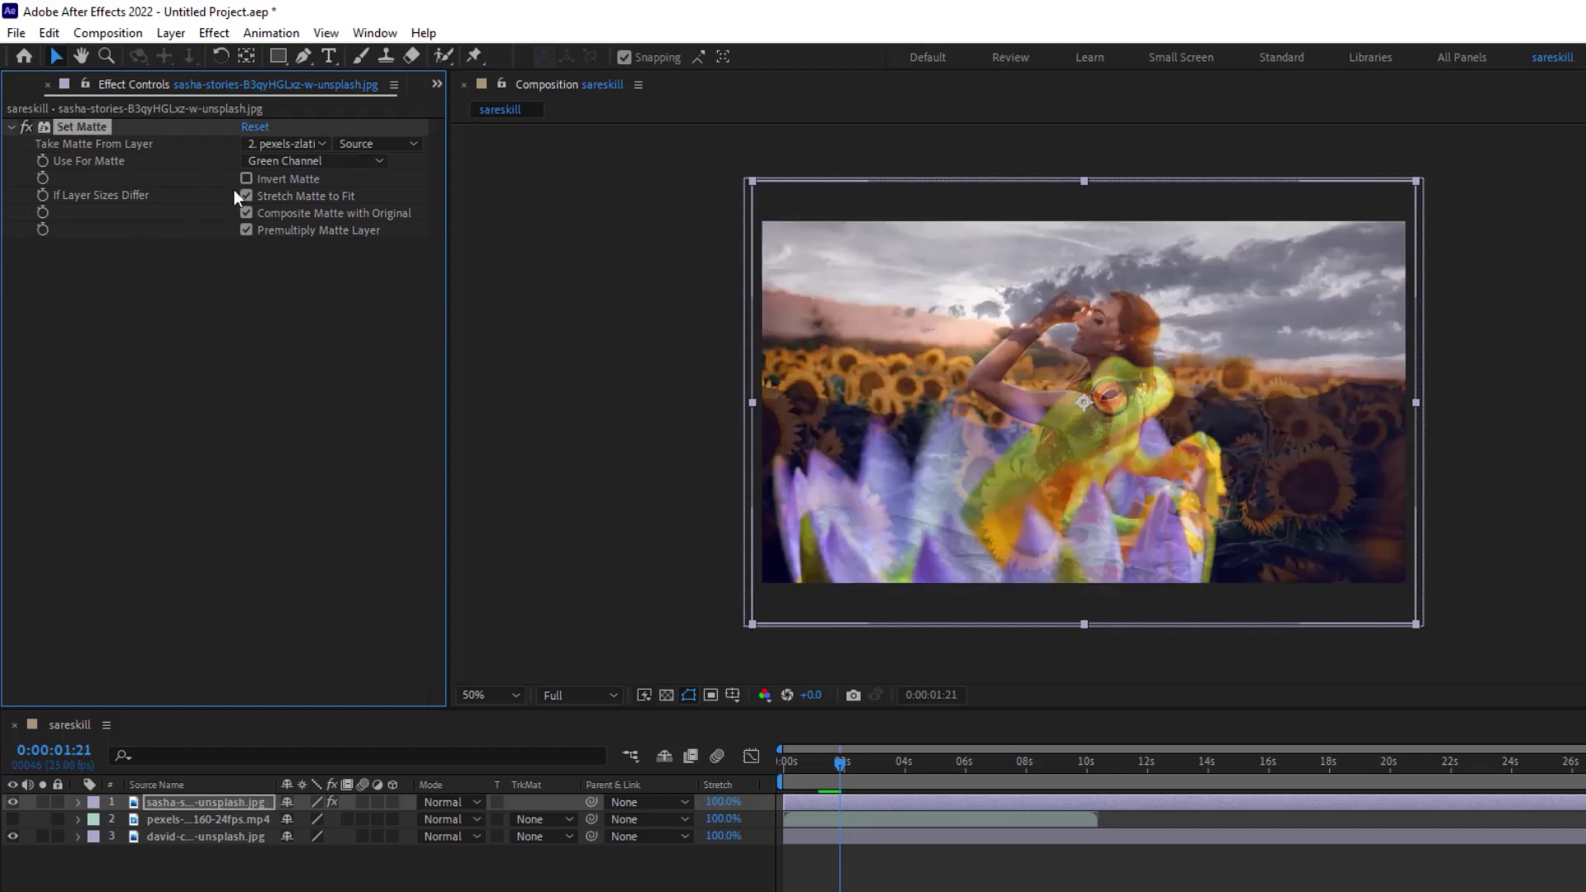
pyautogui.click(246, 196)
pyautogui.click(246, 196)
# Step: Replace Set Matte with Shift Channels and take alpha from Blue after trying Saturation
pyautogui.press('Delete')
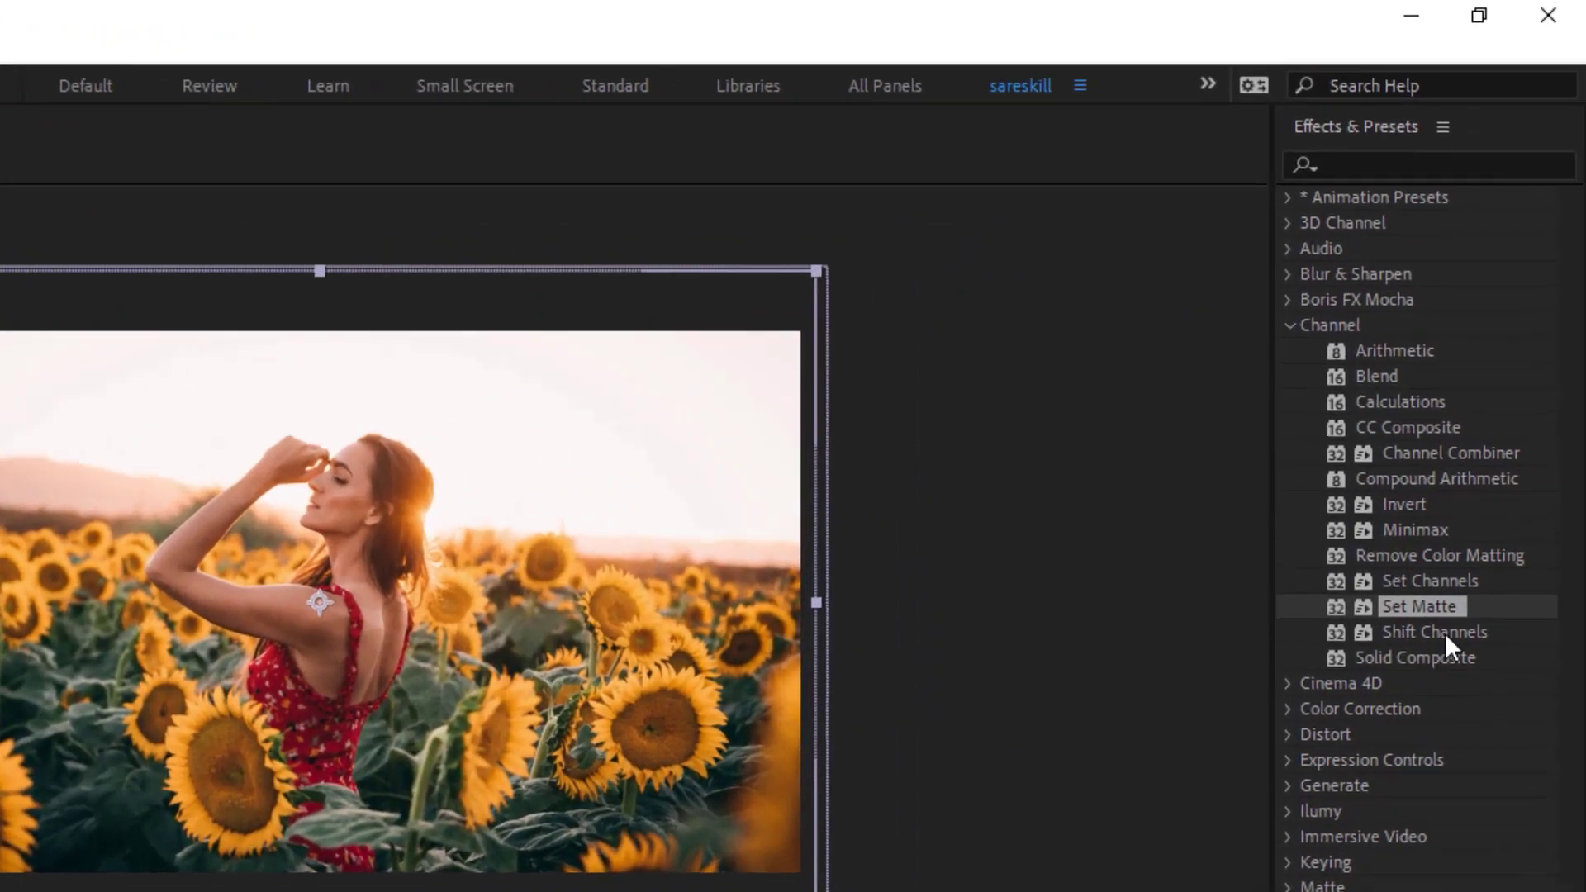
pyautogui.doubleClick(1445, 632)
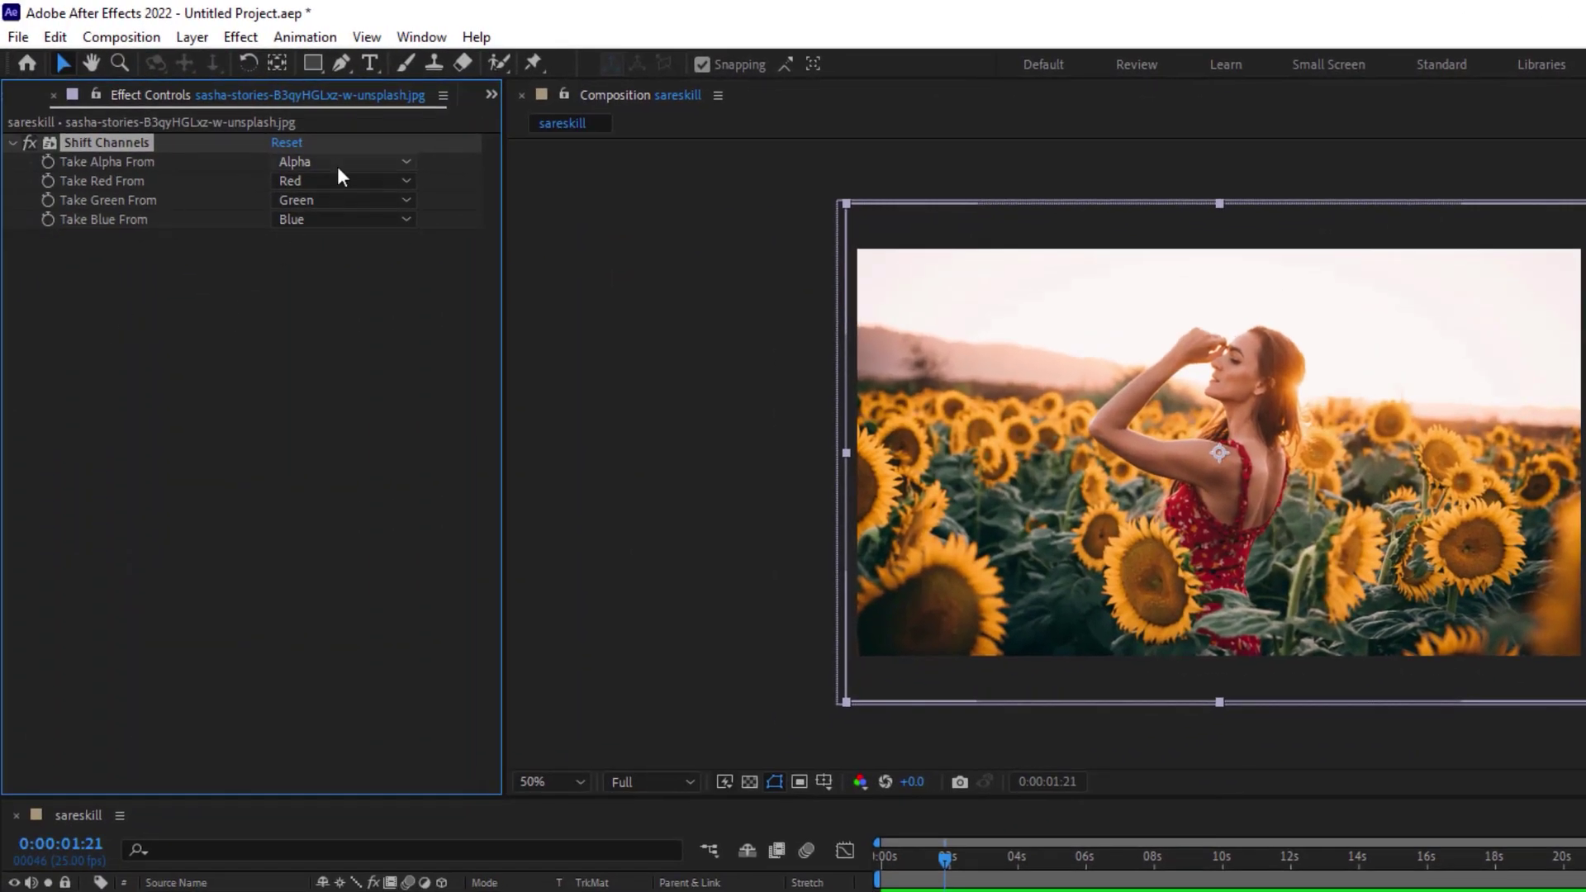
pyautogui.click(338, 163)
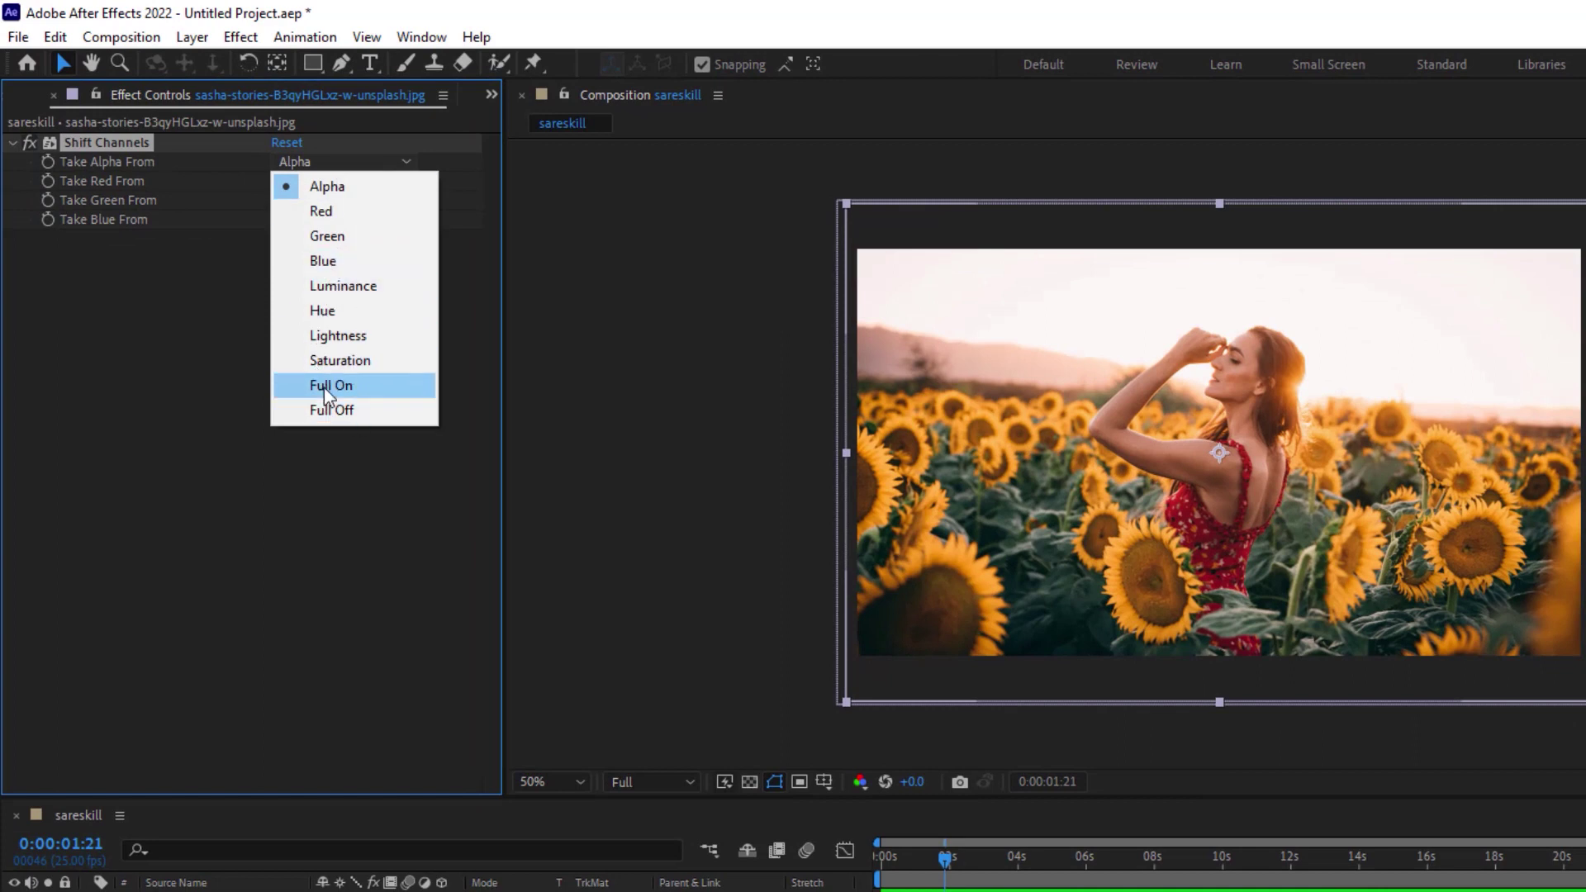
pyautogui.click(345, 362)
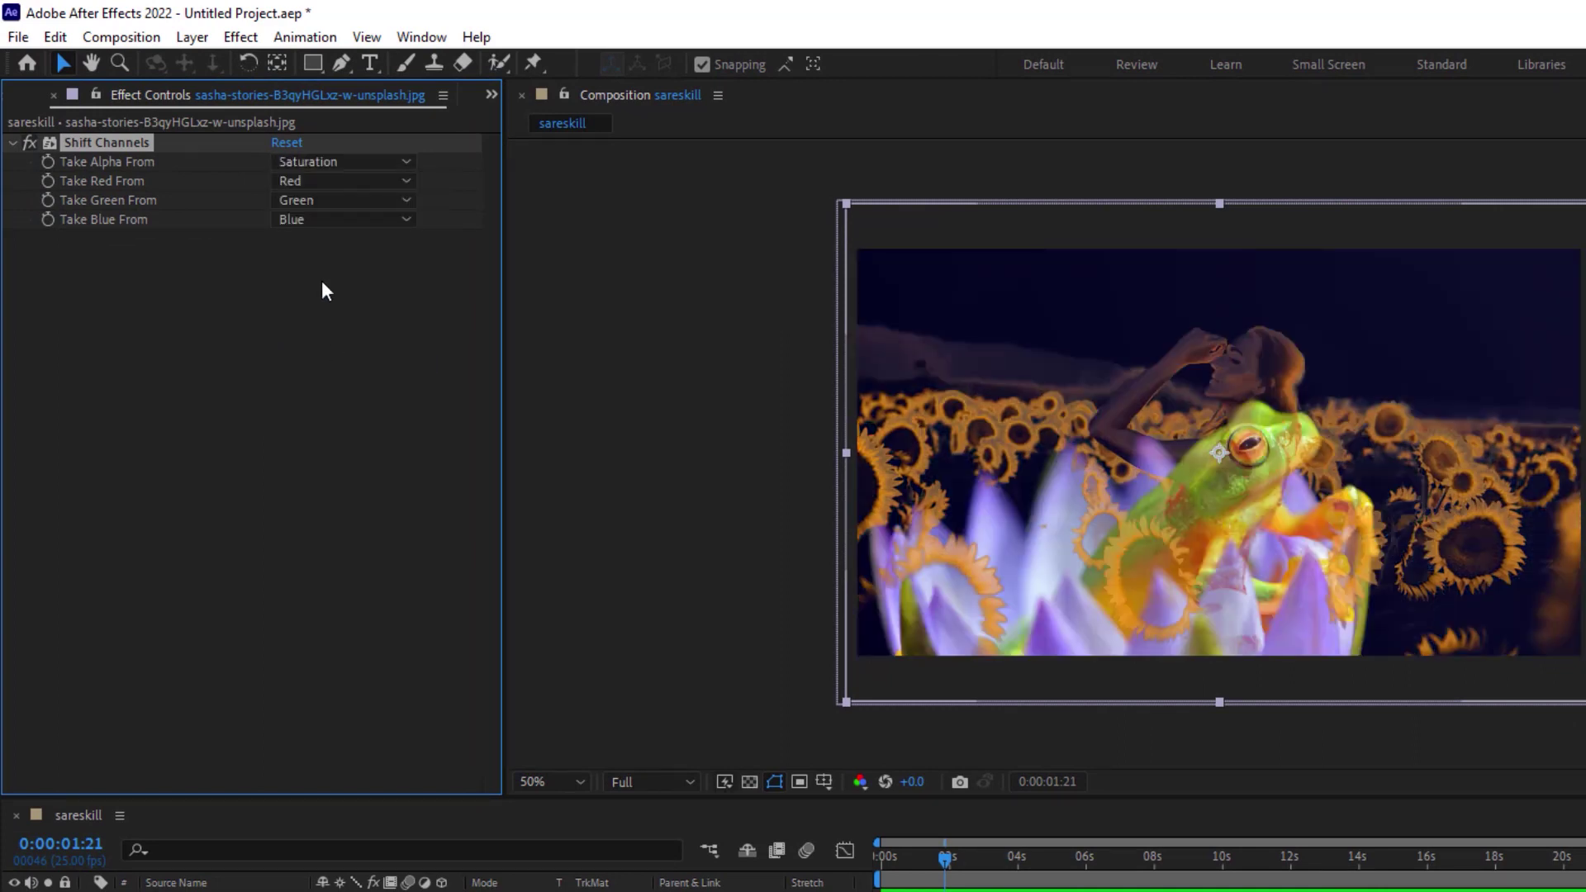
pyautogui.click(346, 183)
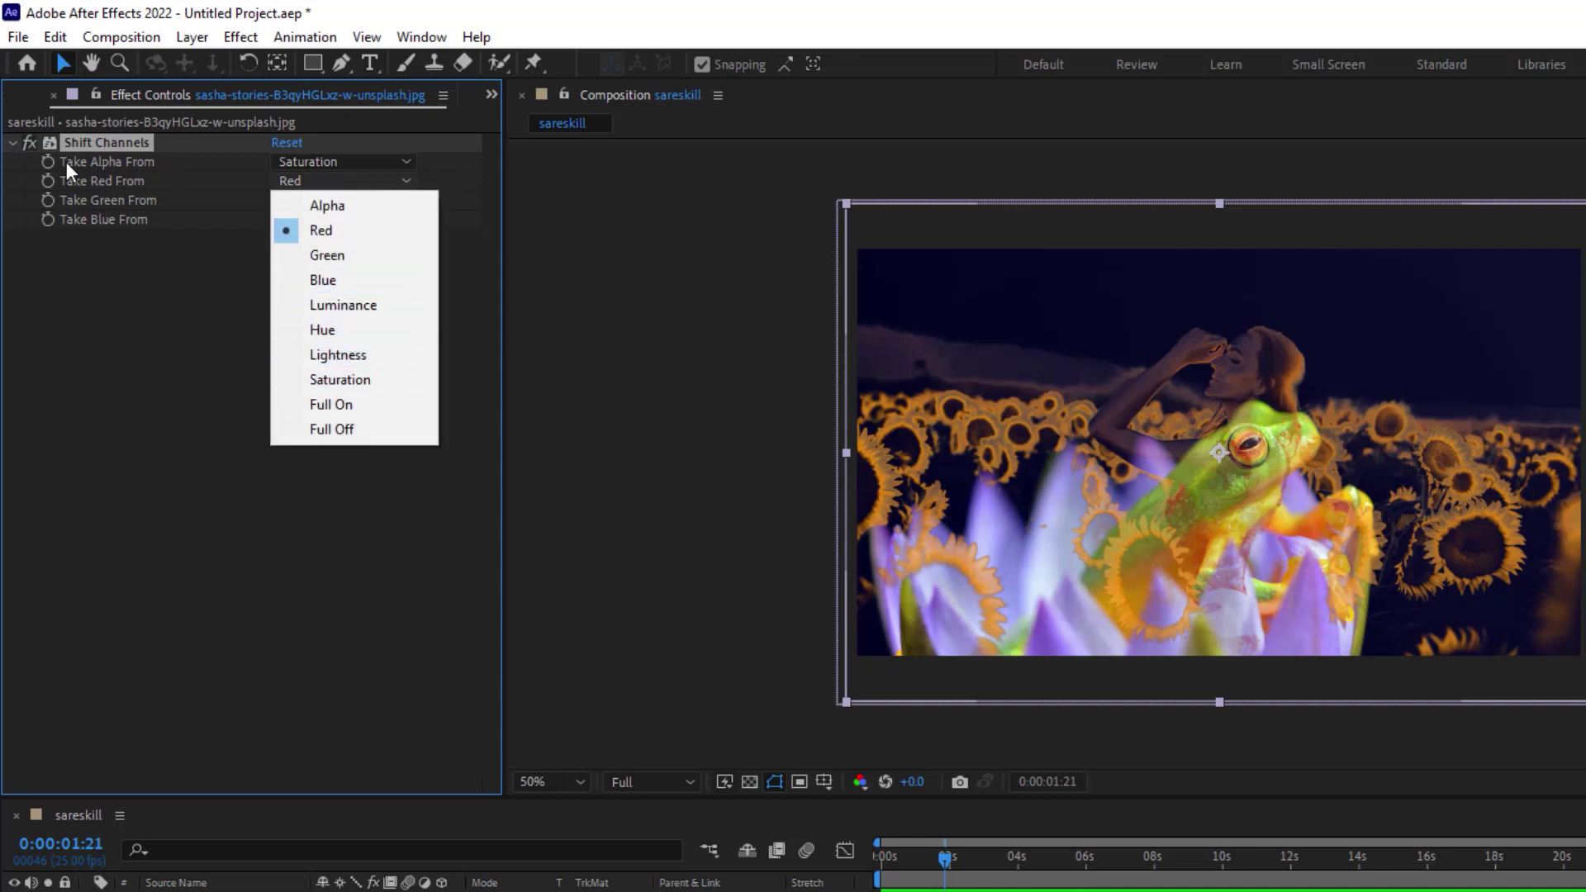
pyautogui.click(344, 162)
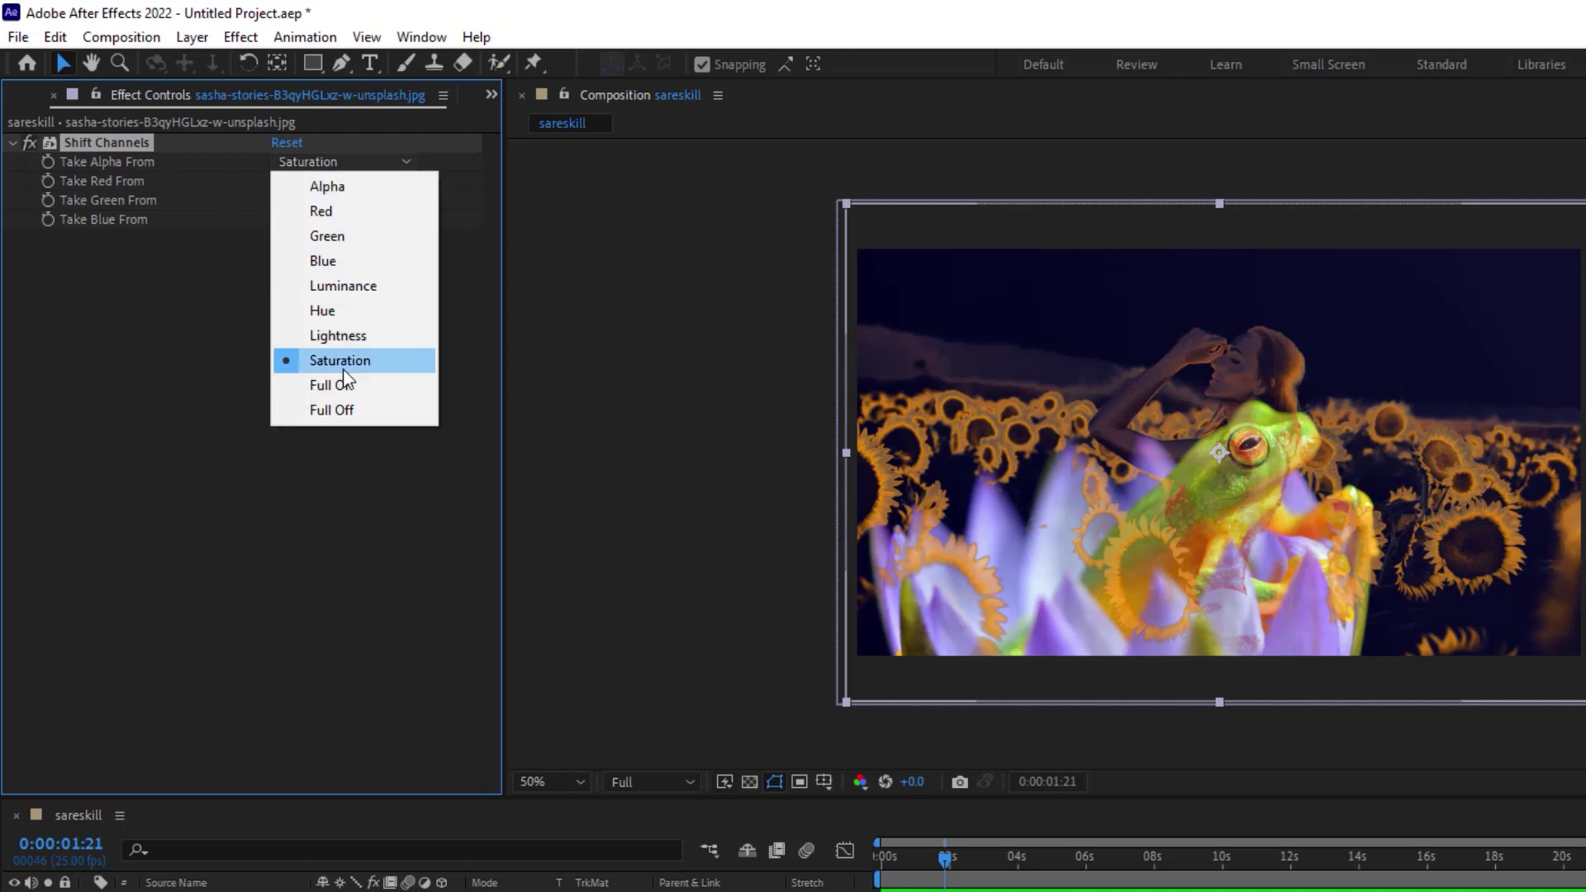
pyautogui.click(345, 262)
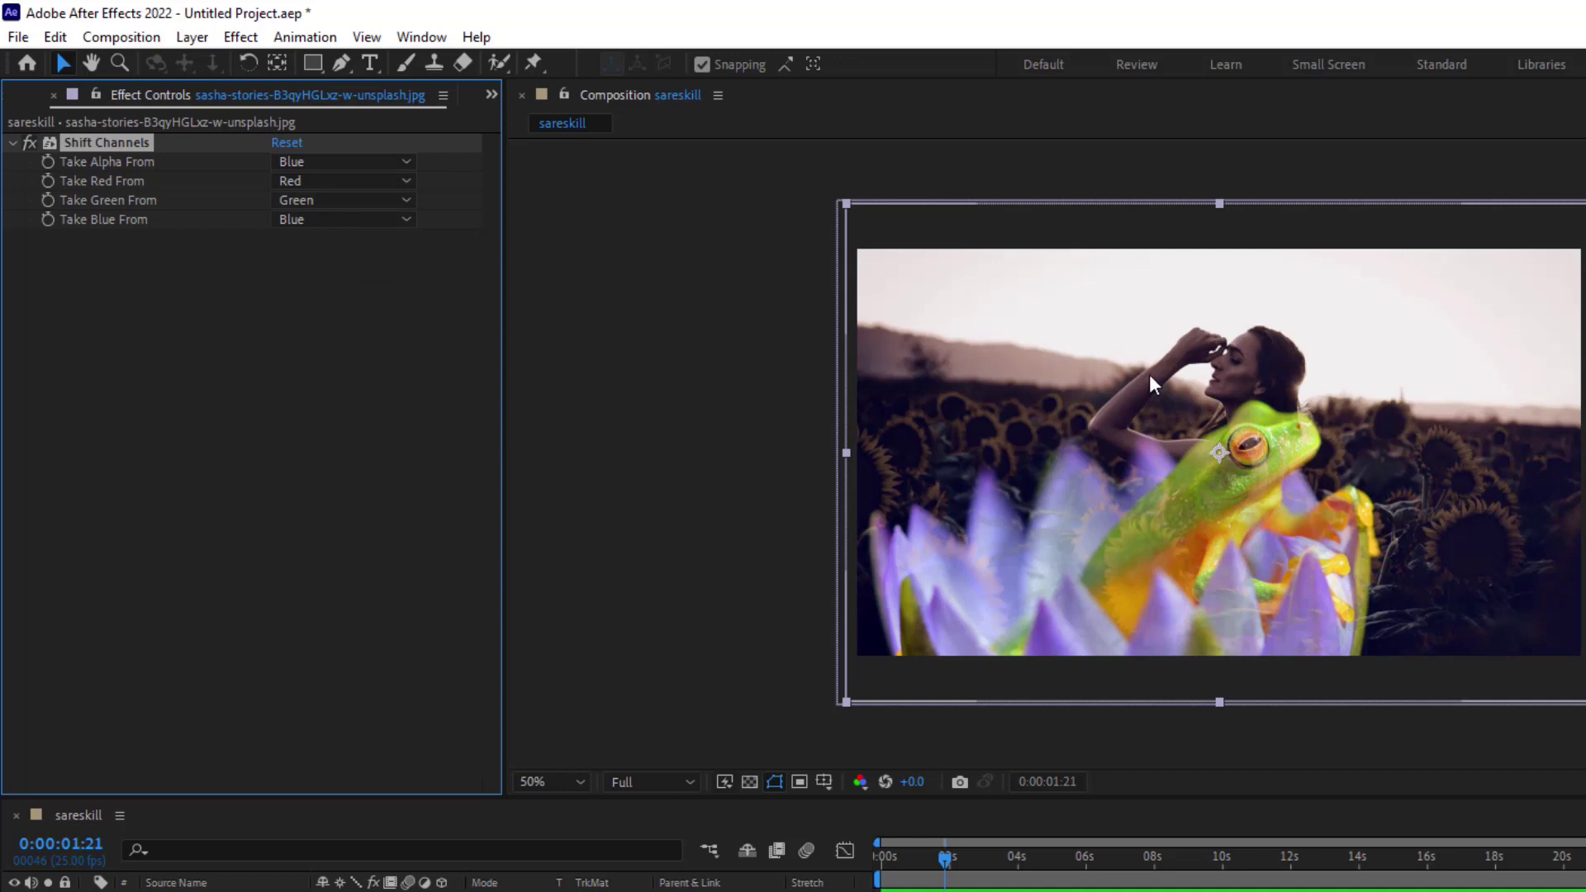
# Step: Take the green channel from Lightness and the blue channel from Red
pyautogui.click(312, 200)
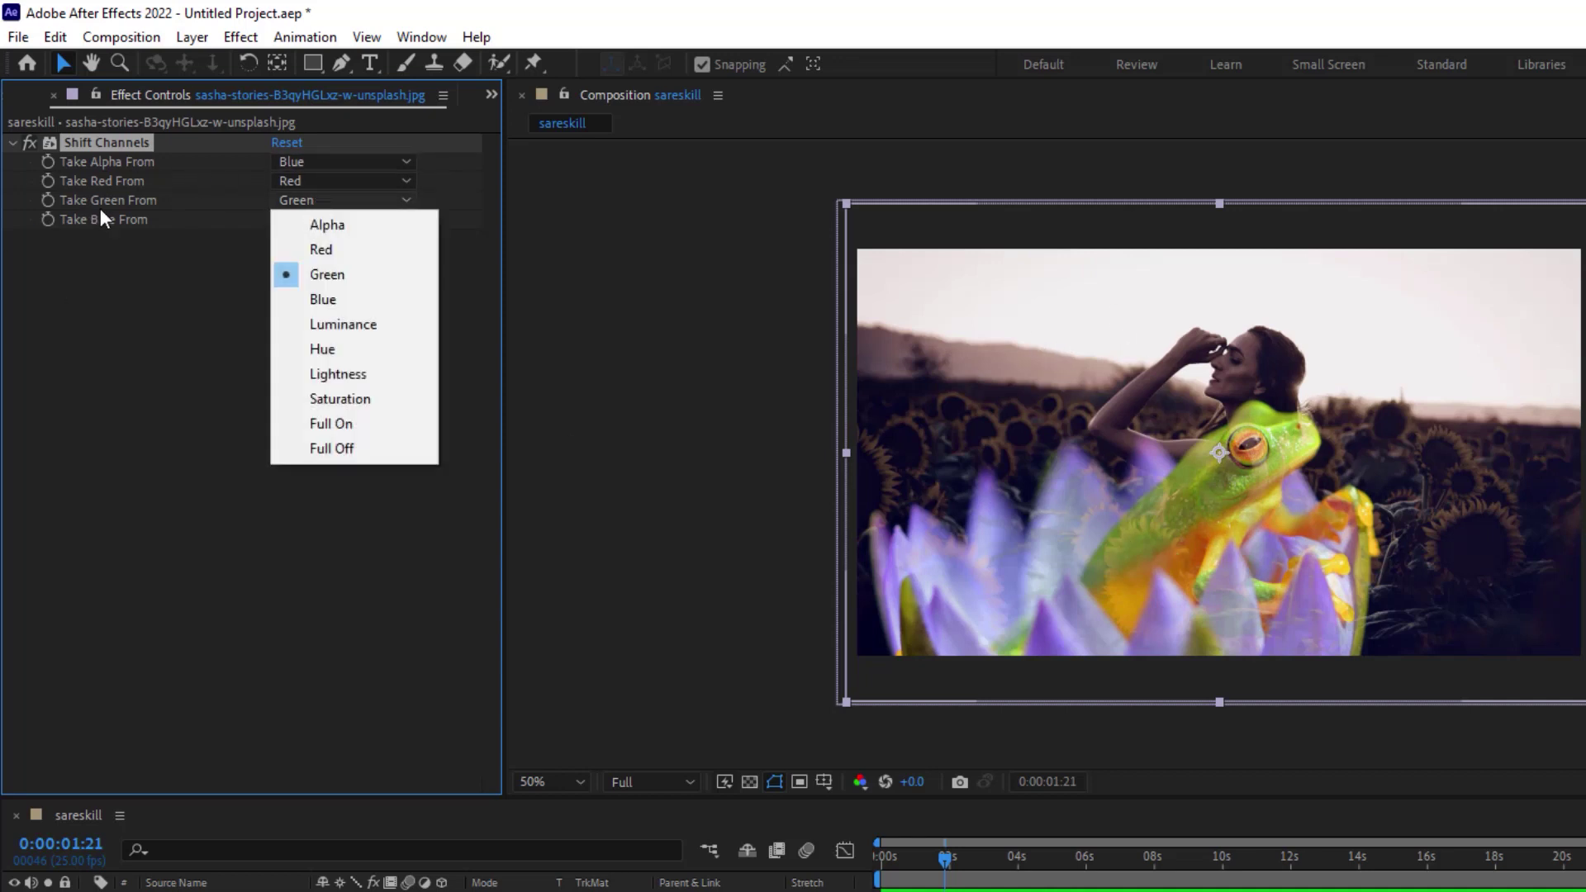
pyautogui.click(347, 374)
pyautogui.click(322, 221)
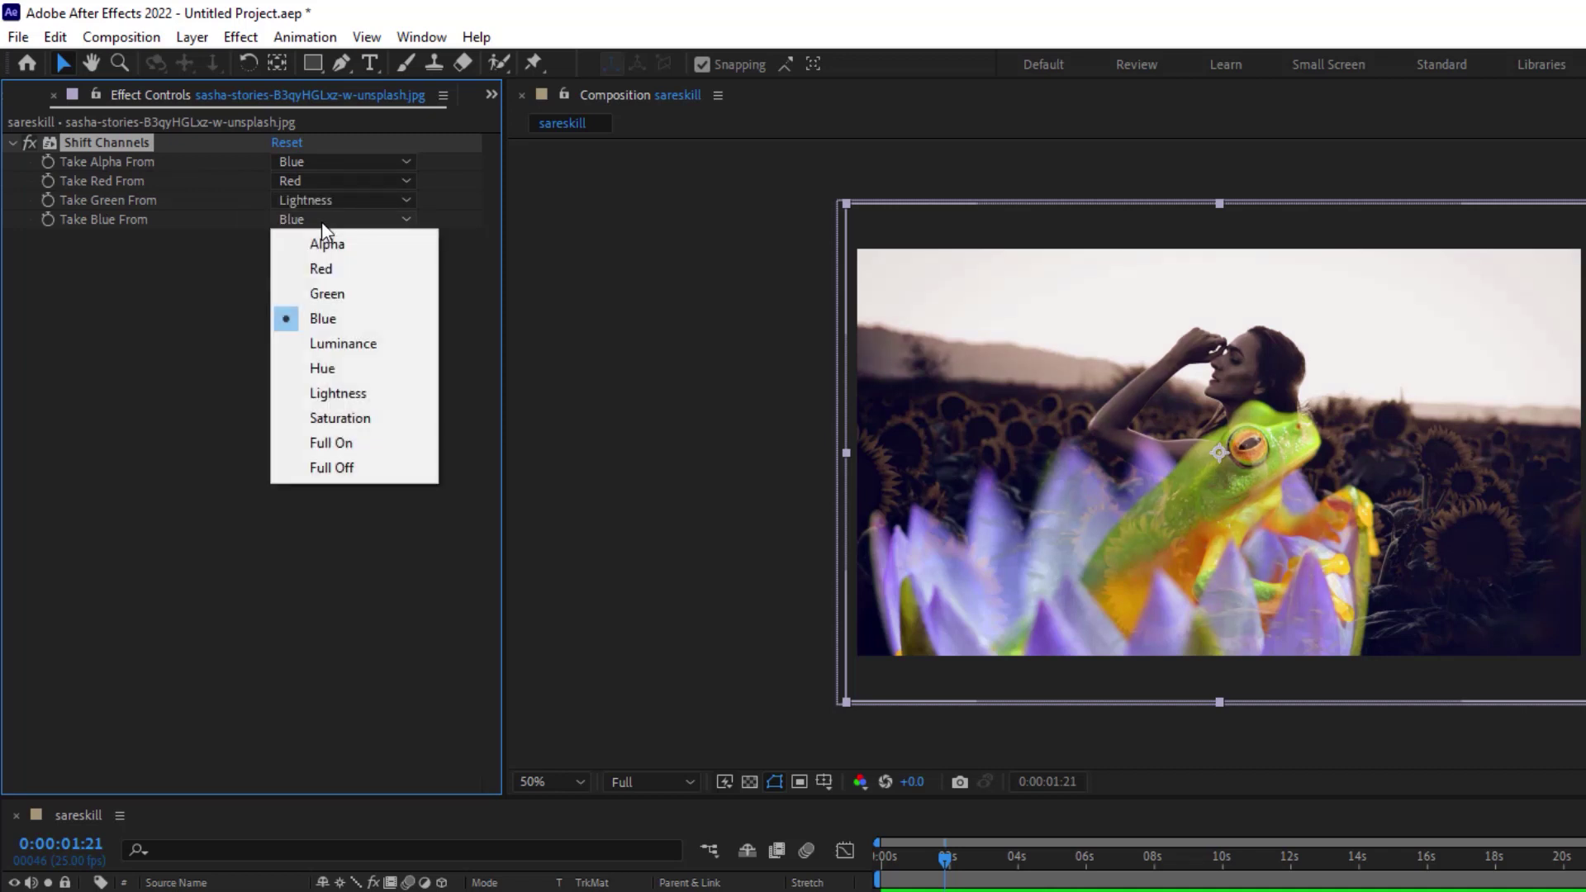
pyautogui.click(344, 266)
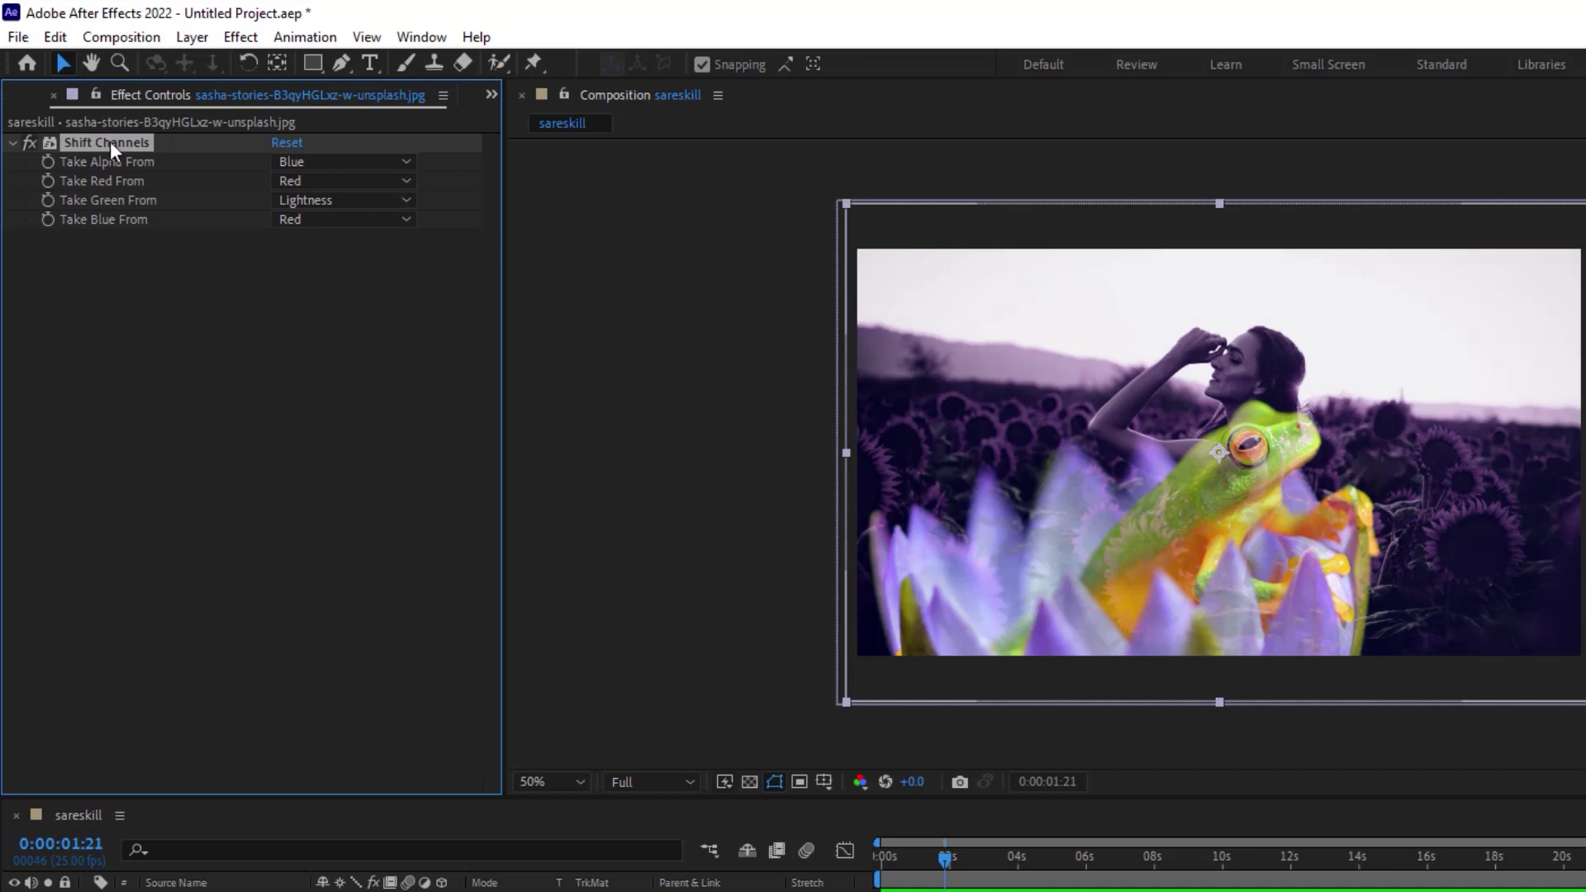
# Step: Swap Shift Channels for Solid Composite using the dress's dark red at 37% source opacity
pyautogui.press('Delete')
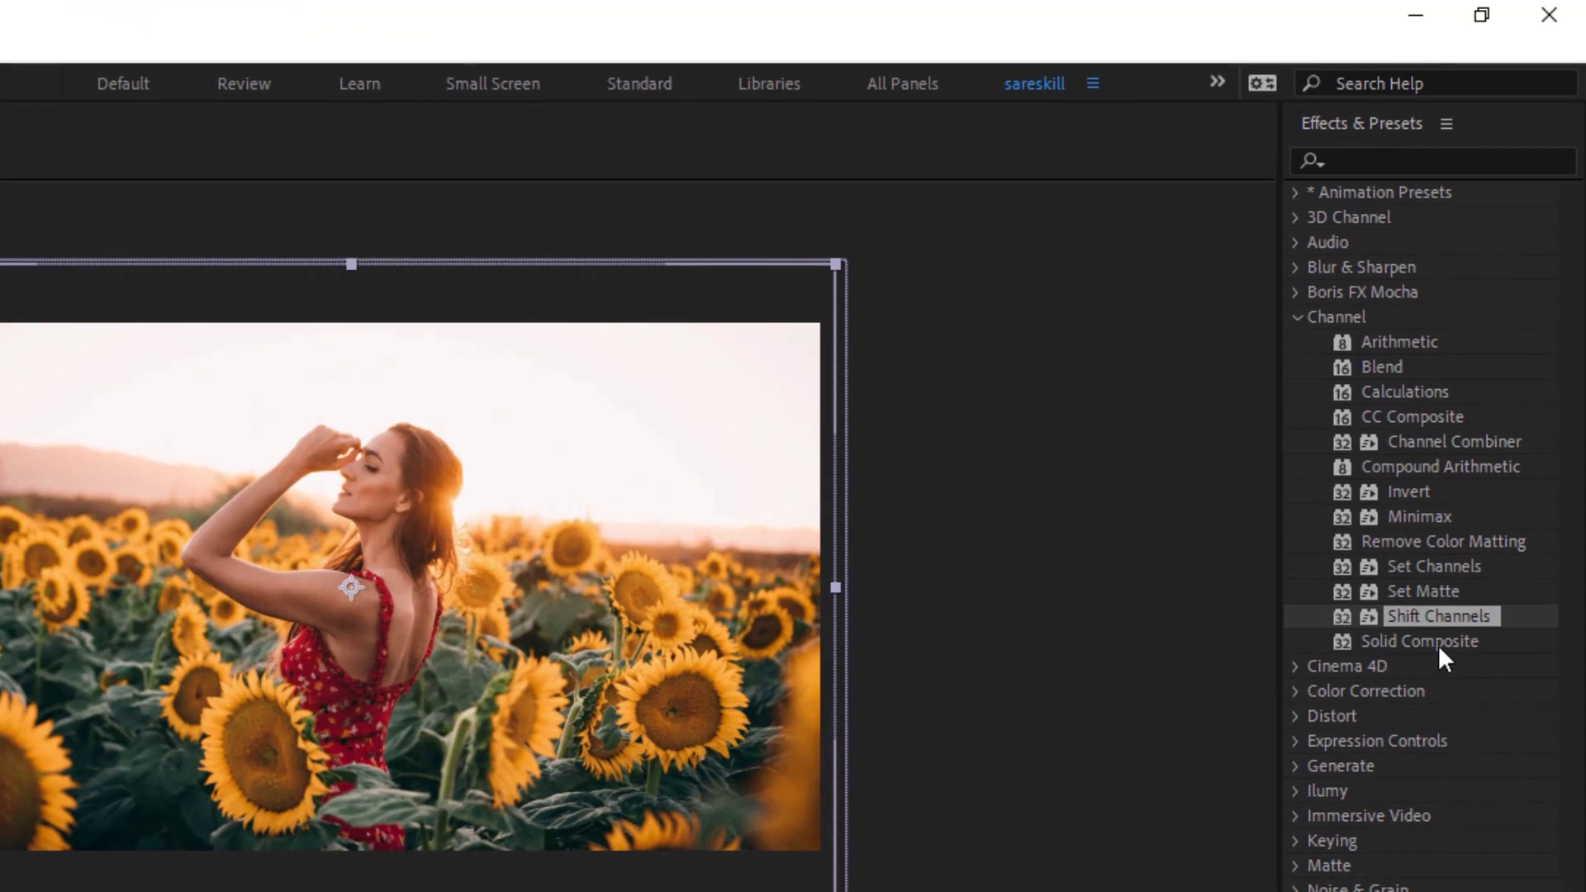
pyautogui.doubleClick(1462, 642)
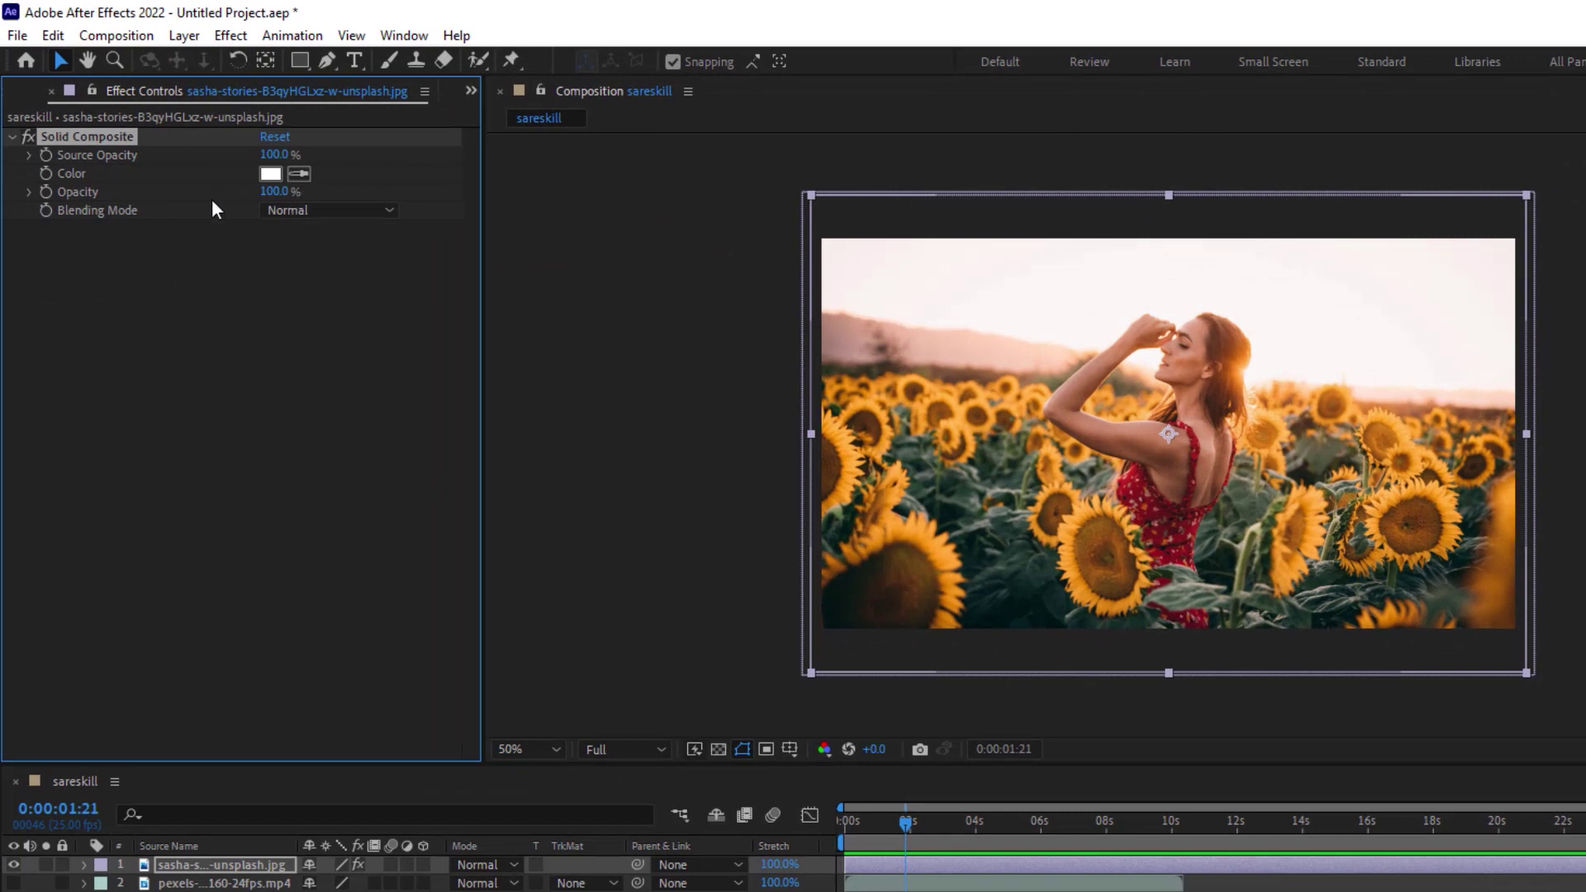
pyautogui.click(297, 178)
pyautogui.click(1162, 505)
pyautogui.moveTo(273, 154)
pyautogui.mouseDown()
pyautogui.moveTo(255, 152)
pyautogui.moveTo(77, 676)
pyautogui.mouseUp()
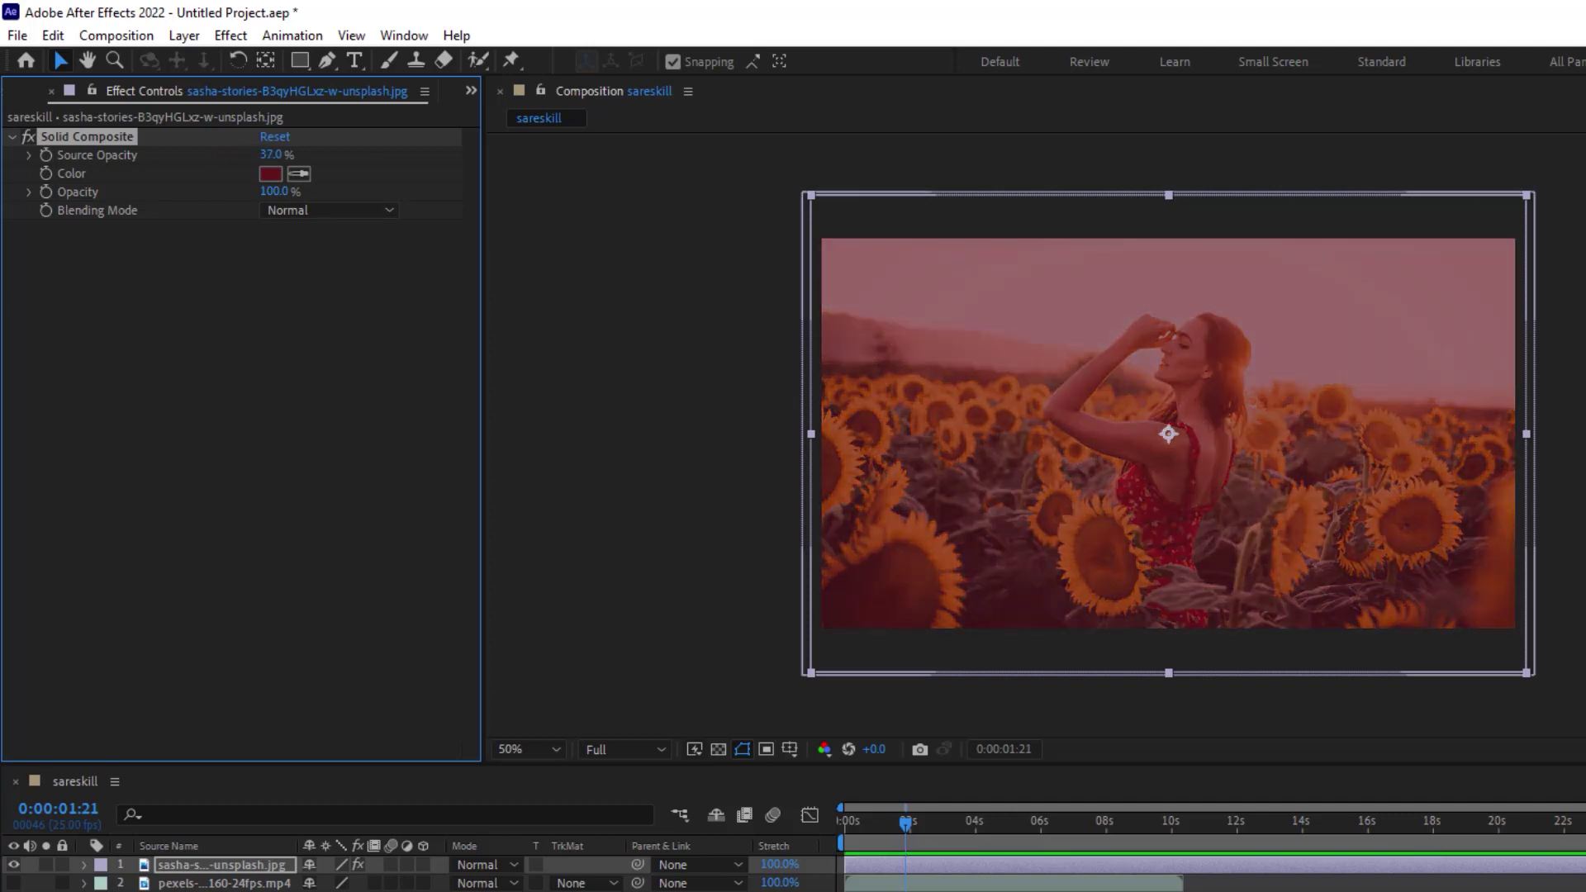
pyautogui.click(198, 883)
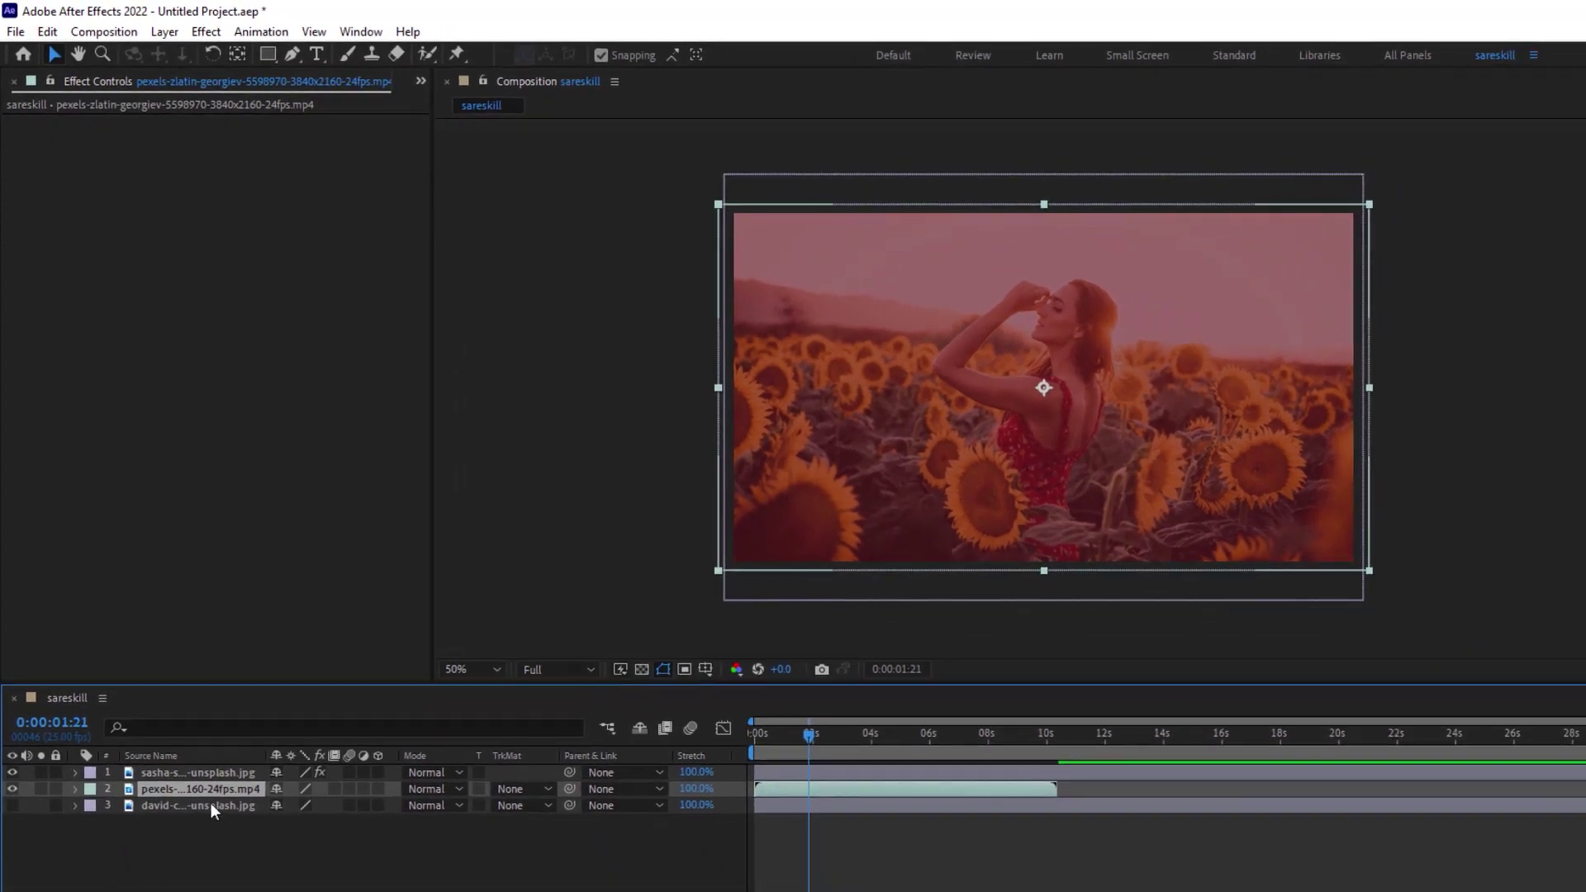
# Step: Try Solid Composite Opacity at 37 and 60, preview, then adjust source and overall opacity
pyautogui.click(216, 773)
pyautogui.click(246, 171)
pyautogui.write('37')
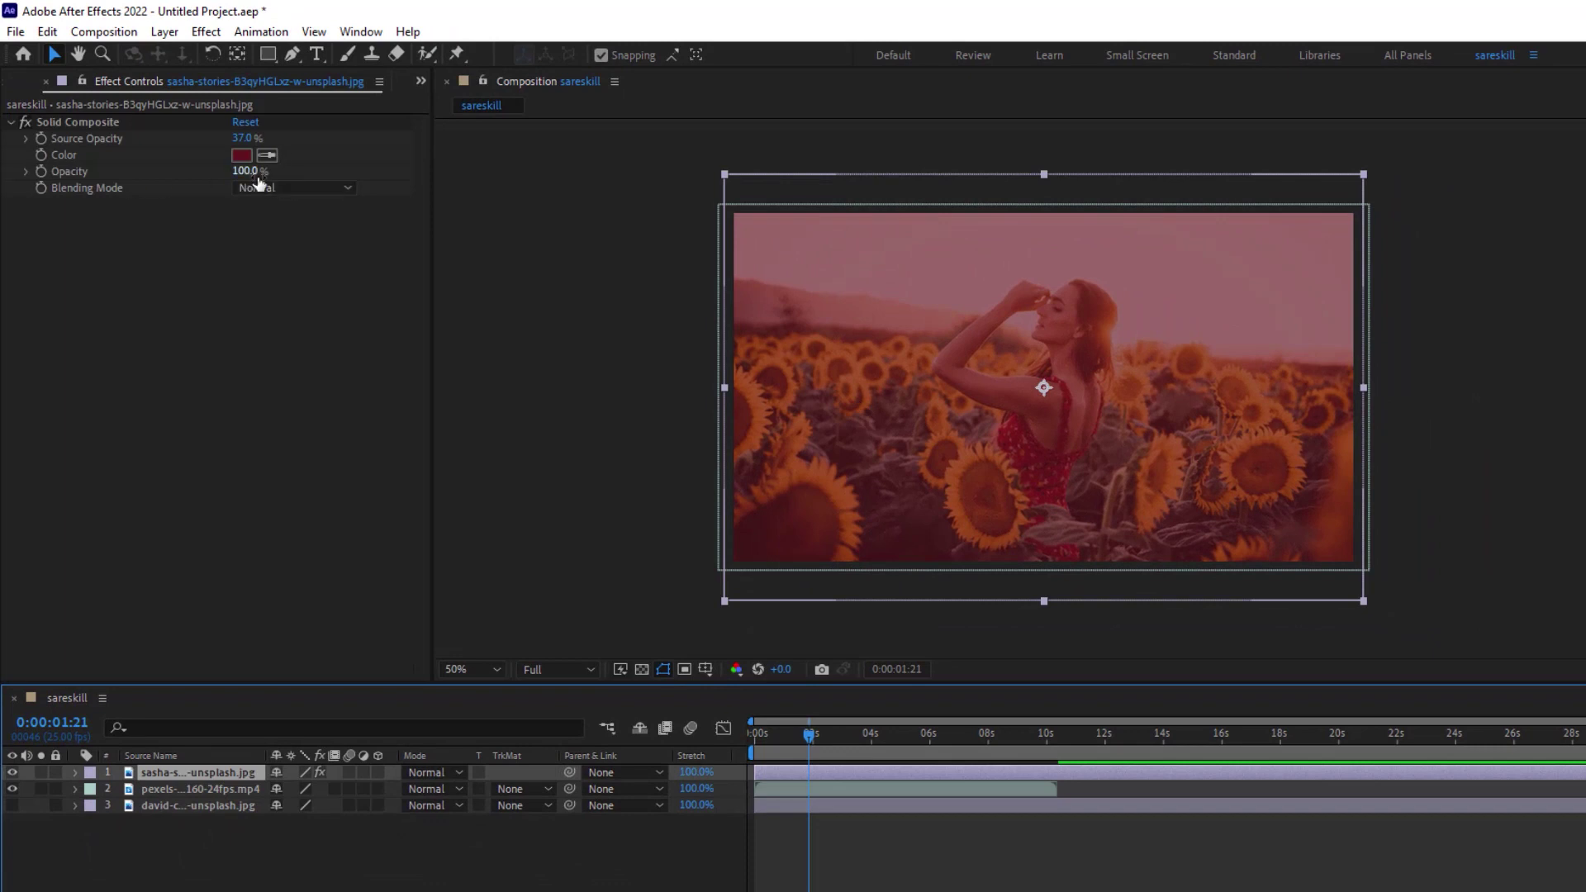
pyautogui.press('Return')
pyautogui.moveTo(229, 169); pyautogui.dragTo(204, 169)
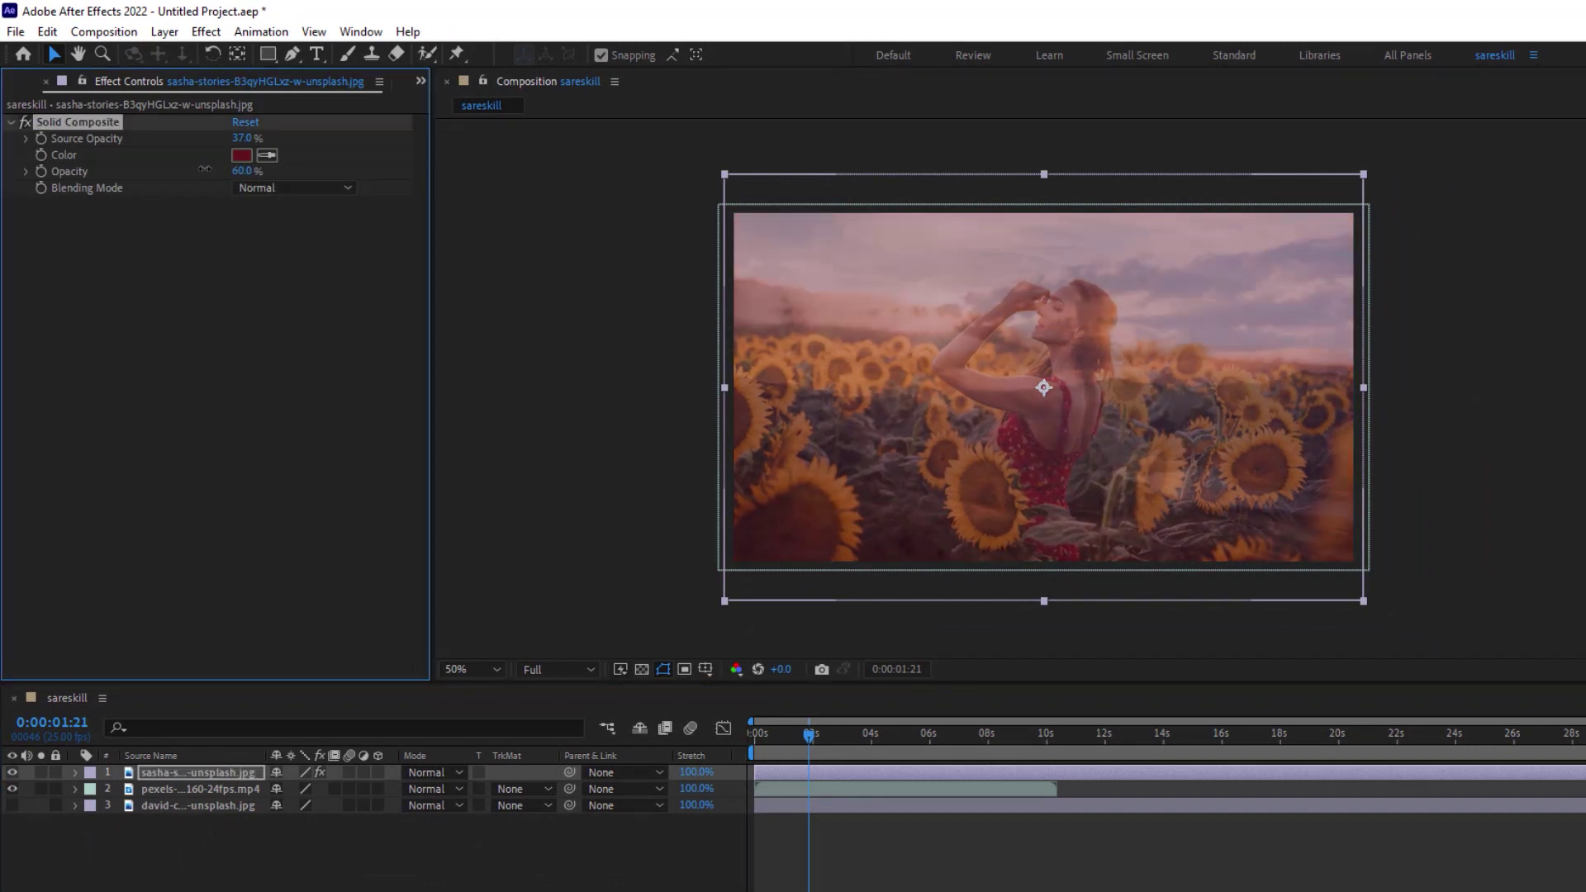
pyautogui.press('space')
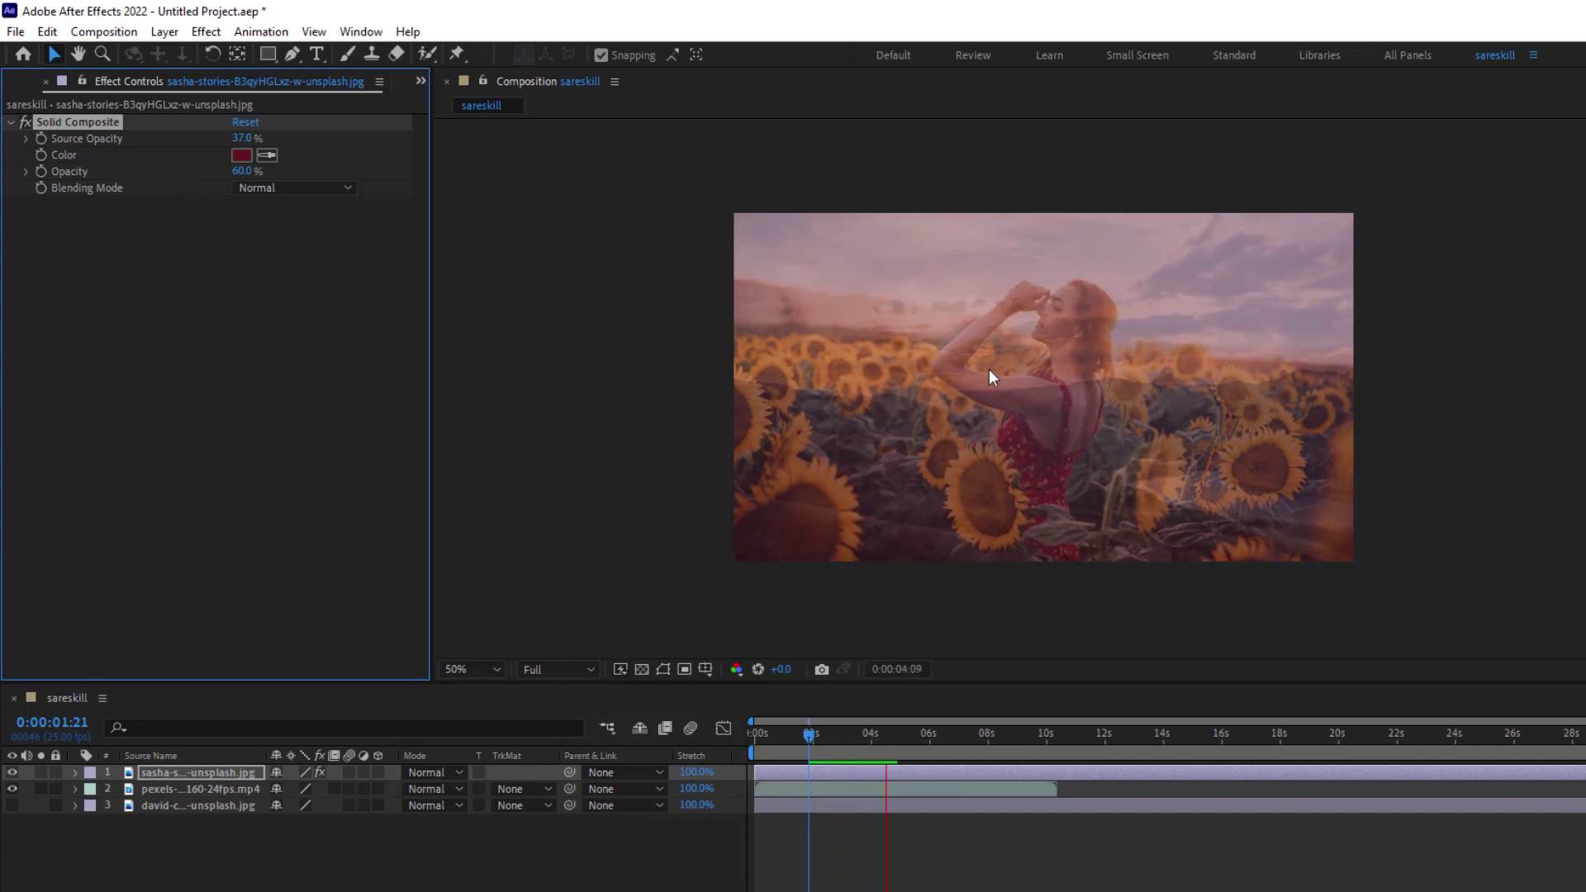
pyautogui.press('space')
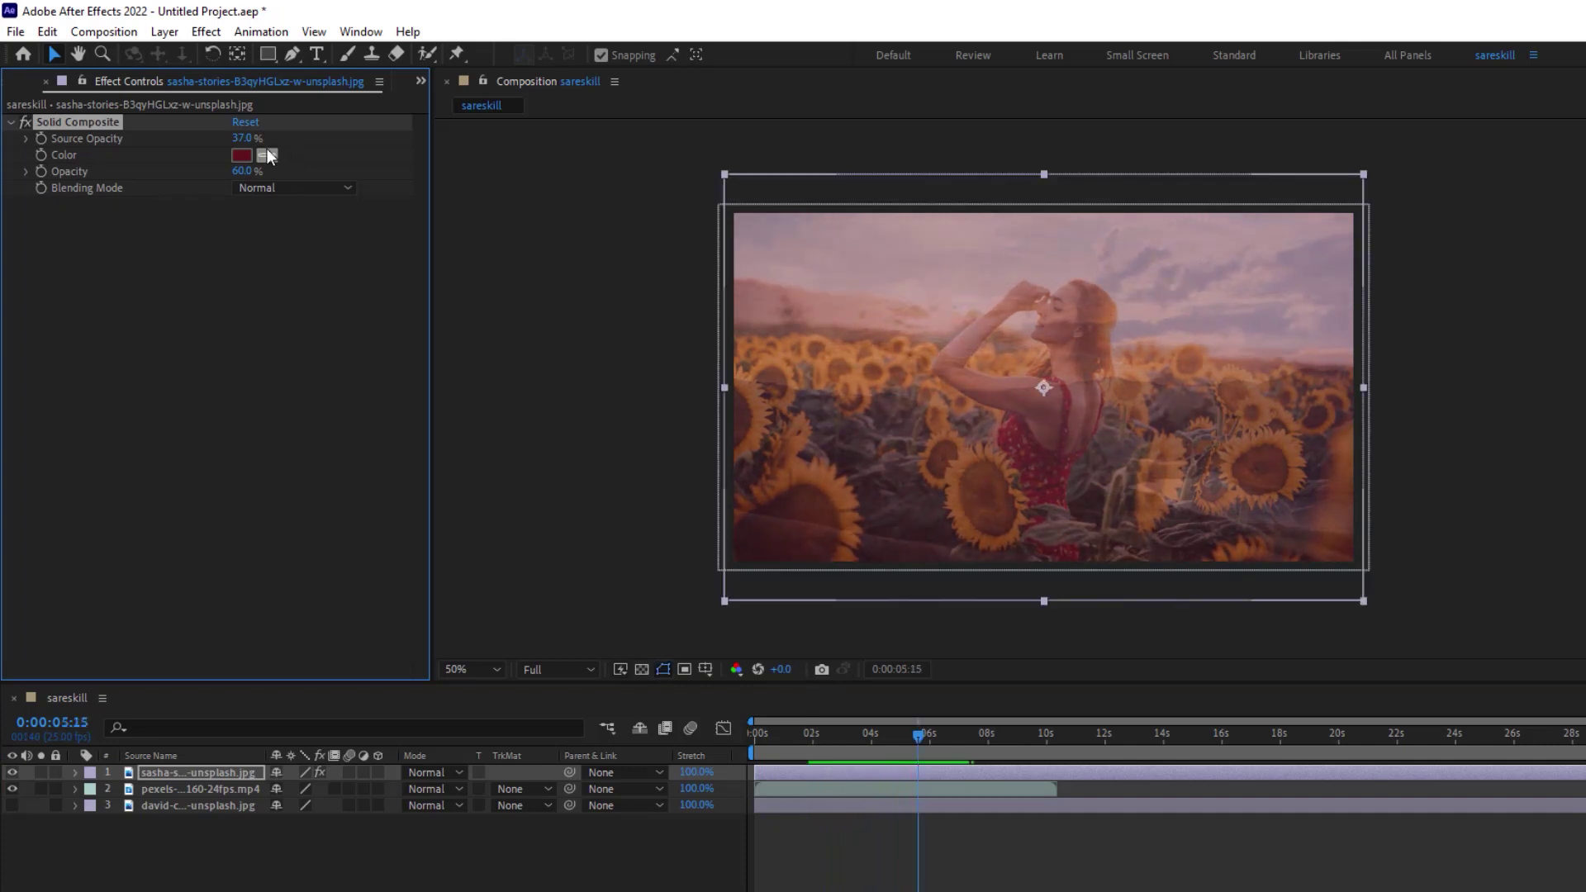
pyautogui.moveTo(242, 138)
pyautogui.mouseDown()
pyautogui.moveTo(303, 138)
pyautogui.moveTo(260, 138)
pyautogui.mouseUp()
pyautogui.moveTo(242, 171)
pyautogui.mouseDown()
pyautogui.moveTo(294, 168)
pyautogui.moveTo(254, 169)
pyautogui.mouseUp()
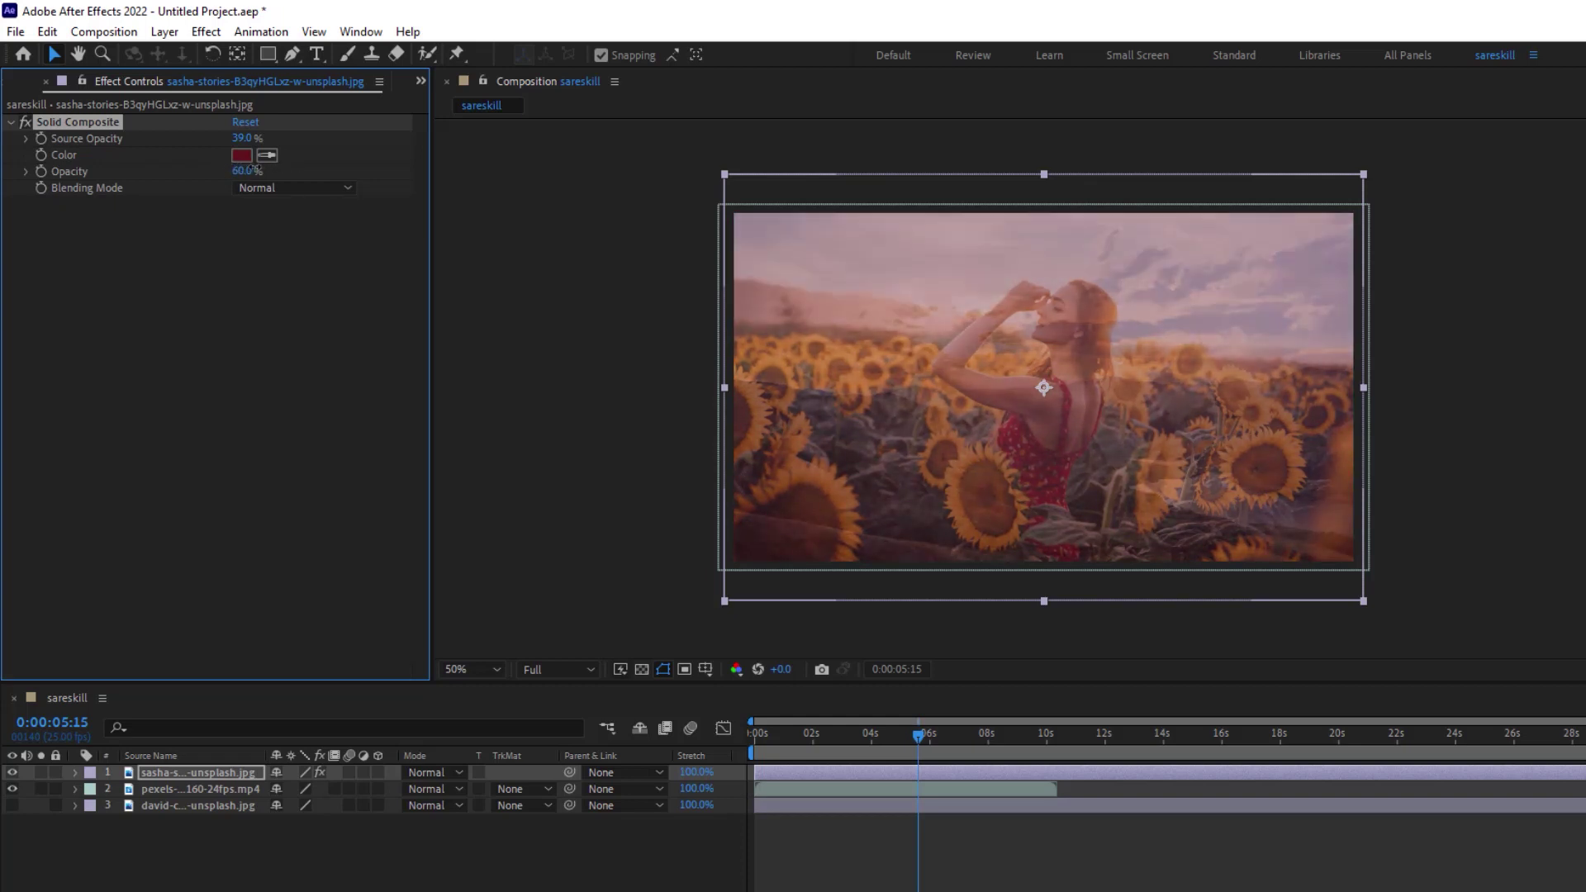
# Step: Hide the video layer, show the frog layer, and settle at 25% source, 39% opacity
pyautogui.click(161, 789)
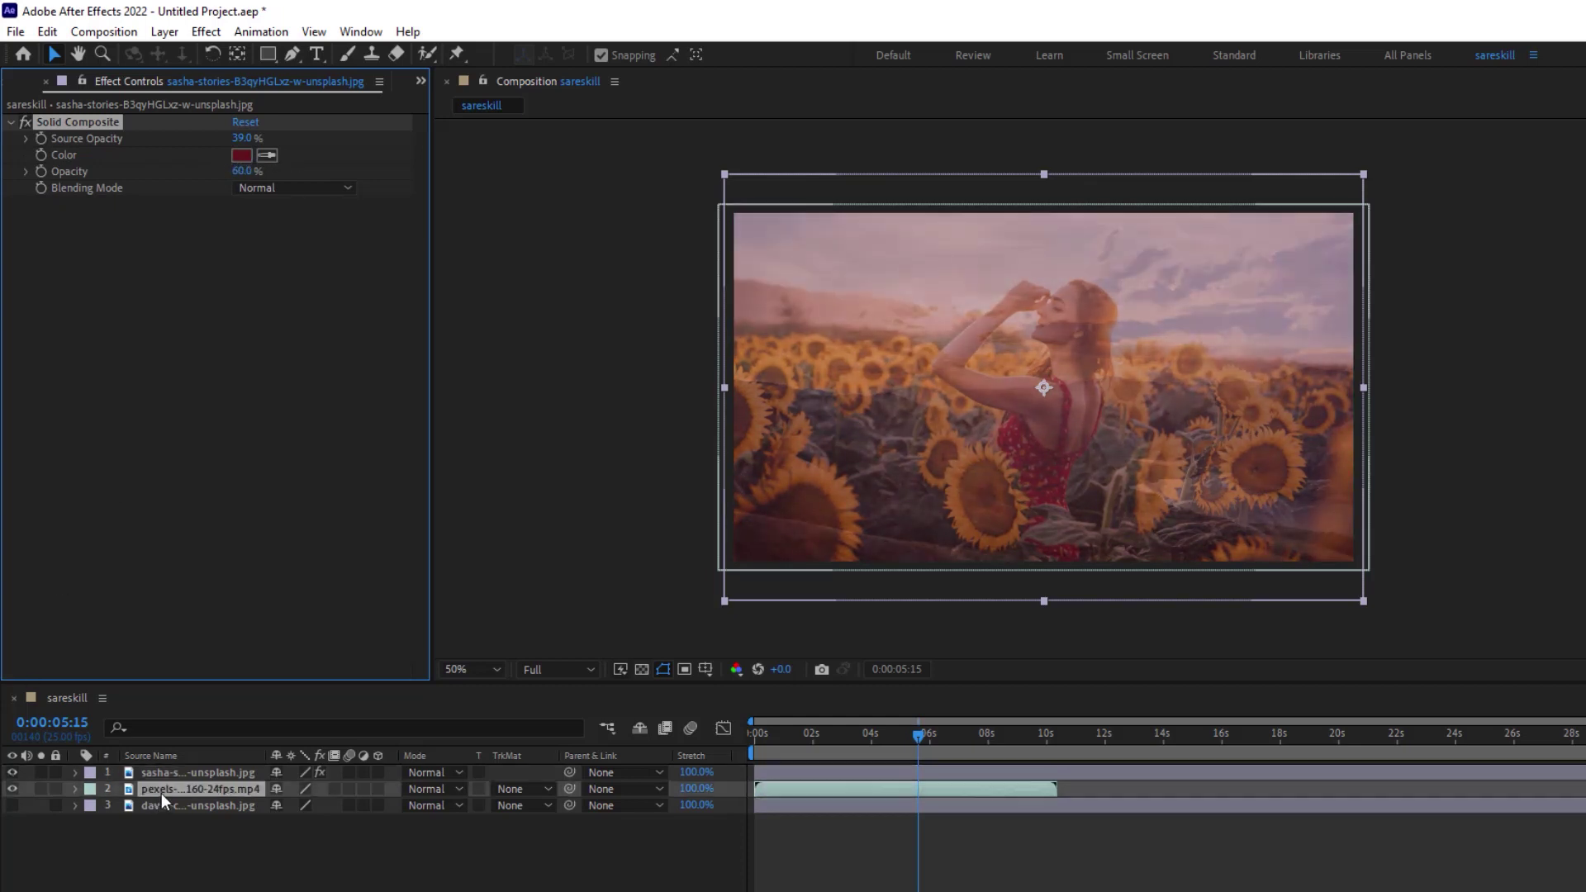
pyautogui.click(12, 789)
pyautogui.click(13, 805)
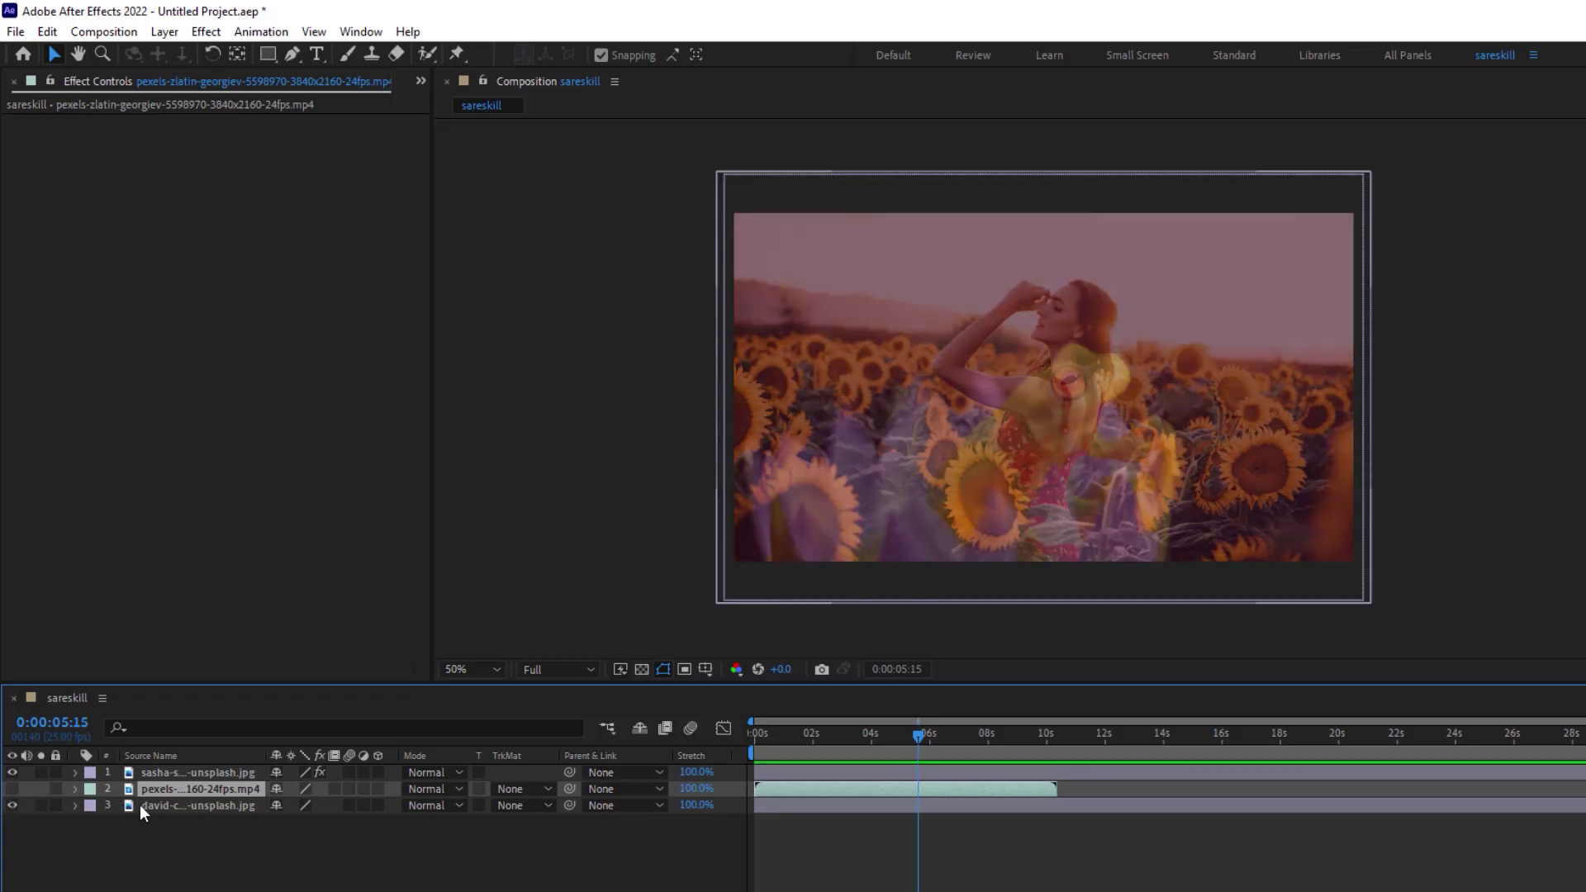
pyautogui.click(145, 807)
pyautogui.click(219, 773)
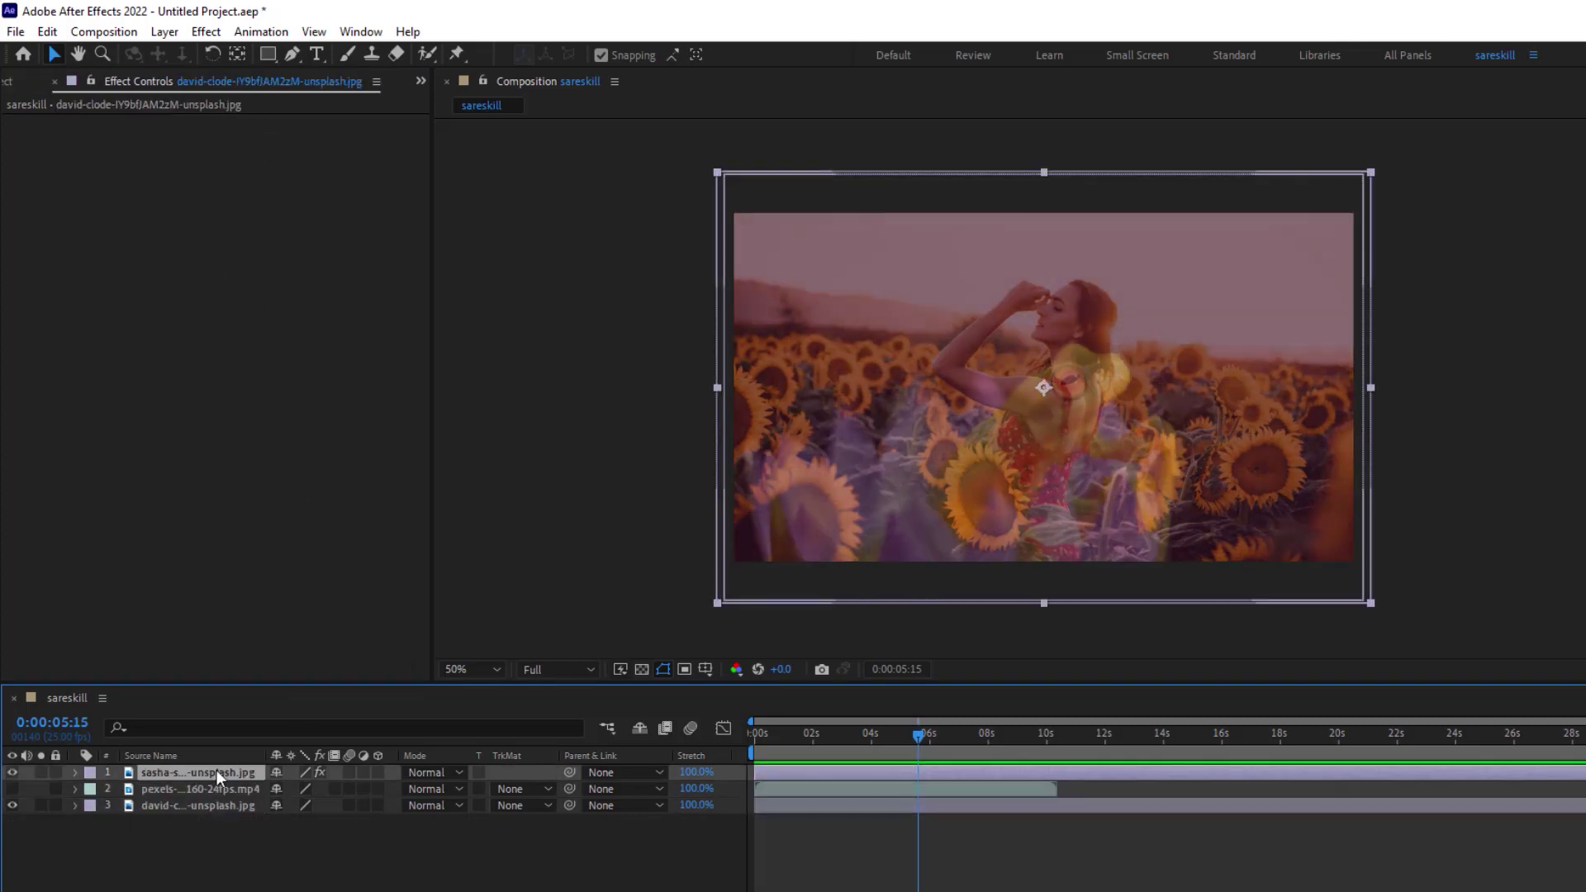
pyautogui.moveTo(241, 171); pyautogui.dragTo(221, 171)
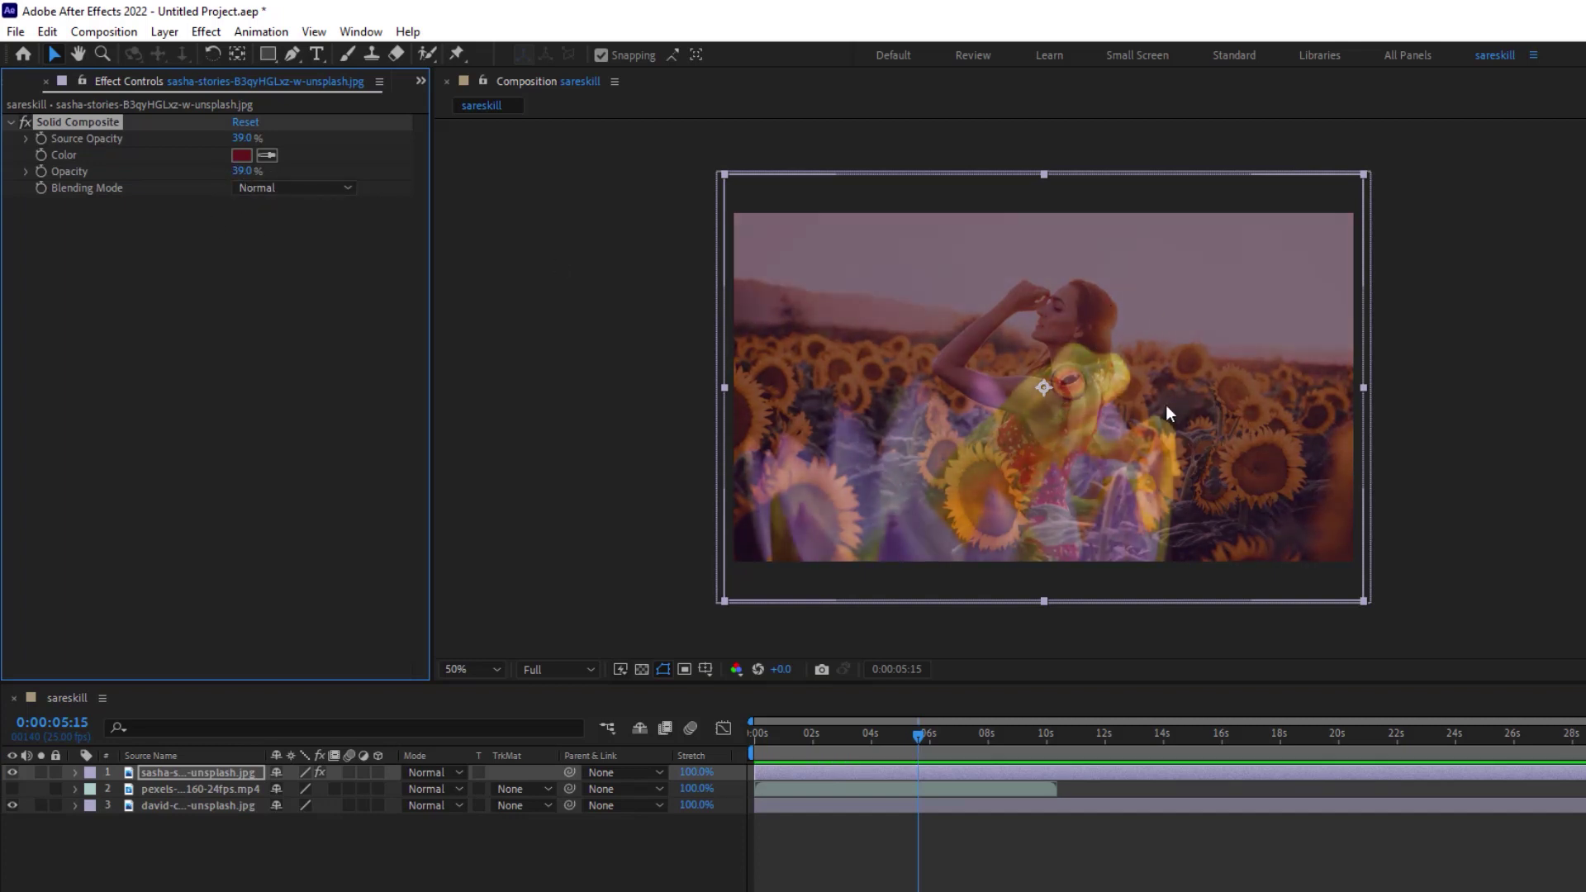
pyautogui.moveTo(241, 138)
pyautogui.mouseDown()
pyautogui.moveTo(212, 135)
pyautogui.moveTo(231, 135)
pyautogui.mouseUp()
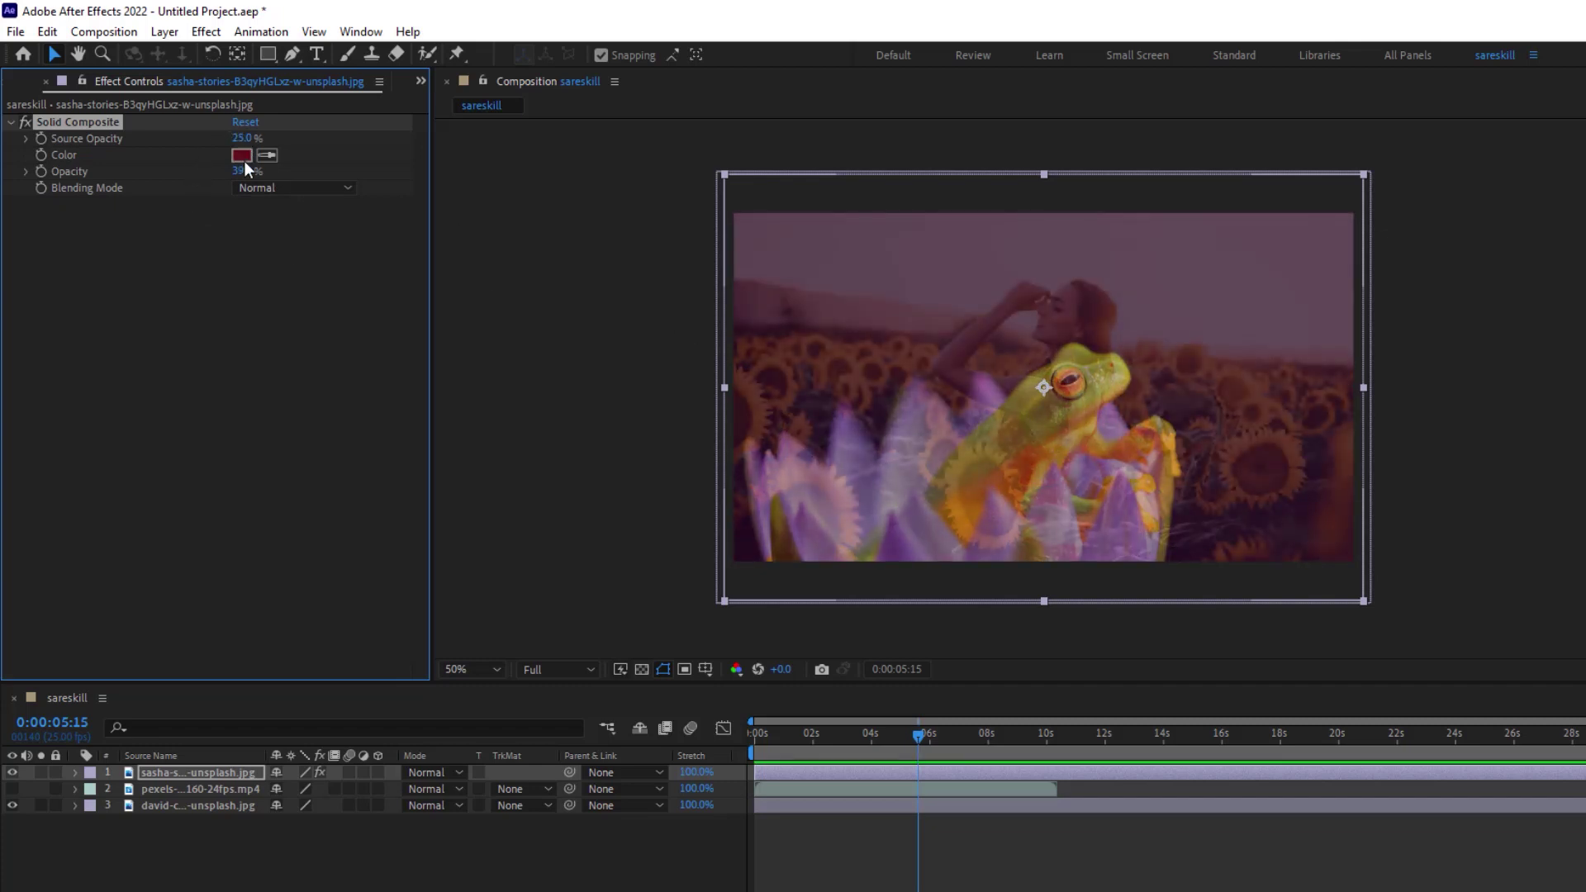
# Step: Change the Solid Composite colour to bright green
pyautogui.click(241, 154)
pyautogui.click(387, 472)
pyautogui.click(354, 370)
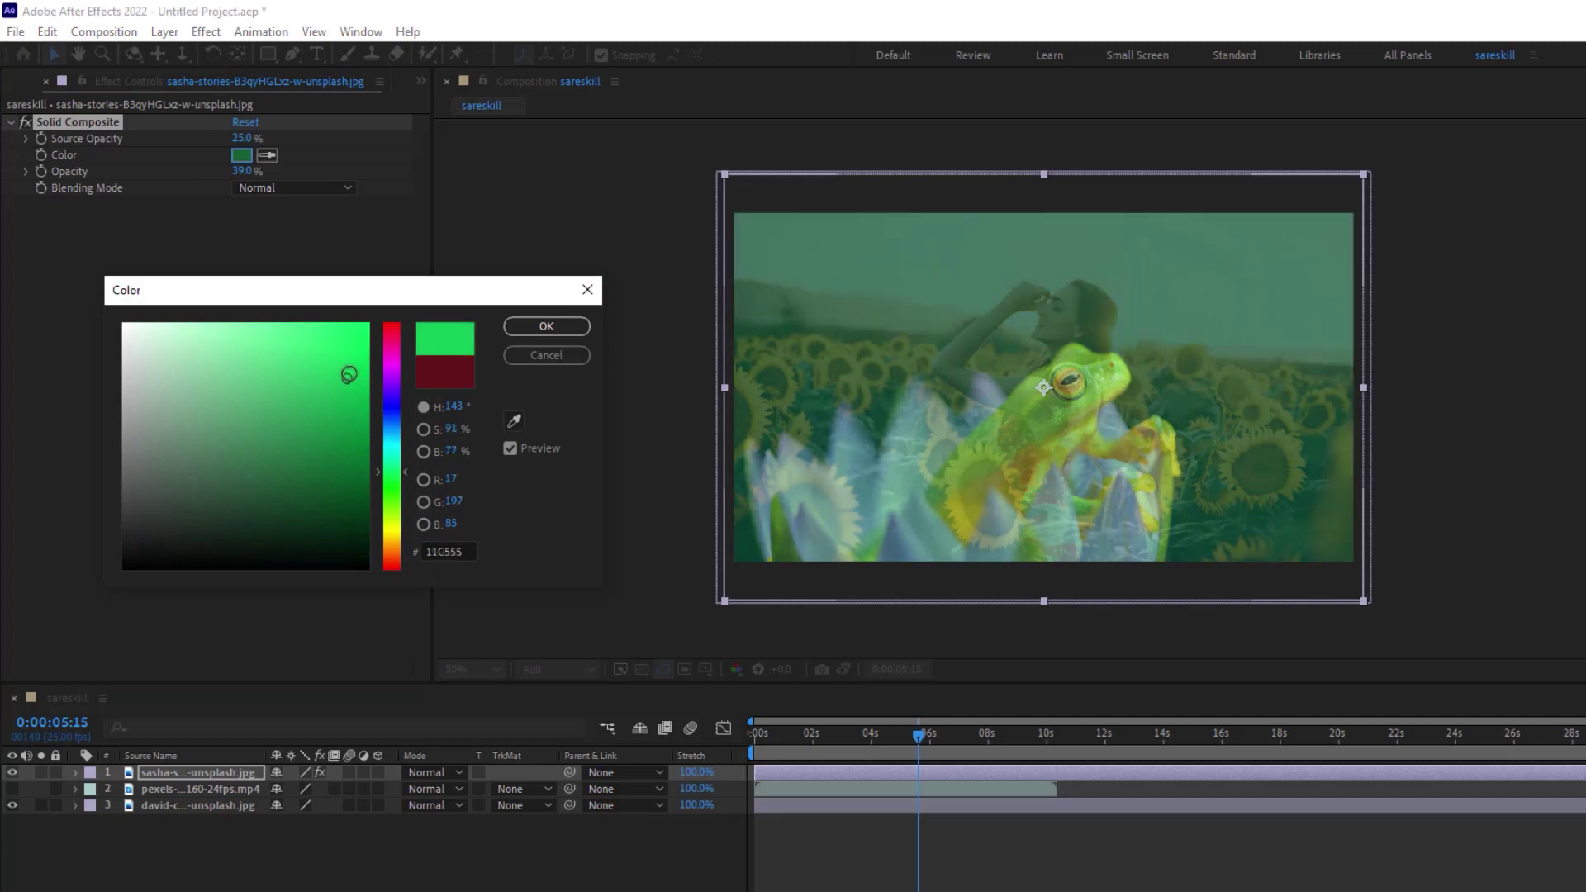
pyautogui.click(546, 327)
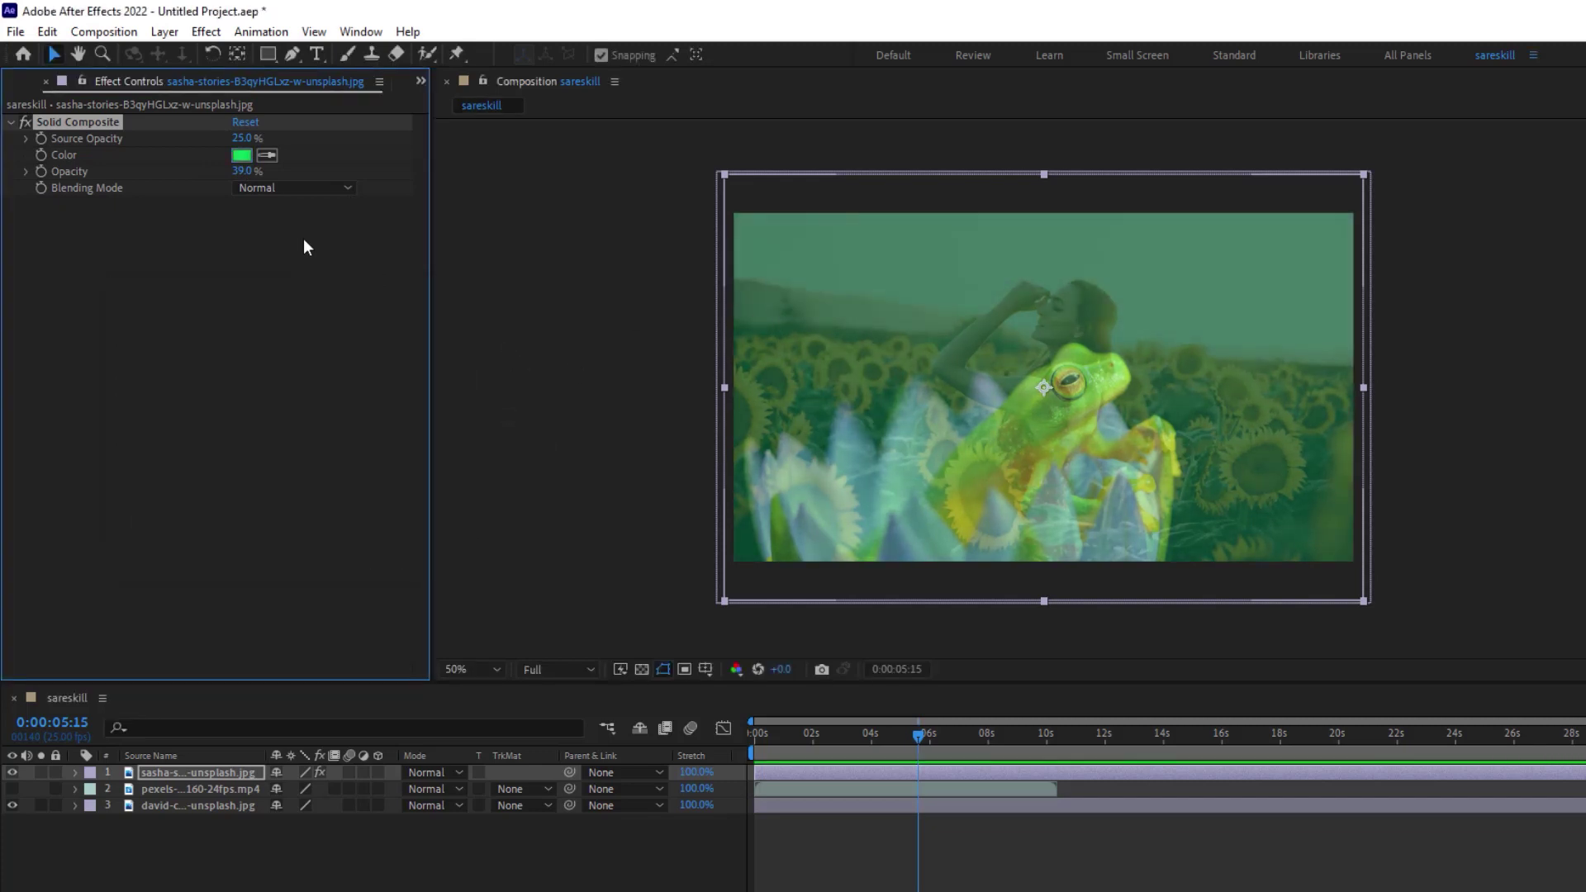
# Step: Try Overlay and Difference blending modes, finally settling on Multiply
pyautogui.click(275, 187)
pyautogui.click(314, 303)
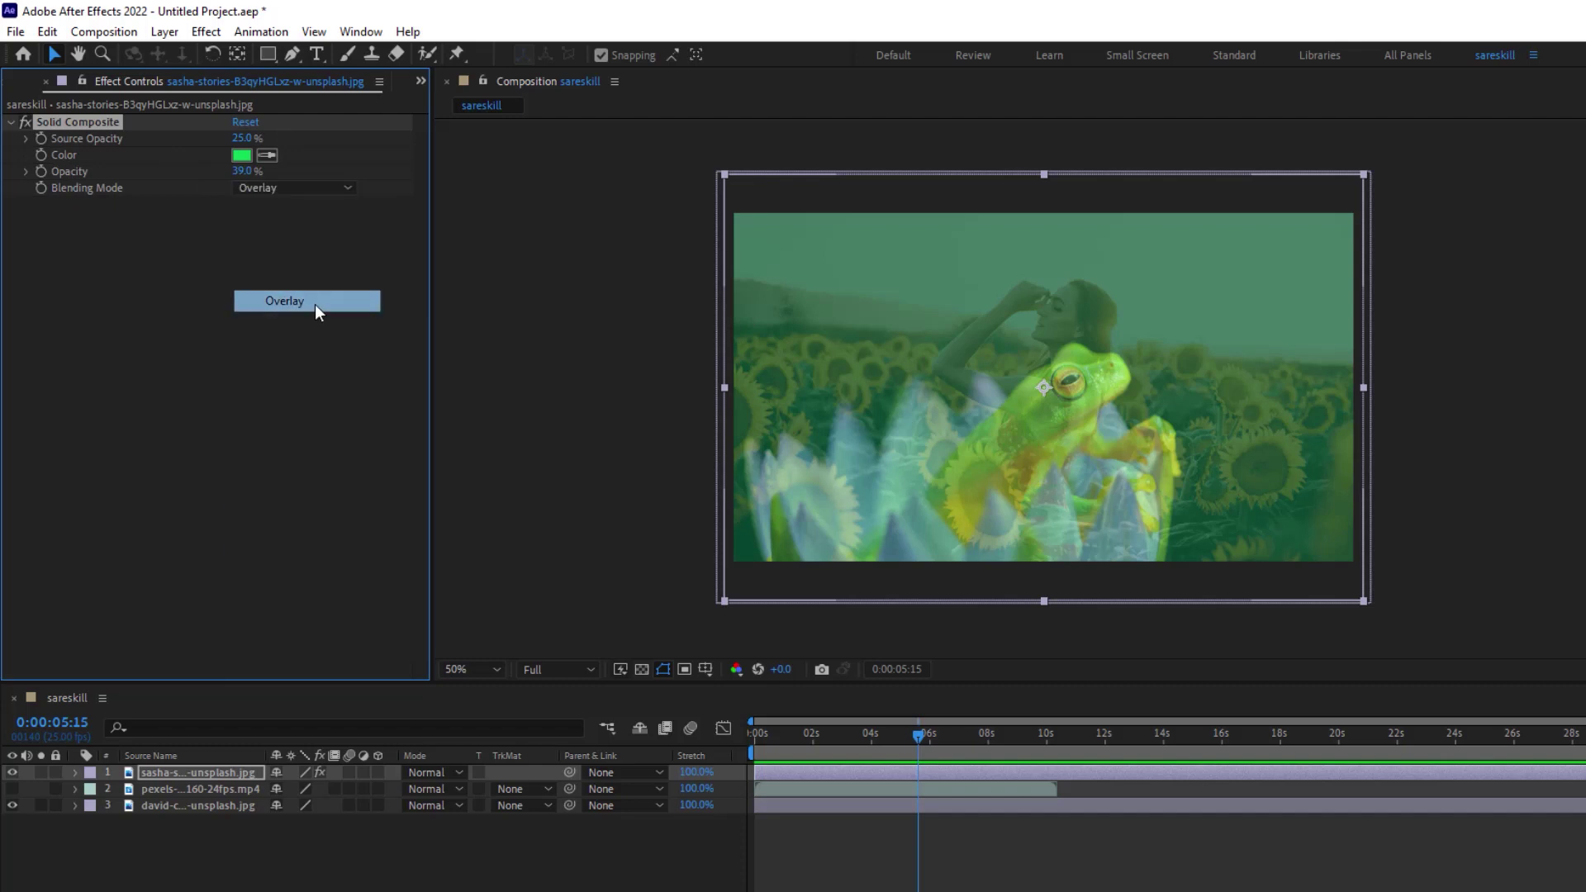
pyautogui.click(307, 189)
pyautogui.click(286, 462)
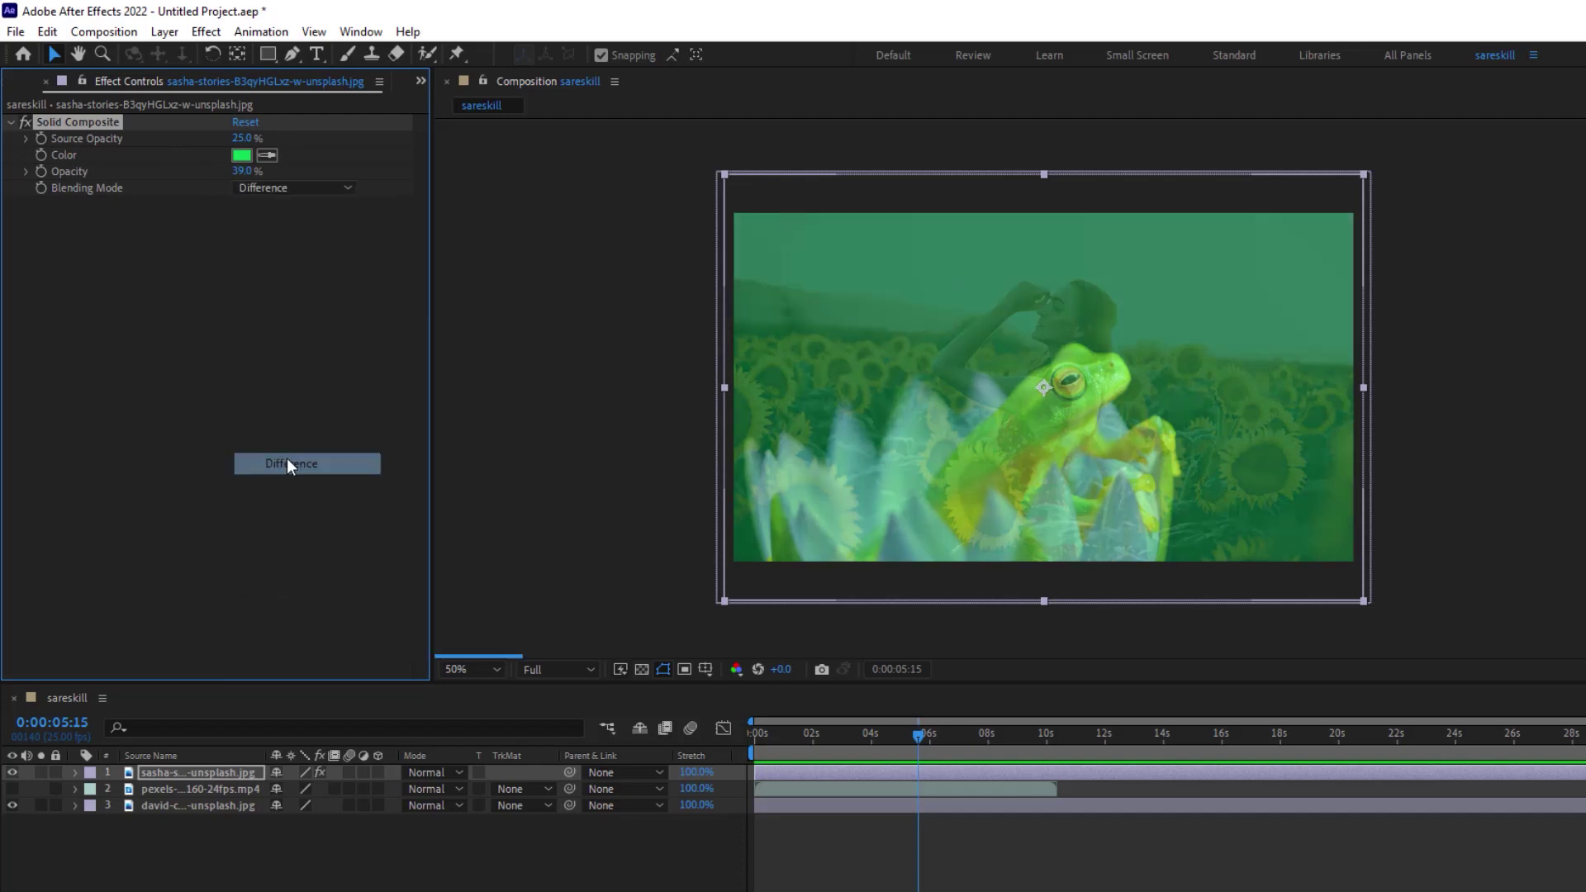
pyautogui.click(330, 189)
pyautogui.click(286, 258)
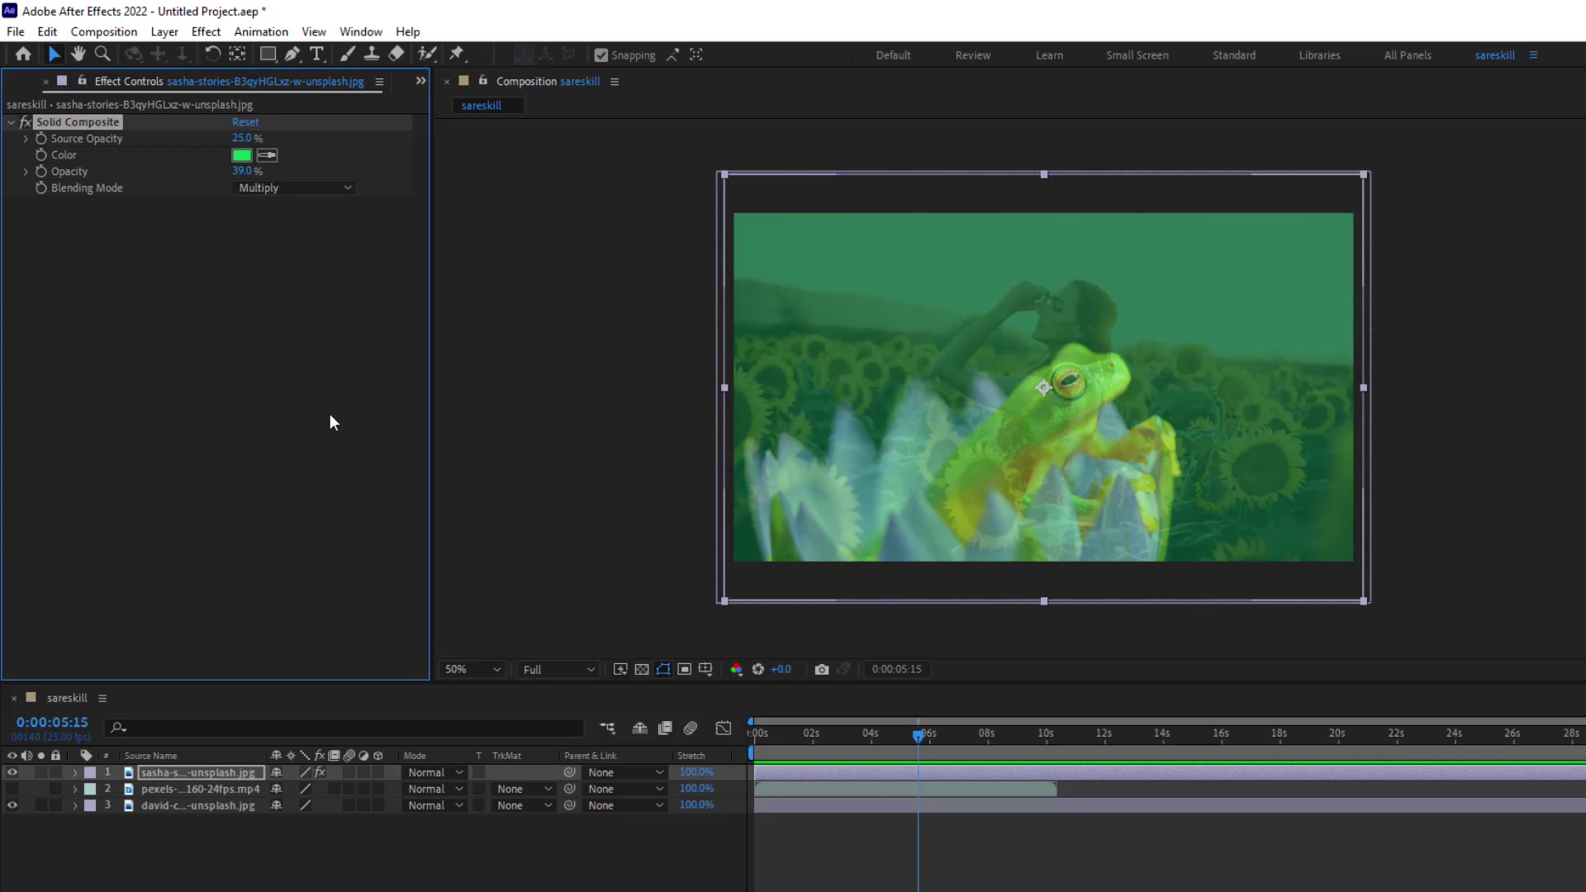
# Step: Delete Solid Composite from the sunflower photo and collapse the Channel effects folder
pyautogui.press('Delete')
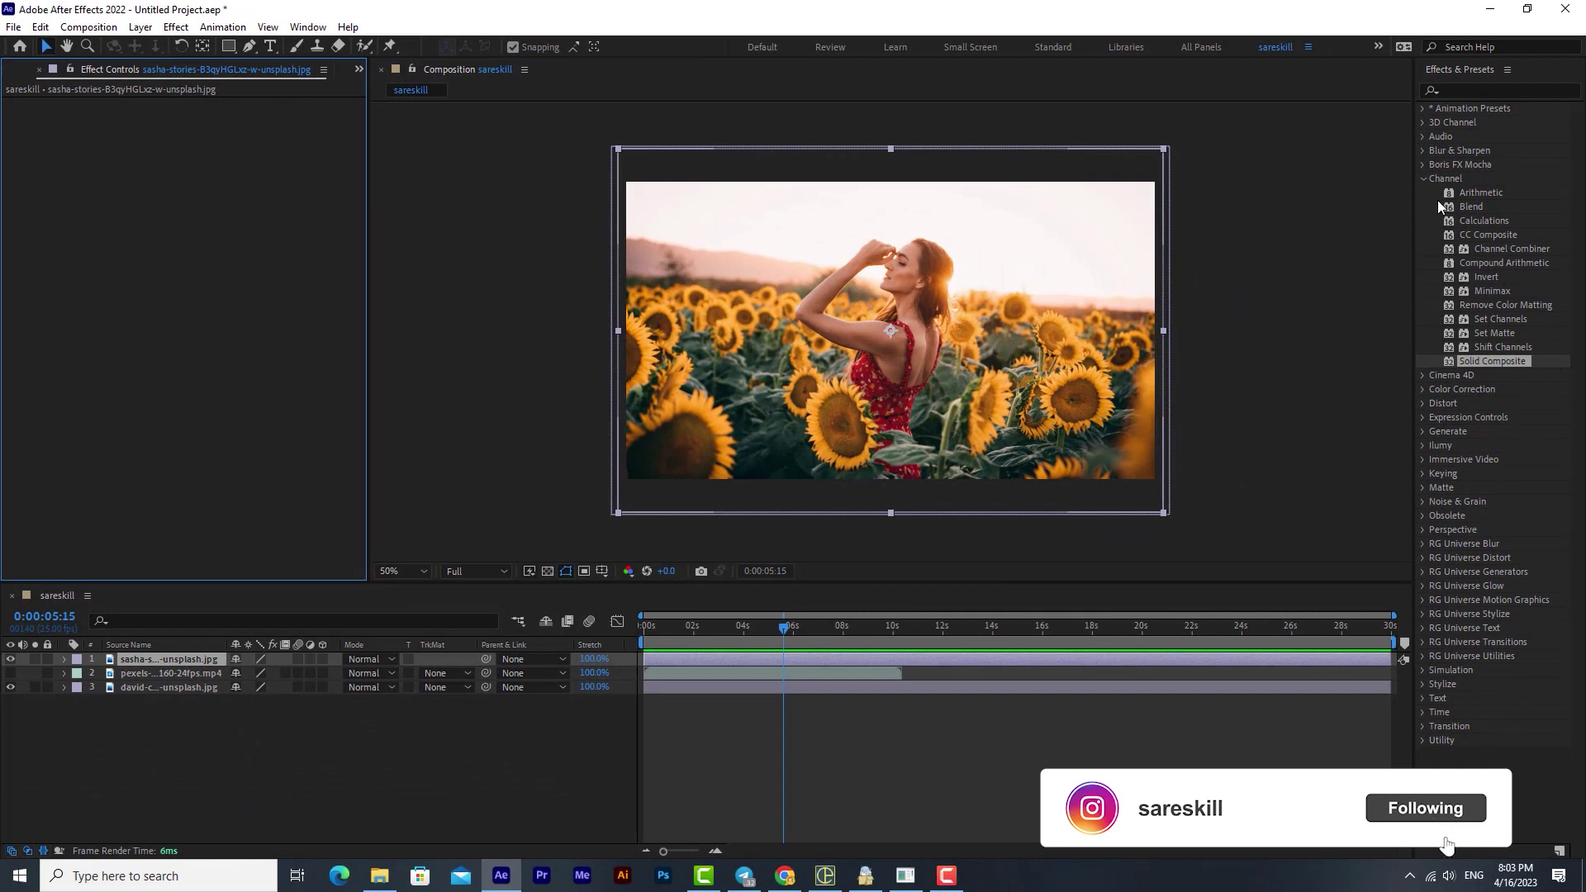
pyautogui.click(1425, 180)
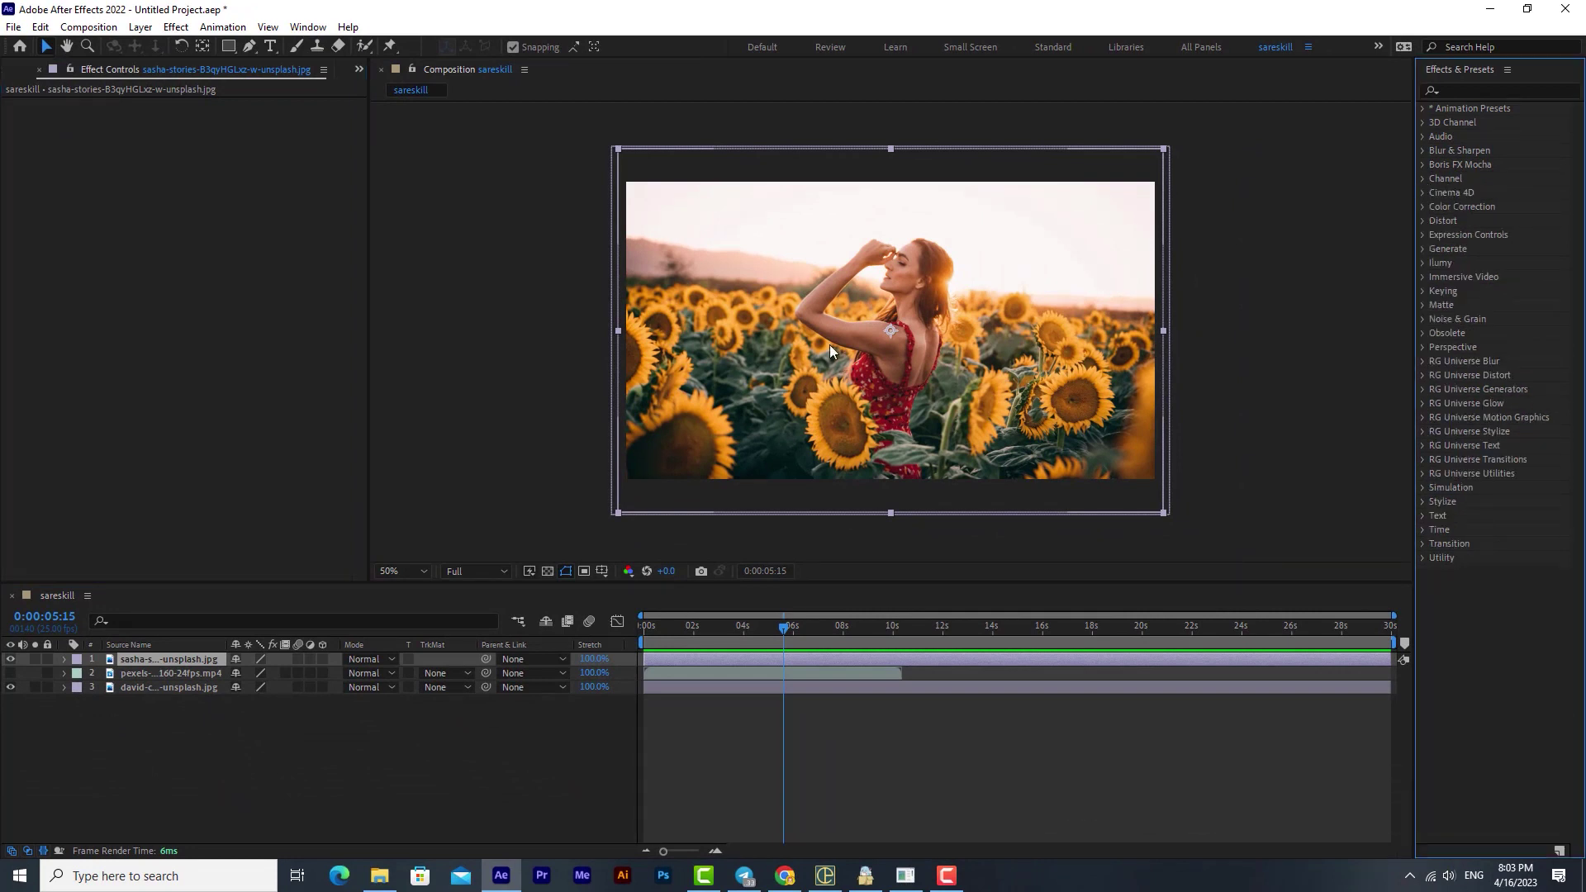